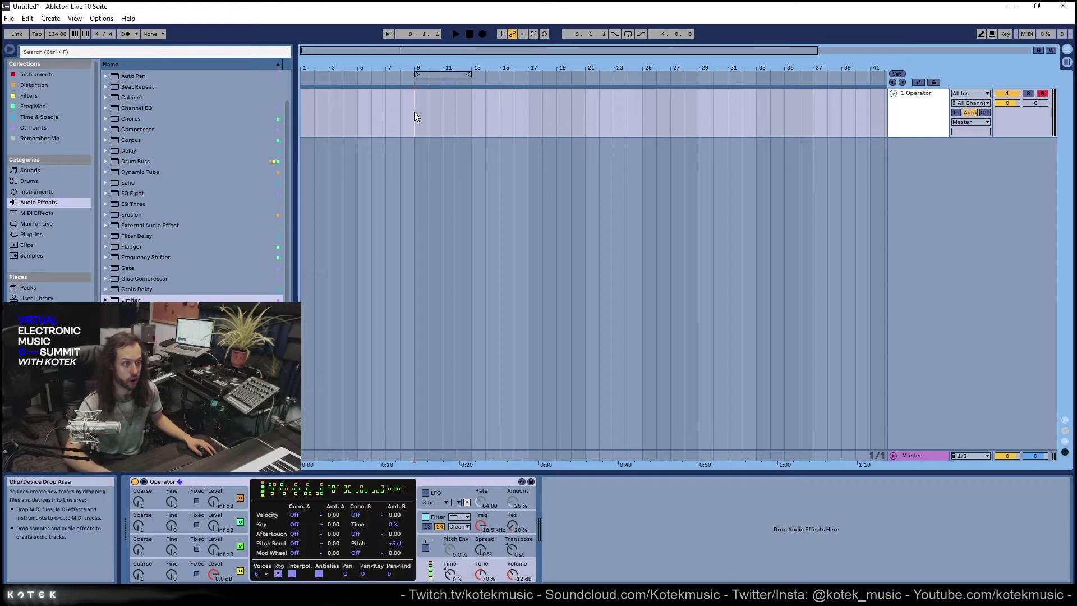
click(415, 117)
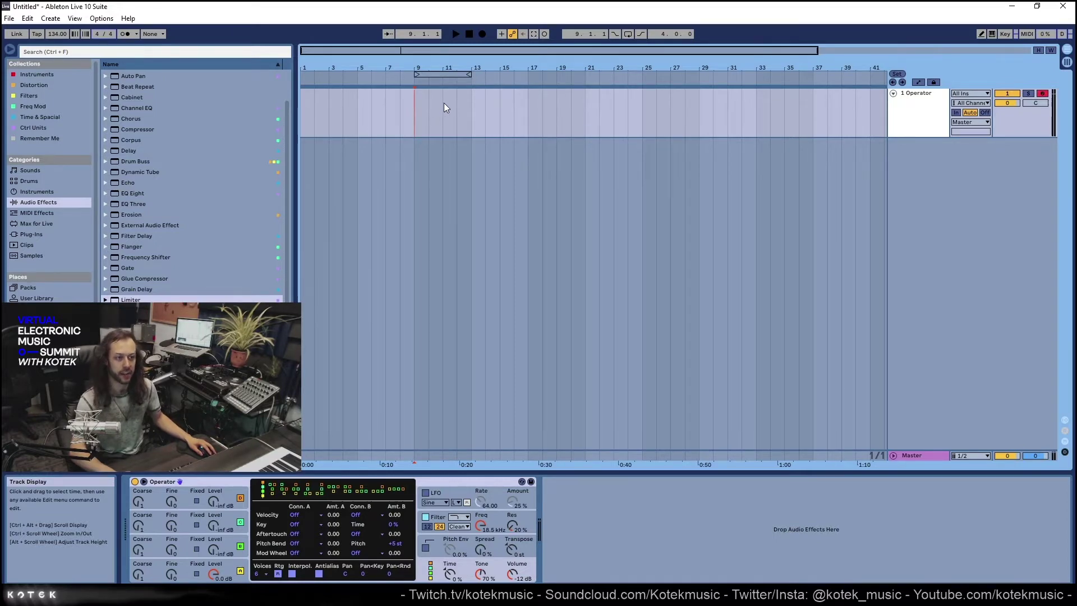
click(443, 105)
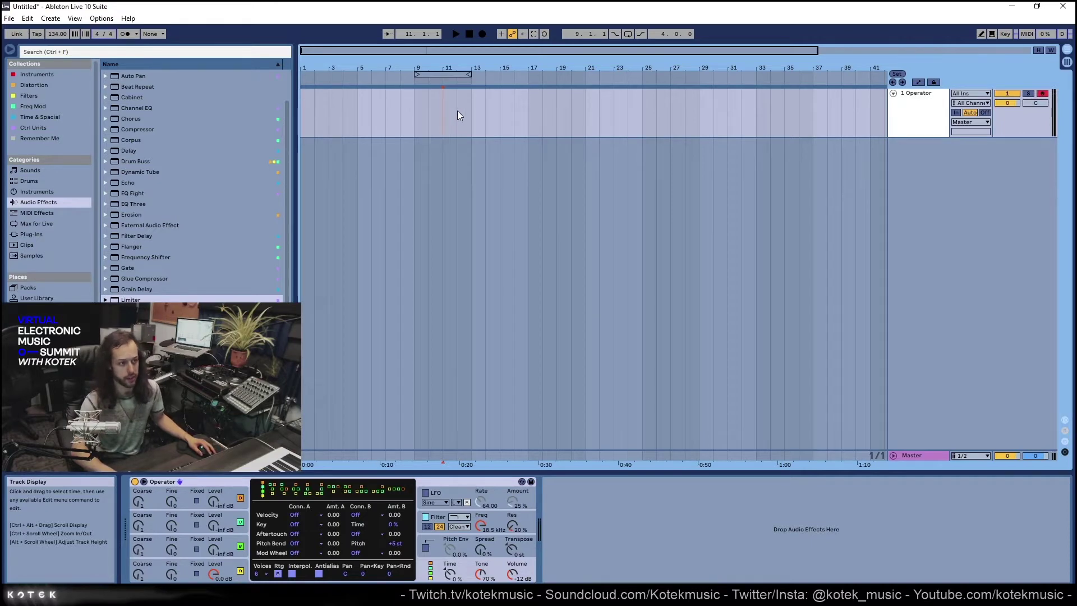
click(456, 110)
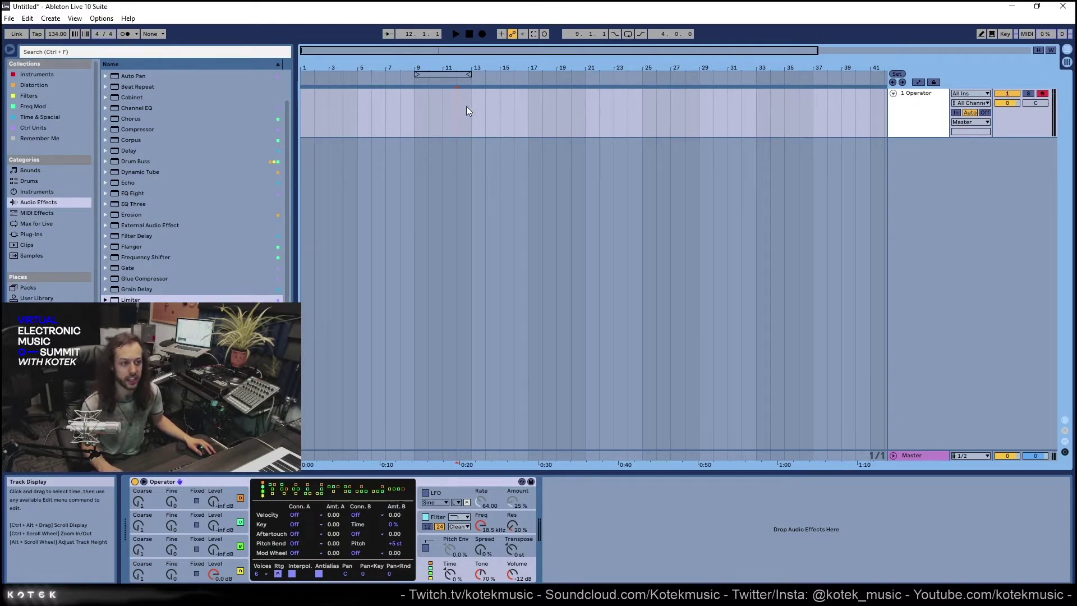
Insert an empty MIDI clip from bar 13 to bar 17 on the first Operator track and briefly run playback
drag(471, 106, 508, 109)
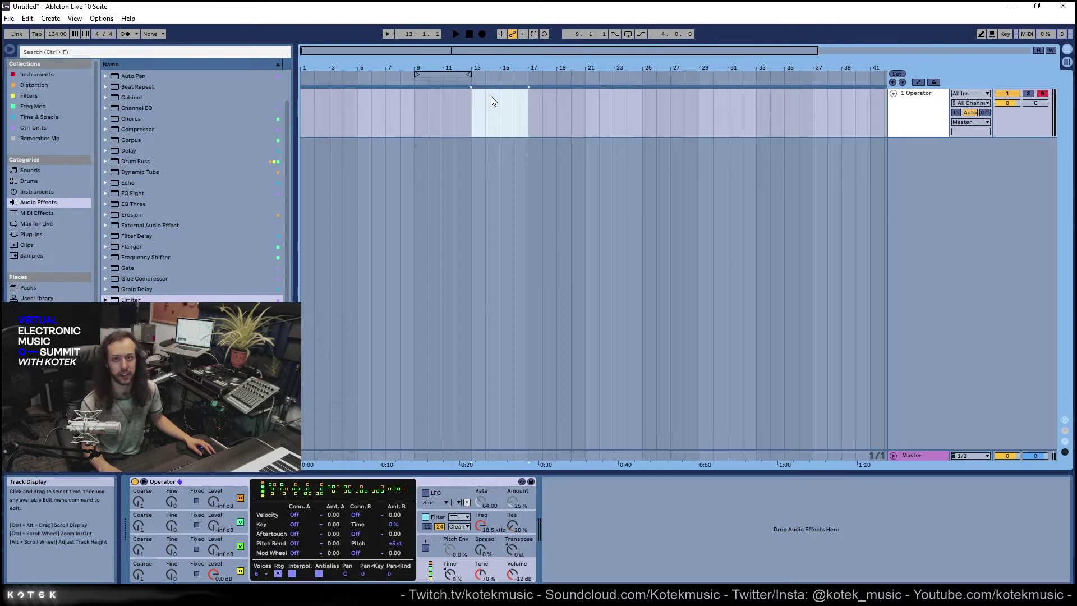
right_click(490, 96)
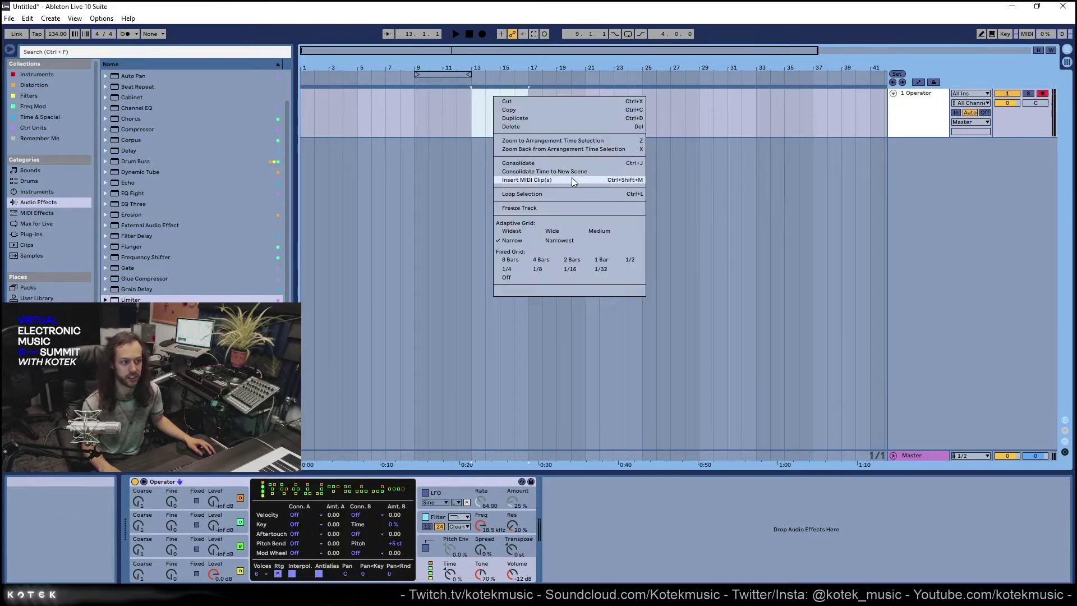
click(571, 179)
click(431, 116)
key(space)
click(500, 95)
key(space)
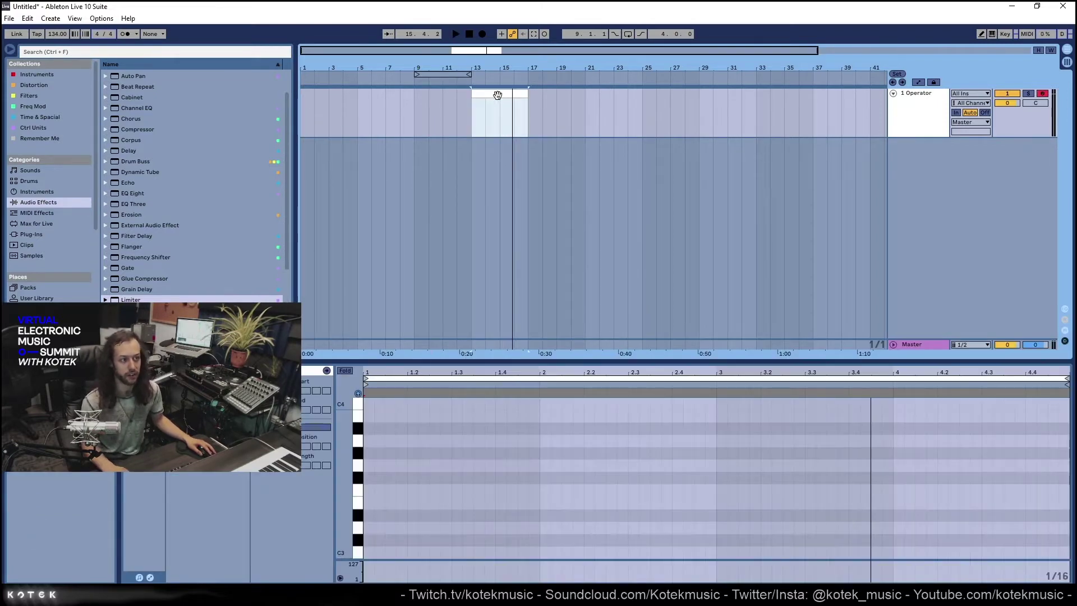
Consolidate the MIDI clip with the surrounding empty time into one clip running from bar 9 to bar 20
drag(415, 110, 488, 110)
key(ctrl+j)
click(568, 114)
click(491, 93)
click(421, 93)
shift+click(570, 98)
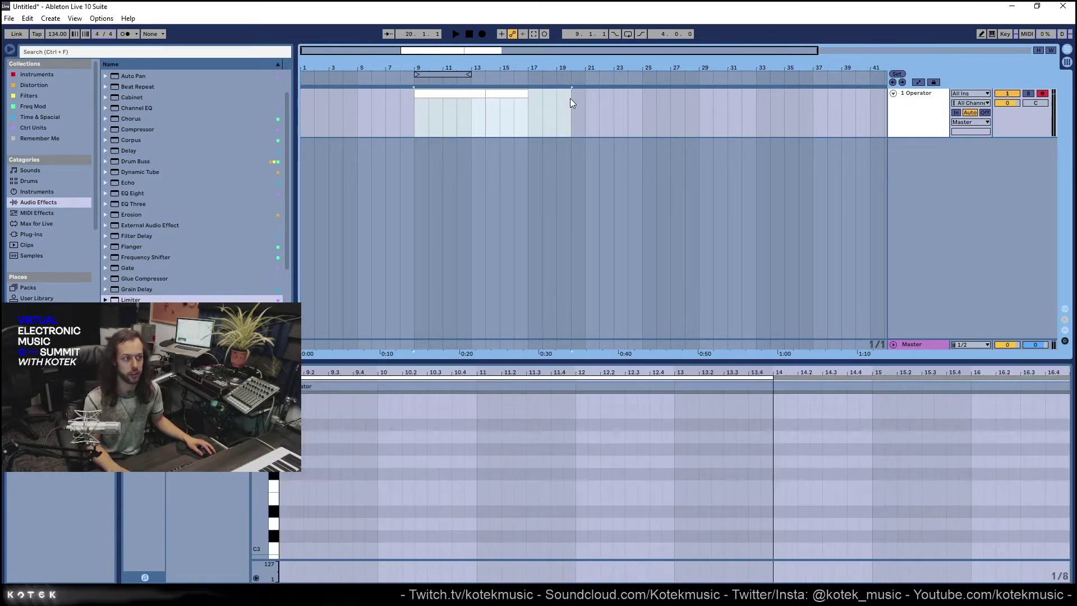
key(ctrl+j)
Duplicate the clip together with its two-bar gap twice, so copies start at bars 22 and 35
click(587, 117)
click(539, 93)
key(ctrl+d)
drag(605, 106, 632, 108)
click(588, 110)
click(532, 91)
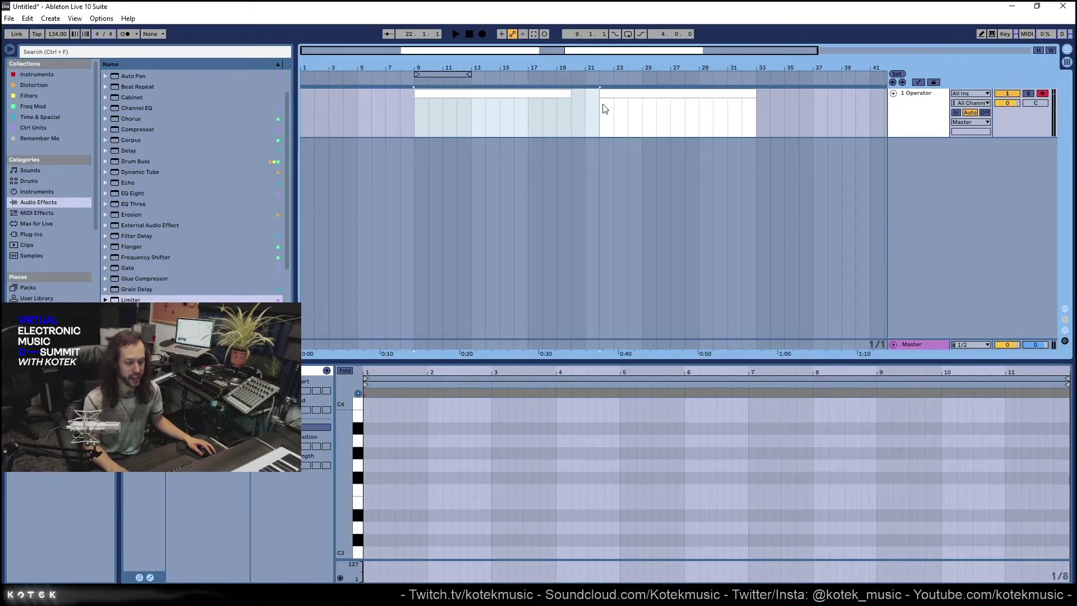
key(ctrl+d)
drag(465, 110, 629, 125)
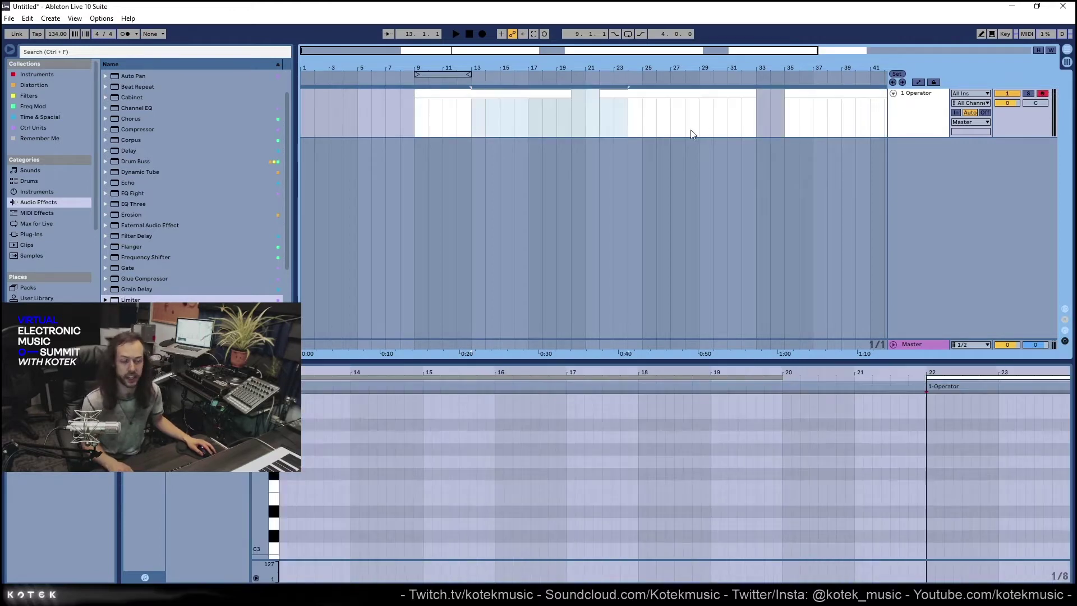
click(691, 130)
click(757, 109)
click(733, 110)
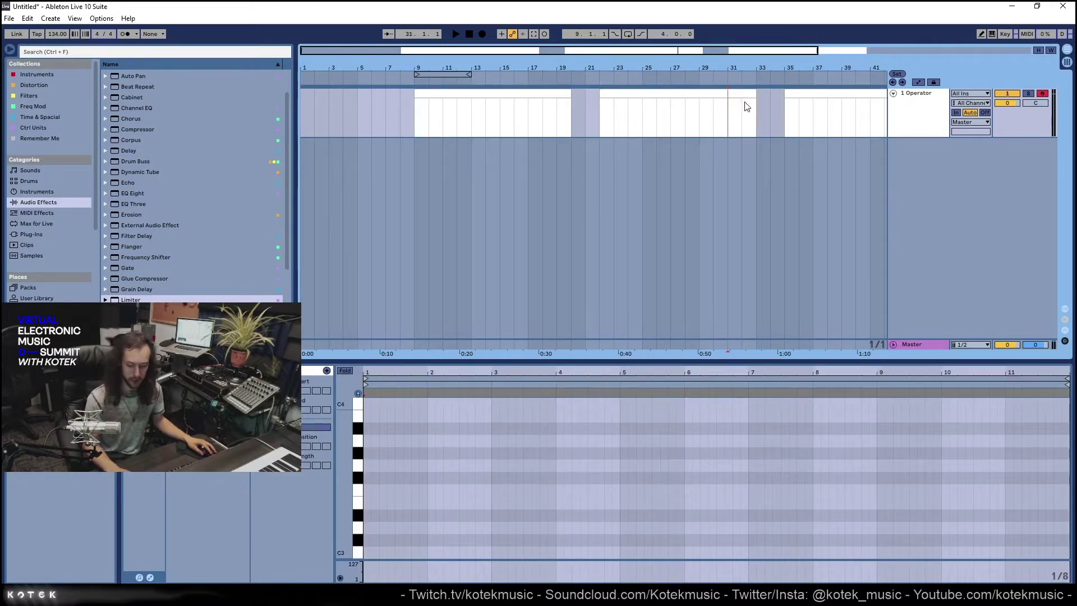
Add a MIDI track, an audio track and a return track to the arrangement
right_click(907, 160)
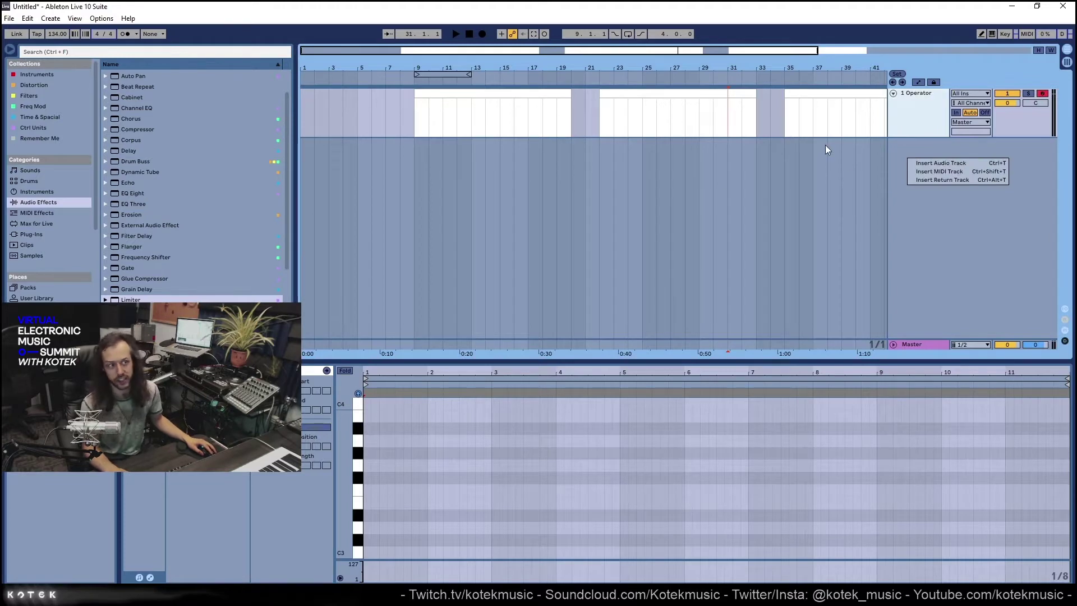
click(517, 147)
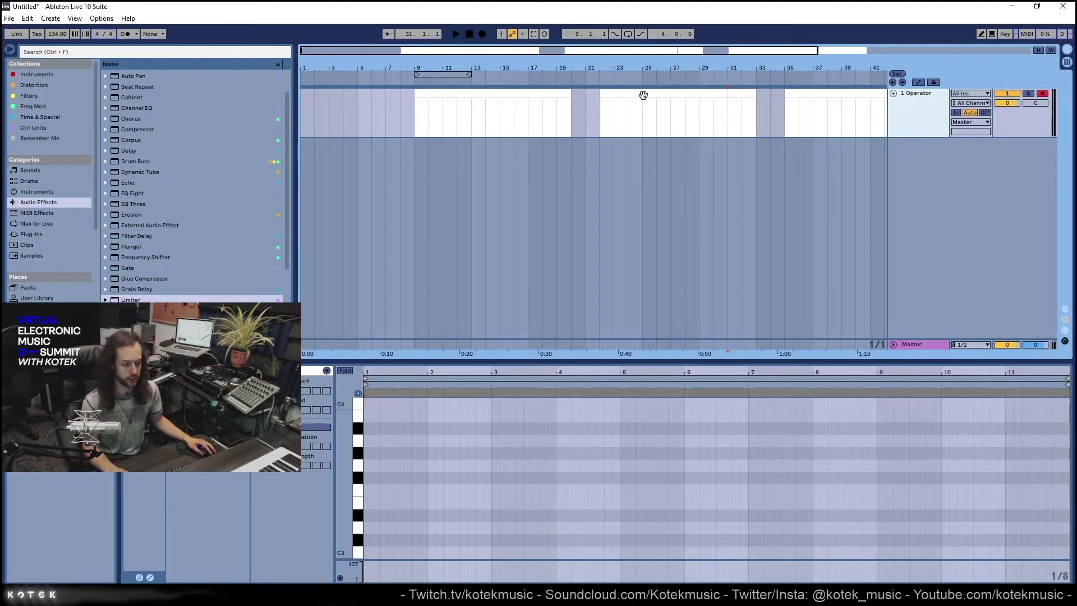
key(ctrl+shift+t)
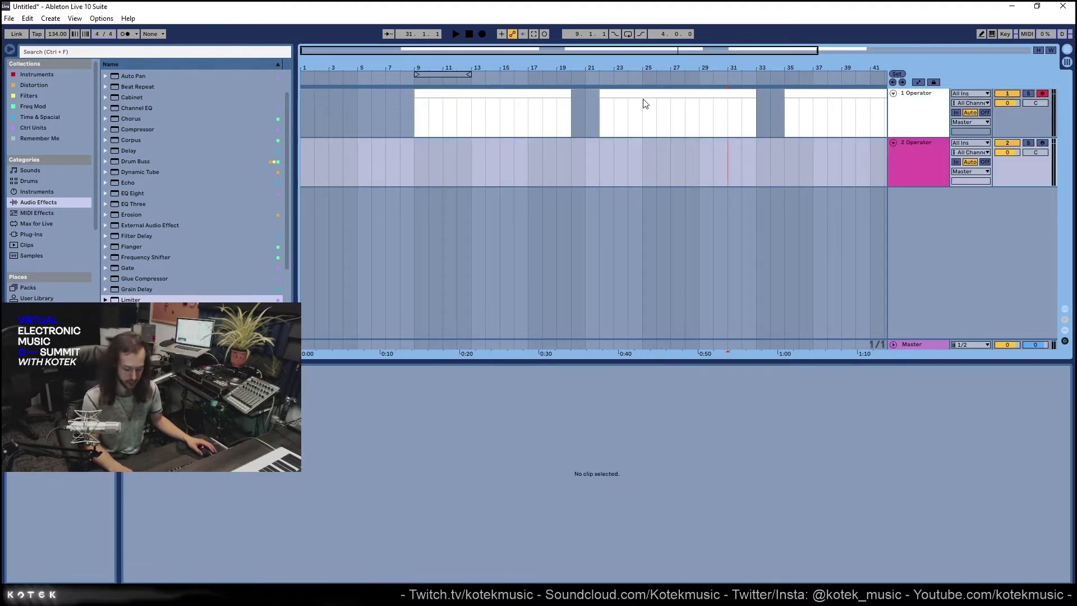
key(ctrl+t)
click(555, 219)
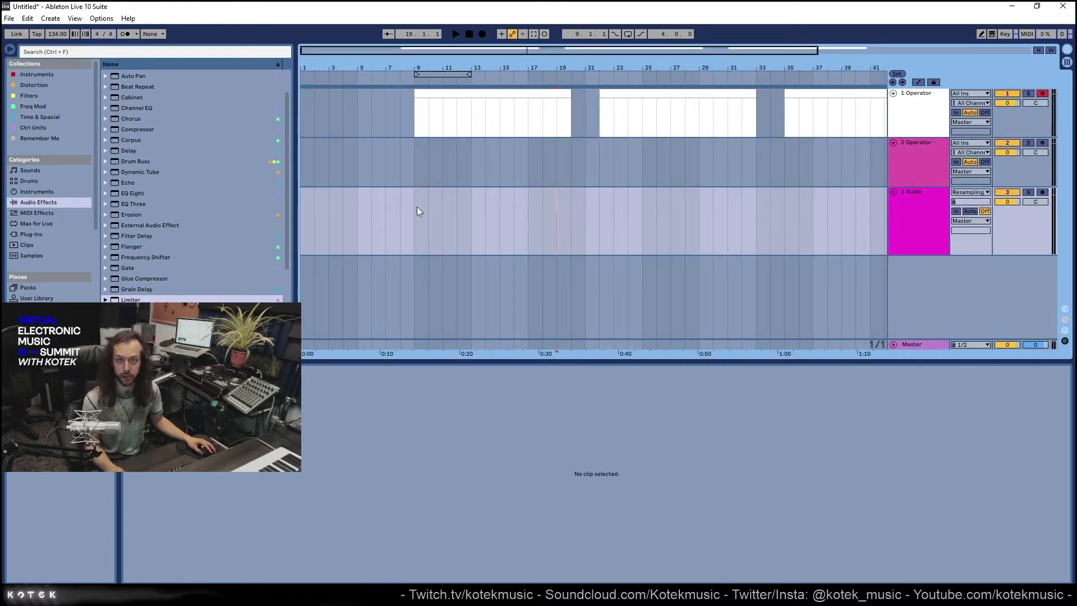
key(ctrl+alt+t)
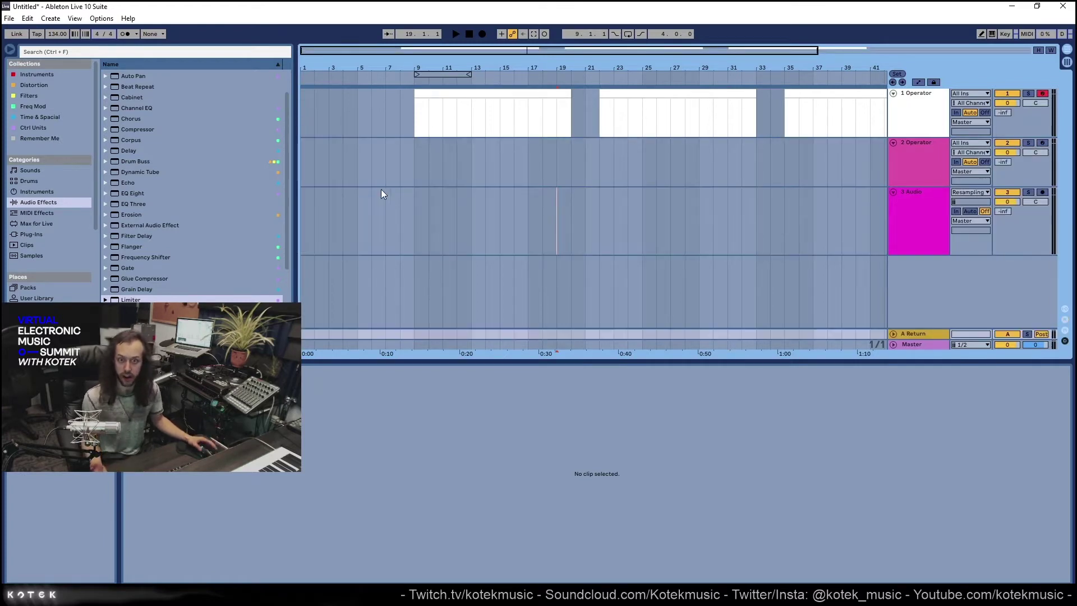
Try a browser search for "FDFDAF" and clear the search text
click(623, 181)
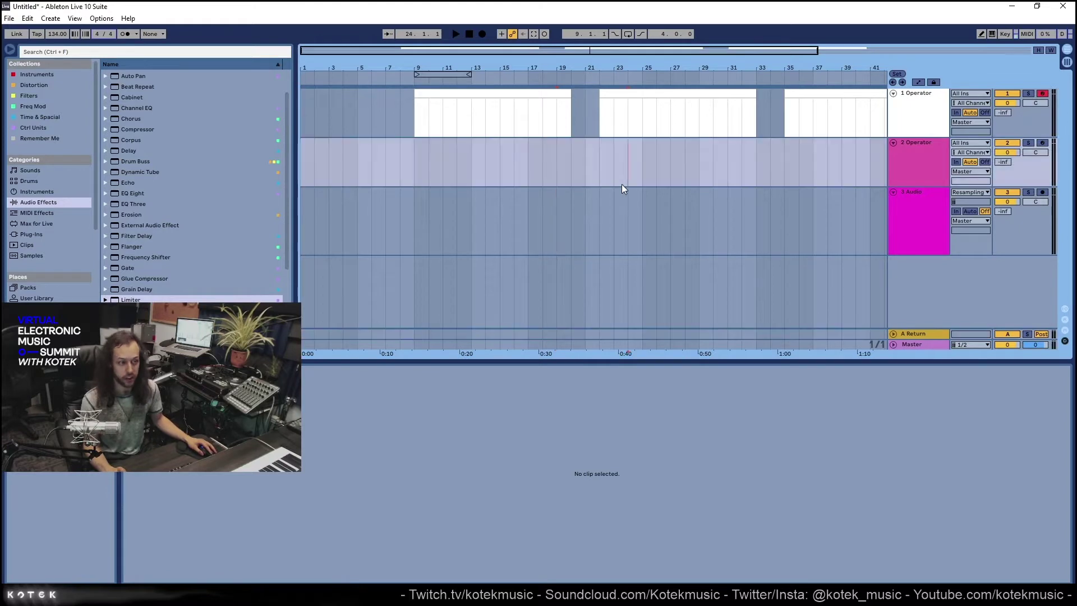
key(ctrl+f)
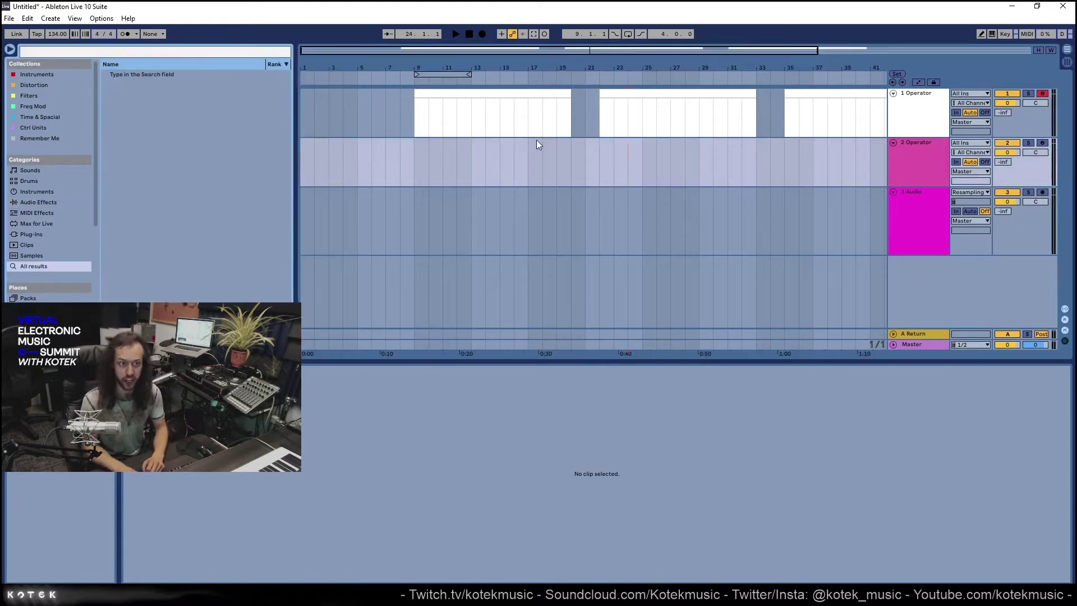
text(Fl)
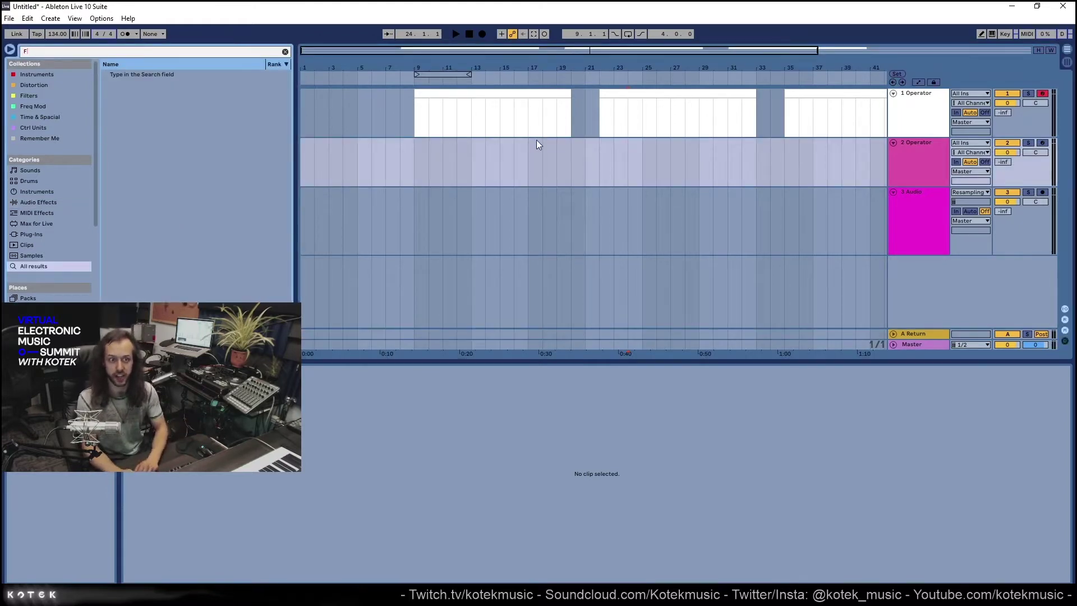
text(DFDAF)
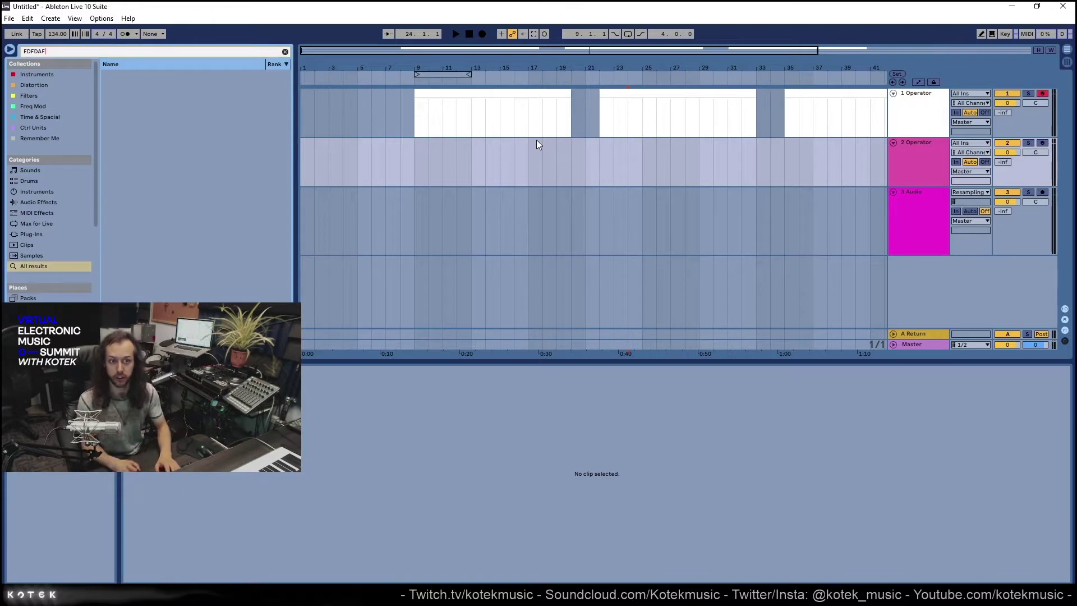
key(BackSpace)
key(BackSpace)
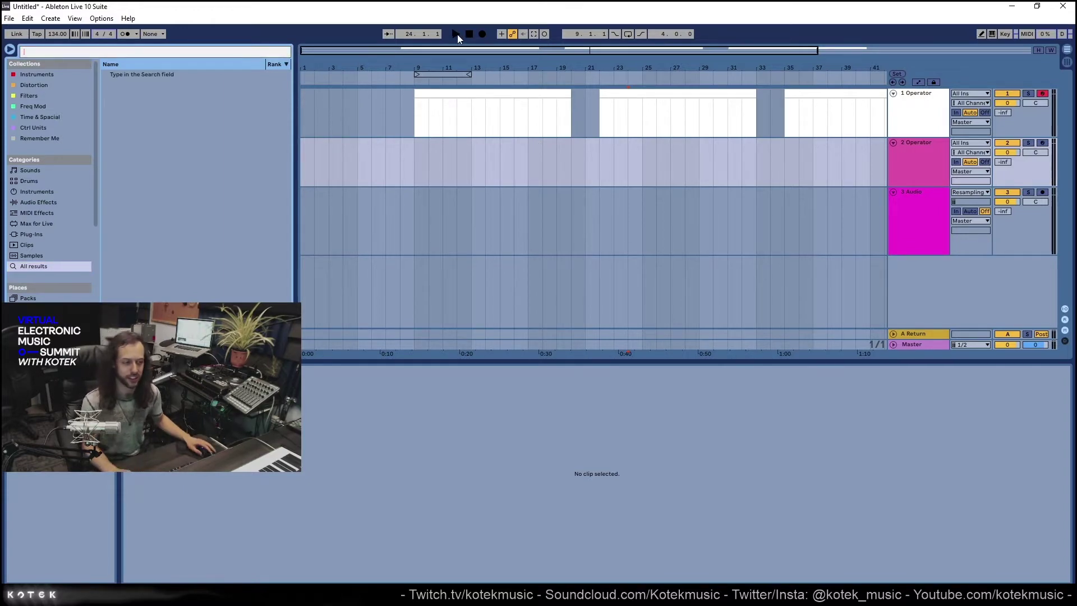
click(391, 160)
click(325, 132)
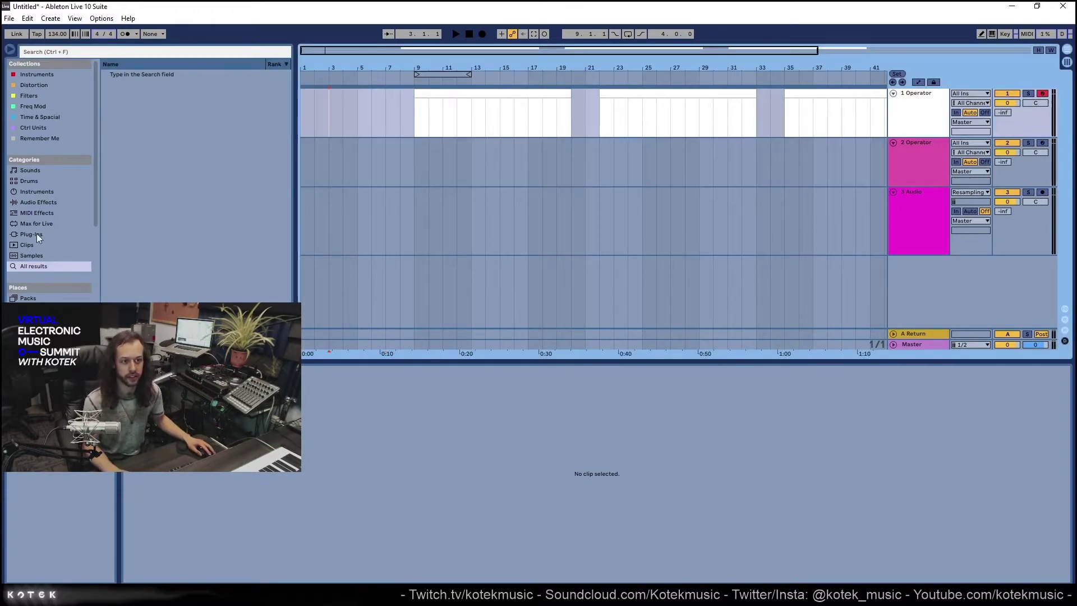
Delete all the empty MIDI clips from the first Operator track
click(453, 120)
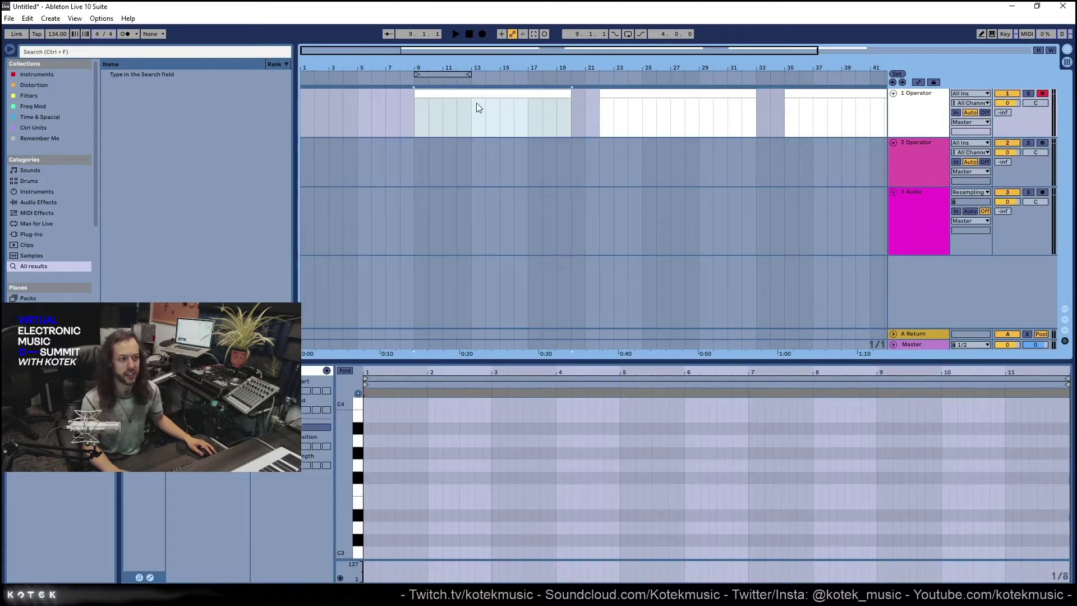
click(471, 110)
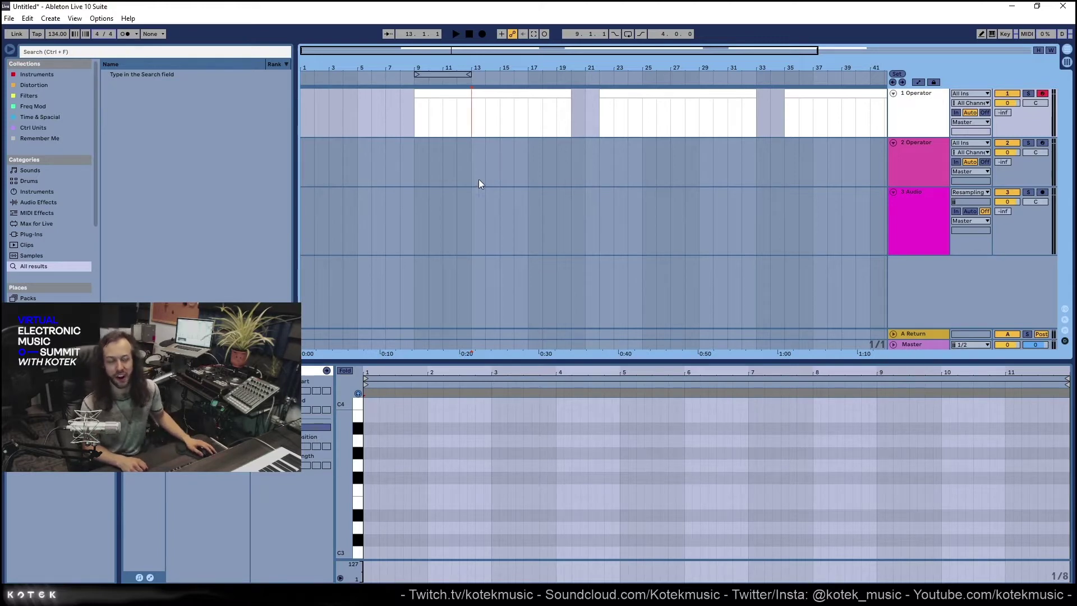
click(557, 126)
drag(577, 80, 578, 62)
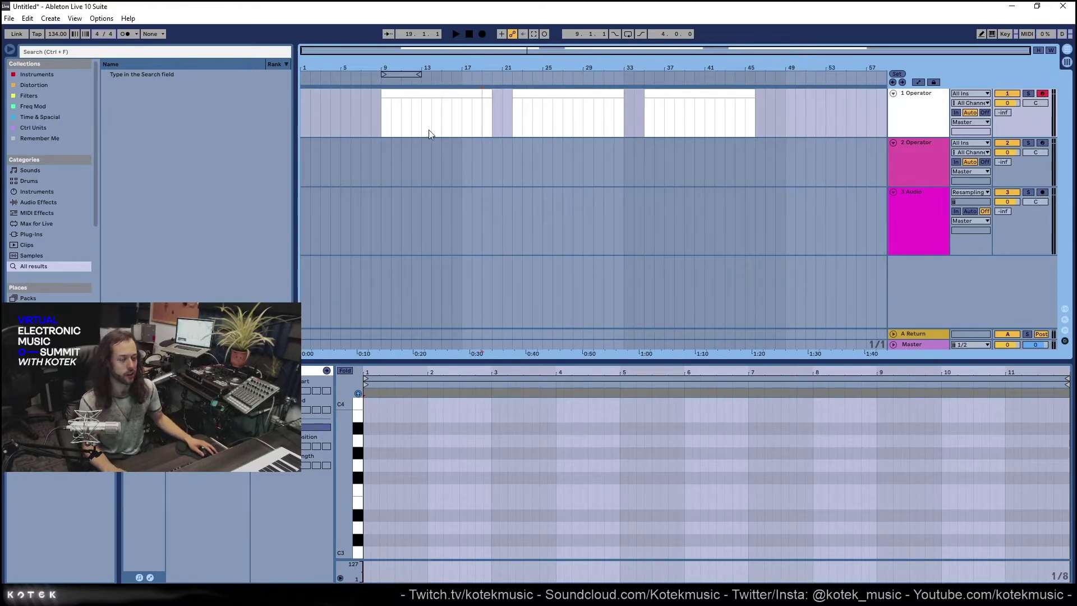
drag(359, 107, 930, 126)
click(734, 94)
key(Delete)
mouse_move(785, 102)
mouse_down()
mouse_move(631, 122)
mouse_move(368, 122)
mouse_move(383, 116)
mouse_up()
key(Delete)
click(473, 97)
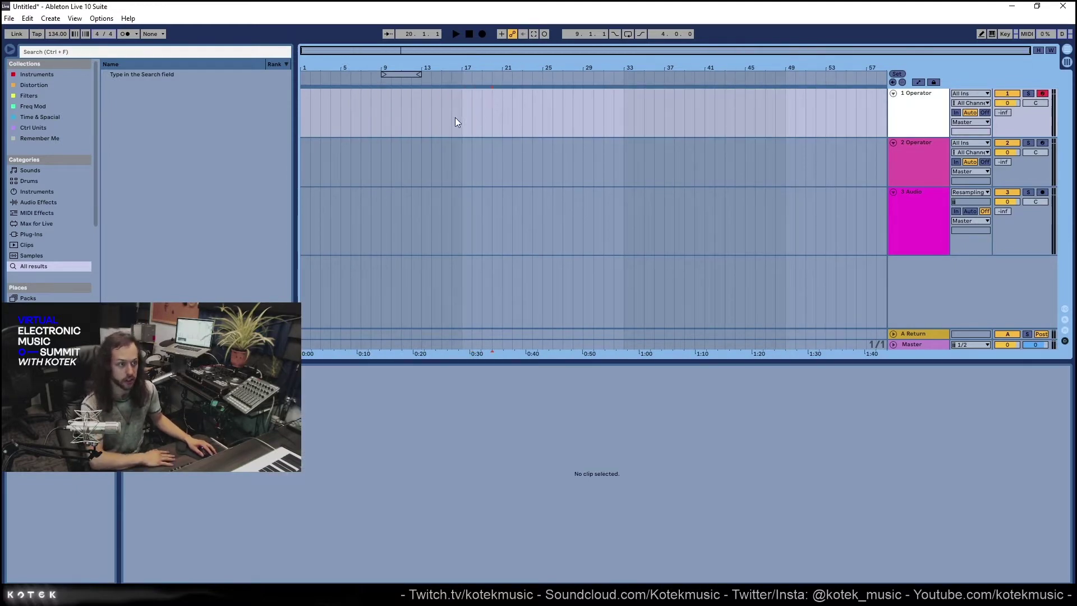
click(423, 109)
drag(463, 110, 470, 109)
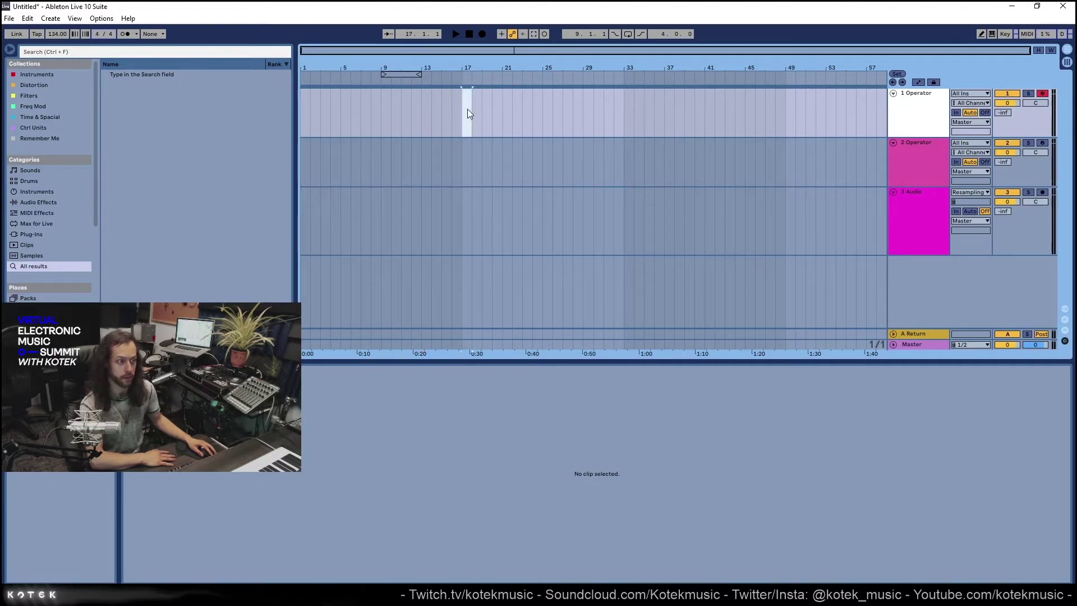
click(473, 105)
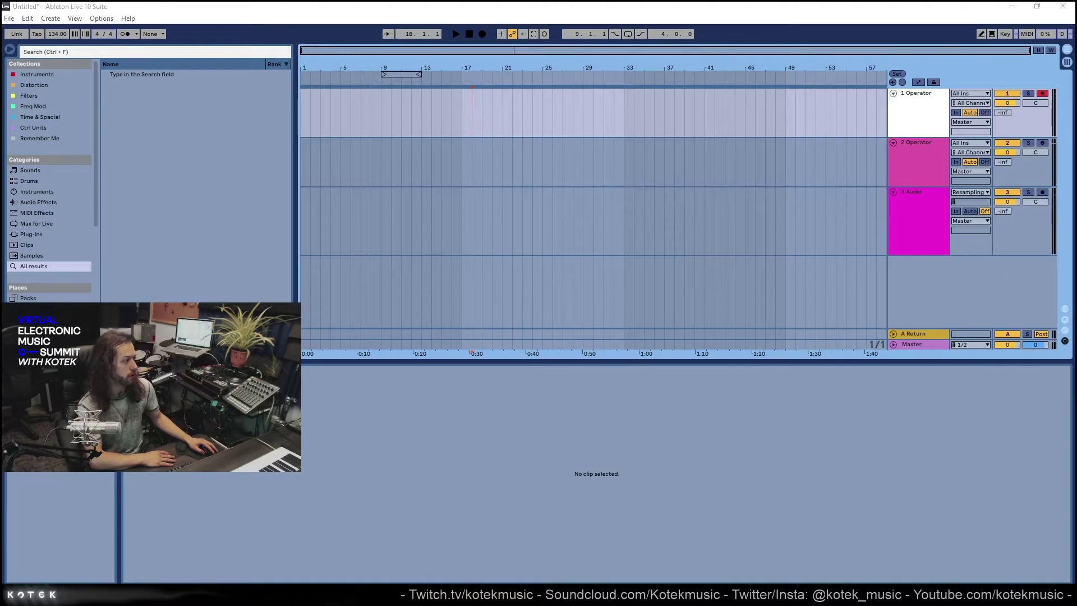
click(525, 116)
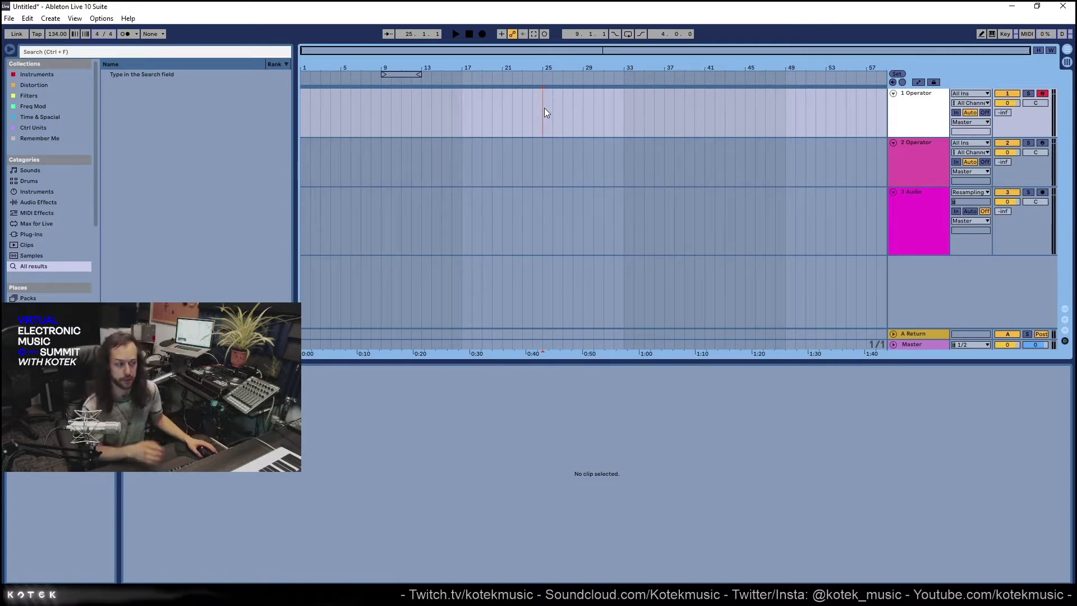
click(758, 167)
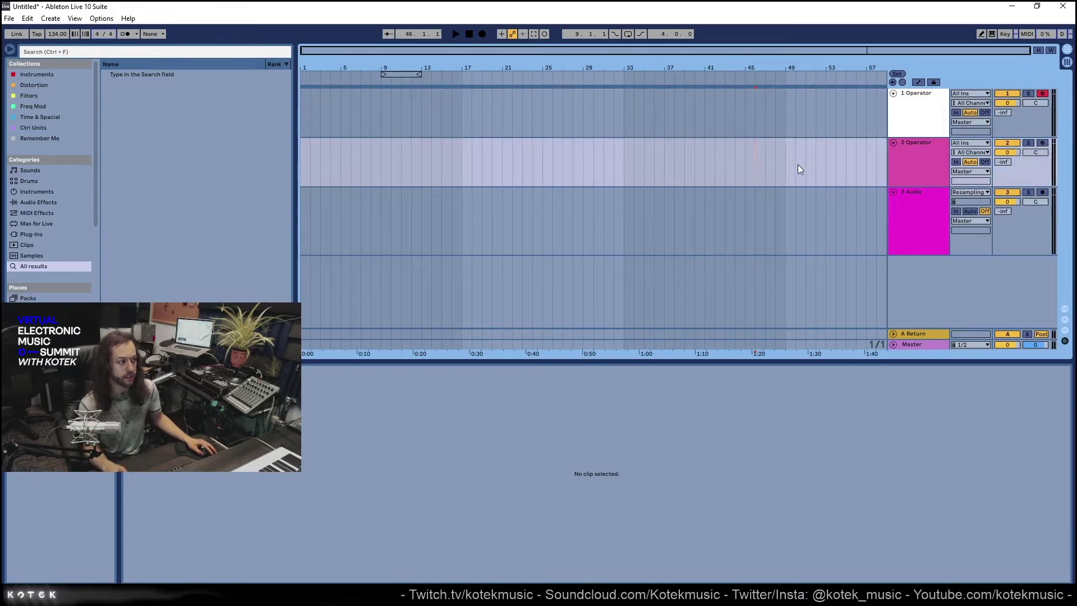
click(914, 209)
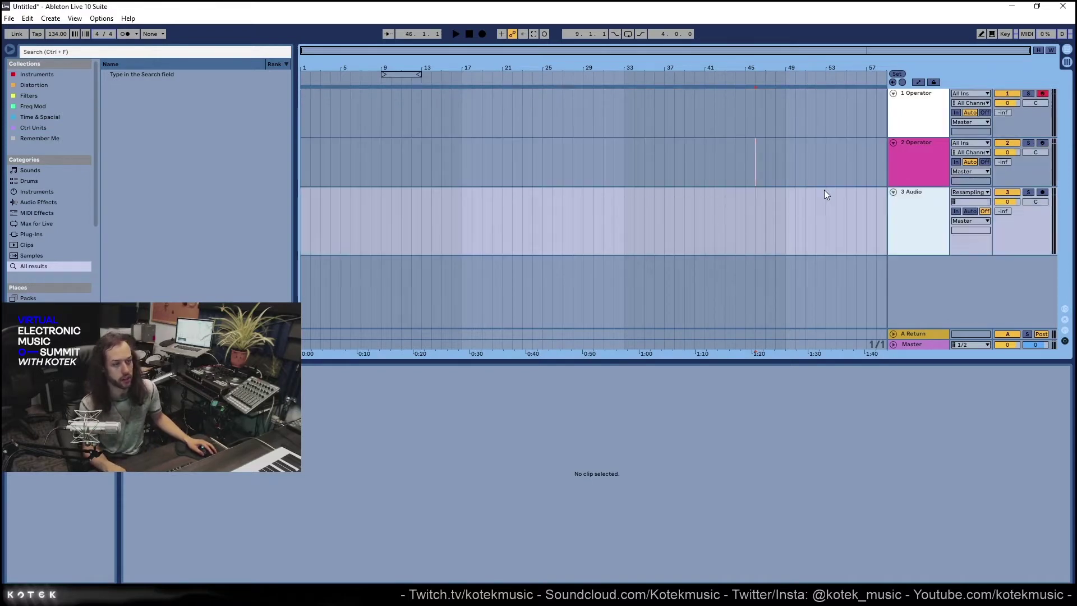
click(964, 193)
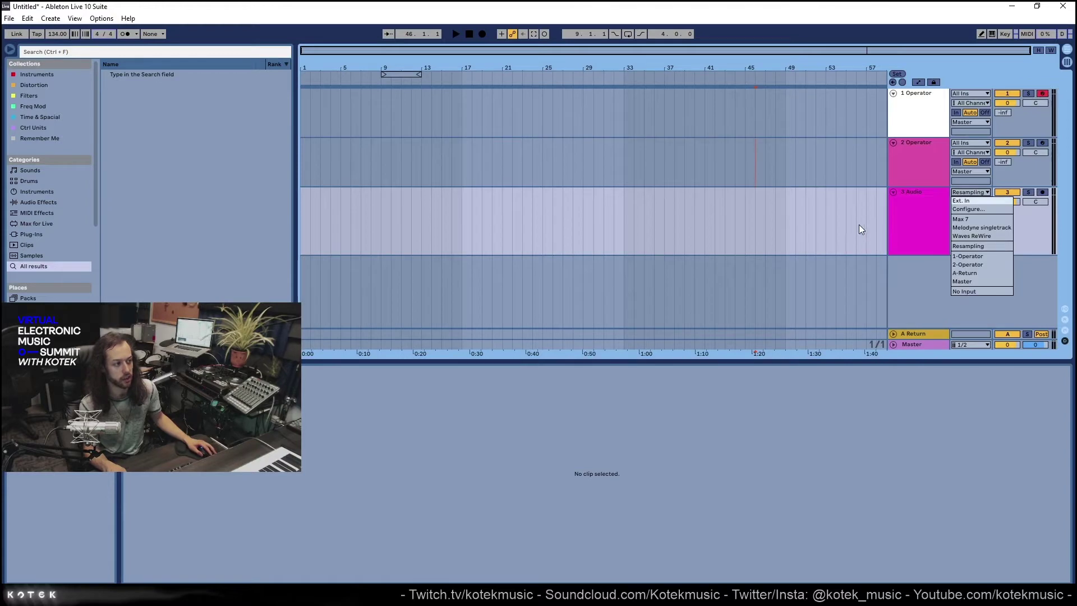
click(860, 224)
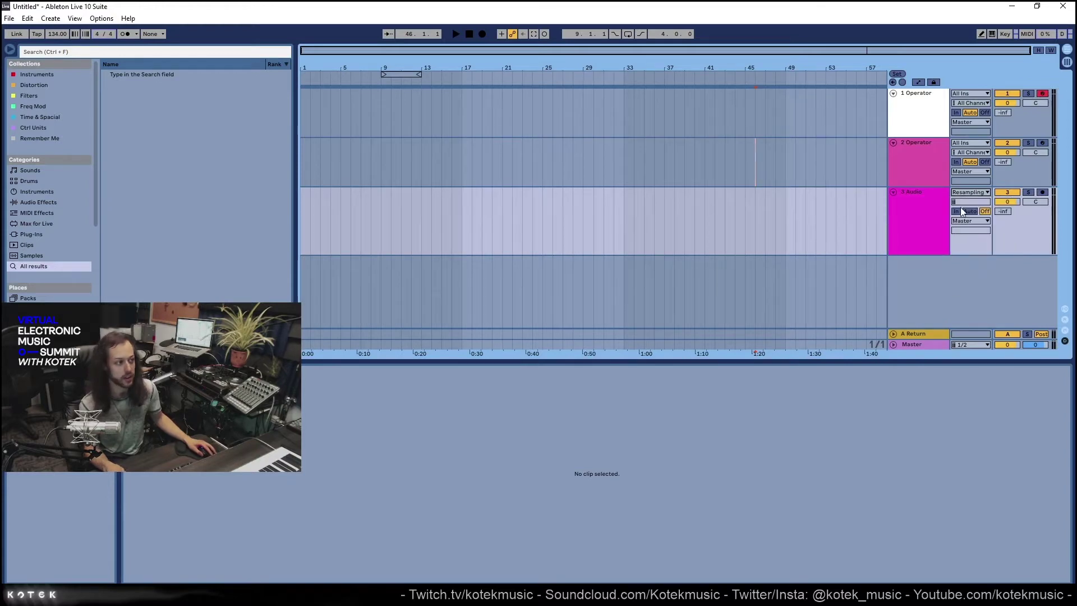
click(925, 218)
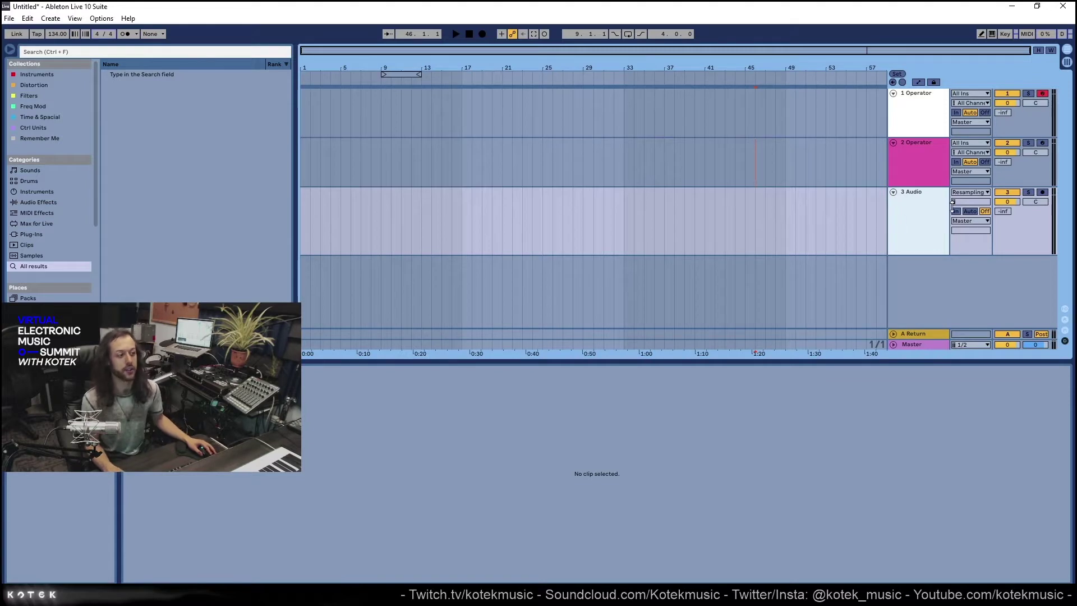
Add the EQ Eight audio effect to the audio track
click(60, 203)
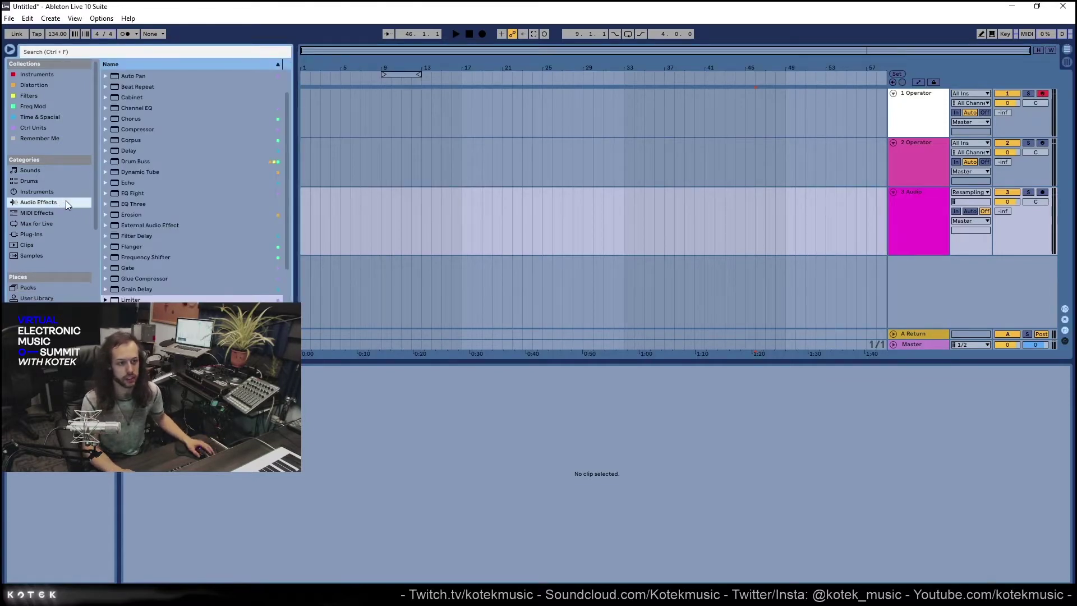
scroll(186, 160, up, 3)
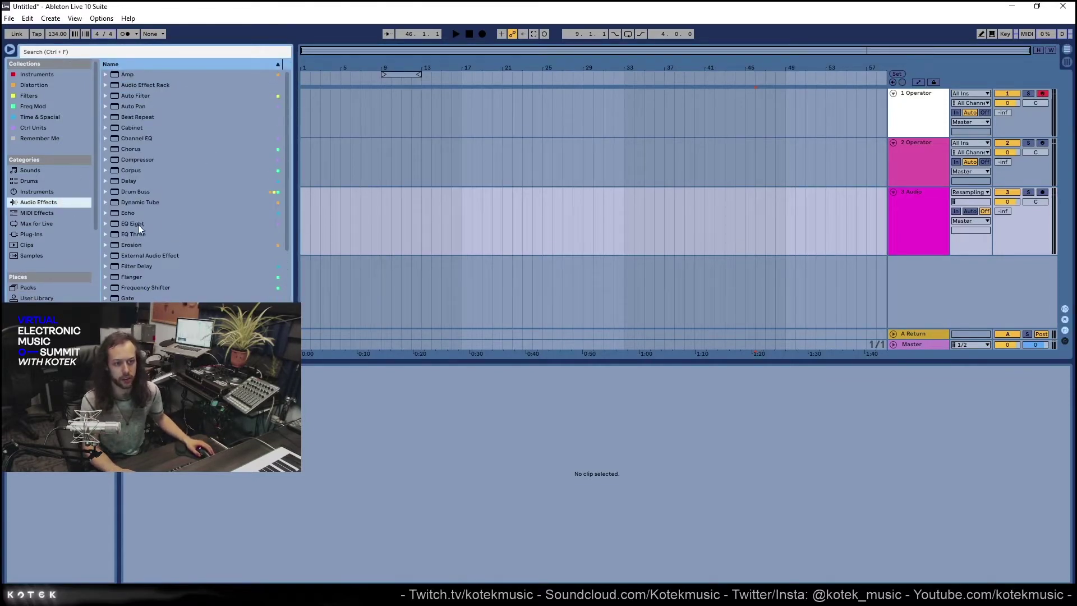
drag(138, 224, 507, 201)
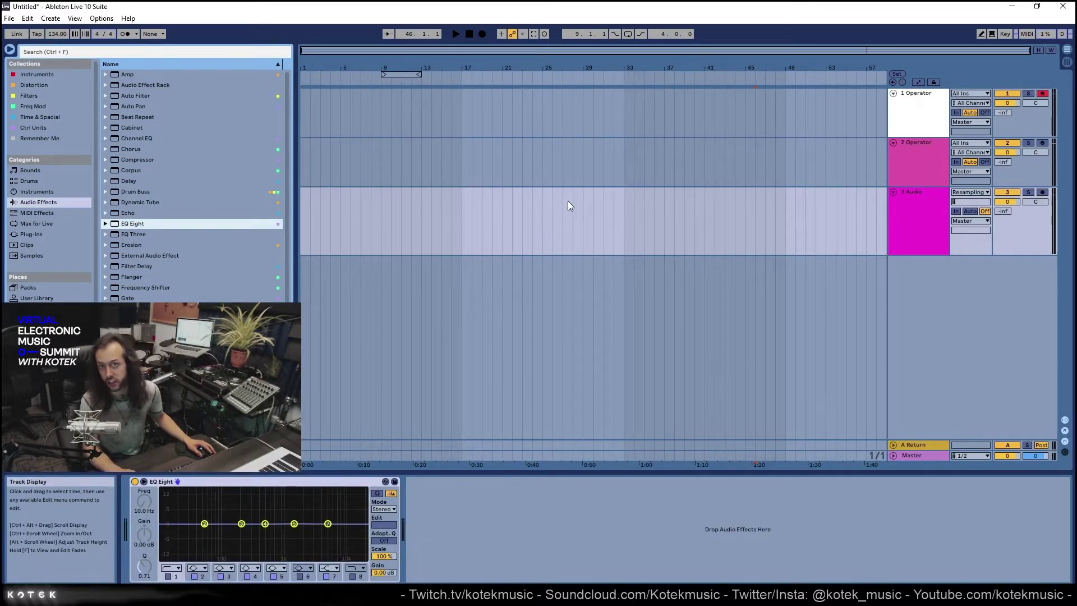
click(455, 488)
Save the audio track with its EQ Eight as the default audio track, overwriting the existing default
right_click(928, 214)
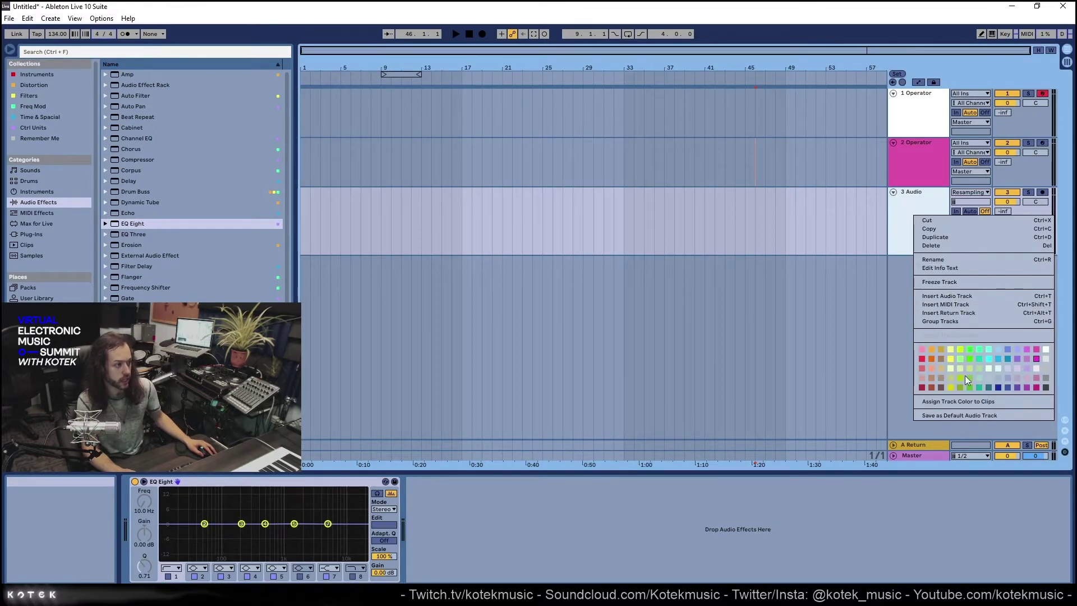
click(944, 416)
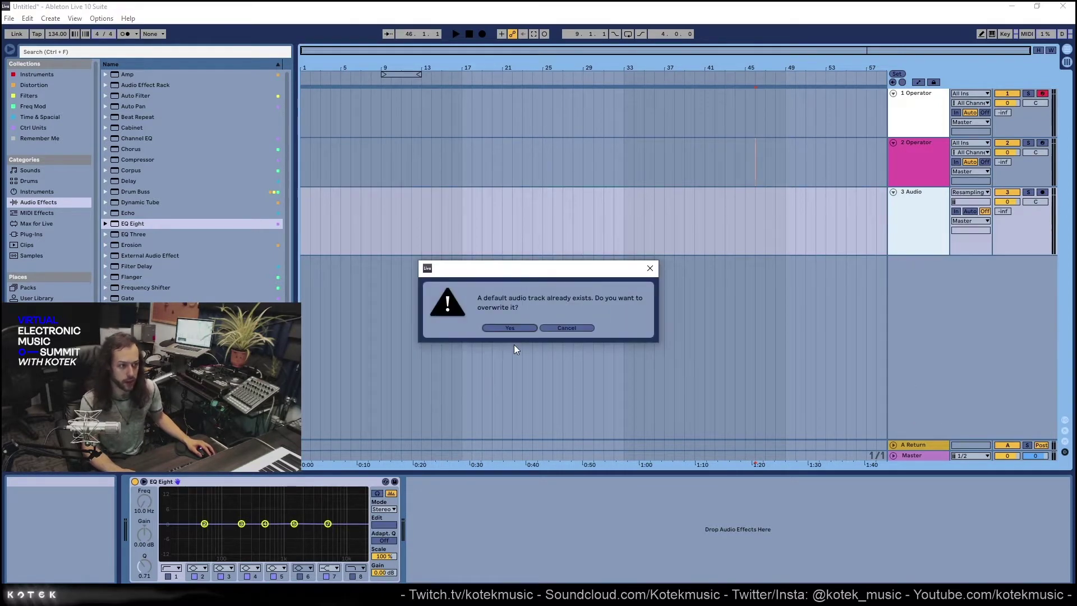
click(518, 330)
Insert an audio track below the existing one and another Operator MIDI track below the second Operator track
click(684, 232)
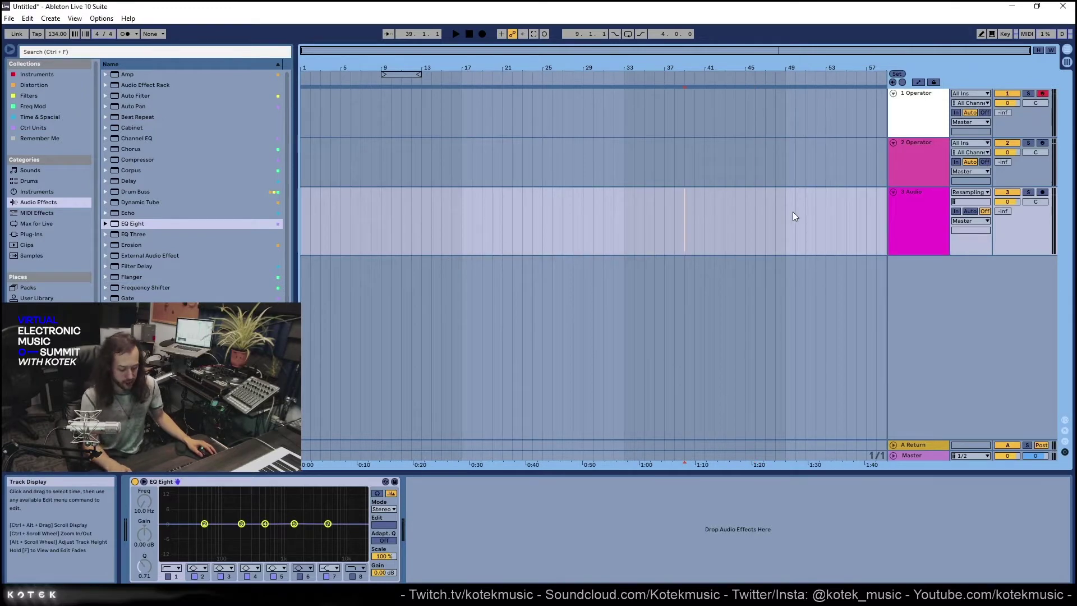
key(ctrl+t)
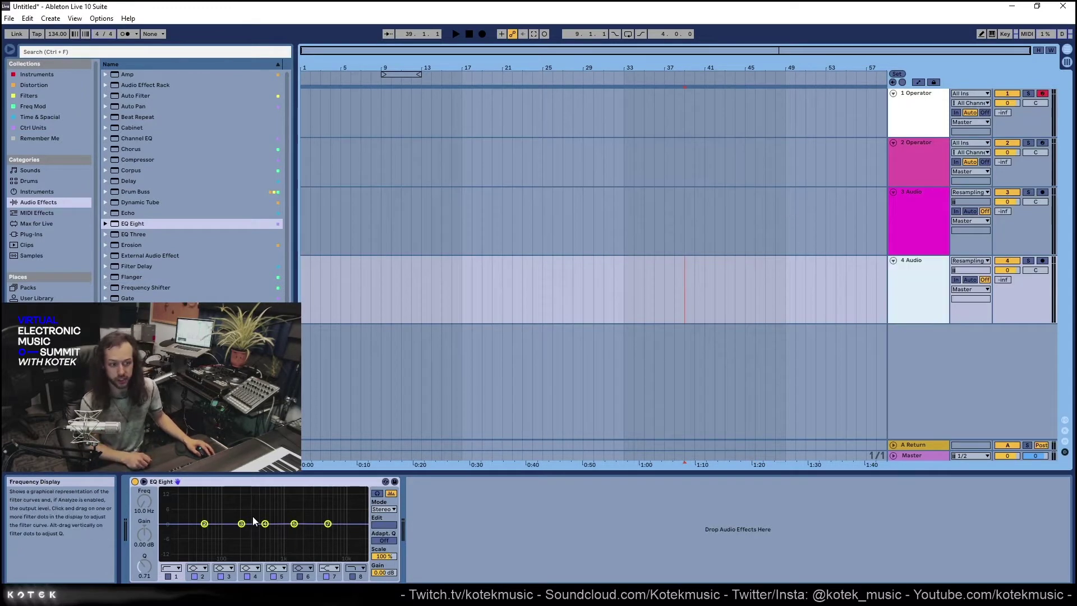
click(282, 482)
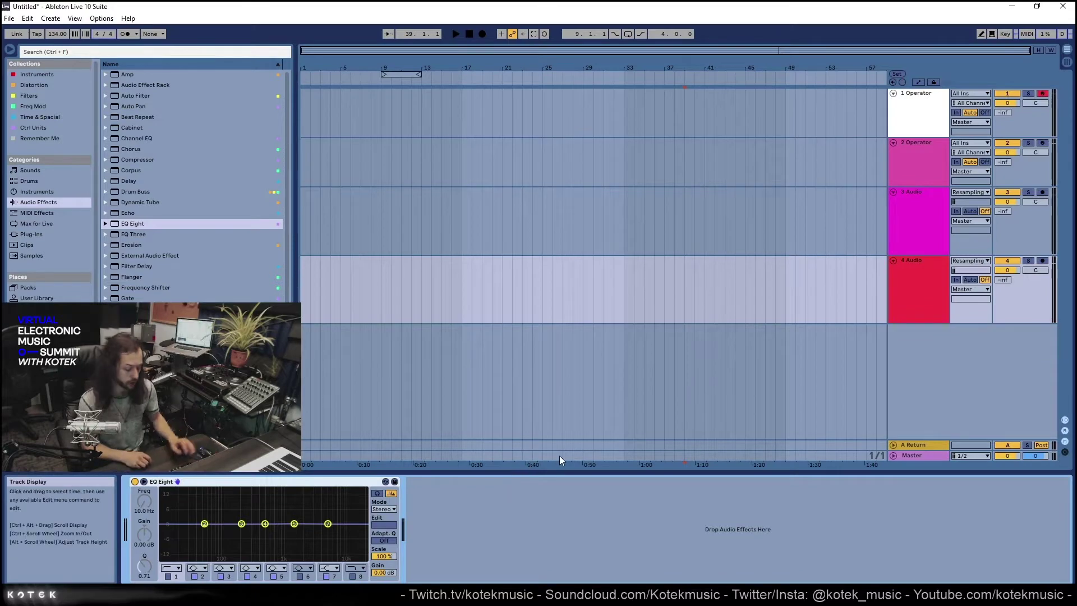
key(Delete)
click(904, 223)
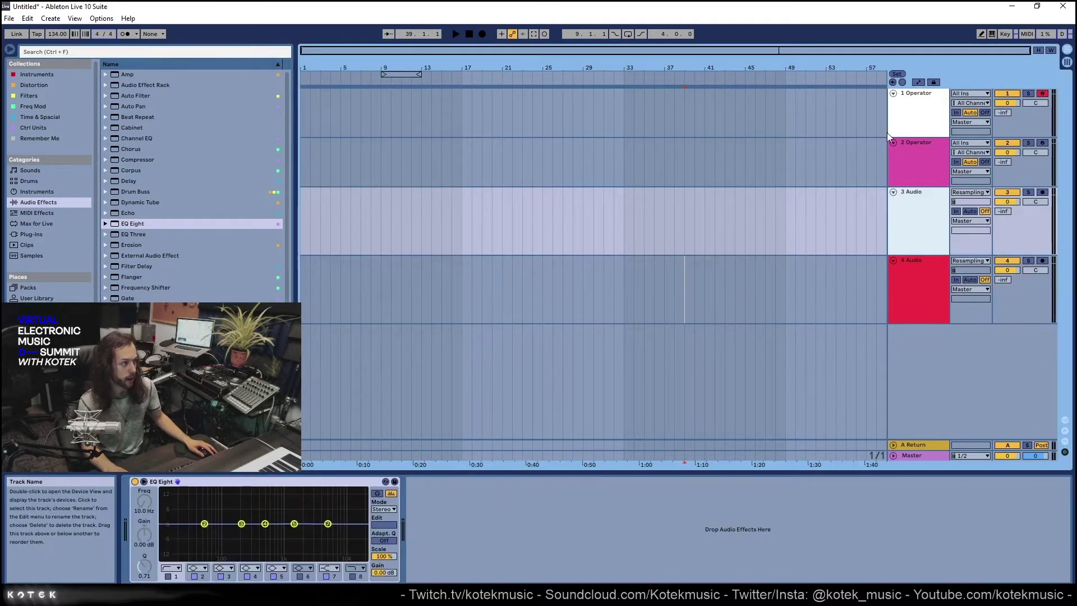
click(907, 150)
key(ctrl+d)
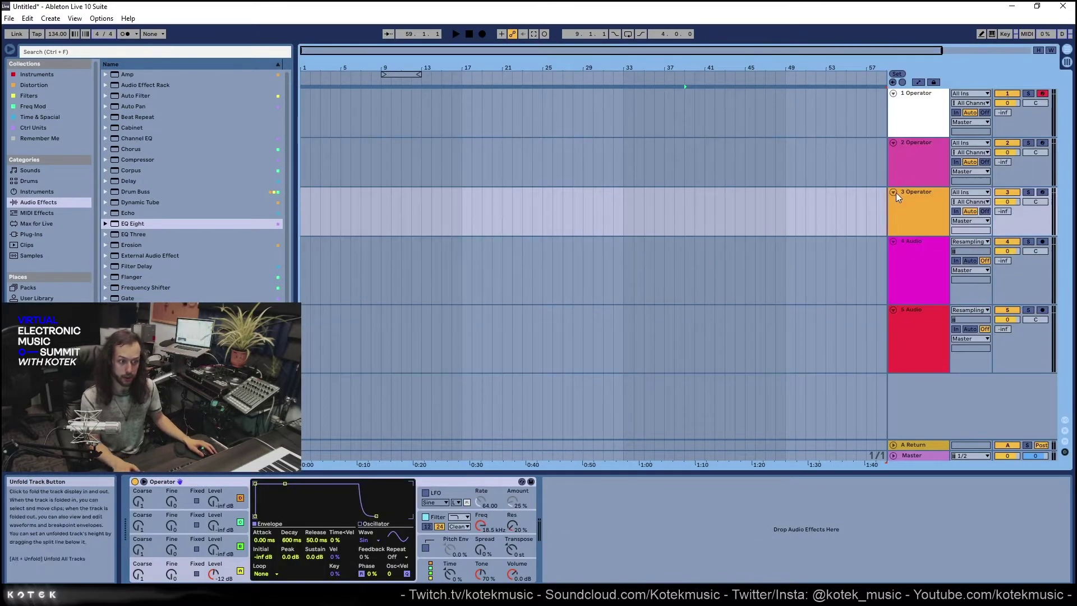
Delete both audio tracks and the second and third Operator tracks
click(940, 265)
click(945, 337)
click(916, 197)
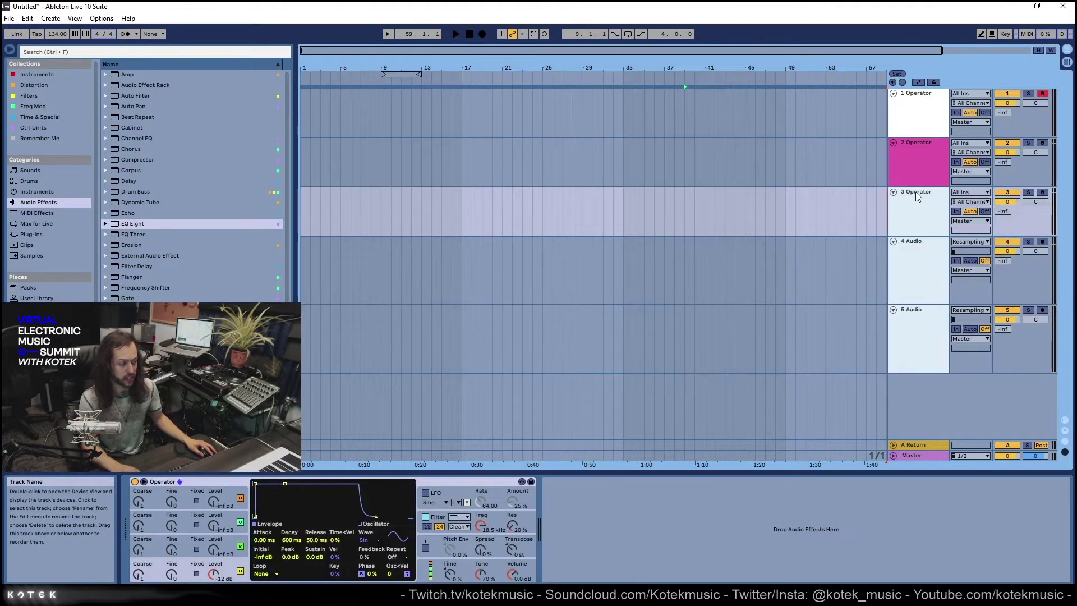
key(Delete)
click(829, 144)
click(835, 128)
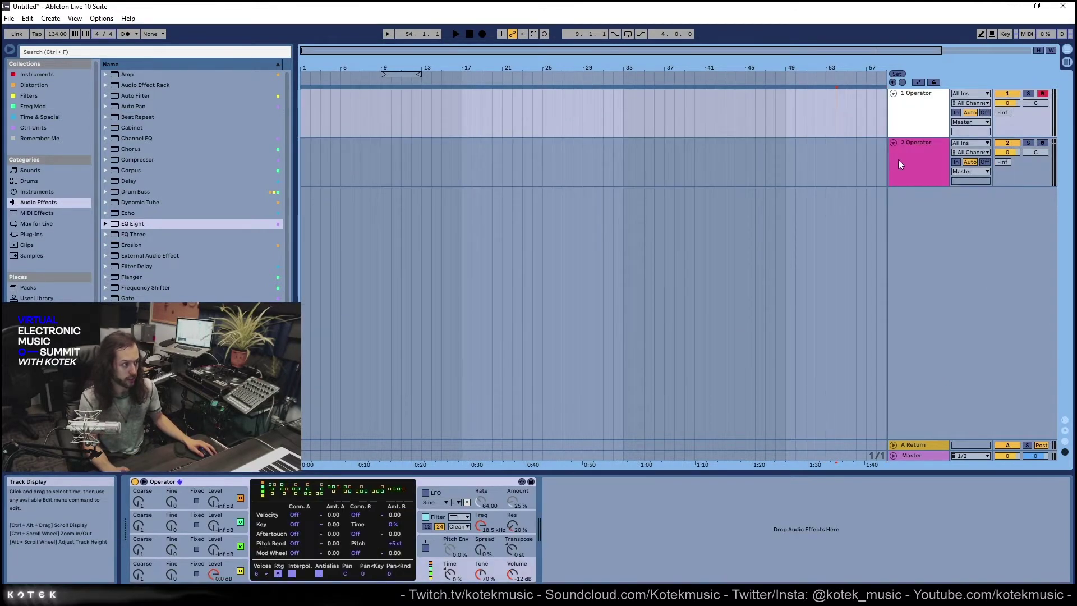
click(898, 160)
key(Delete)
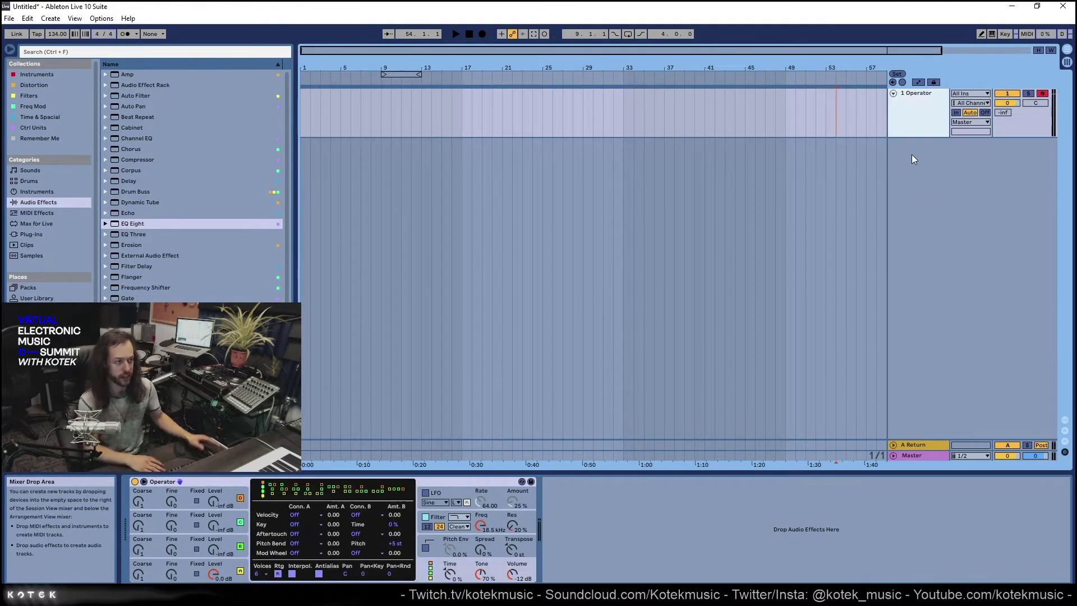
right_click(911, 156)
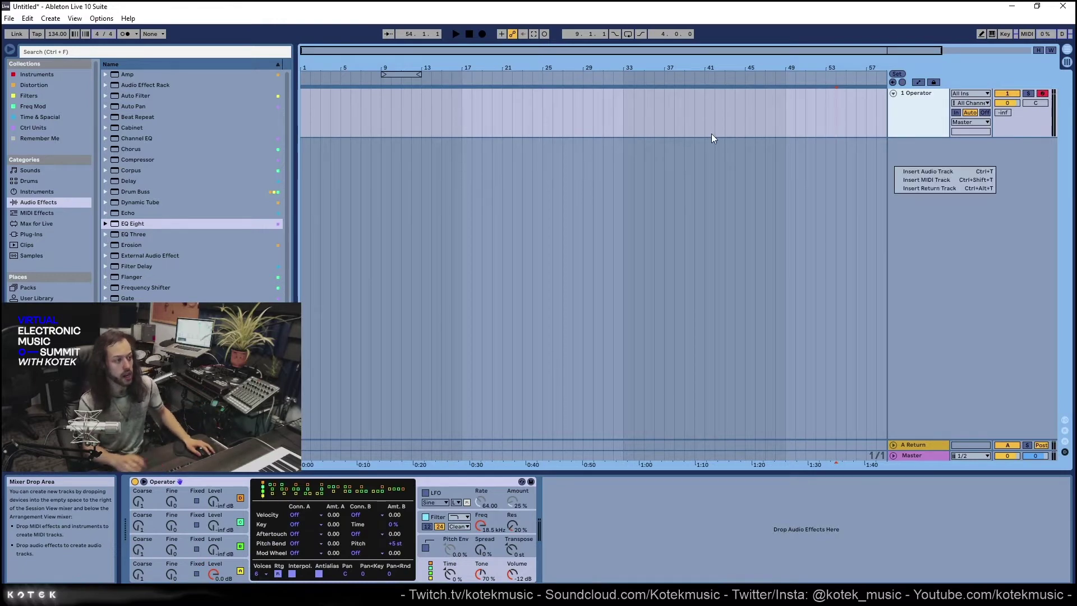
click(642, 138)
mouse_move(435, 129)
mouse_down()
mouse_move(721, 132)
mouse_move(713, 129)
mouse_up()
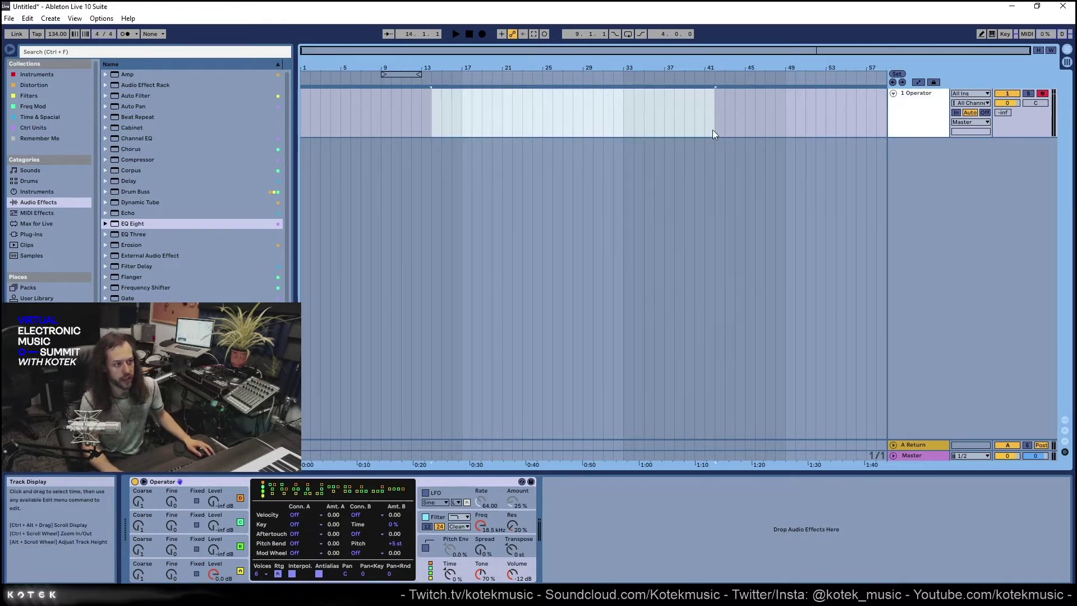
click(712, 129)
click(624, 105)
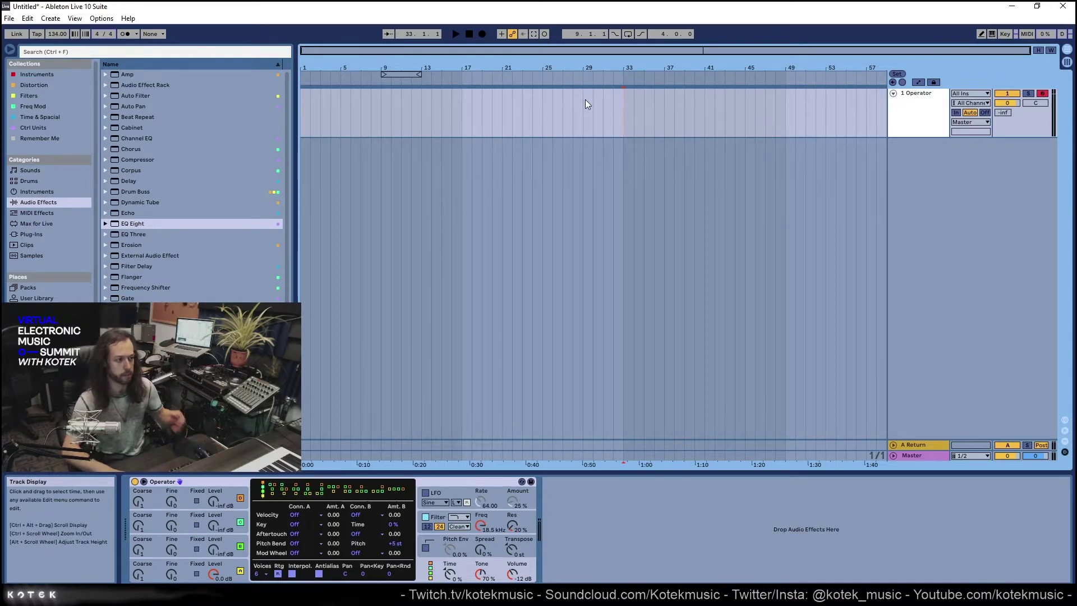
click(634, 98)
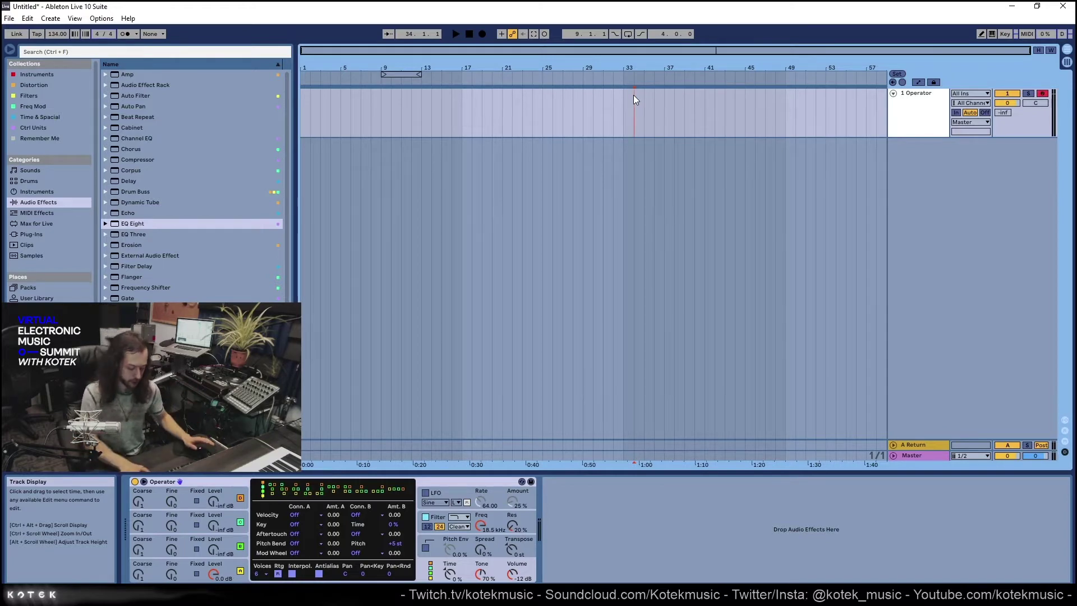
Examine the file and folder preferences for saving the current set as default, and close the preferences
key(ctrl+comma)
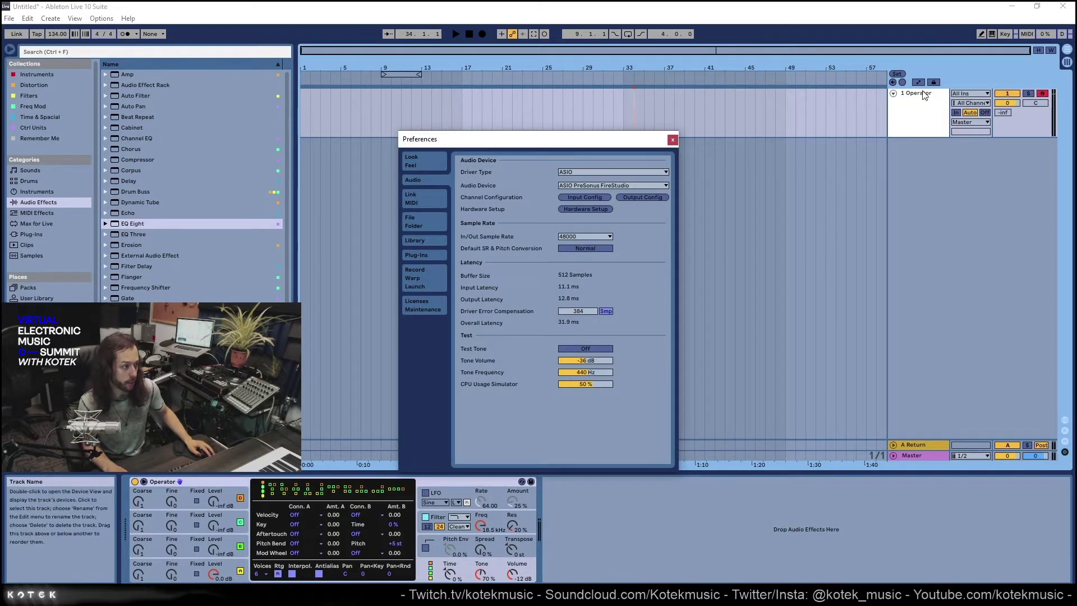
click(425, 160)
click(435, 219)
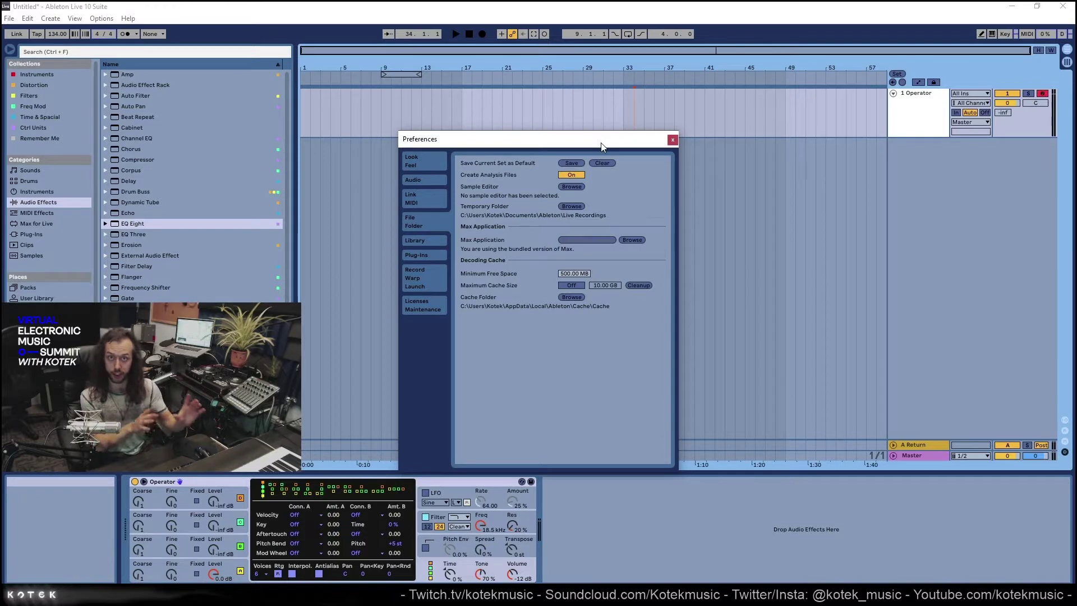
click(673, 139)
click(665, 121)
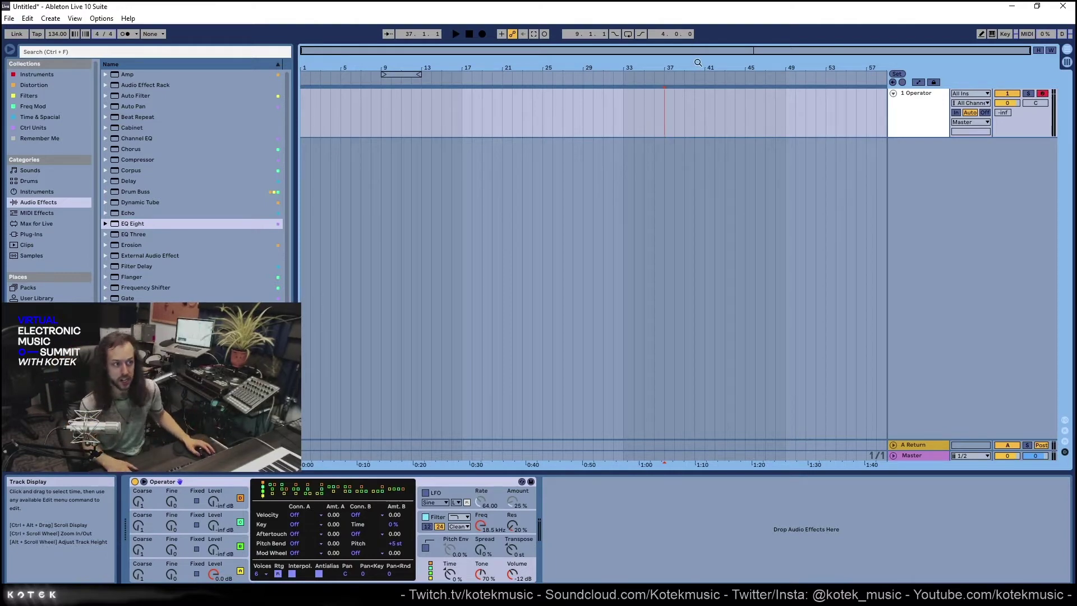
drag(456, 130, 605, 130)
click(759, 133)
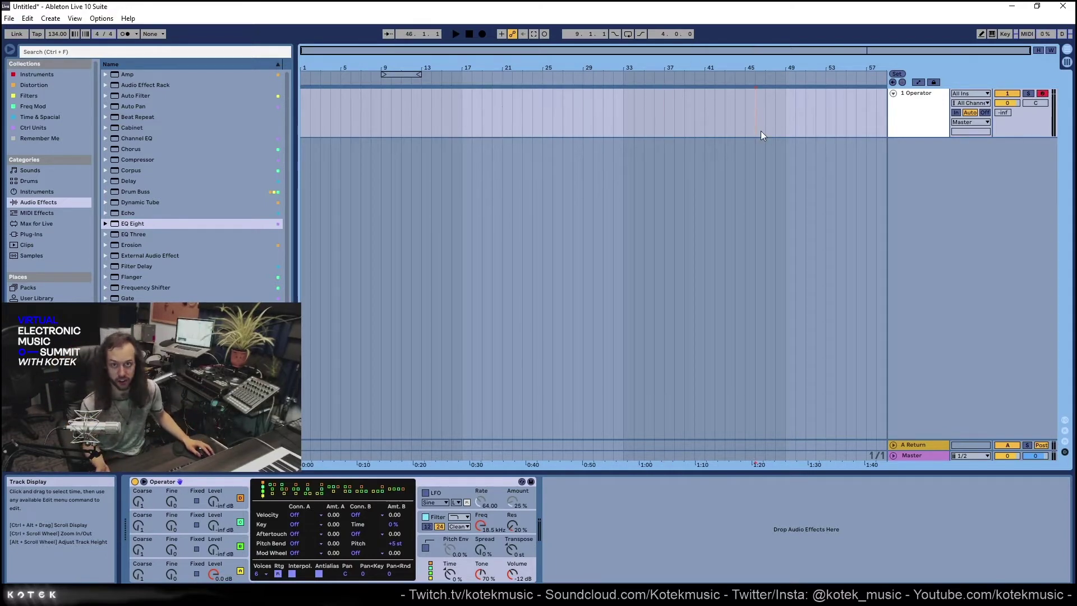
click(691, 128)
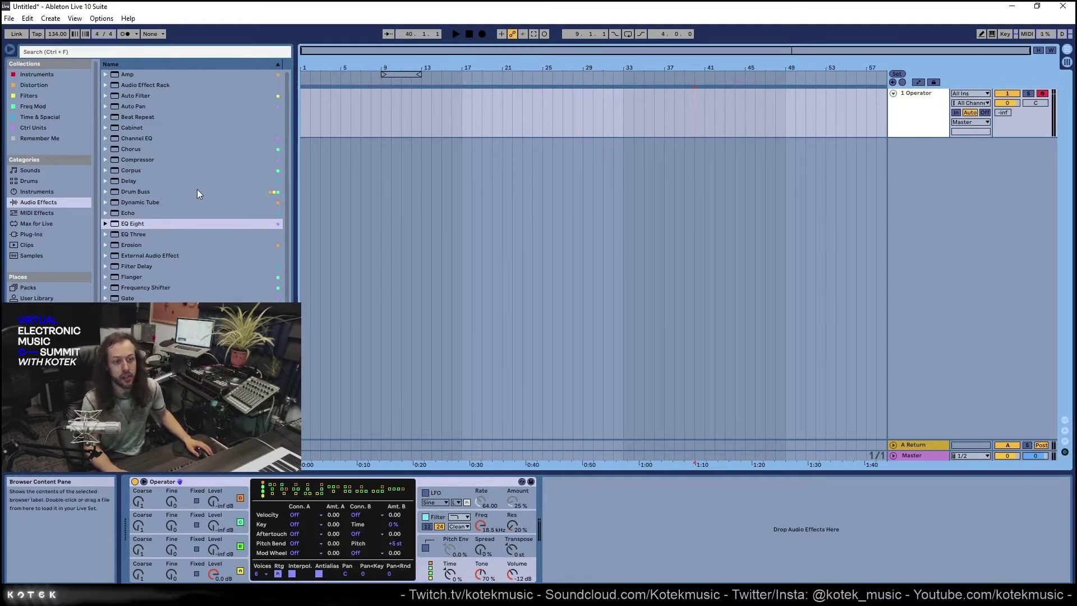
Find the Templates folder in the User Library and show it in File Explorer
scroll(197, 189, down, 3)
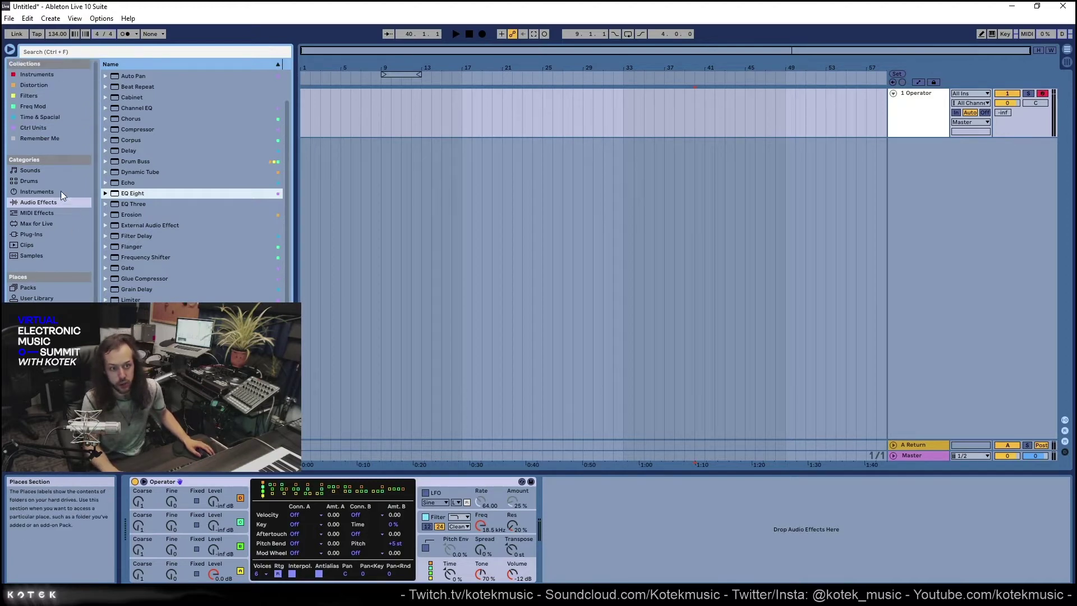
click(43, 297)
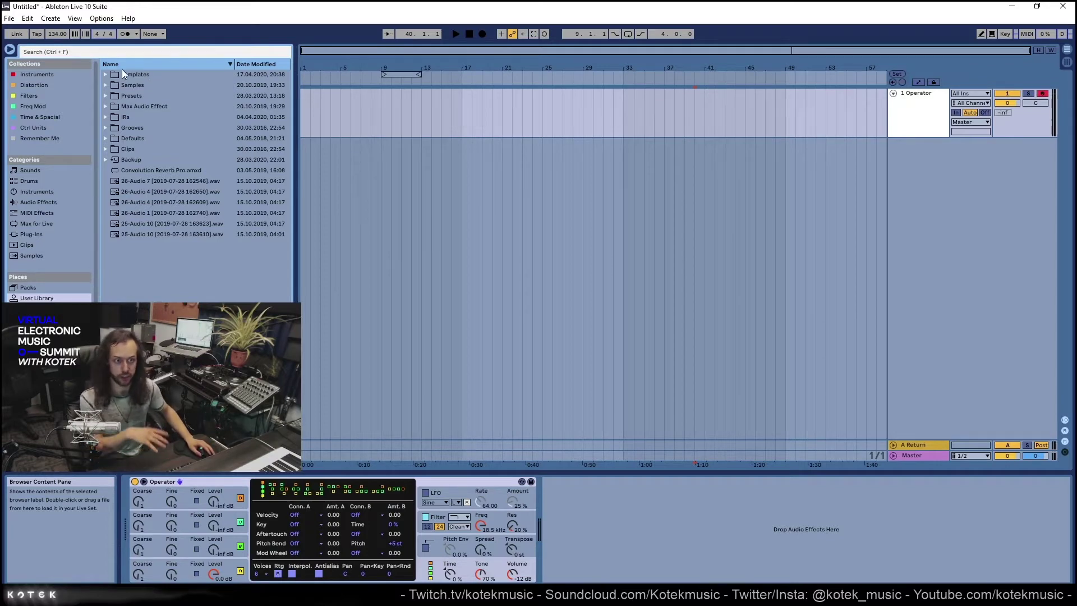
right_click(138, 74)
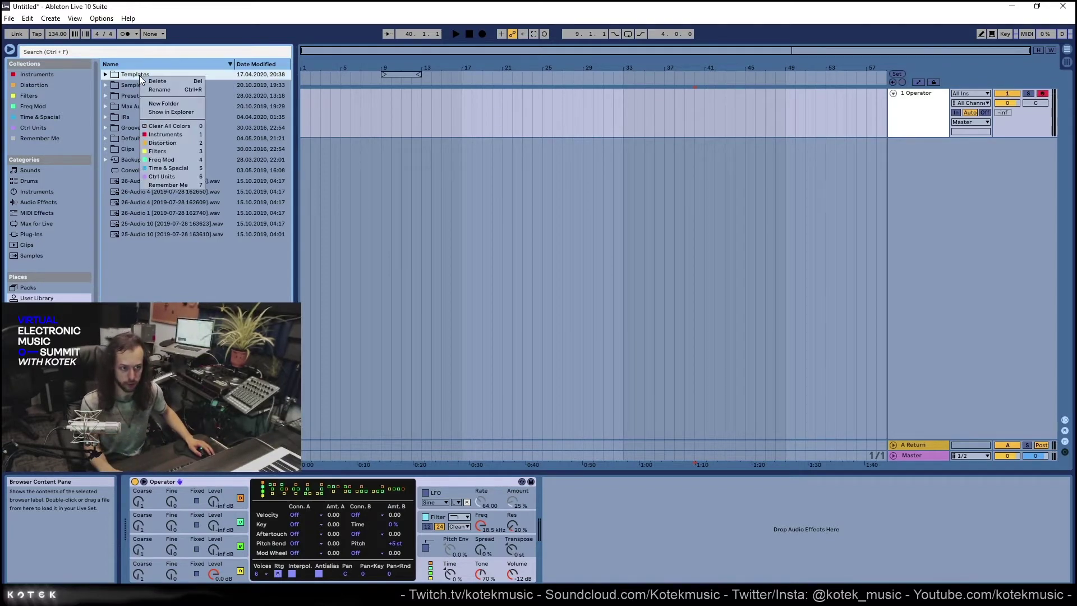
click(350, 119)
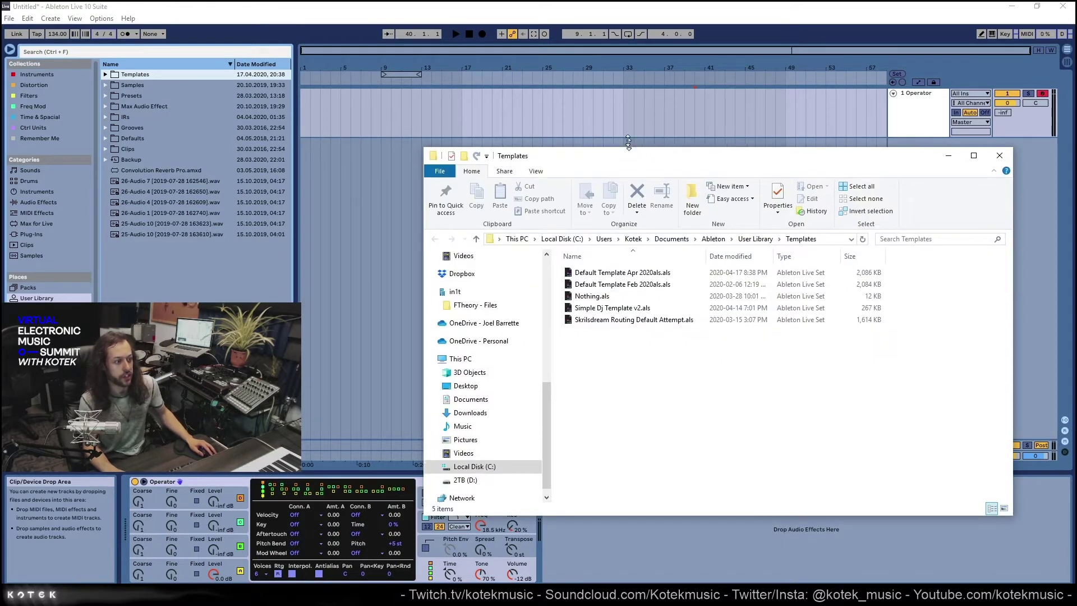
Inspect where the Templates folder sits within the Ableton and User Library folders, and close the File Explorer window
drag(628, 142, 628, 127)
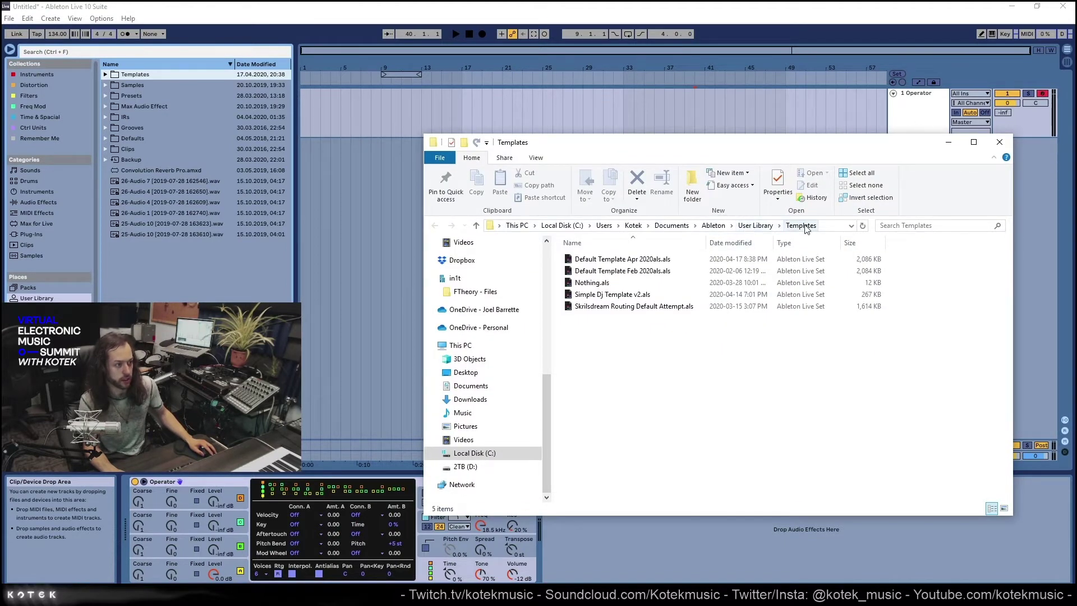
click(772, 225)
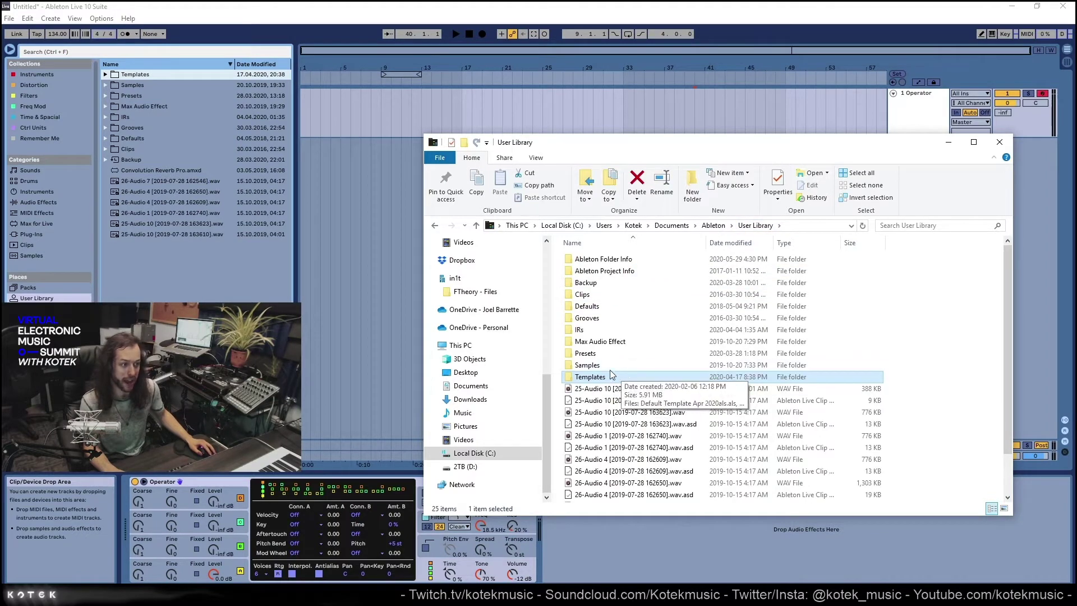
click(711, 226)
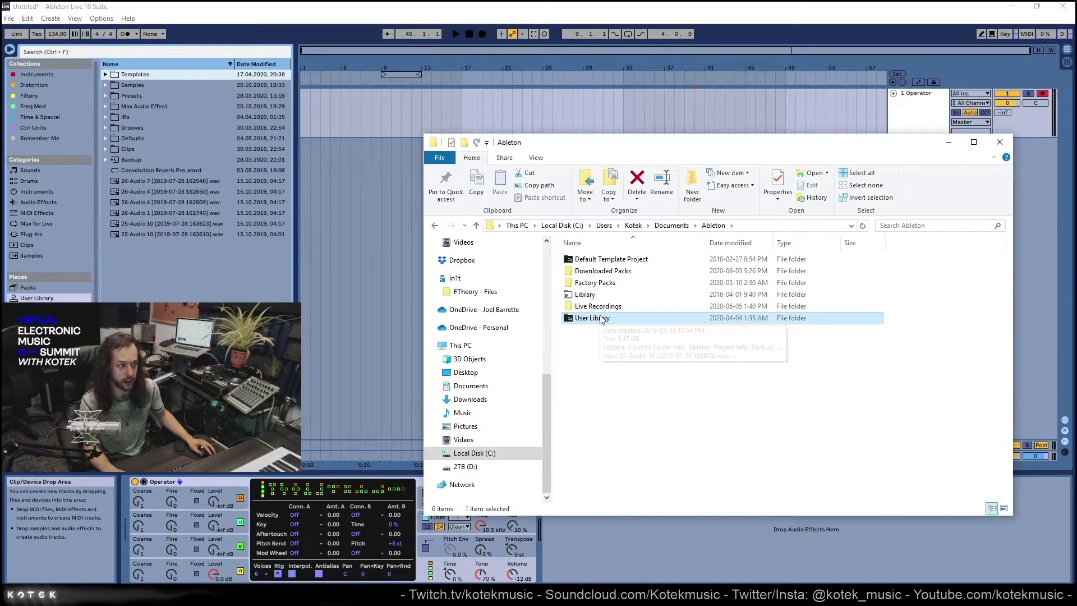
double_click(653, 318)
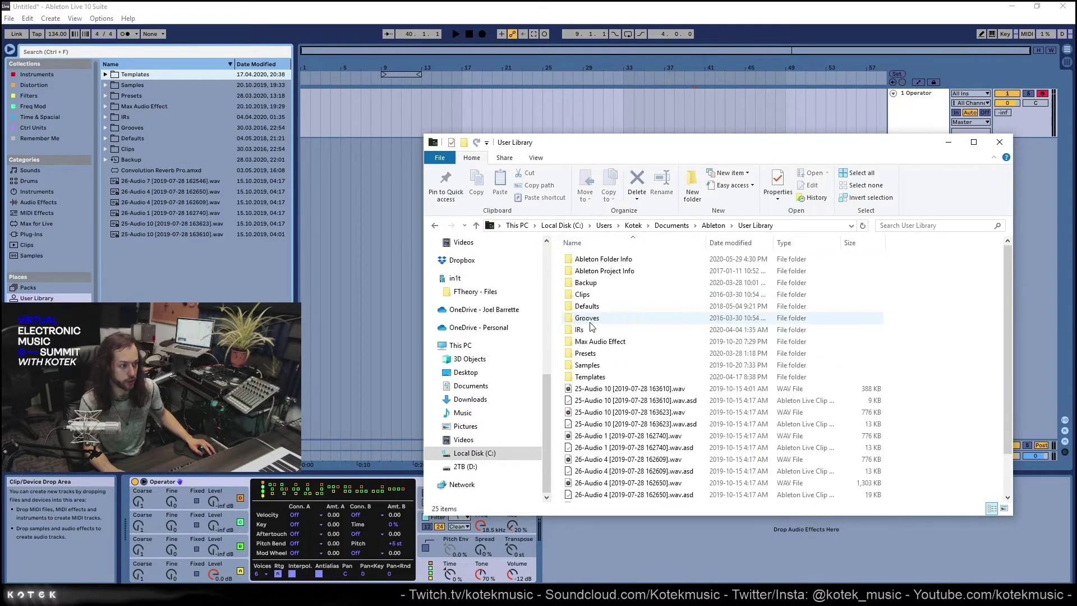
click(629, 375)
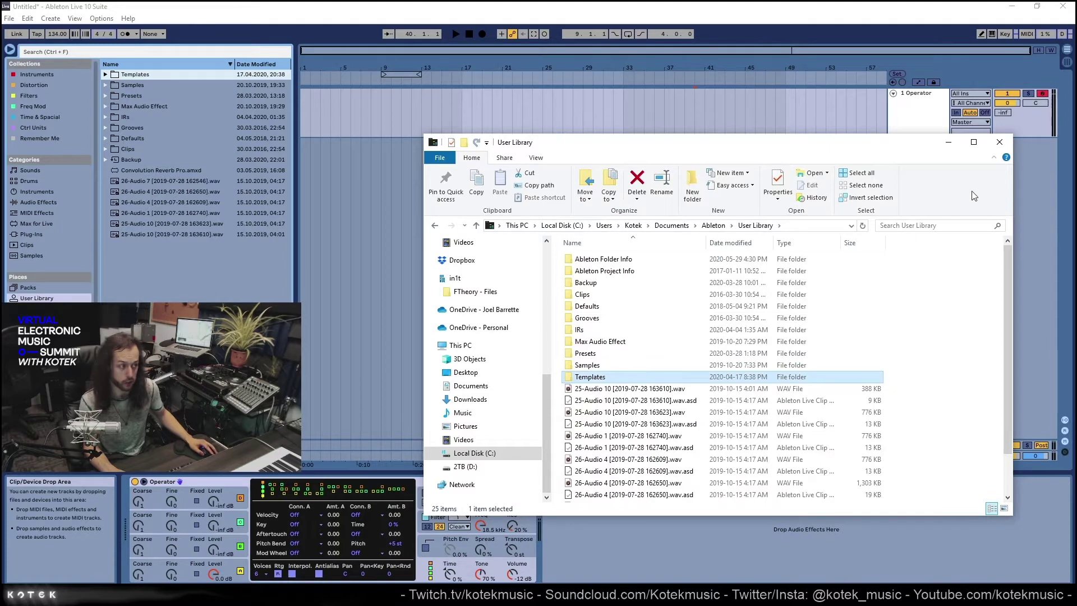
click(998, 143)
Load Default Template Apr 2020als.als from the browser's default set templates folder, discarding changes to the untitled set
click(472, 124)
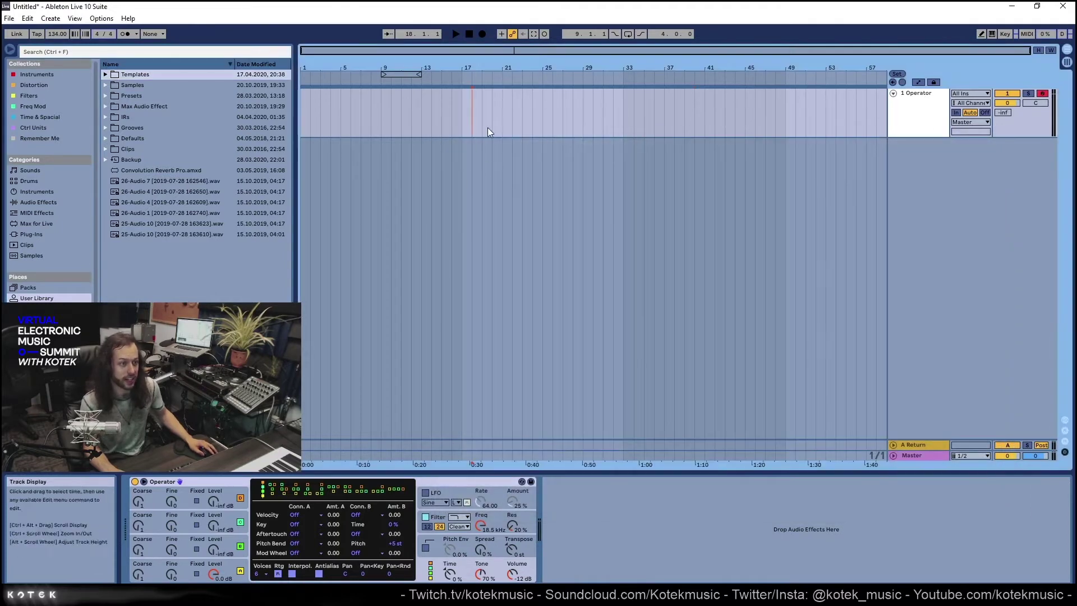
scroll(50, 236, down, 3)
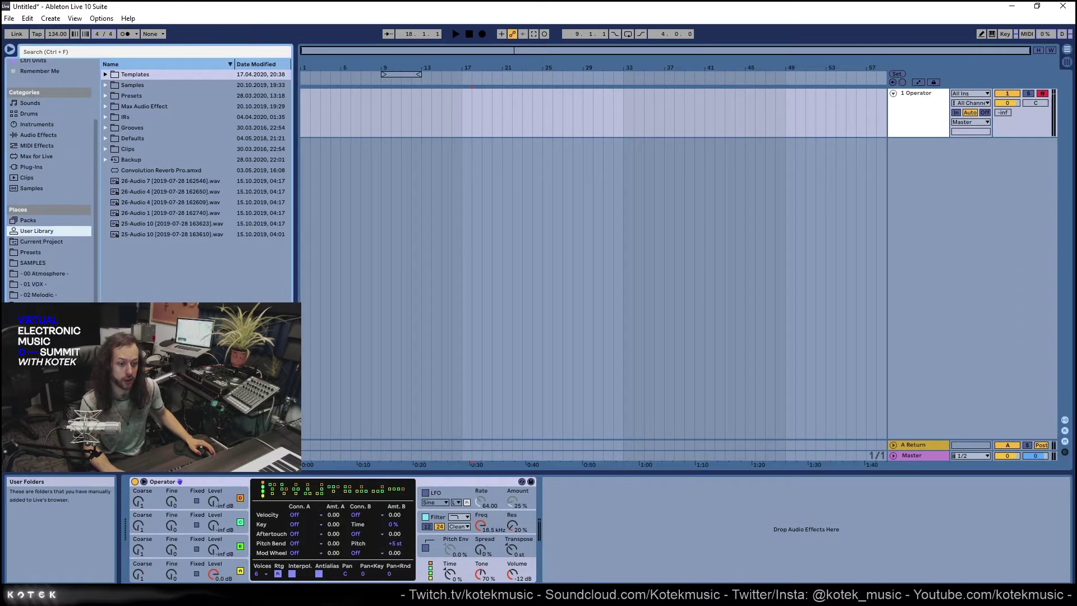
click(40, 381)
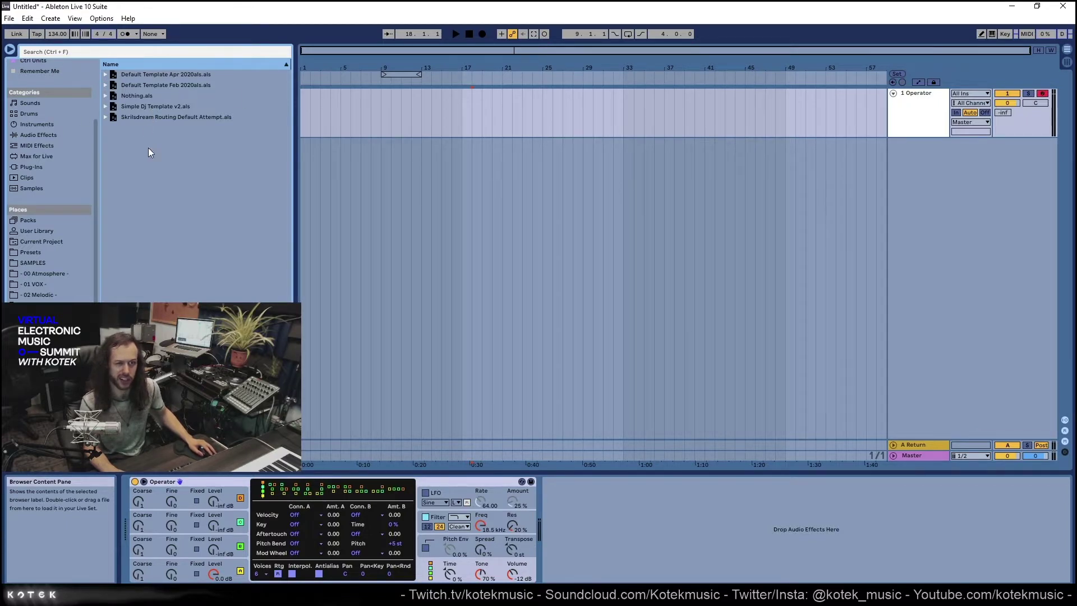
double_click(167, 74)
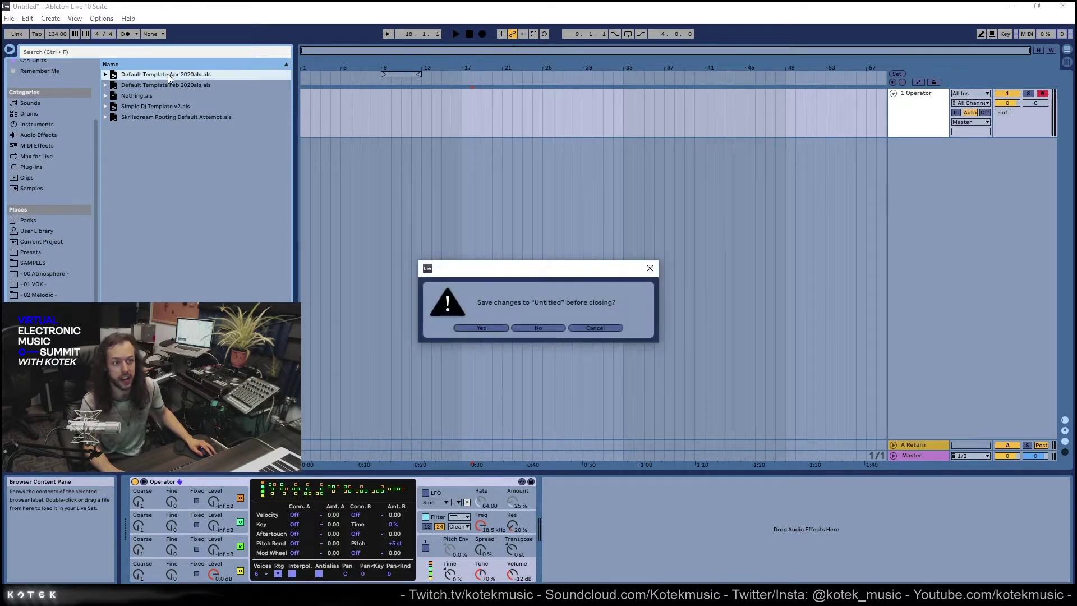
click(539, 328)
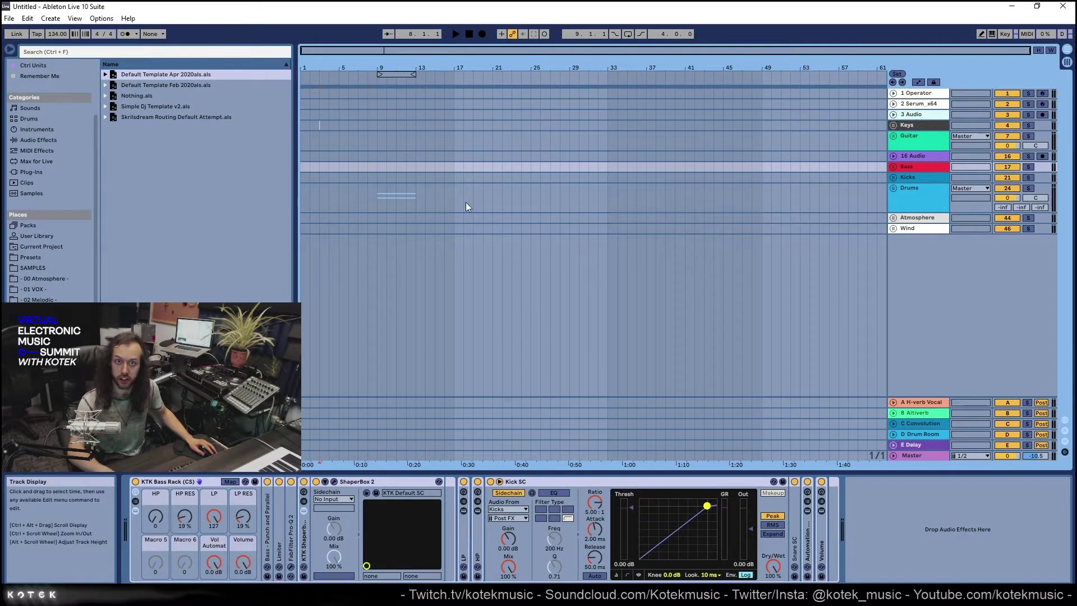
drag(321, 123, 366, 159)
click(380, 154)
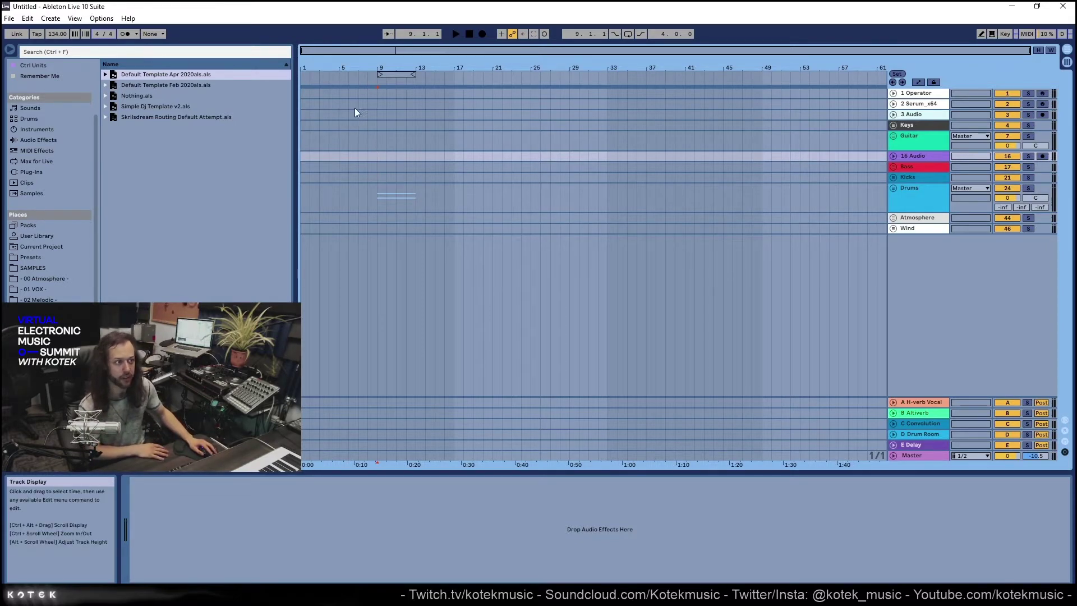
drag(358, 104, 638, 218)
drag(474, 124, 615, 178)
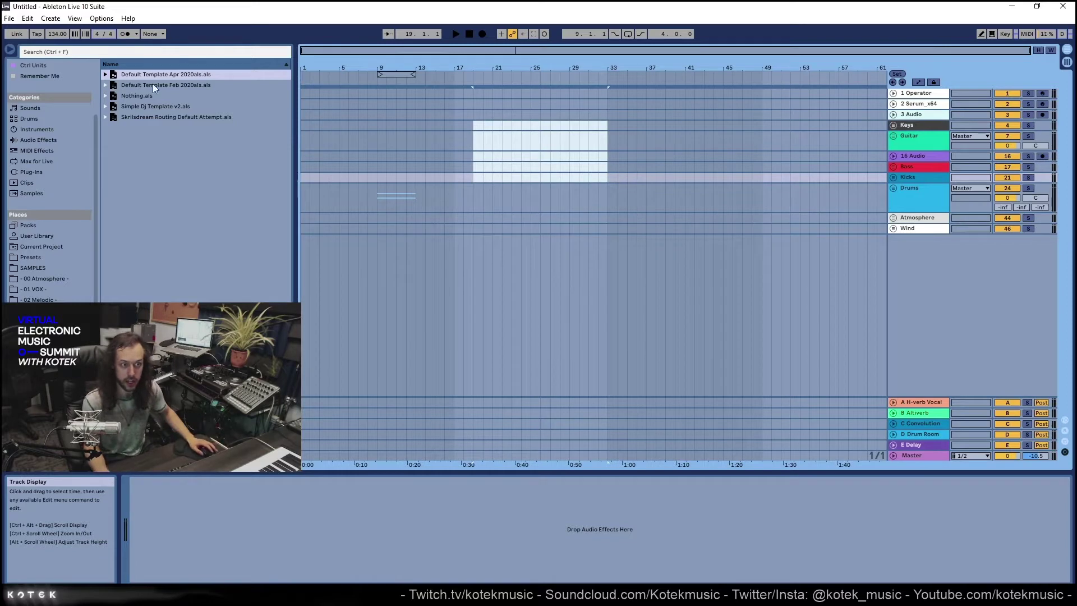
click(368, 125)
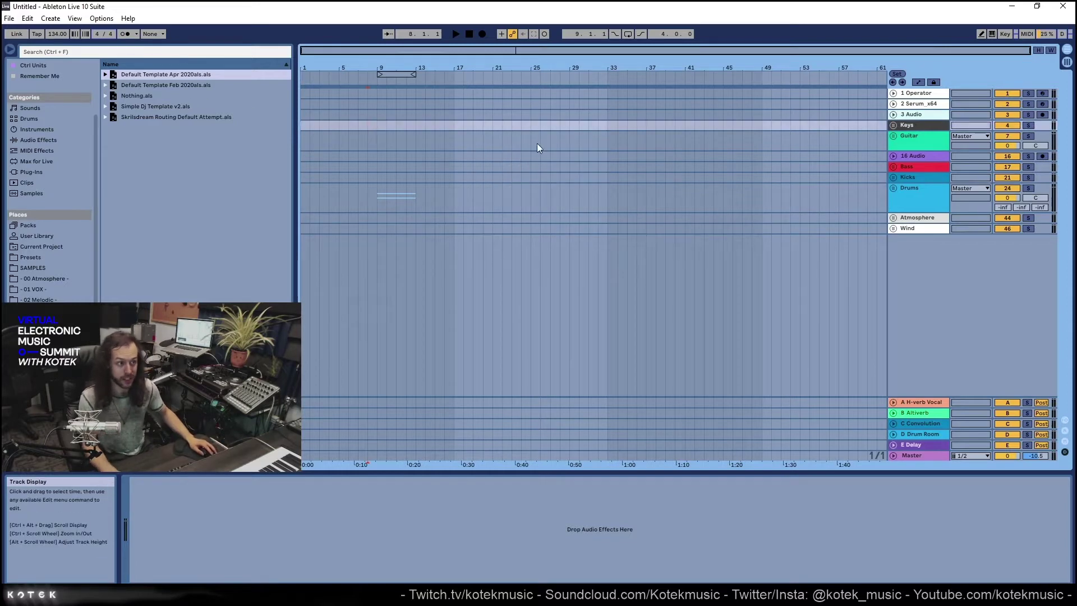
Review the Simple Dj Template v2, Nothing and Skrilsdream Routing Default Attempt sets in the browser without loading them
click(169, 106)
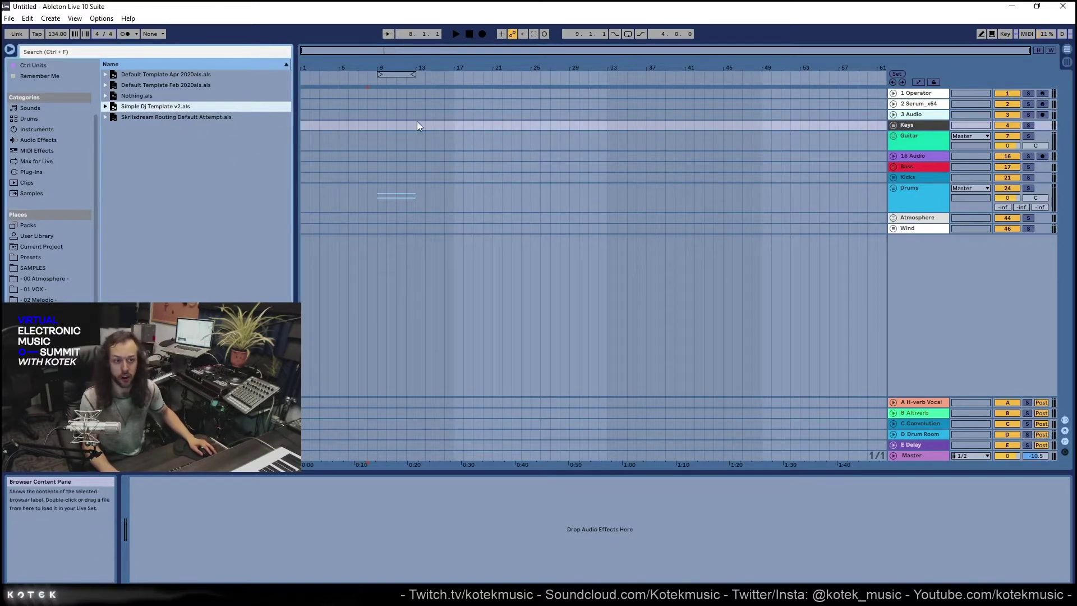
click(173, 97)
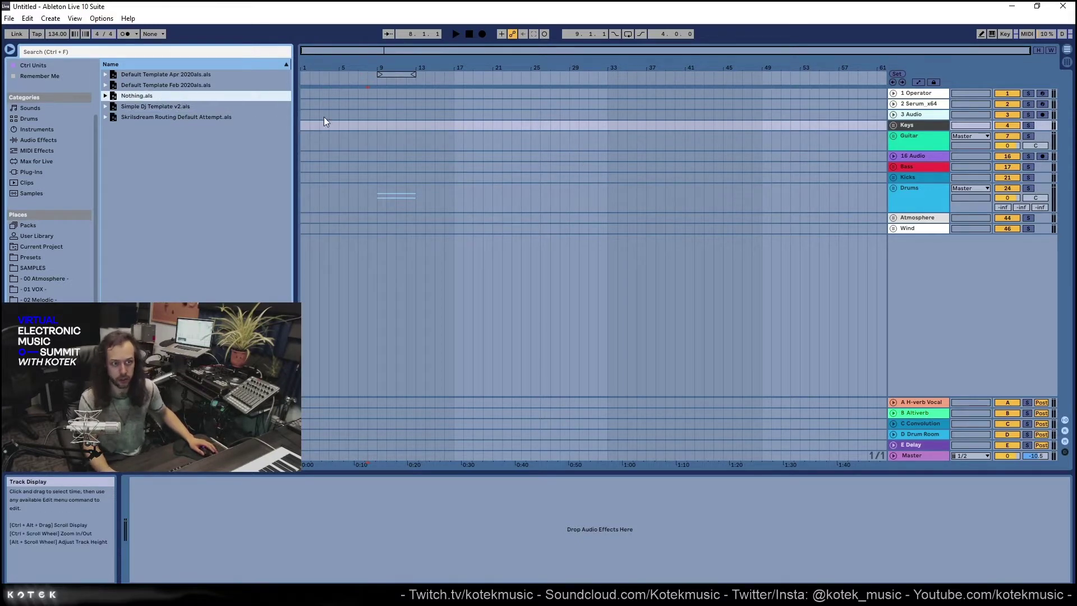
click(431, 140)
click(193, 116)
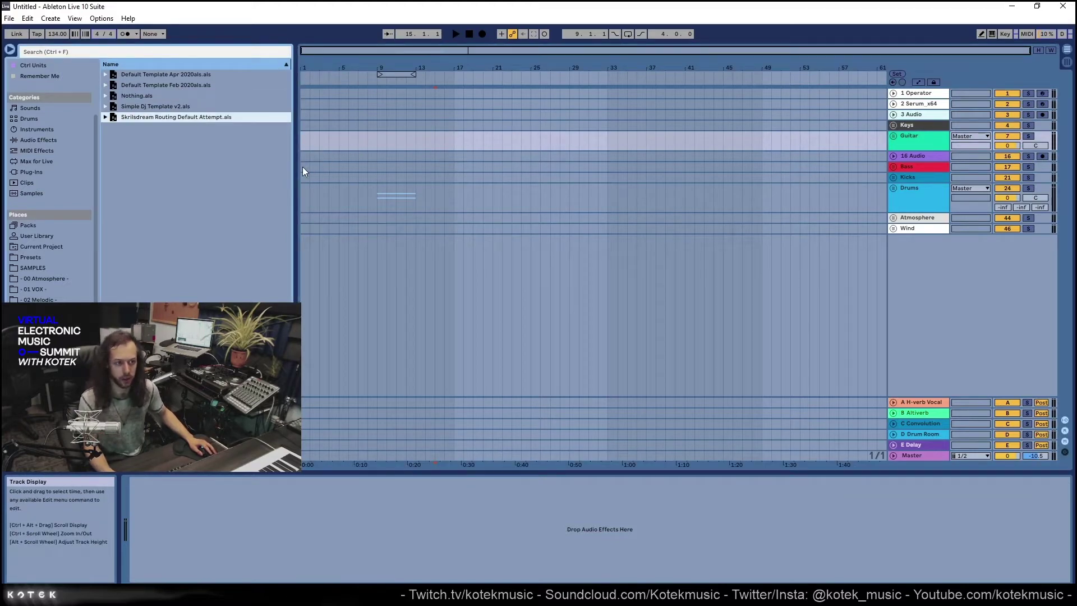
drag(302, 167, 308, 167)
click(432, 145)
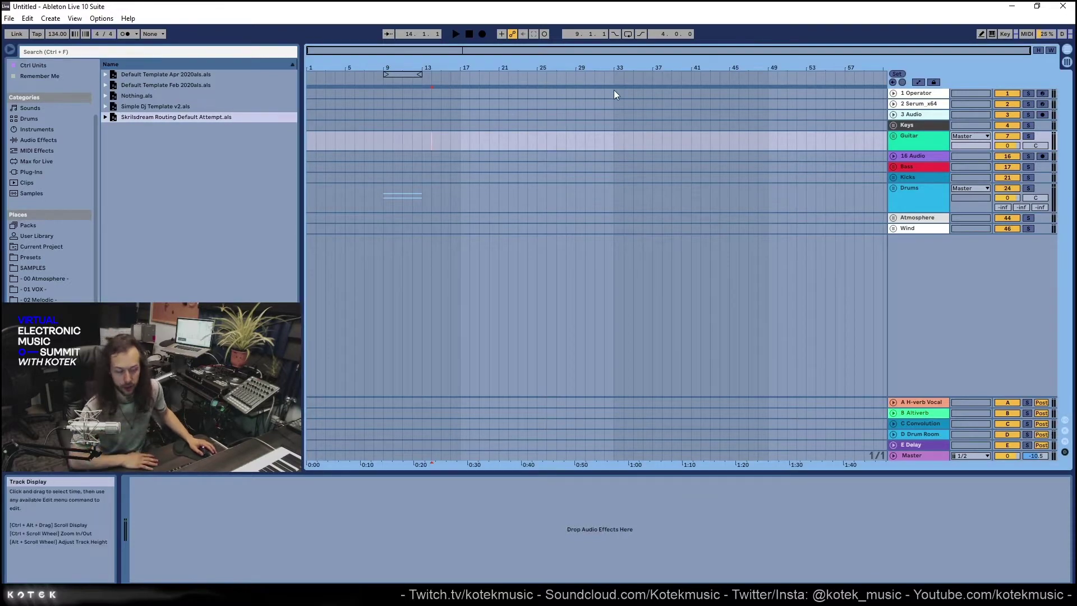
drag(422, 115, 635, 118)
click(621, 156)
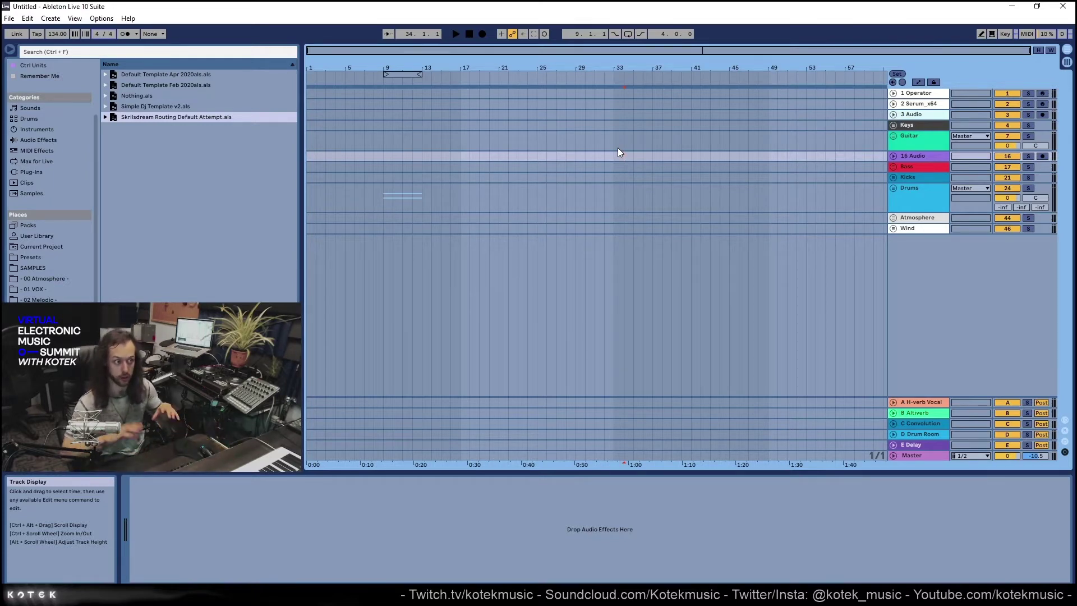
click(623, 143)
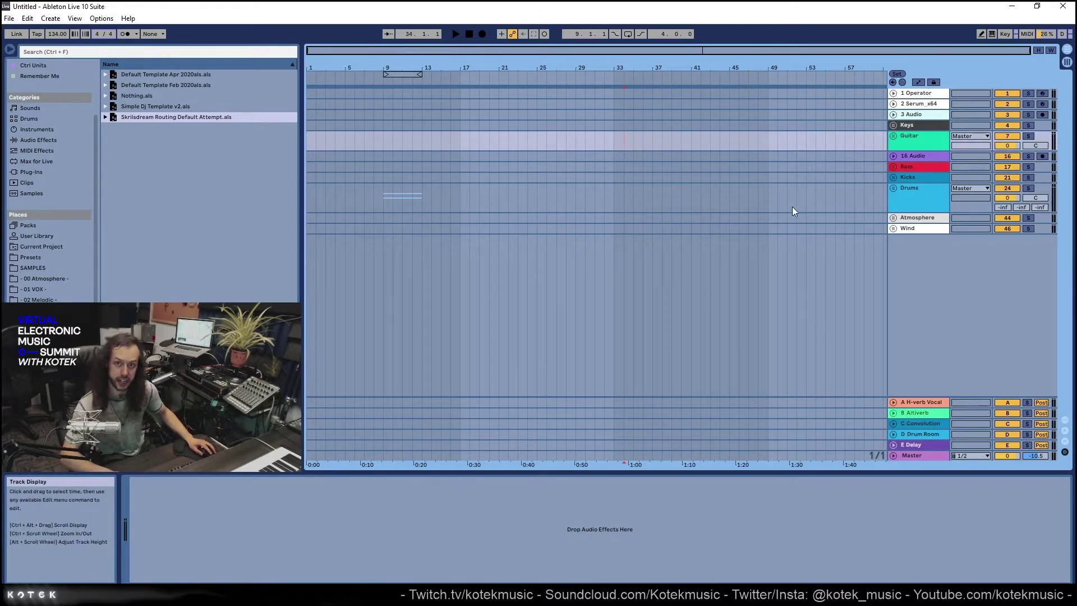
click(737, 175)
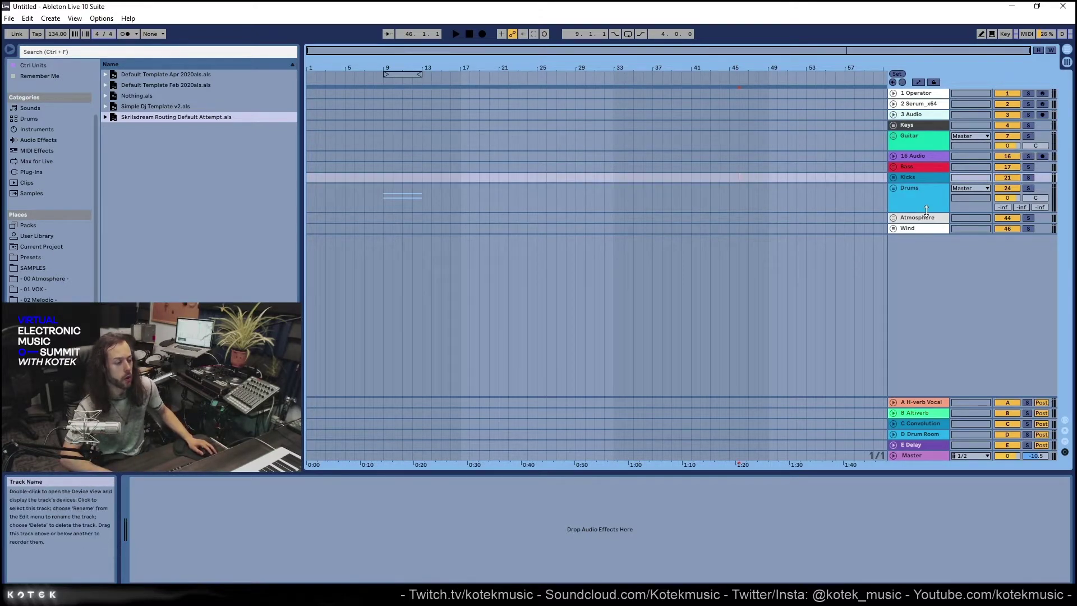
Select the Drums group and inspect its device chain
click(901, 191)
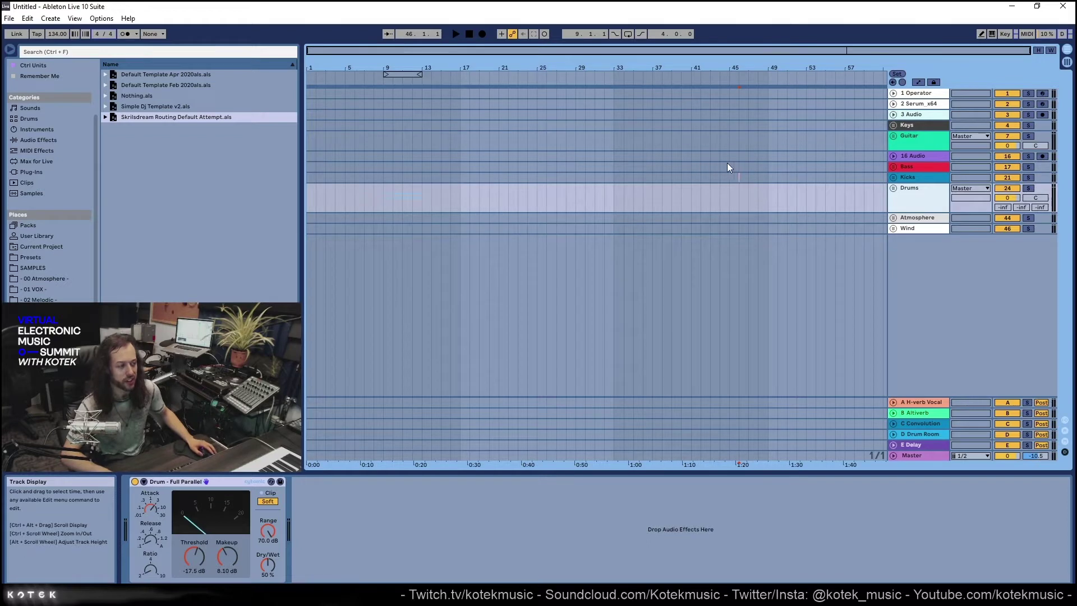
click(779, 193)
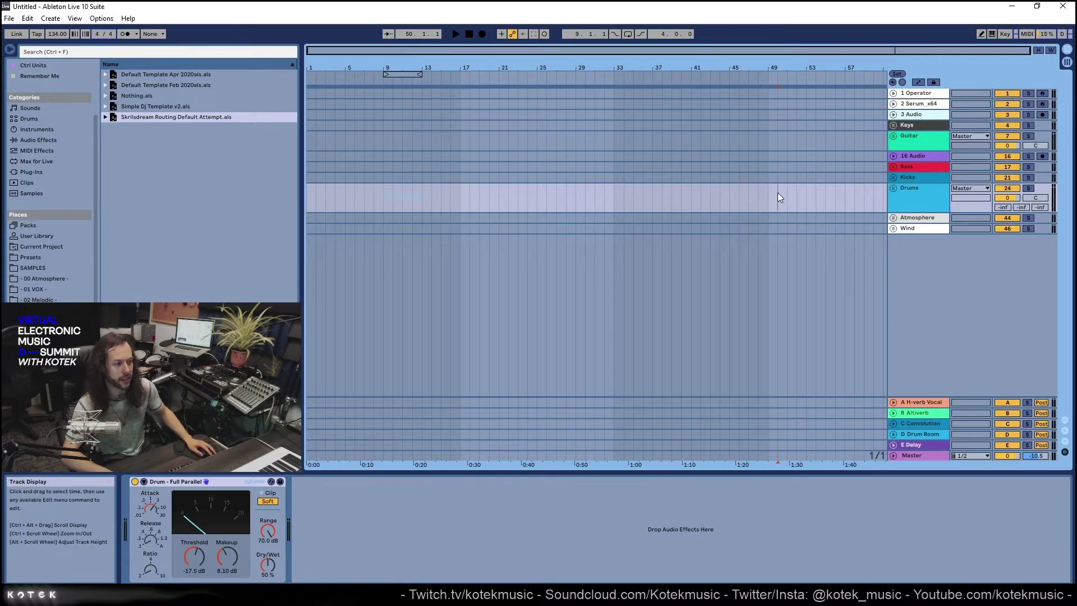
click(768, 180)
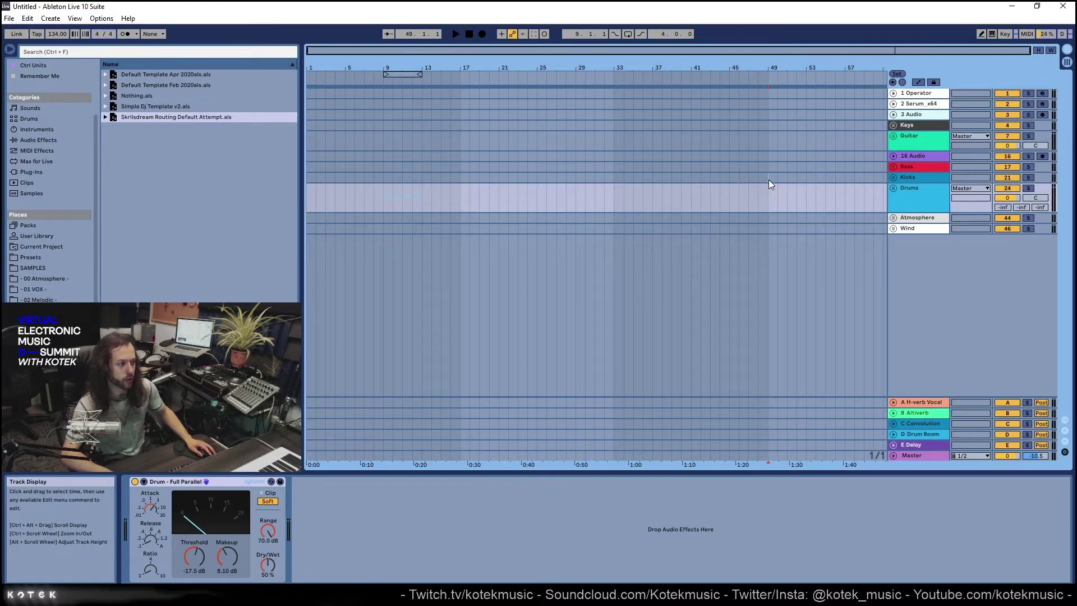
Unfold the Kicks group and bring the pads around C3 into view in the Kick Midi track's KTK Kicks v2 rack
click(894, 177)
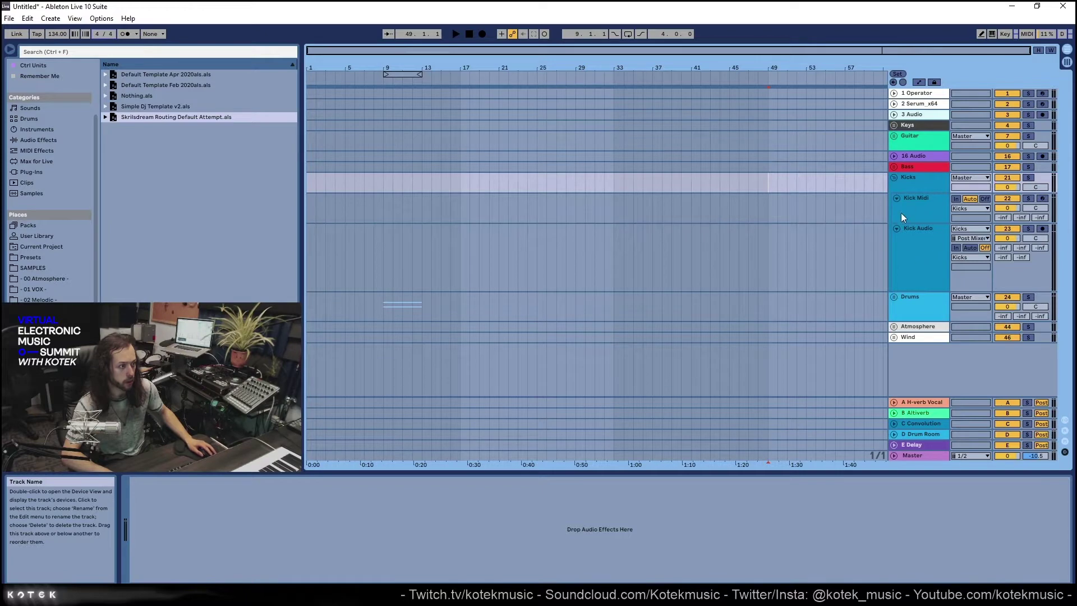
click(901, 195)
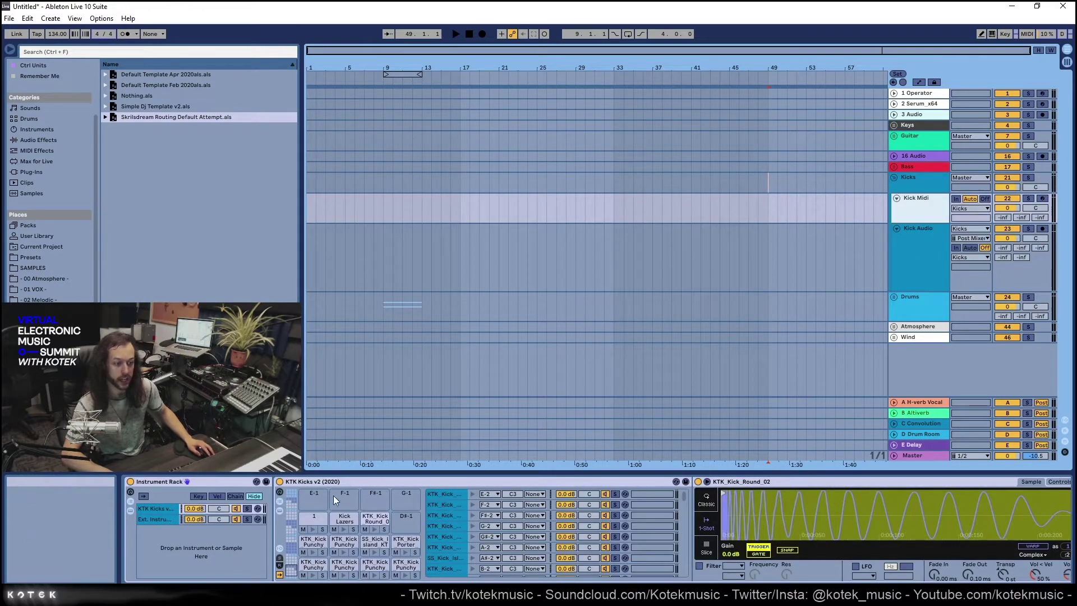
click(291, 540)
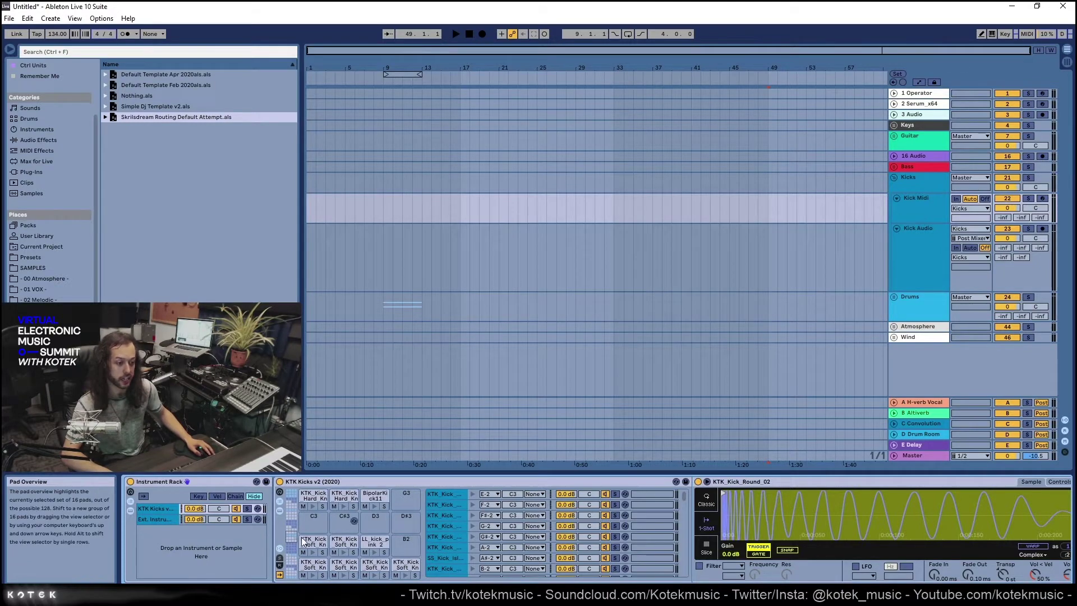
click(749, 208)
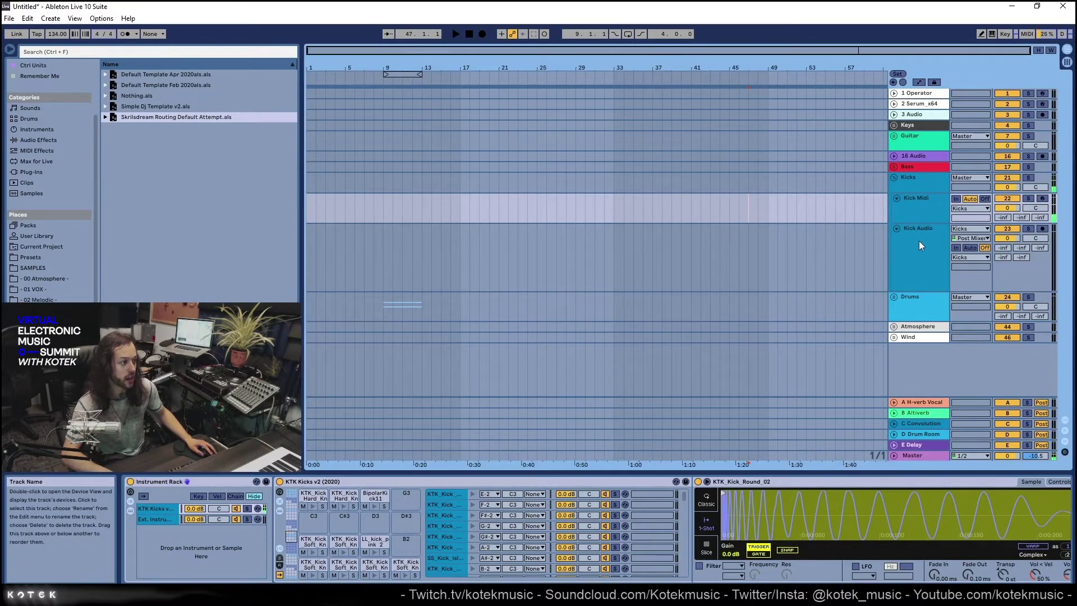
Inspect the input source options of the Kick Audio track and close the list without changing the routing
click(918, 241)
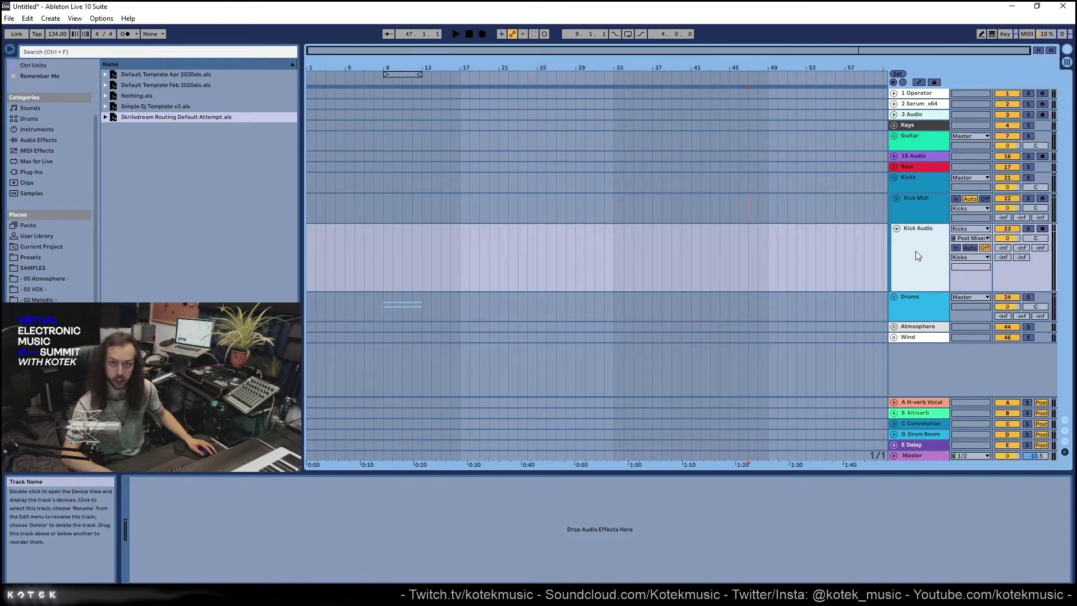
click(965, 229)
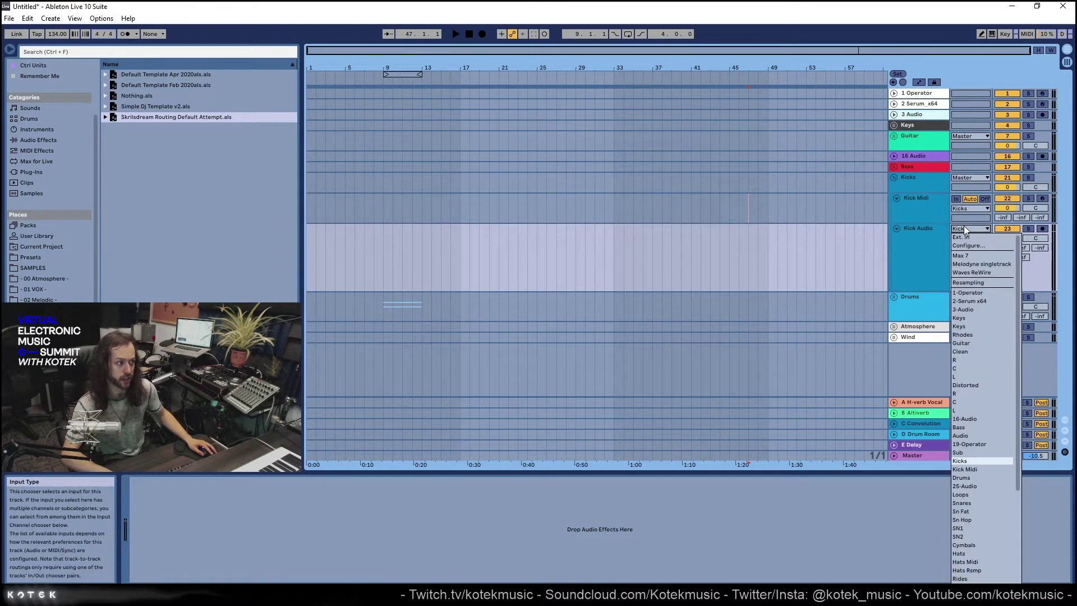
click(934, 209)
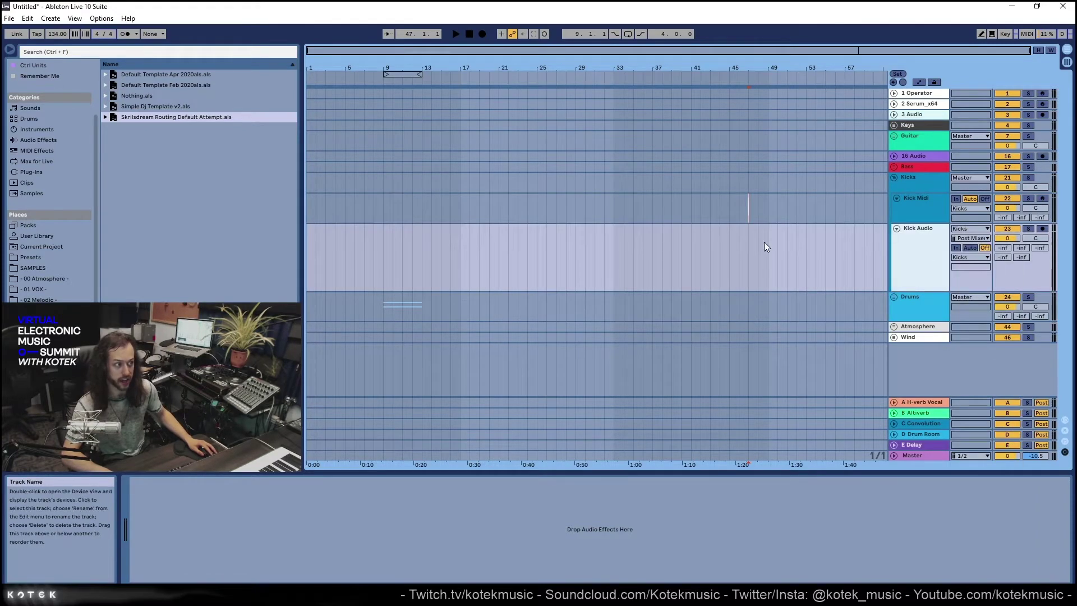
Create a two-bar MIDI clip at bar 19 on the Kick Midi track and add a KRNE_kick_free note near its start
click(608, 206)
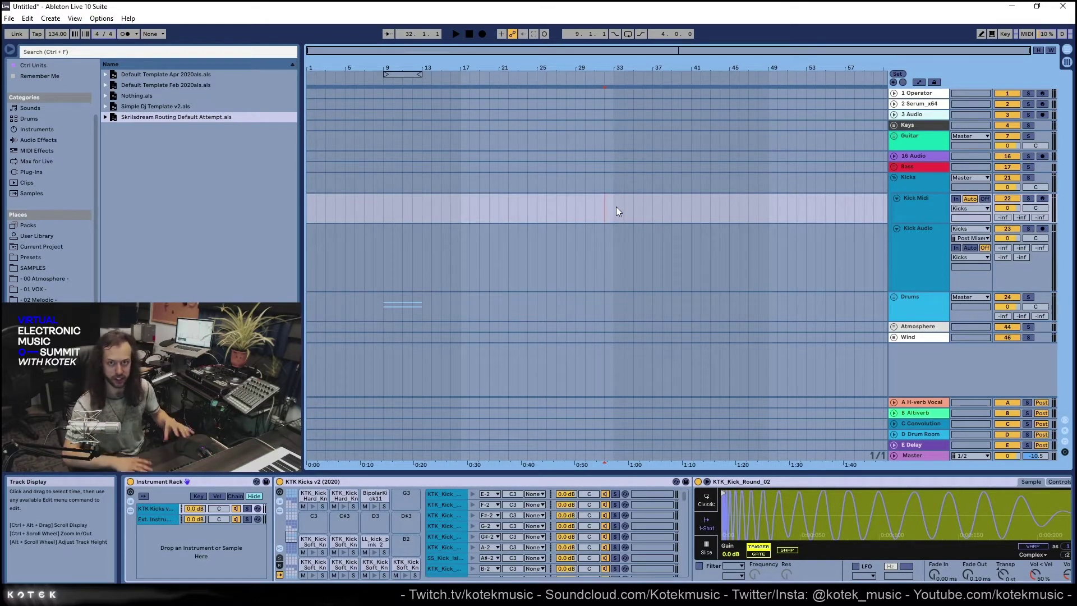
click(530, 247)
drag(481, 207, 503, 203)
key(ctrl+shift+m)
double_click(461, 395)
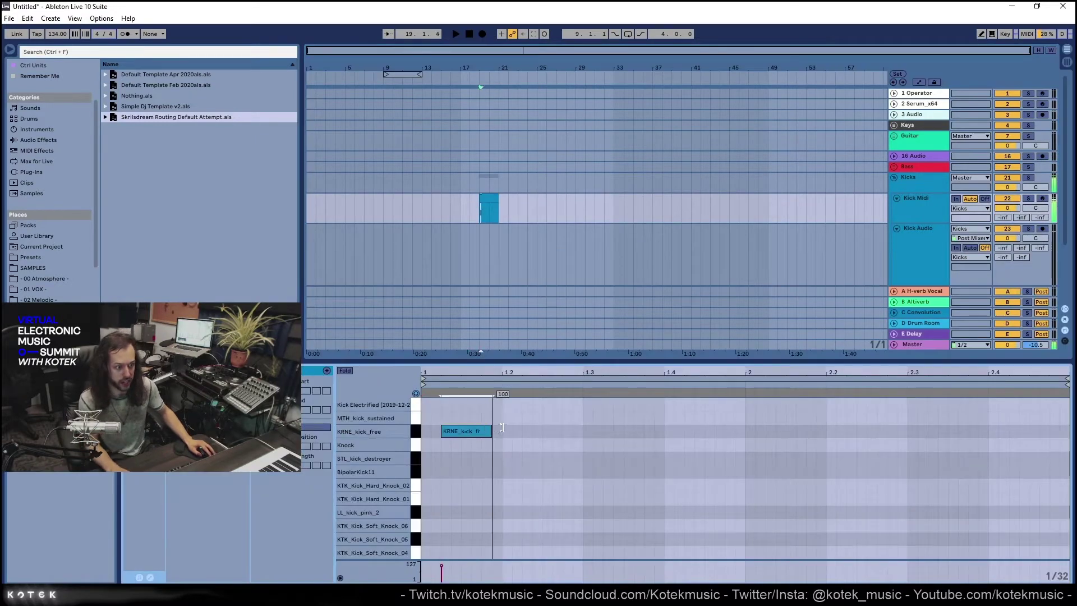
Arm the Kick Audio track and record the Kick Midi note onto it from the note's start at 19.1.2
click(476, 232)
scroll(483, 233, up, 5)
scroll(485, 234, up, 6)
click(544, 237)
key(F9)
key(space)
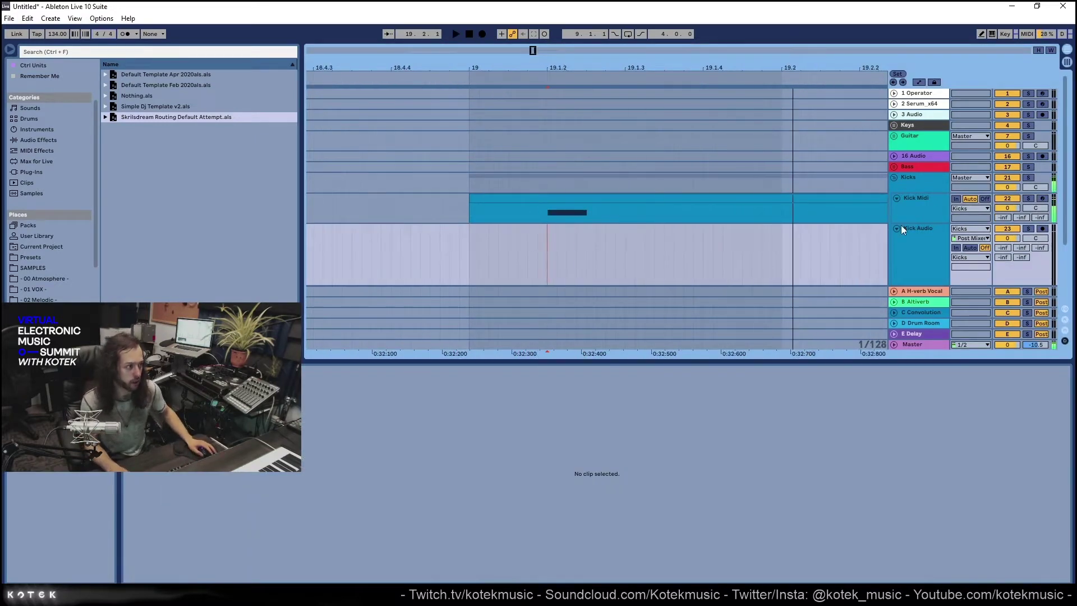
click(1042, 229)
key(F9)
key(space)
Move the recorded kick clip on Kick Audio to 18.3, and delete the two-bar MIDI clip from Kick Midi
scroll(522, 233, down, 3)
click(553, 228)
click(493, 231)
click(547, 234)
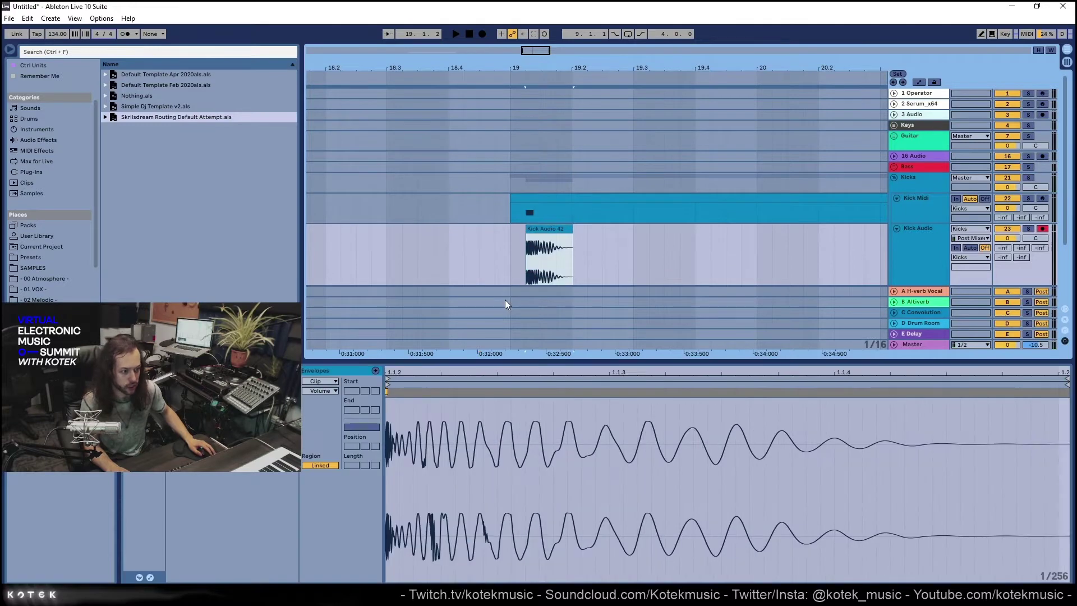
drag(566, 233, 433, 237)
click(510, 236)
scroll(510, 235, down, 2)
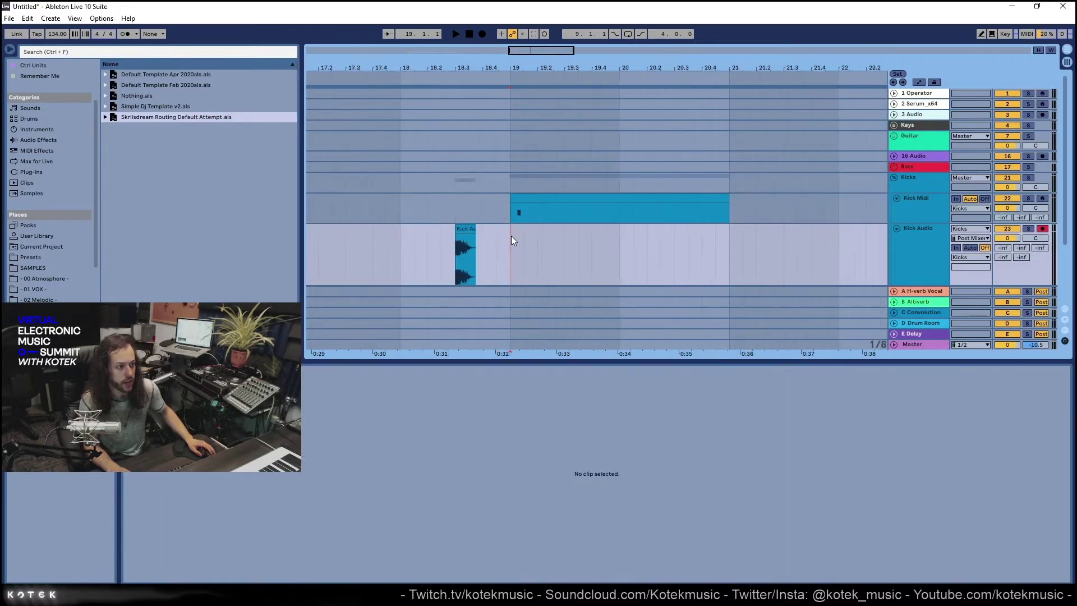
click(564, 204)
key(Delete)
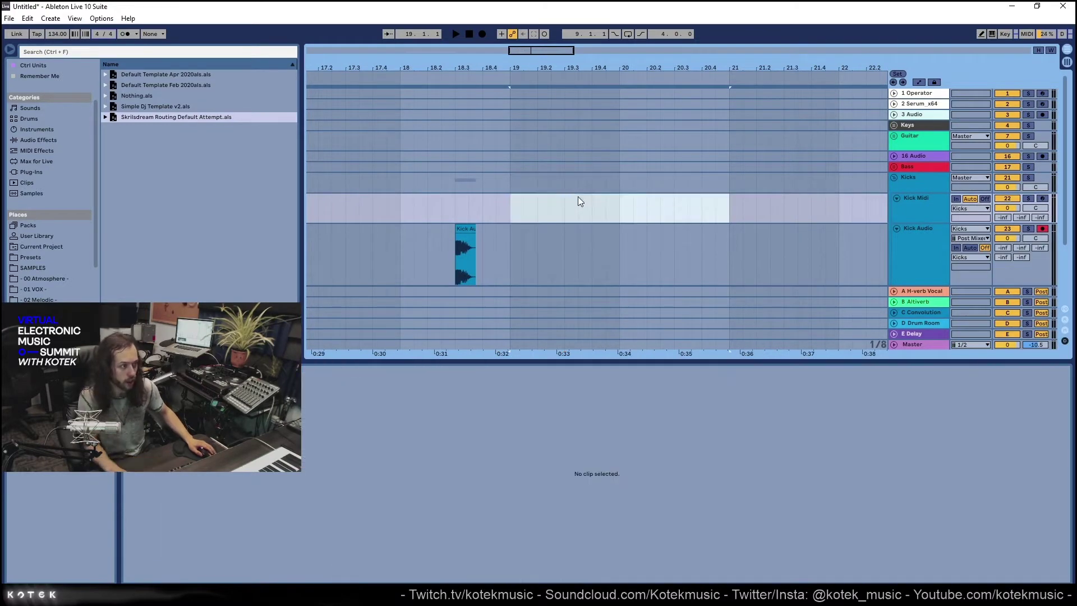
Reduce the Kick Audio track's height, and enlarge it again until its full input and output routing shows
scroll(578, 200, down, 3)
scroll(617, 206, down, 1)
click(927, 219)
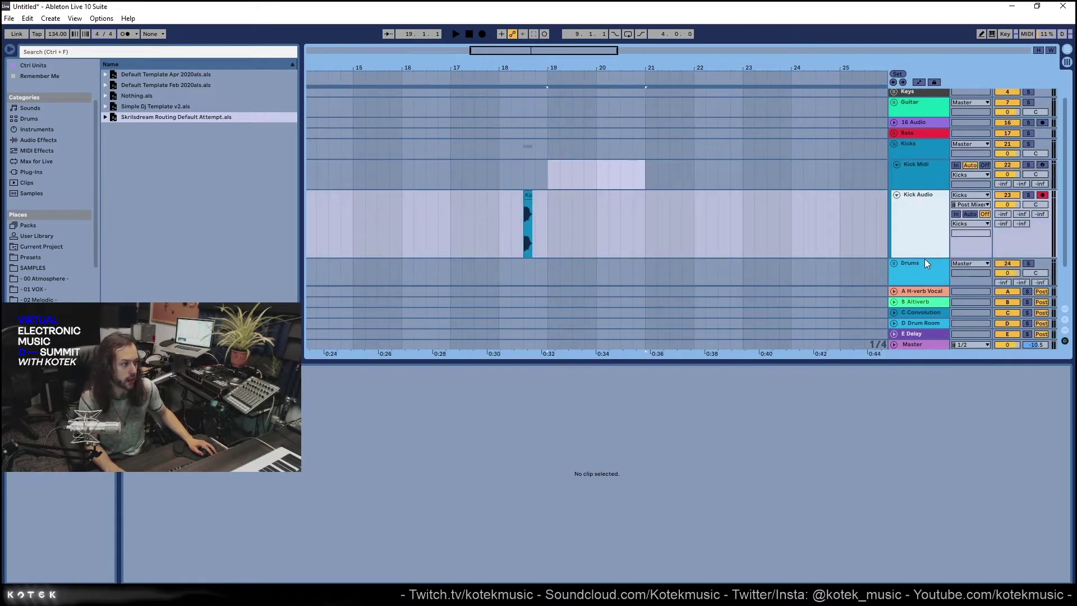
drag(925, 258, 927, 229)
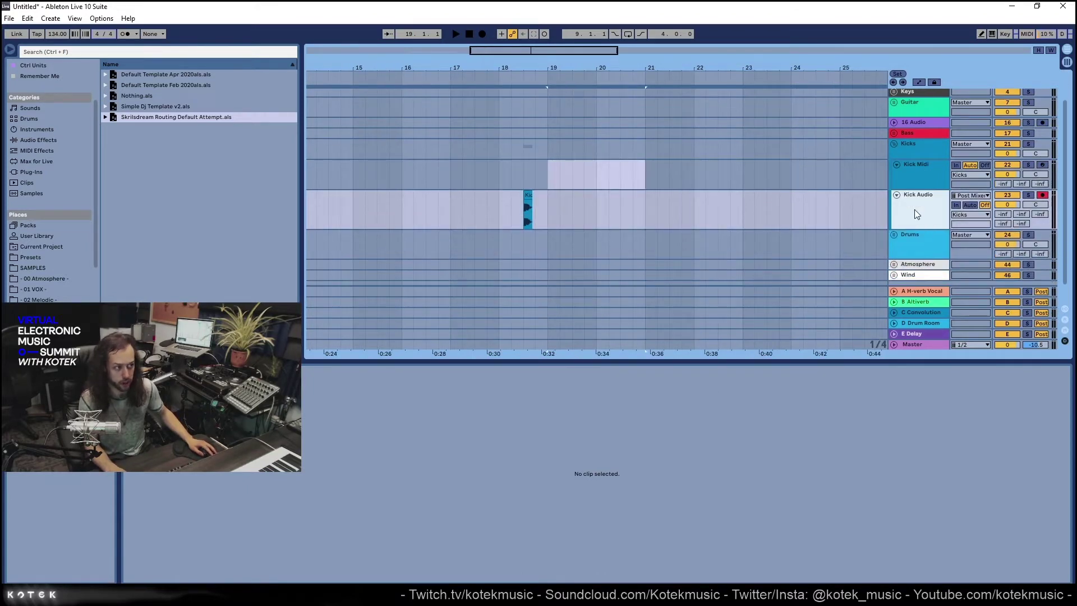
click(931, 166)
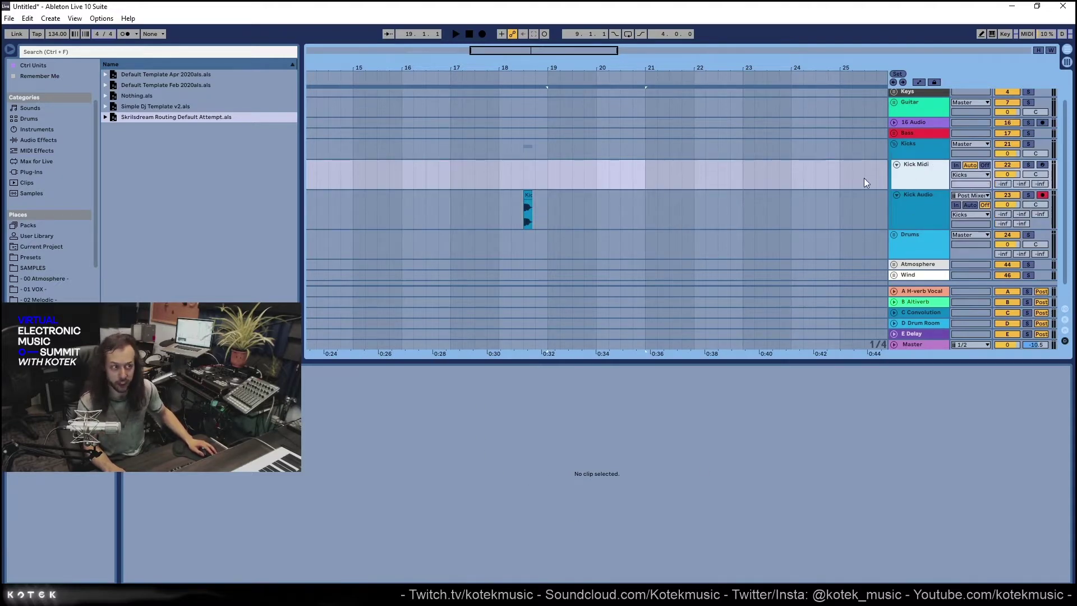
click(929, 223)
drag(926, 227, 931, 257)
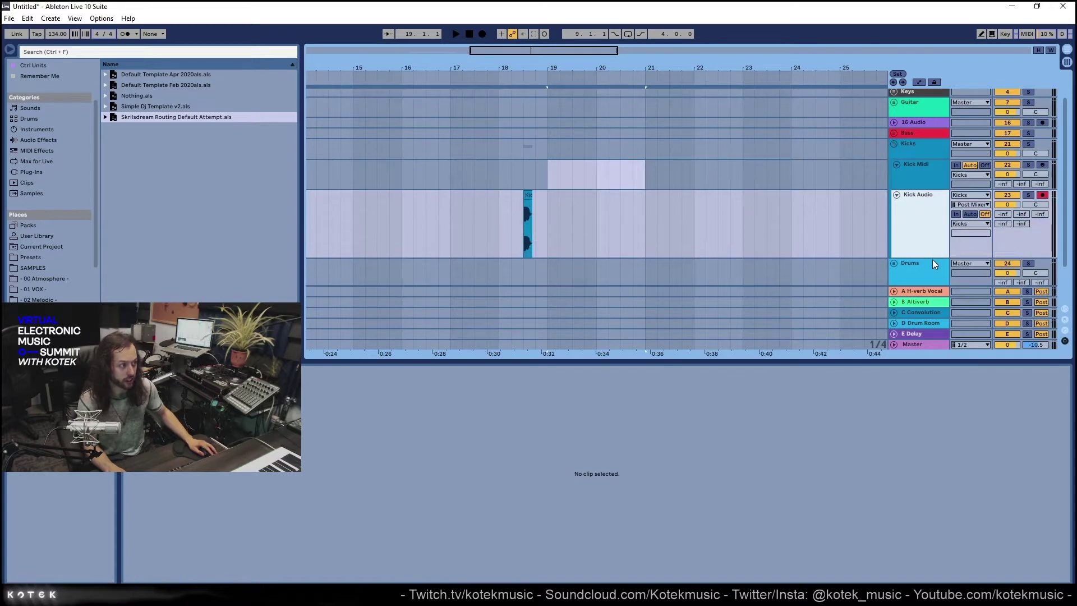
click(965, 195)
click(939, 163)
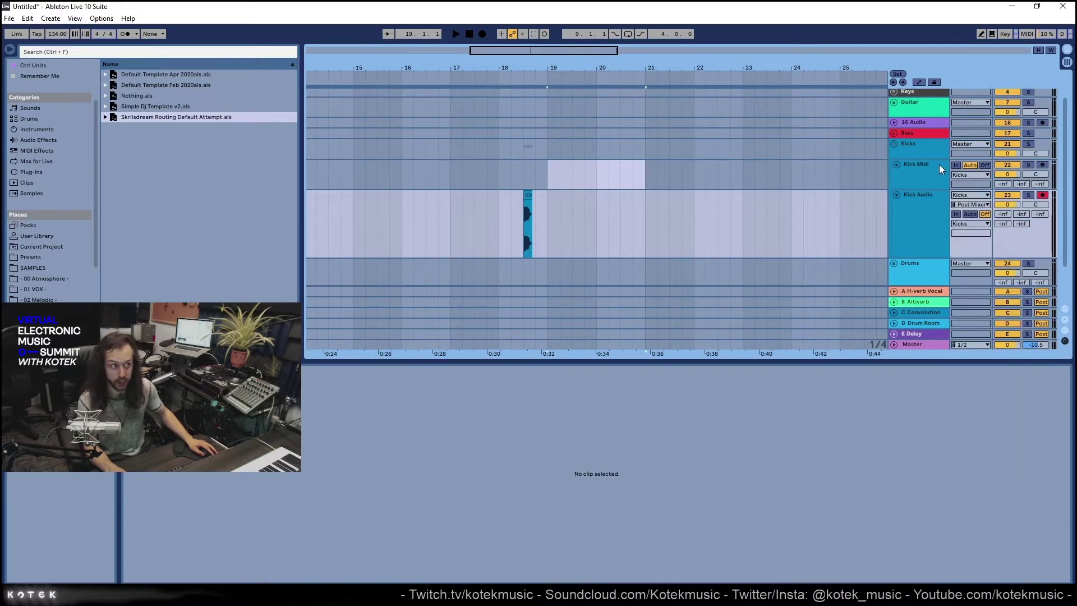
drag(620, 172, 668, 197)
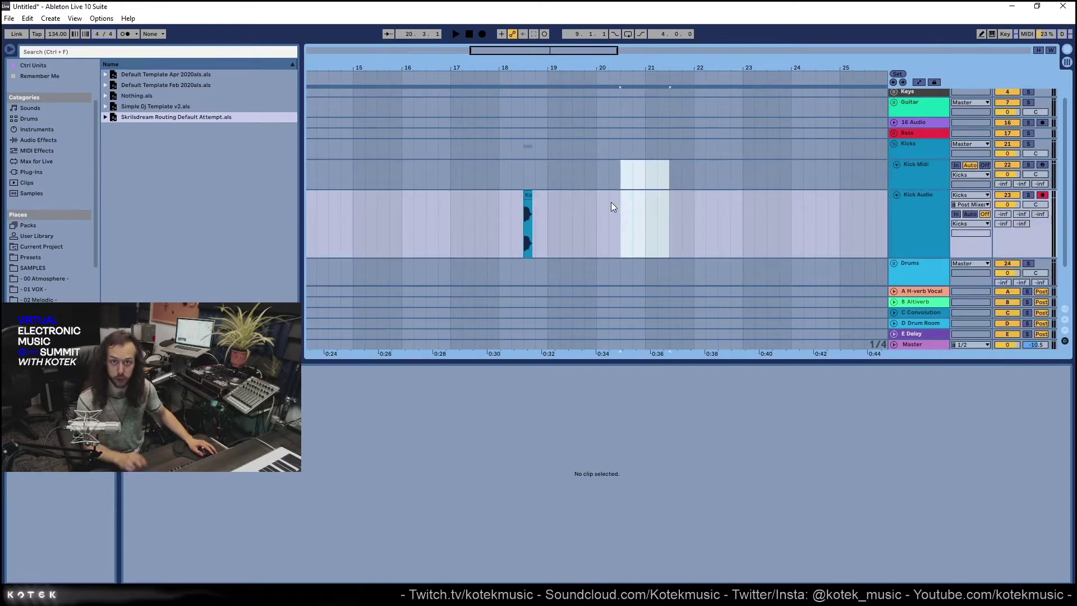
drag(584, 202, 597, 203)
shift+click(625, 205)
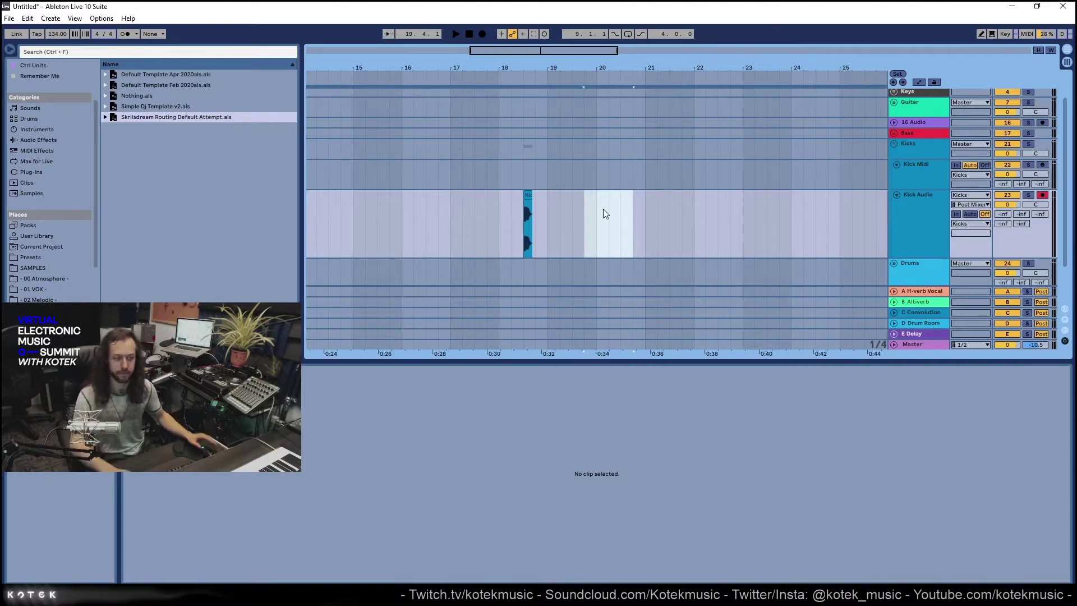
scroll(637, 214, down, 2)
click(693, 165)
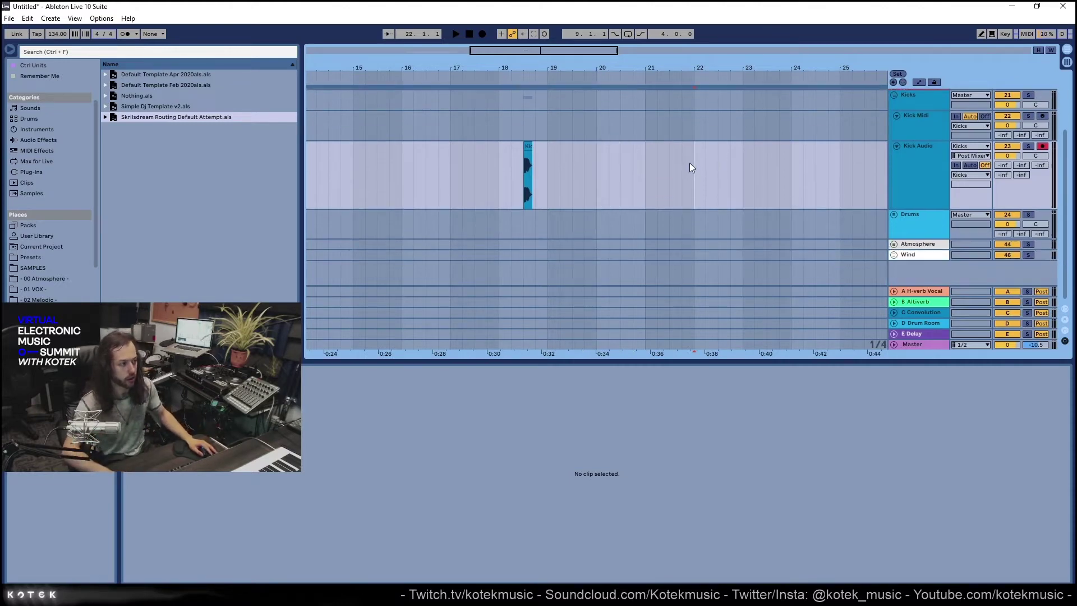
Unfold the Drums group and its Snares subgroup to show their tracks
click(905, 215)
scroll(906, 175, up, 1)
click(916, 206)
click(893, 223)
click(893, 226)
scroll(897, 185, down, 4)
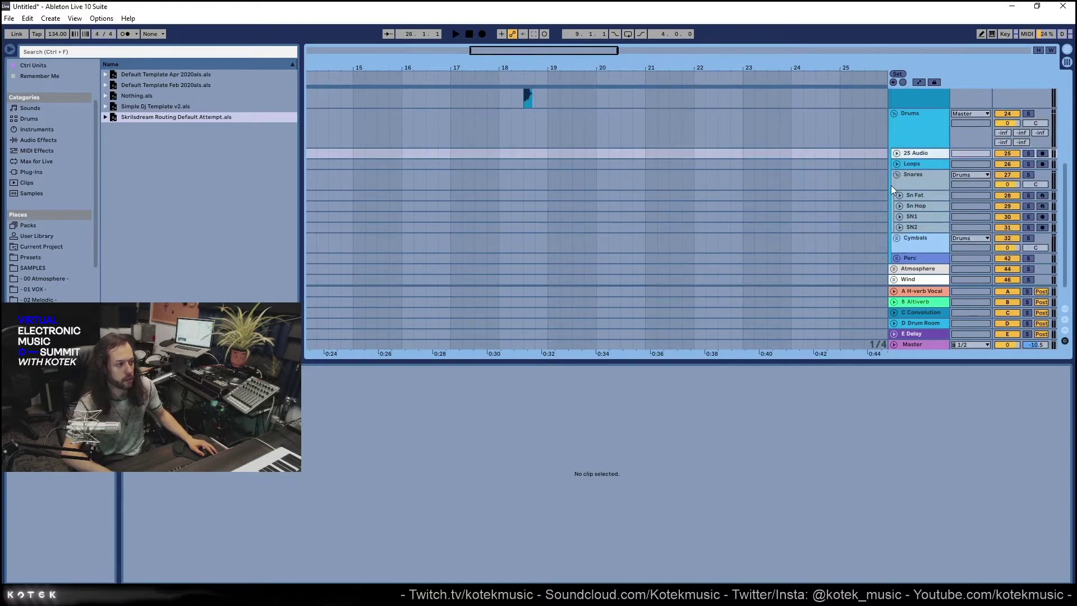
scroll(732, 183, down, 1)
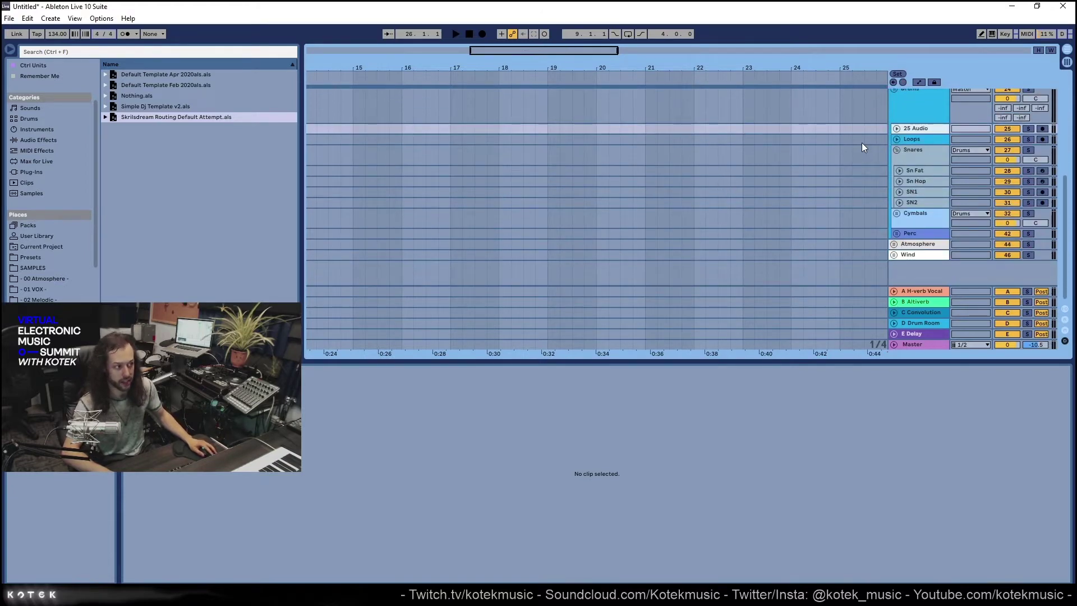
Review the 25 Audio, Loops and Snares tracks inside the Drums group
click(909, 138)
click(914, 130)
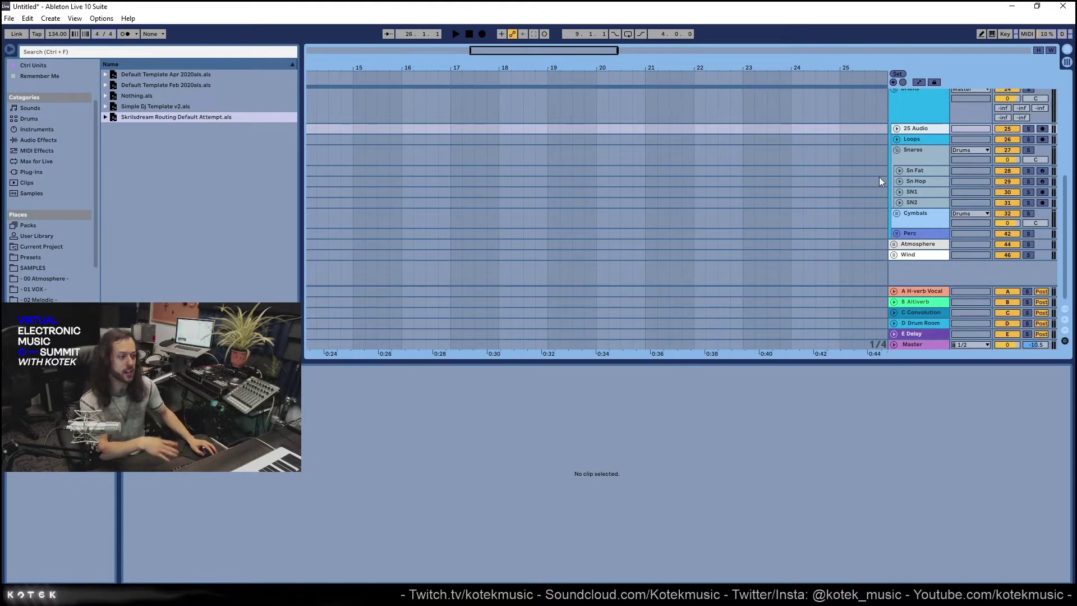
click(919, 139)
click(919, 127)
click(917, 140)
click(915, 153)
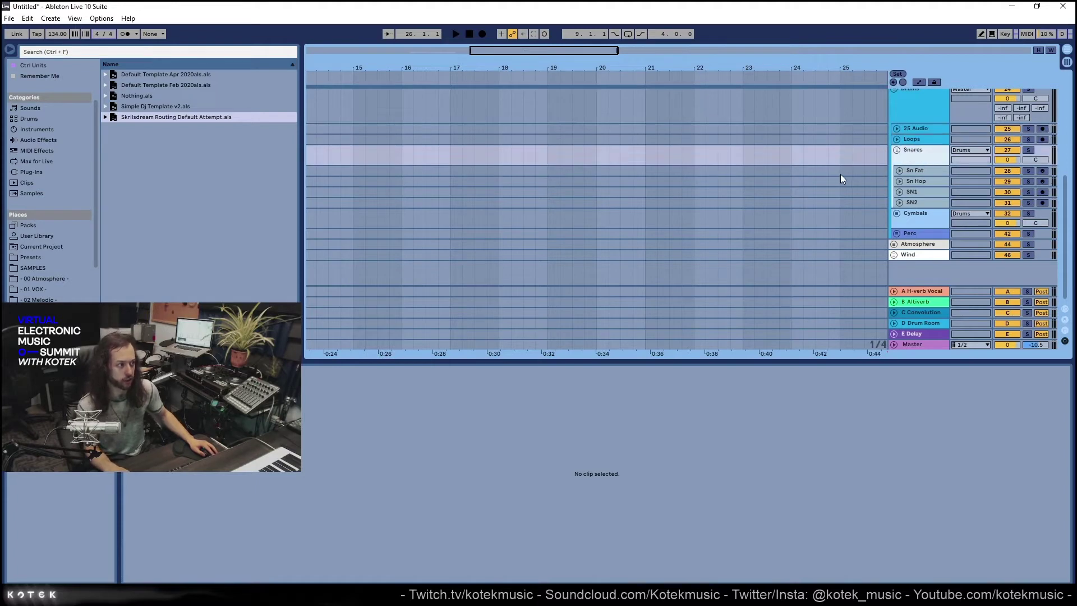
Show the Sn Fat track's drum rack, and go through the remaining snare tracks below it
click(931, 172)
click(917, 158)
double_click(915, 168)
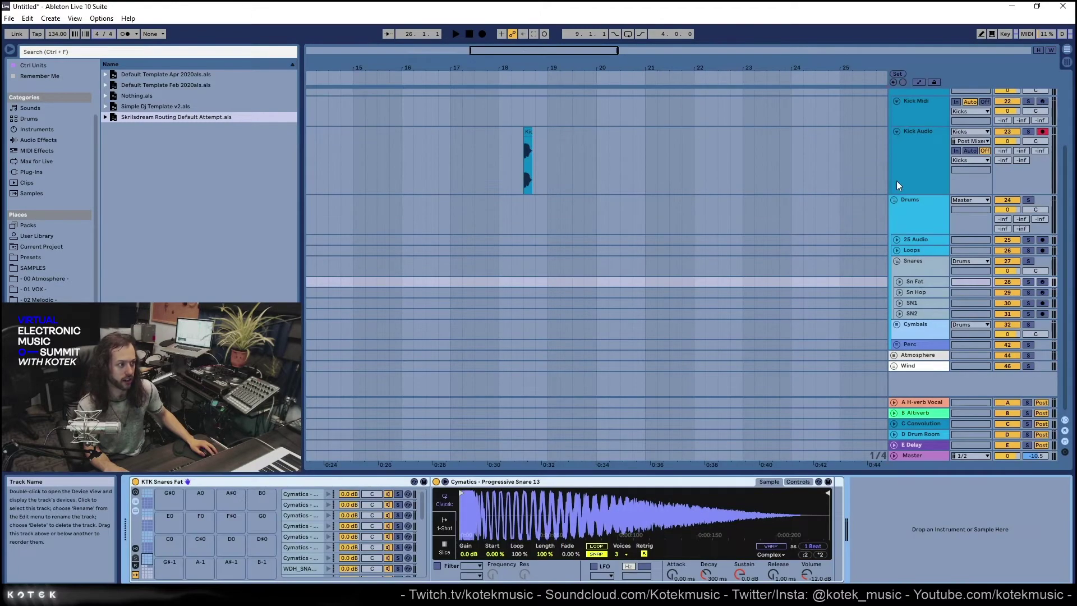
click(916, 292)
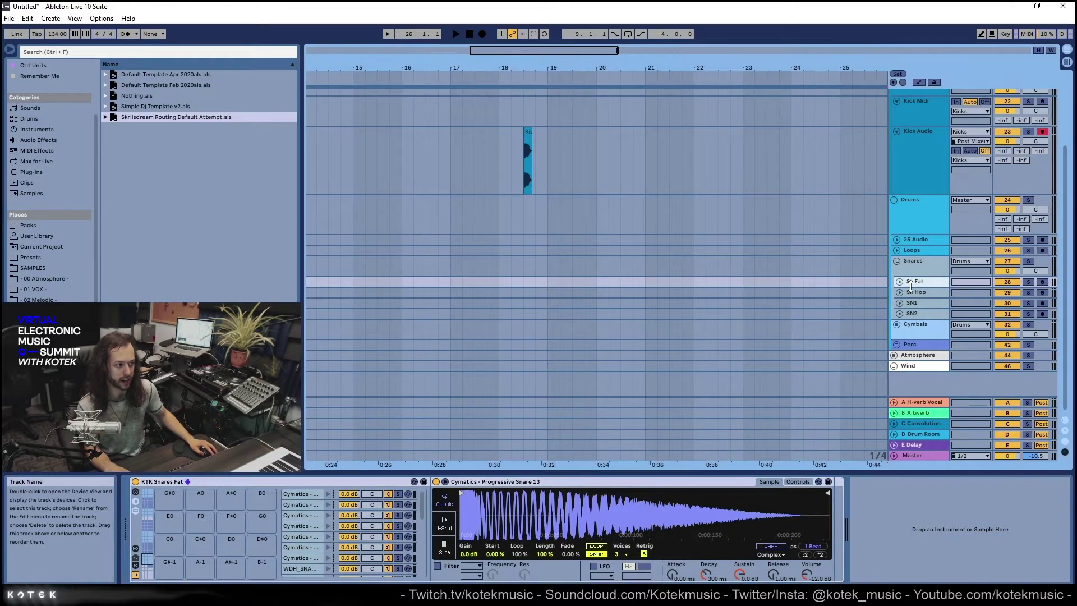
click(913, 303)
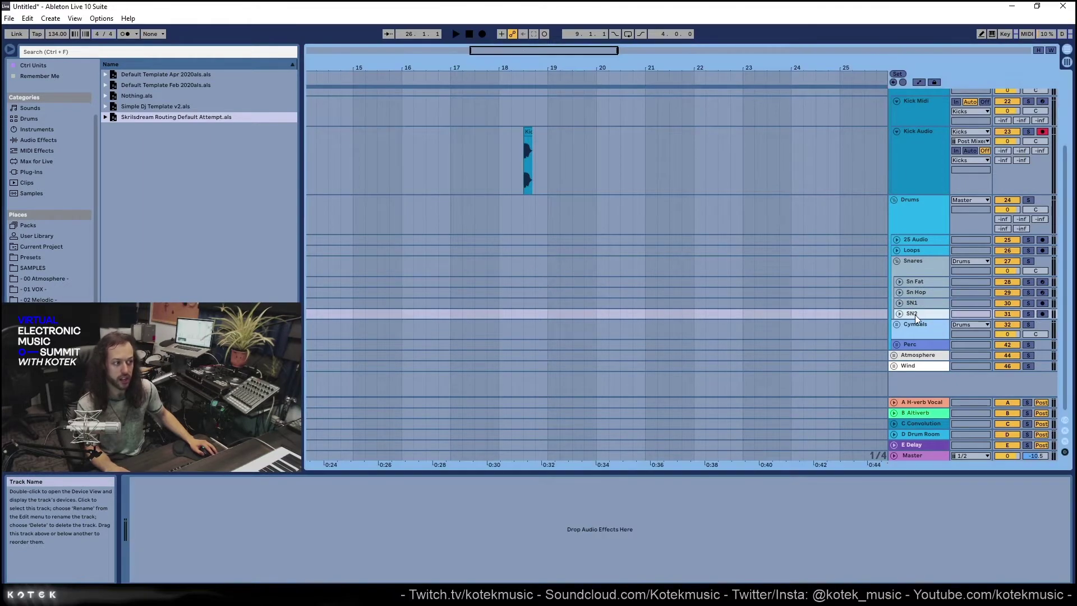
Unfold and enlarge the SN1 track to inspect its input and output routing, and fold it again
click(899, 303)
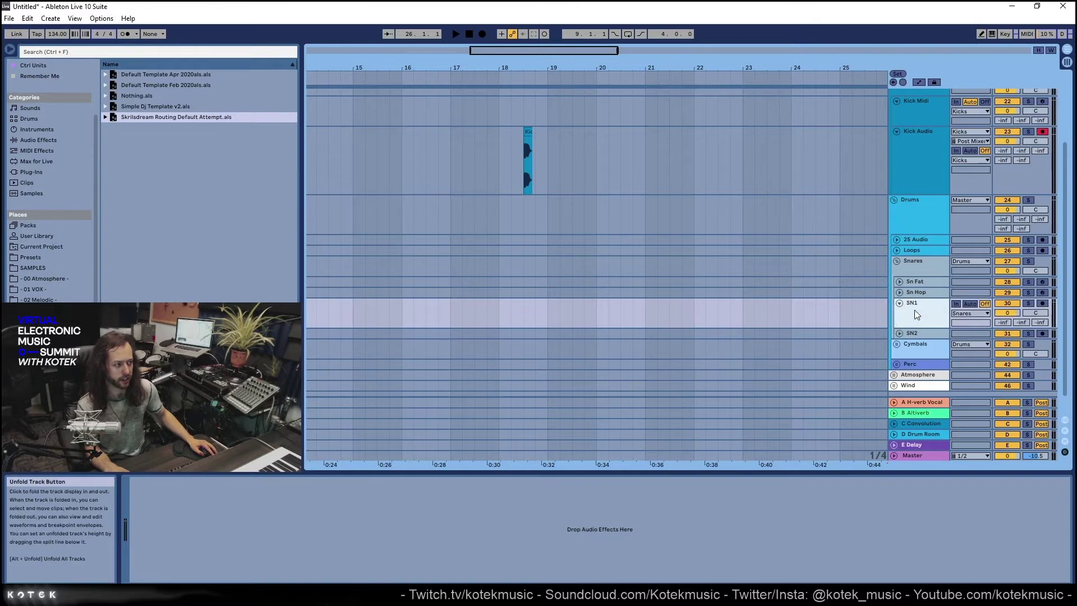
drag(929, 330, 929, 348)
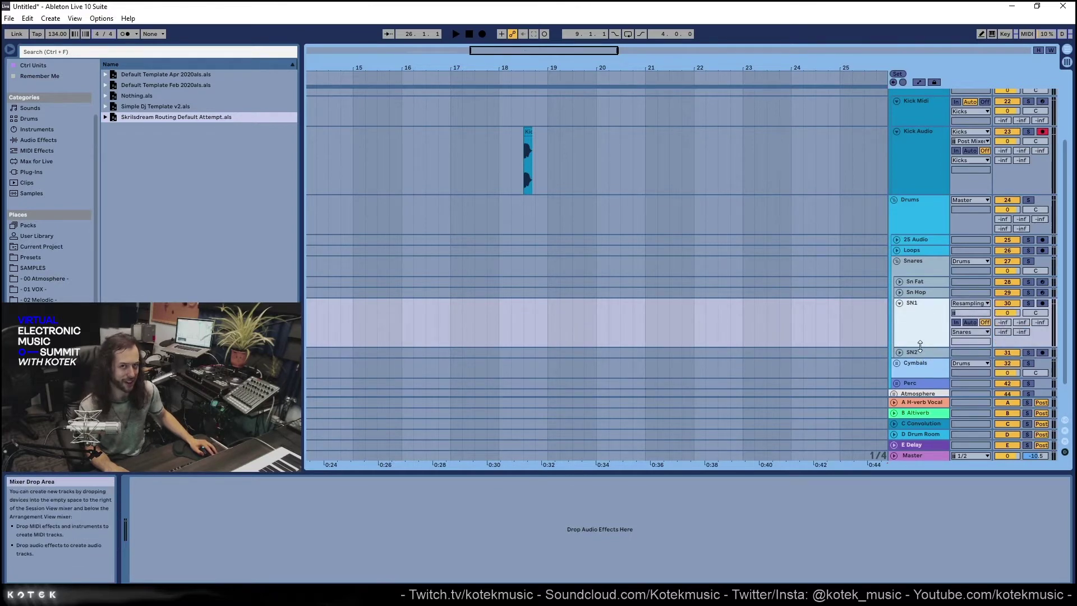
click(898, 303)
Unfold the Cymbals group and its Hats subgroup, and show the Rides track's drum rack
click(904, 325)
click(896, 324)
scroll(920, 314, down, 2)
scroll(920, 299, down, 2)
click(920, 299)
click(912, 316)
click(900, 324)
click(913, 324)
scroll(923, 315, down, 1)
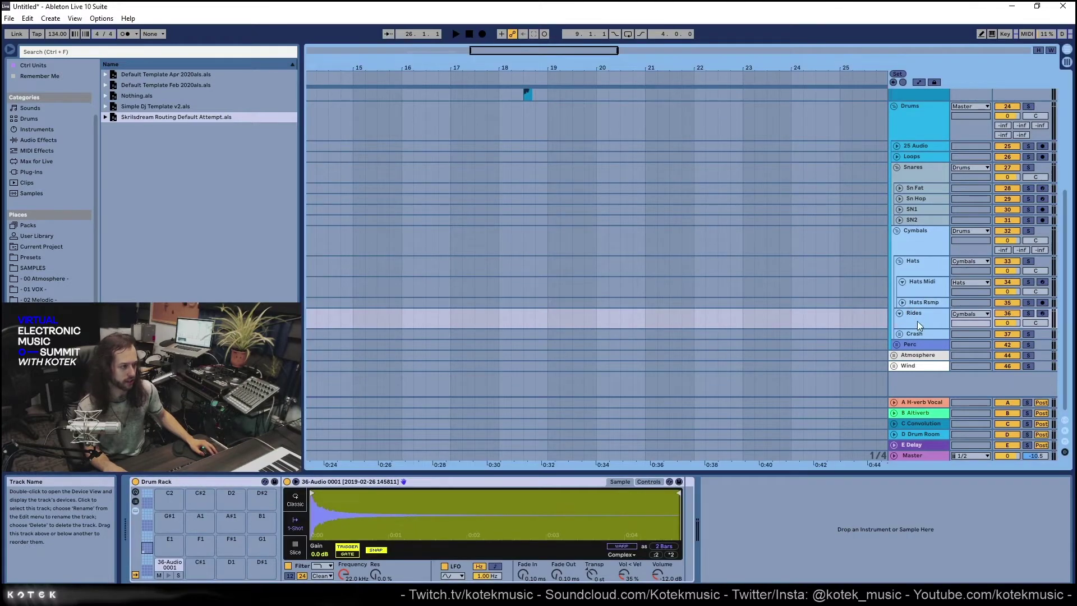
Unfold the Crash subgroup, inspect the routing of its L, C and R tracks, and fold those tracks again
click(899, 334)
scroll(911, 320, down, 3)
click(921, 302)
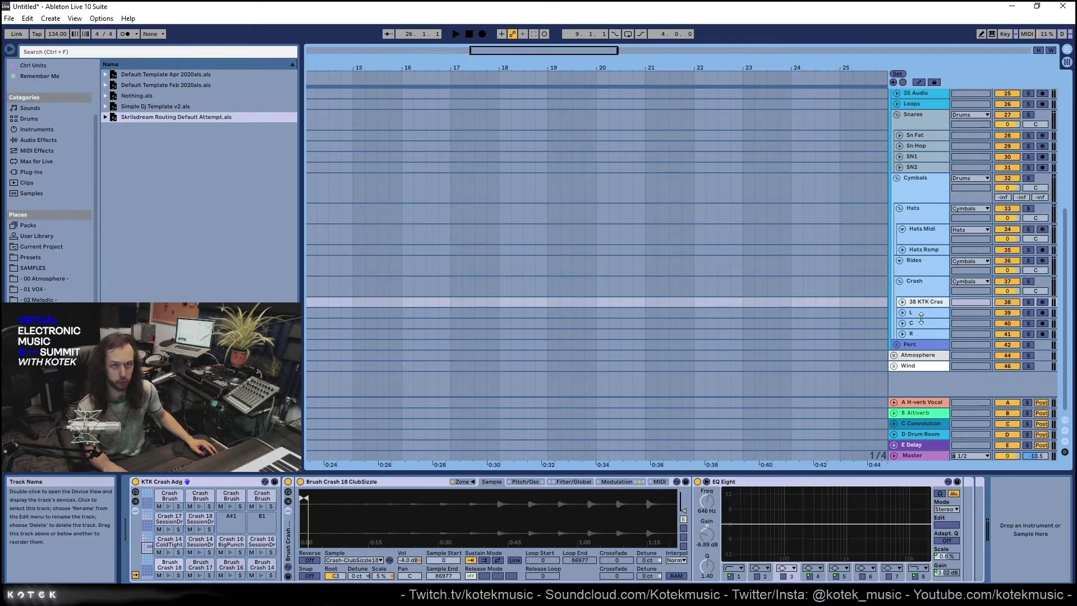
click(921, 314)
click(917, 333)
click(902, 323)
click(922, 295)
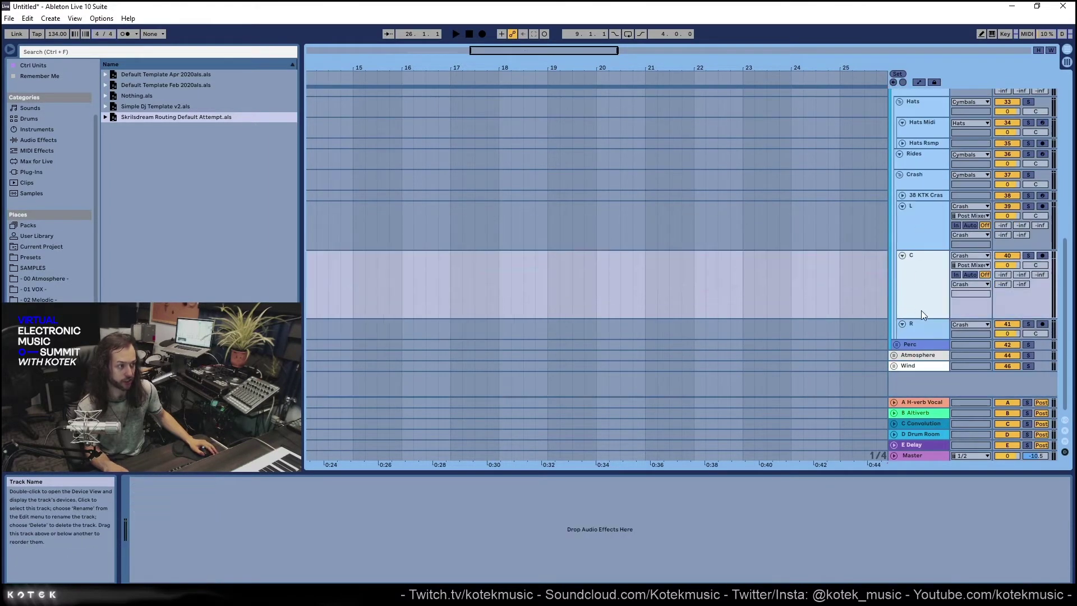
alt+click(902, 255)
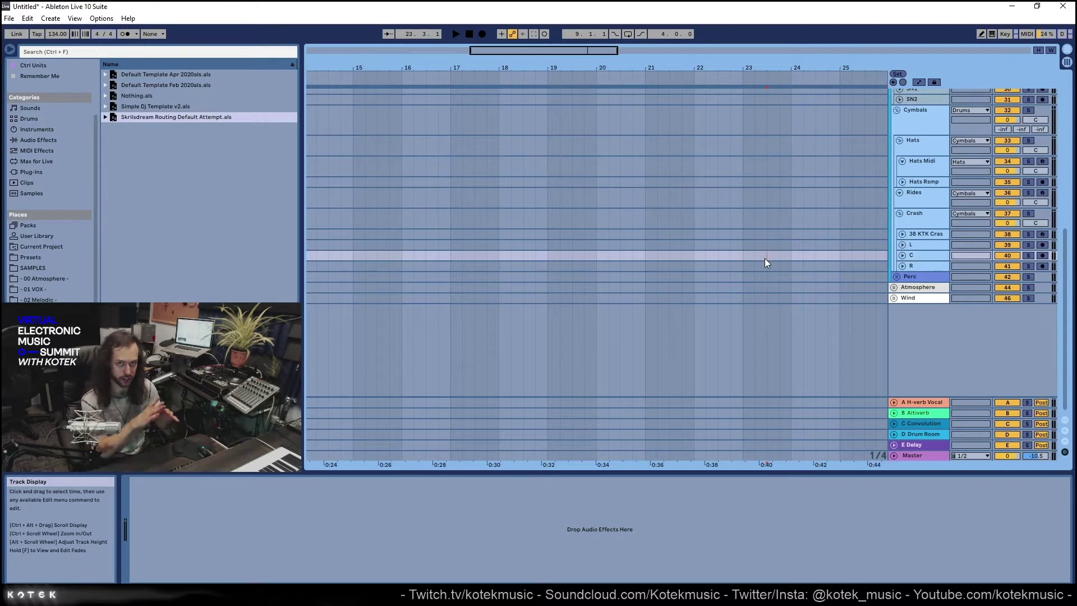
Unfold the Perc group and select the Perc track inside it
click(899, 274)
click(917, 307)
click(916, 288)
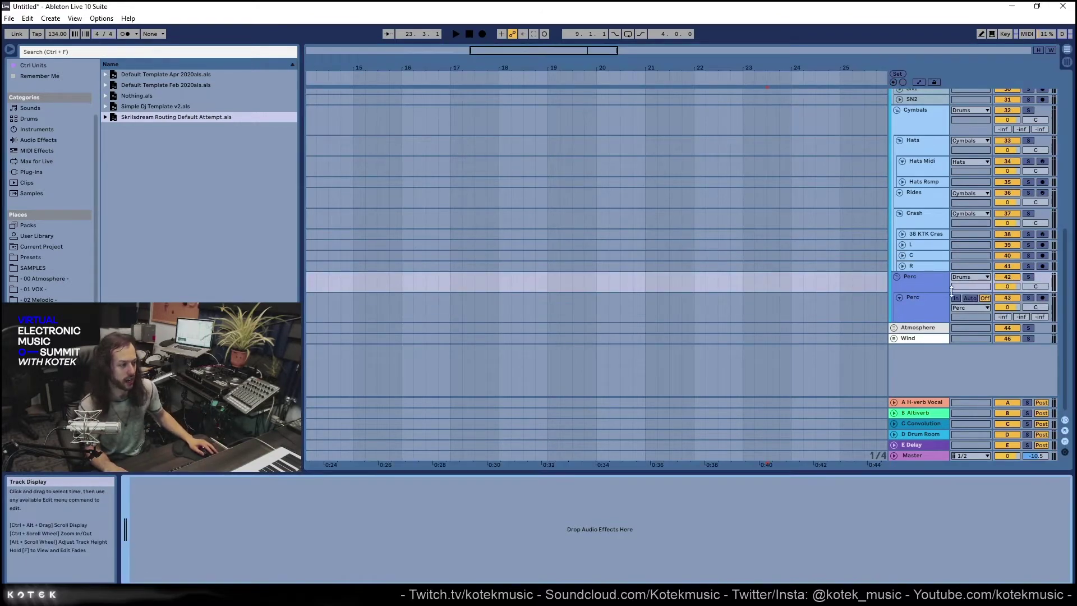
click(924, 307)
Unfold the Atmosphere and Wind groups, and select the audio track inside each
click(893, 327)
click(901, 336)
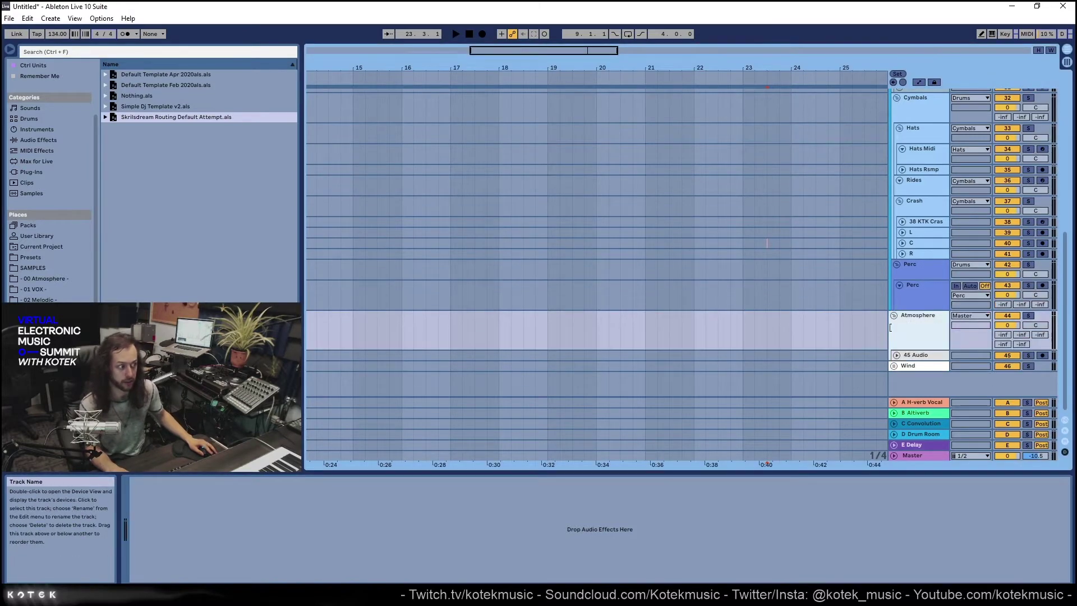
click(903, 354)
click(893, 365)
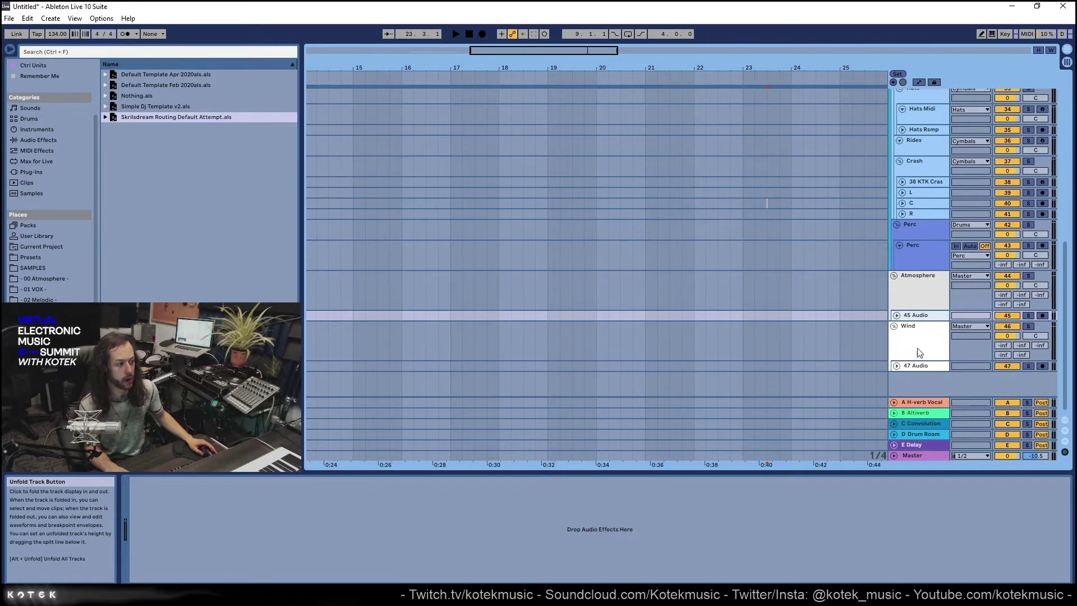
click(918, 352)
click(912, 365)
Fold all the top-level group tracks at once, and select the Kicks group
scroll(822, 305, up, 5)
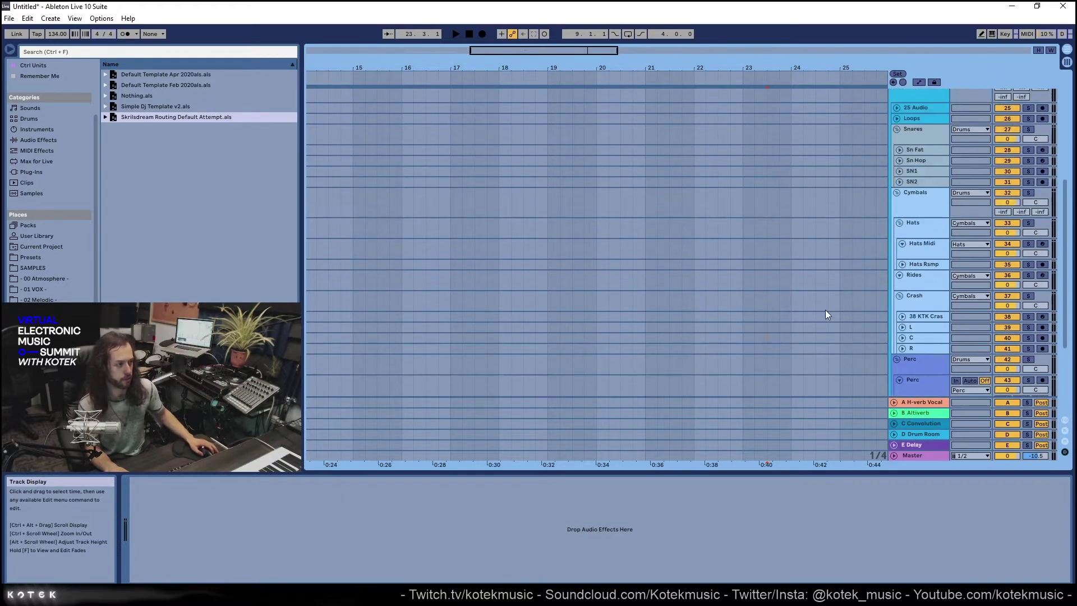
scroll(836, 303, up, 5)
scroll(908, 213, down, 2)
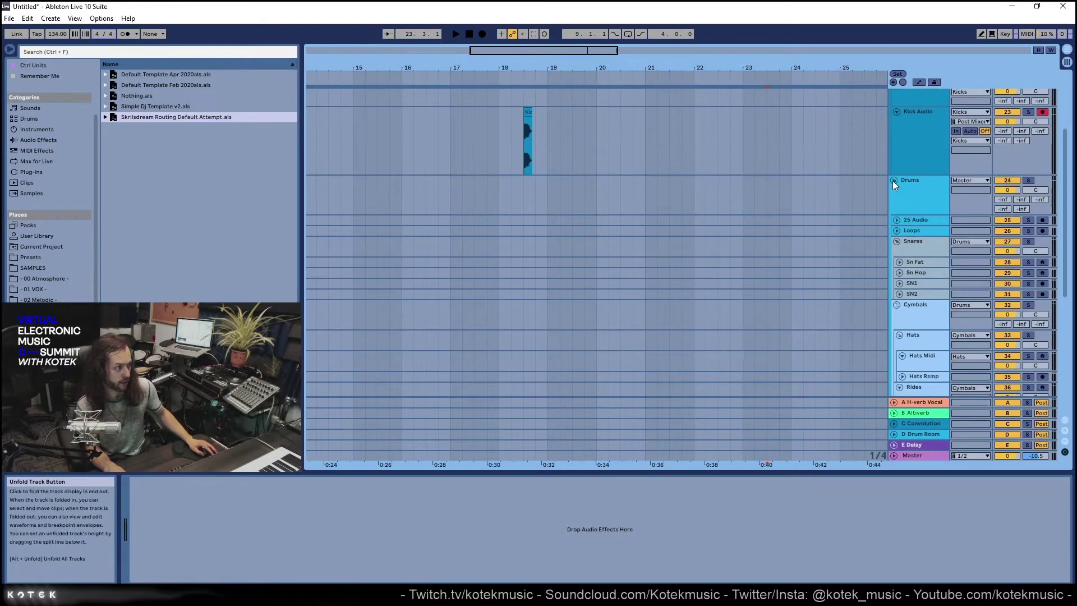
alt+click(893, 180)
click(916, 189)
click(917, 178)
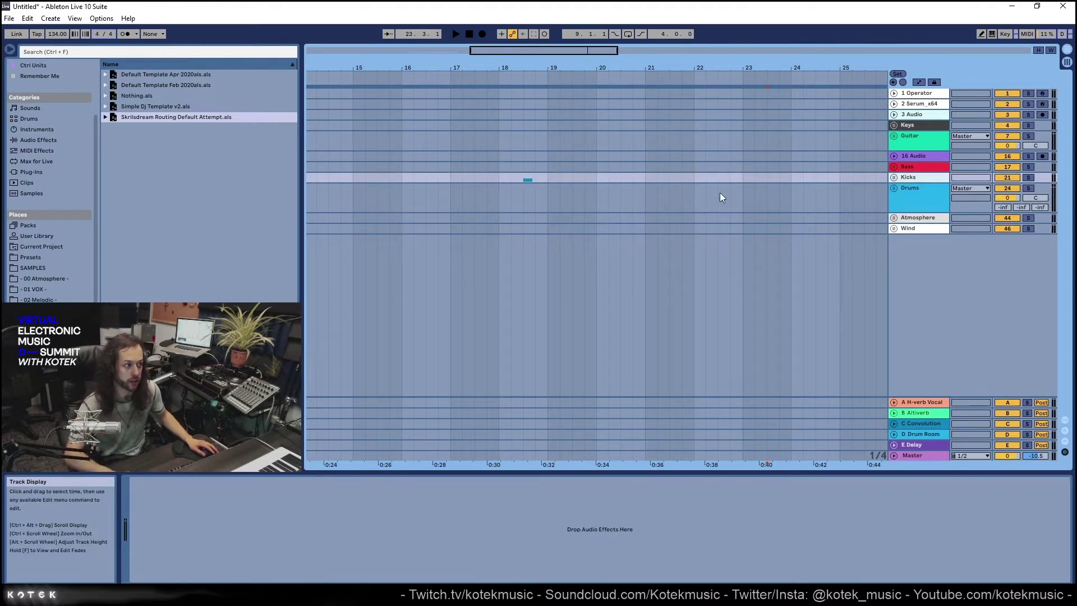
Select bar 18 on the folded Kicks group track, around the recorded kick
click(528, 181)
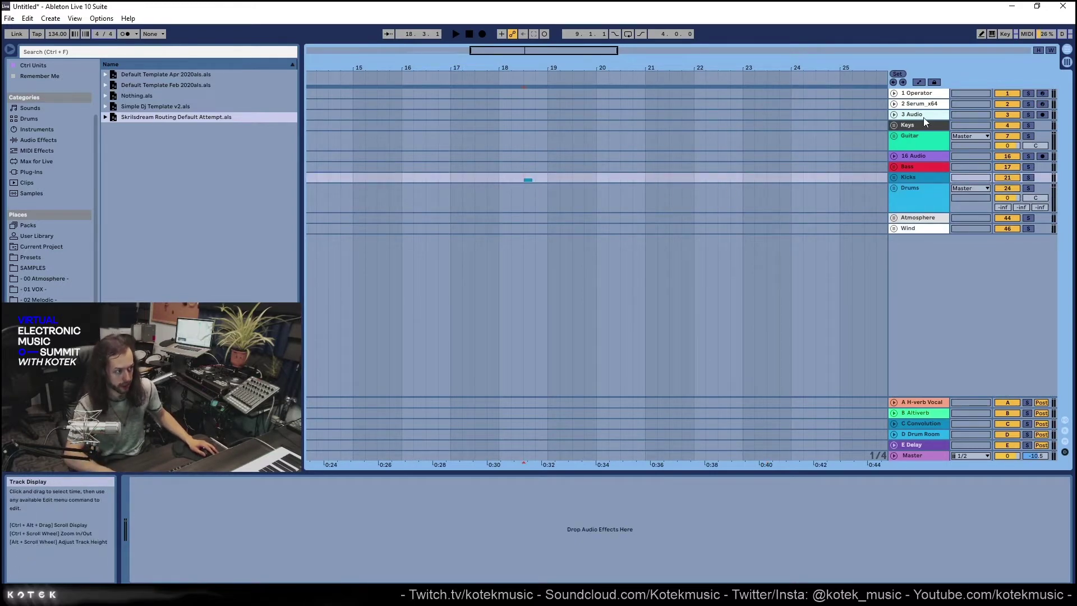
drag(499, 178, 559, 184)
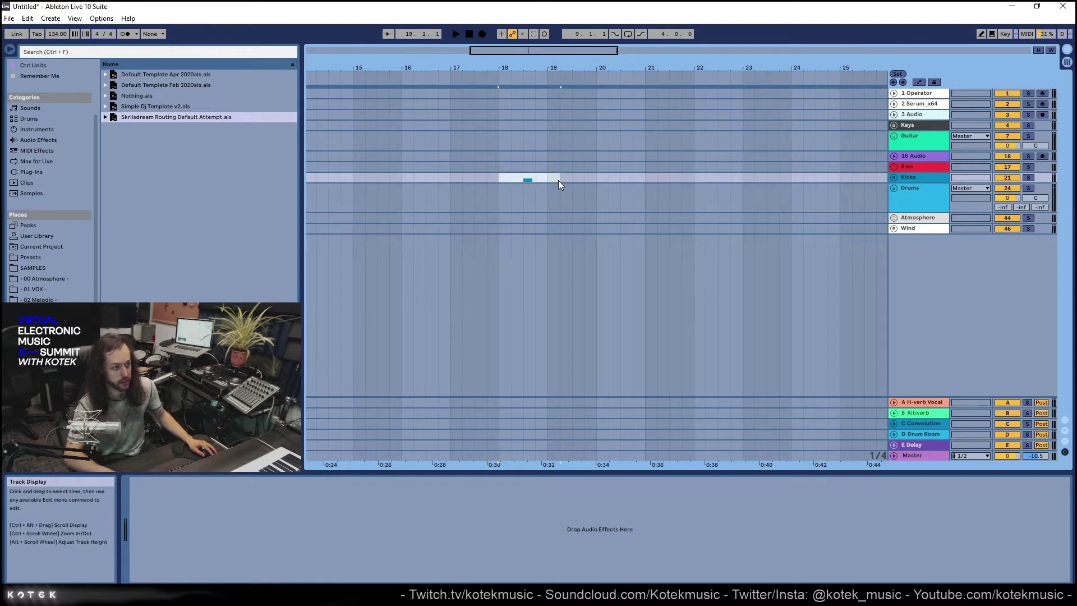
click(913, 176)
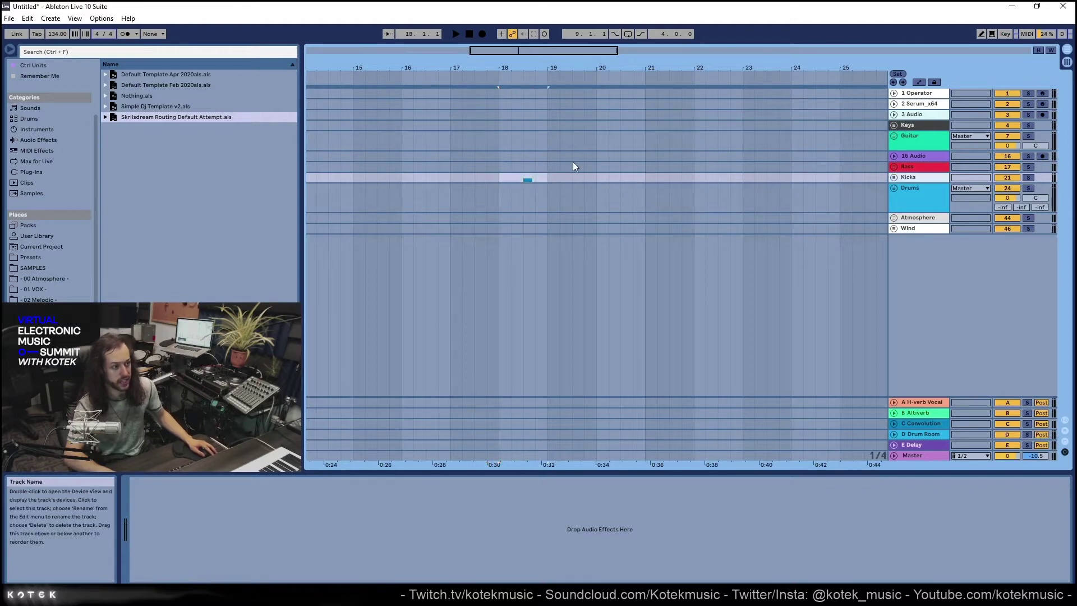
drag(499, 178, 548, 180)
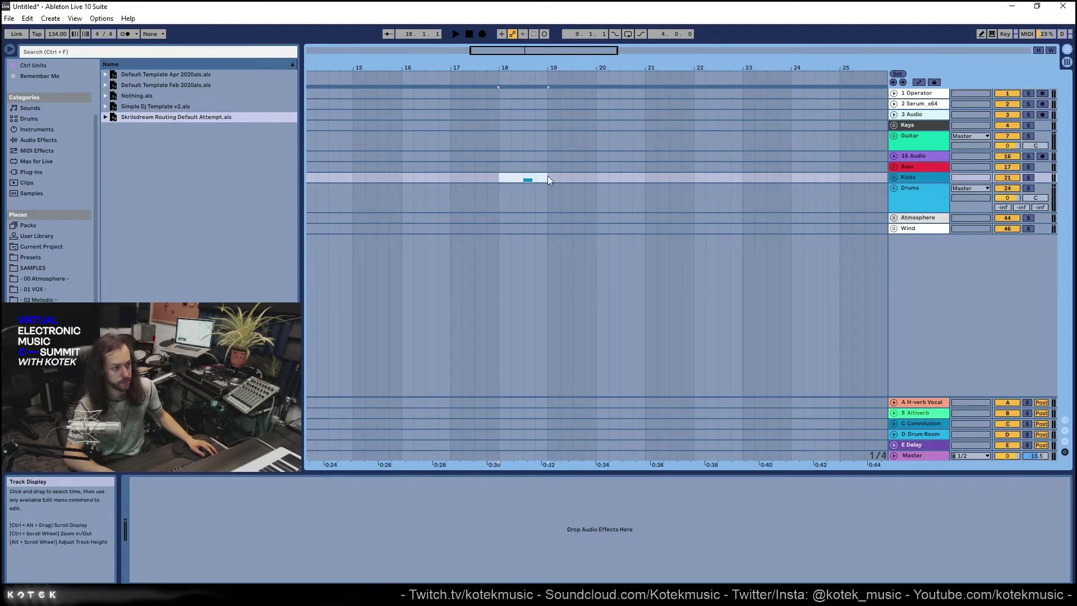
Unfold the Drums and Kicks groups, and move the recorded kick clip on Kick Audio to 18.1.1
click(893, 189)
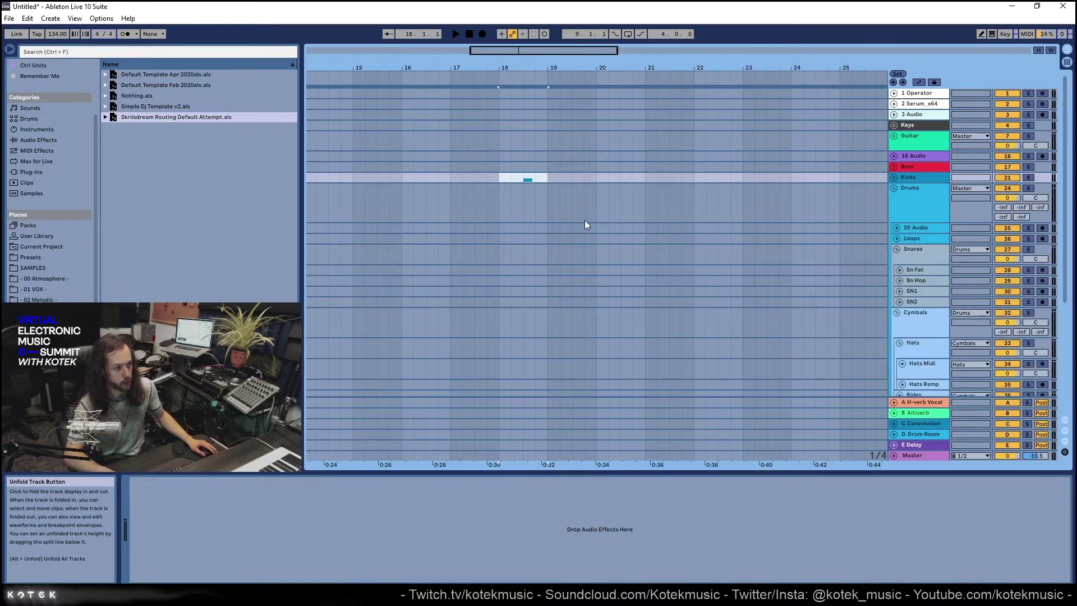
click(894, 178)
scroll(534, 224, up, 3)
click(502, 221)
click(521, 227)
drag(520, 223, 466, 225)
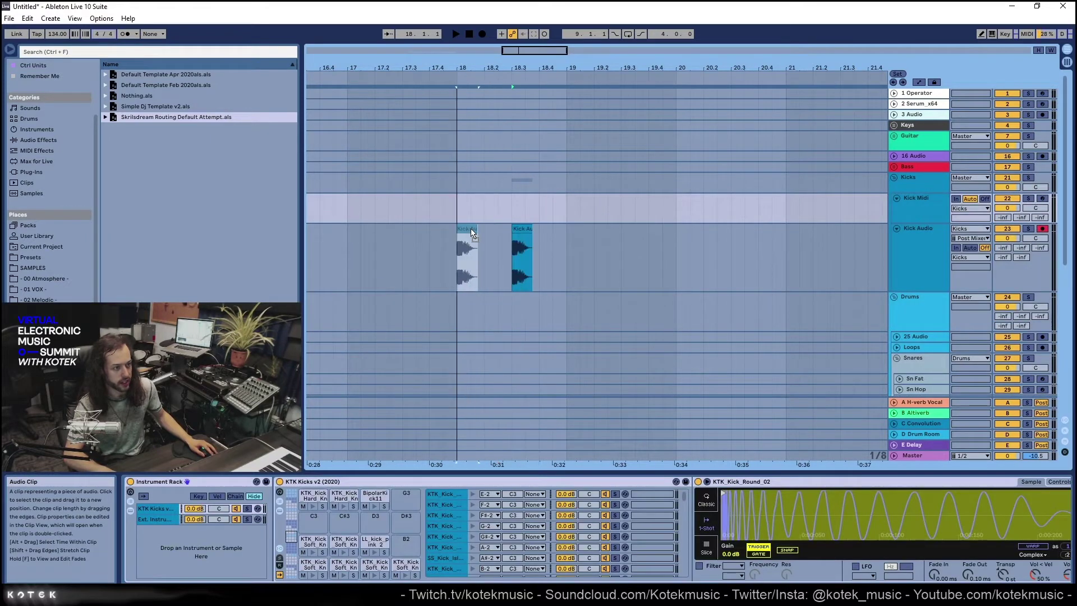
Create a short MIDI clip at 18.1.1 on the Sn Fat track and add a KTK Snare Tele note at its start
scroll(821, 307, down, 1)
click(497, 353)
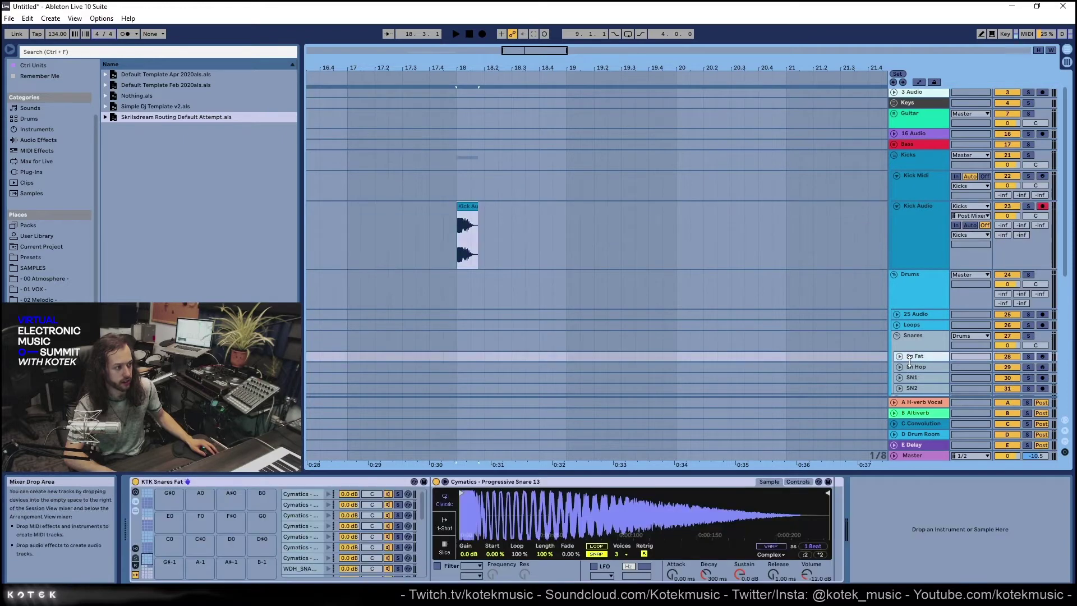
double_click(462, 356)
drag(425, 447, 643, 446)
click(503, 258)
scroll(499, 233, down, 1)
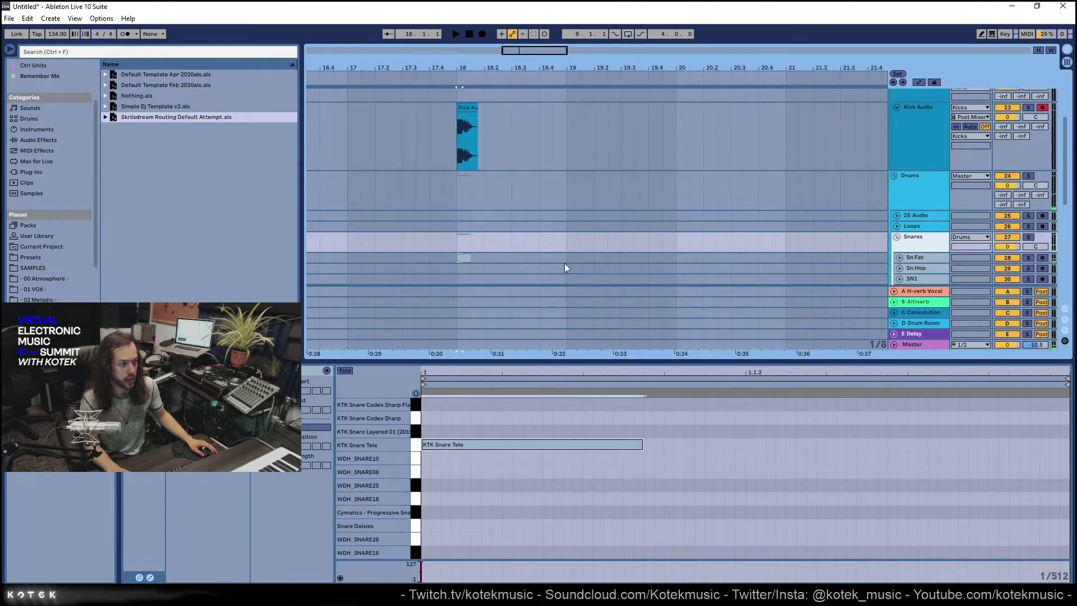
Unfold the Sn Fat track, select the Drums group, and shrink the clip editor to enlarge the arrangement
click(898, 257)
scroll(576, 243, up, 3)
scroll(575, 243, down, 2)
click(915, 216)
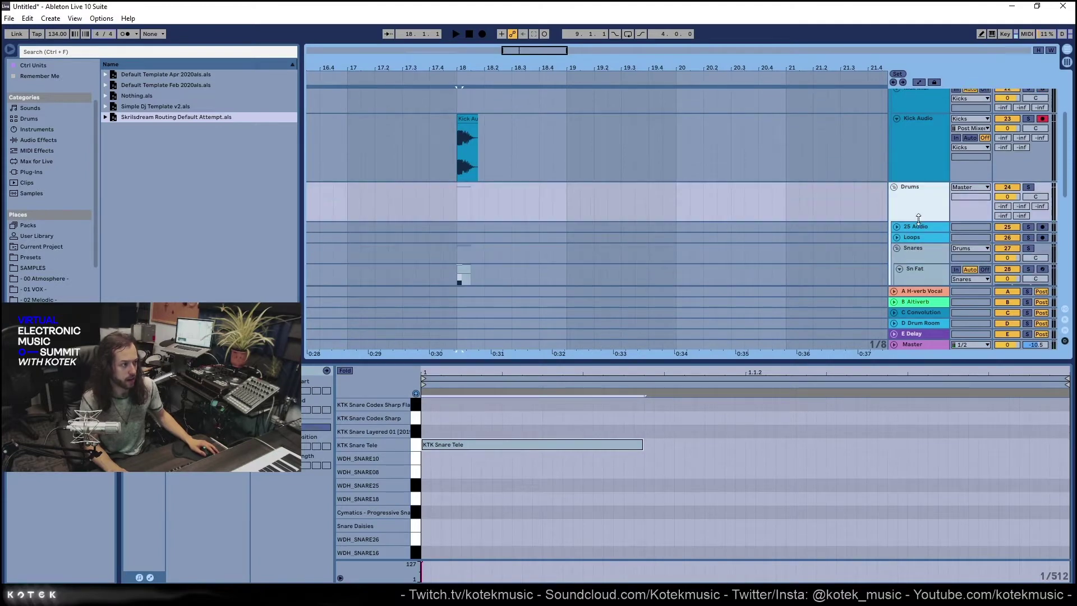
scroll(920, 224, down, 1)
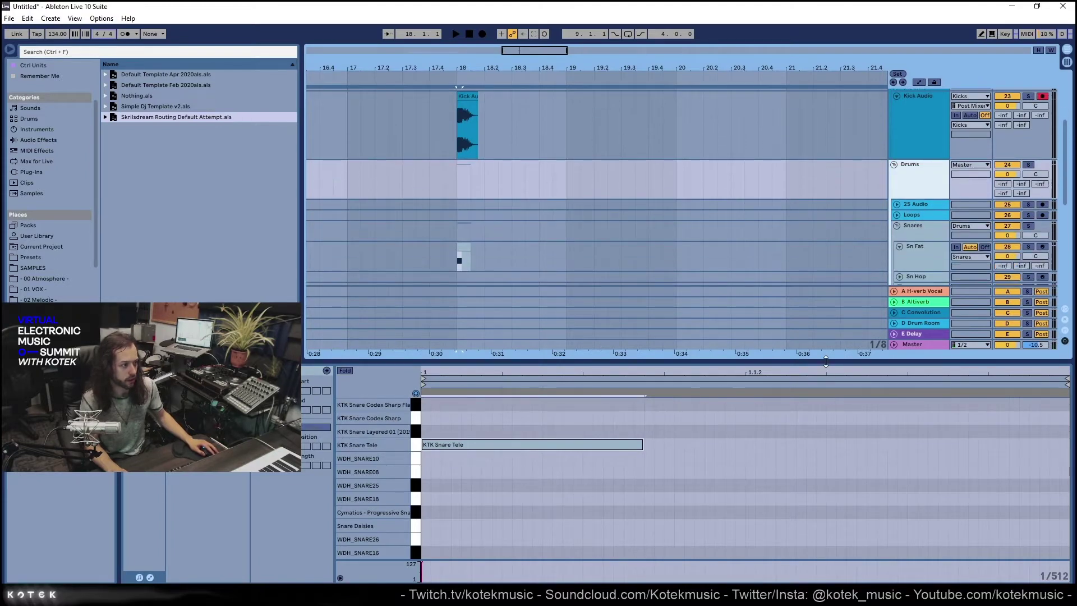
drag(825, 361, 827, 519)
Fold the Kick Audio track and unfold the Bass group to show its tracks
scroll(760, 267, up, 5)
click(901, 158)
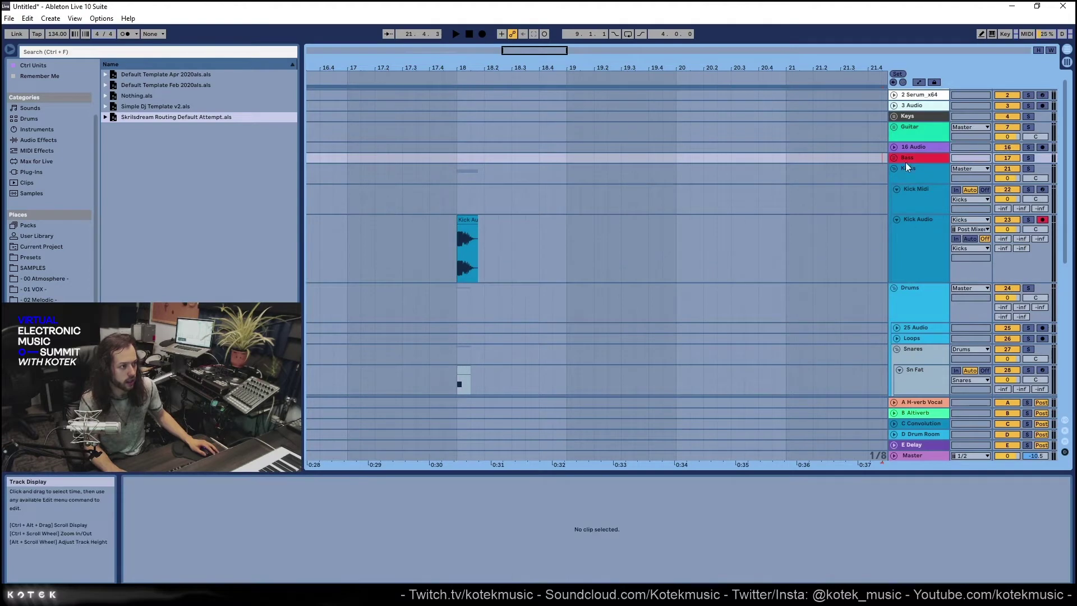
click(896, 220)
click(893, 158)
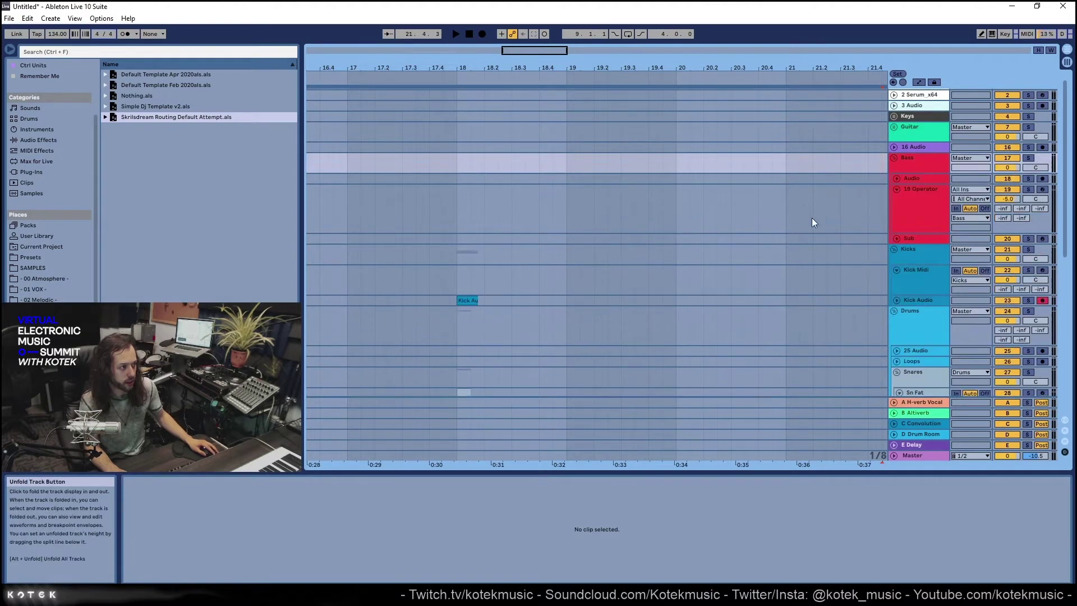
Create an empty one-beat MIDI clip at 18.1.1 on the Sub track of the Bass group
scroll(842, 206, down, 3)
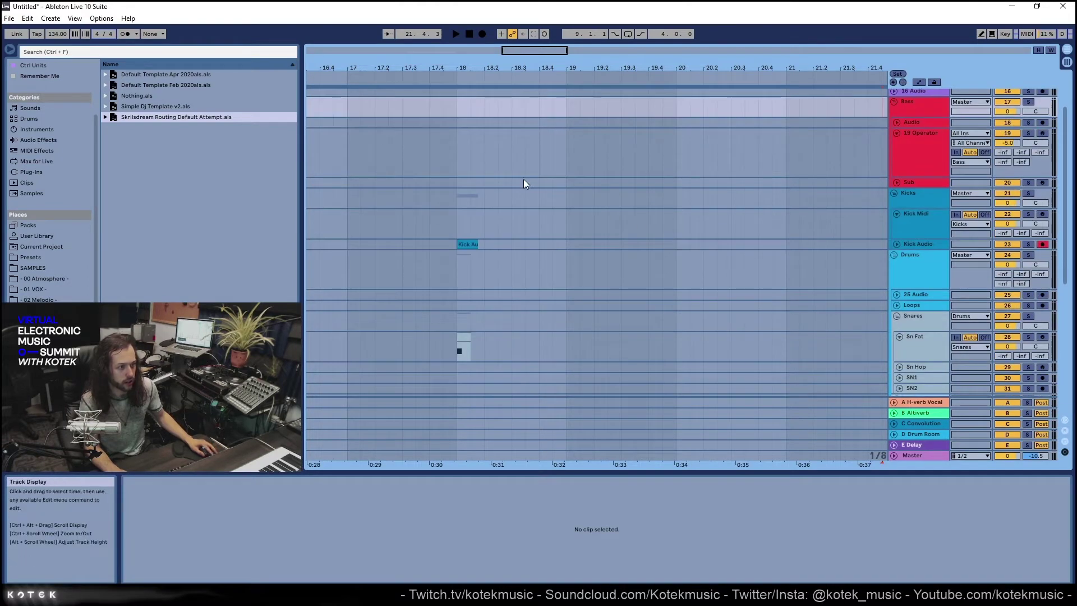
click(462, 181)
drag(461, 182, 483, 182)
key(ctrl+shift+m)
click(592, 157)
scroll(470, 175, down, 2)
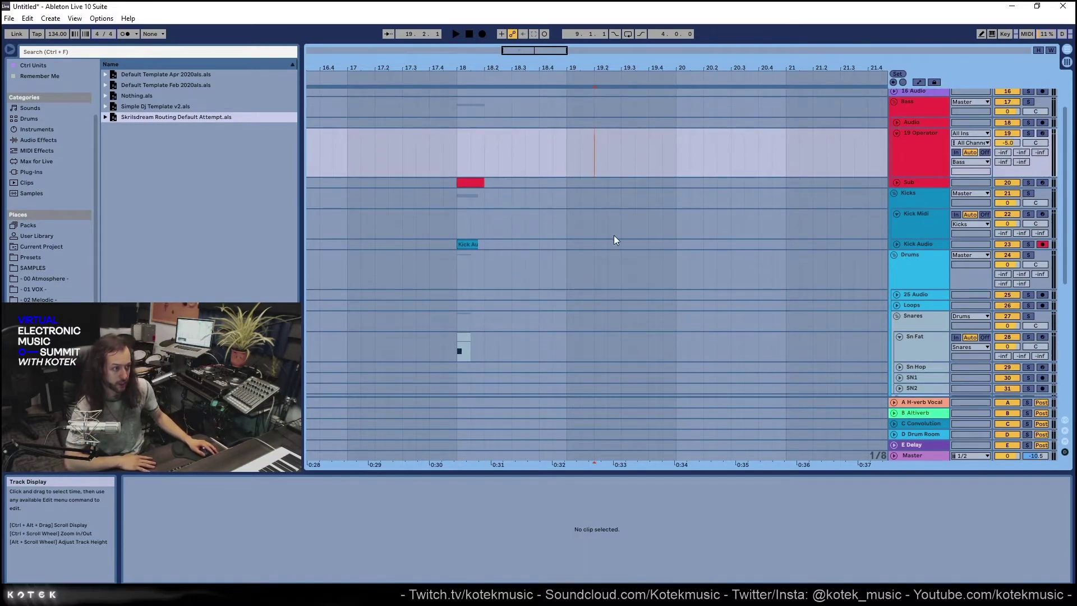
Examine how the Sub, Kick Audio and Sn Fat clips stack up at 18.1.1 across the Bass, Kicks and Drums groups
click(587, 221)
click(477, 182)
click(540, 197)
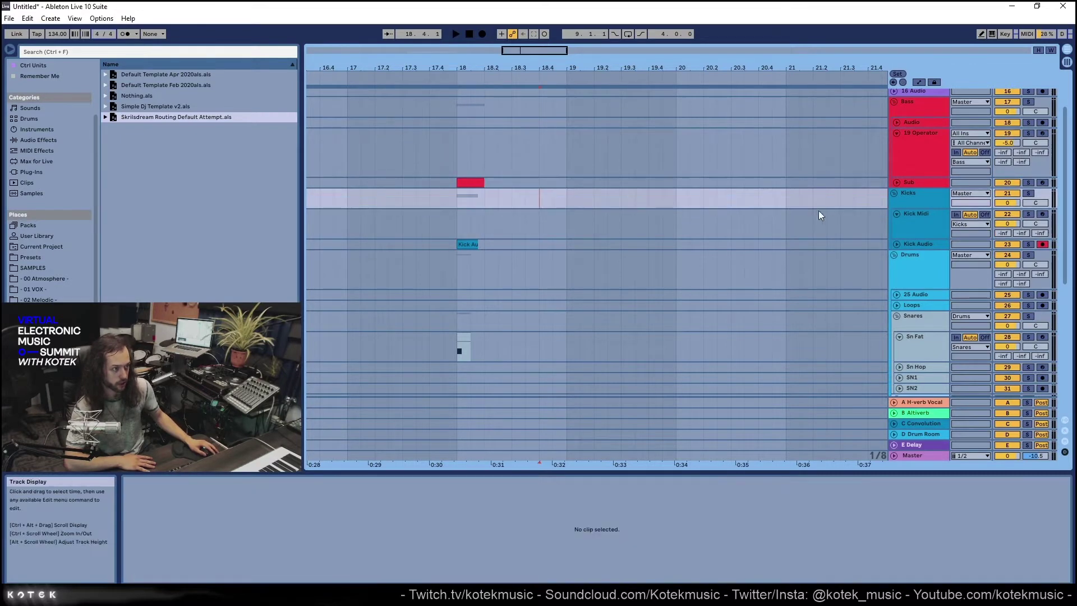
click(907, 245)
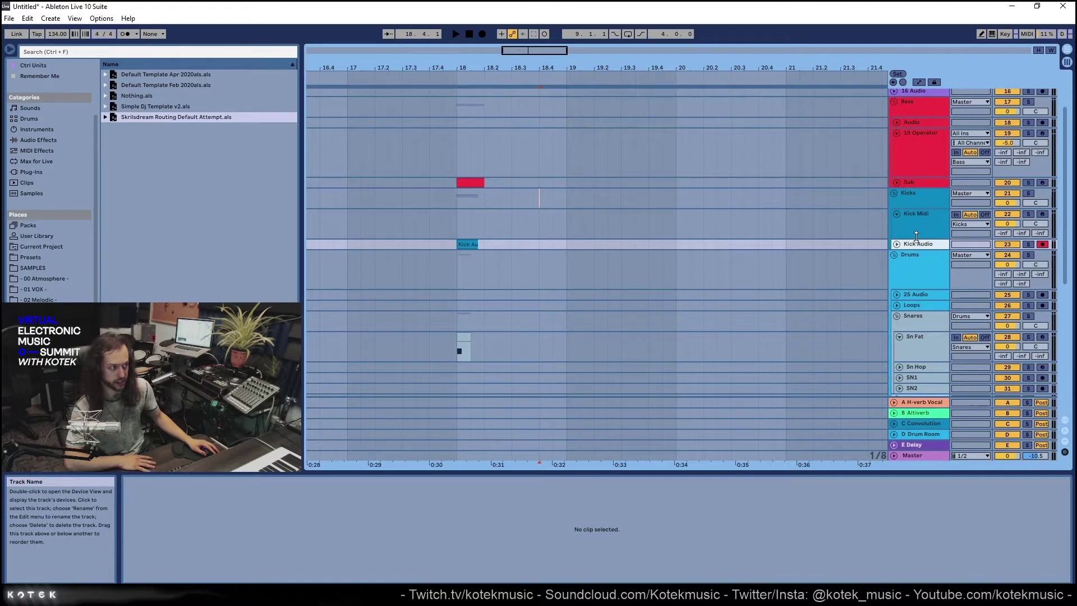
drag(429, 136, 567, 340)
click(623, 305)
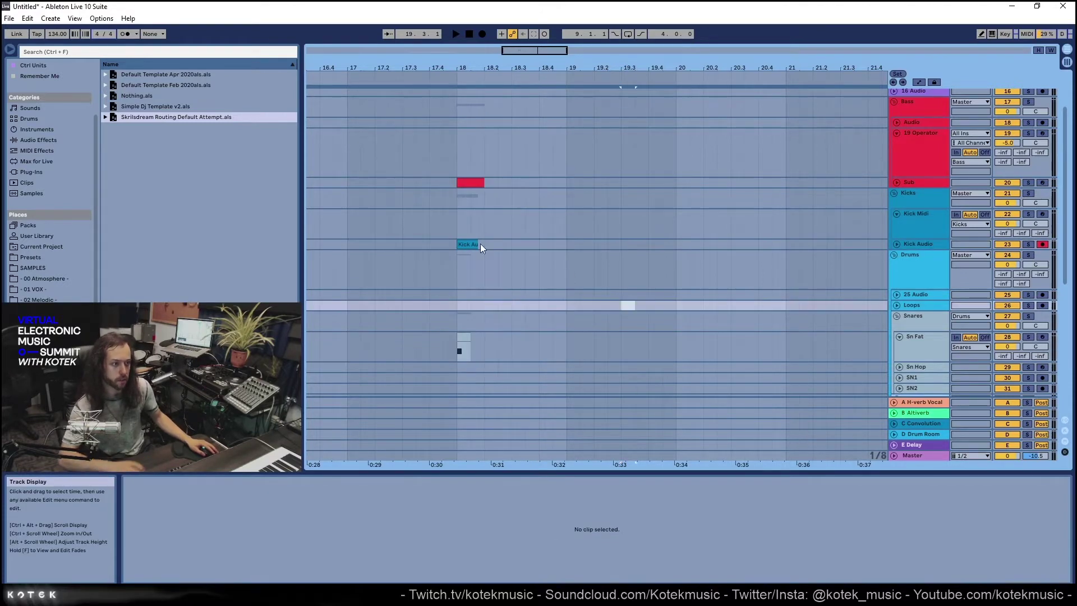
click(468, 244)
drag(389, 130, 654, 348)
click(653, 345)
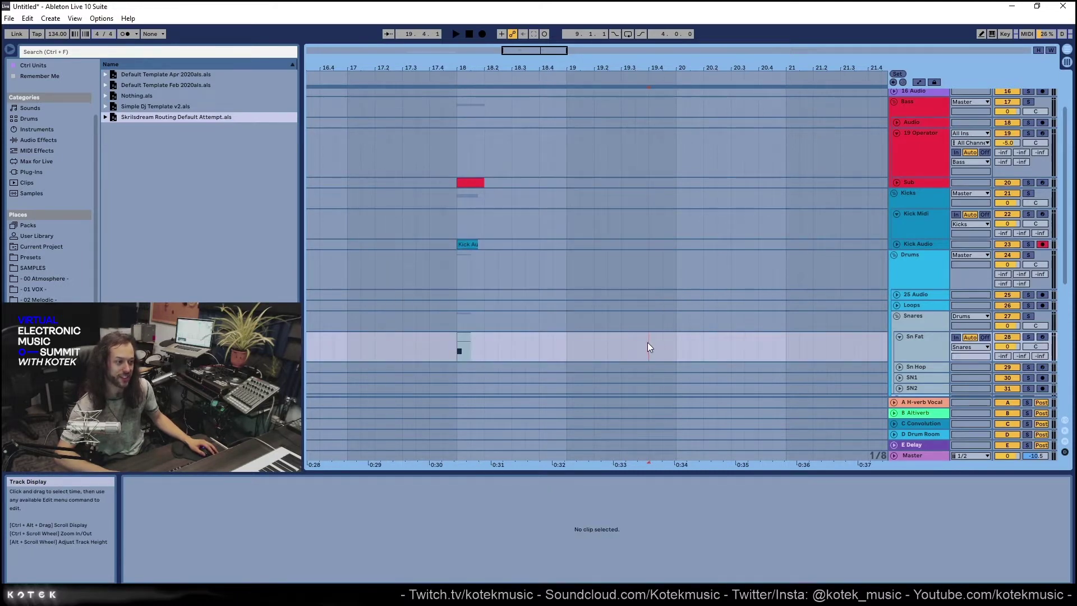
click(568, 339)
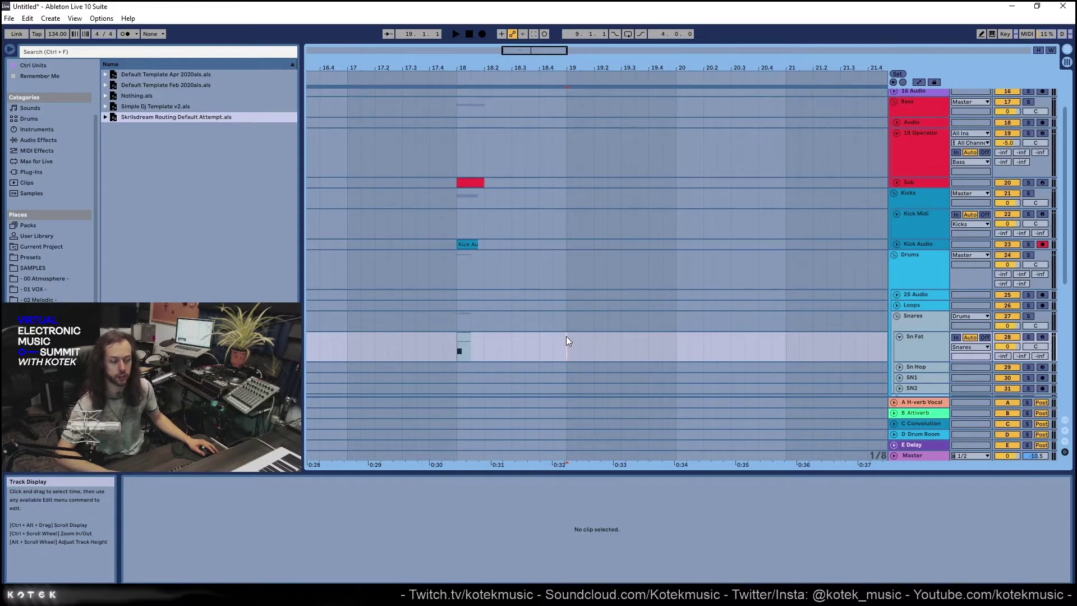
click(463, 245)
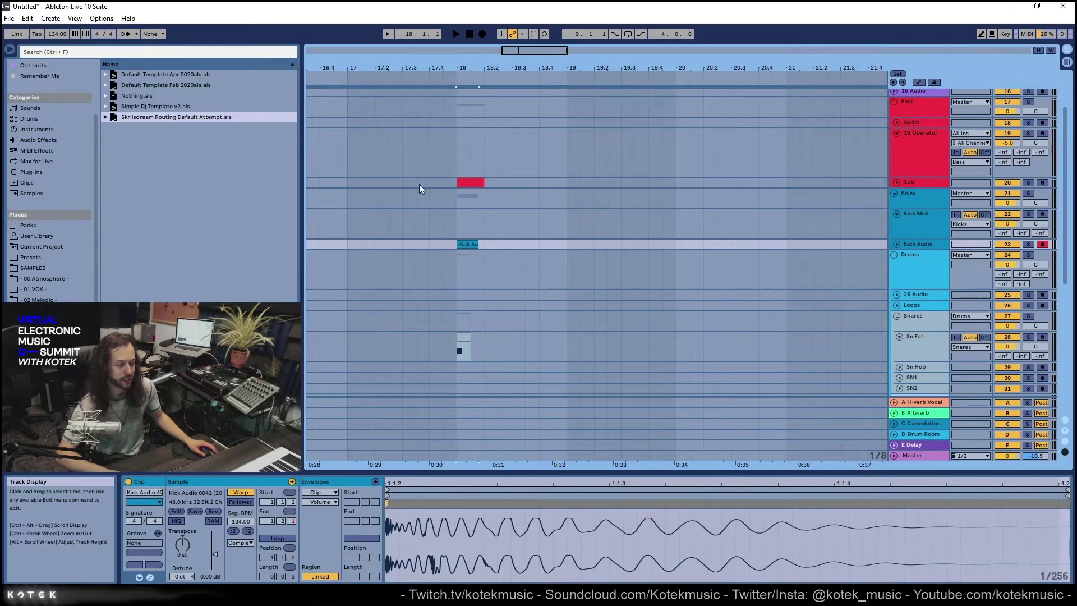
Review the track order from 1 Operator down through the Bass, Kicks and Drums groups around bar 18
scroll(1067, 127, up, 2)
scroll(1067, 128, up, 1)
drag(675, 93, 758, 85)
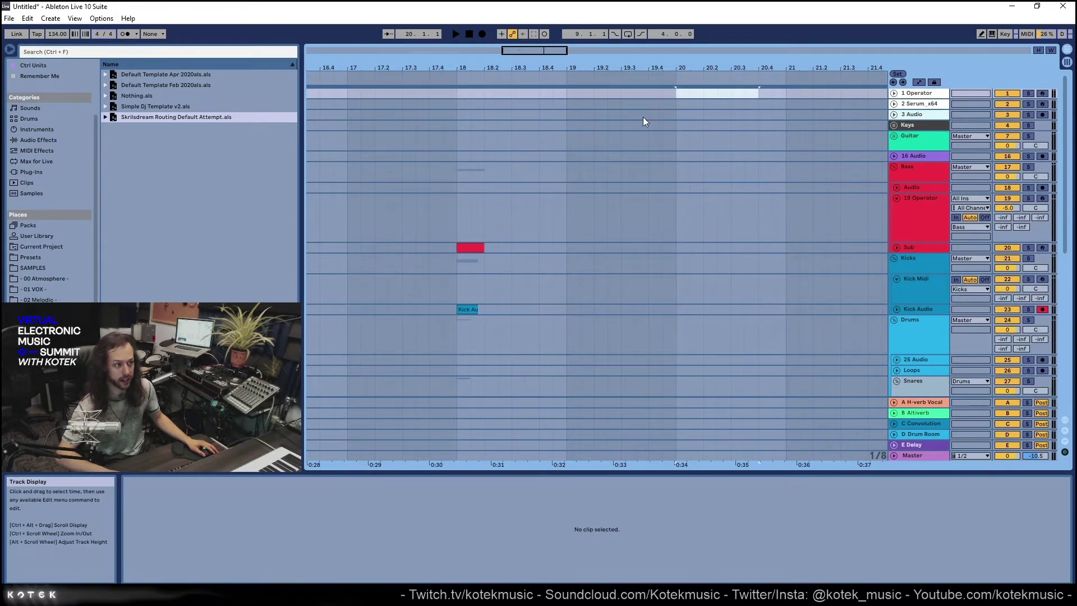
click(686, 98)
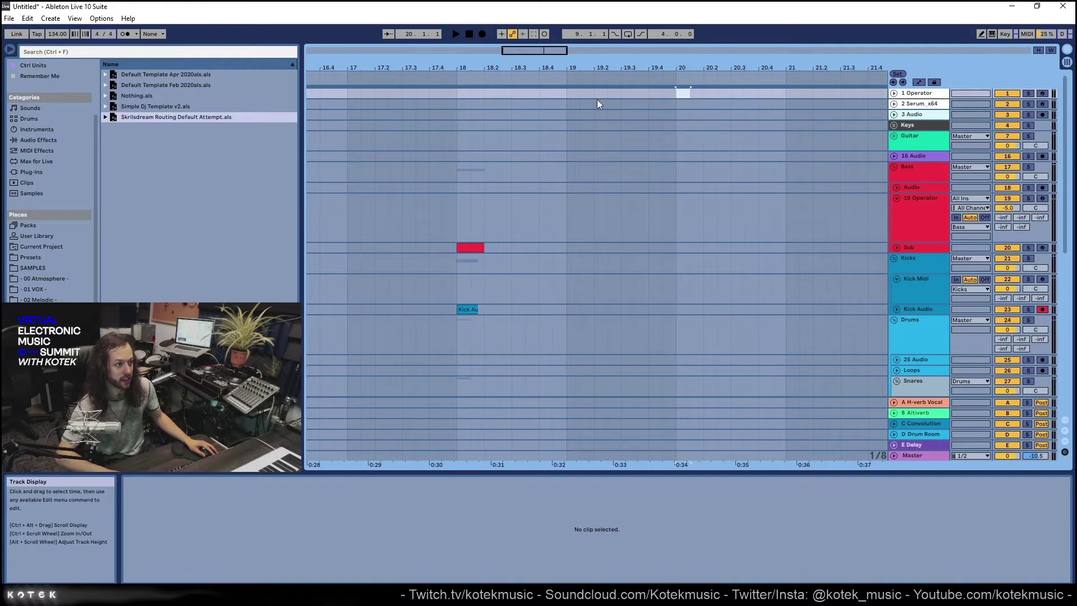
click(546, 104)
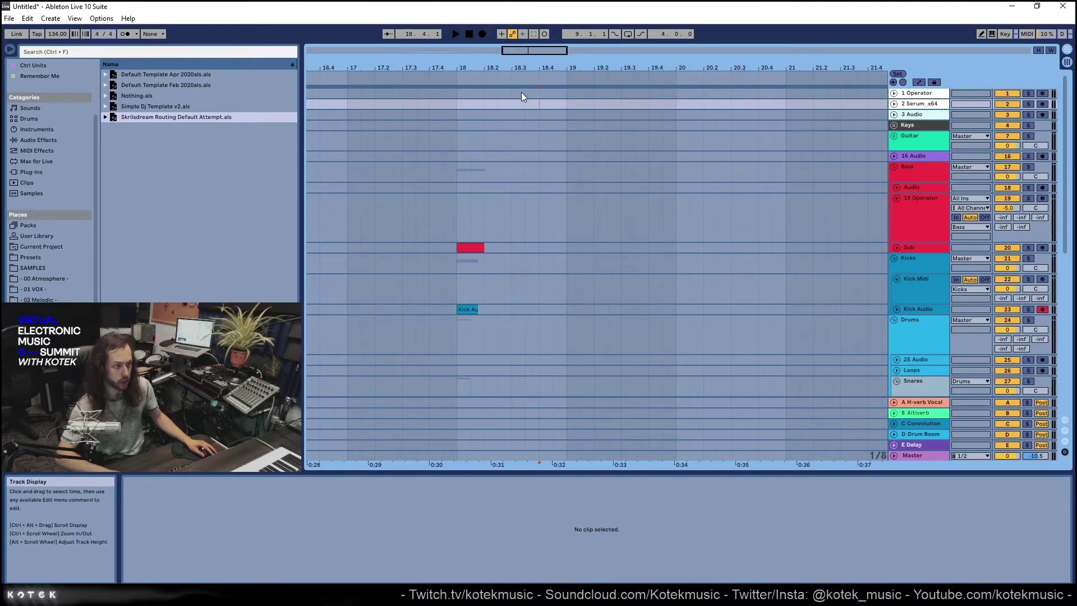
click(518, 95)
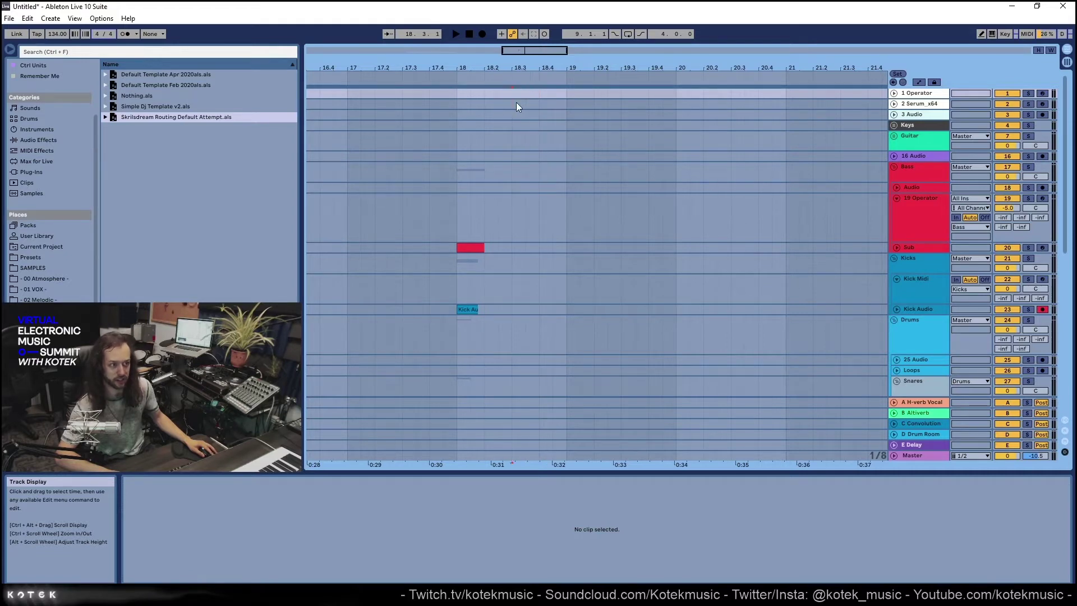
key(Down)
key(Down)
key(Down)
key(Down)
key(Down)
click(519, 145)
click(517, 306)
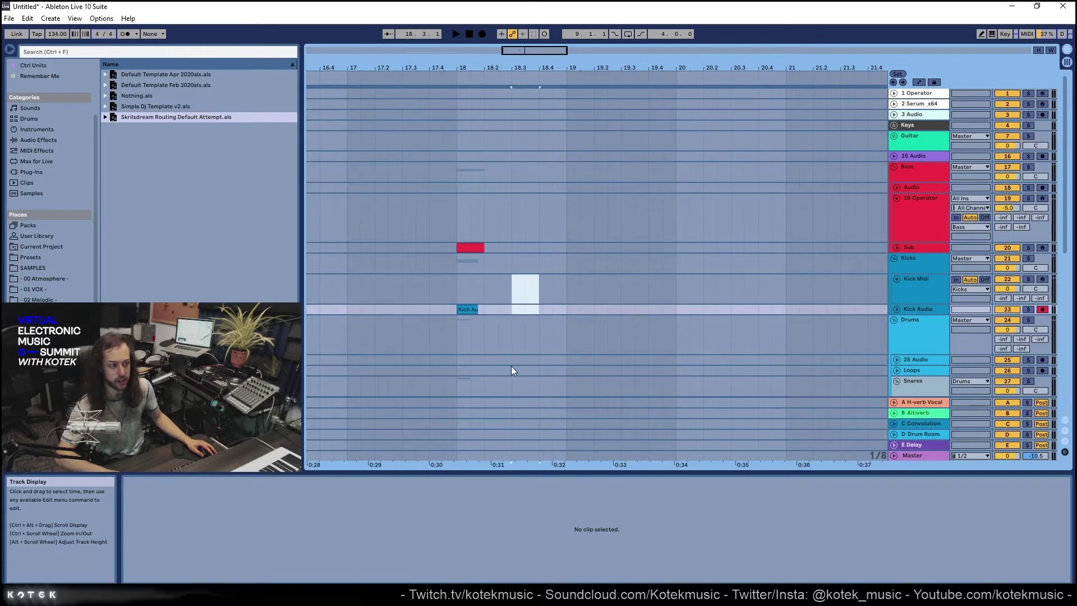
scroll(504, 291, down, 1)
click(543, 312)
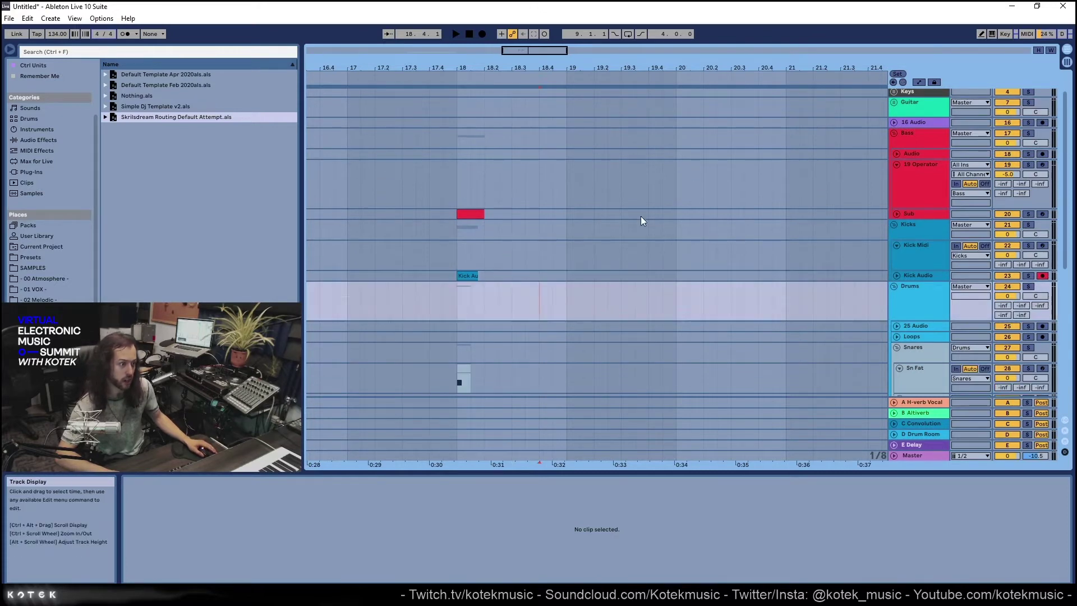
scroll(603, 185, up, 1)
scroll(617, 112, down, 2)
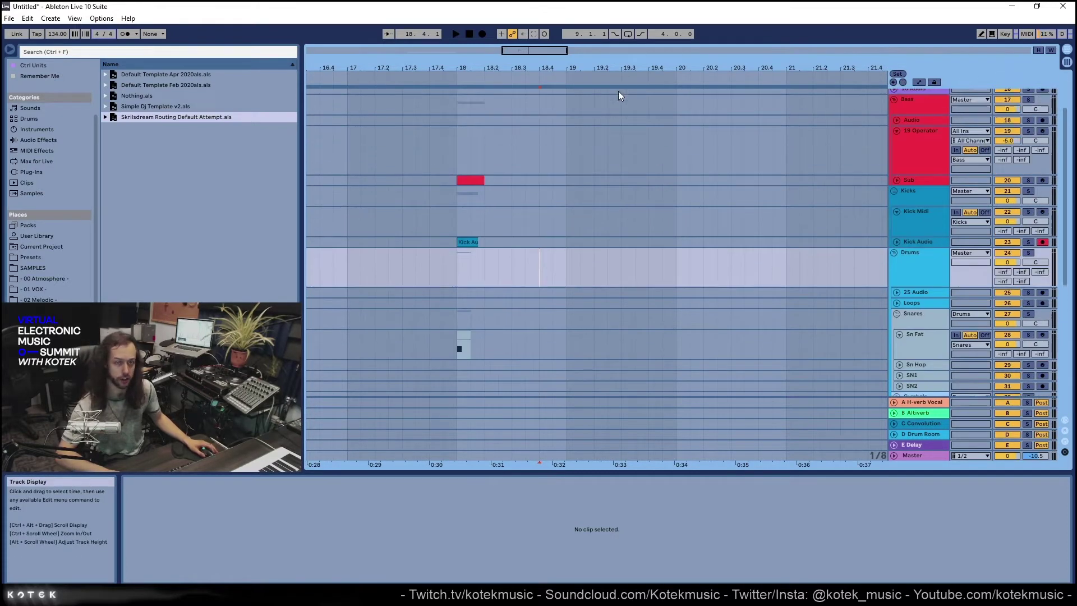
Unfold the Sub and Kick Audio tracks to enlarge their clips at 18.1.1
scroll(617, 98, up, 2)
scroll(496, 95, up, 5)
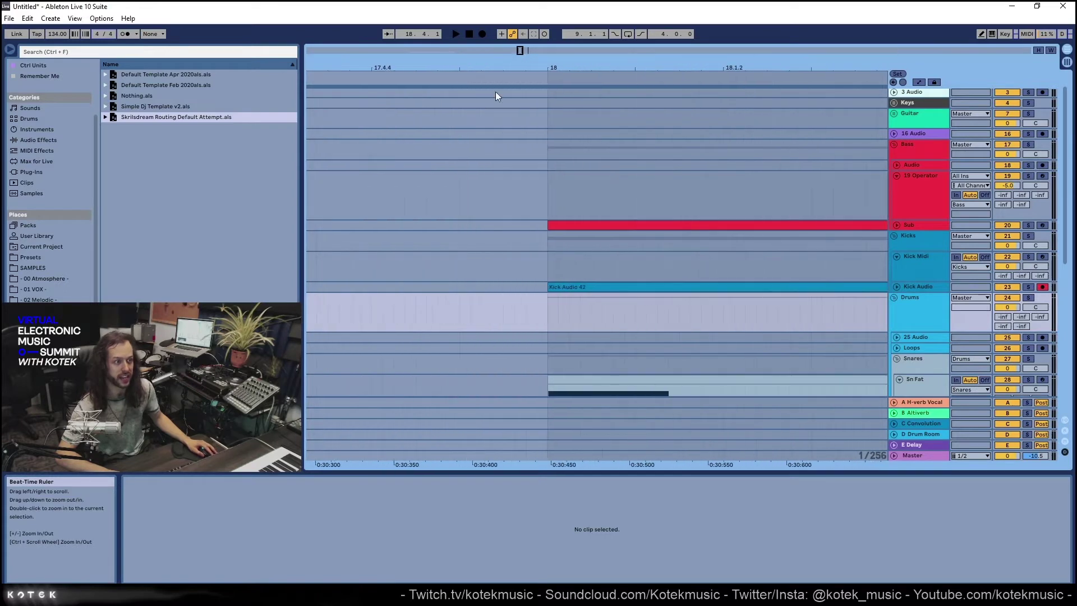
click(896, 225)
scroll(769, 269, down, 2)
click(577, 202)
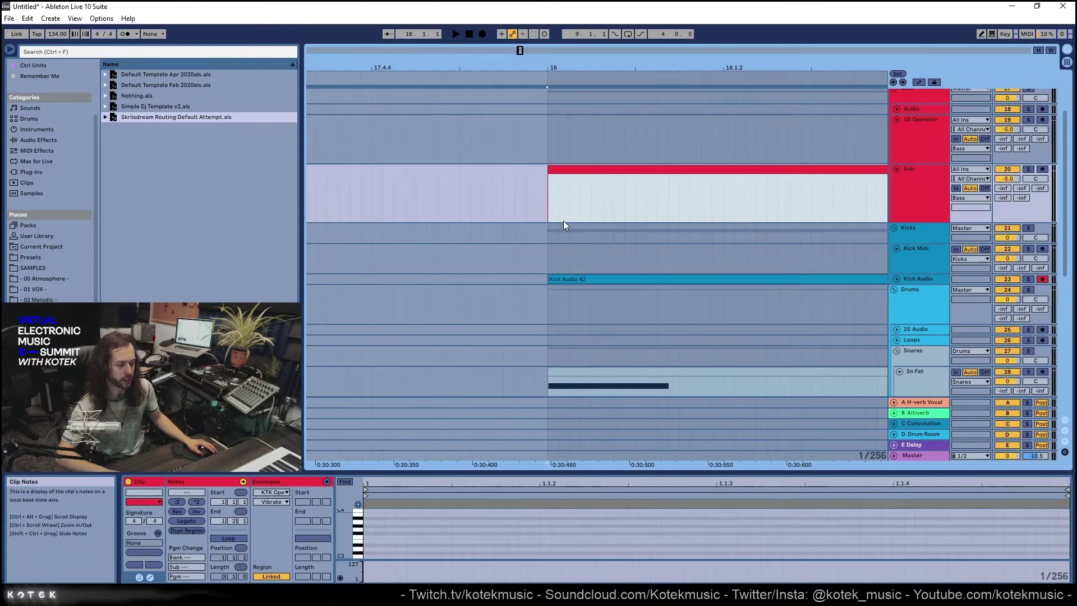
click(896, 278)
scroll(617, 234, down, 1)
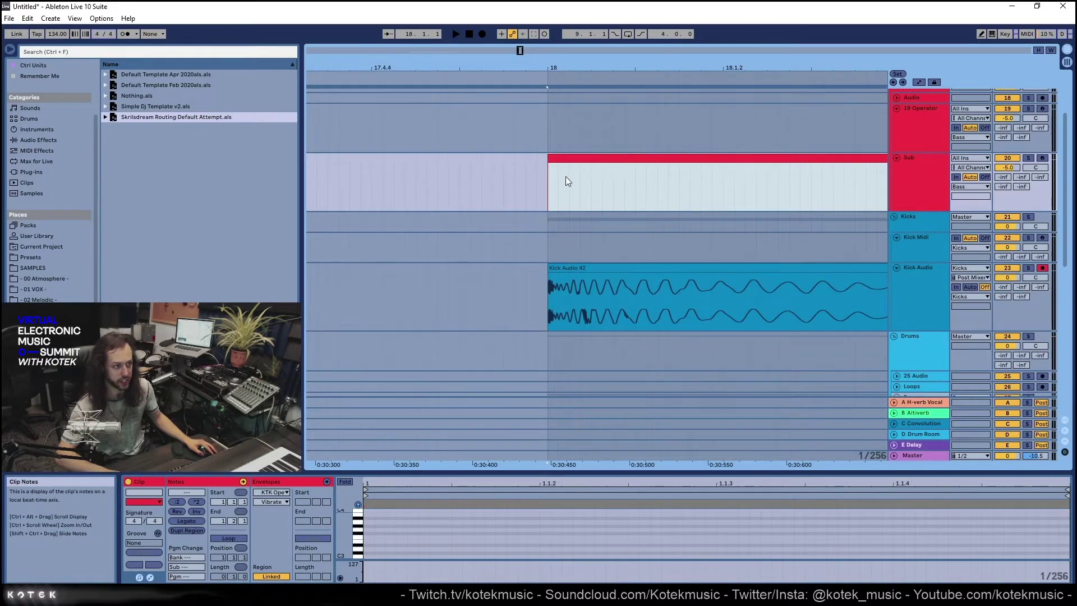
Compare the start and length of the Sub MIDI clip with the Kick Audio 42 clip at 18.1.1
key(shift+Left)
scroll(583, 185, up, 2)
scroll(568, 180, down, 4)
scroll(555, 181, right, 1)
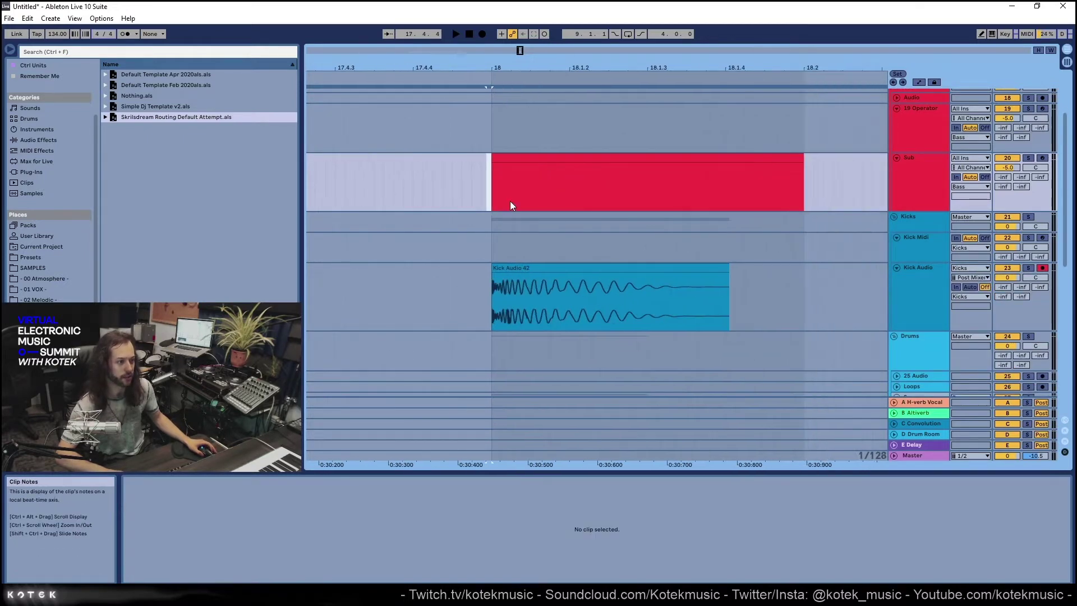
scroll(494, 187, up, 2)
click(476, 172)
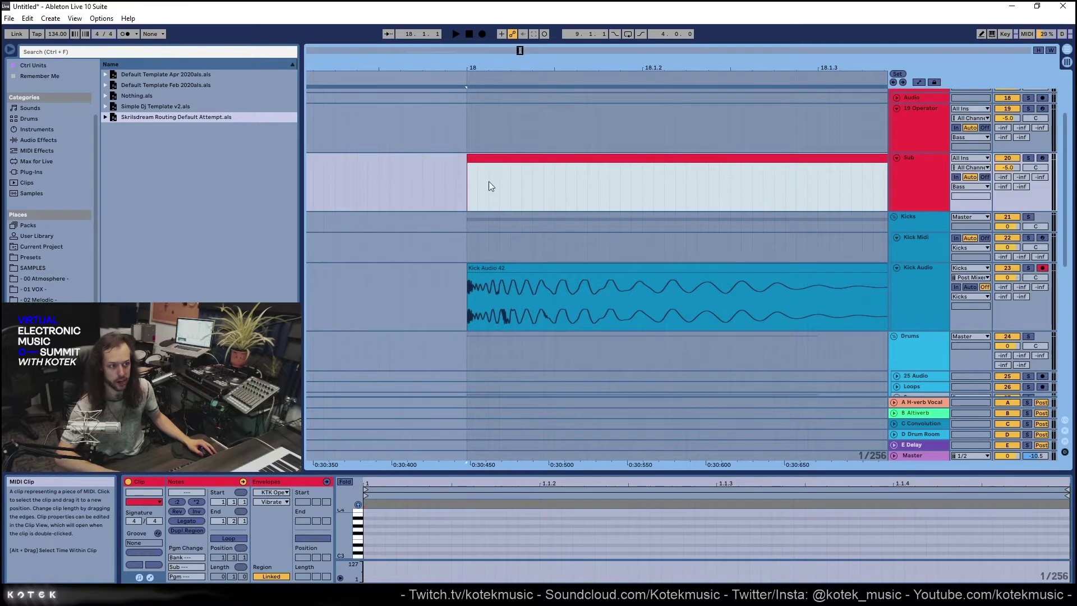
key(Down)
key(Down)
key(Down)
scroll(560, 202, down, 2)
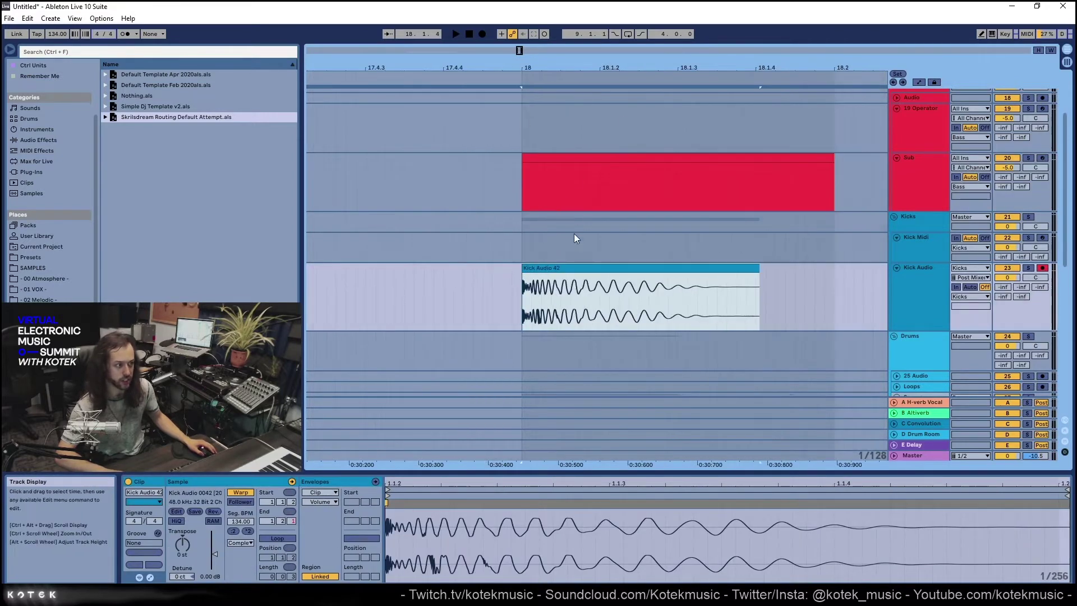
scroll(641, 208, down, 2)
click(738, 174)
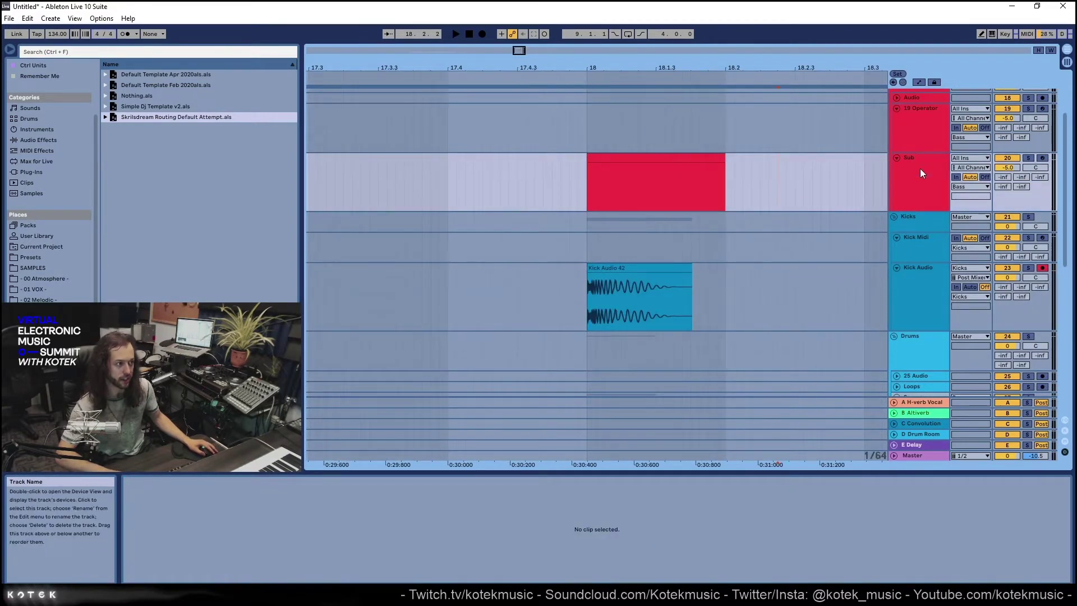
Select the Kicks group and fold it to compare the Sub clip directly with the Sn Fat clip
scroll(921, 161, up, 1)
click(920, 241)
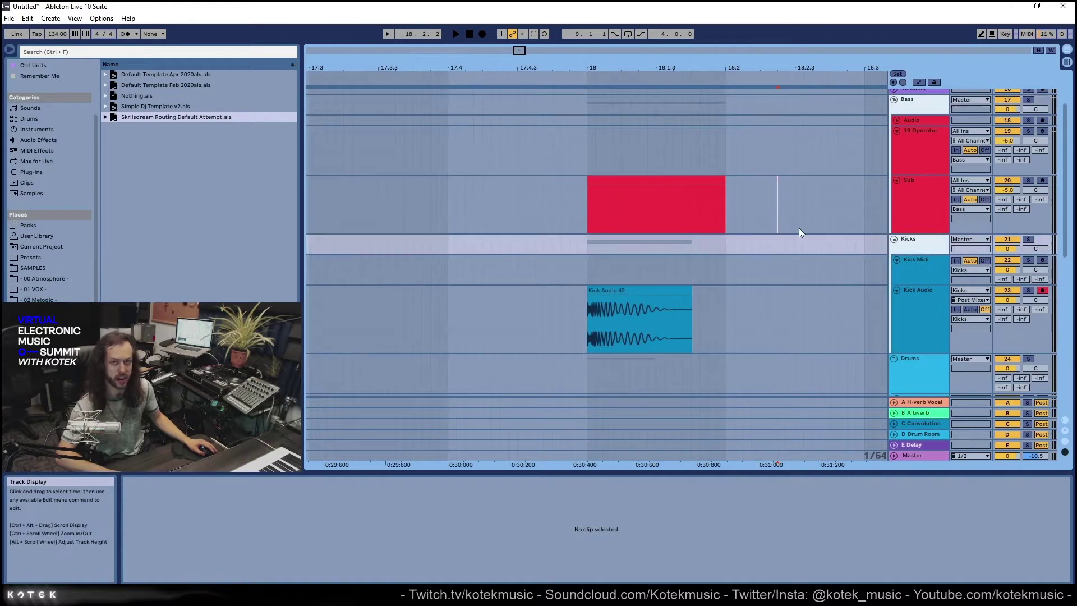
scroll(846, 255, down, 3)
scroll(909, 243, up, 3)
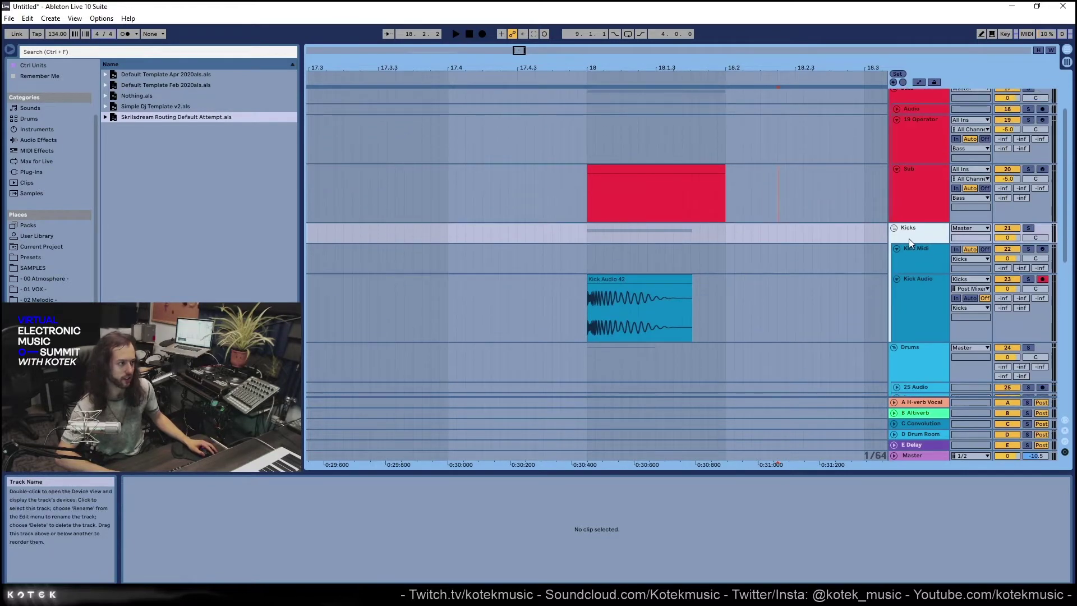
click(894, 227)
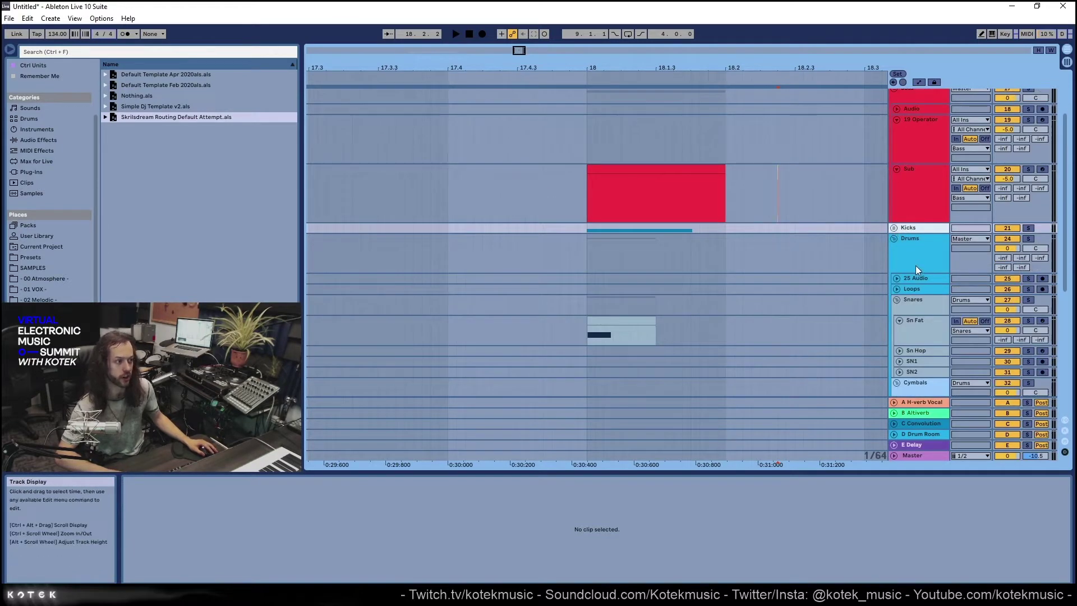
click(651, 334)
click(630, 305)
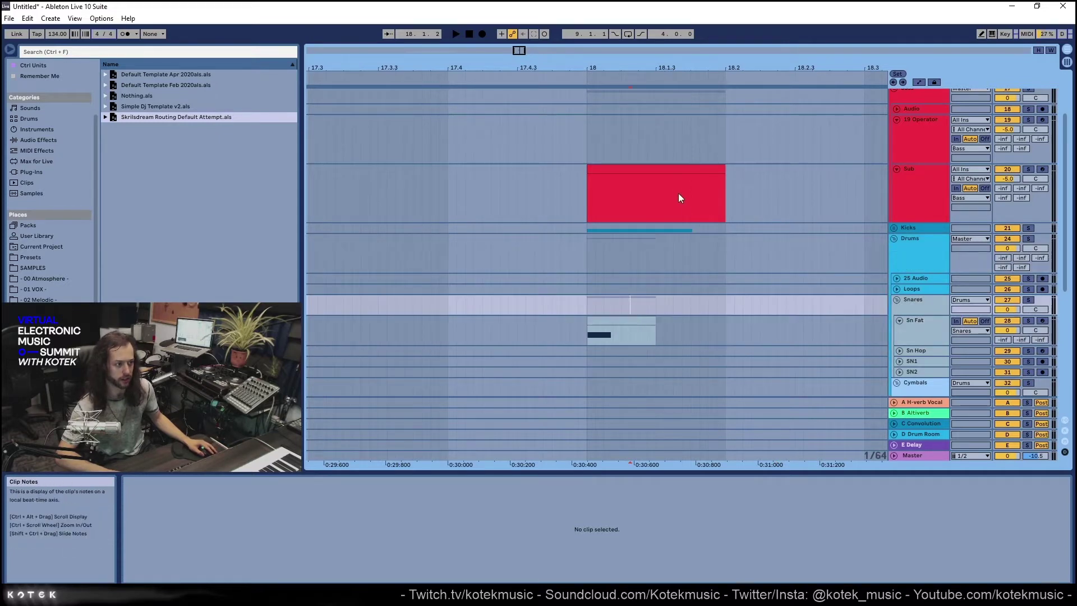
click(658, 205)
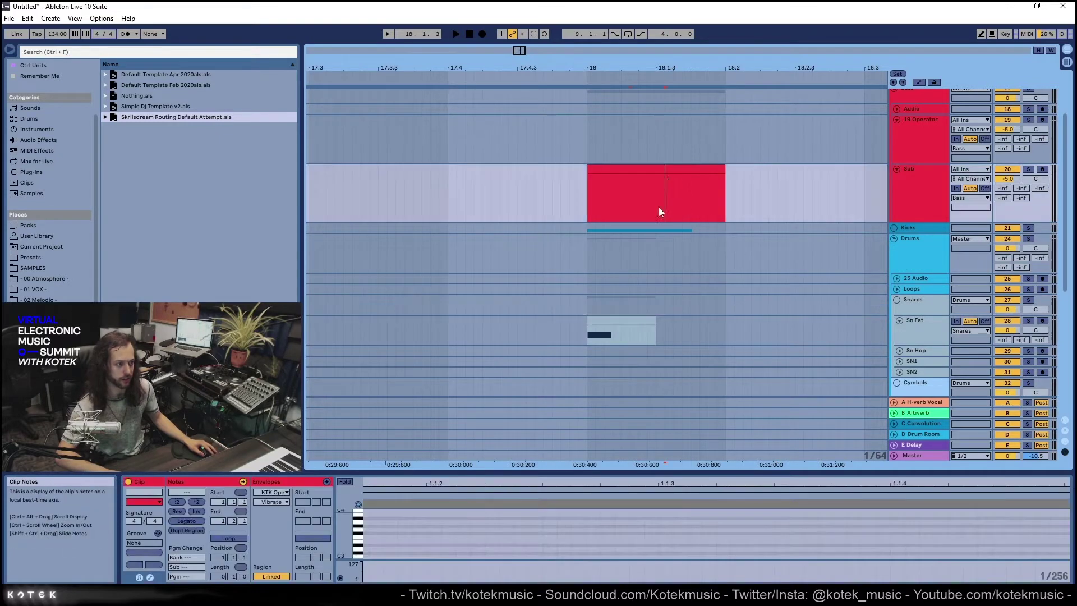
Unfold the Kicks group and examine the kick clip against the Sub and snare clips across the arrangement
click(893, 228)
scroll(561, 162, down, 3)
click(619, 171)
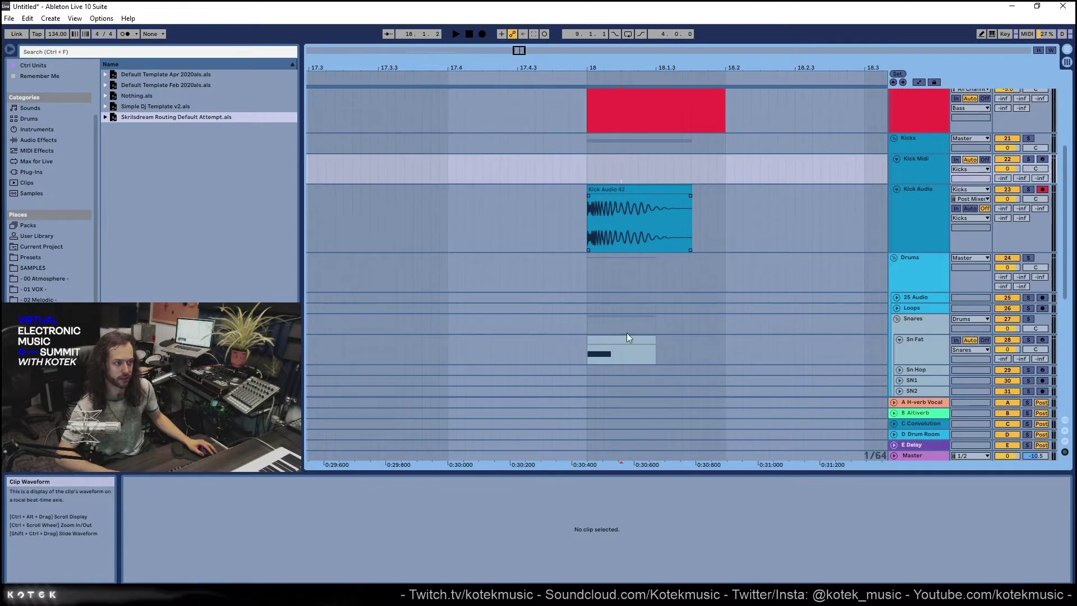
click(632, 326)
scroll(671, 263, down, 5)
click(605, 185)
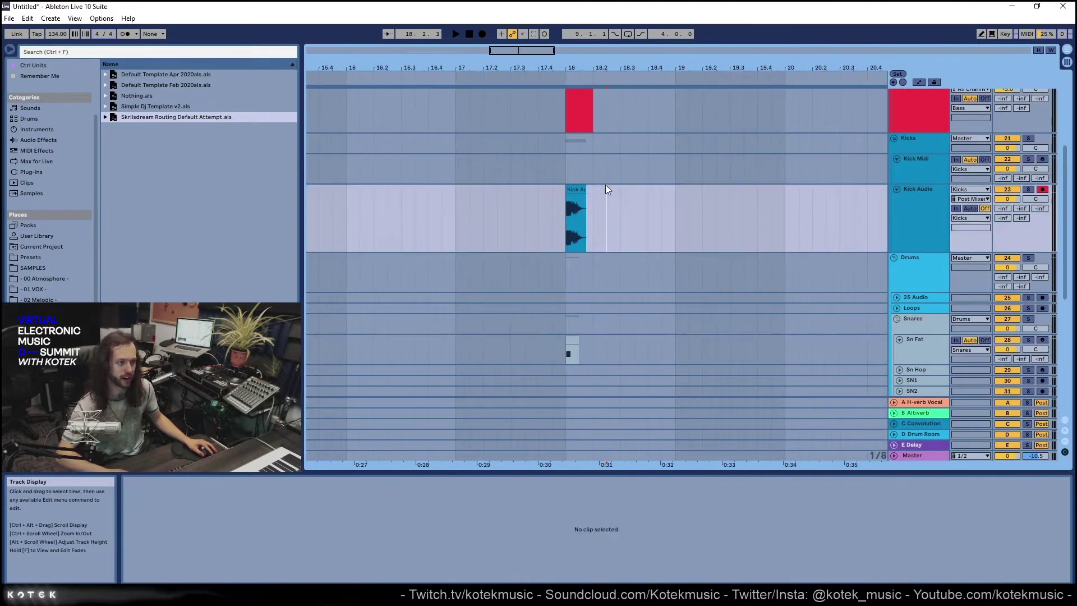
scroll(604, 184, up, 5)
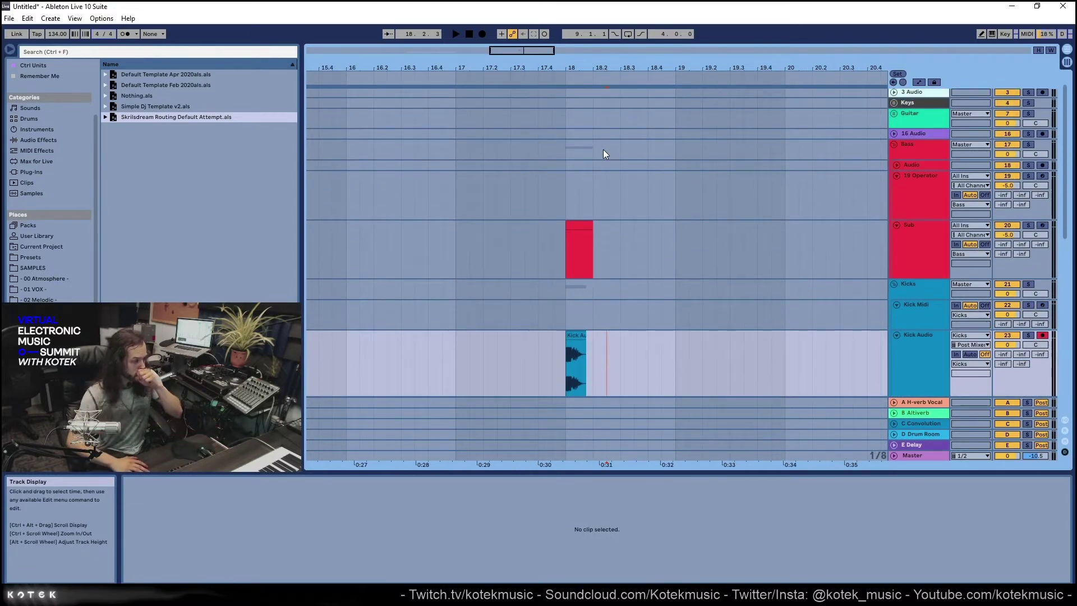
scroll(579, 237, down, 8)
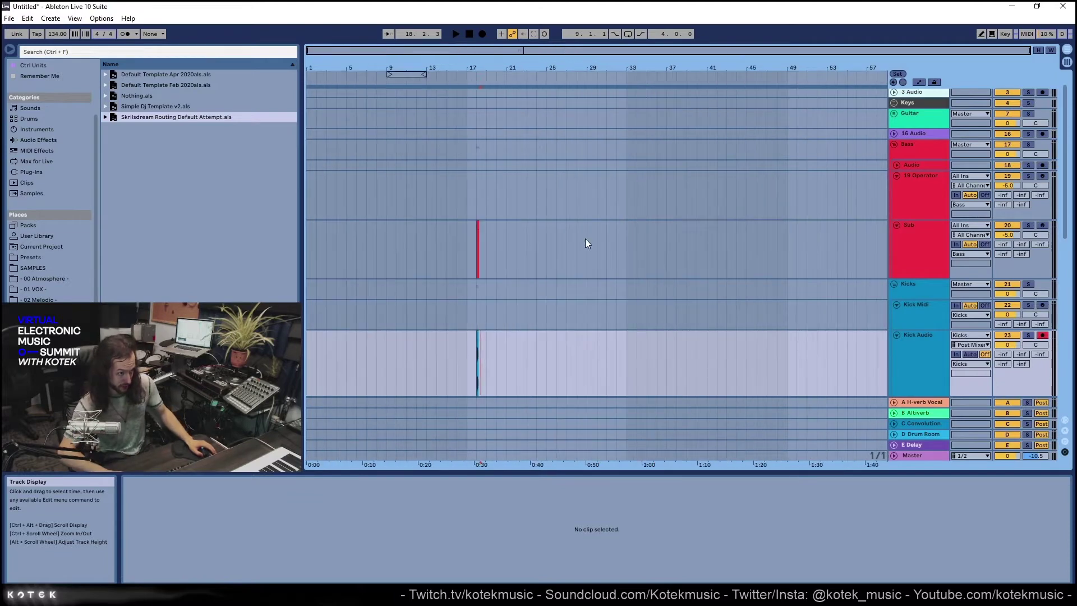
scroll(464, 250, down, 3)
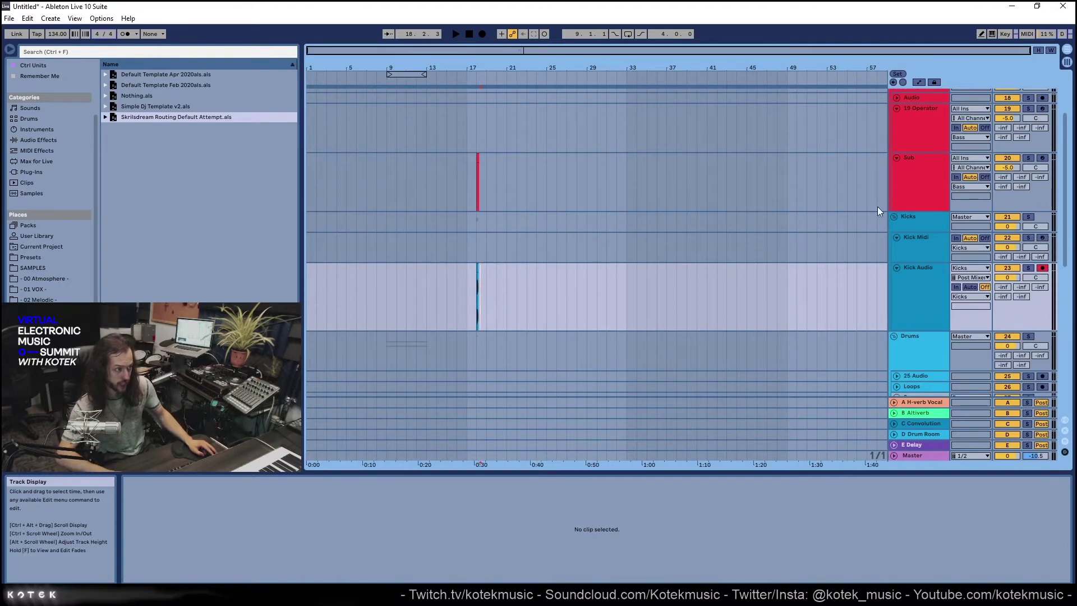
Fold the Kicks and Drums groups, and collapse the Sub and 19 Operator tracks
click(894, 216)
scroll(895, 231, up, 4)
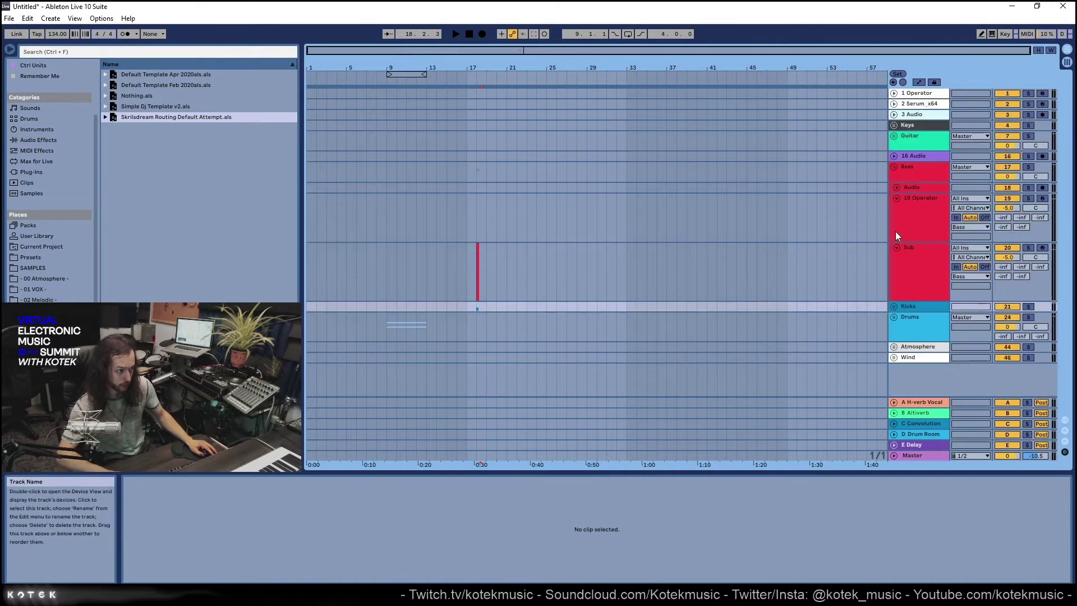
click(585, 283)
scroll(533, 267, up, 7)
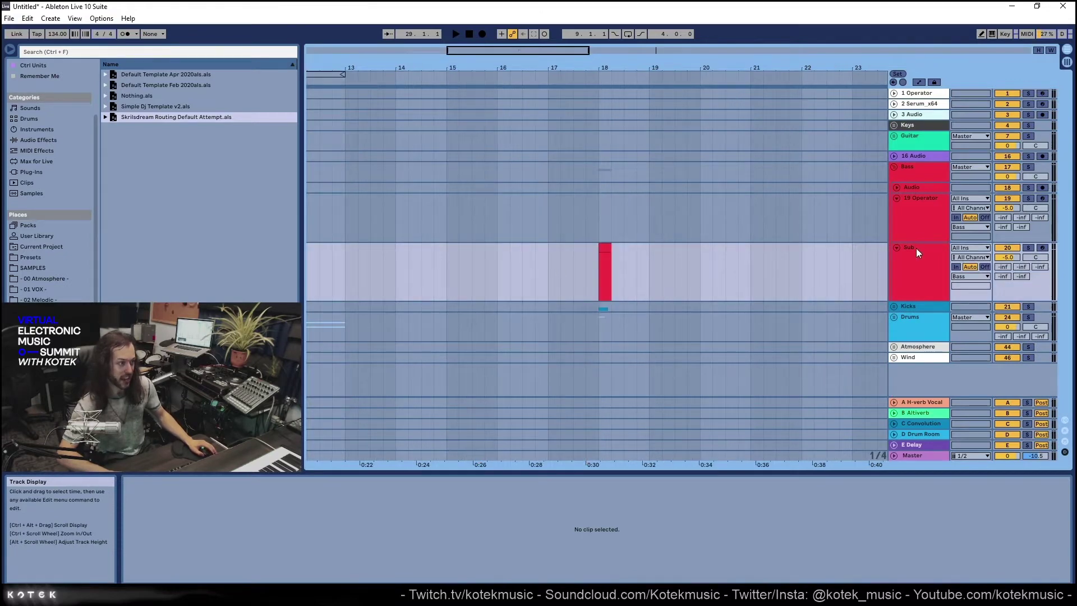
click(896, 247)
click(896, 198)
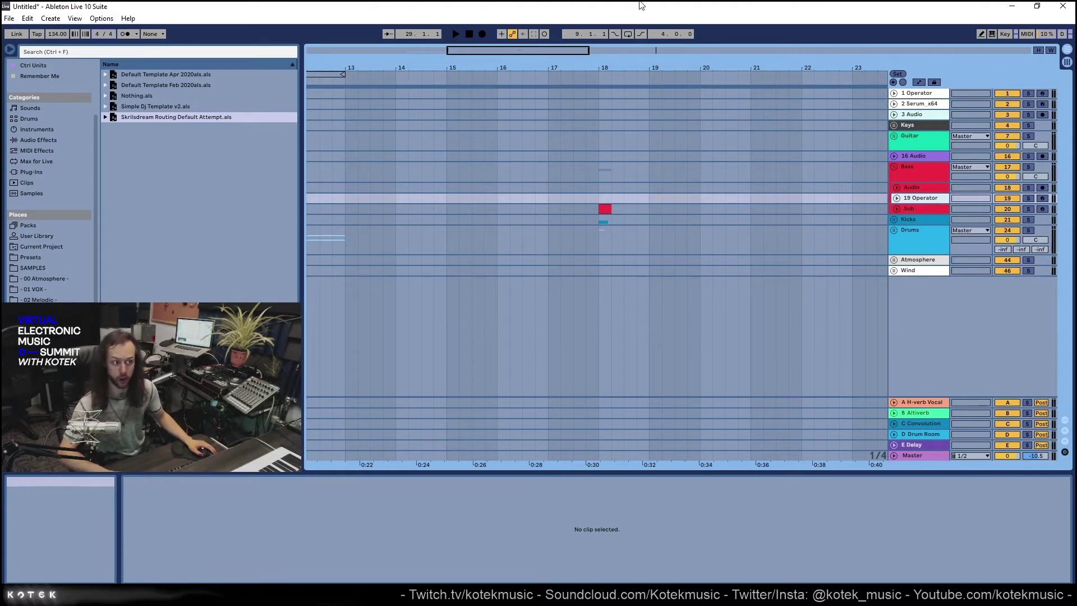
Compare the Sub clip with the folded Kicks and Drums groups by selecting the range around 18.1.1 across these tracks
click(905, 218)
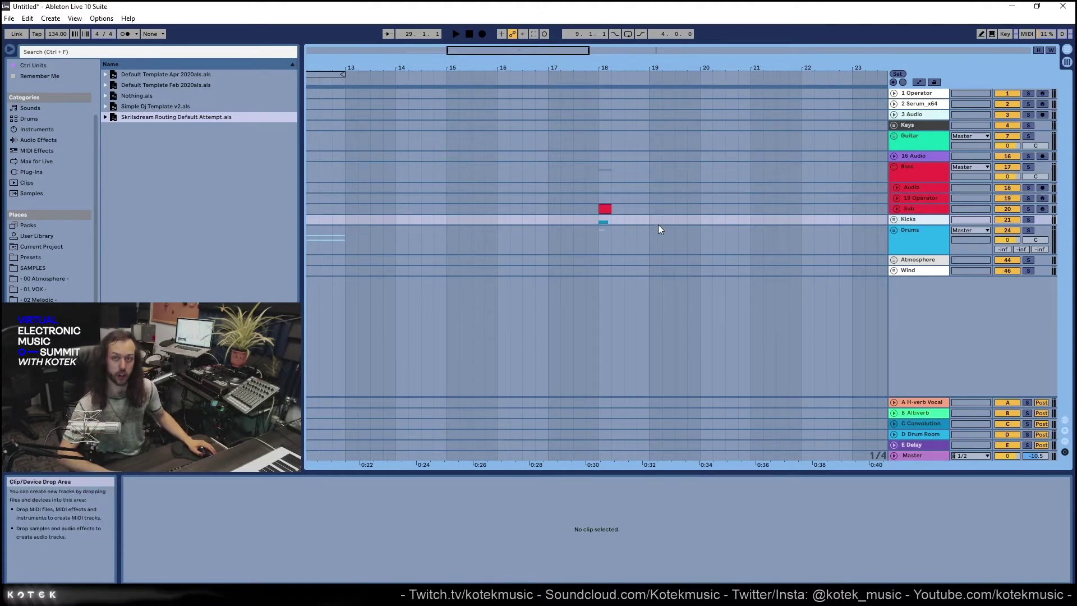
click(611, 219)
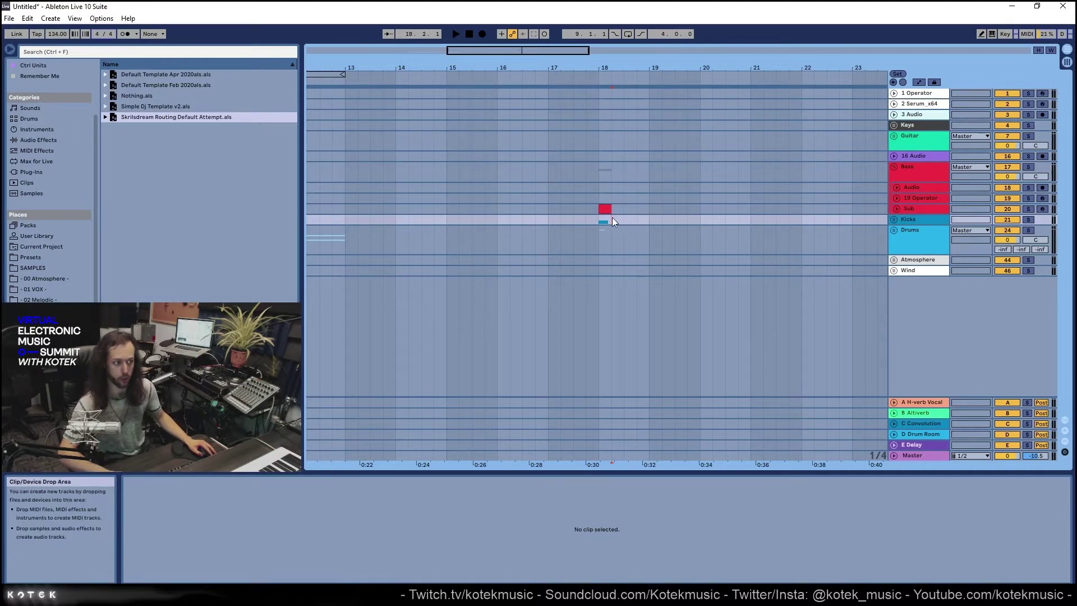
drag(592, 205, 630, 244)
click(604, 211)
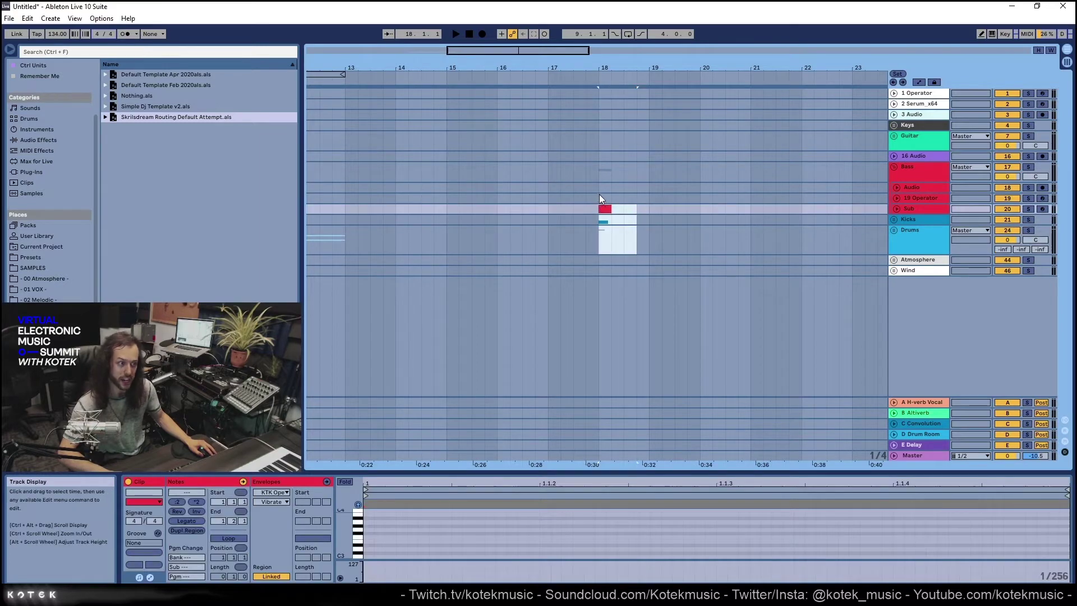
drag(600, 194, 610, 210)
click(629, 231)
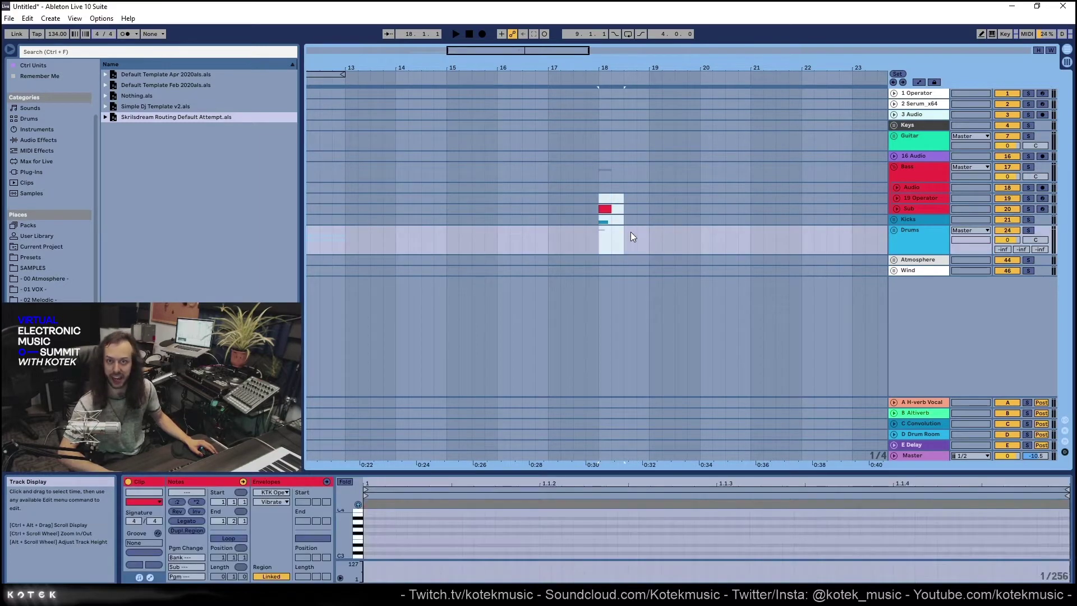
click(786, 174)
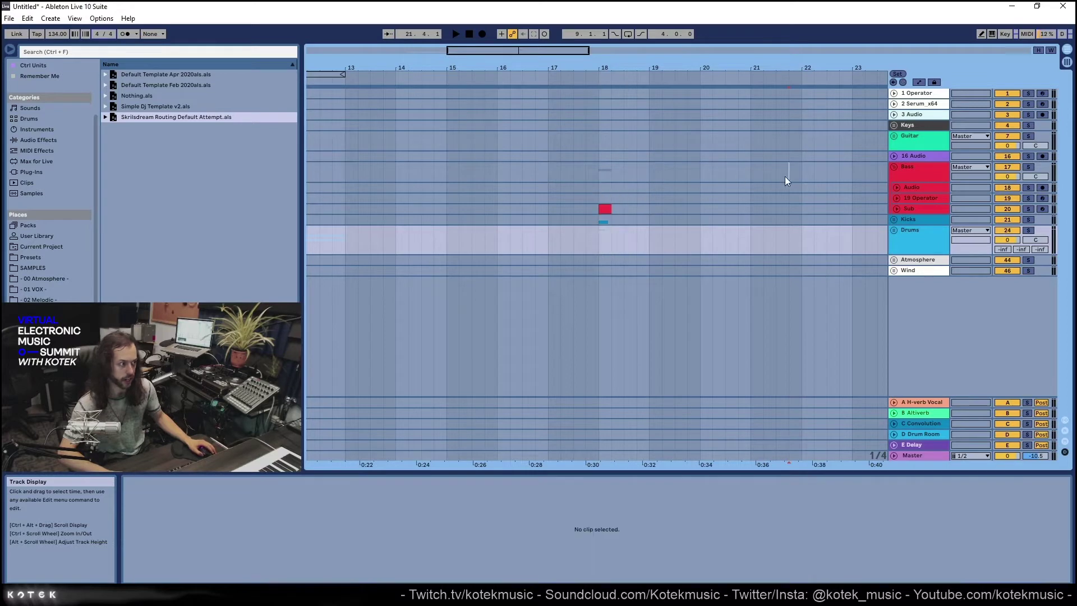
Unfold the 16 Audio resampling track and place the insertion marker in it at 20.1.1
click(600, 175)
click(913, 156)
click(893, 156)
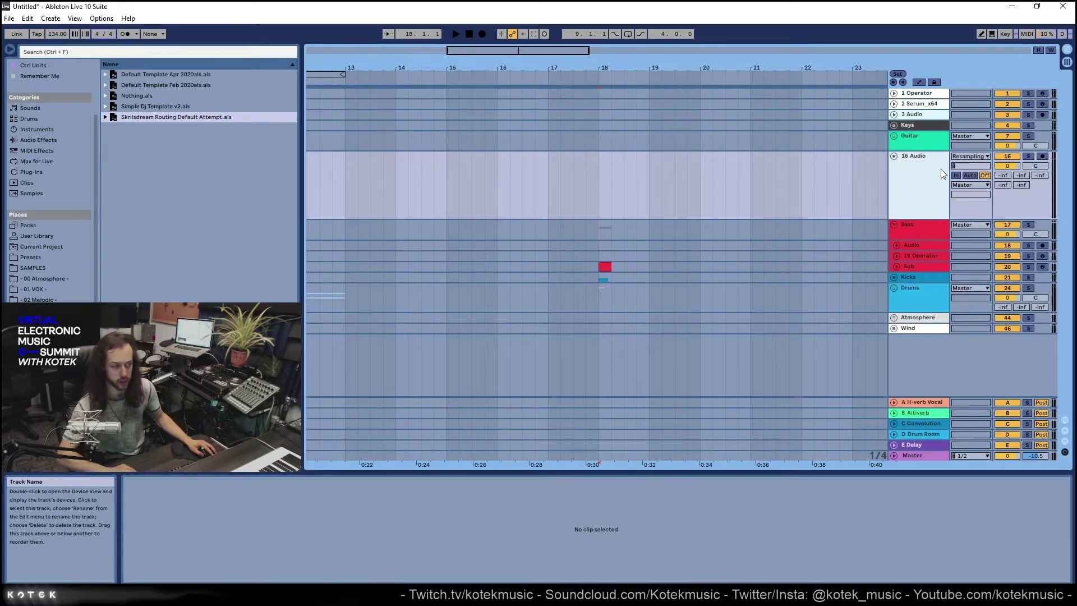
click(700, 207)
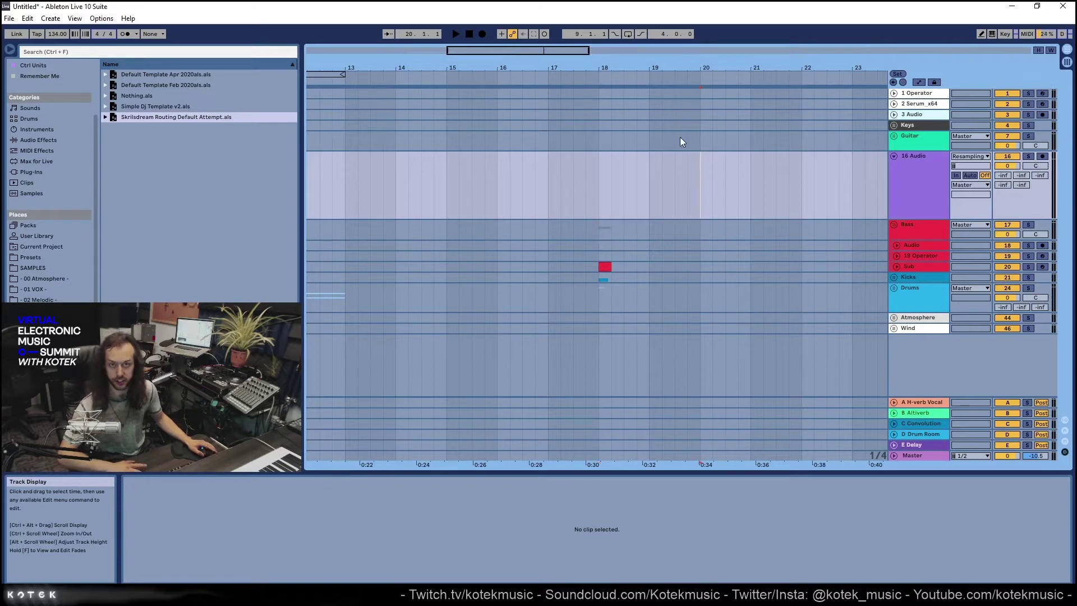
Examine the Distorted subgroup and its effect devices inside the Guitar group, and fold the Guitar group again
click(908, 137)
click(894, 135)
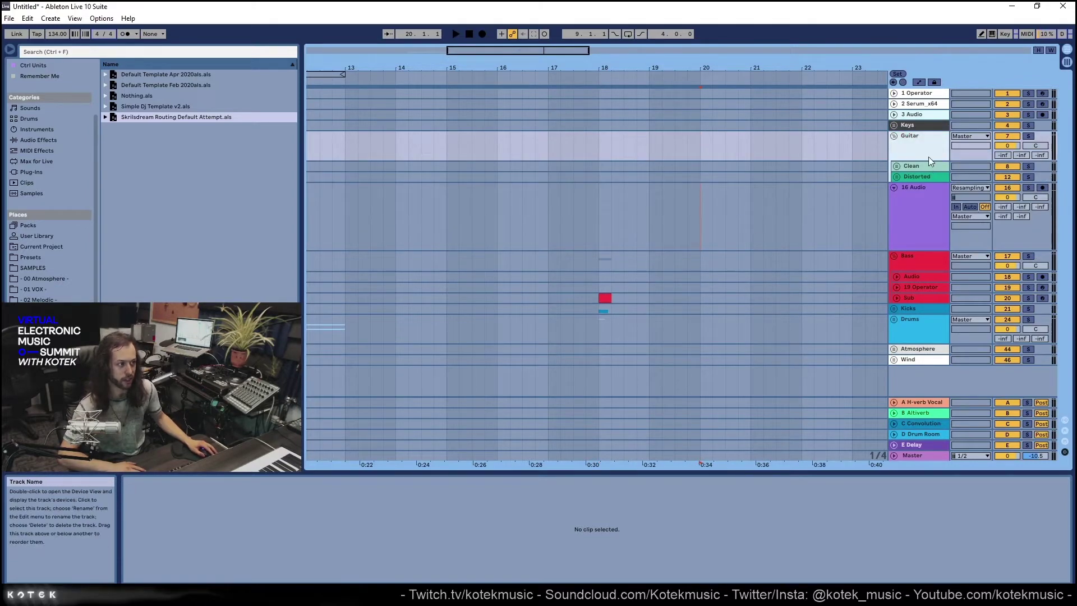
click(903, 176)
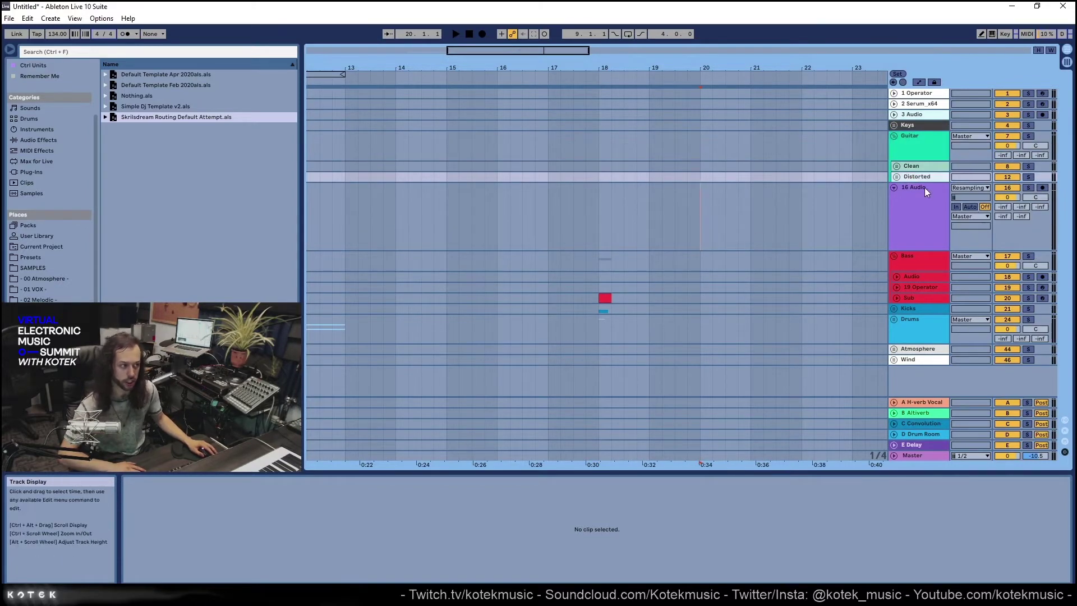
click(896, 177)
double_click(914, 177)
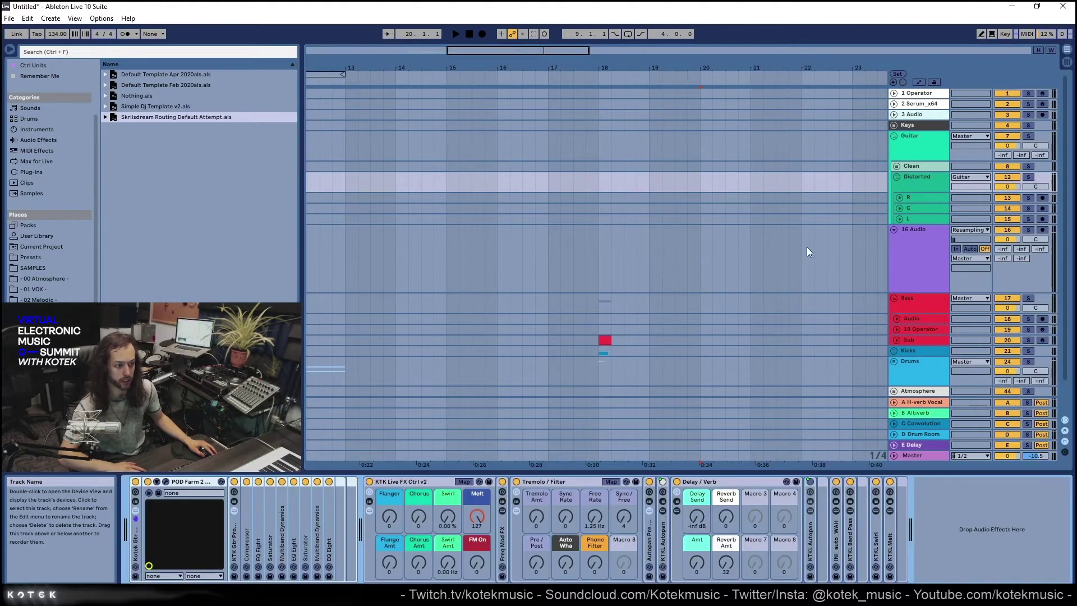
click(924, 157)
click(922, 164)
click(922, 153)
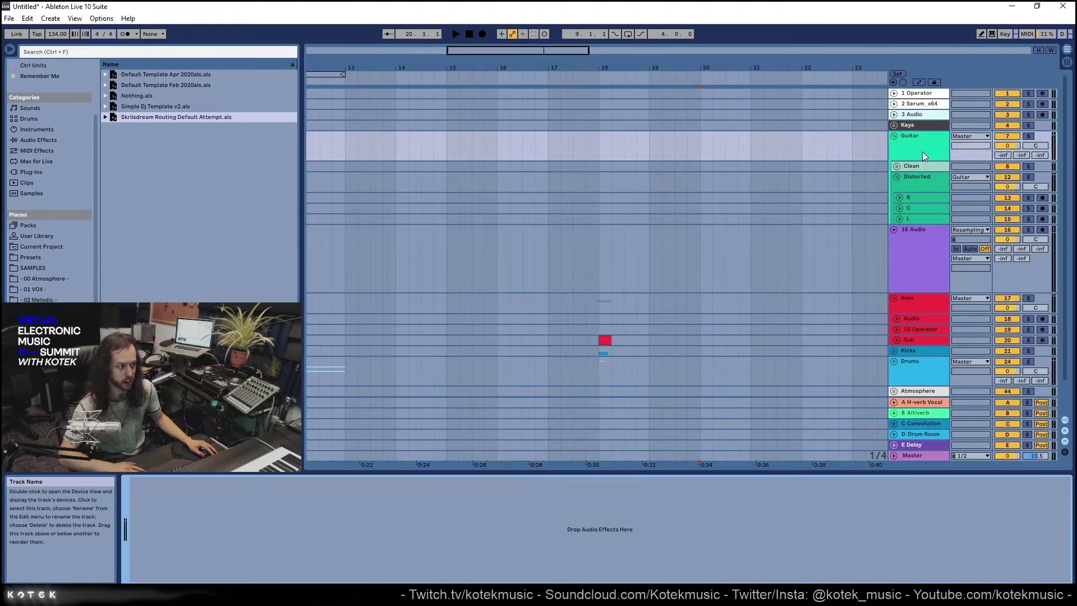
click(894, 135)
Unfold the Keys group and show the instrument and effect devices of its Keys track
click(894, 125)
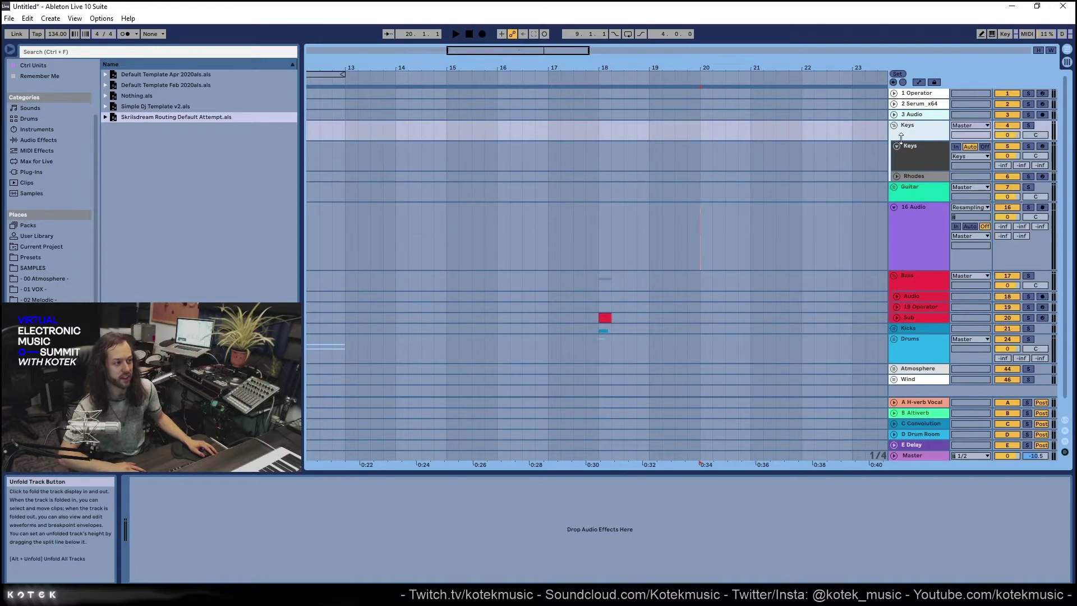
click(914, 163)
scroll(795, 146, down, 1)
click(801, 145)
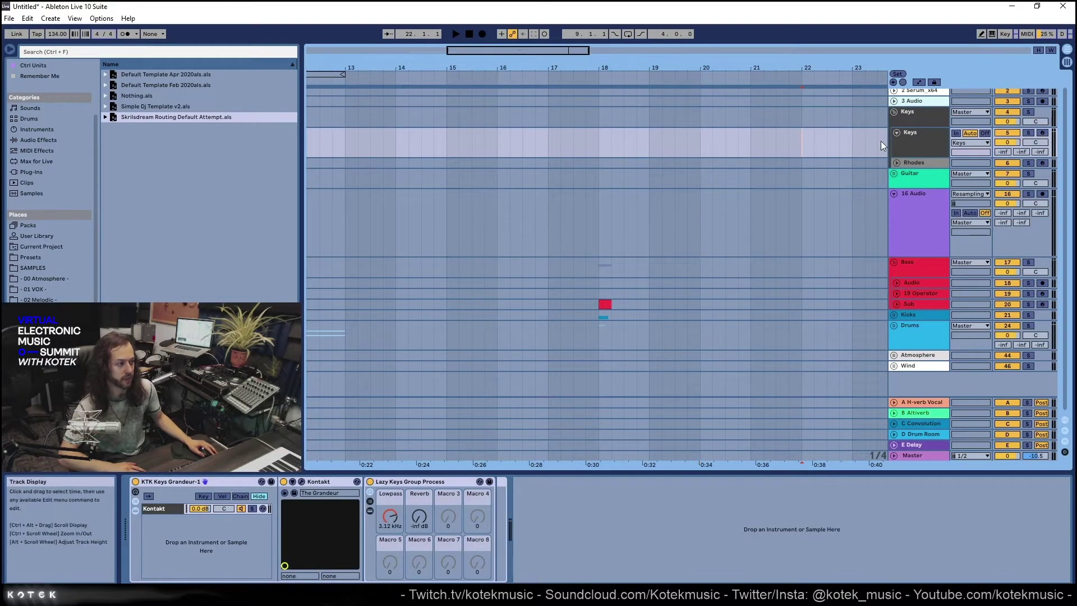
scroll(877, 146, up, 1)
scroll(823, 168, down, 1)
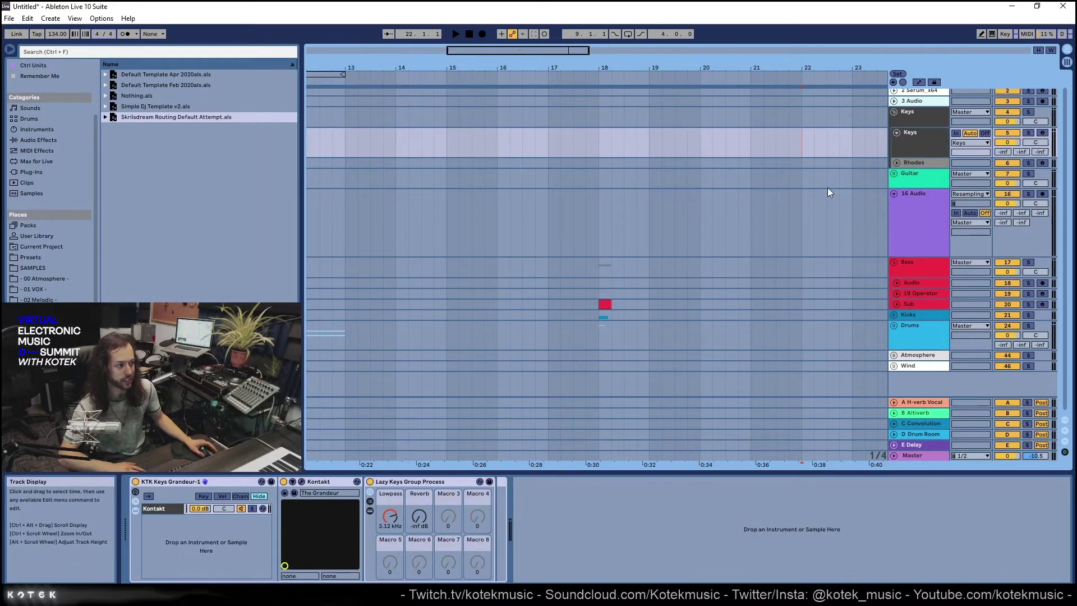
Review the devices of the 19 Operator, Sub and Bass tracks, and fold the Bass group
click(594, 294)
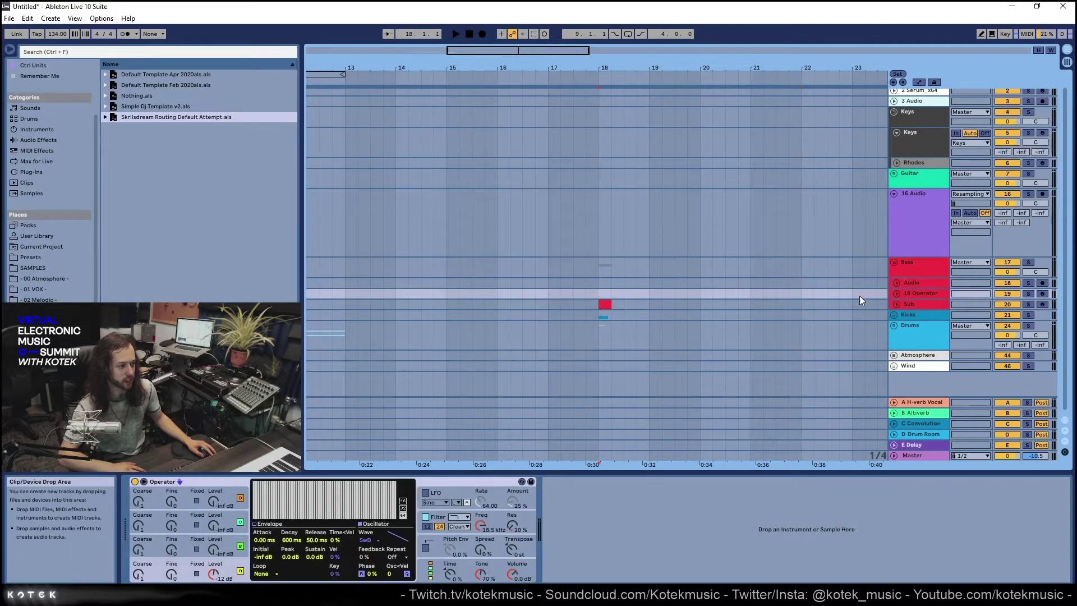
click(903, 302)
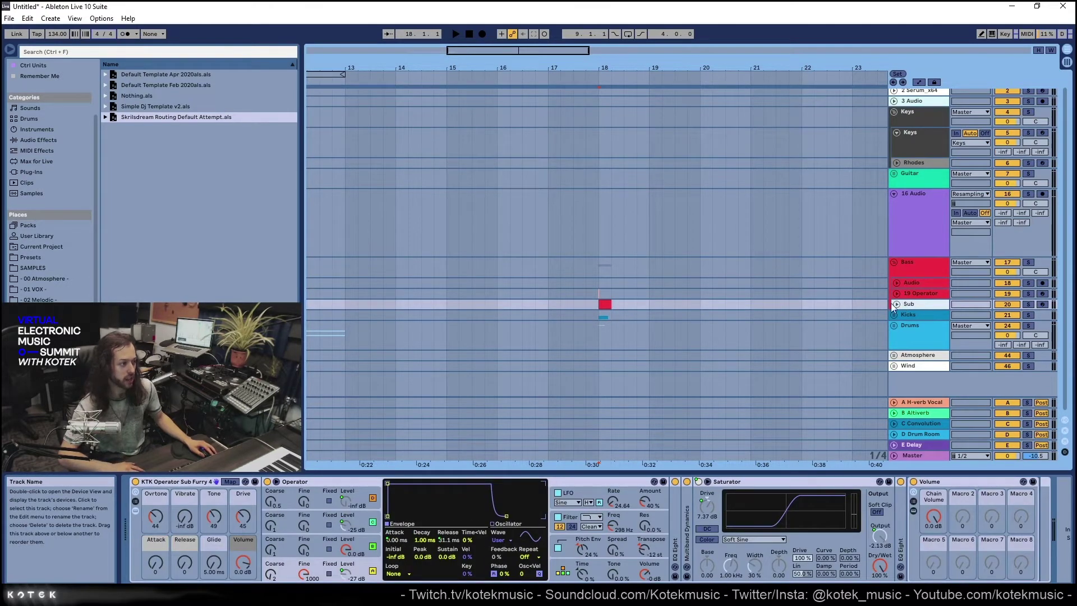
click(914, 294)
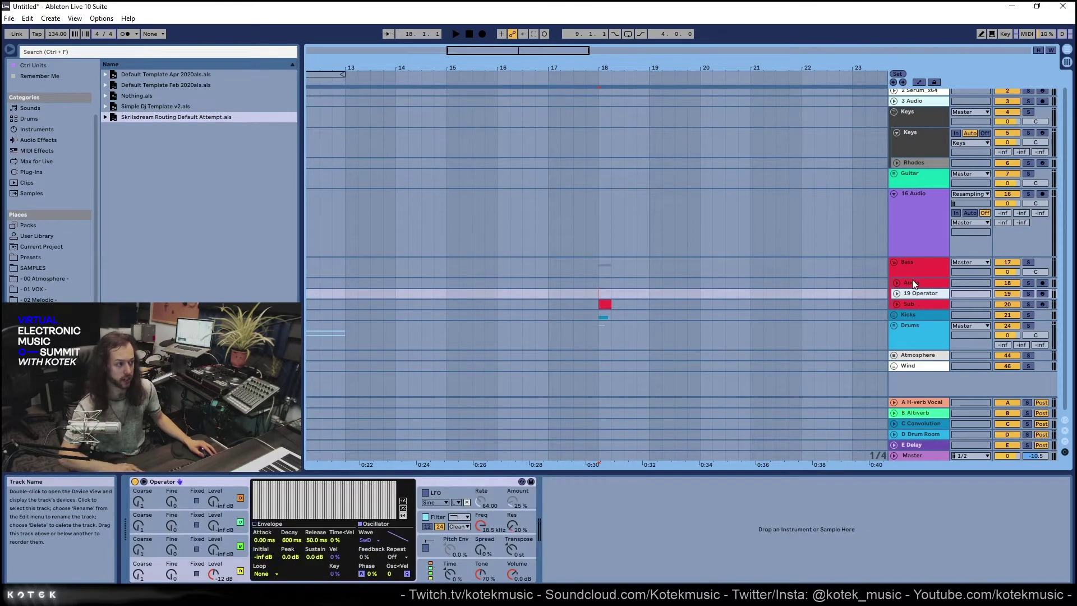
click(905, 284)
click(900, 267)
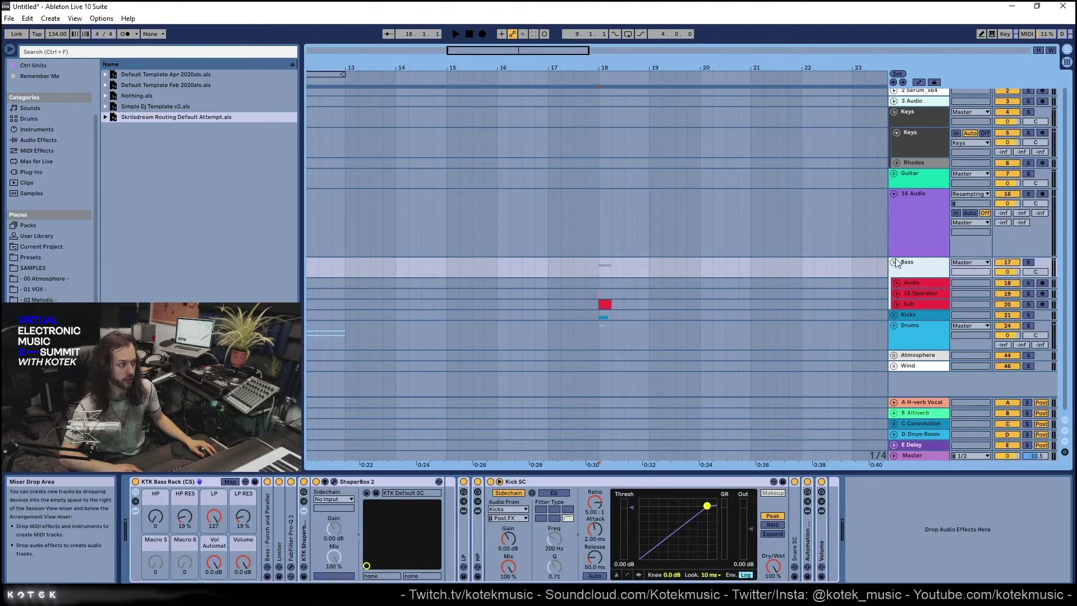
click(893, 261)
Place the insertion marker at 18.1.1 on the Keys track, and turn solo for the 1 Operator track on and off
click(915, 147)
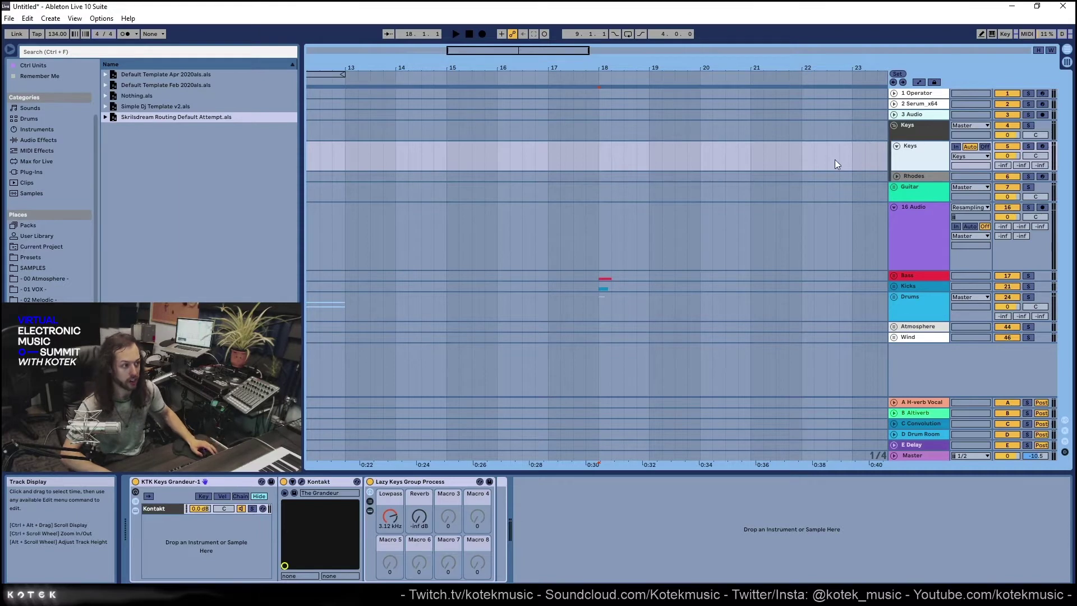
click(598, 153)
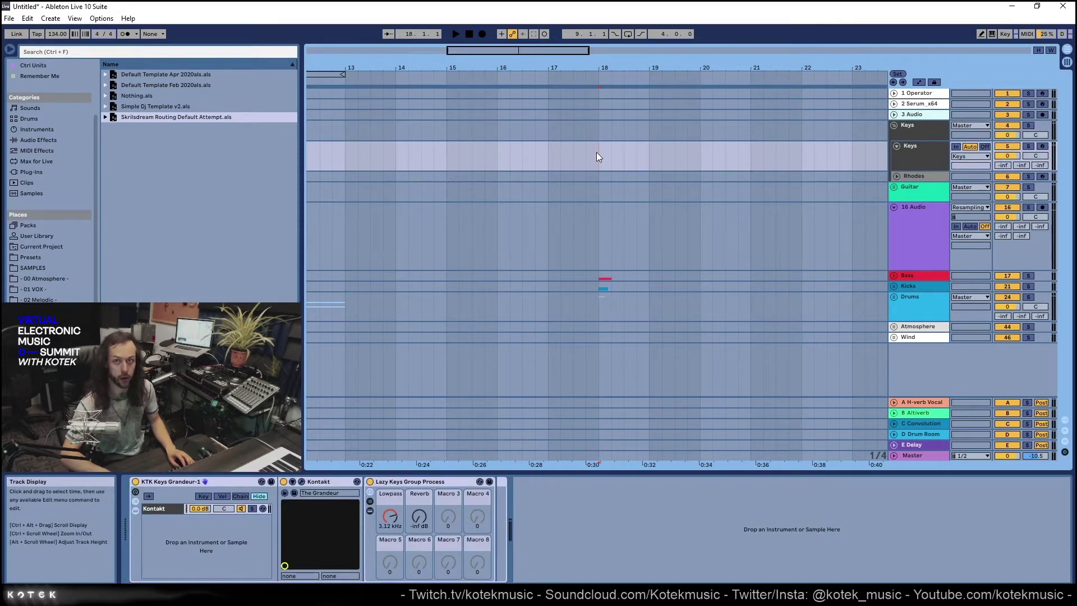
key(s)
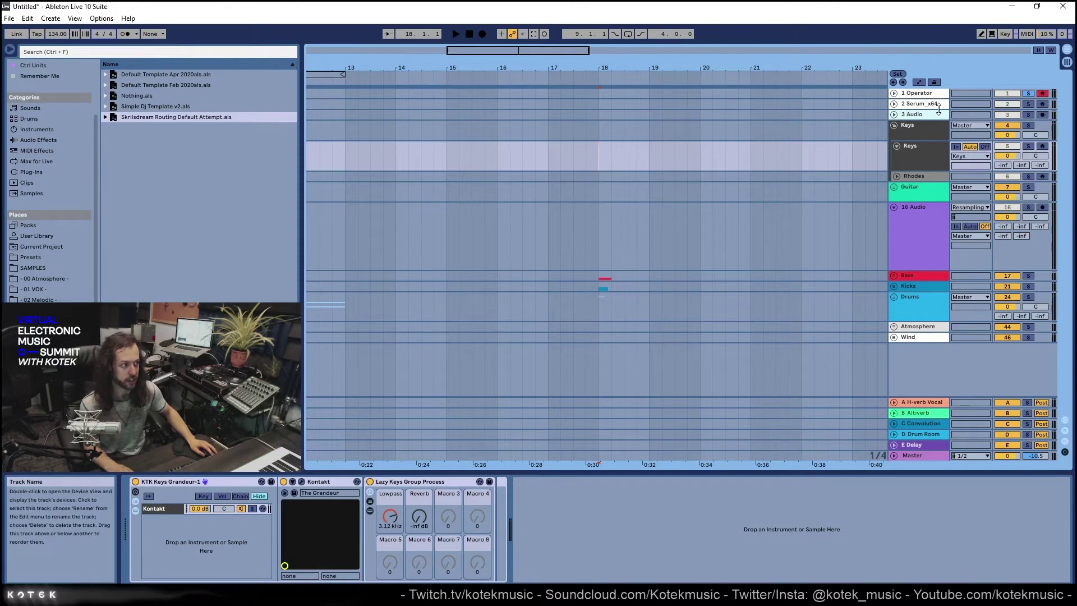
click(1022, 94)
click(926, 114)
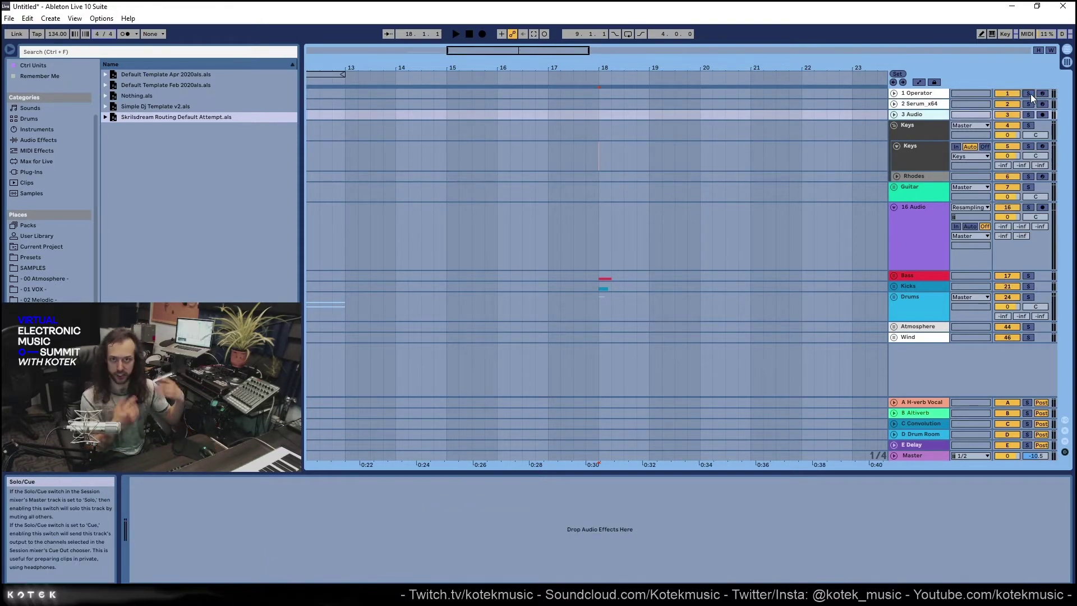
key(Up)
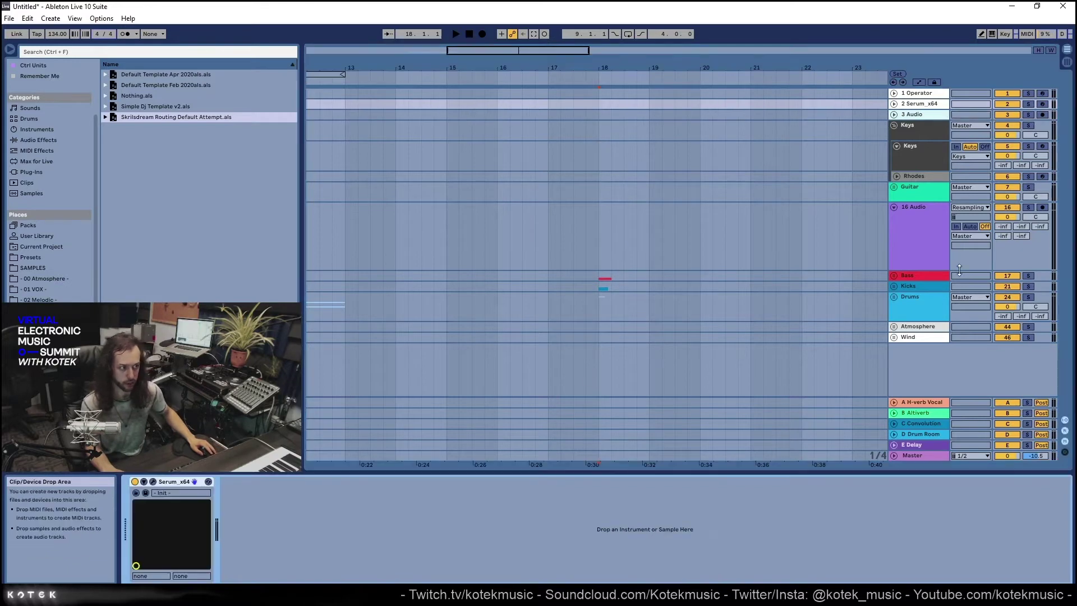
Select the range from 17.4.1 to bar 19 on the 16 Audio track, and place the insertion marker at 18.2.1
click(919, 235)
click(914, 160)
drag(585, 230, 651, 224)
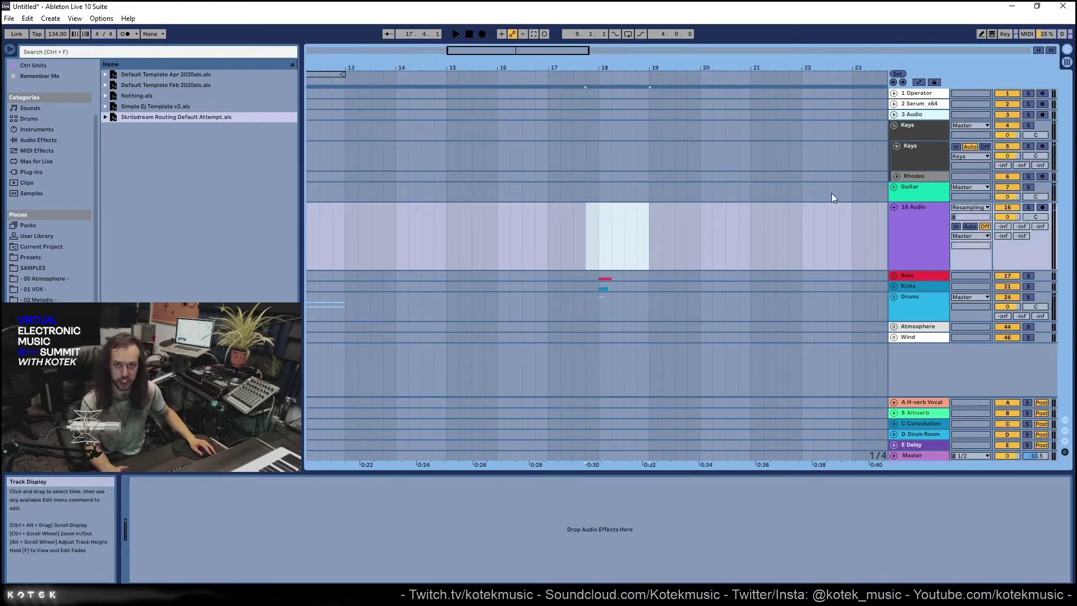
key(Up)
click(611, 233)
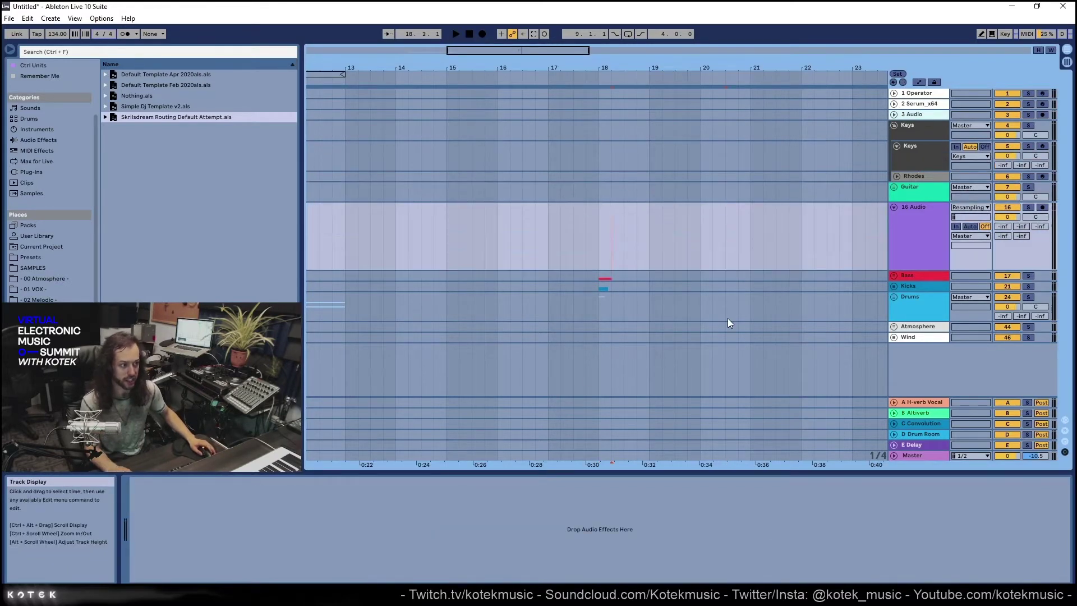
scroll(622, 304, right, 2)
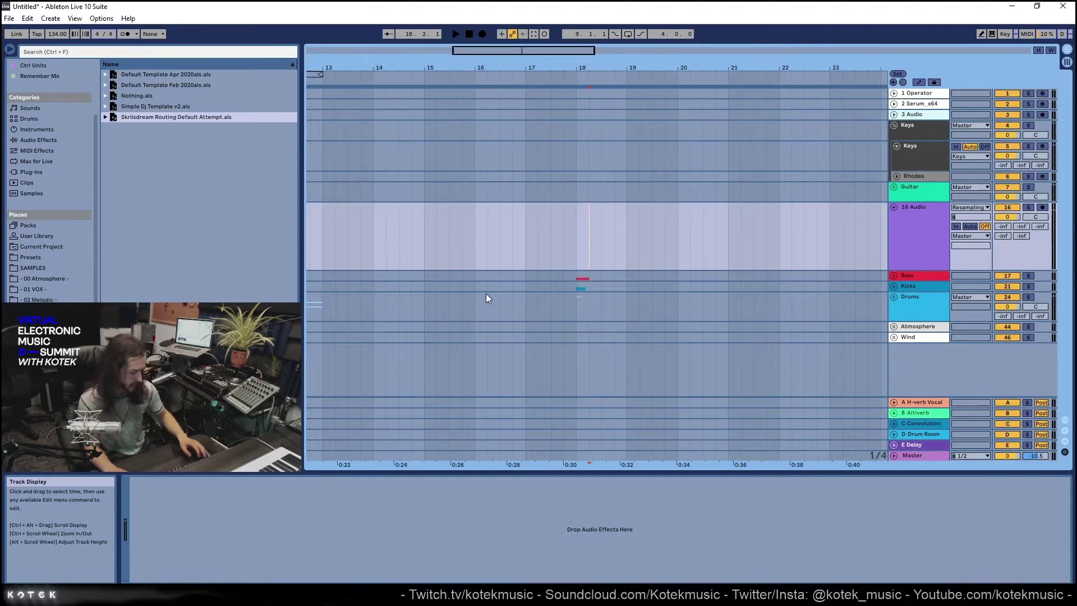
Unfold the Kicks group and record a short take onto the armed Kick Audio track from 18.1.1
click(894, 287)
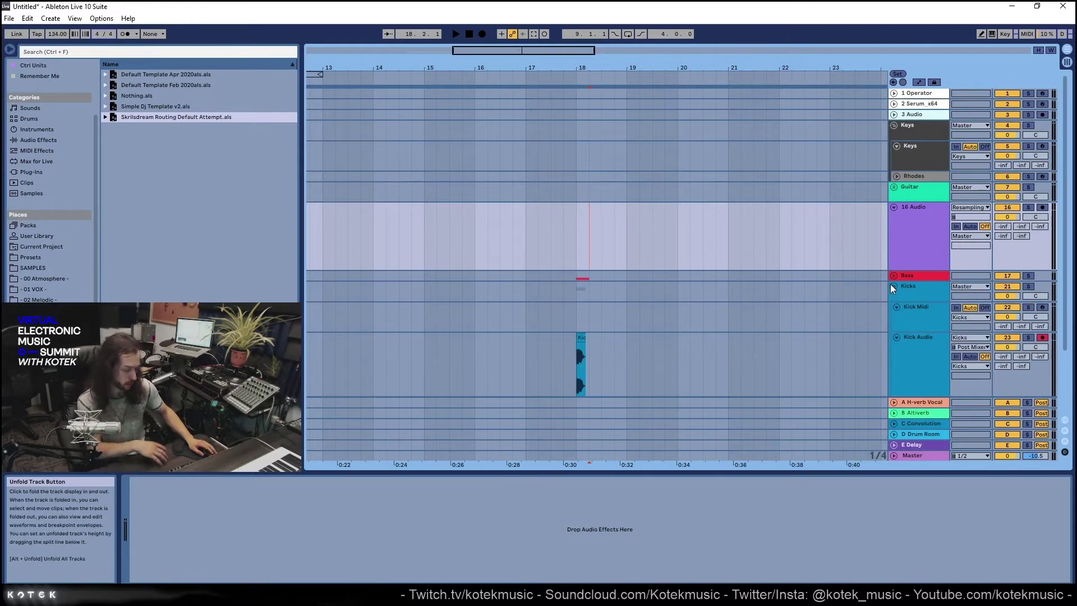
scroll(547, 194, down, 1)
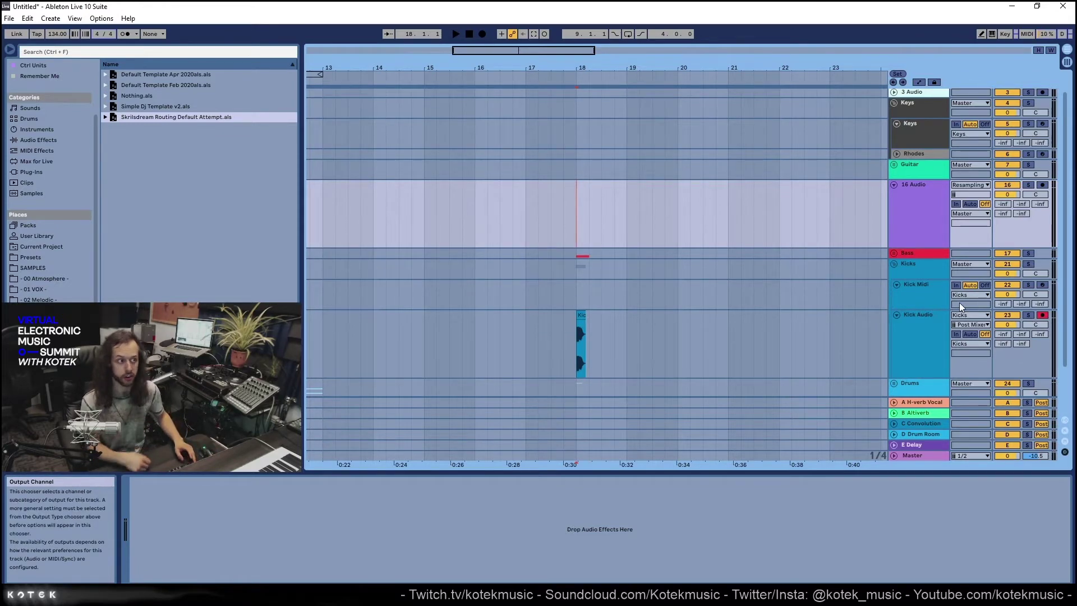
key(F9)
key(space)
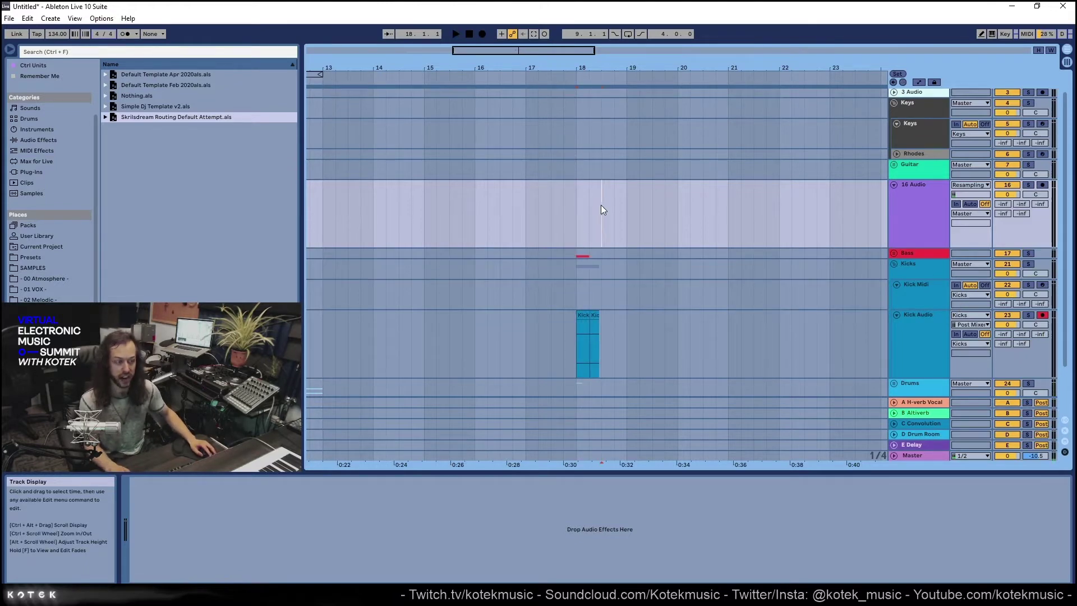
Check the Kick Audio clips against positions 18.1.1 and 18.2.1 marked on the 16 Audio track
click(554, 191)
click(577, 187)
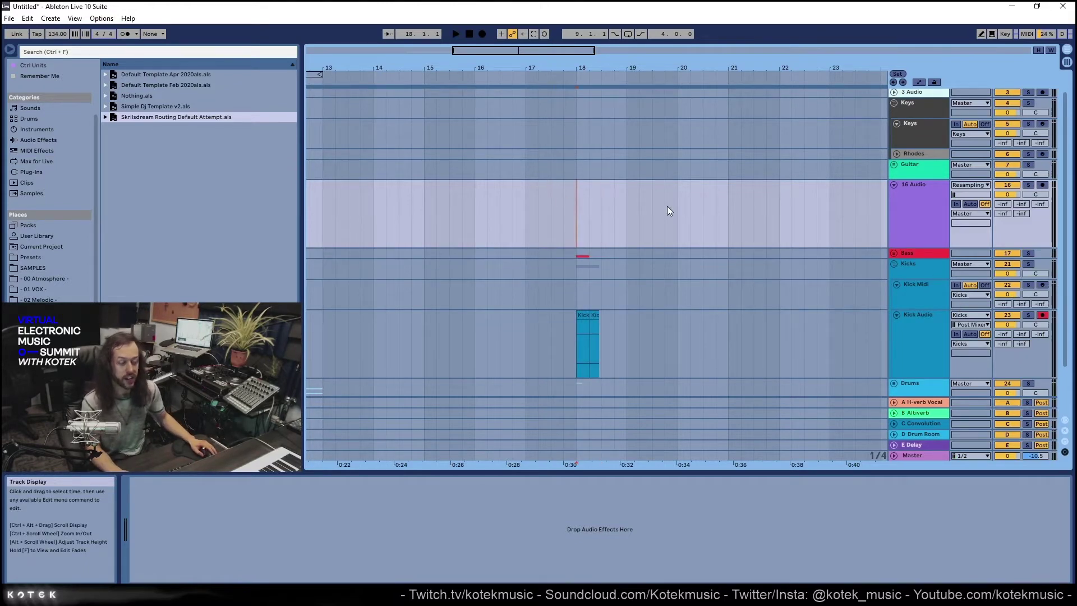
click(589, 183)
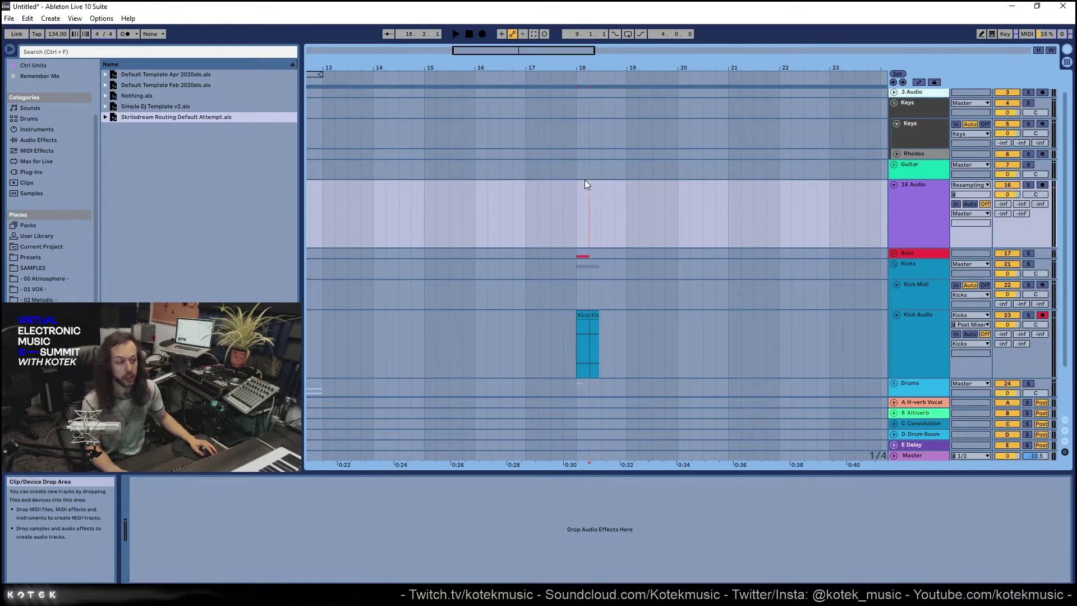
click(665, 213)
Examine the Kicks group over the whole arrangement along with the instrument rack on its Kick Midi track
click(888, 277)
ctrl+scroll(708, 277, down, 5)
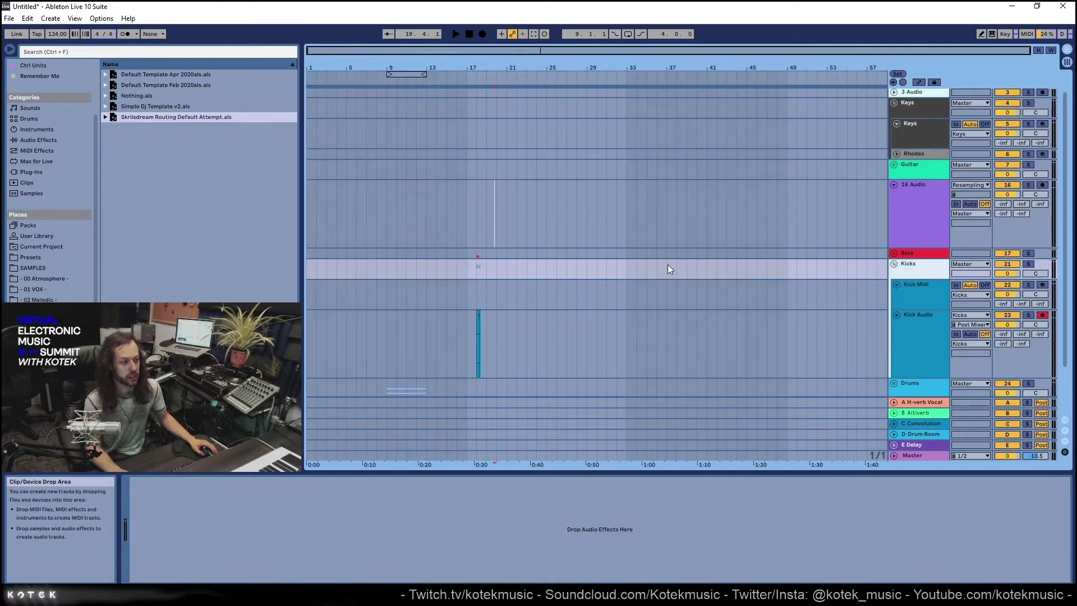
scroll(779, 265, down, 1)
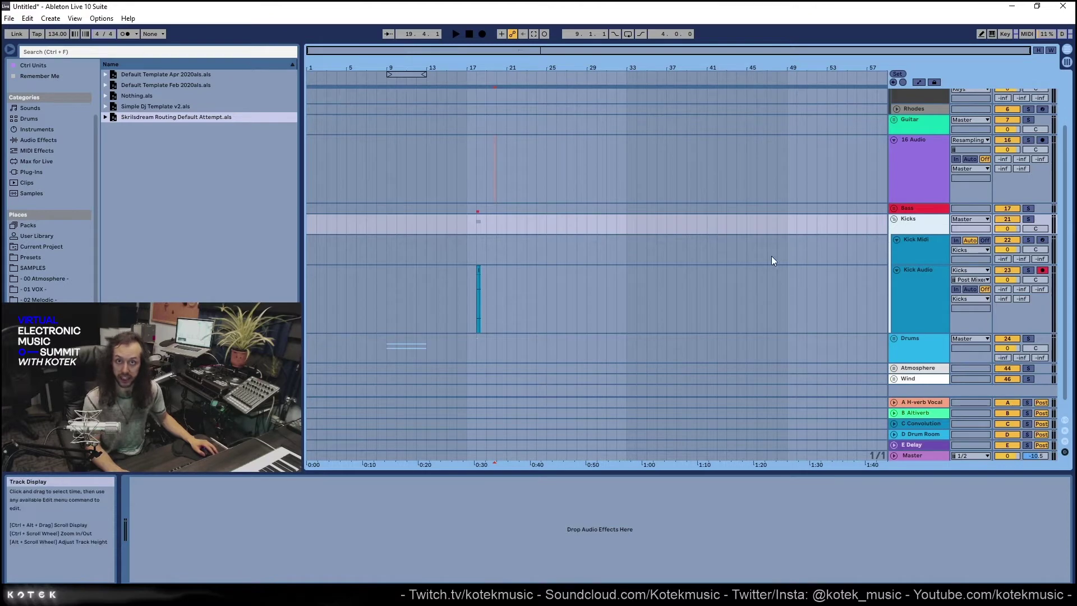
click(520, 253)
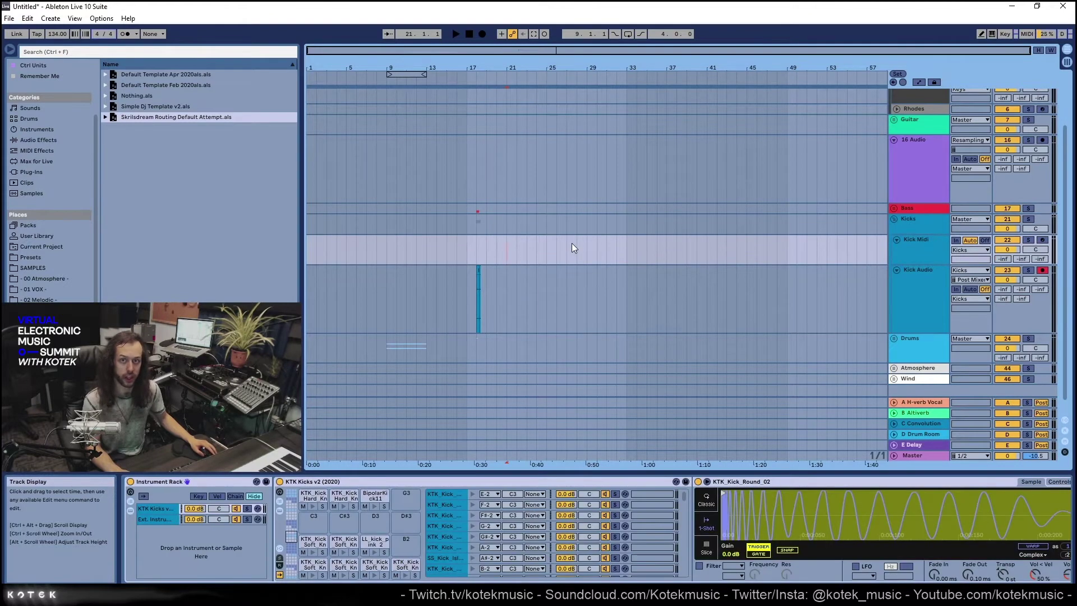
click(910, 226)
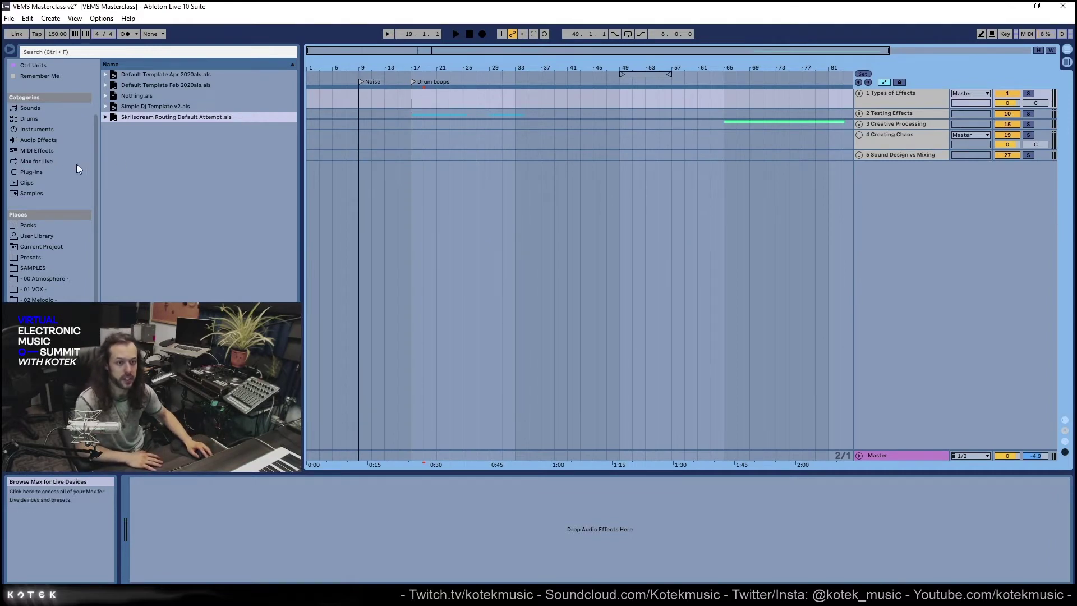
Show the Audio Effects category in the browser and place the insertion marker at 17.1.1 on the 1 Types of Effects group
click(58, 139)
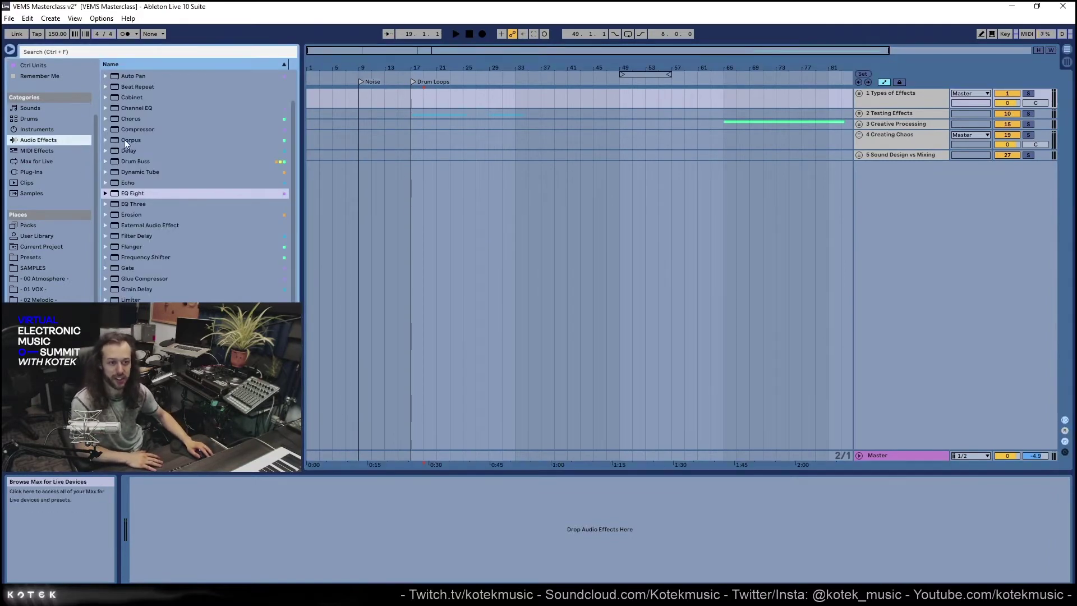
click(68, 131)
click(59, 140)
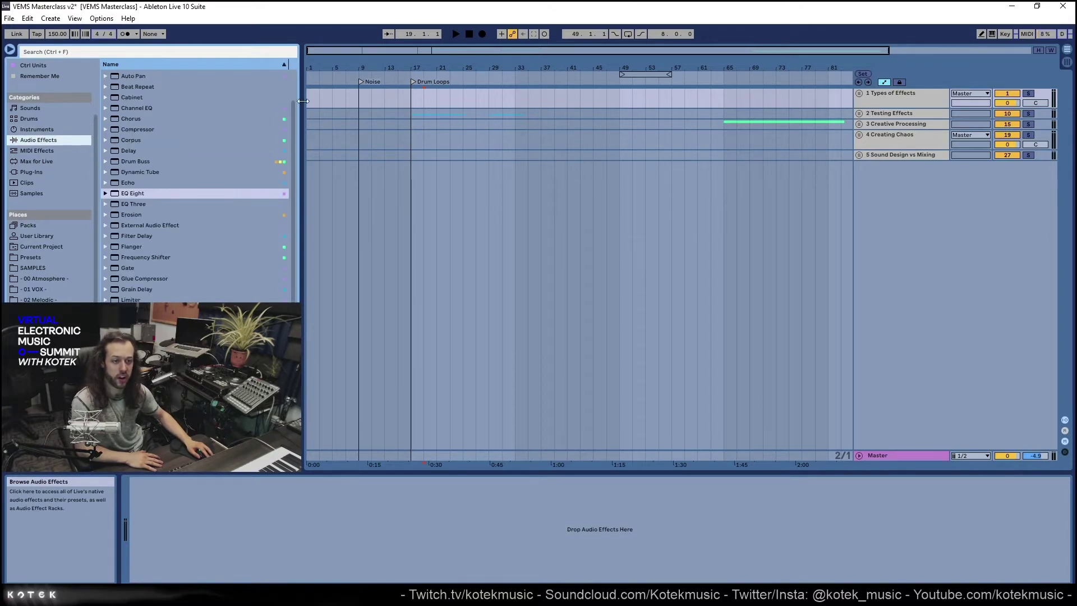
click(411, 105)
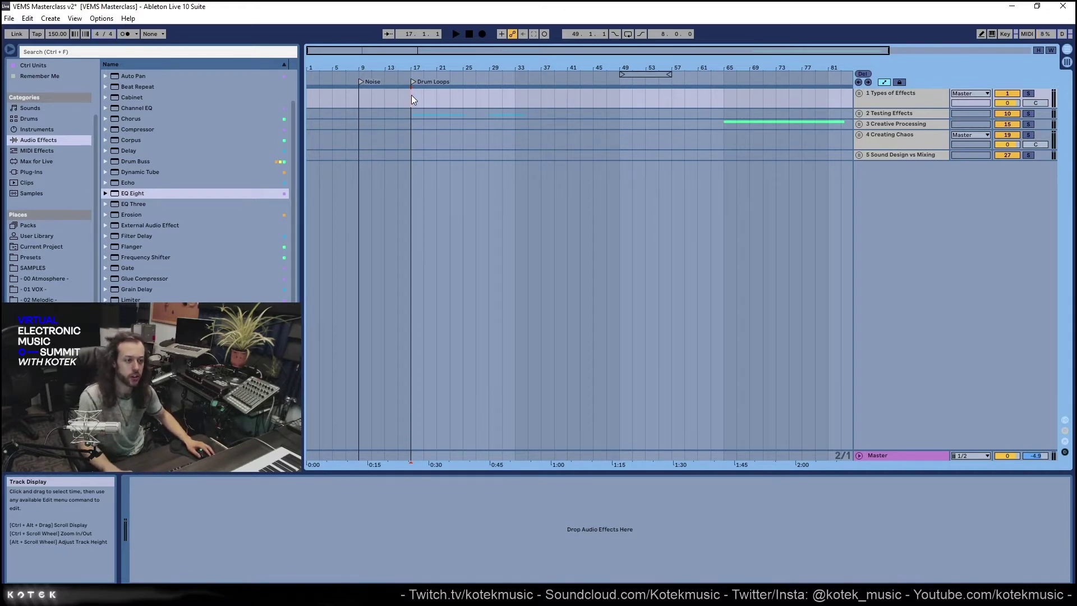
click(385, 97)
click(408, 96)
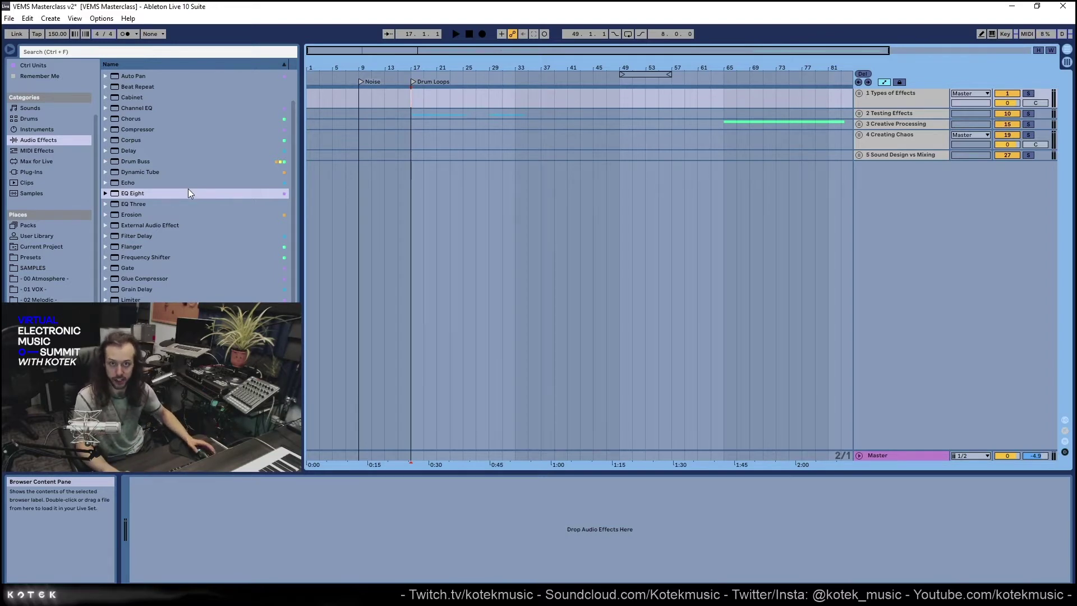
Browse the Instruments category from Analog to Collision, checking Collision's preset folders before collapsing them
click(41, 128)
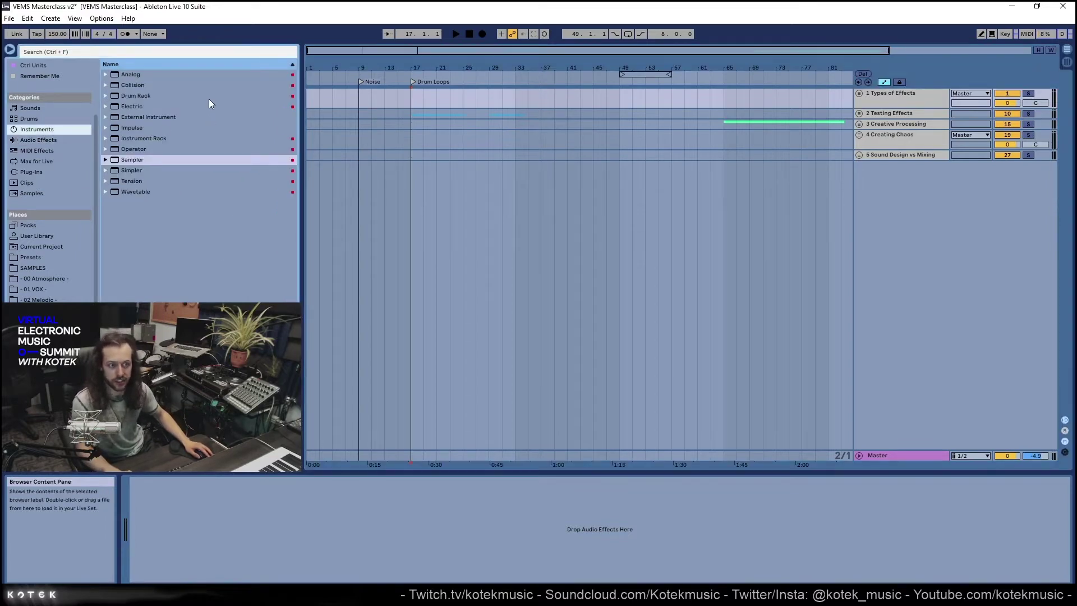
click(199, 75)
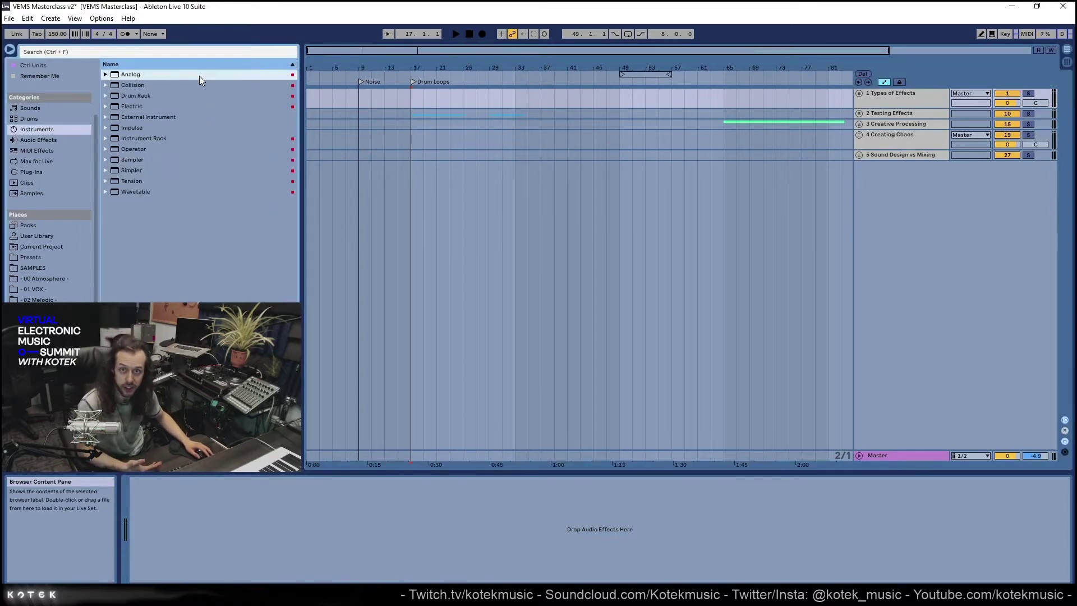
click(177, 89)
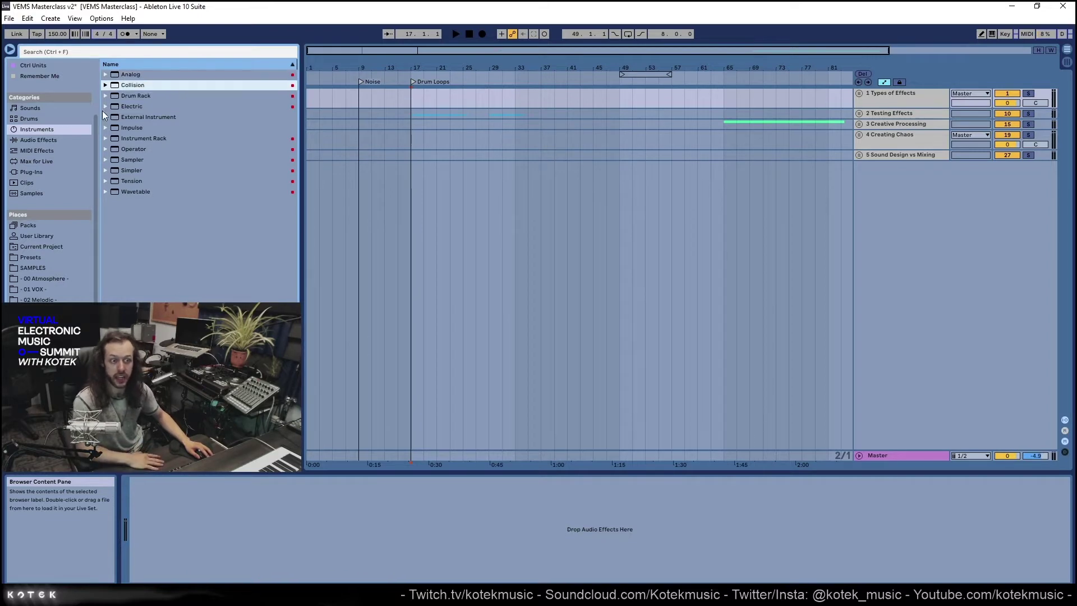
click(106, 85)
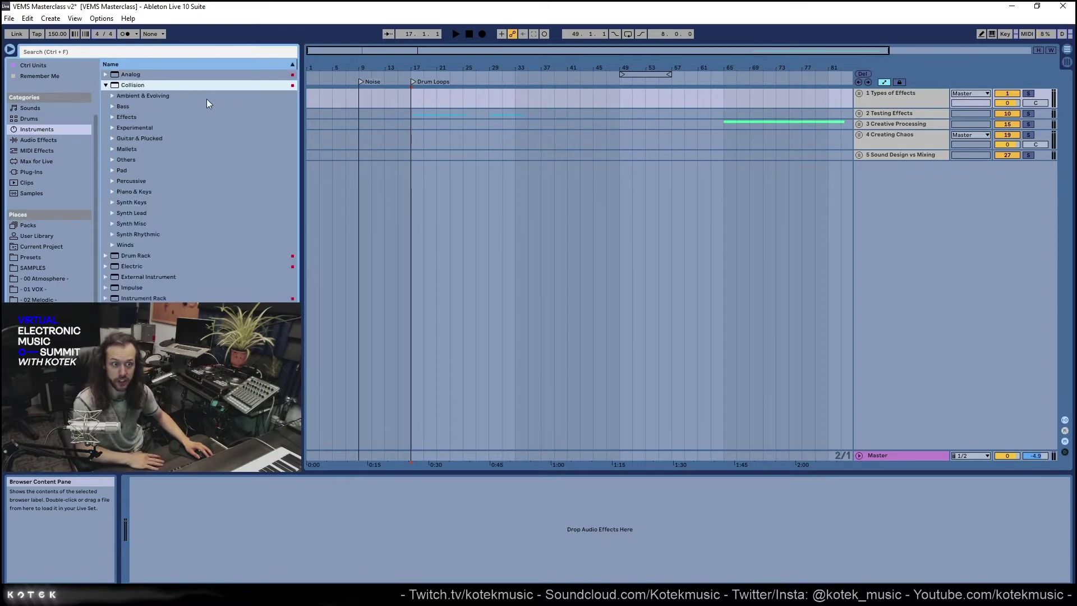
click(106, 85)
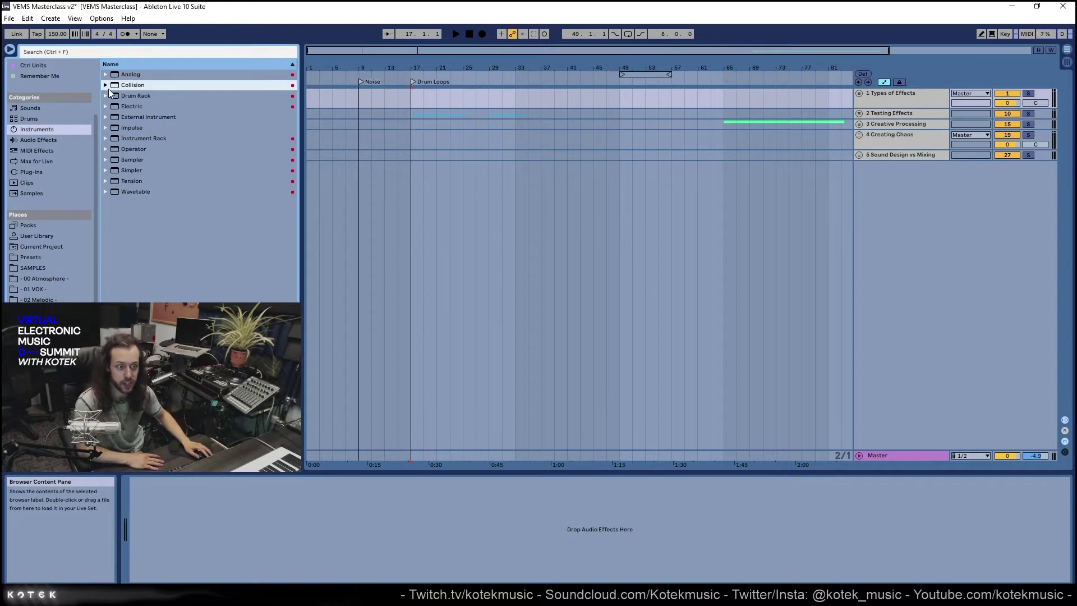
Go through the remaining stock instruments from Drum Rack down to Wavetable and return to Operator
click(126, 97)
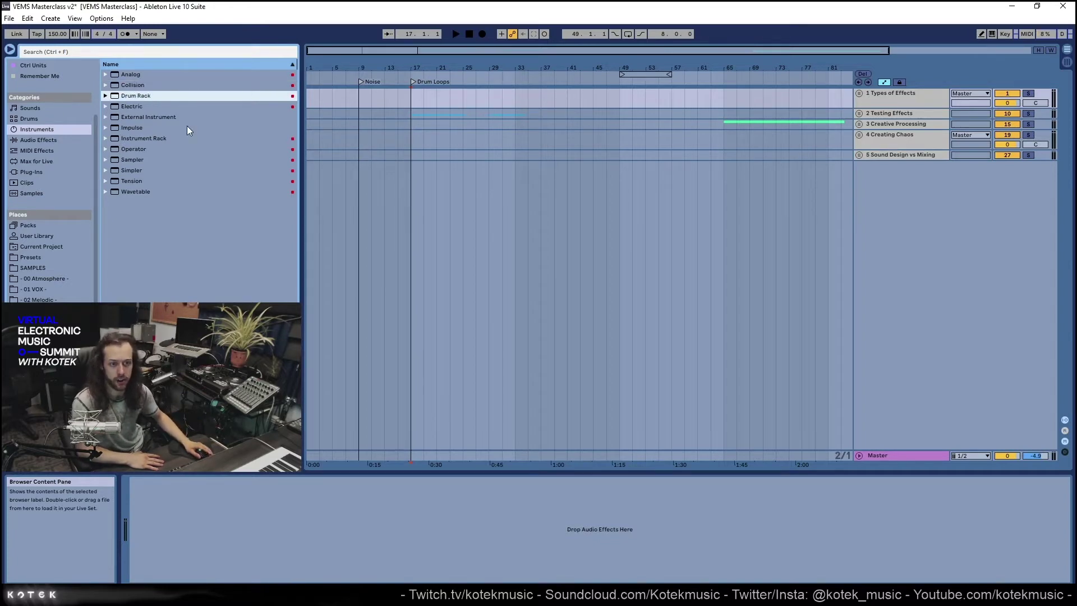
click(127, 129)
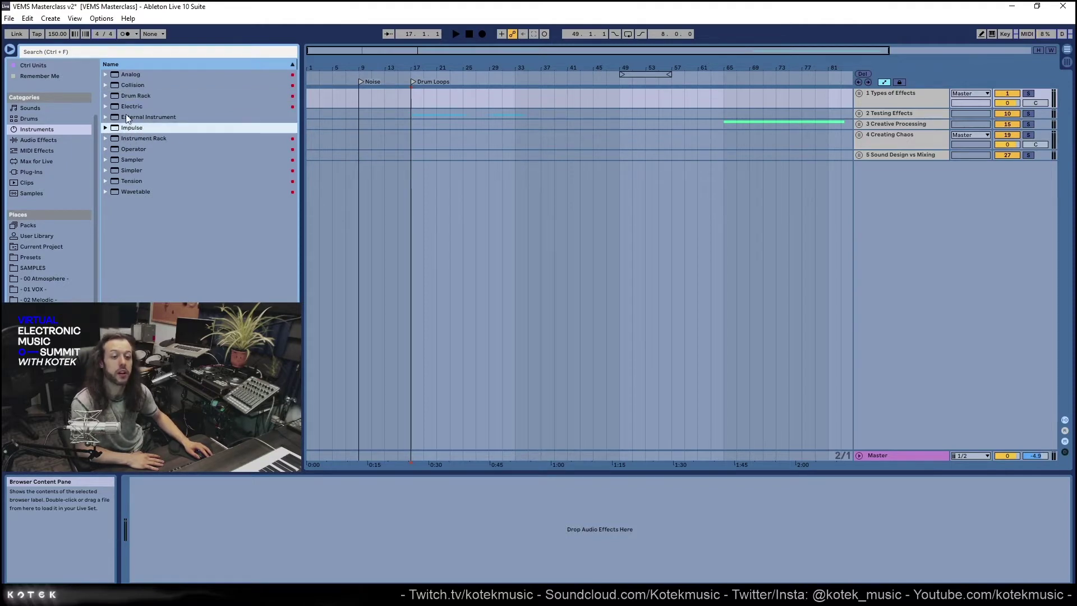
click(127, 107)
click(127, 118)
click(123, 107)
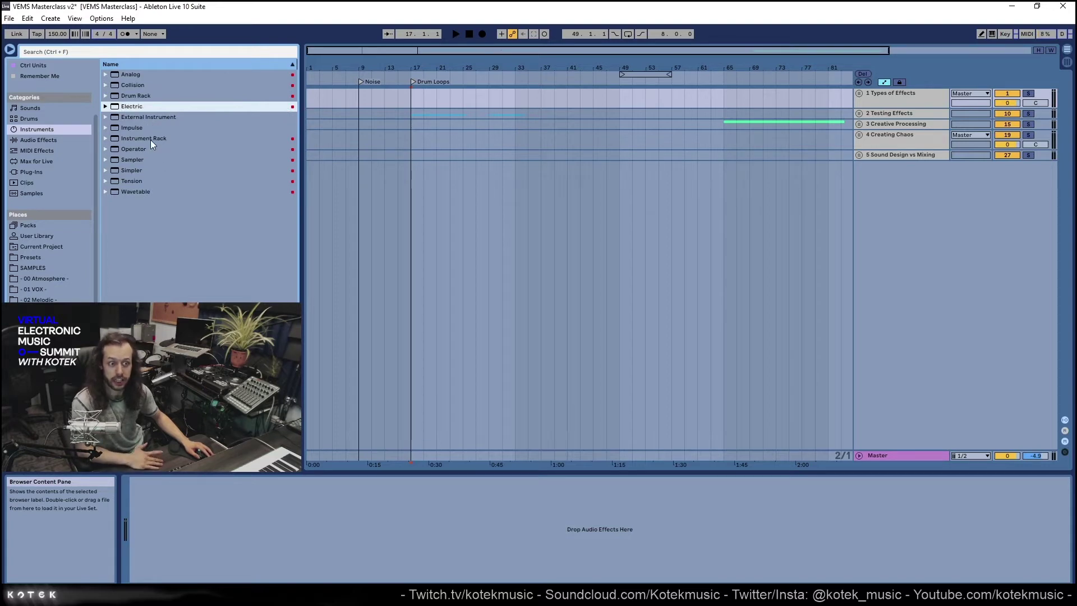
click(127, 150)
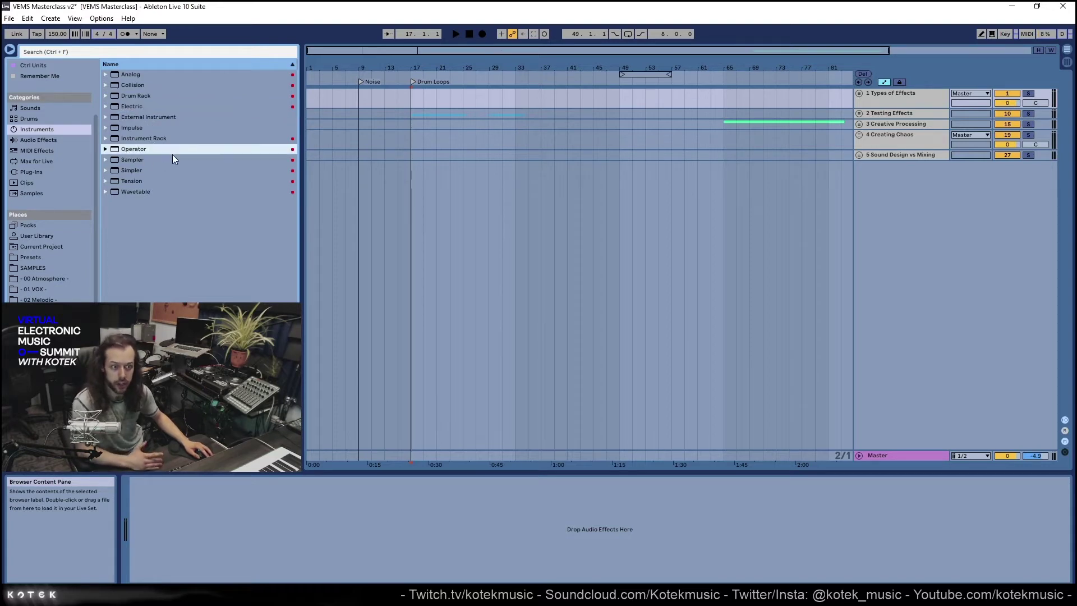
click(135, 160)
click(158, 171)
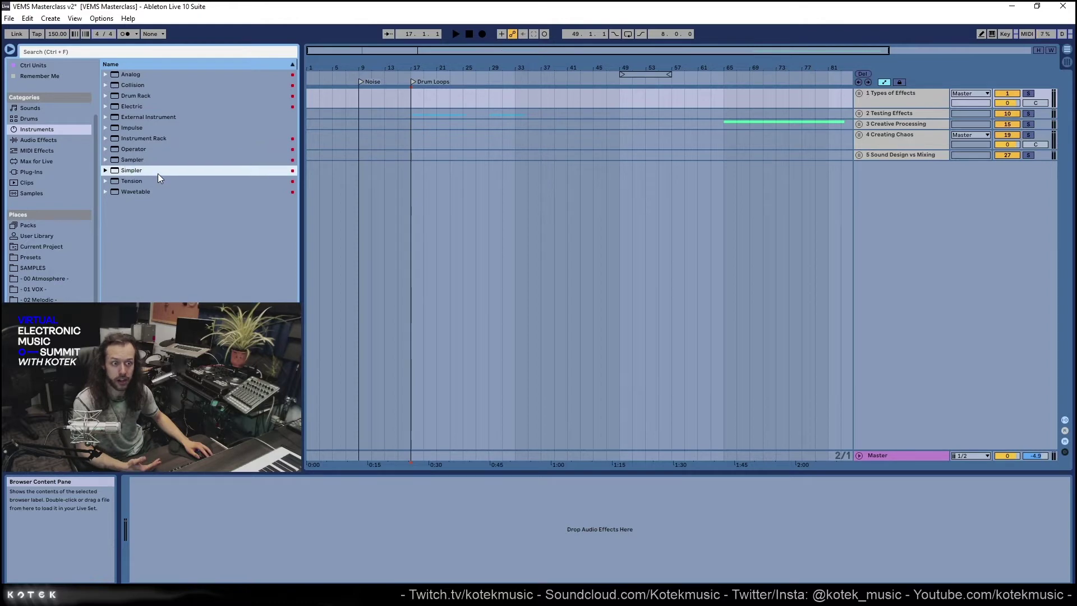
click(157, 183)
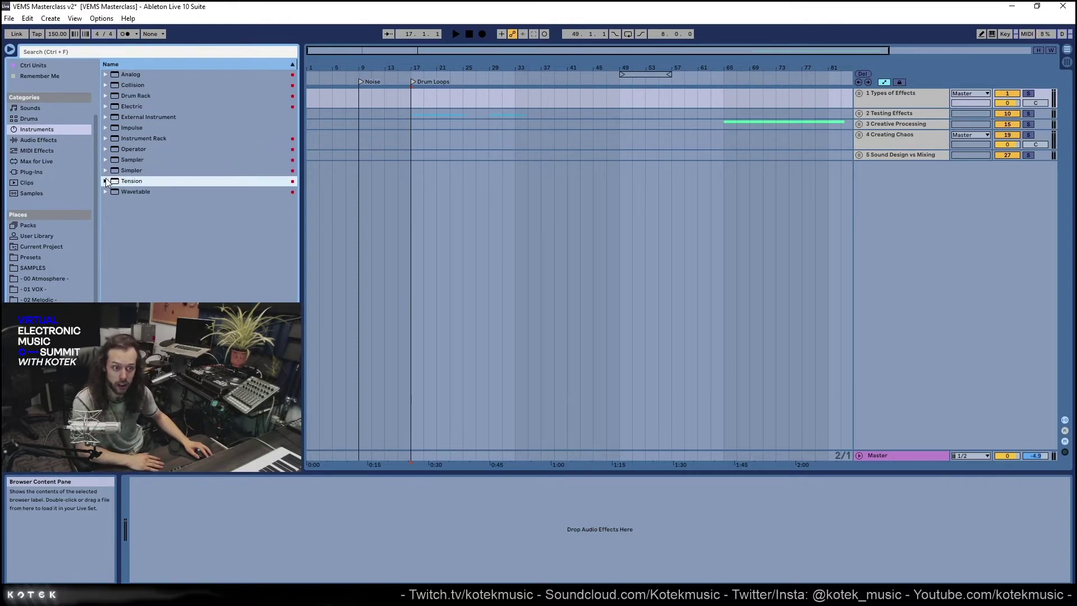
click(147, 192)
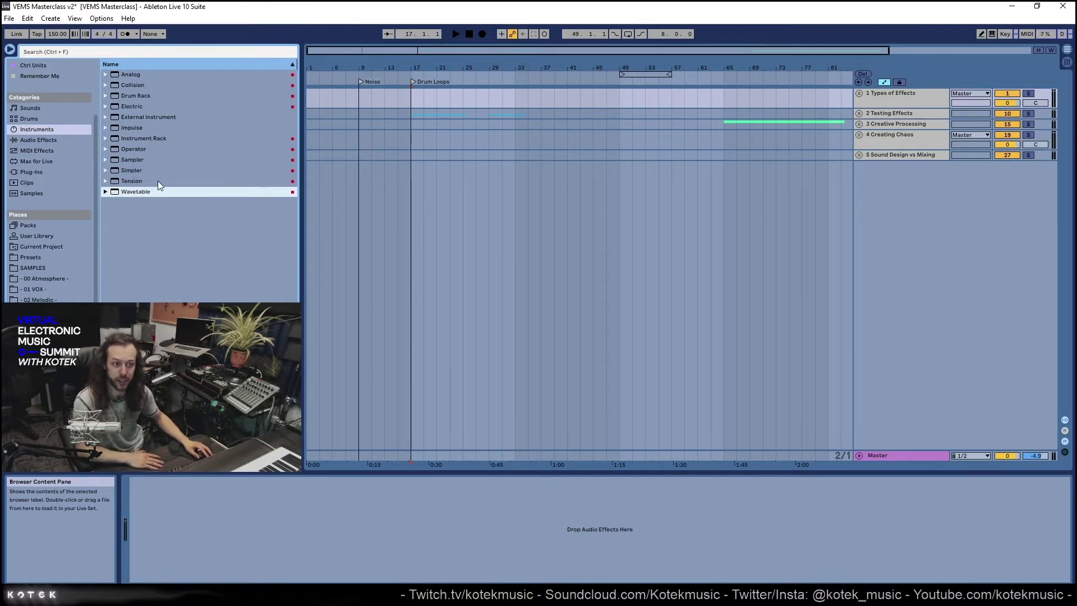
click(161, 148)
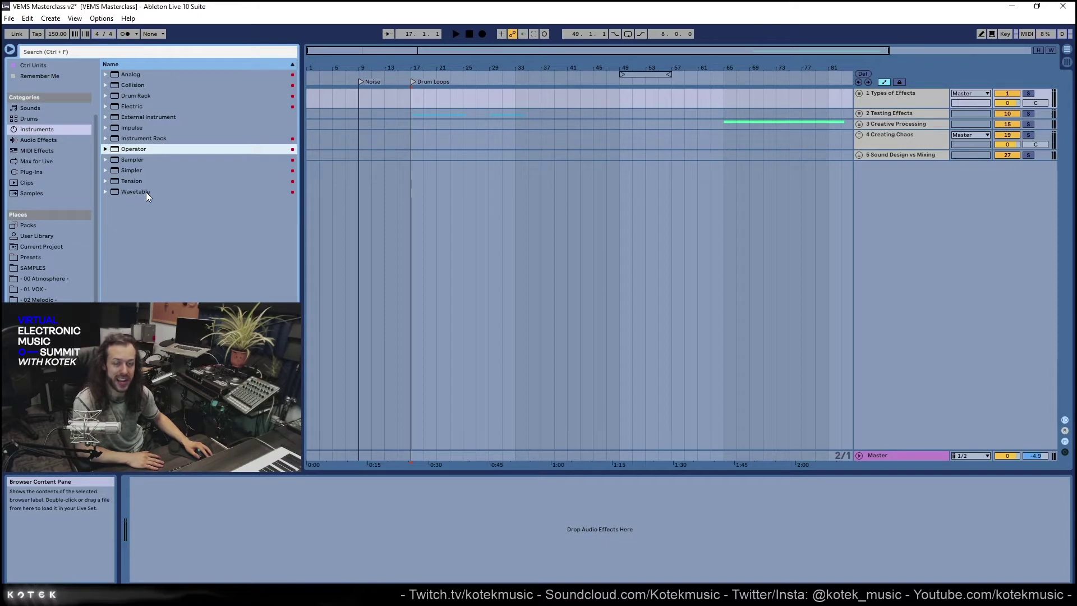
Show the Audio Effects list from its beginning and unfold the 1 Types of Effects group in the arrangement
click(59, 141)
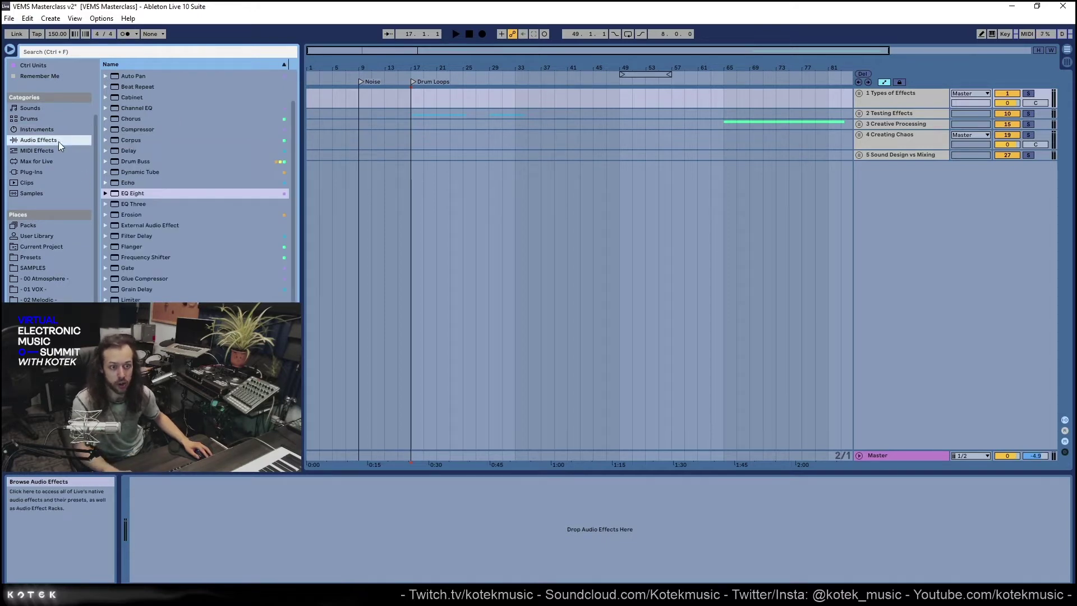
scroll(234, 132, up, 3)
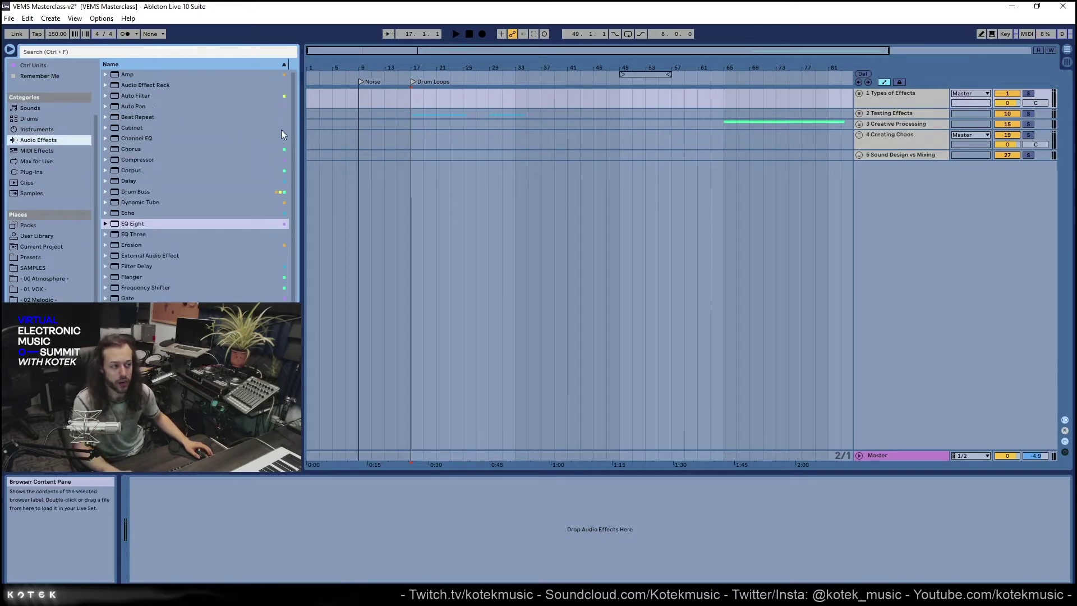
click(858, 93)
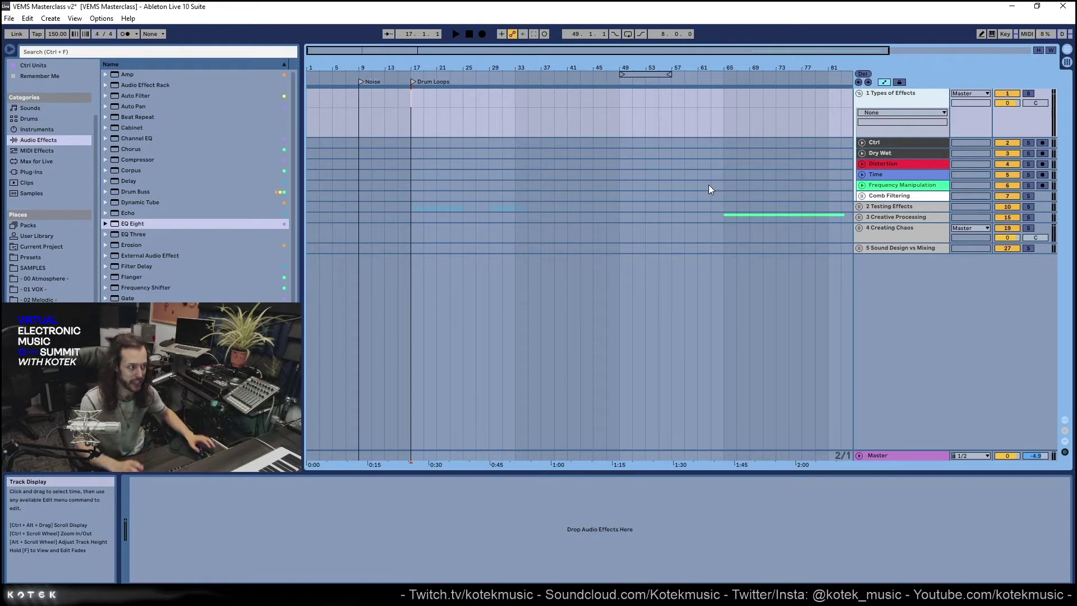
click(765, 157)
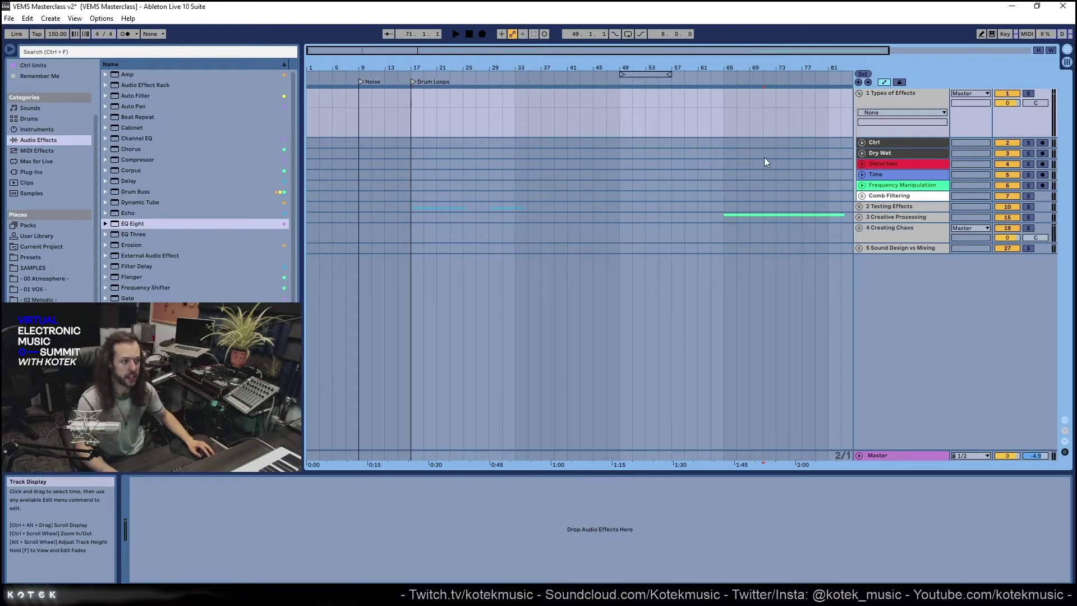
Unfold the Amplitude Dynamics rack on the Ctrl track and examine its devices from Gate through Volume
click(875, 143)
click(137, 553)
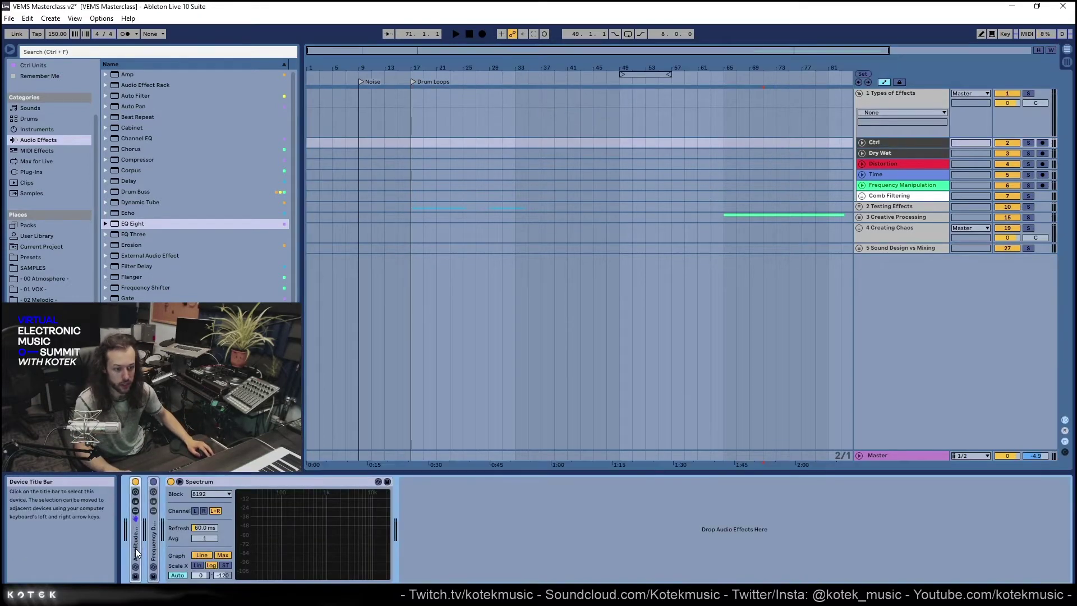
double_click(134, 534)
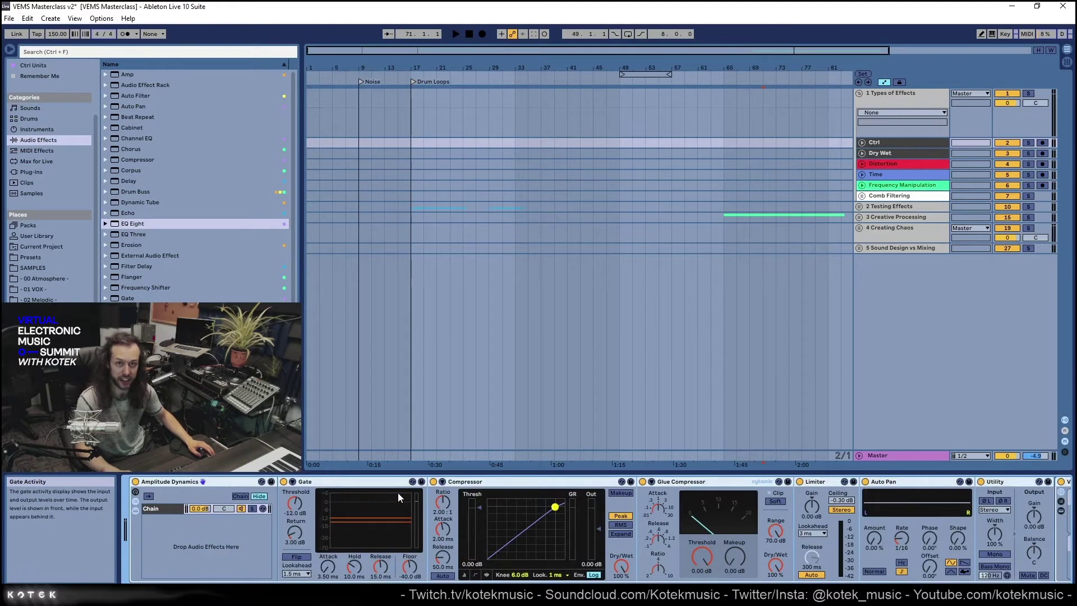
scroll(541, 523, right, 5)
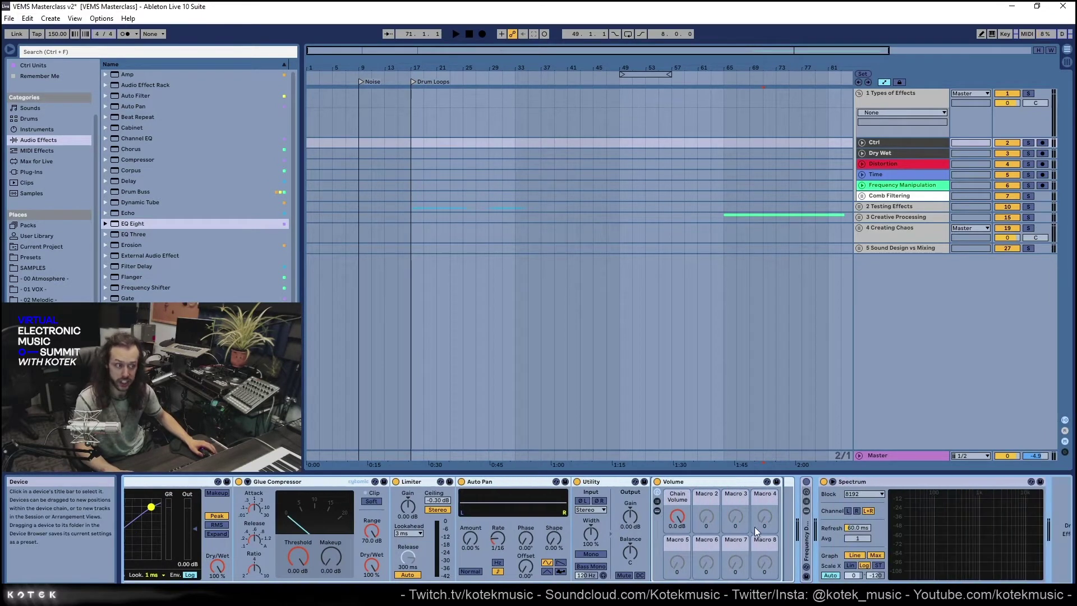
scroll(709, 533, left, 5)
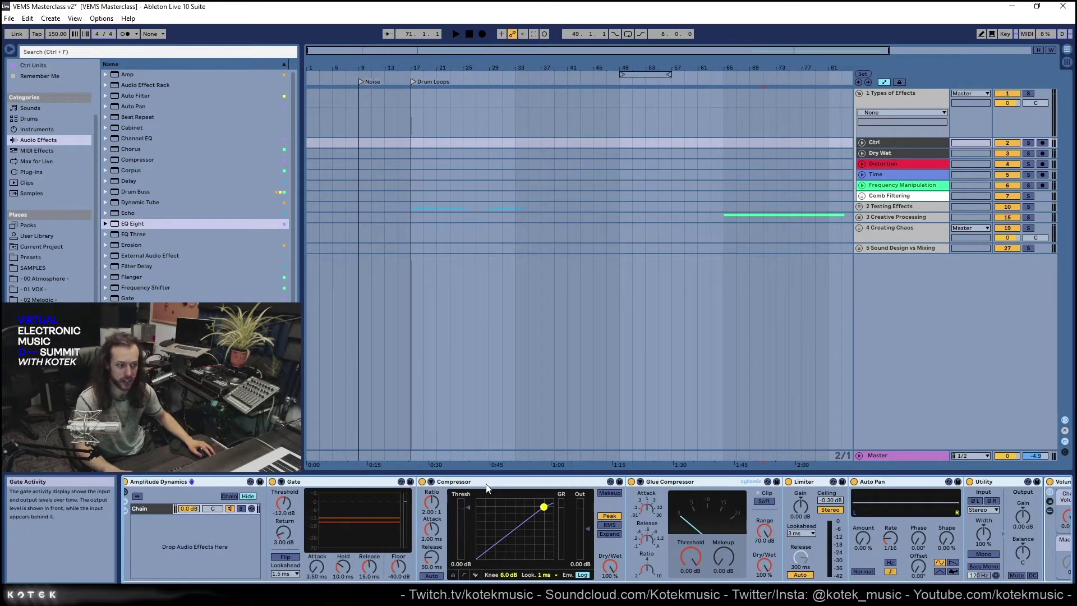
scroll(885, 488, right, 2)
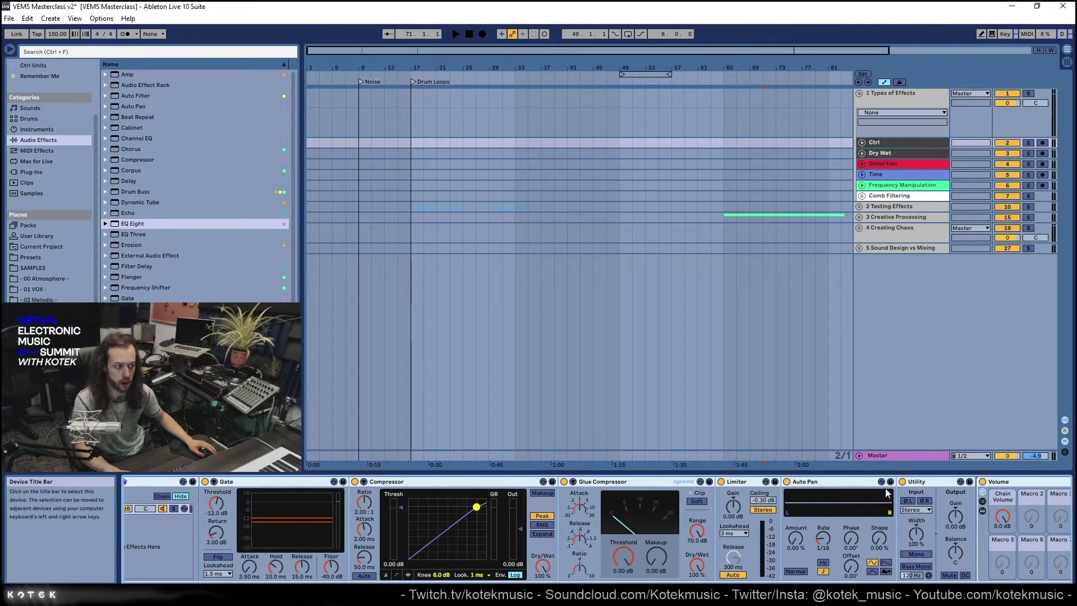
scroll(902, 484, right, 4)
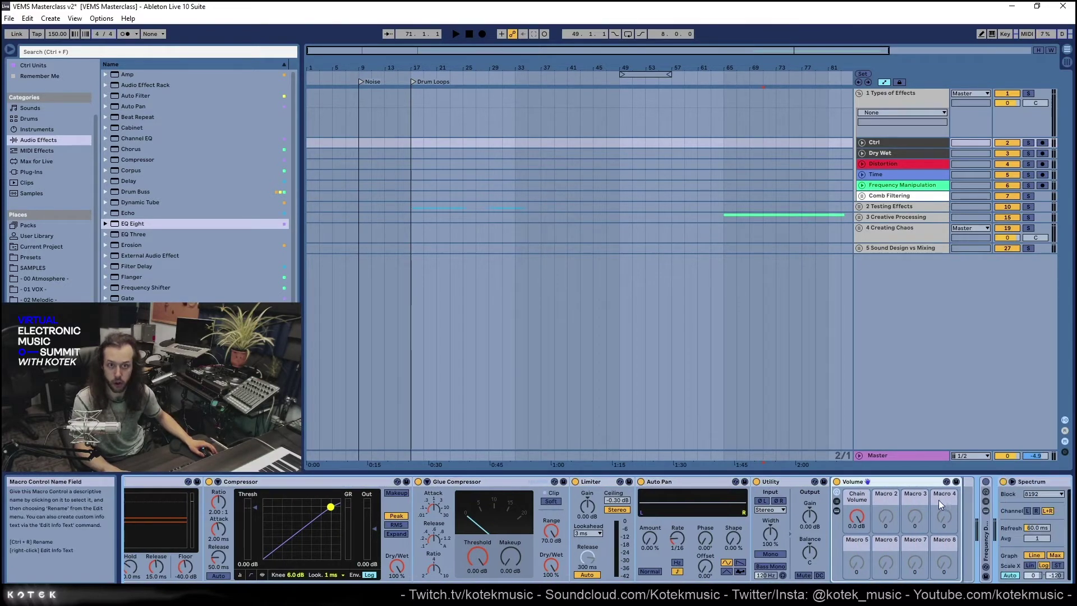
Show the chain list of the Volume rack and lower its Chain Volume macro to about -18.5 dB
click(769, 501)
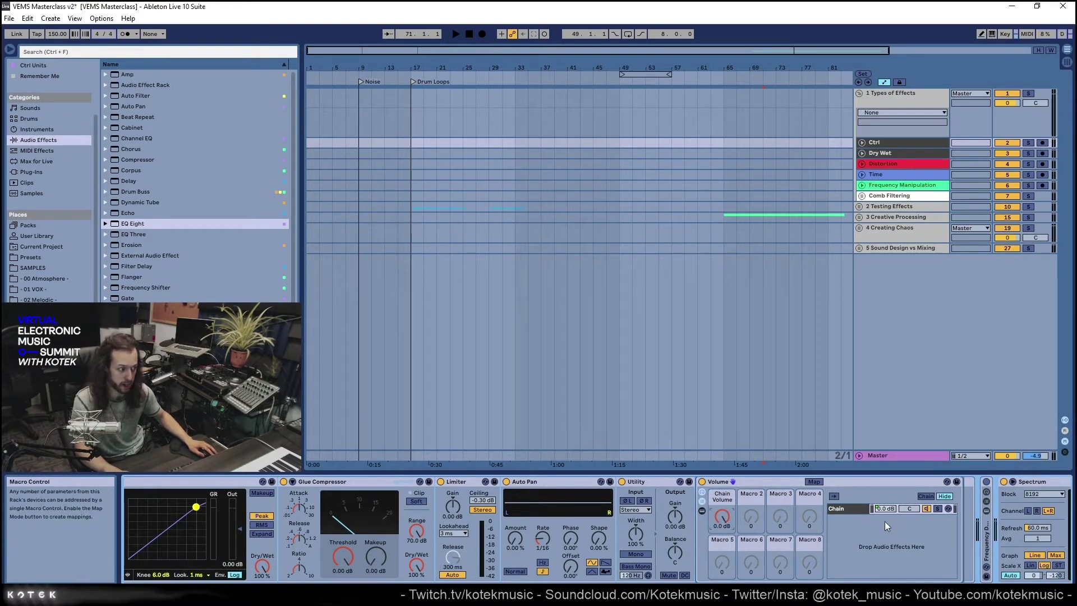
drag(722, 516, 721, 555)
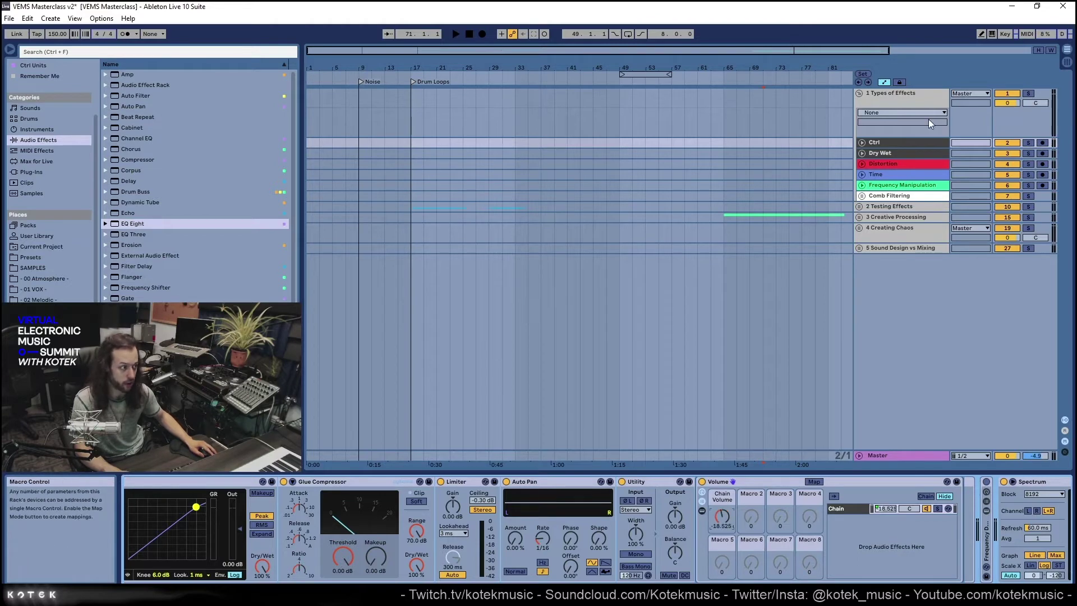
Unfold the Ctrl track and display its mixer Track Volume automation lane
click(862, 143)
click(1005, 152)
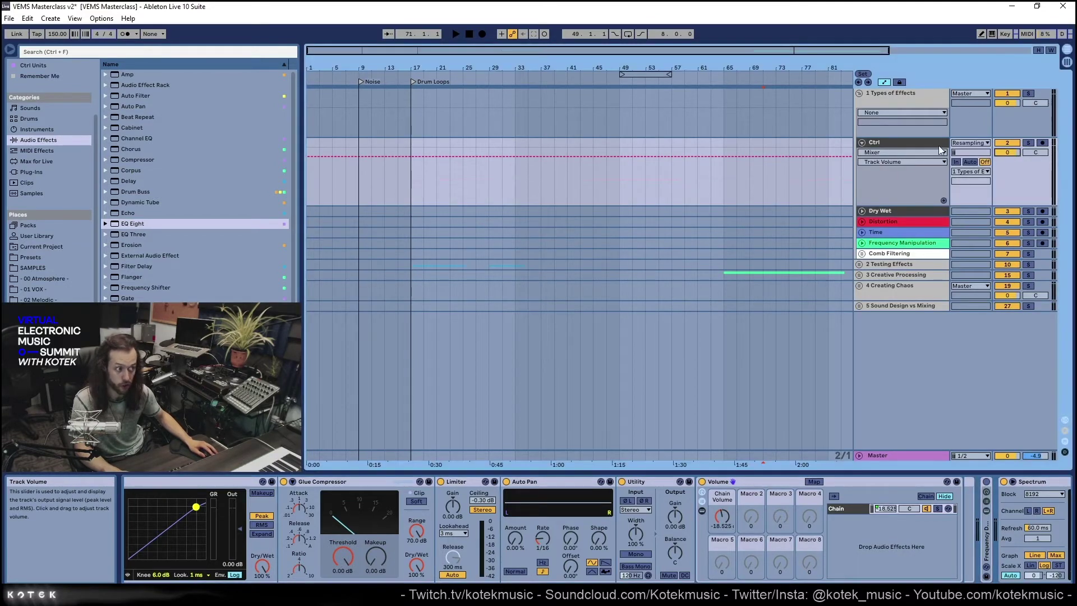
mouse_move(1004, 153)
mouse_down()
mouse_move(1004, 182)
mouse_move(1007, 140)
mouse_up()
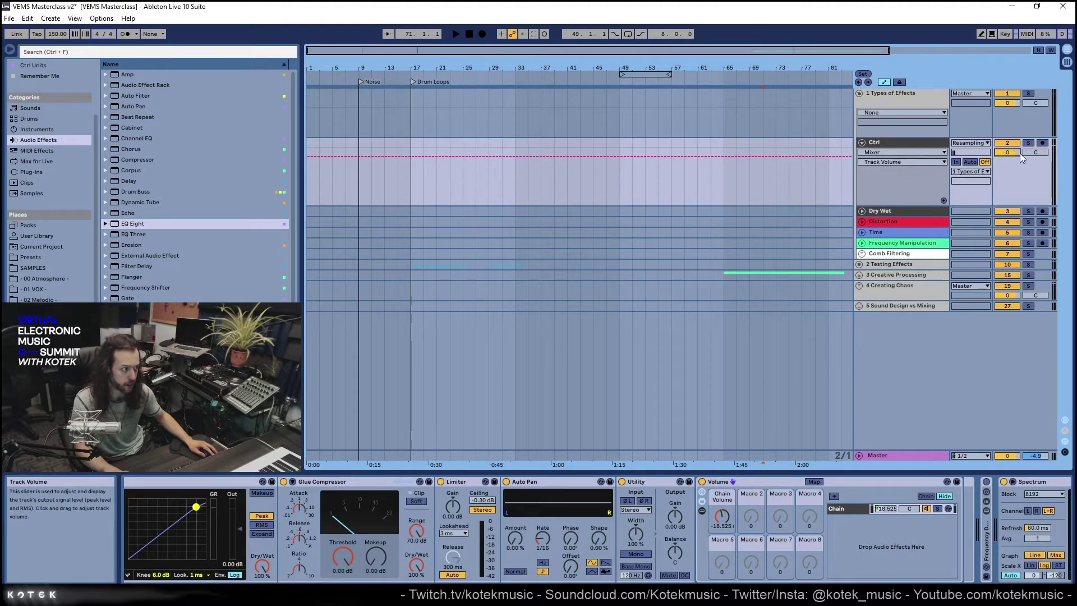
Try the Utility's Gain automation envelope at 35 dB and display the Volume rack's Chain Volume lane on the Ctrl track
click(677, 527)
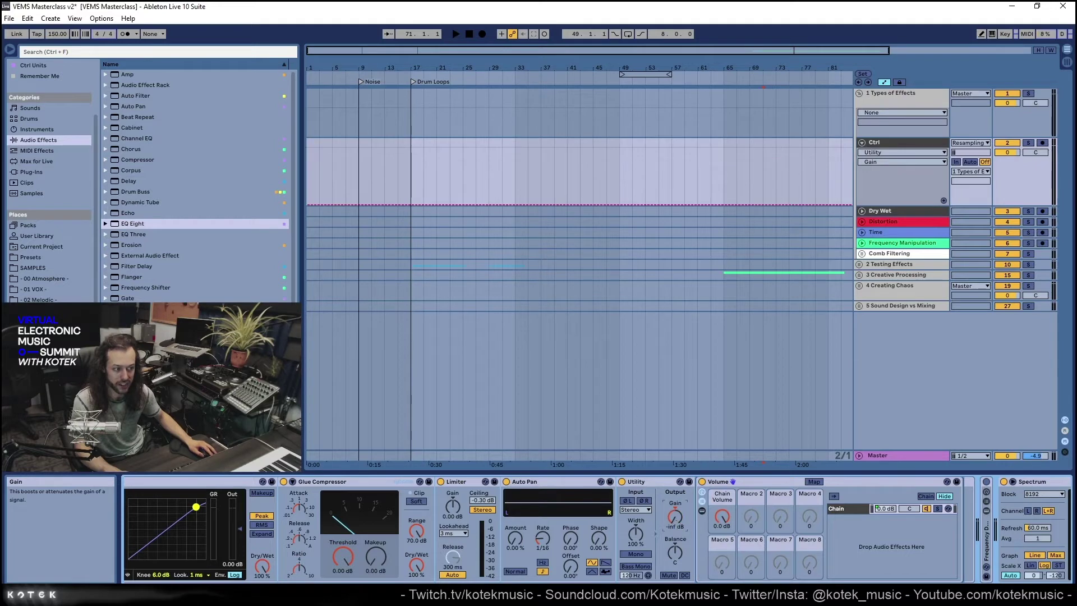
drag(412, 178, 425, 148)
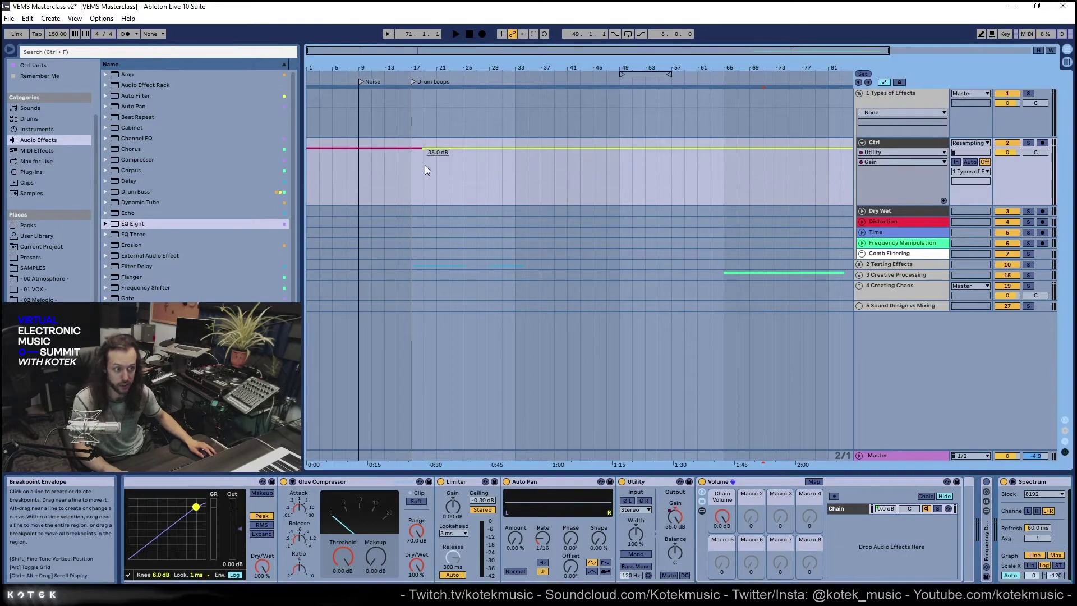
click(722, 517)
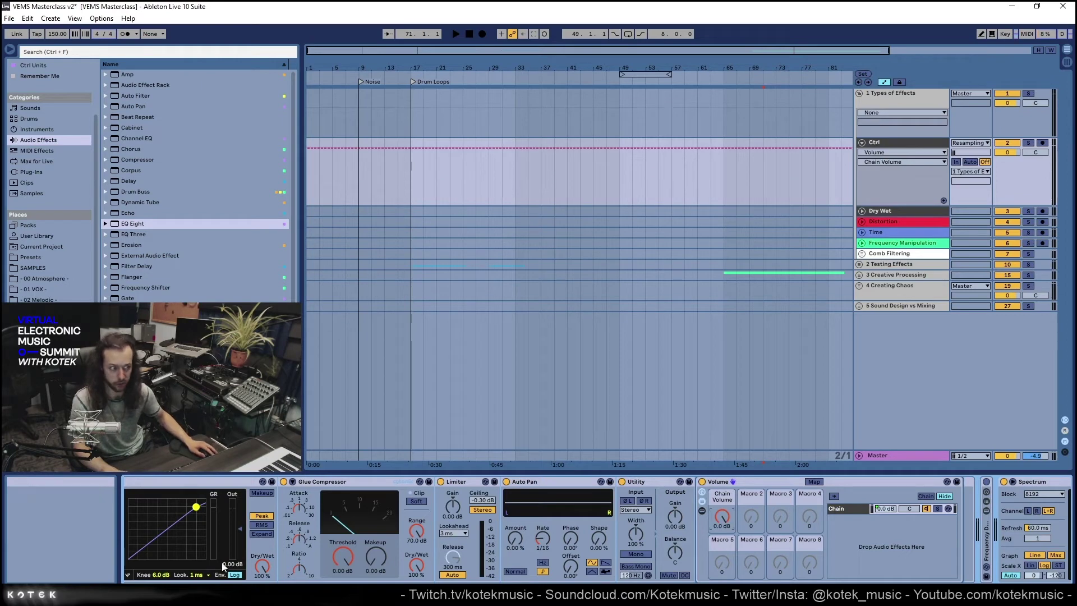
Fold the Volume rack and unfold the Frequency Dynamics rack in the Ctrl track's device chain
double_click(722, 481)
click(730, 539)
double_click(730, 539)
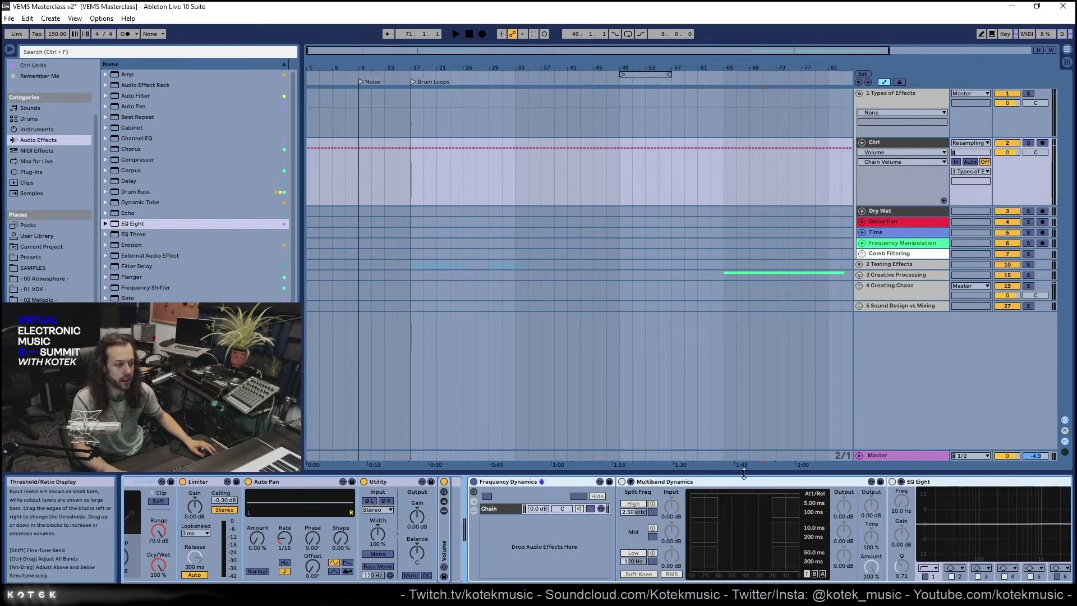
Activate the Frequency Dynamics rack on the Ctrl track and select its Multiband Dynamics device
click(737, 483)
click(560, 482)
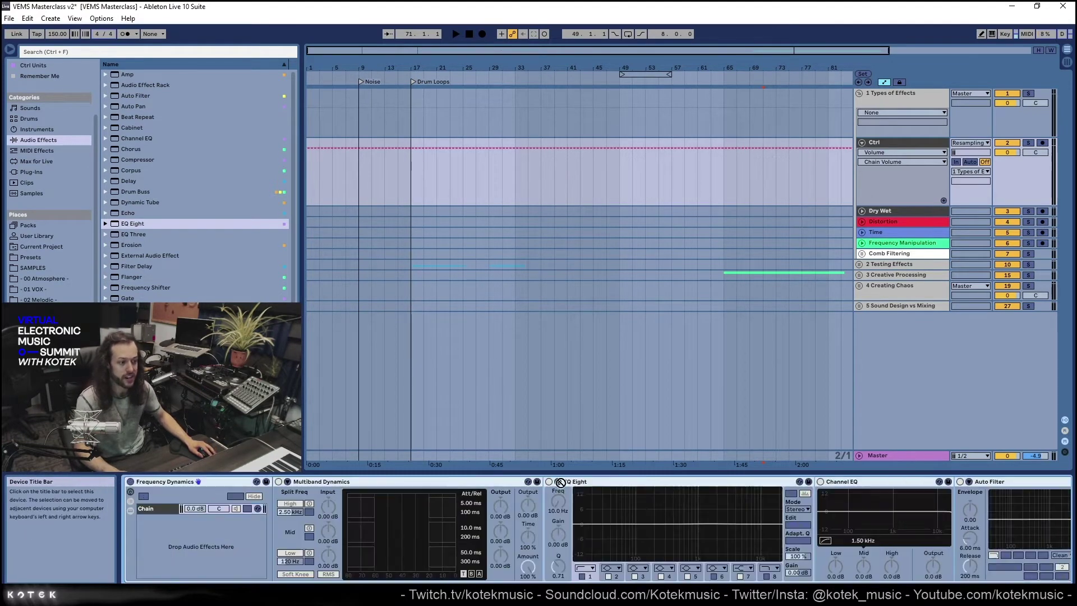
click(130, 481)
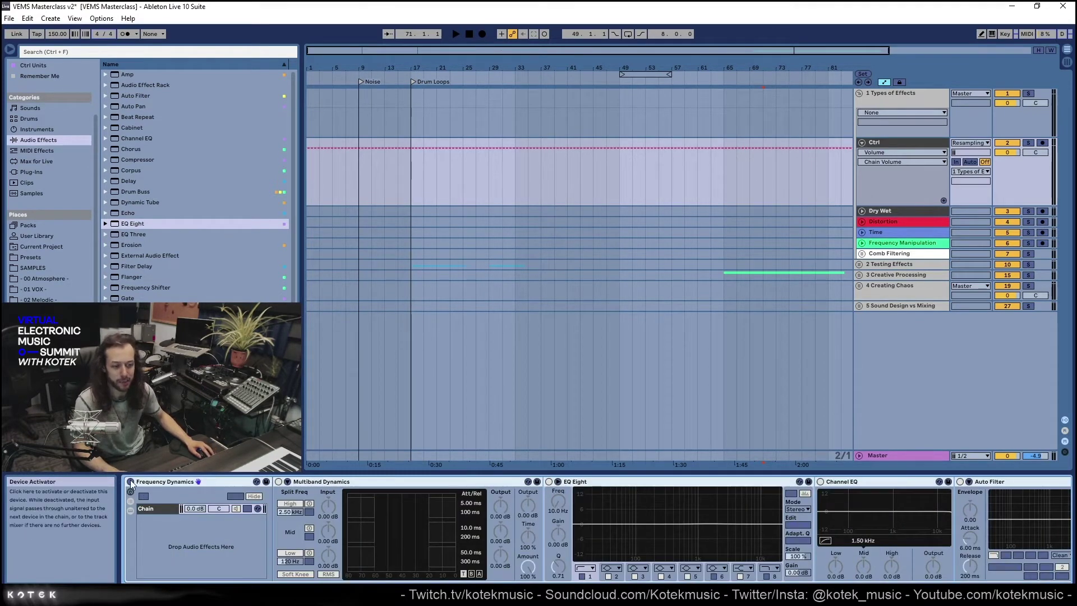
click(375, 485)
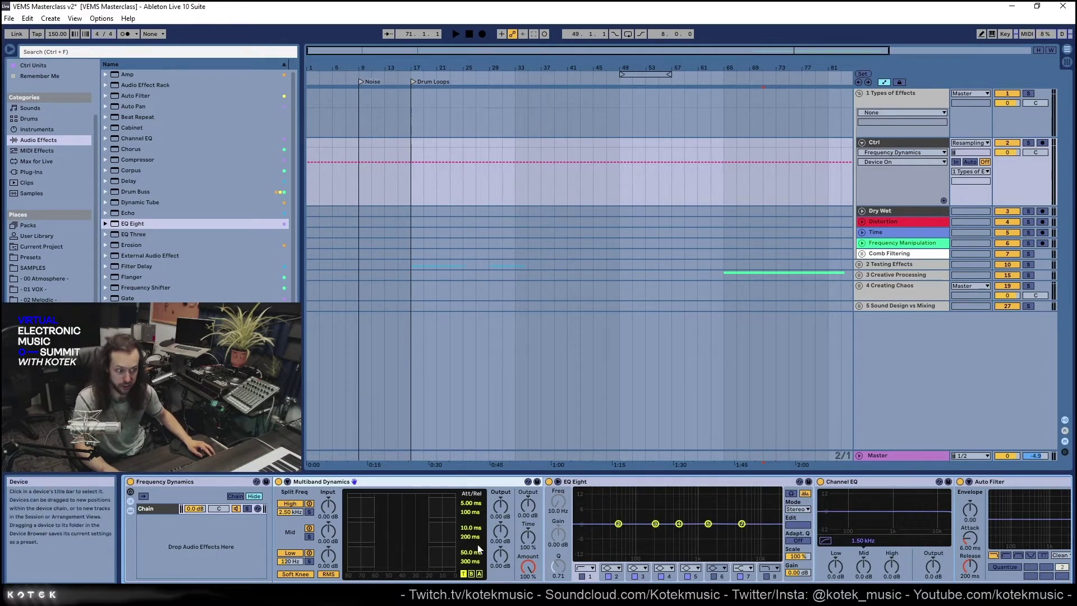
Pull EQ Eight's band 4 down to about -1.61 dB at about 435 Hz
drag(680, 523, 670, 532)
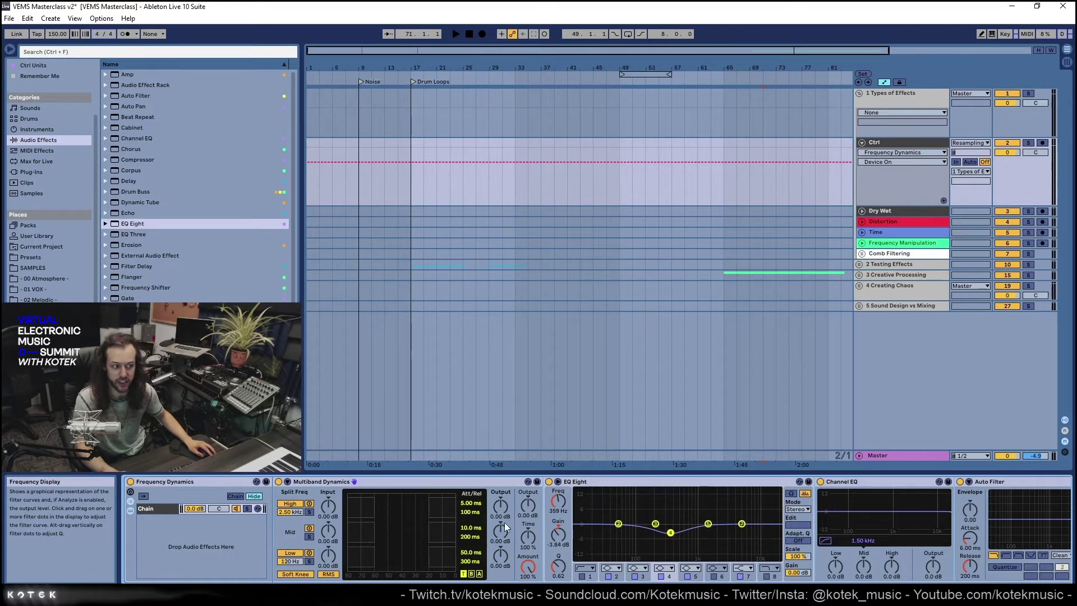
click(435, 479)
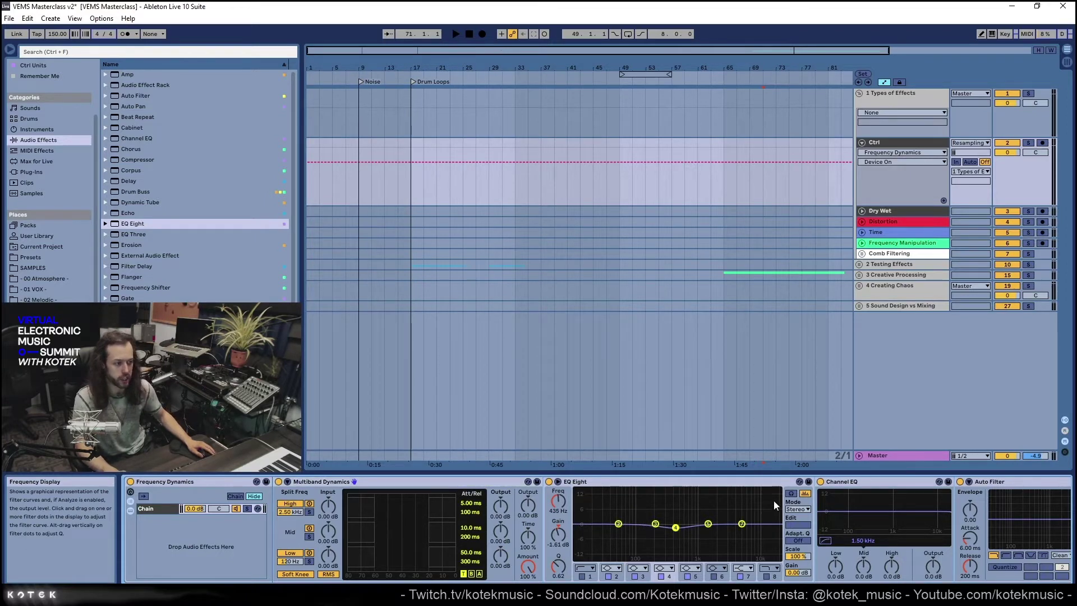
Display the Auto Filter's Frequency automation lane on the Ctrl track and place the insert marker at bar 33
scroll(772, 531, right, 5)
click(847, 511)
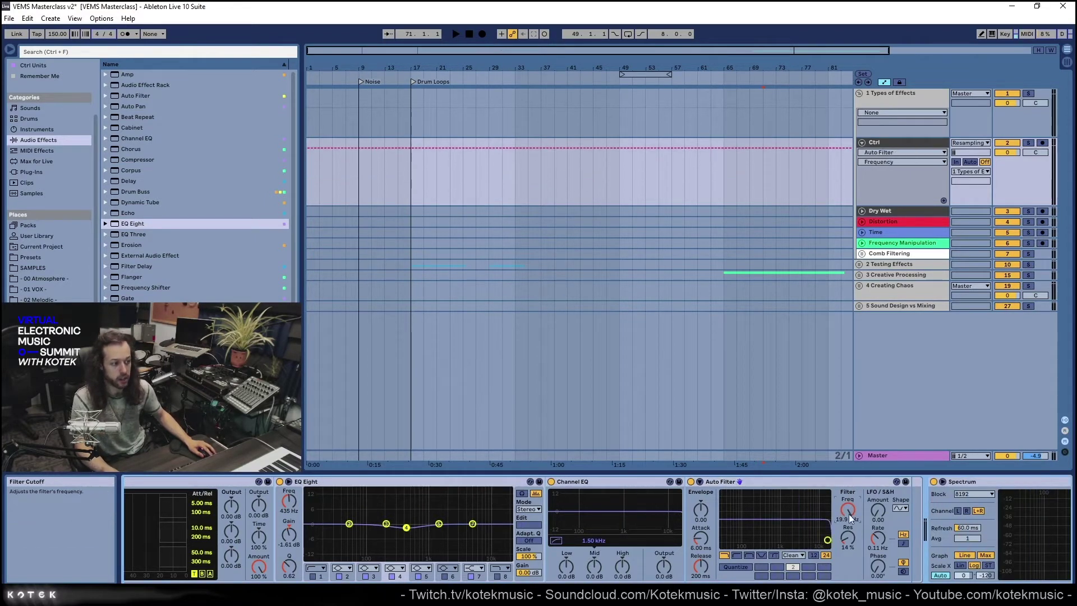
scroll(848, 511, left, 1)
click(987, 591)
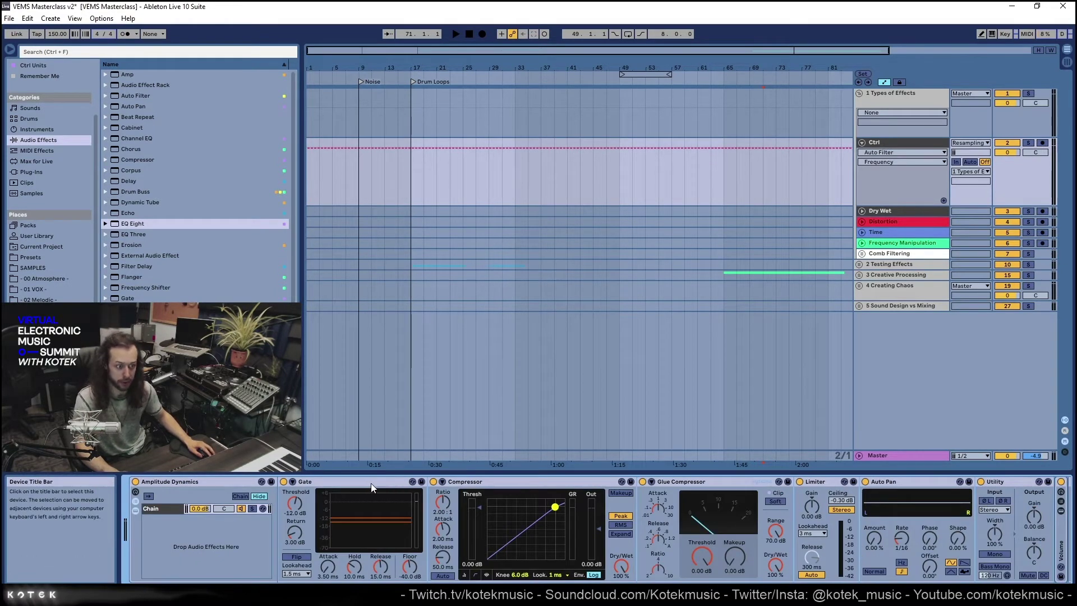
click(543, 235)
click(515, 174)
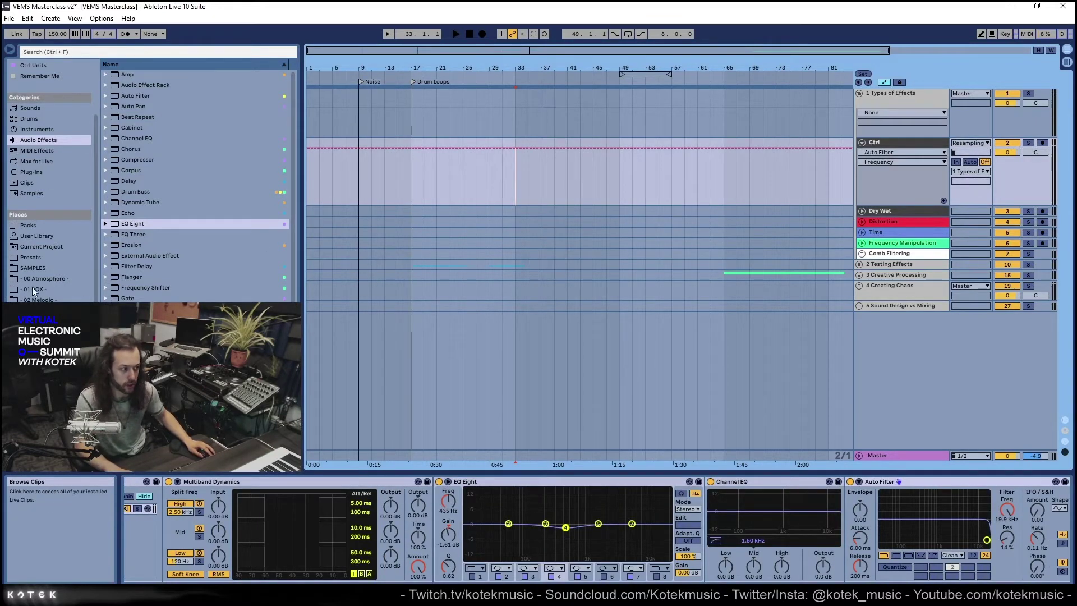
Unfold the Comb Filtering group to show its tracks 1 and 2
click(859, 276)
click(861, 276)
click(860, 254)
click(860, 254)
click(868, 253)
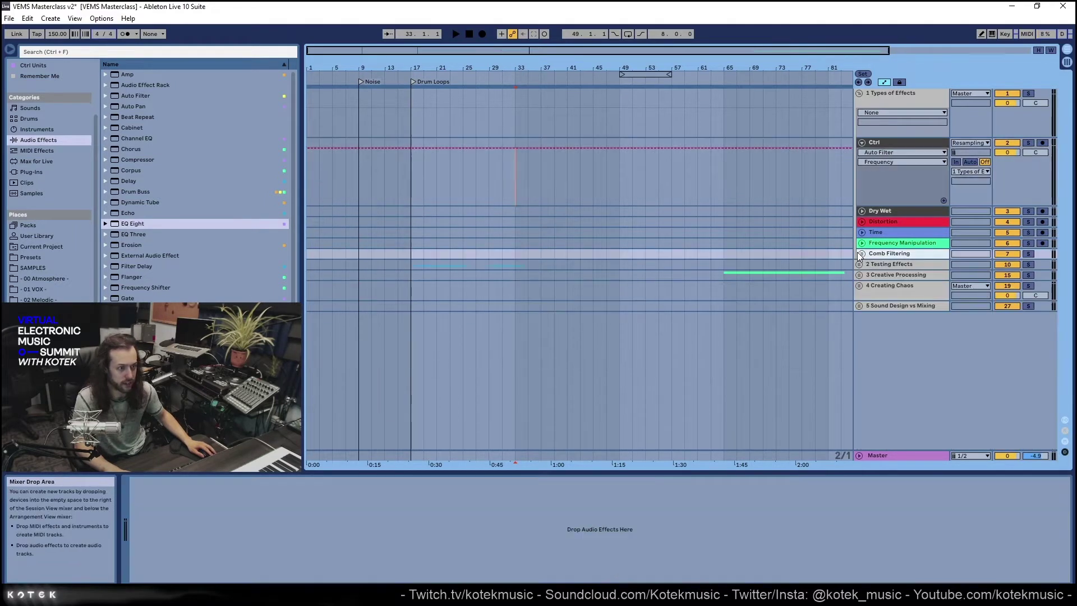
key(Right)
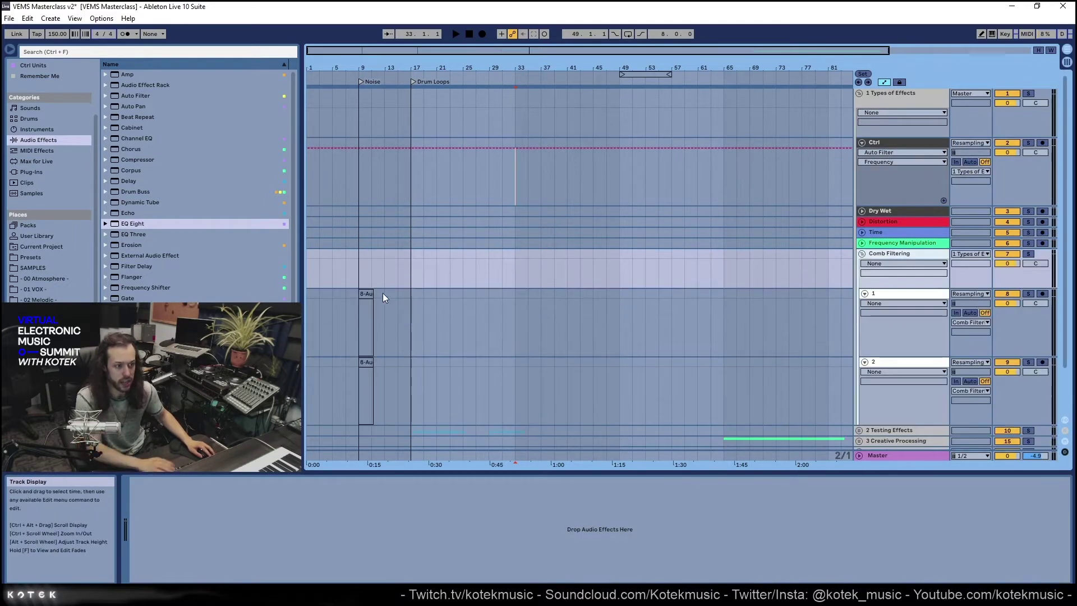
Examine the waveform at the start of the 8-Audio 1 clip on track 1 down to its individual samples
click(366, 294)
drag(352, 68, 486, 130)
drag(440, 68, 531, 199)
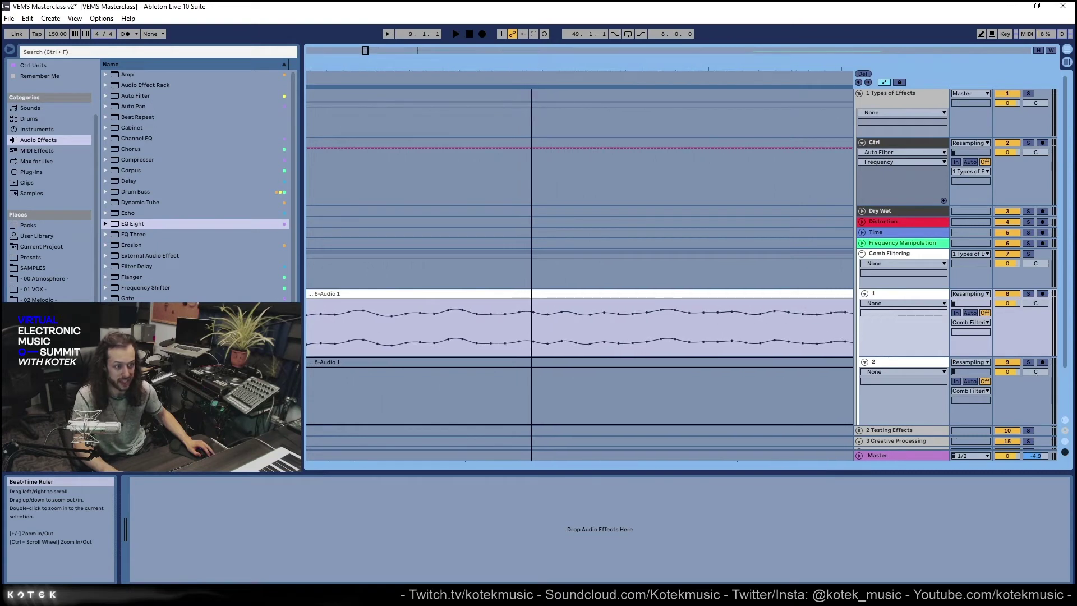
click(446, 326)
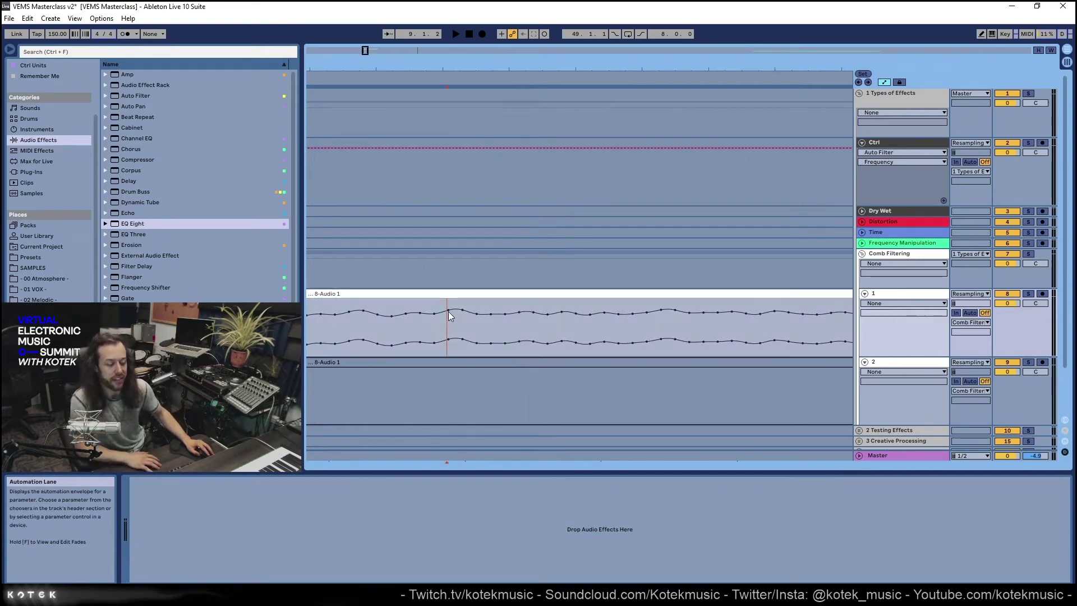
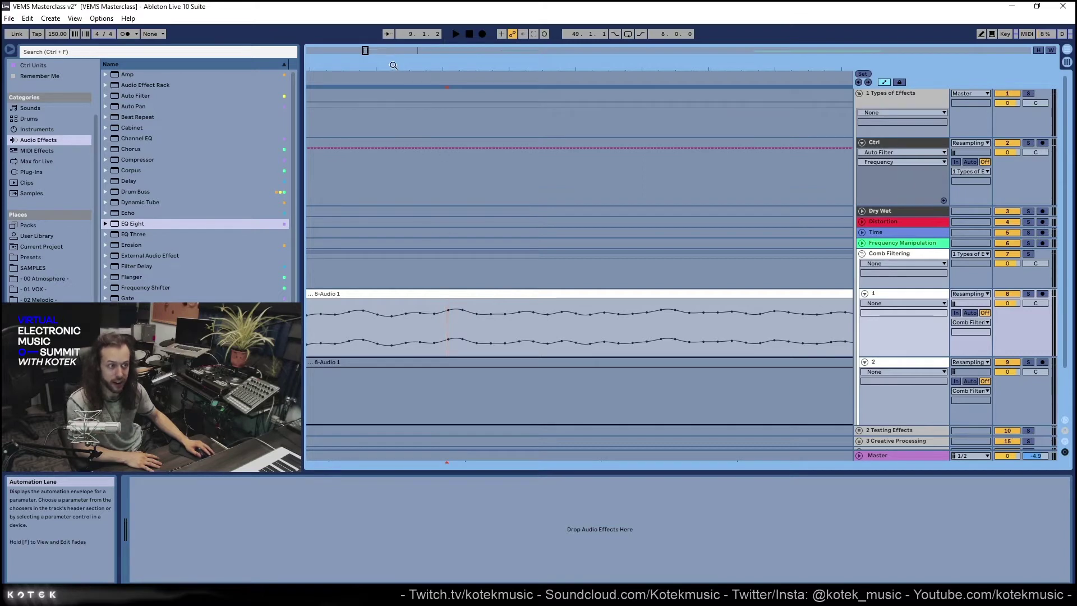
drag(422, 66, 425, 74)
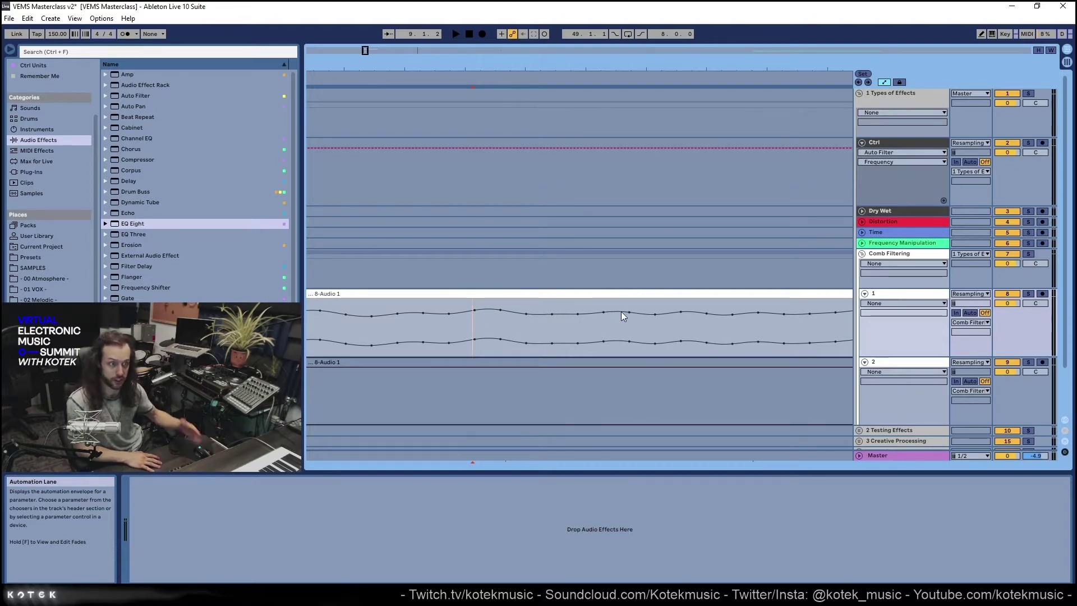
Return from the sample-level view to a beat-level view of the 8-Audio 1 clip's start at bar 9
click(506, 313)
key(minus)
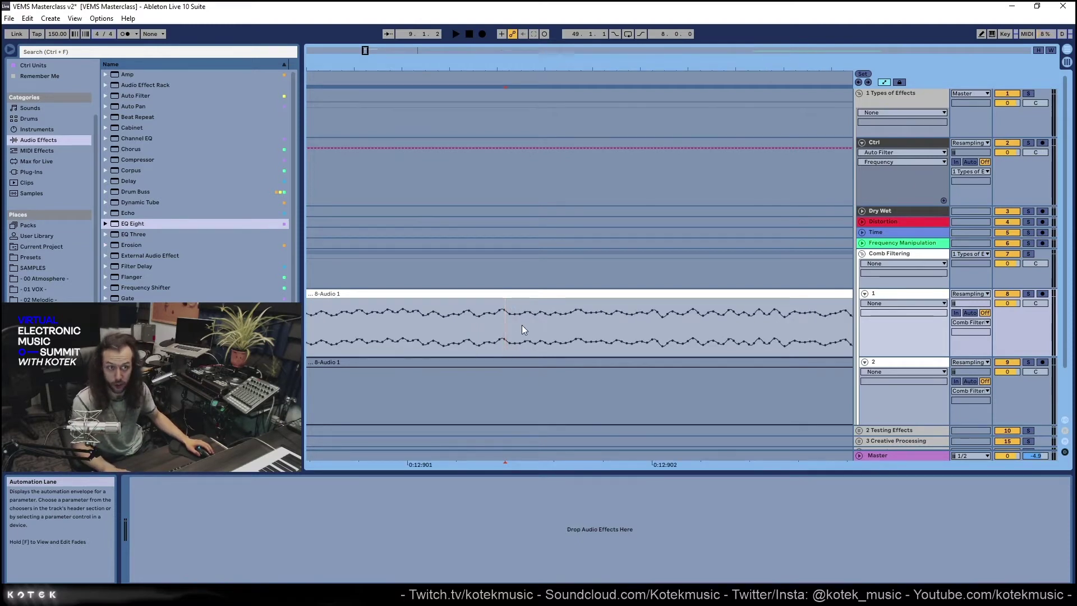
key(minus)
key(minus)
key(minus)
key(minus)
key(minus)
key(minus)
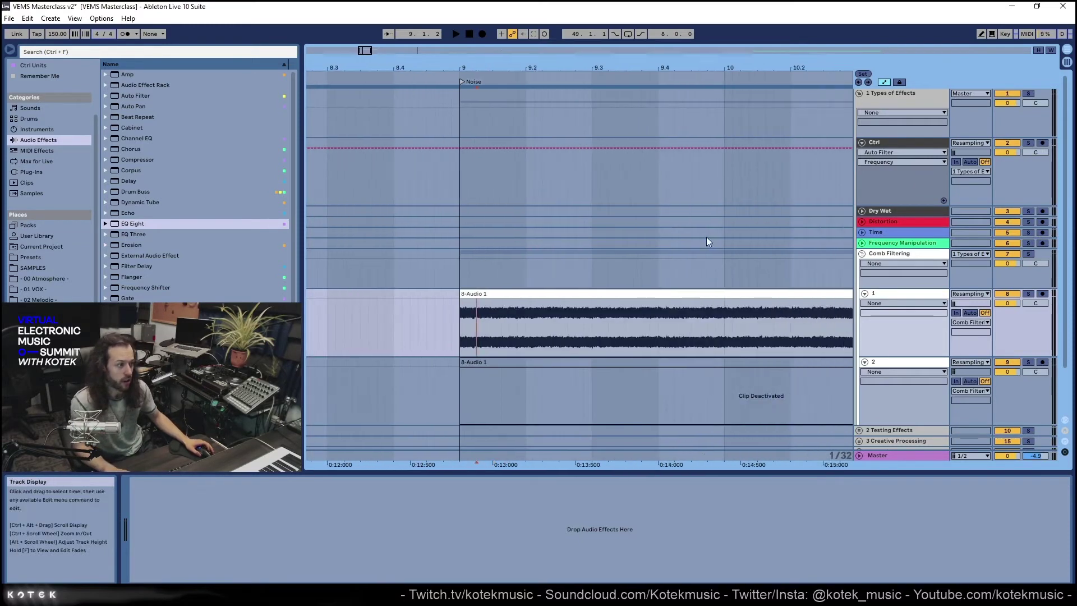
Show the Distortion track's device chain and look through it from Amp to the bit-reduction device at the end
click(891, 212)
click(883, 220)
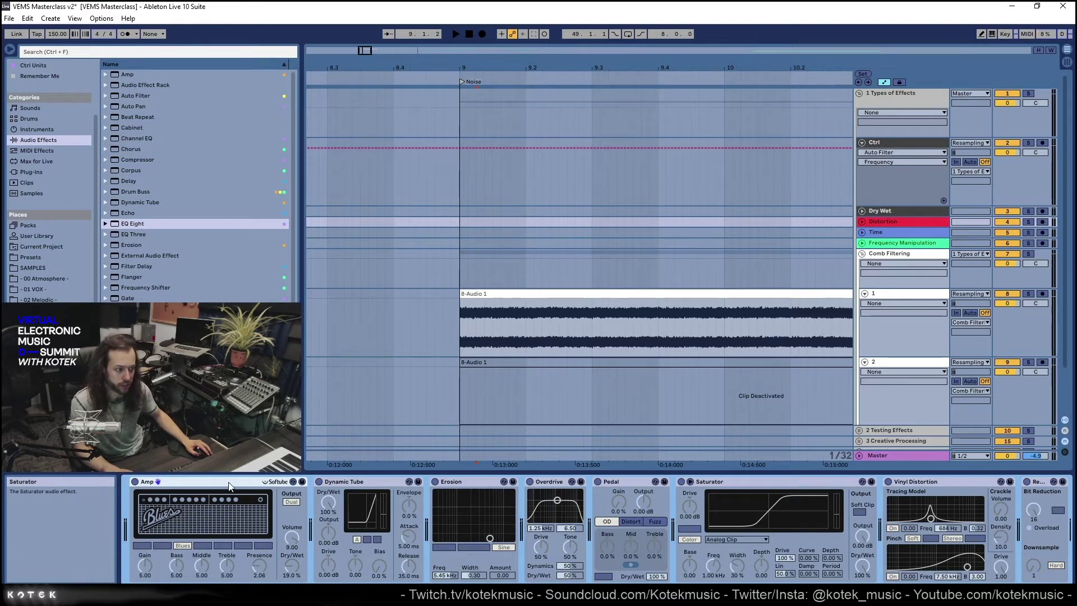
scroll(597, 529, down, 2)
scroll(769, 520, up, 2)
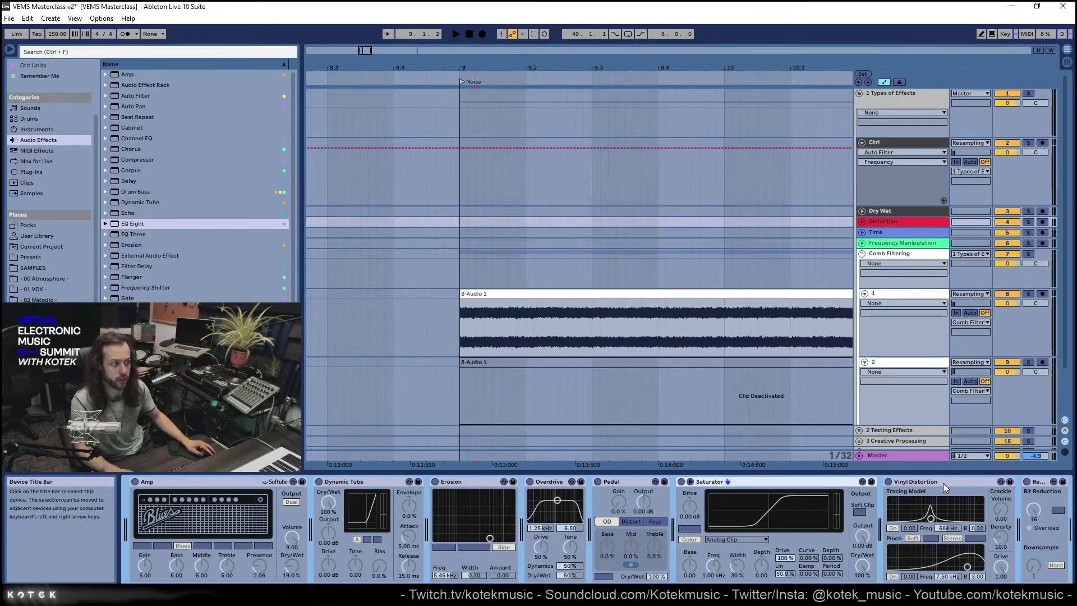
click(1036, 481)
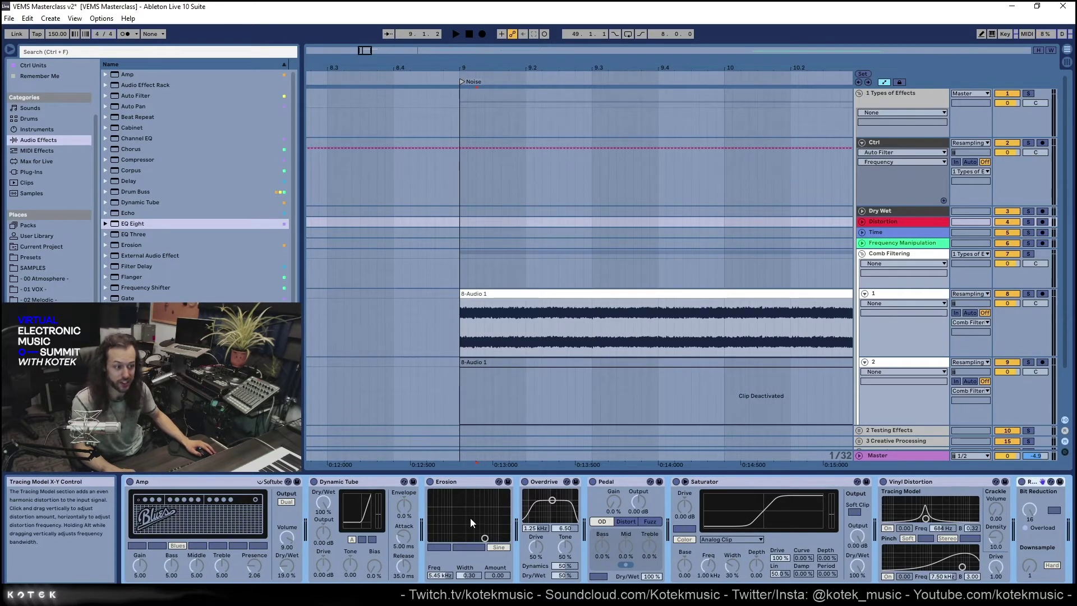
Unfold the Time track in the arrangement and the Delay rack in its device chain
scroll(746, 284, down, 3)
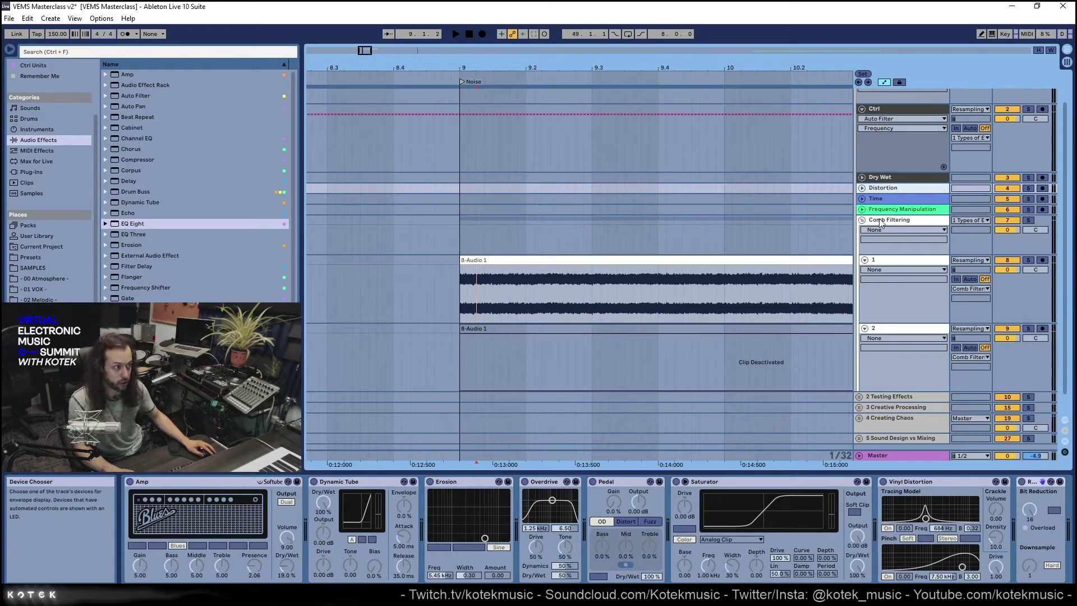
click(886, 198)
key(Right)
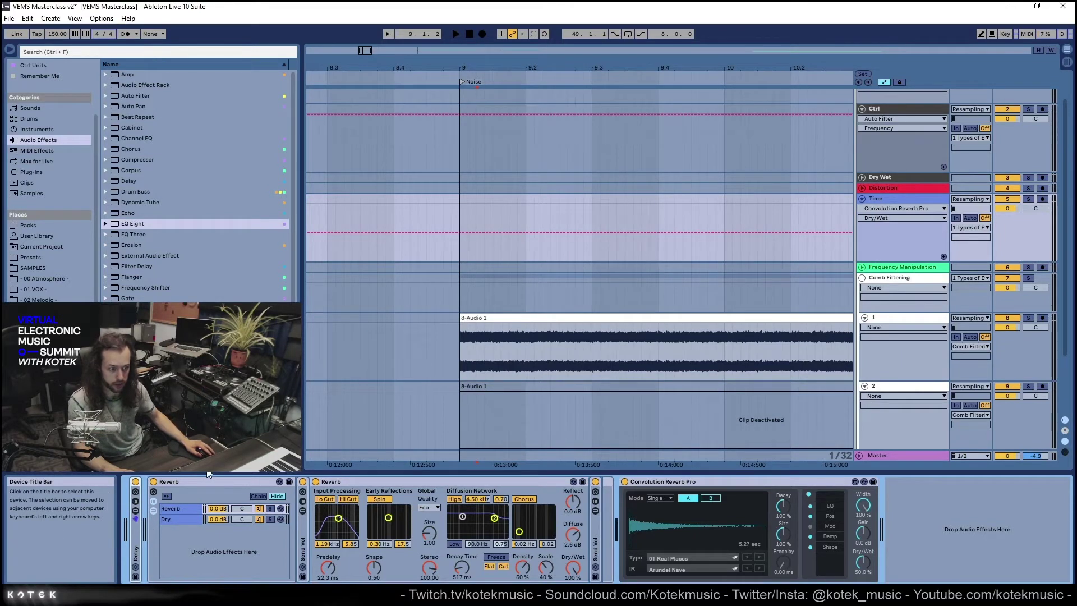
click(203, 484)
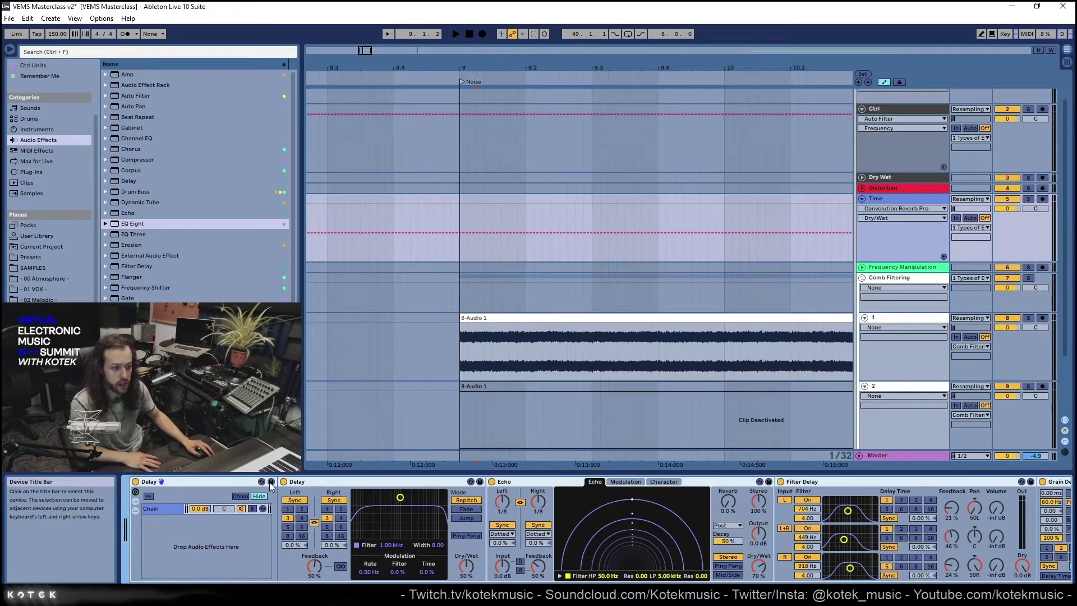
Look through the Time track's delay and reverb devices, selecting Filter Delay, Convolution Reverb Pro and Reverb
scroll(269, 499, down, 2)
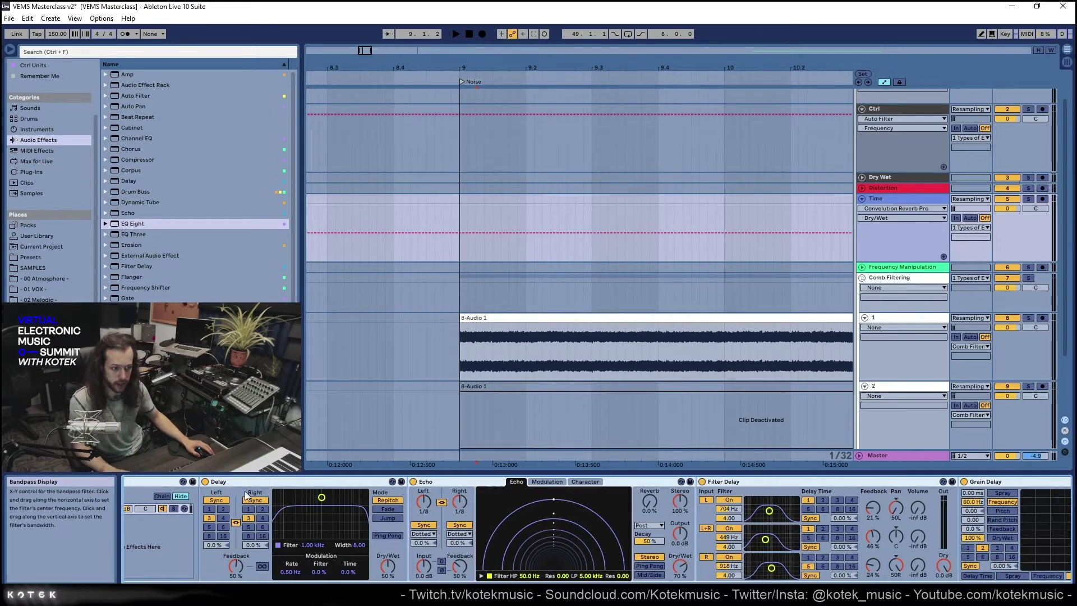
click(763, 481)
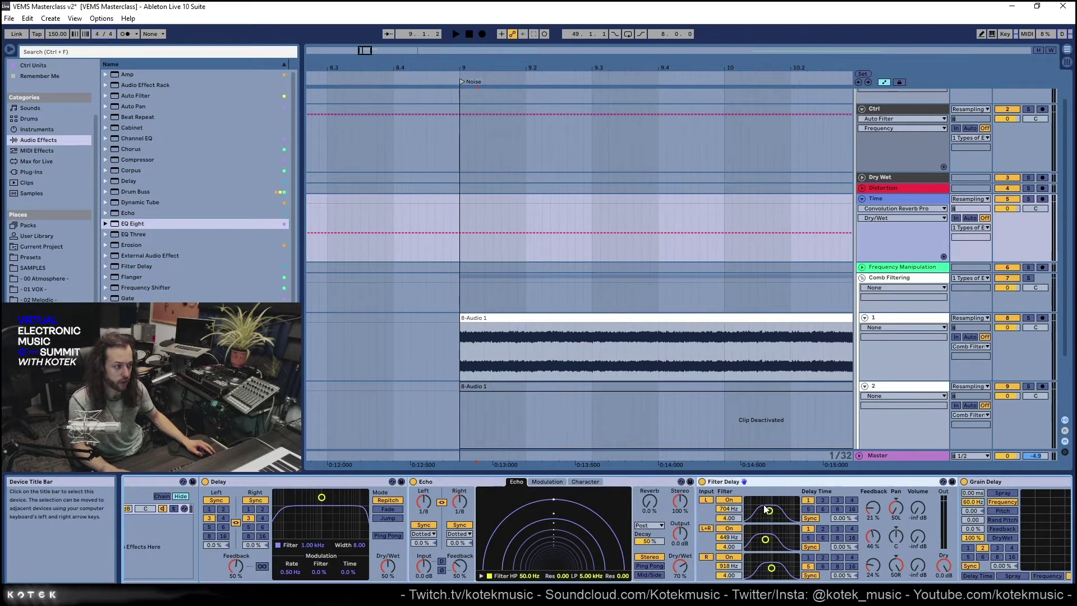
scroll(767, 499, down, 6)
scroll(802, 519, down, 6)
scroll(802, 519, down, 4)
click(722, 480)
click(894, 486)
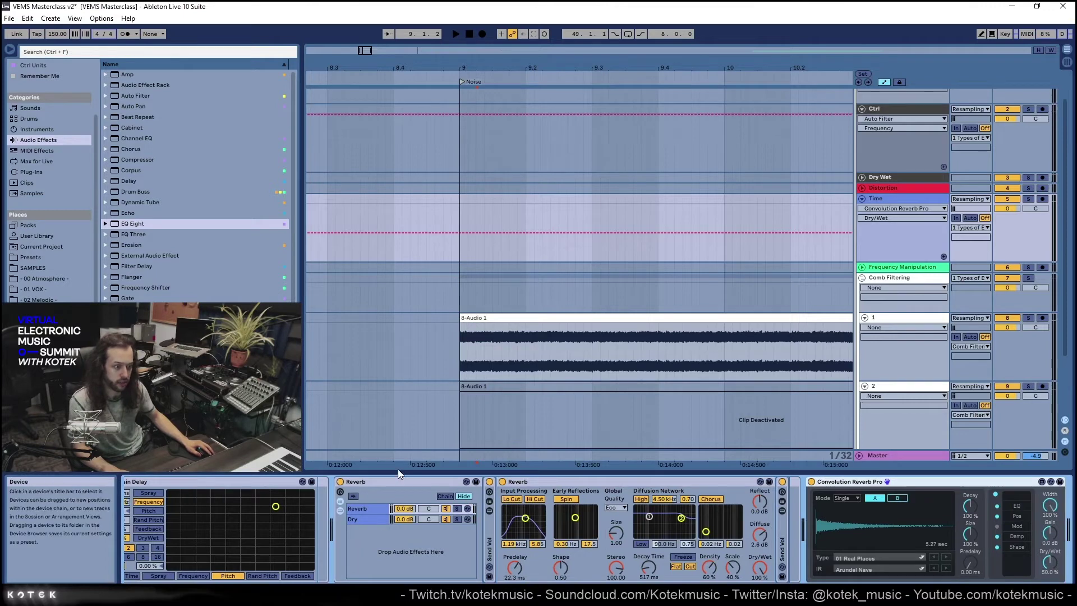
click(552, 483)
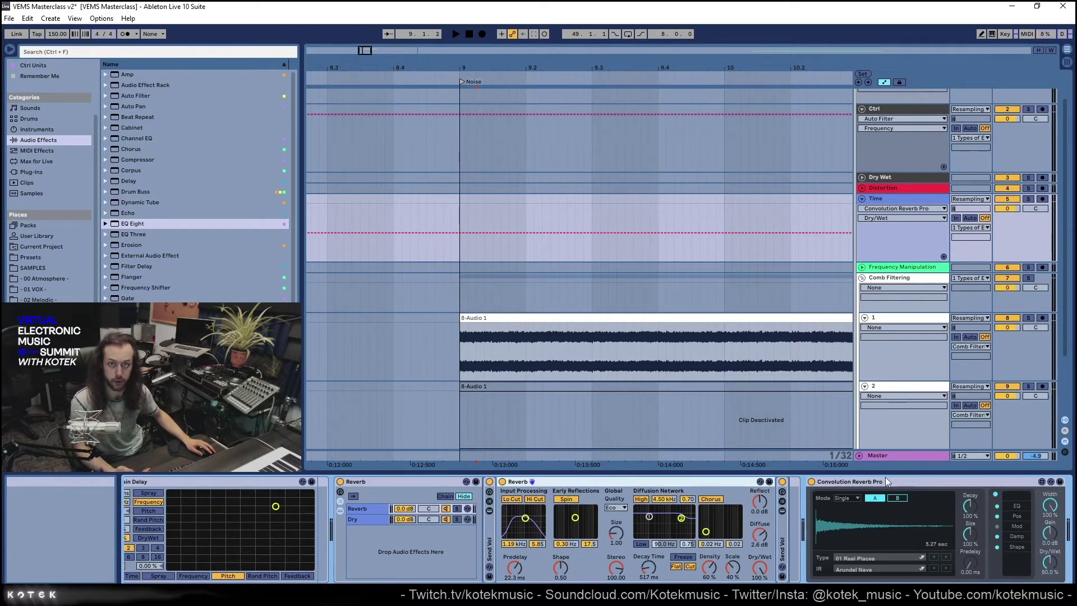
Show the Frequency Manipulation track's device chain, select Chorus in the Standard rack, and unfold the Advanced rack
scroll(892, 242, down, 1)
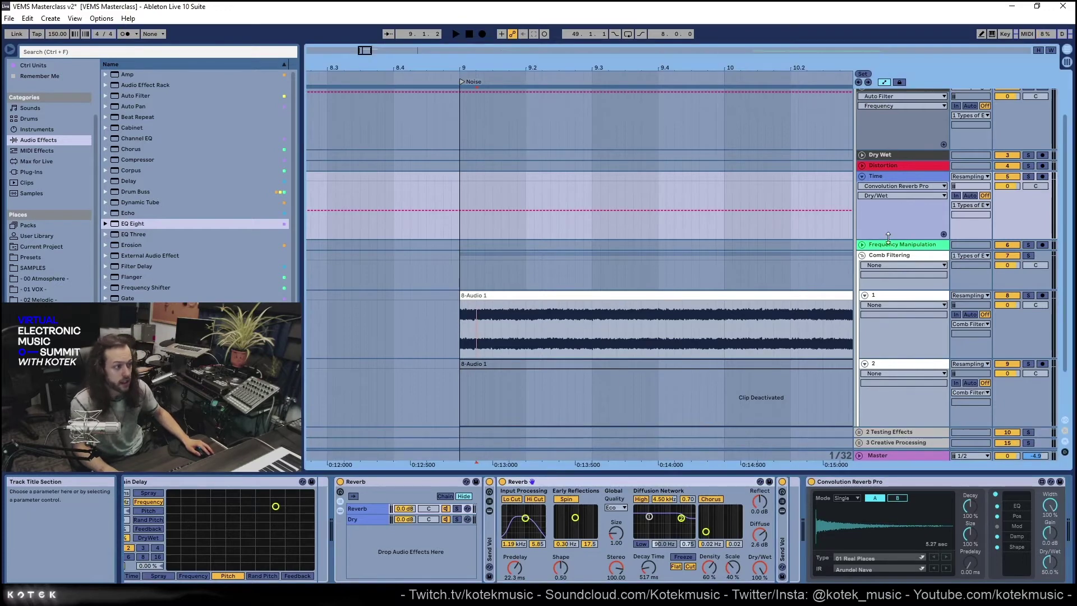
click(880, 246)
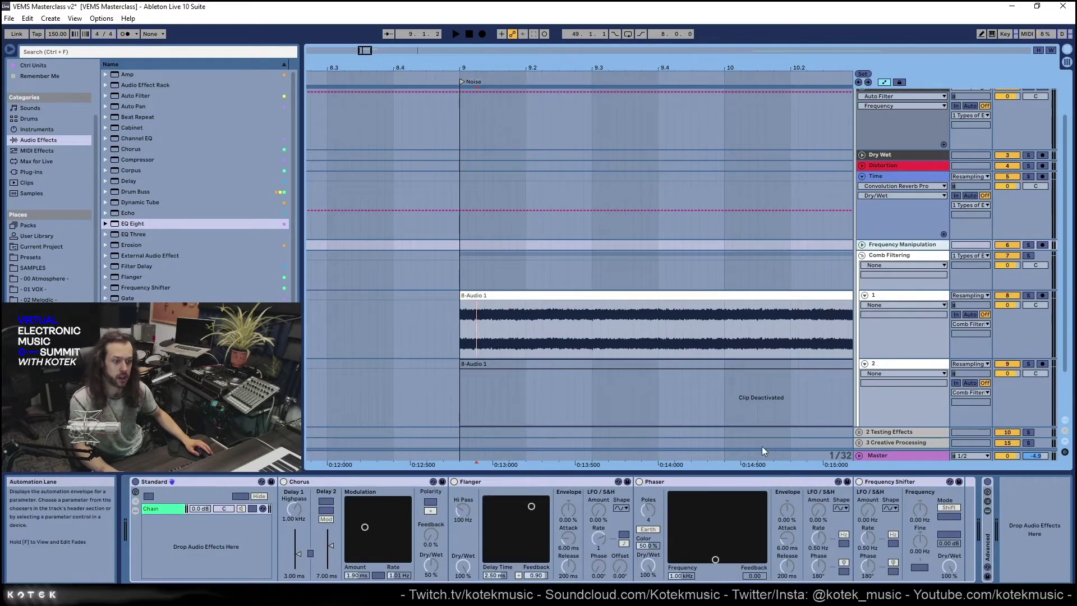
click(356, 481)
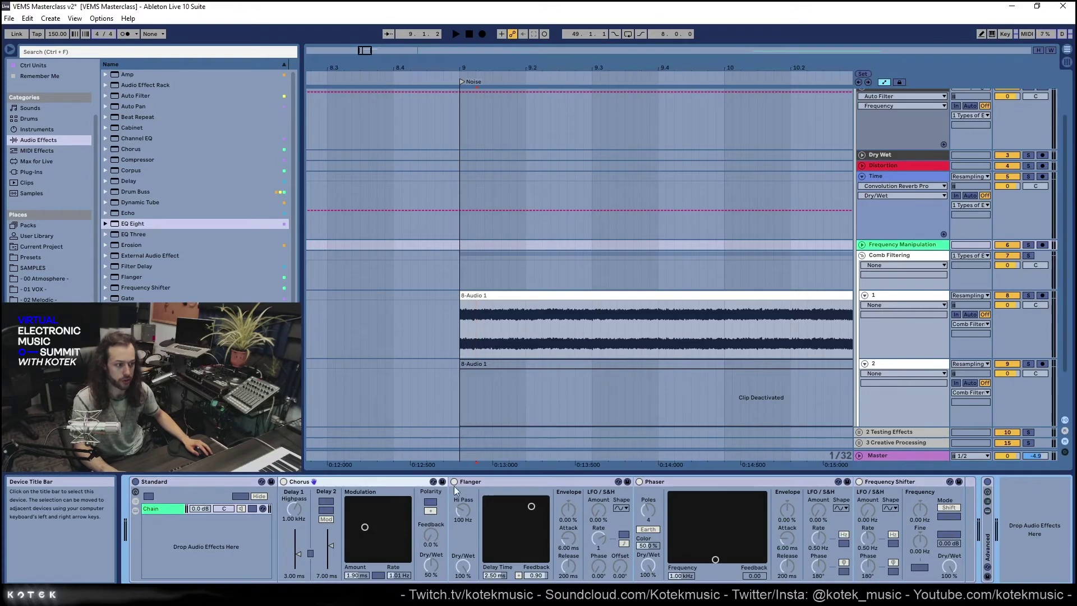
click(988, 539)
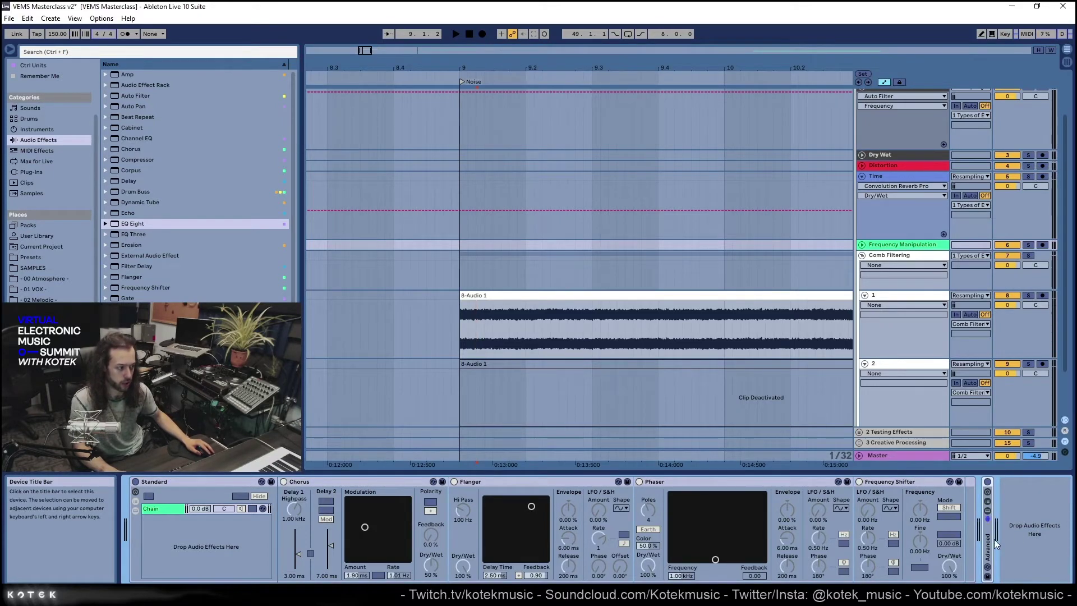
double_click(988, 547)
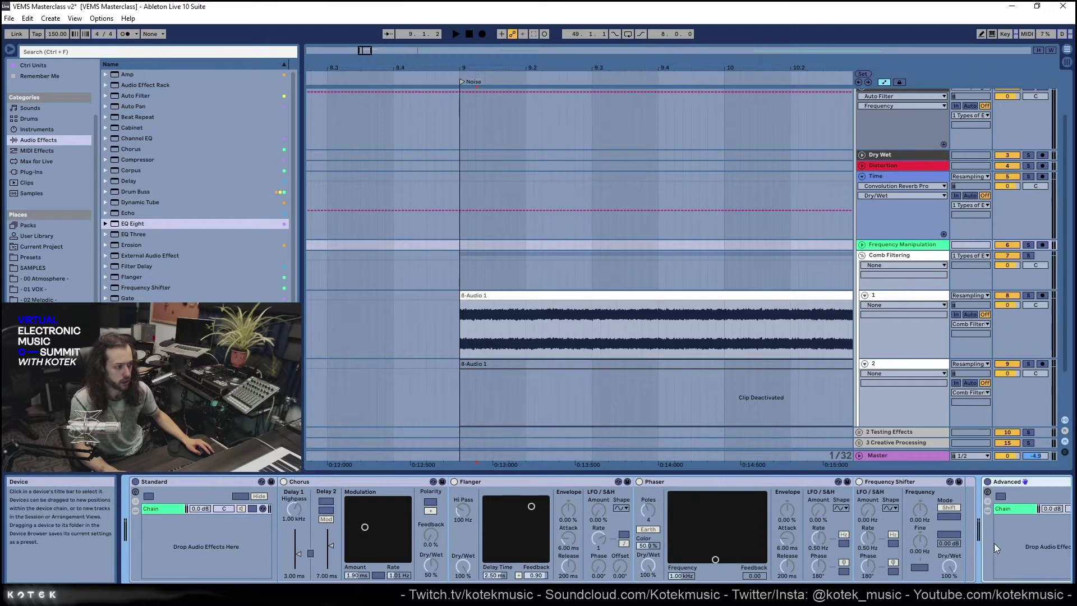
Look through the Advanced rack's Resonators, Corpus and Vocoder, and return to the start of the device chain
click(780, 479)
click(936, 482)
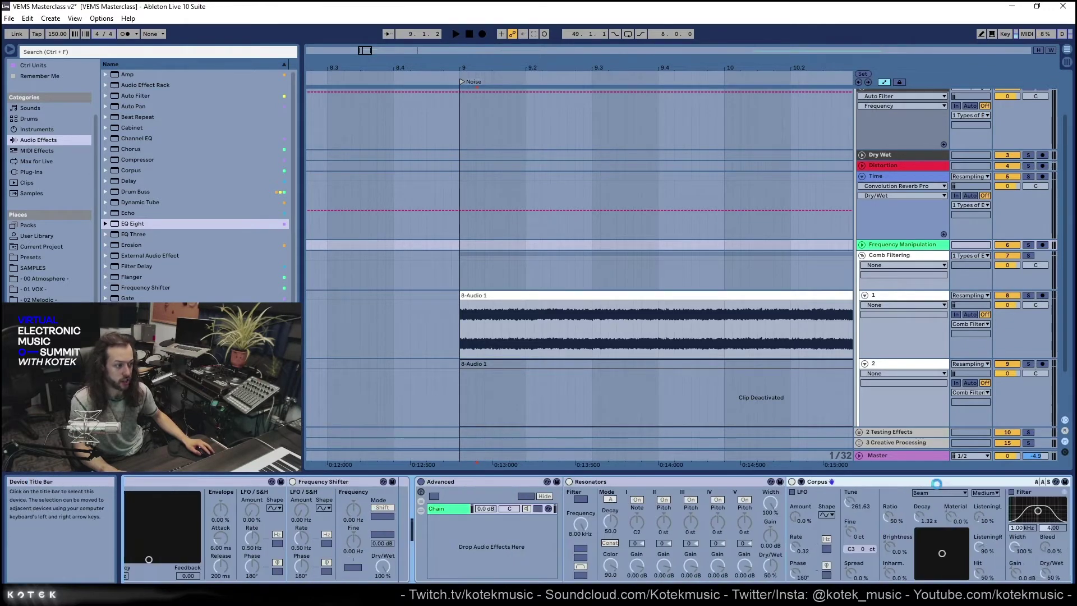
scroll(938, 499, right, 5)
click(942, 481)
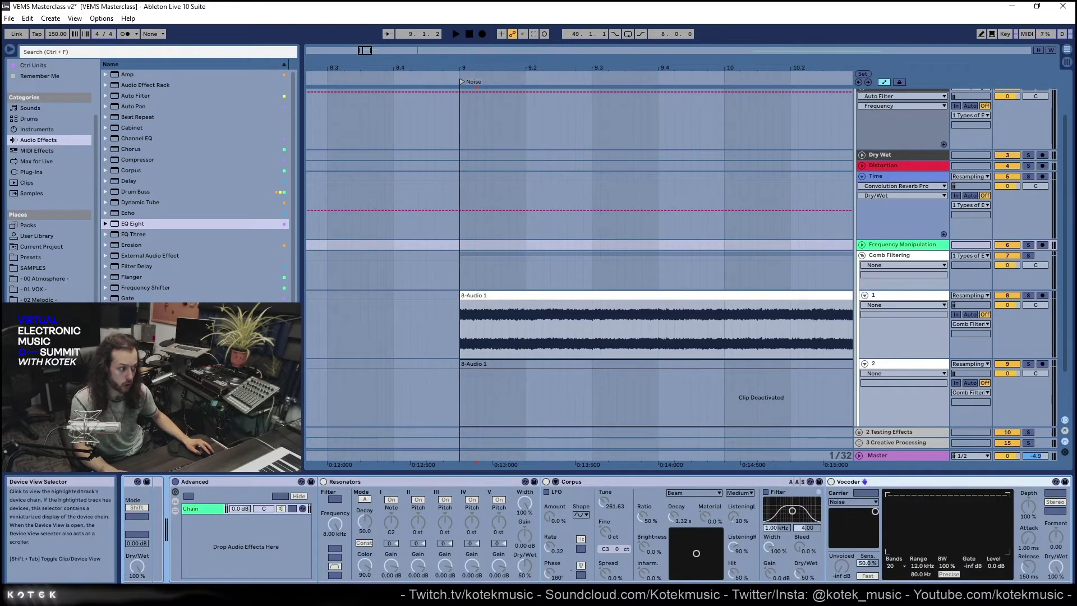
scroll(594, 530, left, 15)
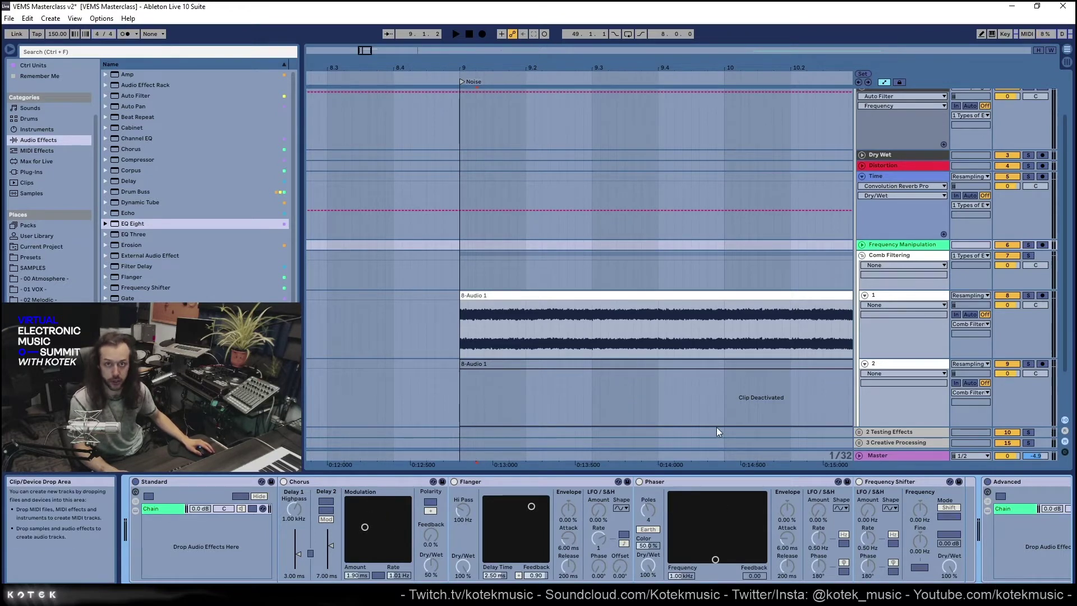
Reactivate the deactivated noise clip on track 2 of the Comb Filtering group
click(674, 311)
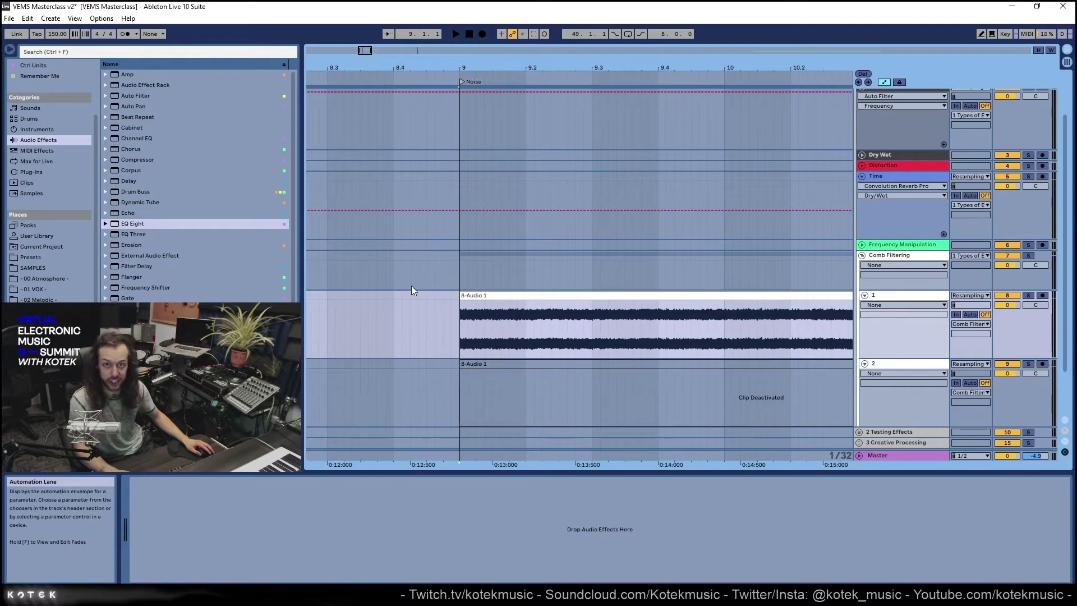
click(476, 269)
click(466, 221)
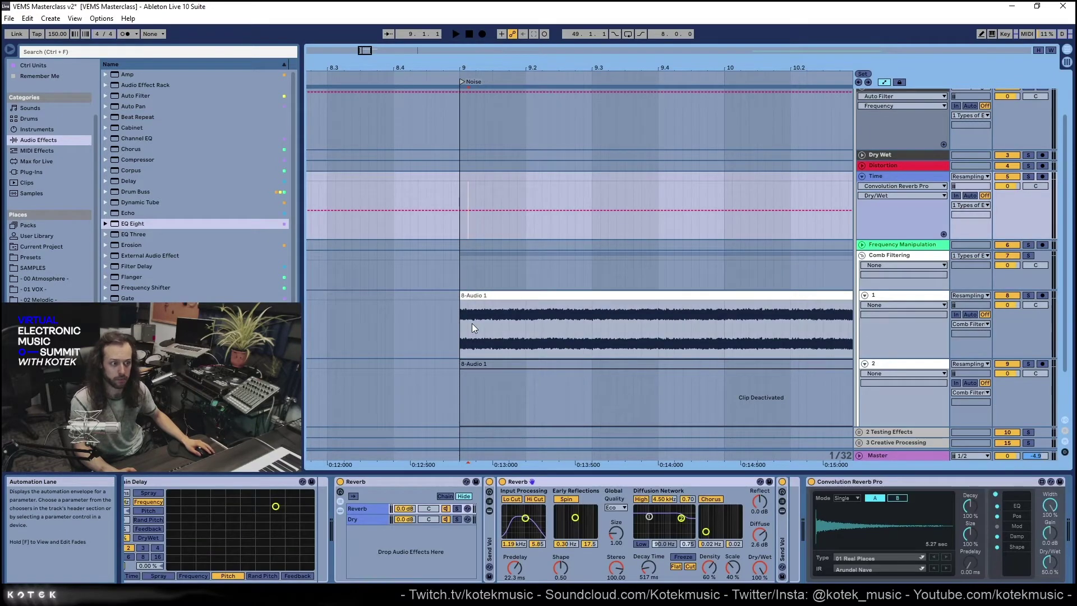
click(606, 379)
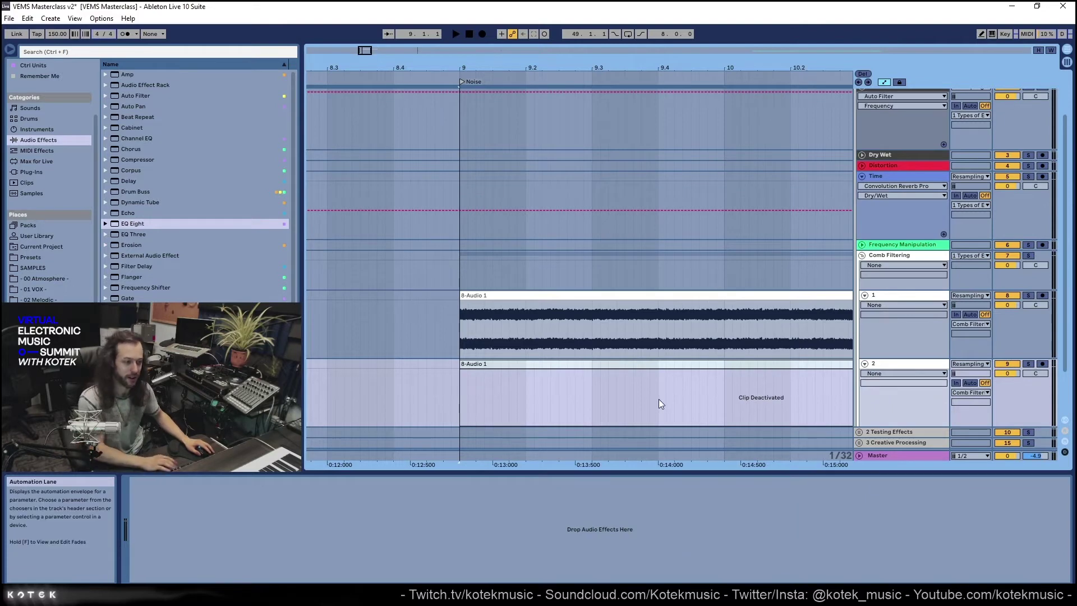
key(0)
Try shifting the track 2 noise clip slightly later and lowering that track's volume, and undo the changes
drag(550, 63, 500, 47)
click(497, 295)
drag(493, 372, 503, 372)
drag(1000, 373, 1000, 391)
scroll(547, 364, down, 2)
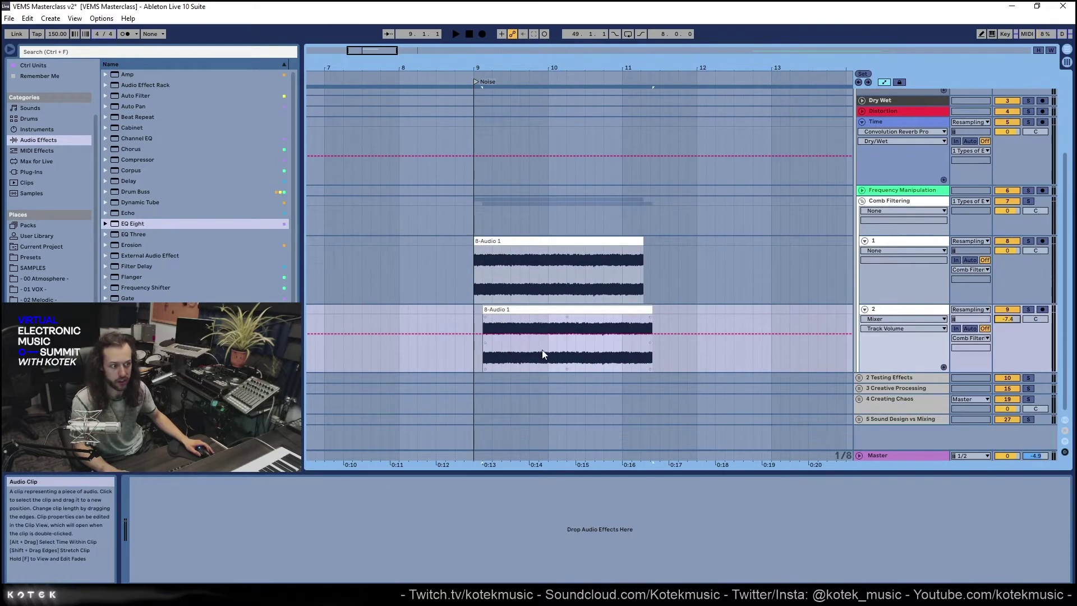
drag(534, 314, 552, 315)
drag(597, 318, 650, 315)
key(ctrl+z)
key(ctrl+z)
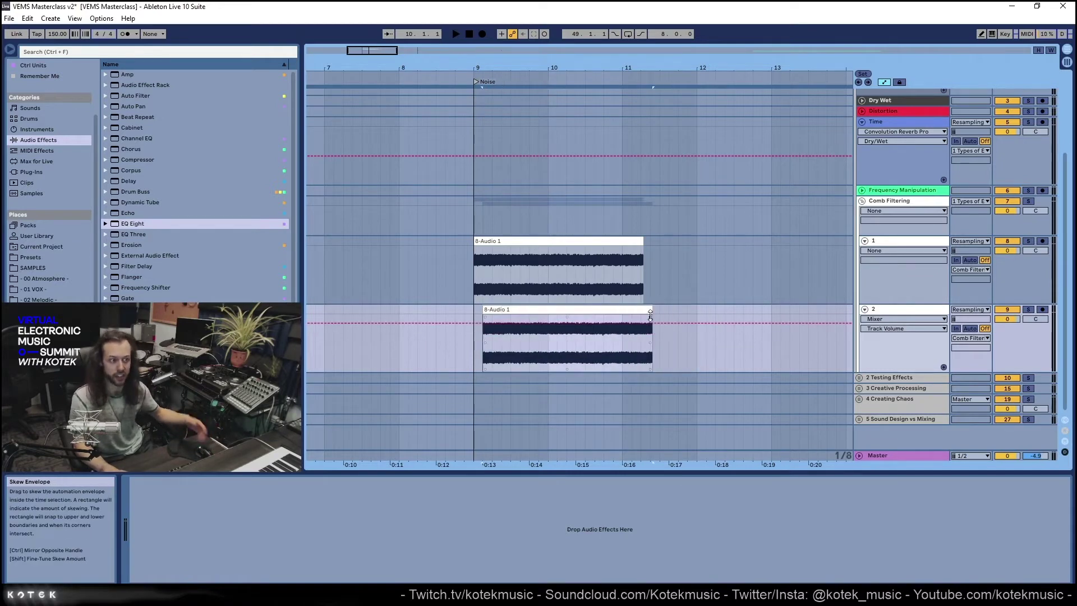
Solo the Comb Filtering group and look at the Frequency Manipulation track's device chain
click(697, 277)
click(924, 217)
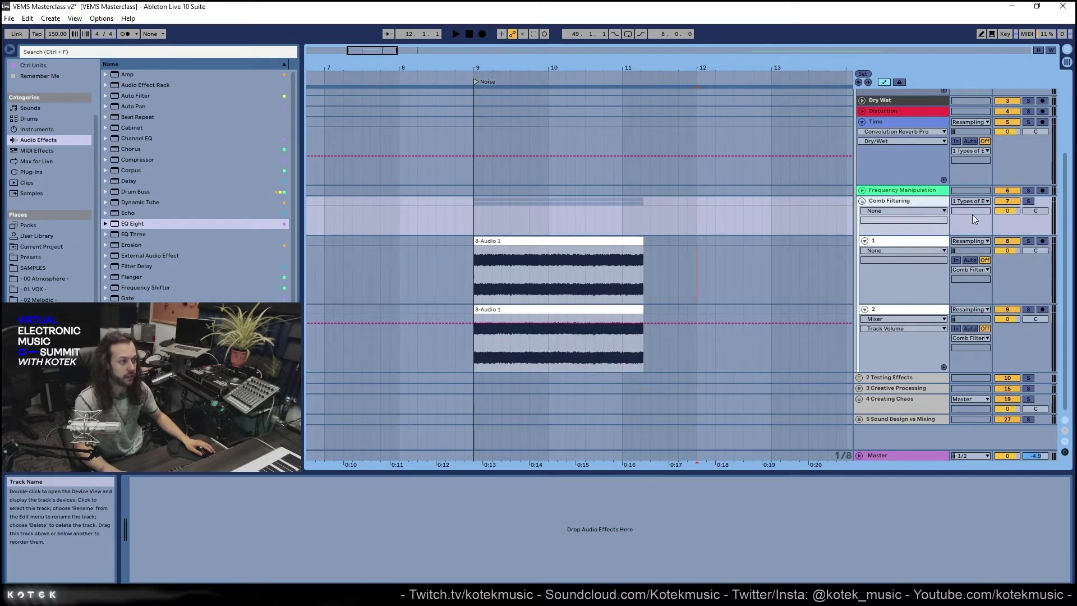
click(1028, 201)
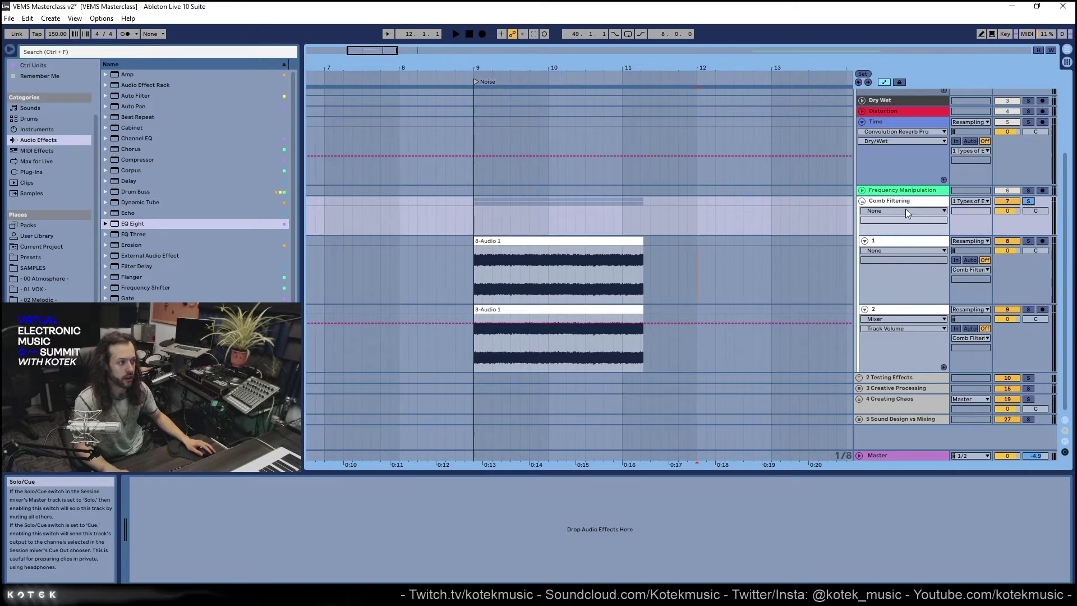
click(877, 190)
click(981, 592)
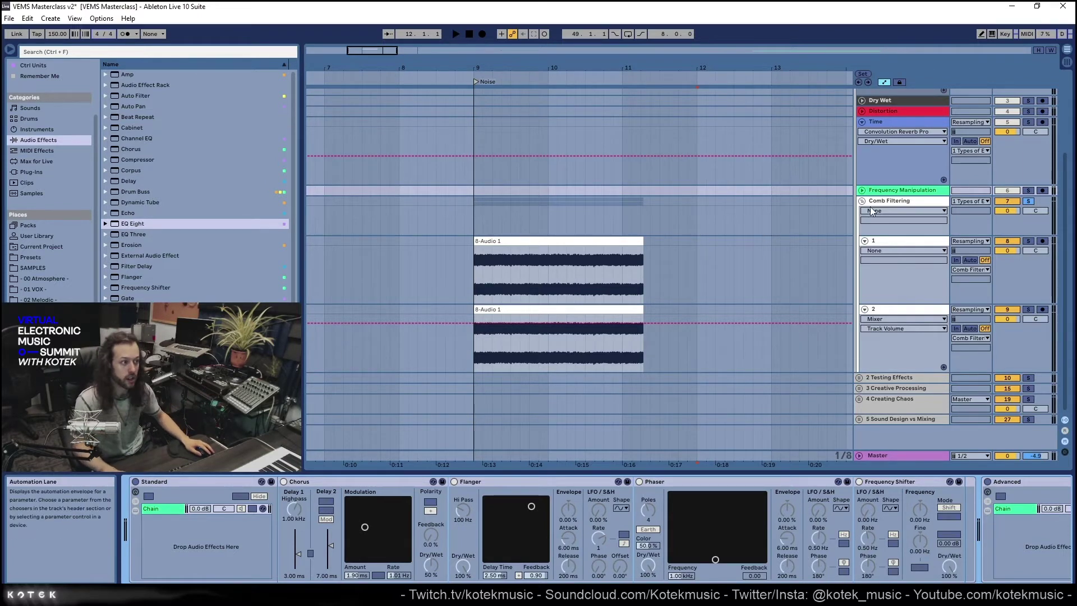
key(Down)
Detune the noise clips on tracks 1 and 2 against each other, setting the track 1 clip to 22 ct
click(589, 307)
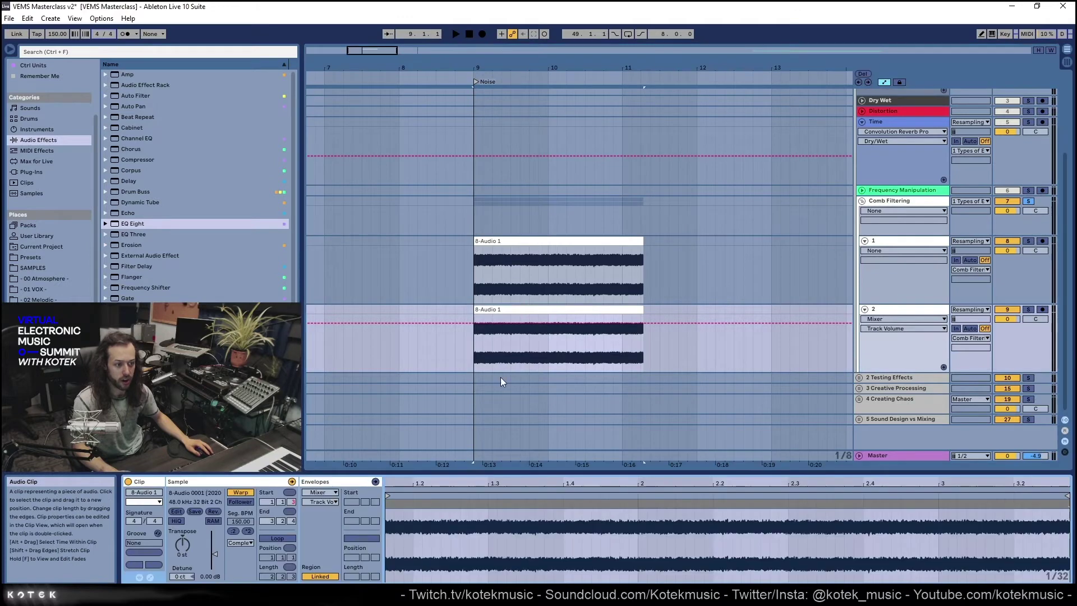
click(530, 241)
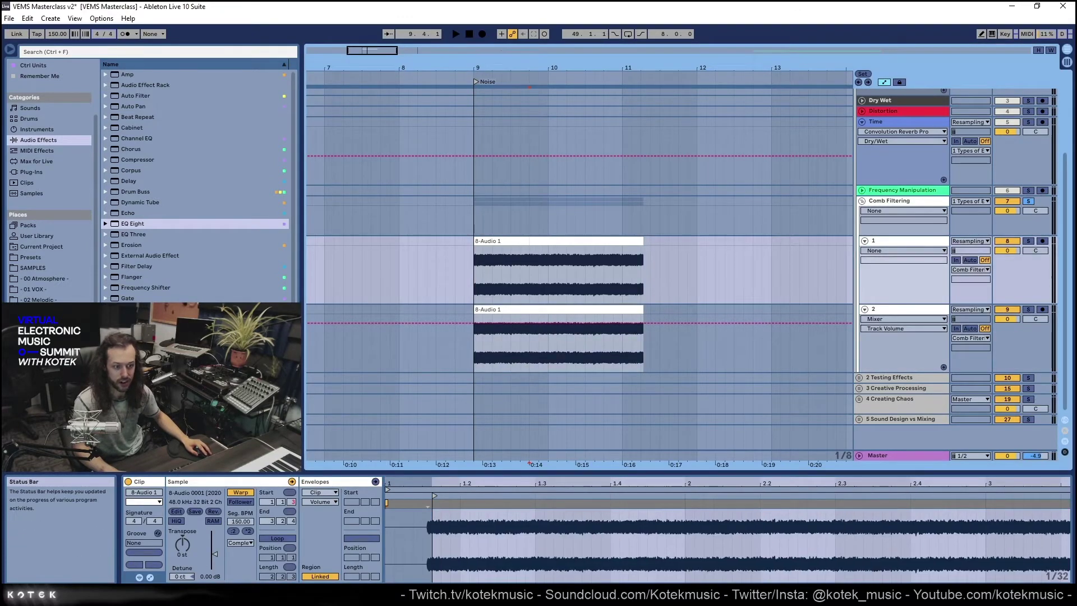
click(182, 576)
Solo tracks 1 and 2 together and lower the Comb Filtering group's volume to -7.5 dB
click(1028, 241)
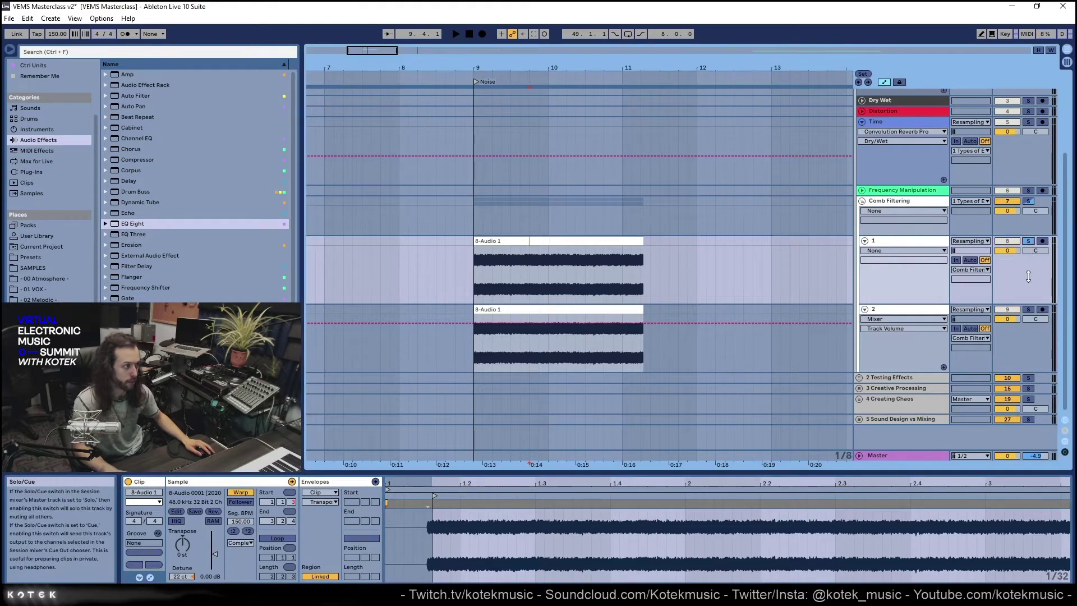
ctrl+click(1028, 309)
drag(1013, 212, 1012, 230)
Play the two detuned noise clips together several times from near their start
key(space)
click(535, 242)
key(space)
key(space)
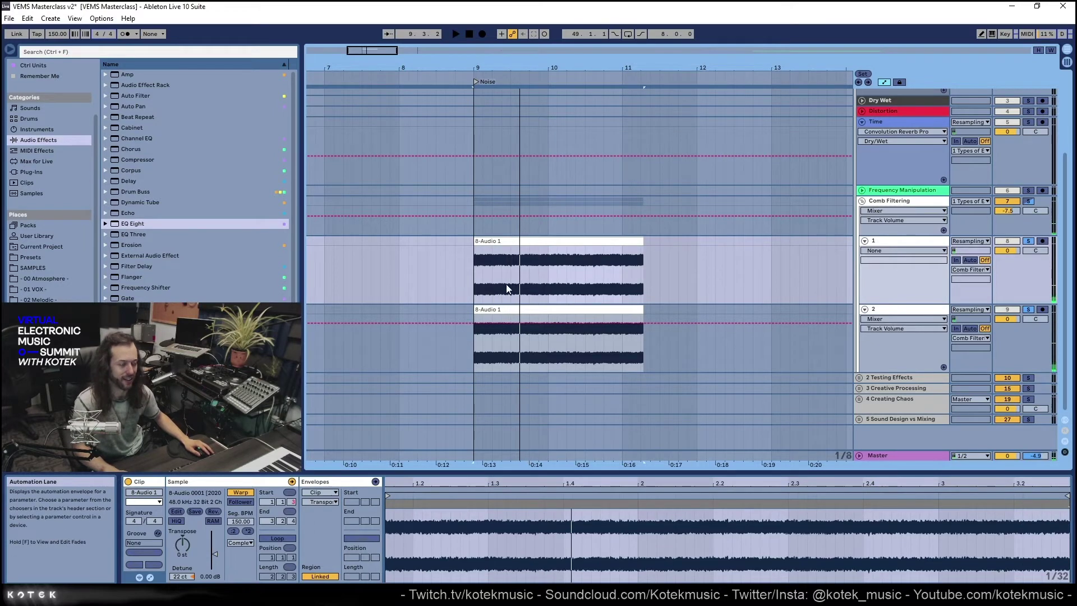
click(479, 285)
key(space)
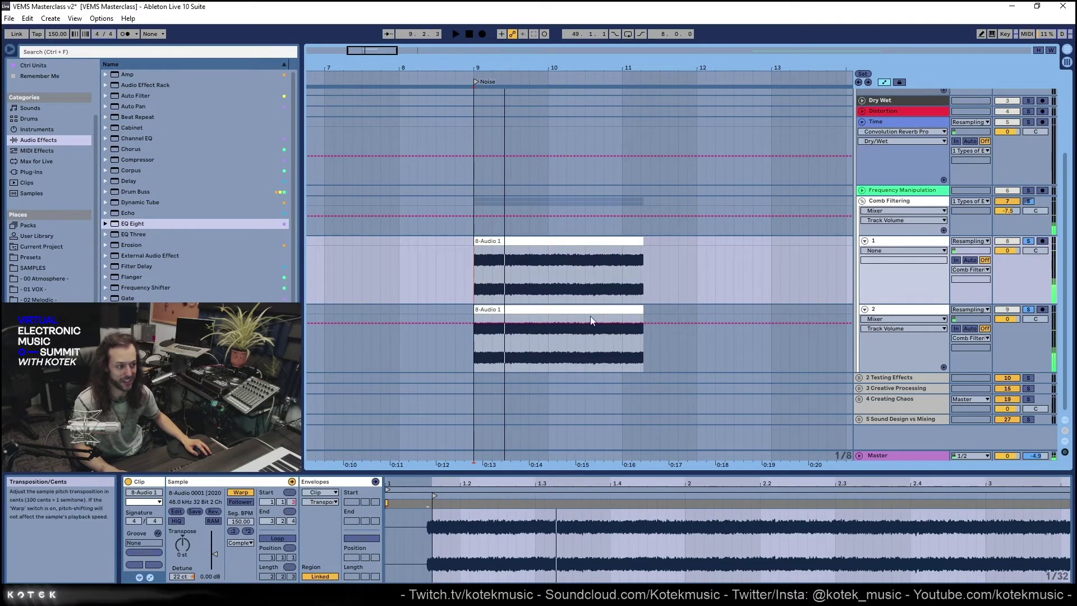
Reset the track 1 clip's detune to 0 ct and turn off warping on both noise clips
double_click(181, 576)
click(250, 493)
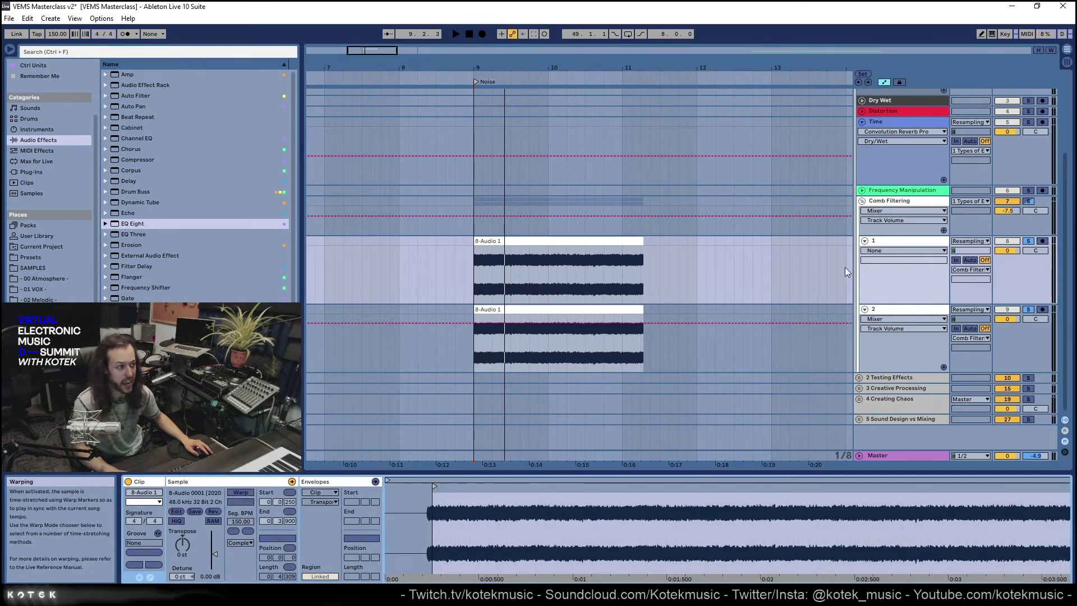
click(868, 216)
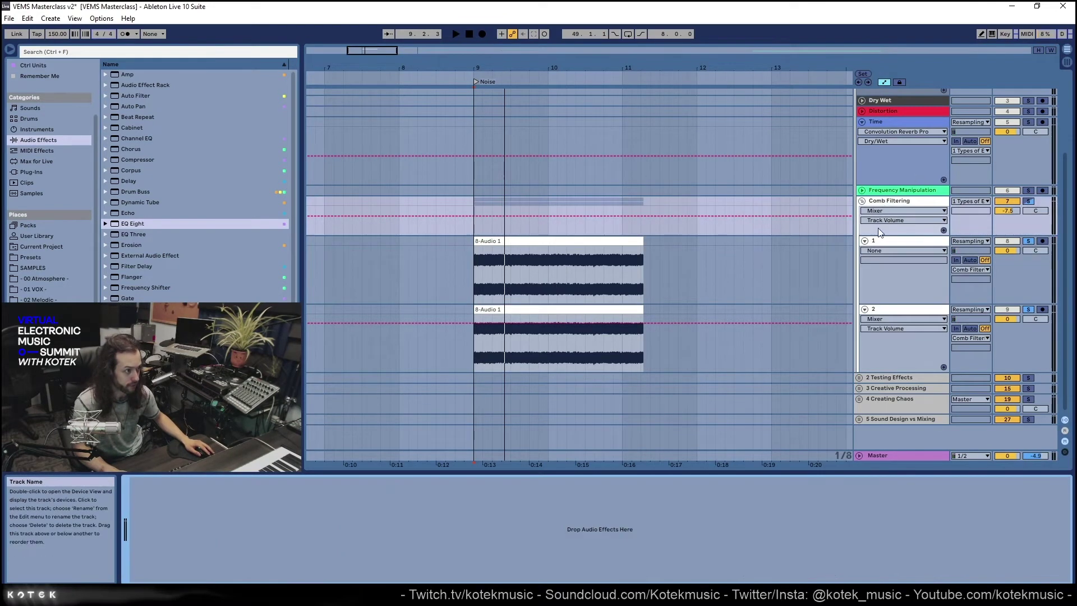
scroll(197, 185, down, 1)
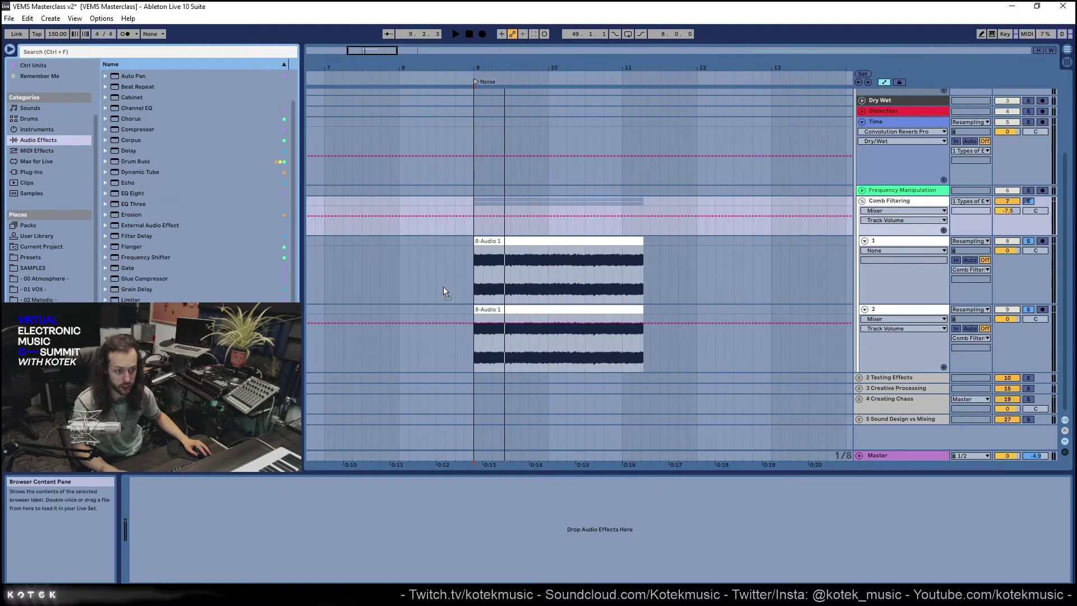
click(525, 311)
click(504, 241)
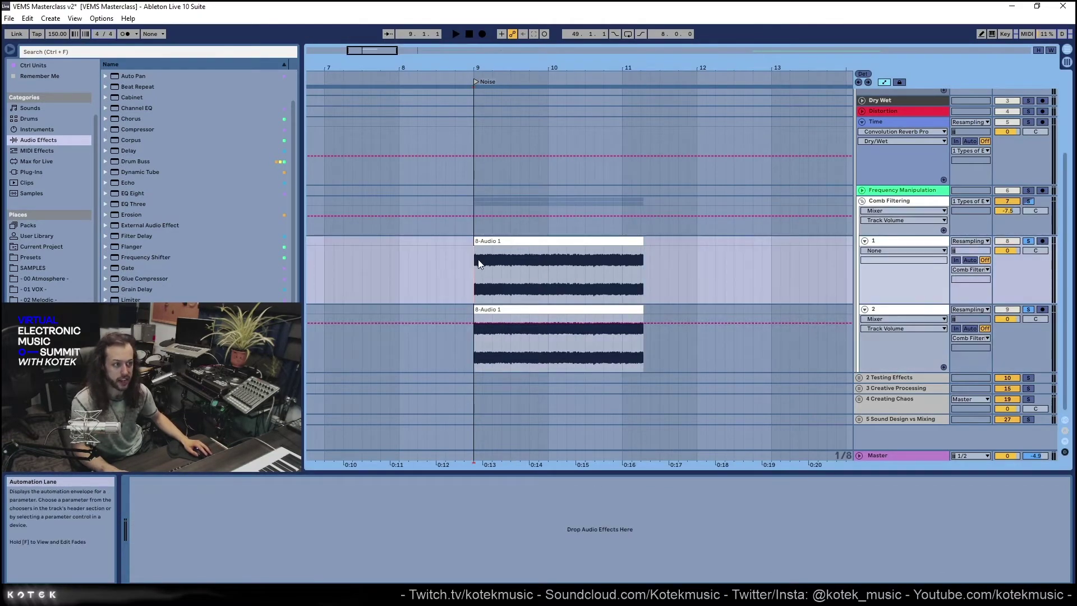
double_click(477, 259)
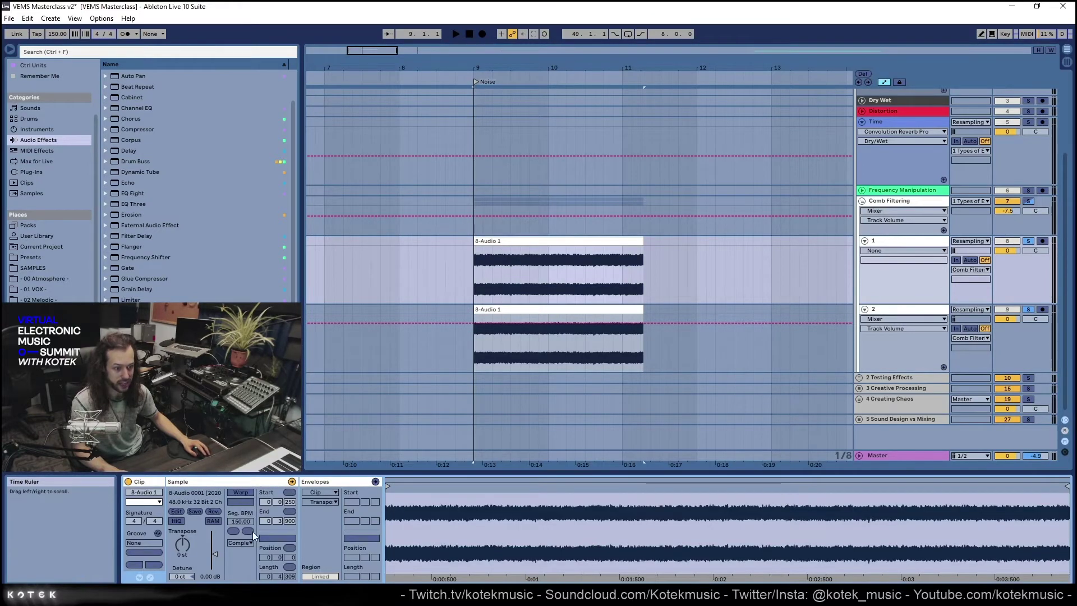
click(517, 309)
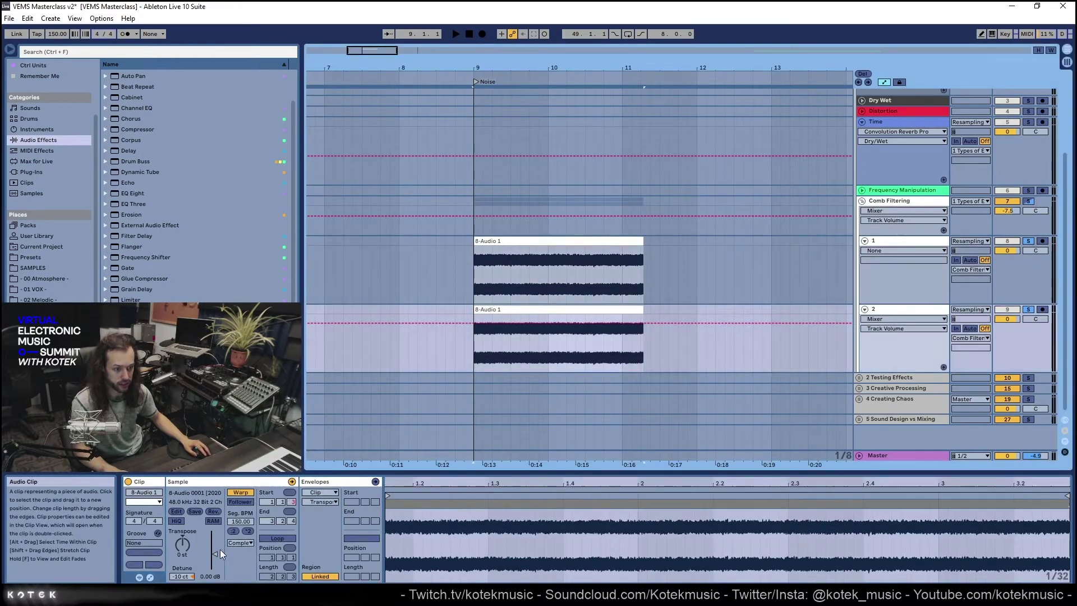
click(240, 494)
Show the Comb Filtering group's device chain and play both noise clips through its Spectrum analyzer
click(500, 247)
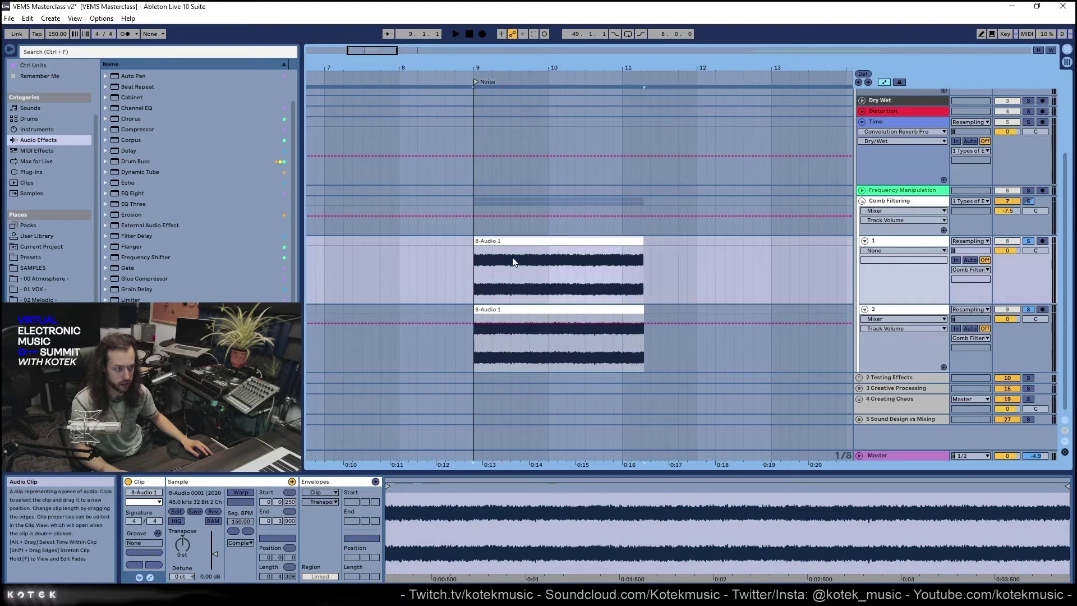
click(477, 208)
key(shift+Tab)
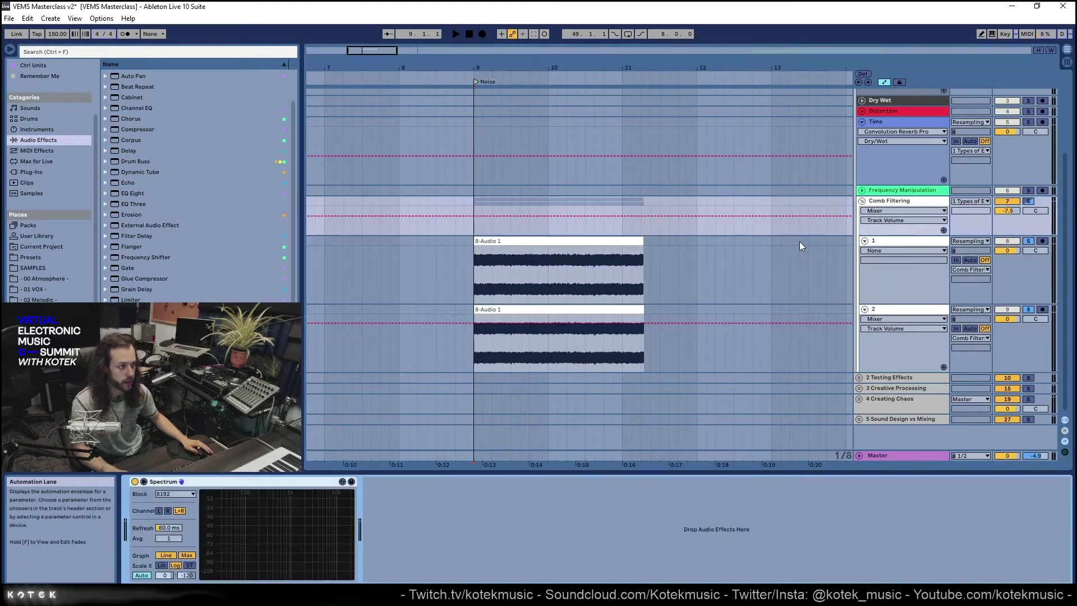
key(space)
key(space)
click(467, 270)
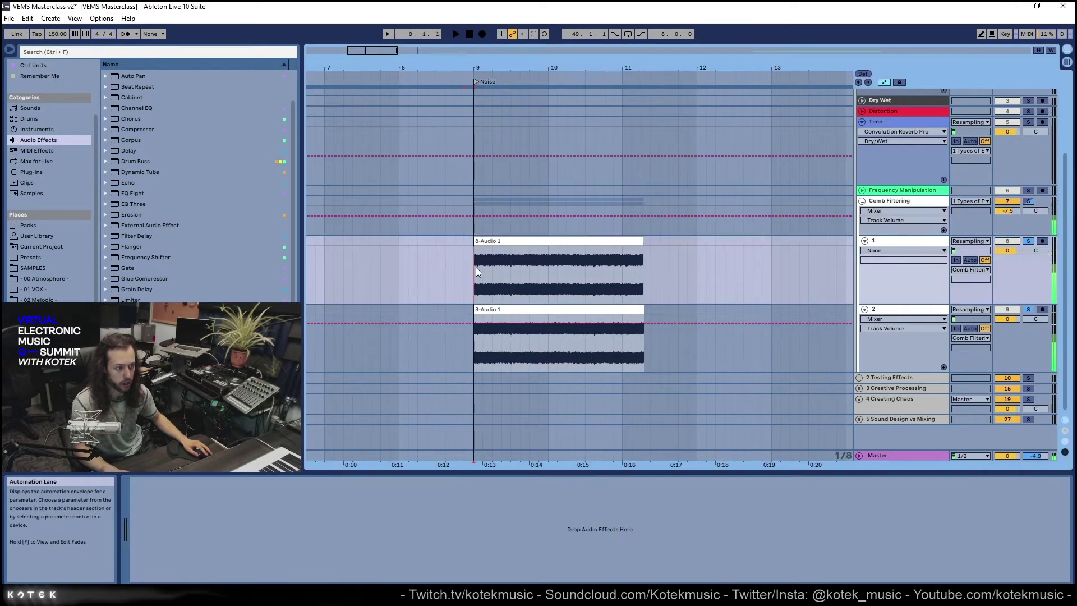
click(473, 202)
key(space)
Nudge the track 2 clip by a tiny amount relative to the track 1 clip
scroll(476, 287, up, 5)
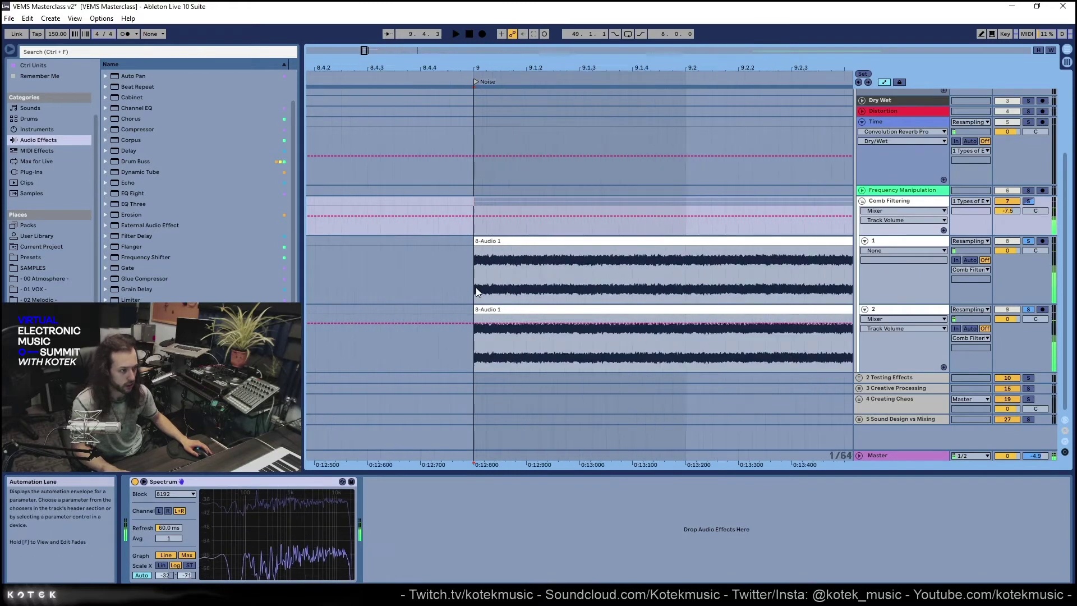
scroll(475, 288, up, 3)
click(473, 314)
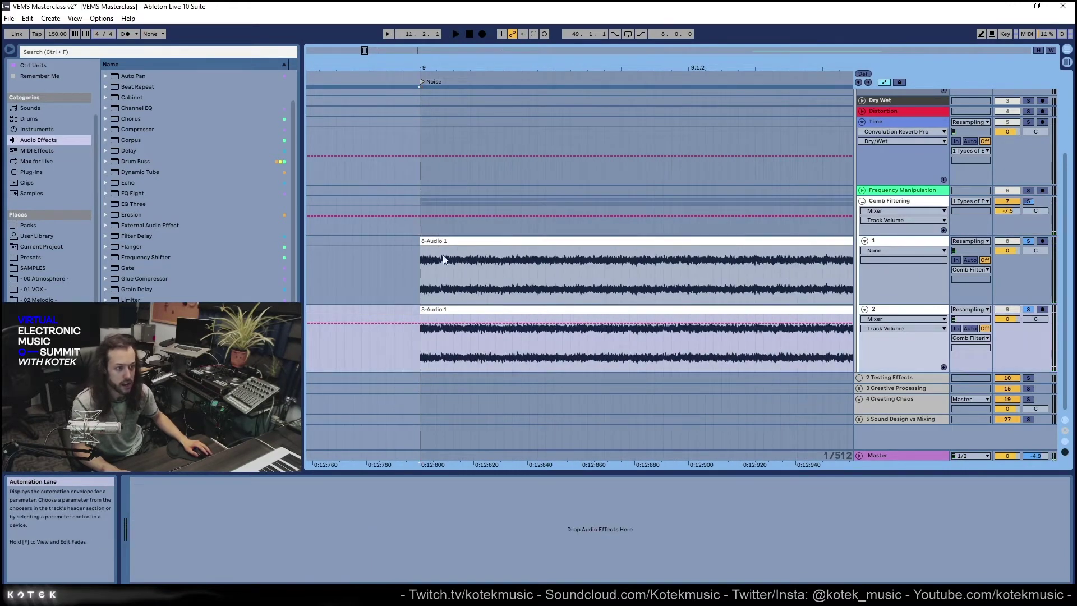
click(434, 240)
drag(439, 309, 440, 312)
Play both clips and watch the Comb Filtering group's Spectrum display
key(space)
key(Up)
scroll(426, 336, down, 3)
key(Up)
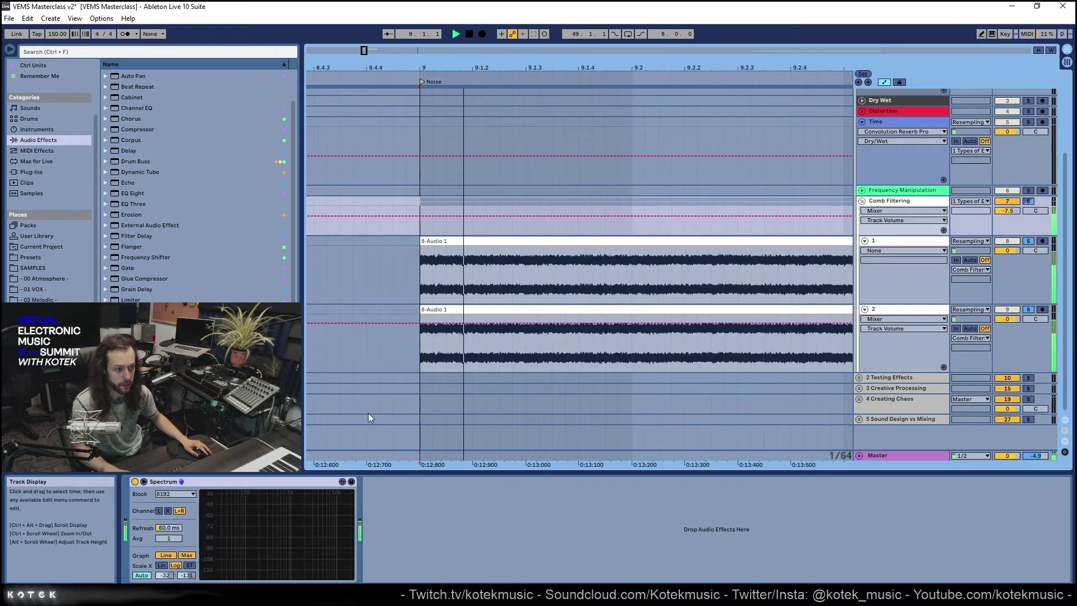
key(space)
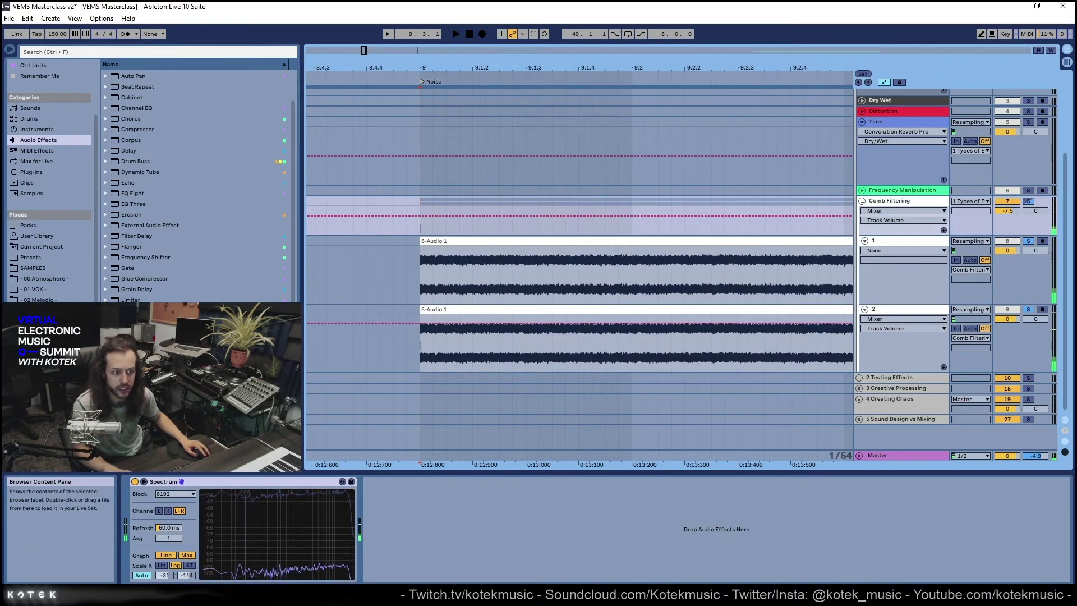
Add an EQ Eight after the Spectrum on the Comb Filtering group and play the noise through it
double_click(135, 193)
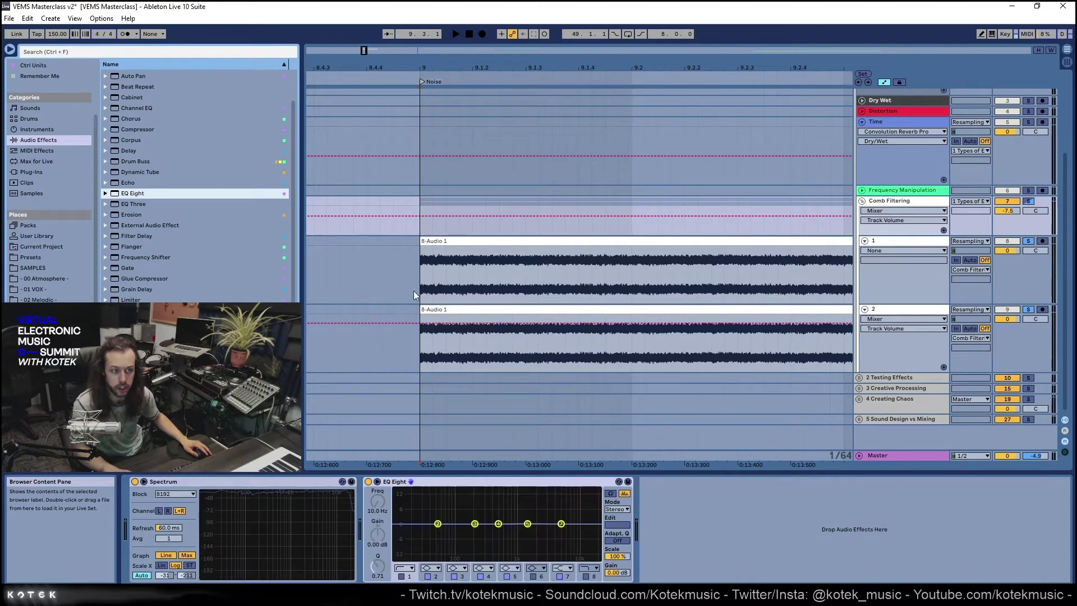
key(space)
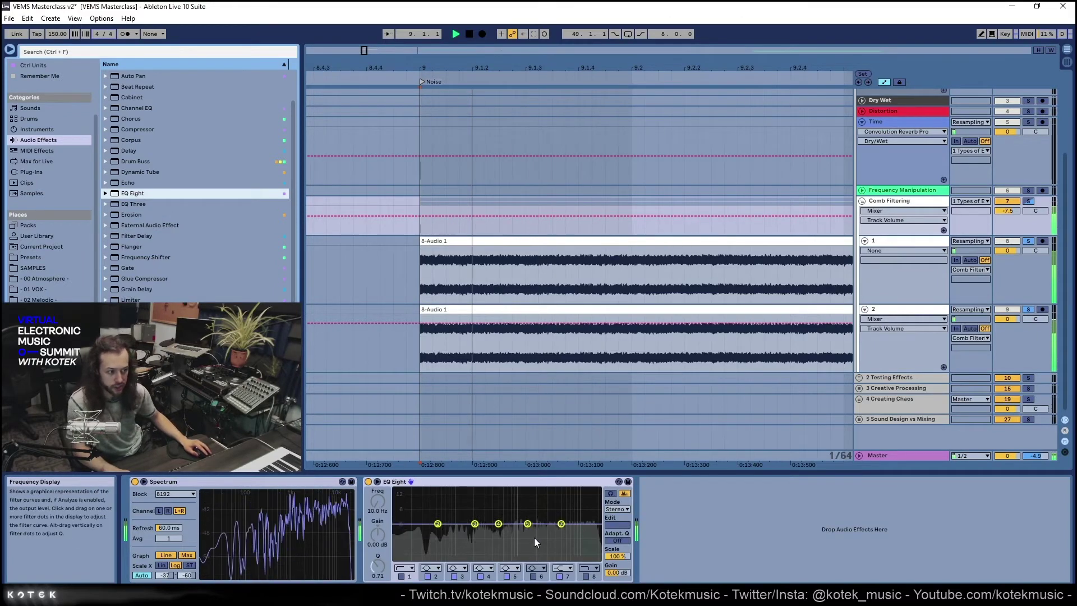
click(433, 310)
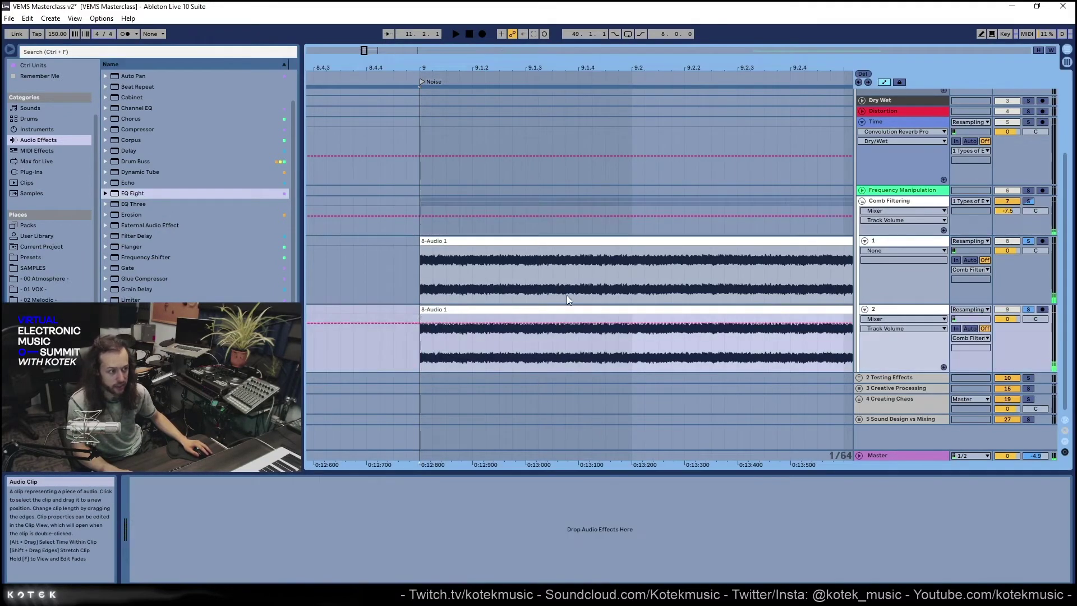
Show the track delay settings and set track 2's delay to 2 ms
click(1064, 451)
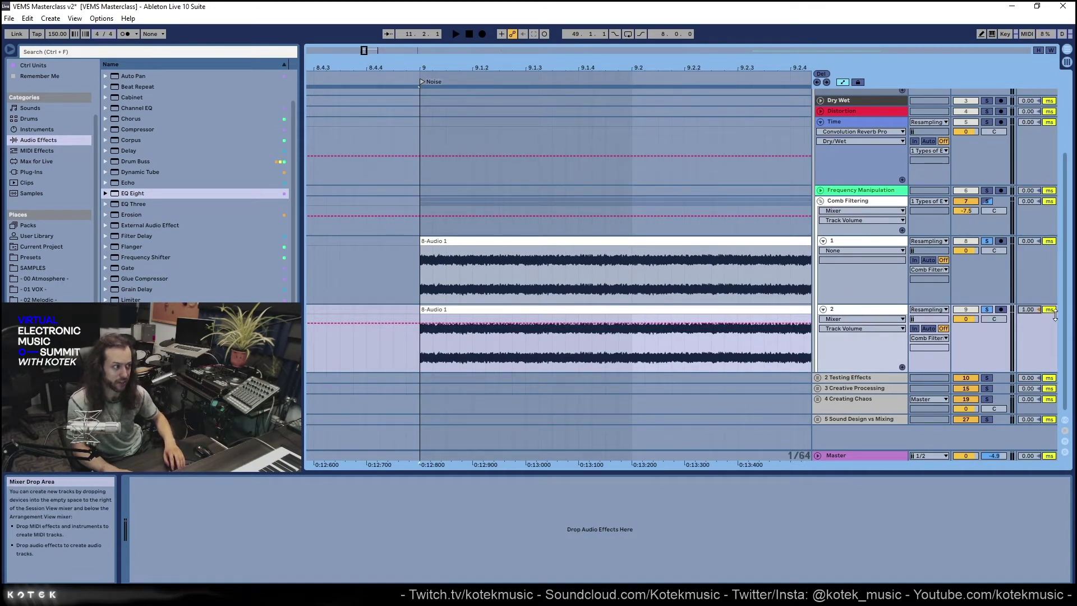
drag(1054, 314, 1054, 307)
key(super+Tab)
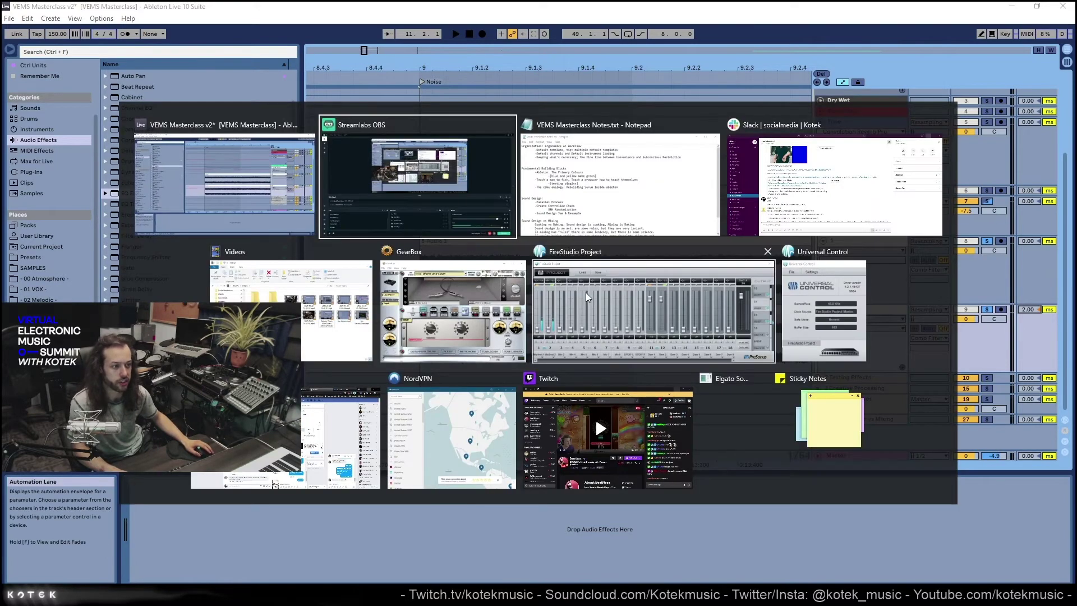
key(Escape)
Play the noise through the group's analyzers, raise track 2's delay to 4 ms and play it again
click(470, 217)
key(space)
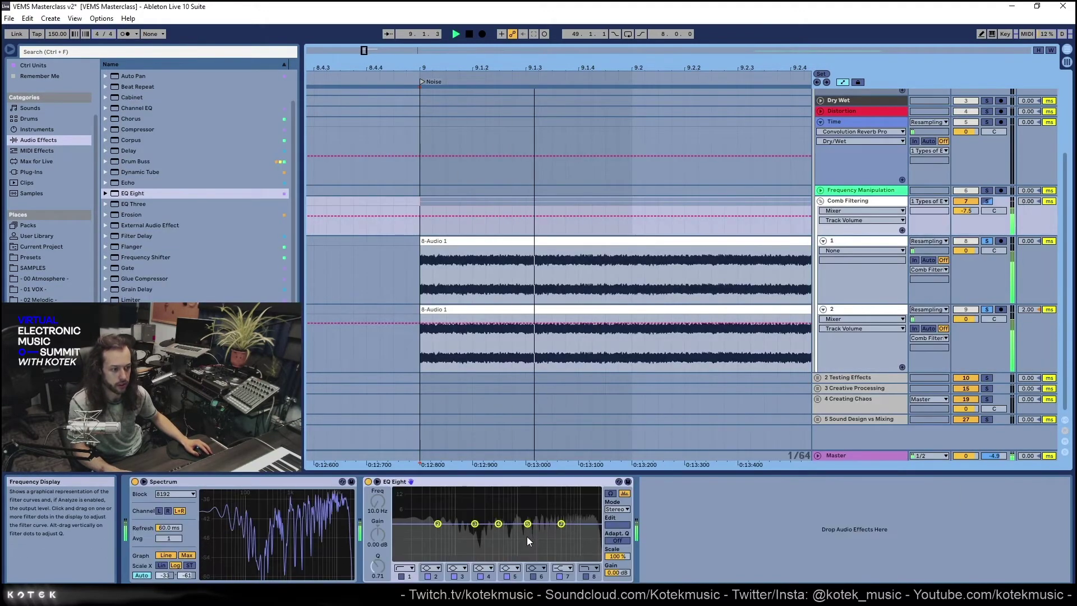
key(space)
key(space)
mouse_move(1026, 311)
mouse_down()
mouse_move(1026, 293)
mouse_move(1030, 309)
mouse_up()
key(space)
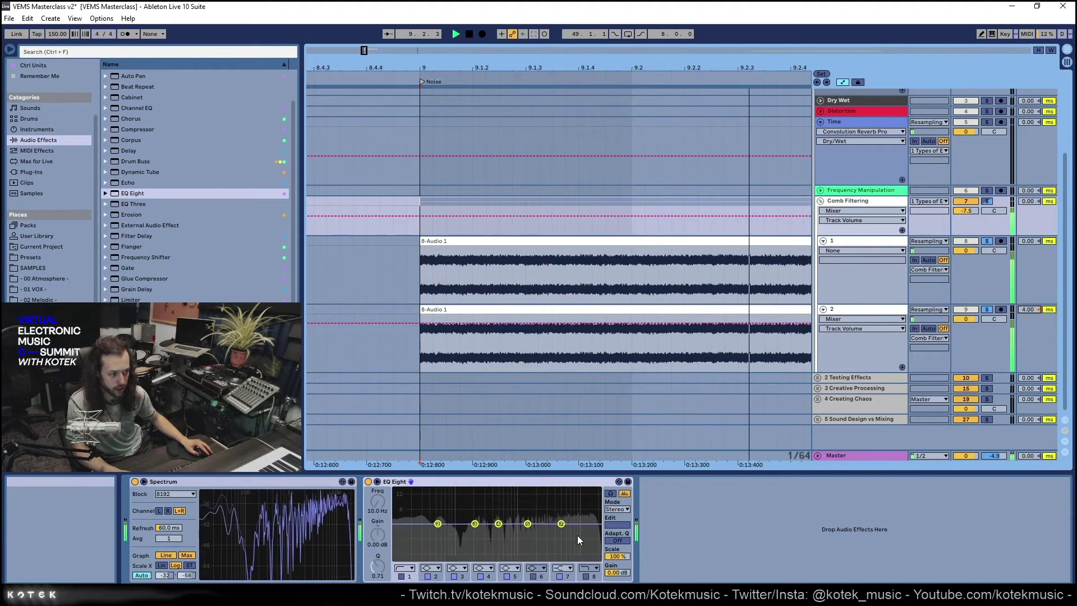
Fold and unfold the EQ Eight, and open its enlarged frequency display
double_click(496, 480)
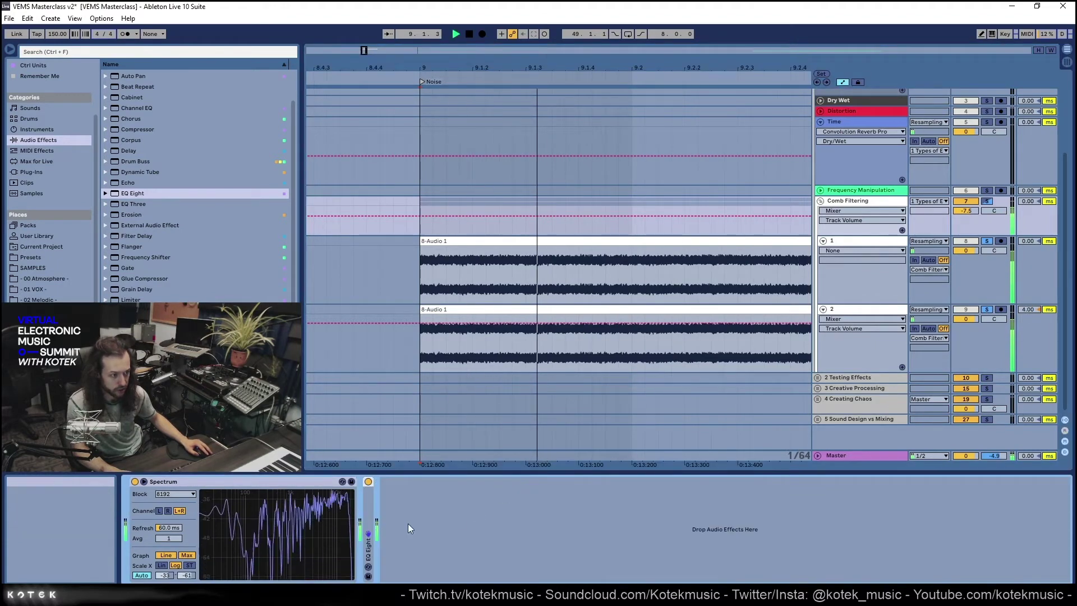
double_click(369, 504)
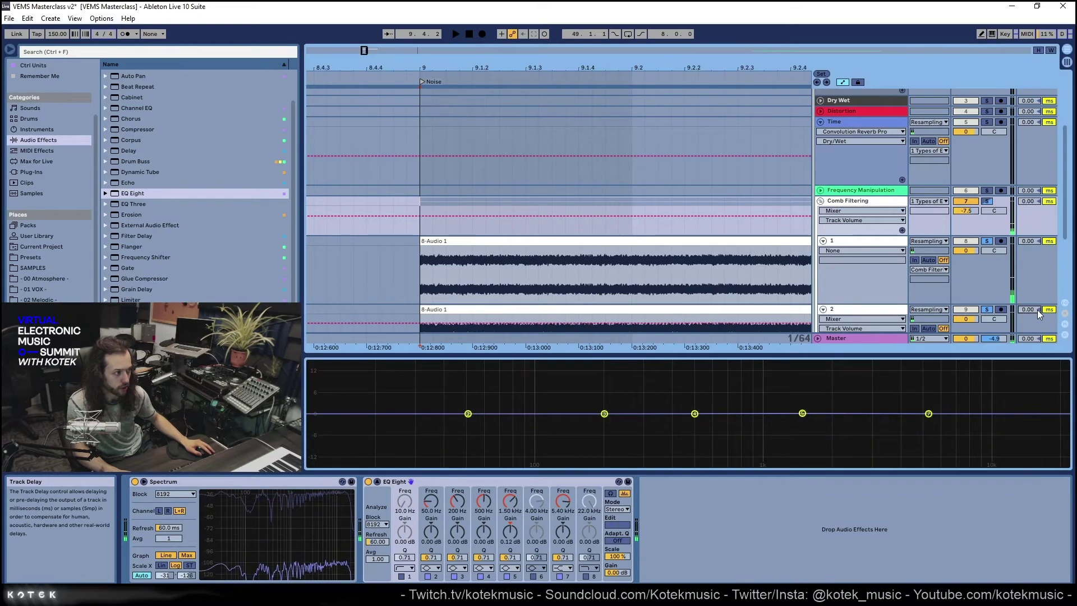
Play the noise through the analyzers with track 2's delay at 1 ms, raise the delay to 3 ms and stop playback
key(space)
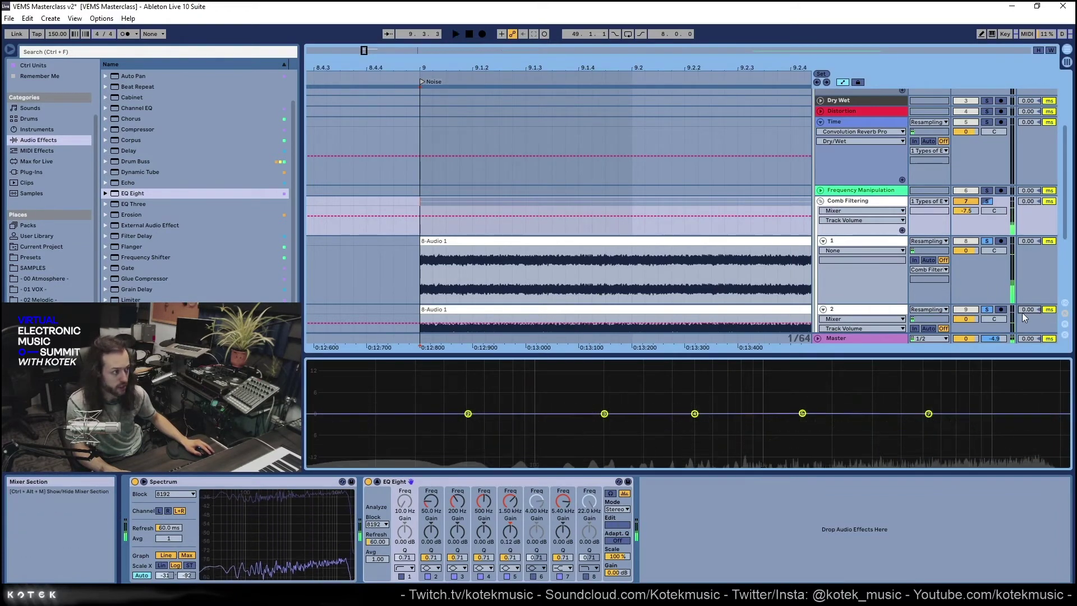
scroll(1026, 312, up, 1)
key(space)
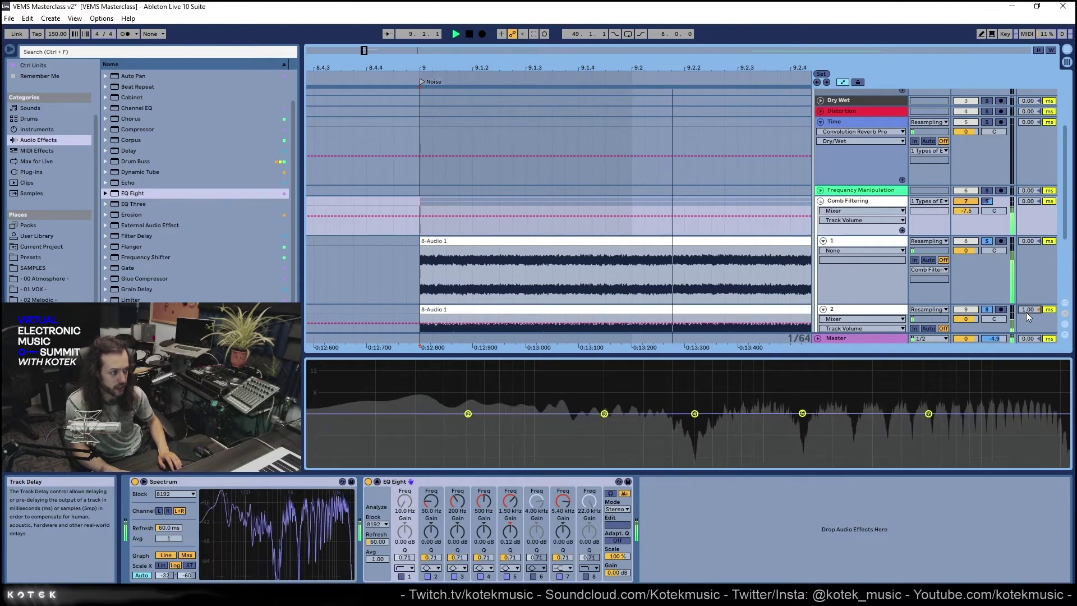
scroll(1026, 311, up, 1)
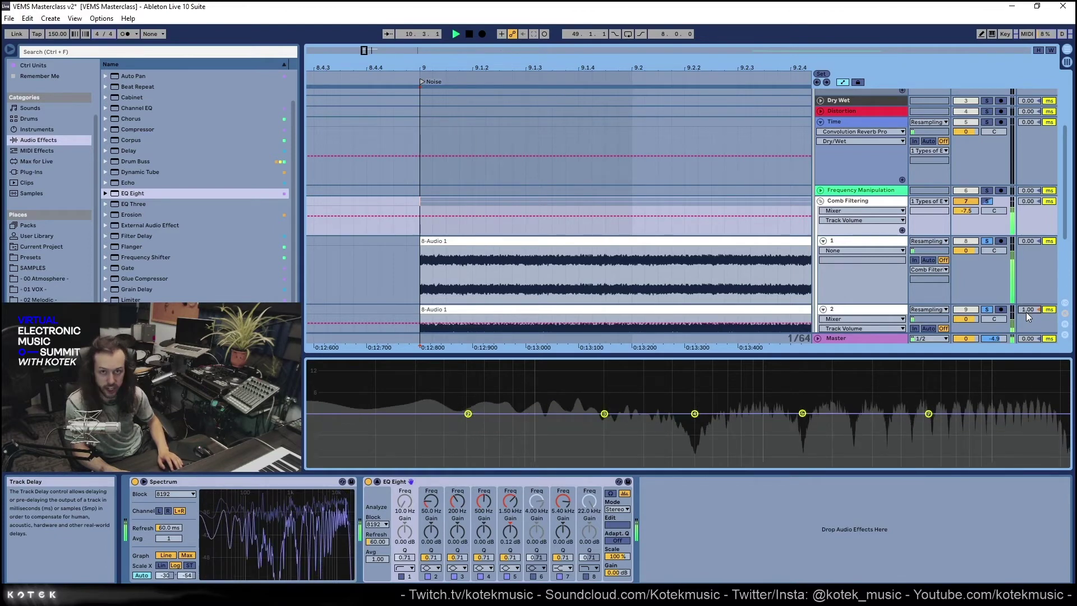
scroll(1027, 312, up, 1)
key(space)
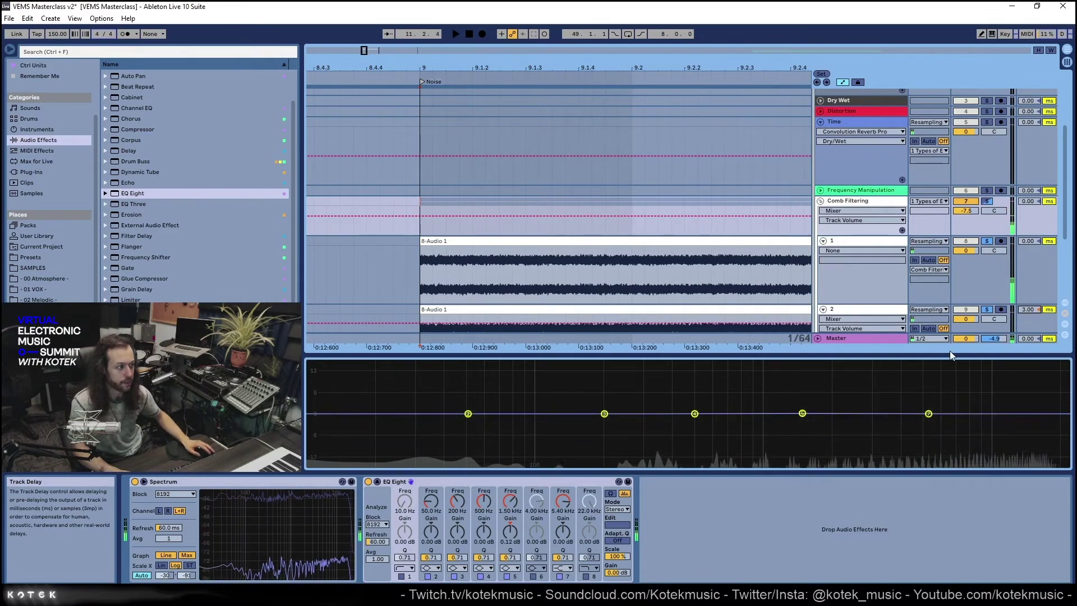
Show the devices on the Frequency Manipulation track and unfold that track in the arrangement
click(867, 192)
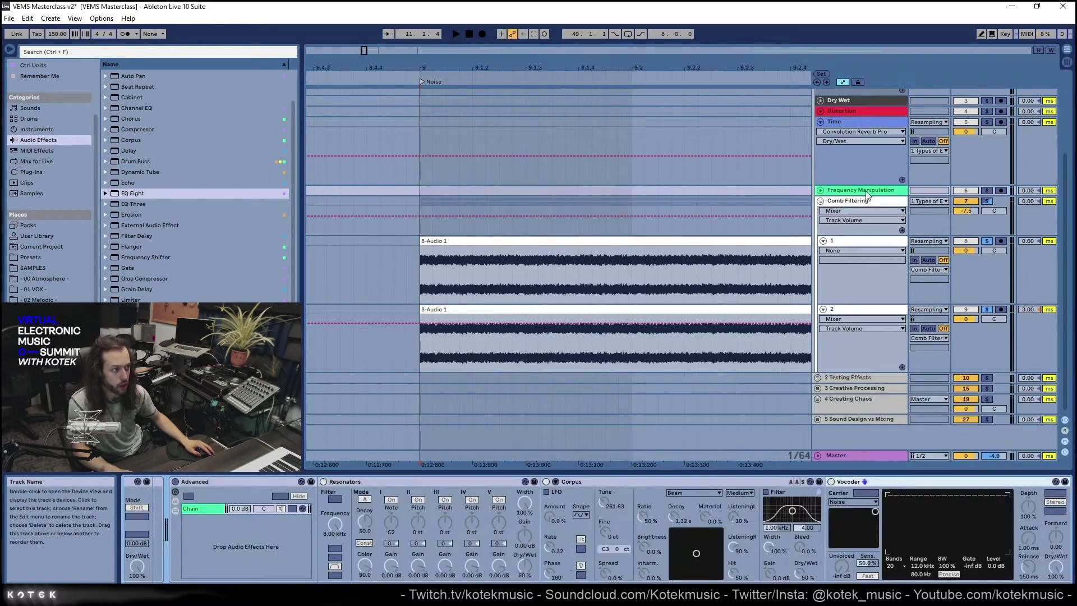
scroll(422, 516, up, 5)
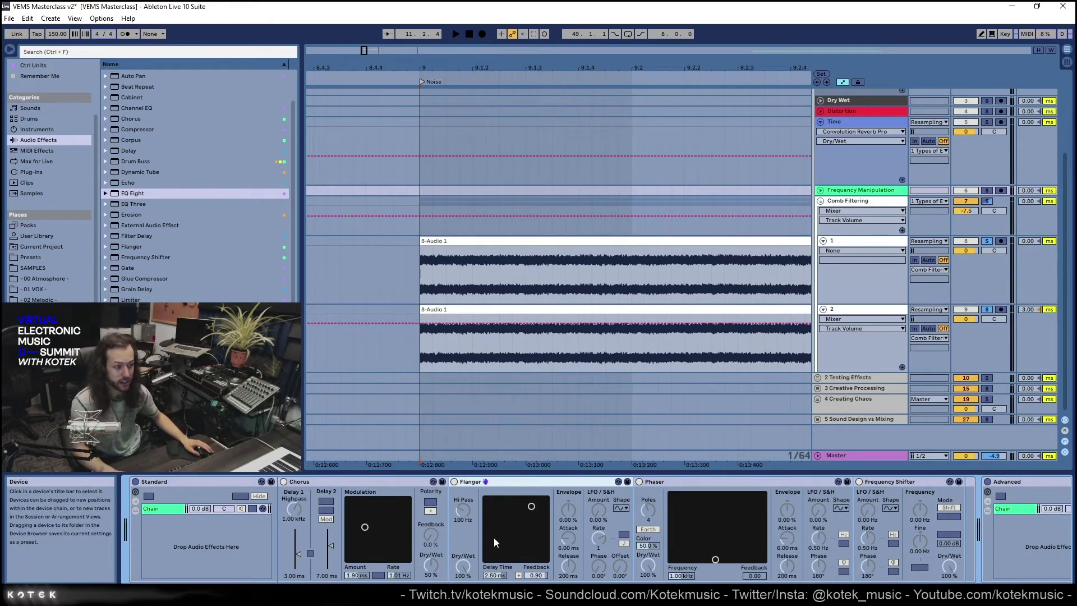
click(672, 281)
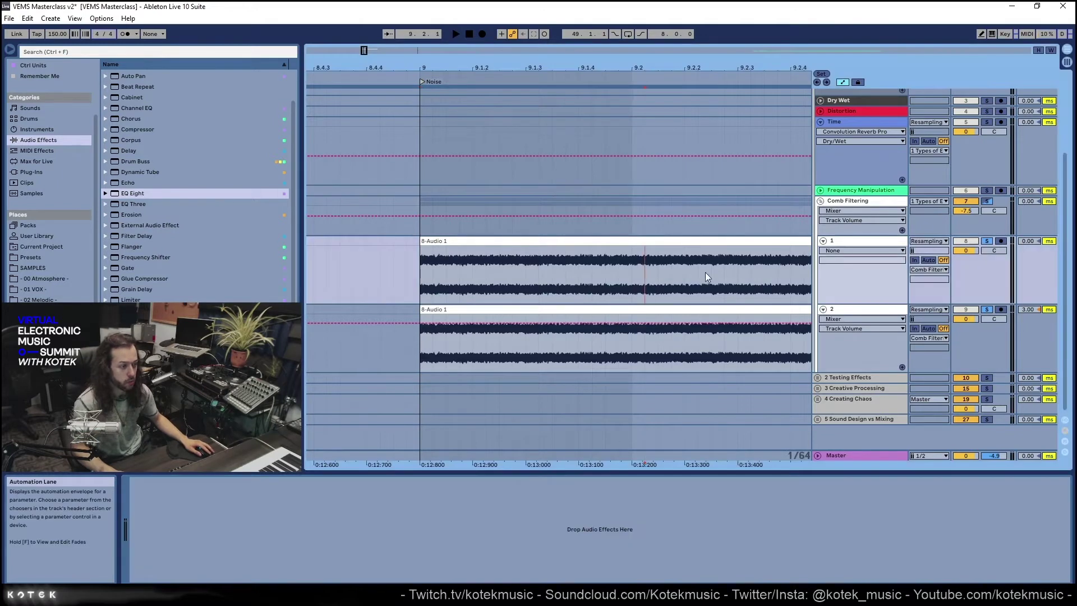
key(minus)
key(minus)
key(minus)
scroll(729, 235, right, 5)
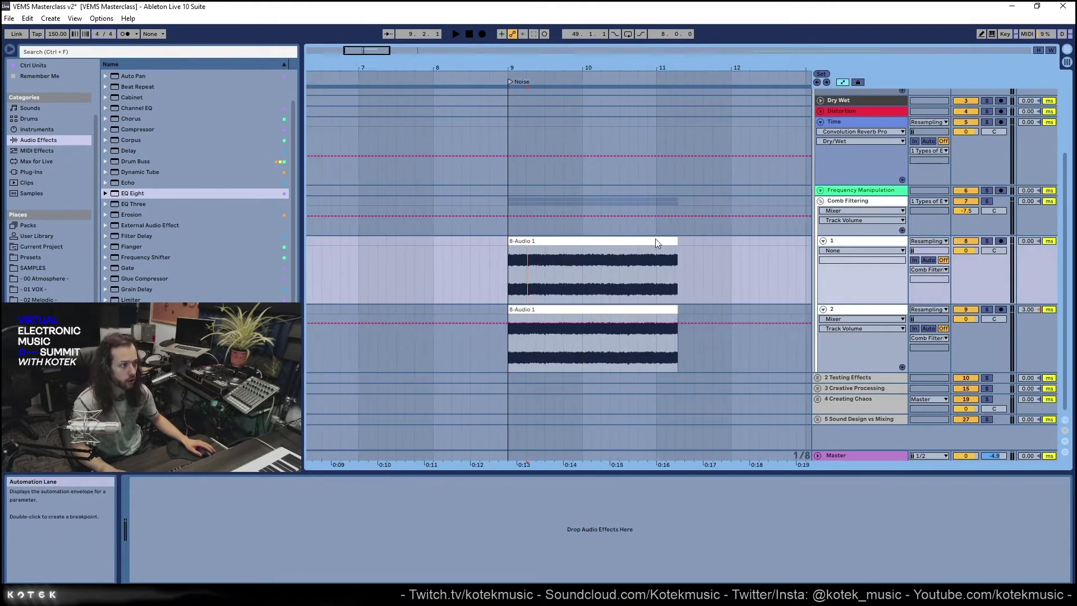
click(841, 202)
click(842, 191)
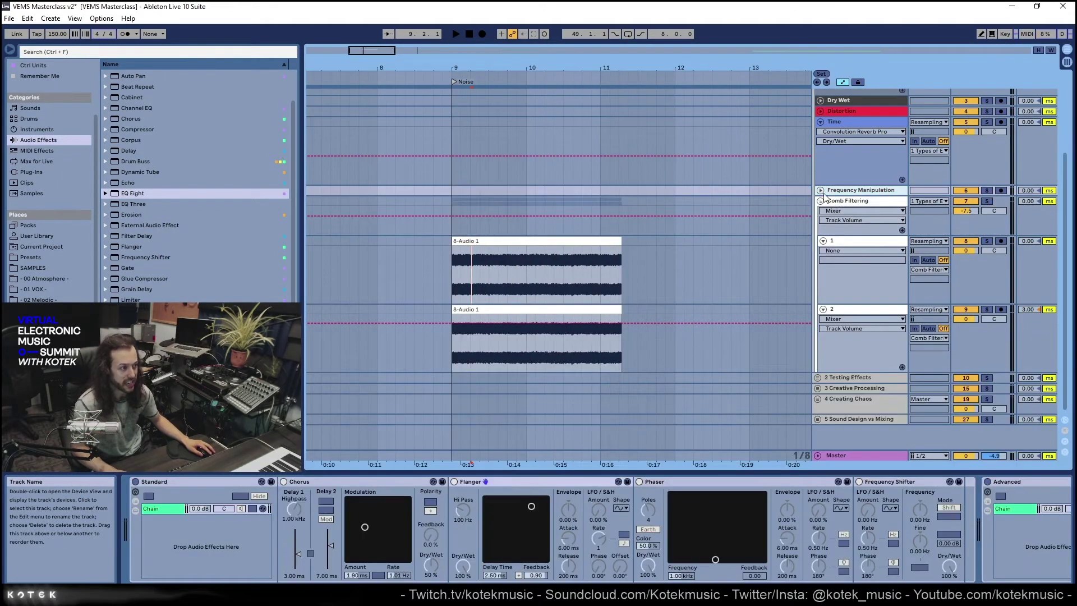
click(820, 191)
Fold tracks 1 and 2 inside the Comb Filtering group and close the EQ Eight's enlarged frequency display
click(825, 259)
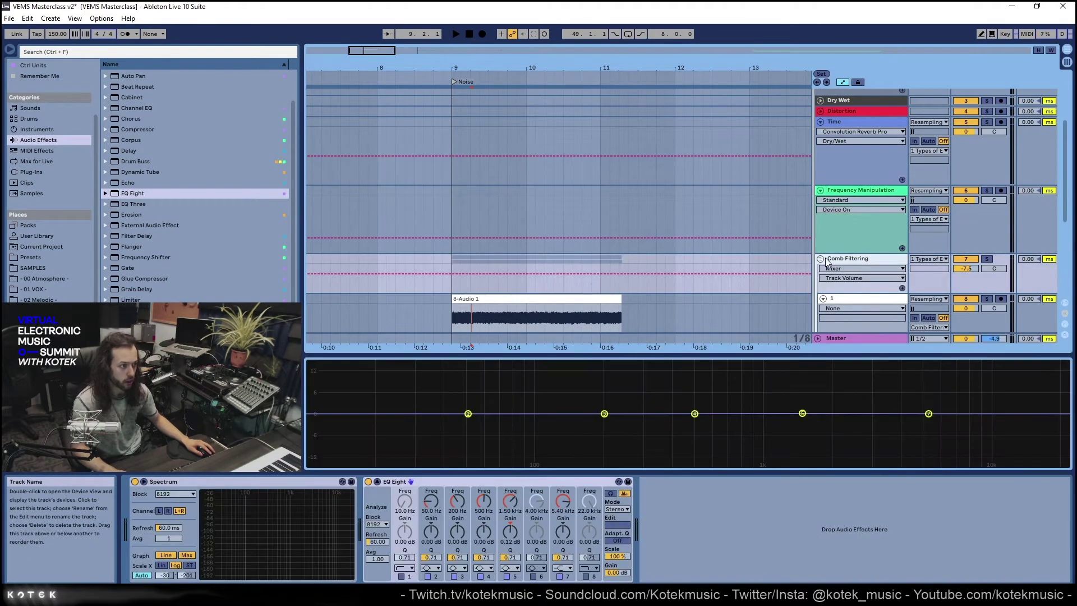
scroll(830, 258, down, 1)
click(822, 265)
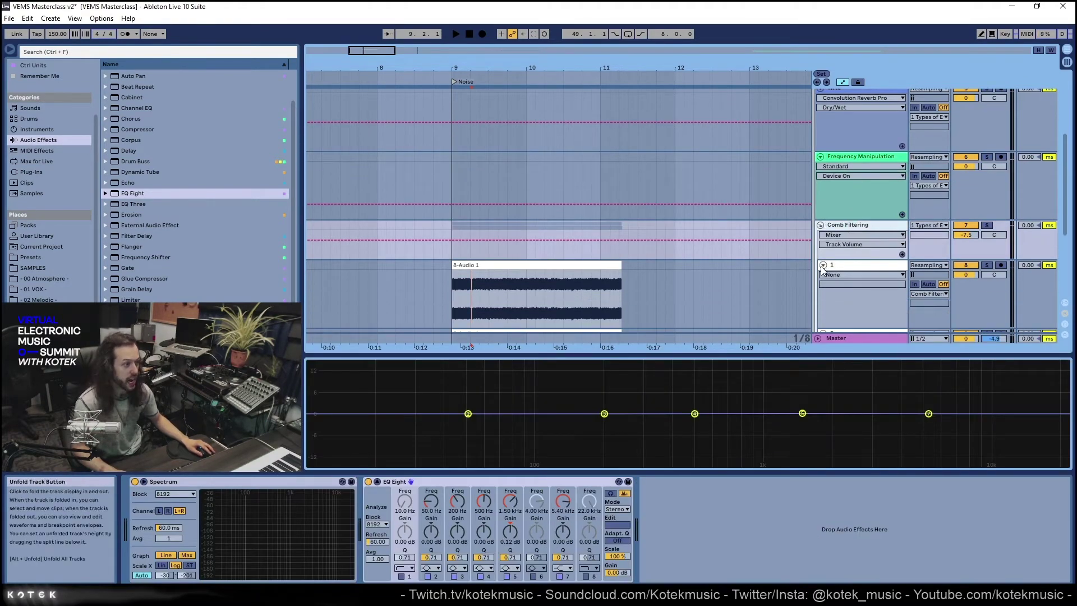
click(823, 266)
click(772, 365)
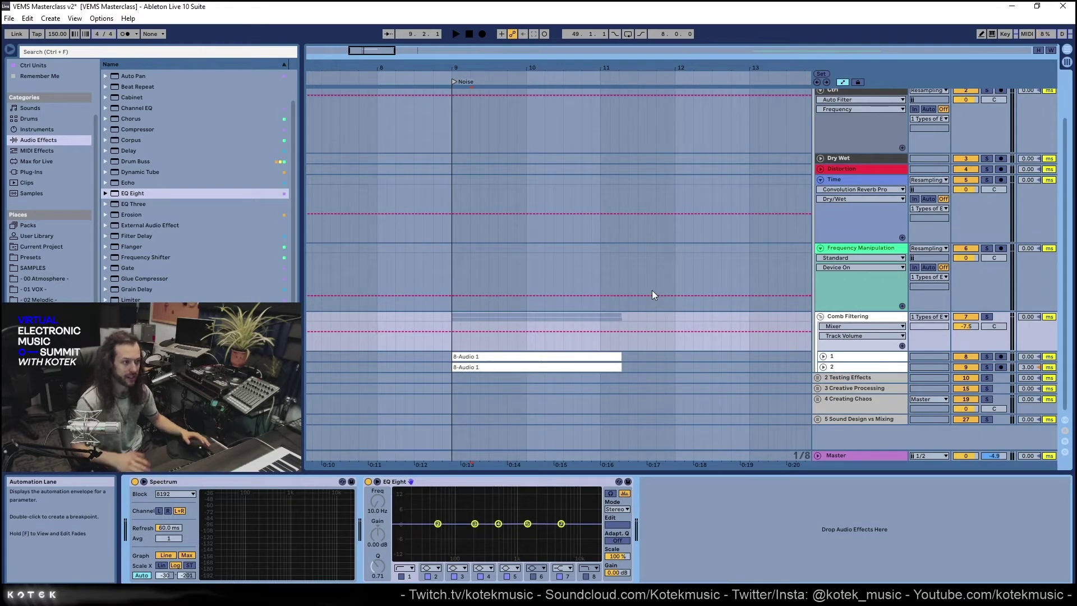
Show the Frequency Manipulation track's device chain again and place the insert marker at bar 9 on it
click(657, 258)
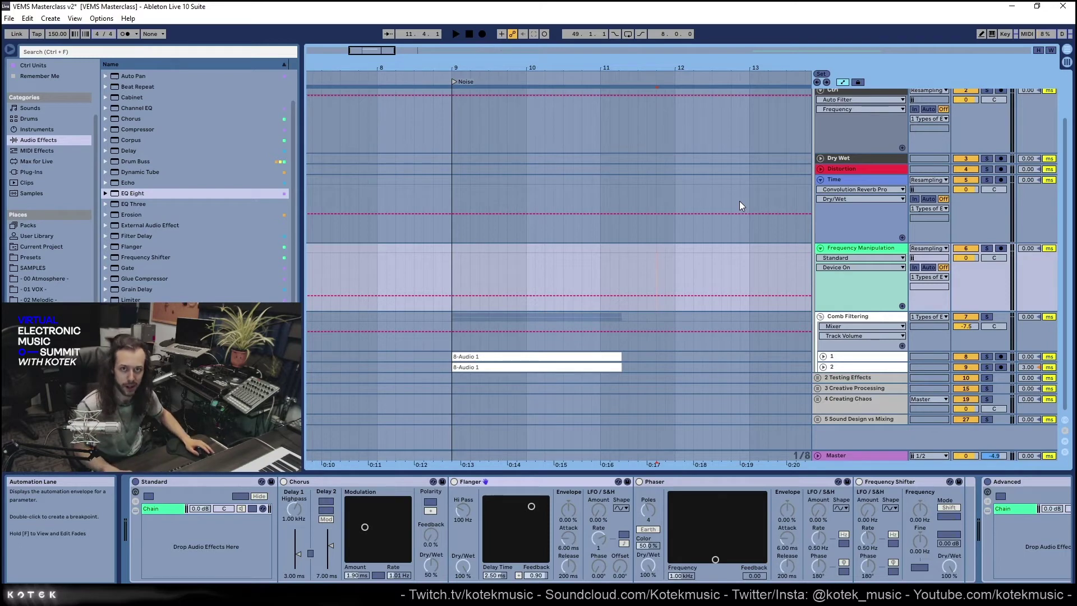
click(449, 275)
click(490, 255)
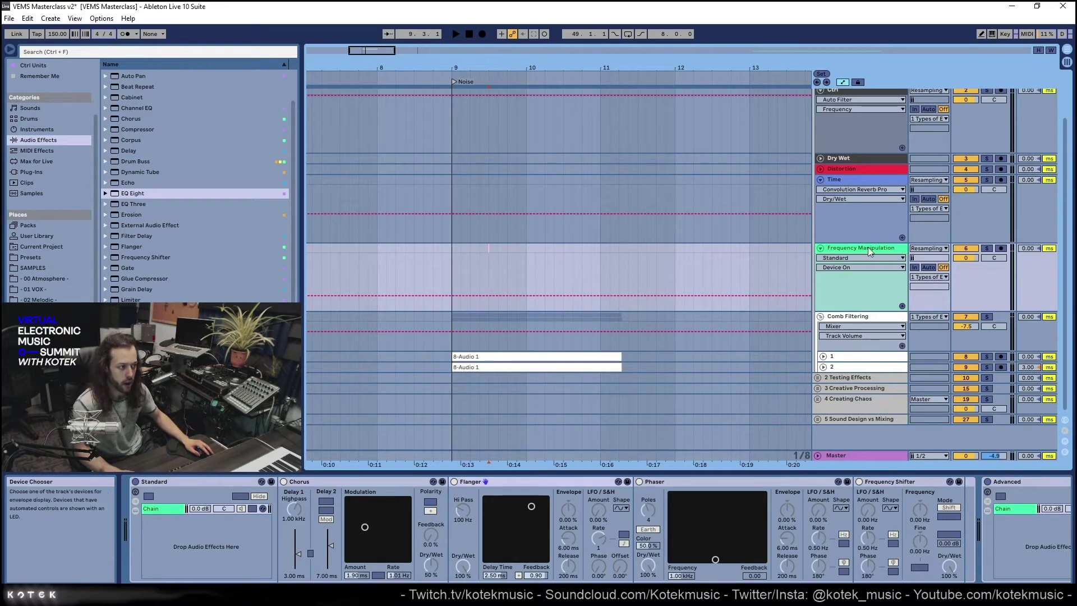
click(467, 261)
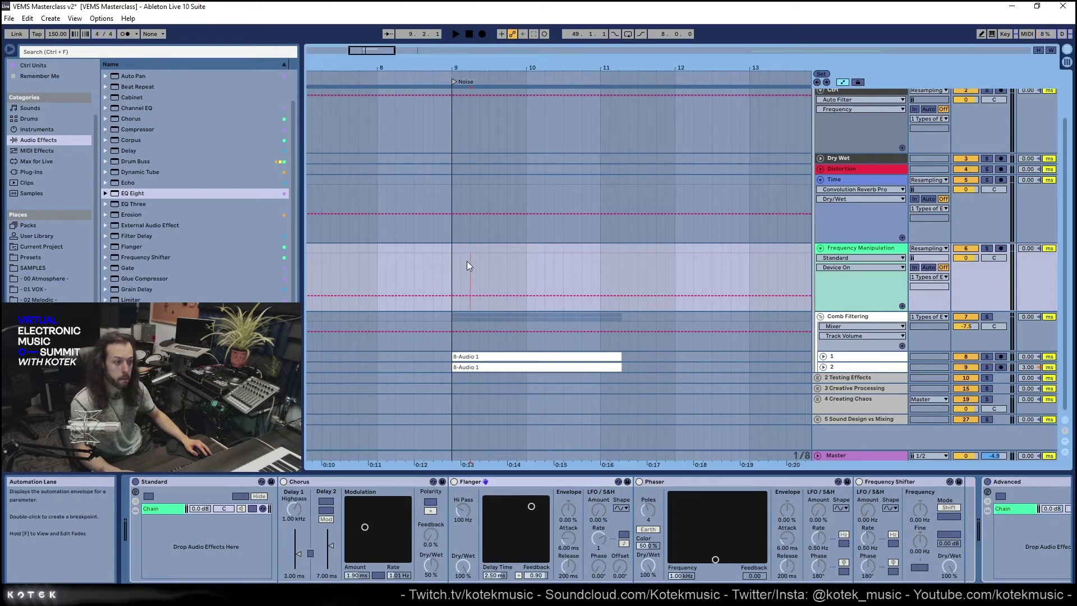
click(449, 259)
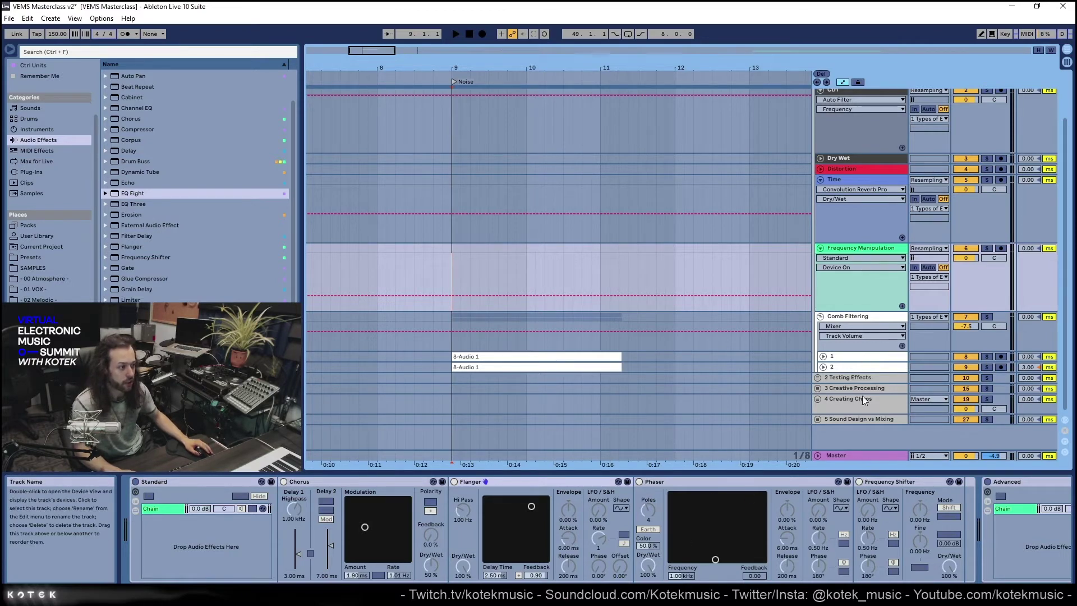
Fold the Comb Filtering group, unfold the 2 Testing Effects group and select its Sine / Saw track
click(820, 316)
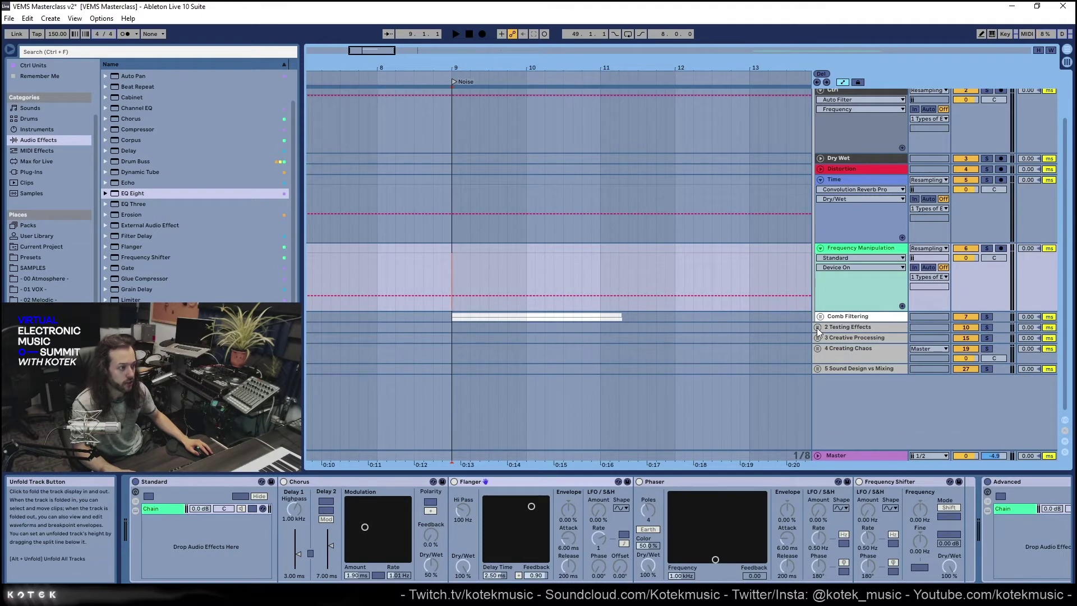
click(817, 327)
scroll(839, 289, down, 3)
click(848, 247)
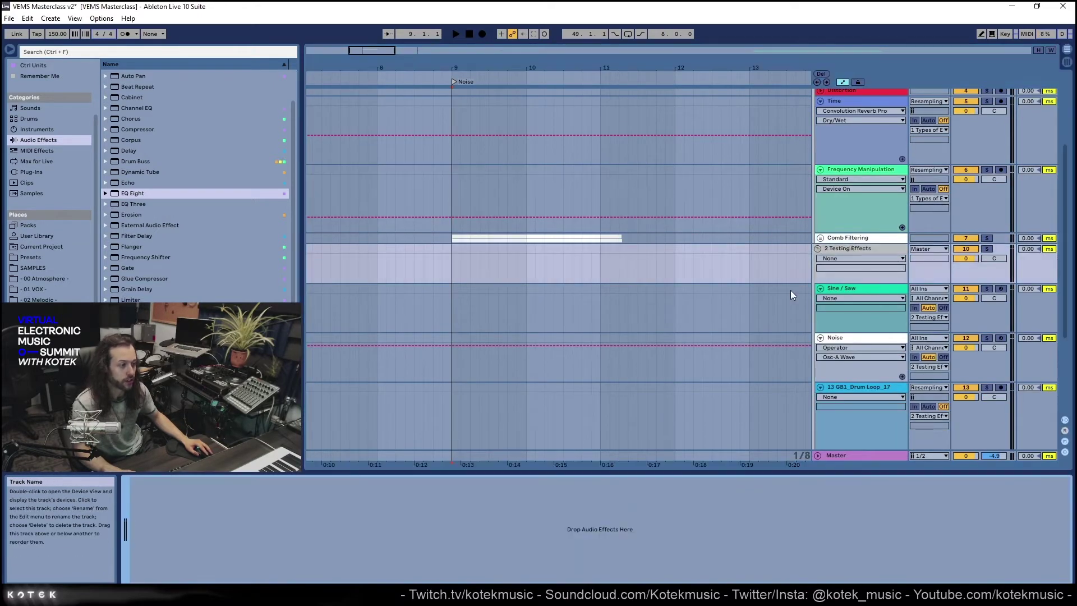
click(711, 316)
scroll(736, 331, down, 2)
scroll(724, 324, down, 2)
click(675, 230)
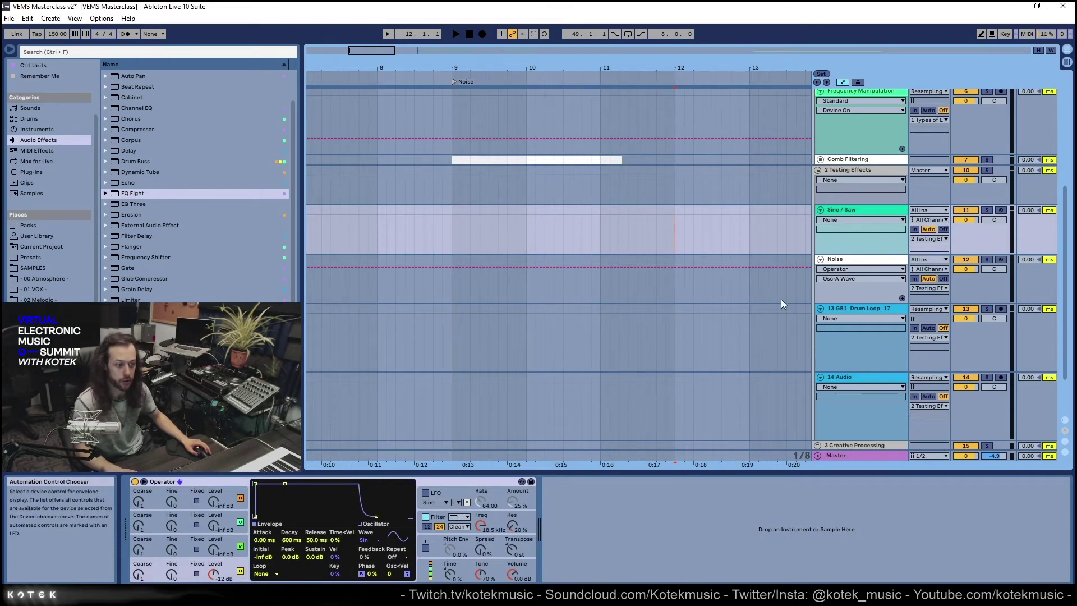
Copy the Frequency Shifter from the Frequency Manipulation track to the Sine / Saw track, after Operator
scroll(792, 208, up, 7)
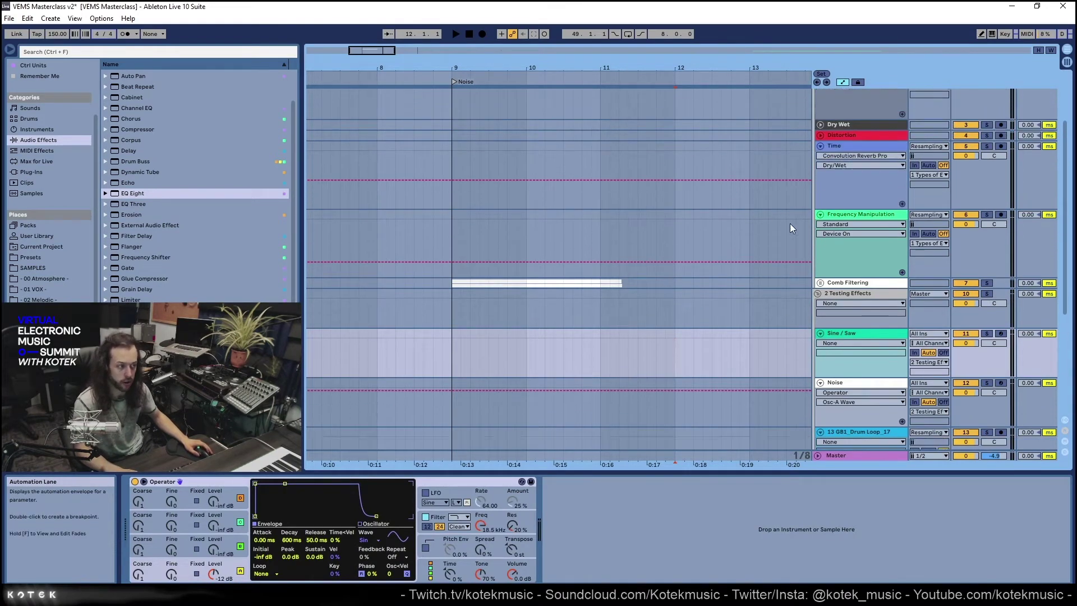
scroll(792, 216, down, 5)
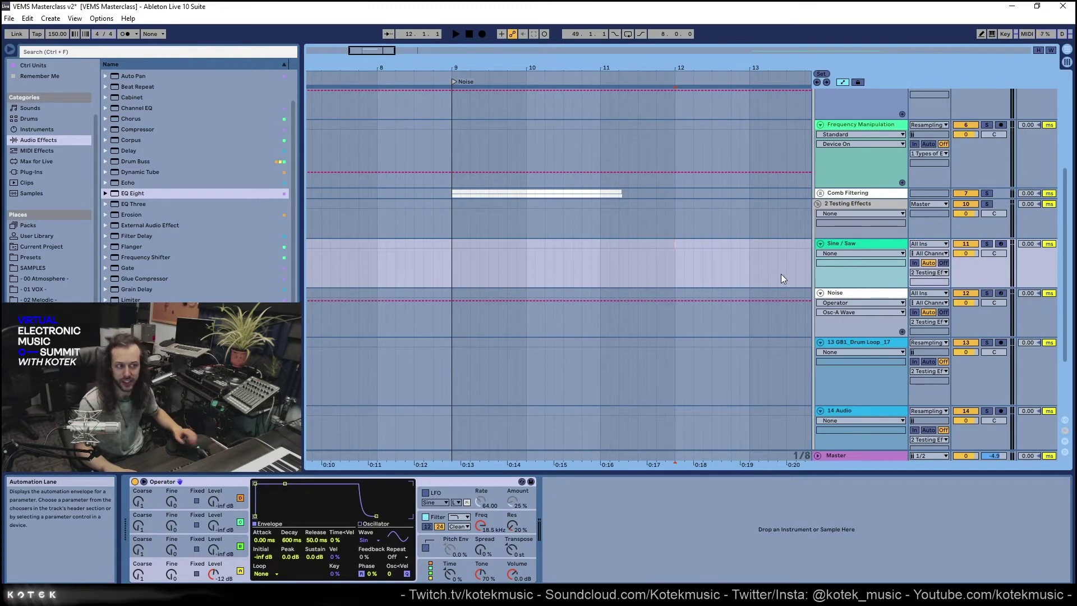
scroll(782, 275, up, 8)
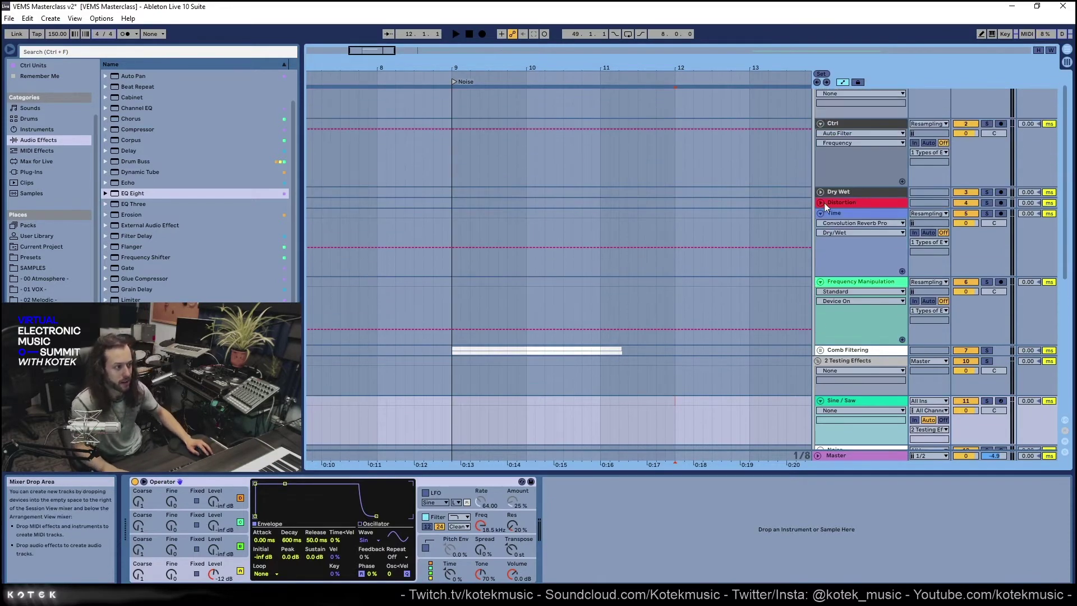
click(844, 201)
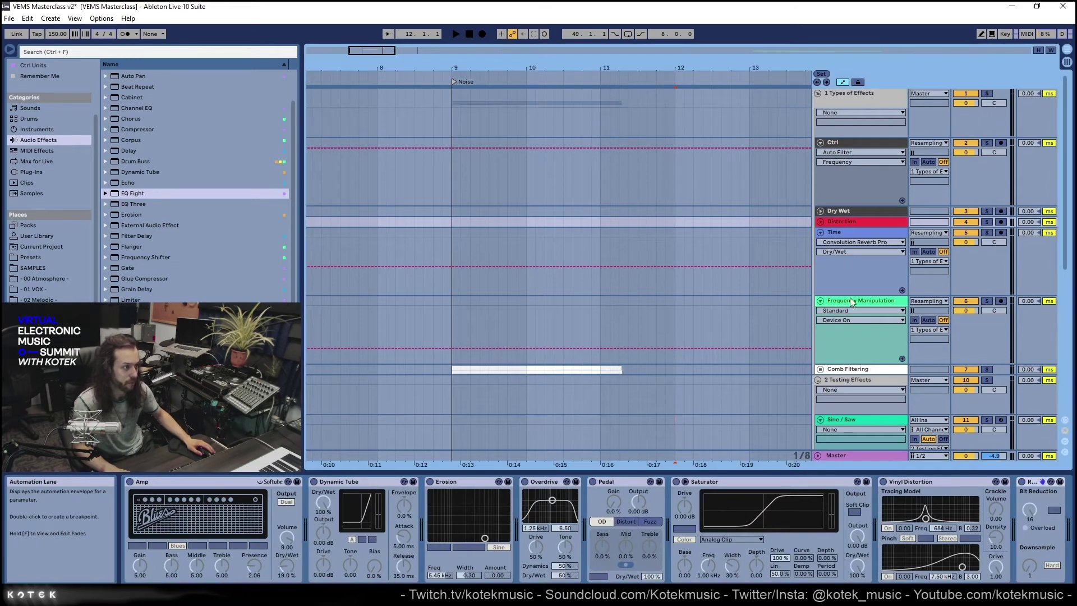
click(833, 307)
scroll(561, 280, down, 2)
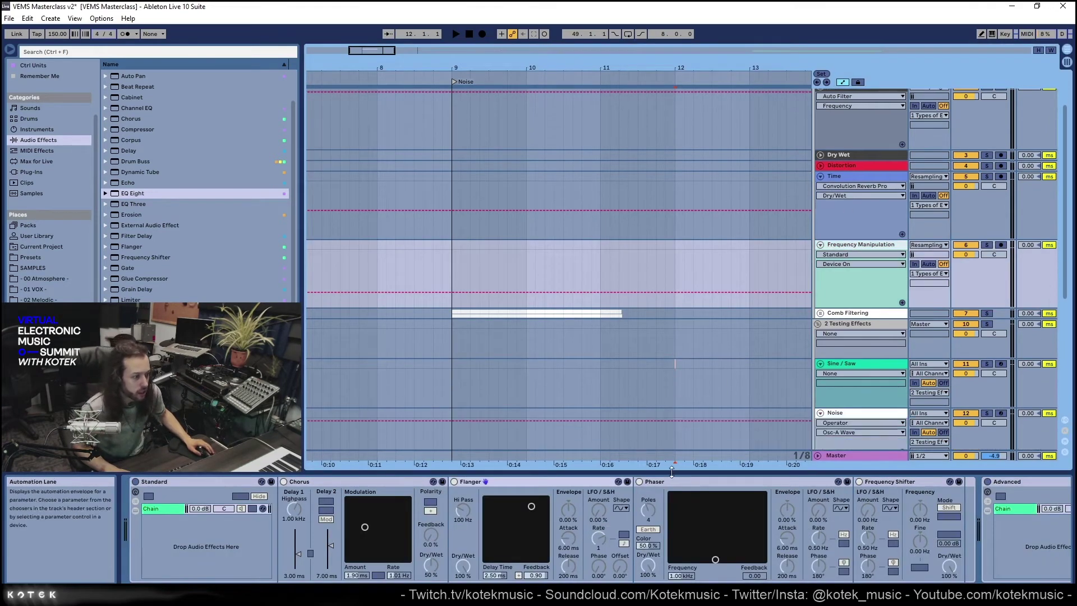
click(585, 483)
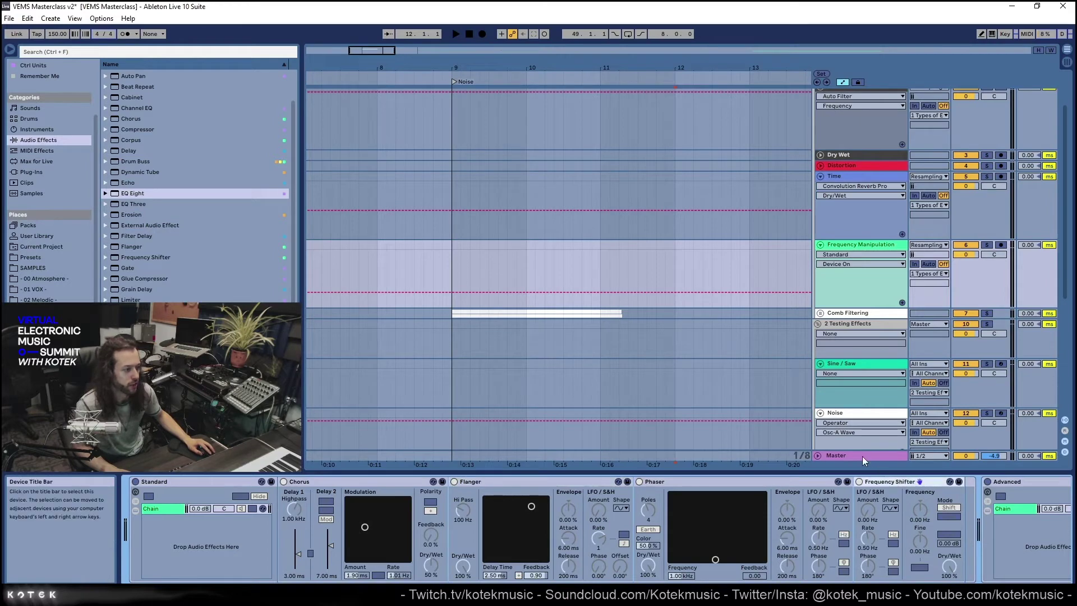
scroll(849, 428, down, 10)
scroll(914, 359, up, 3)
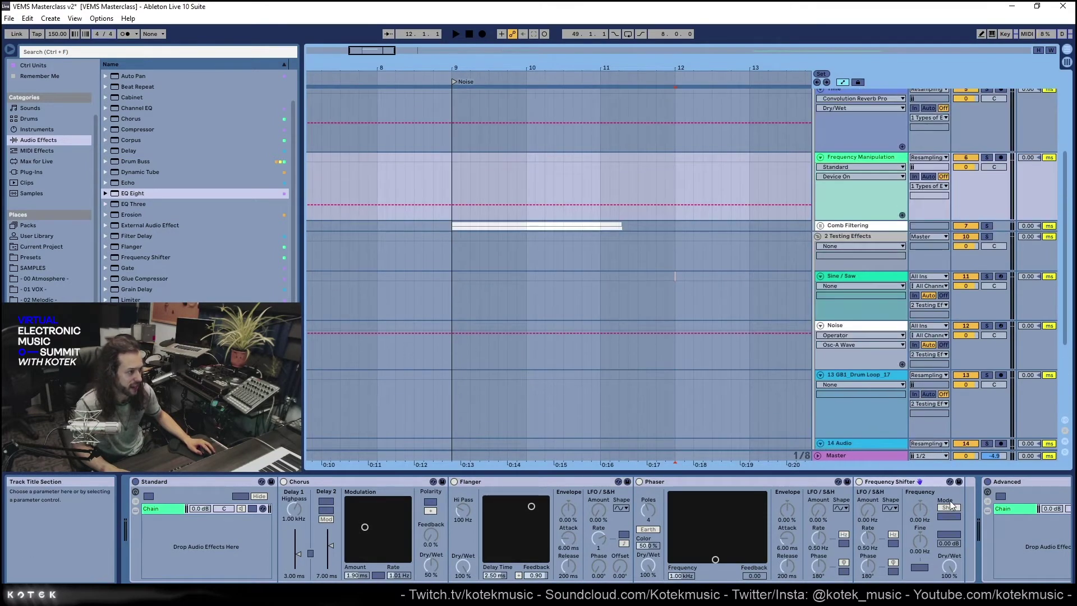
click(826, 291)
scroll(852, 234, up, 6)
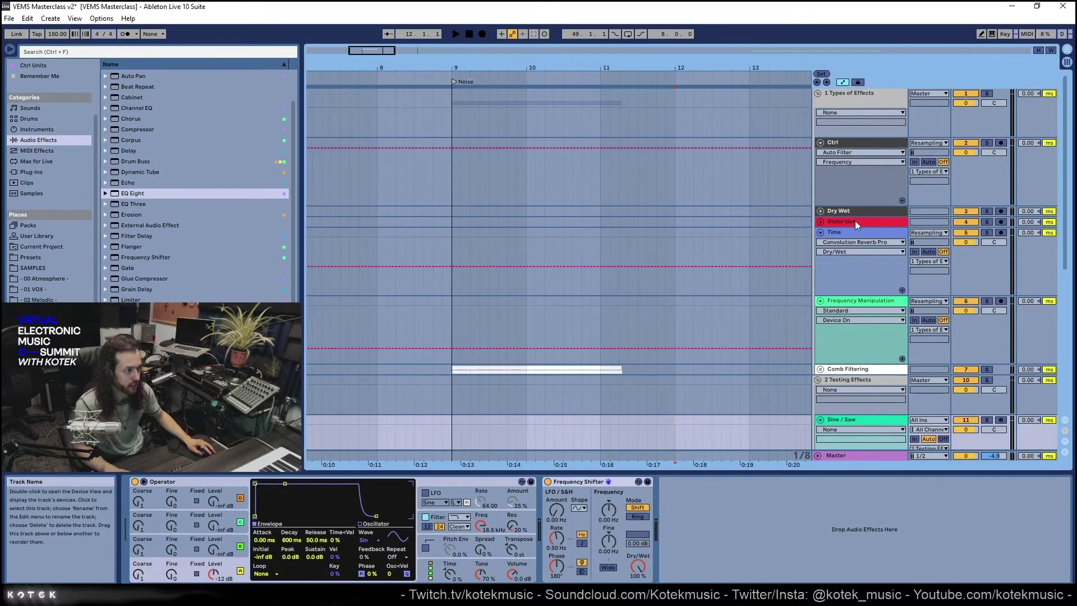
Copy Vinyl Distortion from the Distortion track to the end of the Sine / Saw chain and arm that track
click(855, 223)
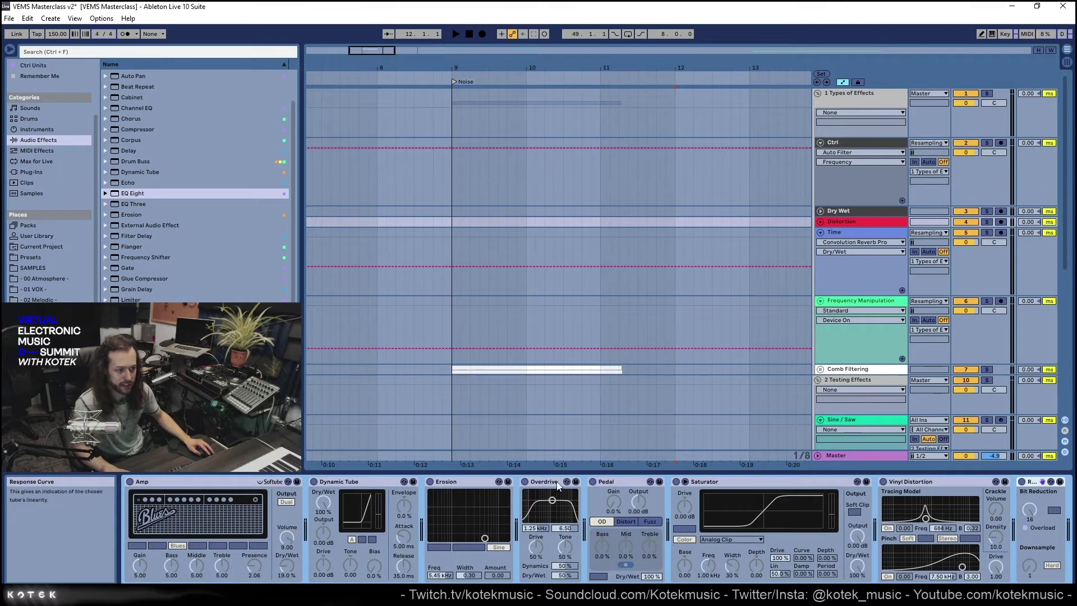
click(924, 484)
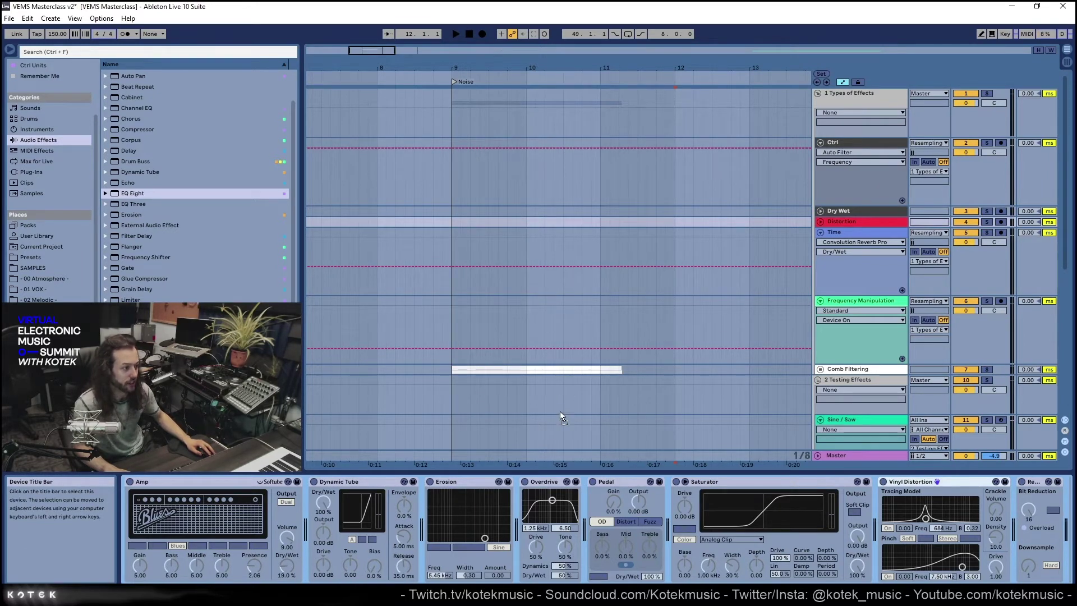
scroll(552, 420, down, 1)
click(531, 416)
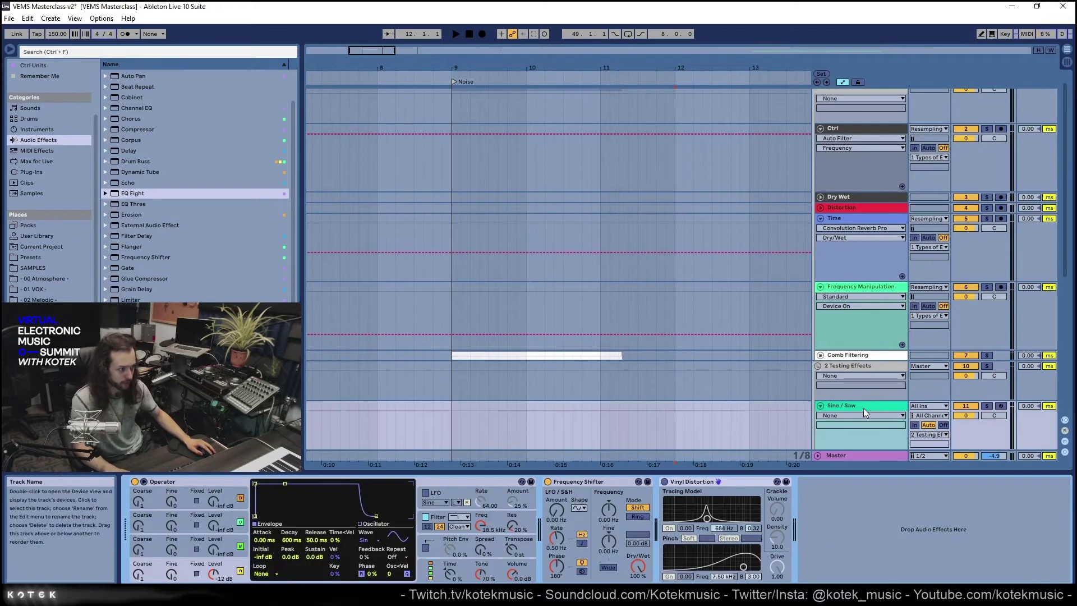
scroll(605, 426, down, 5)
click(1000, 338)
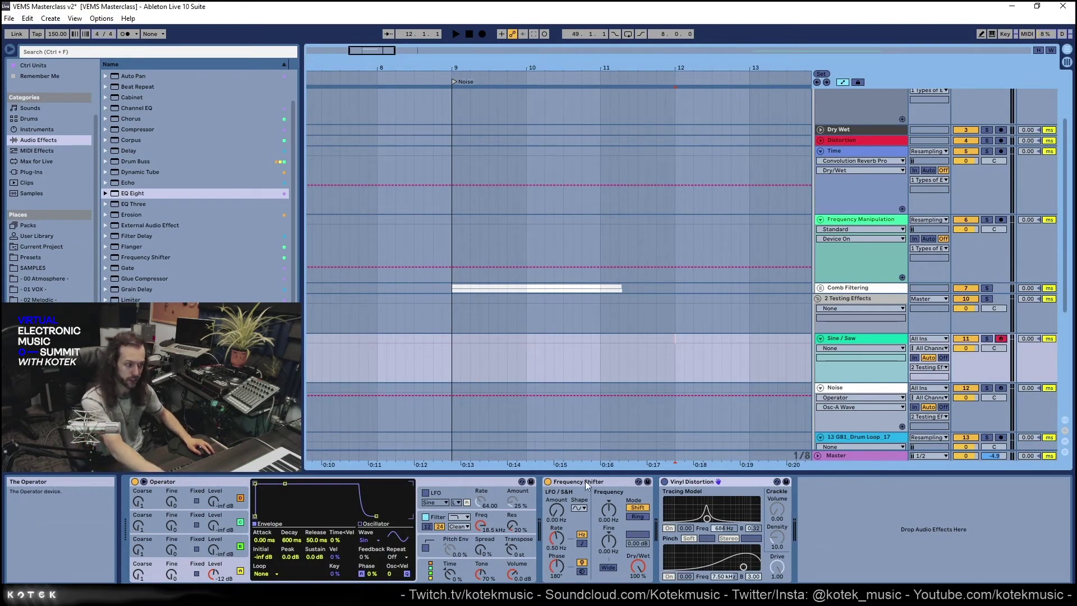
Copy the Spectrum and EQ Eight from the Comb Filtering group to the Sine / Saw track, after Vinyl Distortion
click(846, 296)
scroll(840, 285, up, 1)
scroll(843, 280, up, 2)
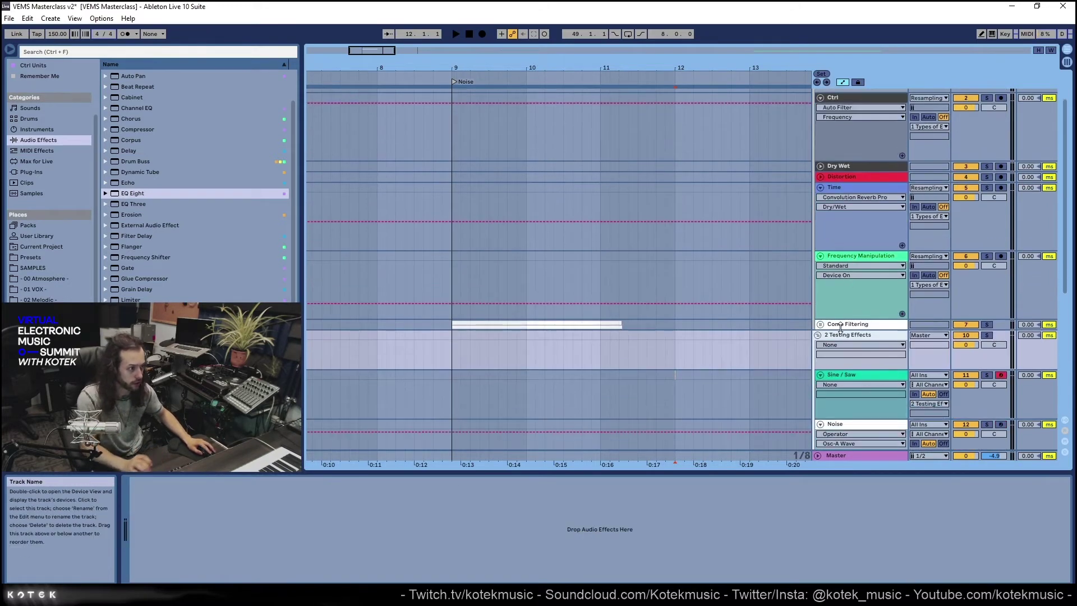
click(844, 325)
click(298, 483)
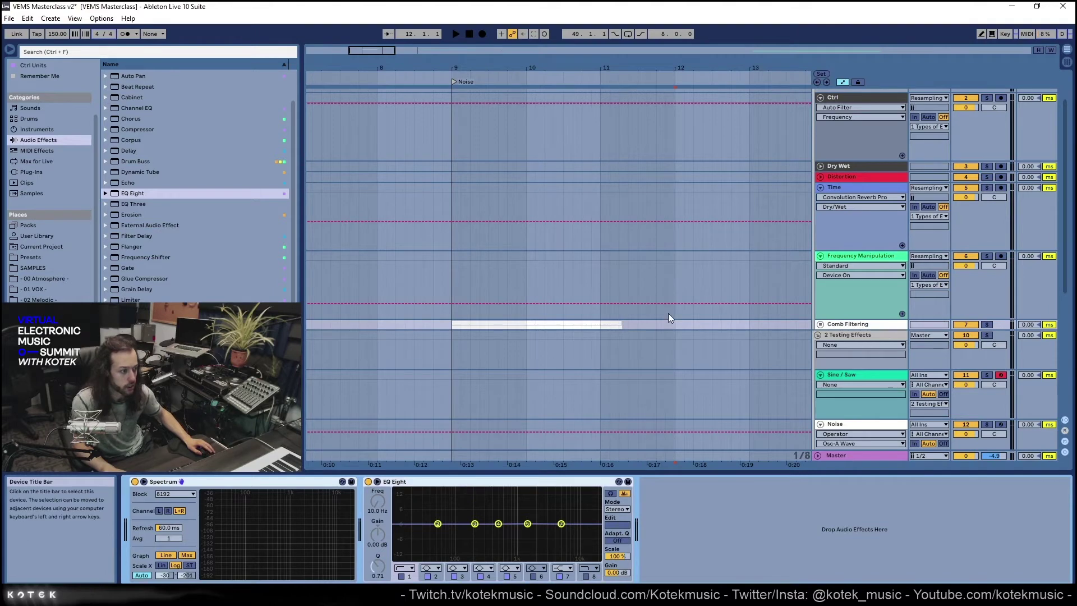
scroll(661, 335, down, 5)
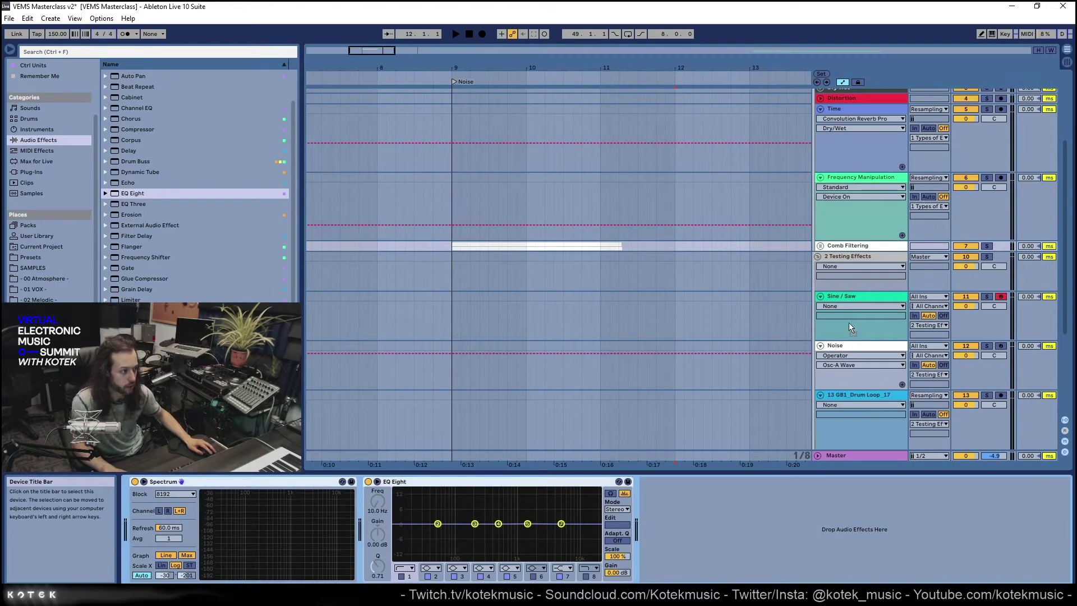
click(847, 302)
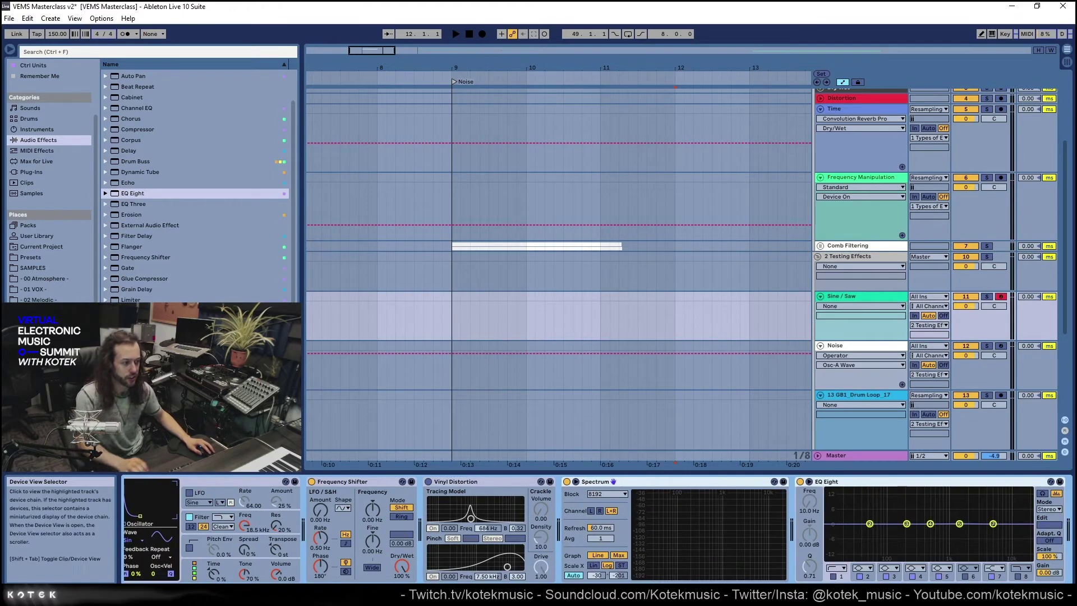
Fold Vinyl Distortion in the Sine / Saw chain and set Frequency Shifter's Fine frequency to -60 Hz
scroll(707, 483, up, 2)
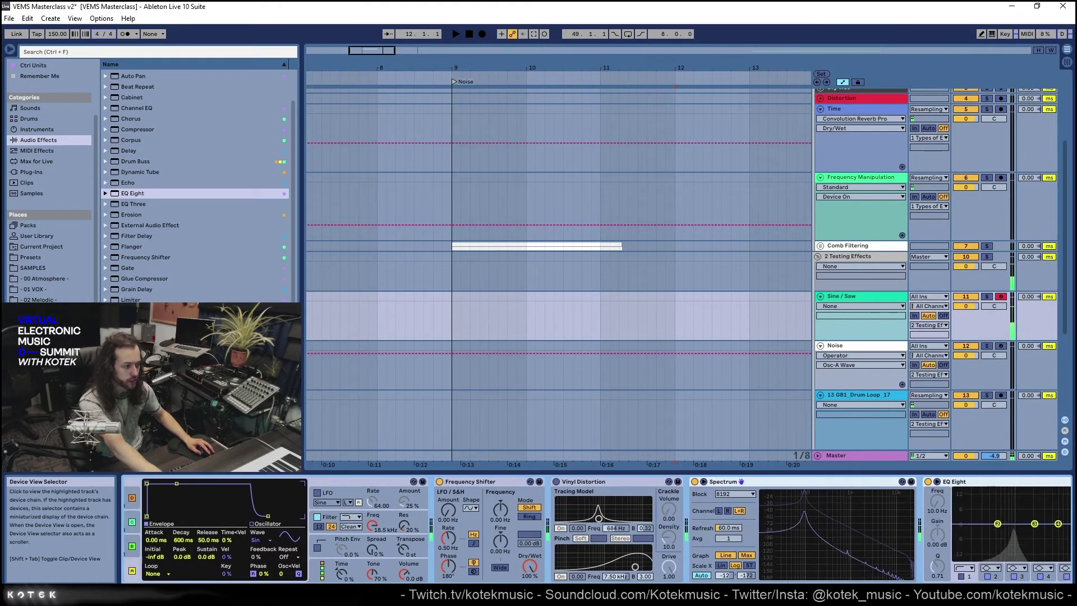
mouse_move(824, 548)
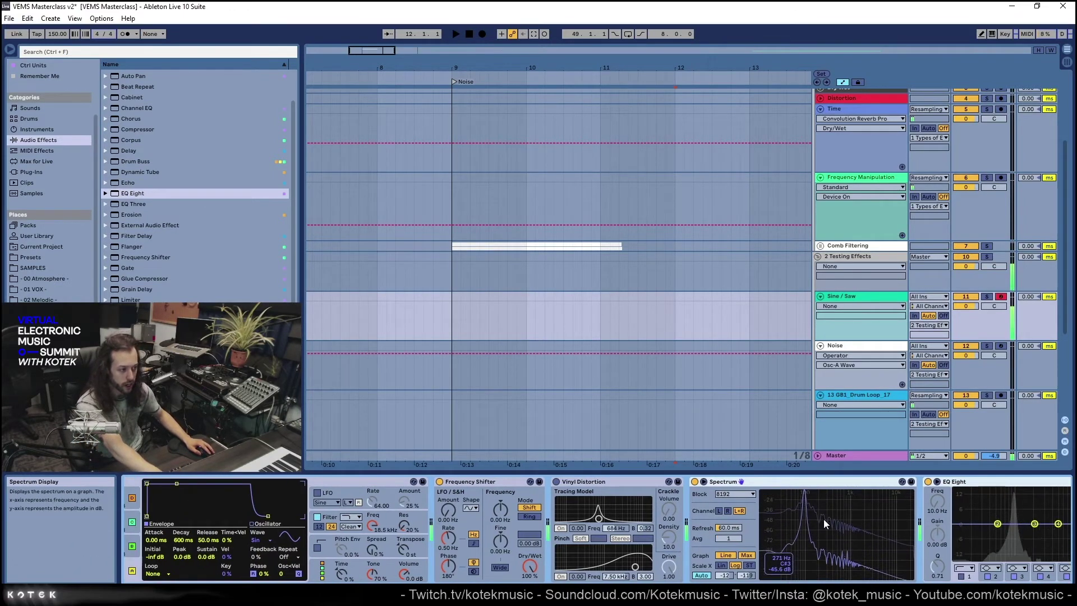
double_click(606, 480)
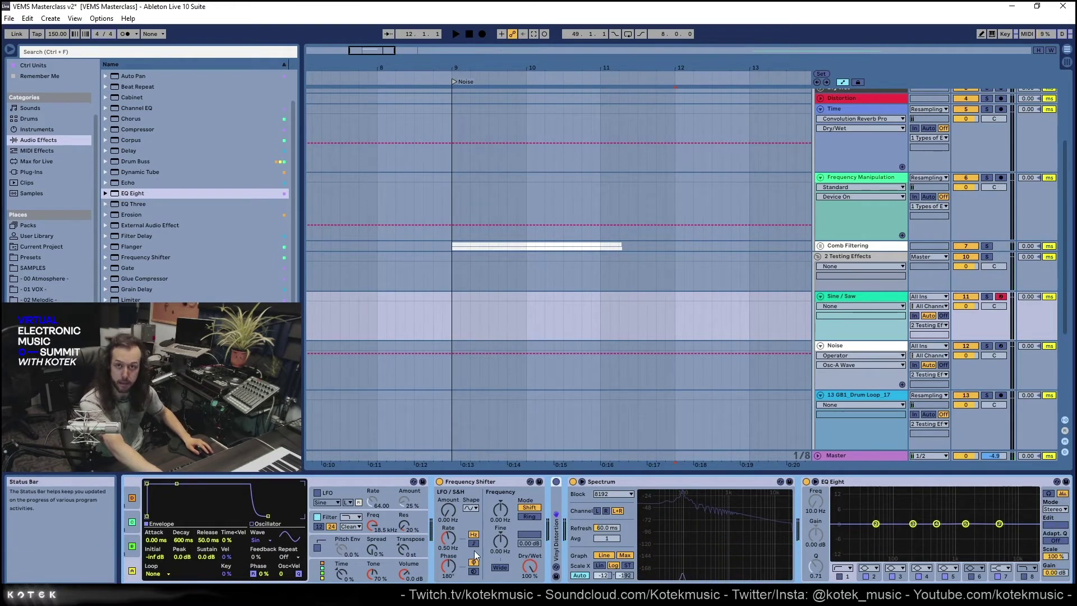
drag(501, 541, 500, 578)
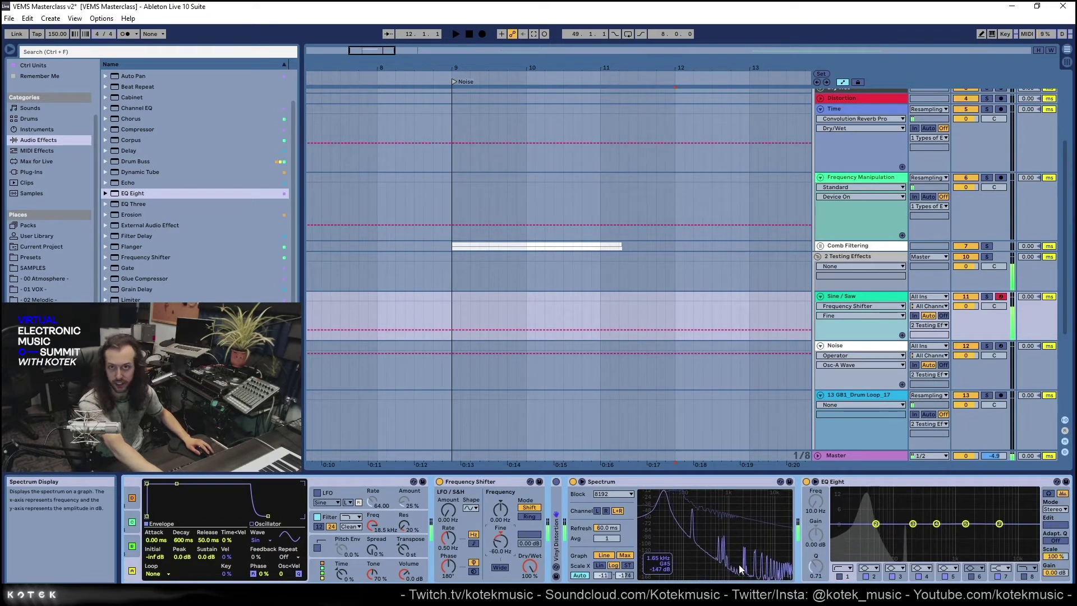
Raise Frequency Shifter's Fine frequency through small offsets around 0.50 Hz up to 60 Hz
scroll(502, 542, up, 3)
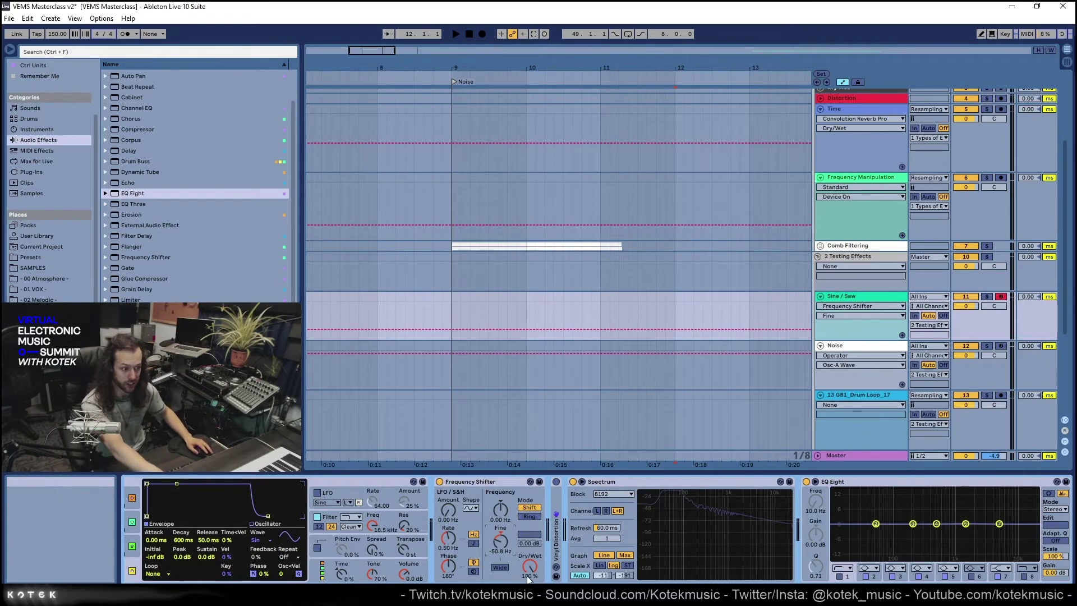
drag(497, 540, 497, 518)
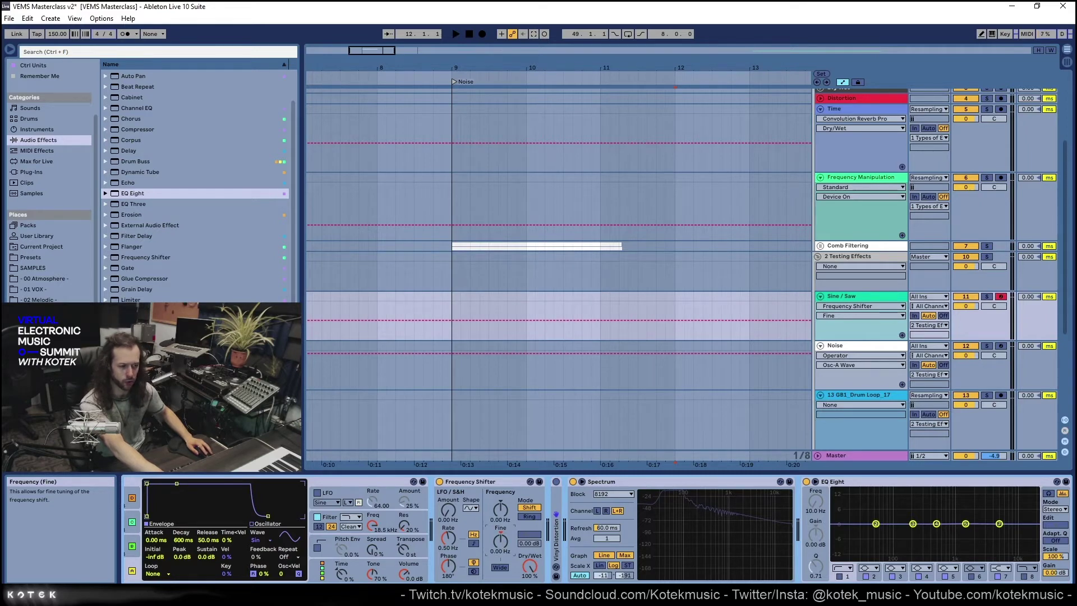
drag(497, 517, 497, 517)
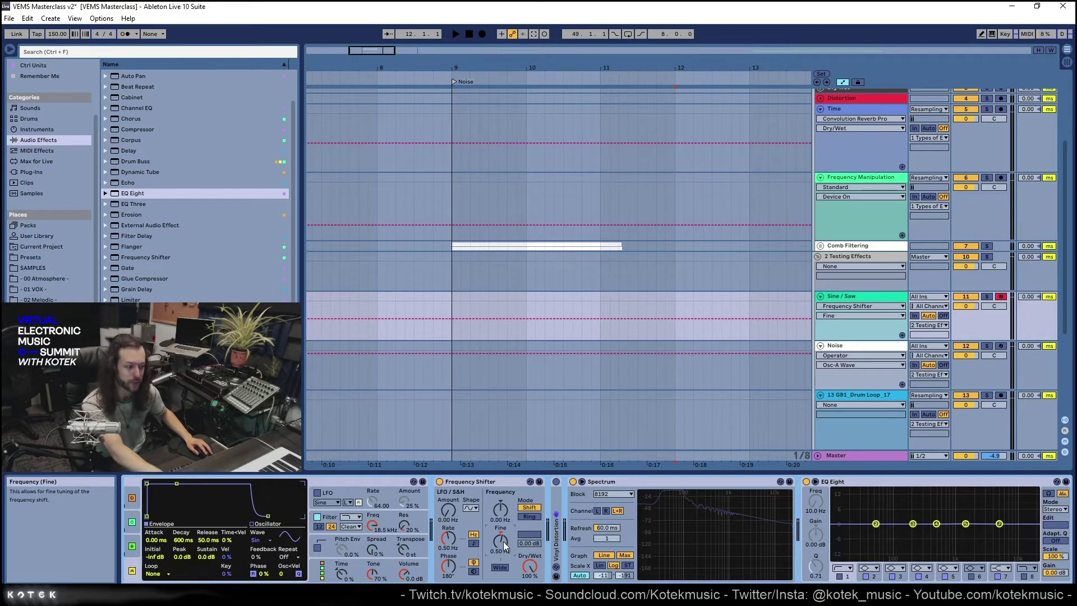
drag(497, 516, 497, 517)
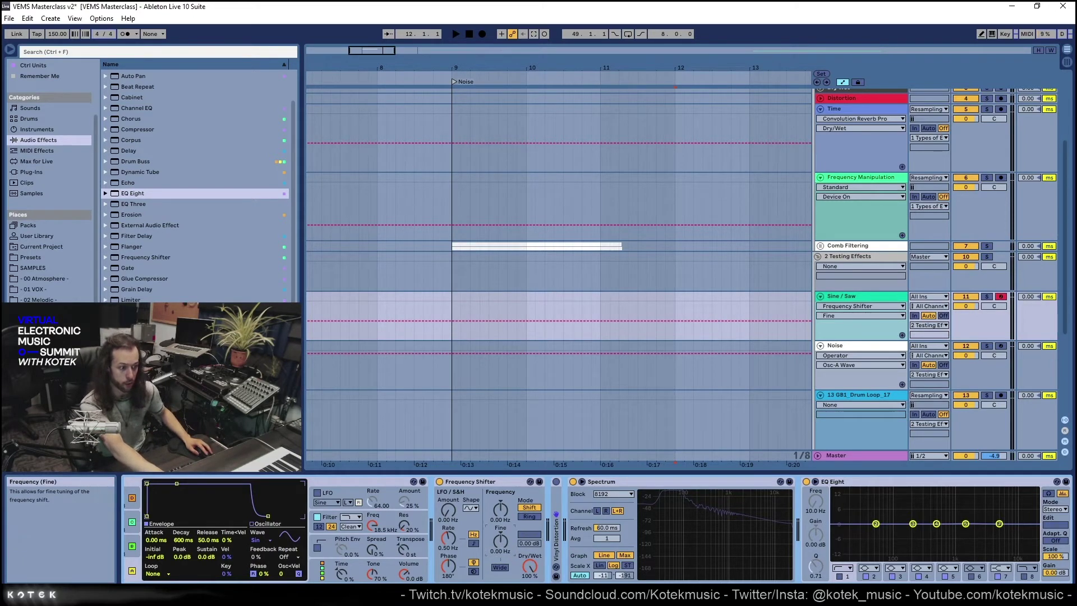
drag(503, 547, 503, 533)
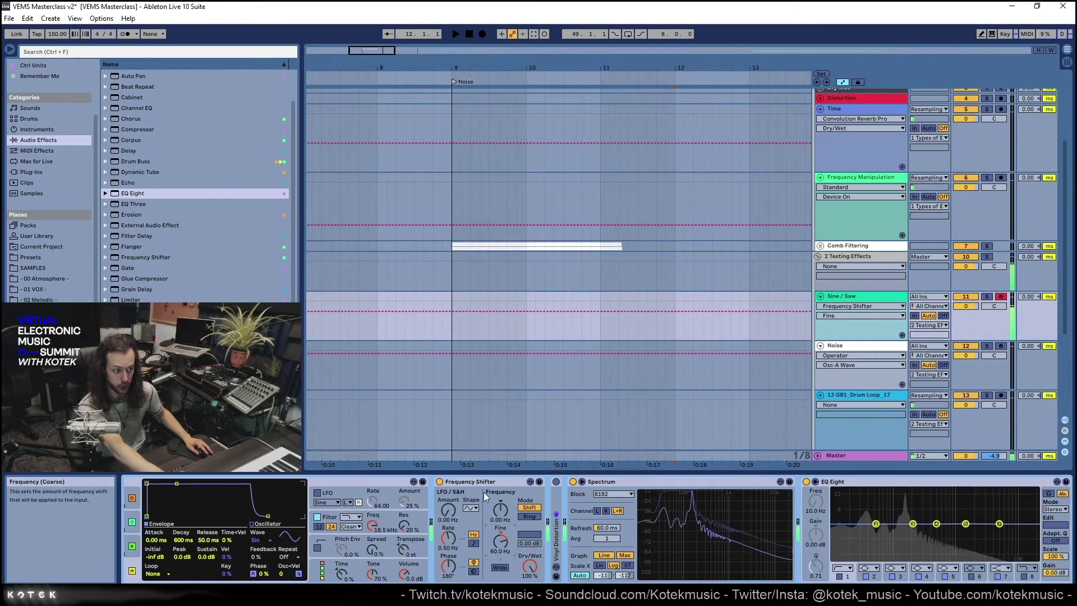
Compare the signal with Frequency Shifter bypassed and active, examine the peaks in an enlarged Spectrum display, and reset Fine to 0 Hz
click(439, 482)
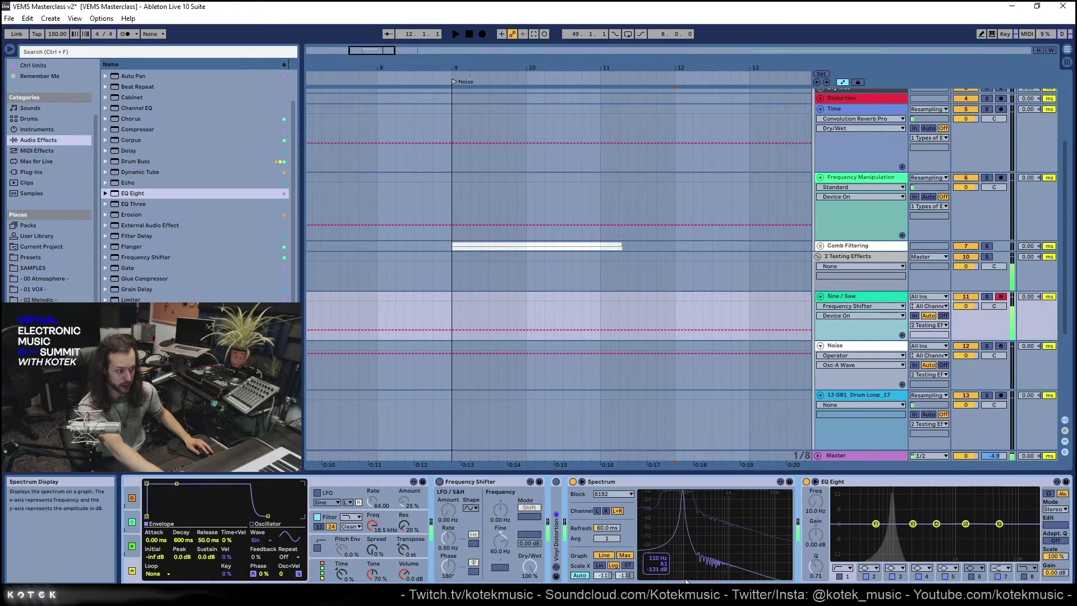
click(440, 482)
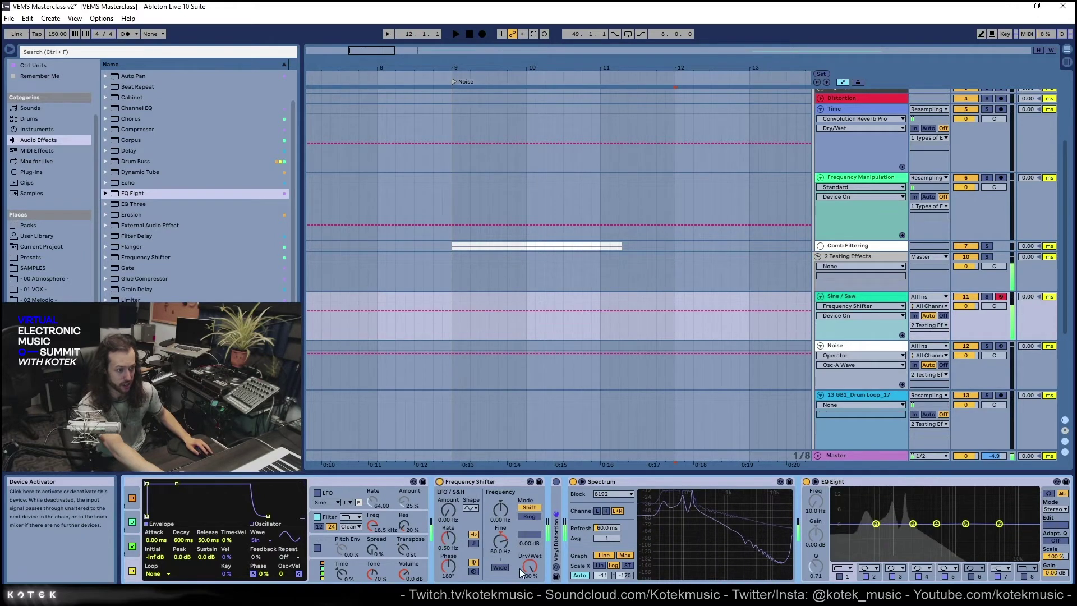
mouse_move(699, 504)
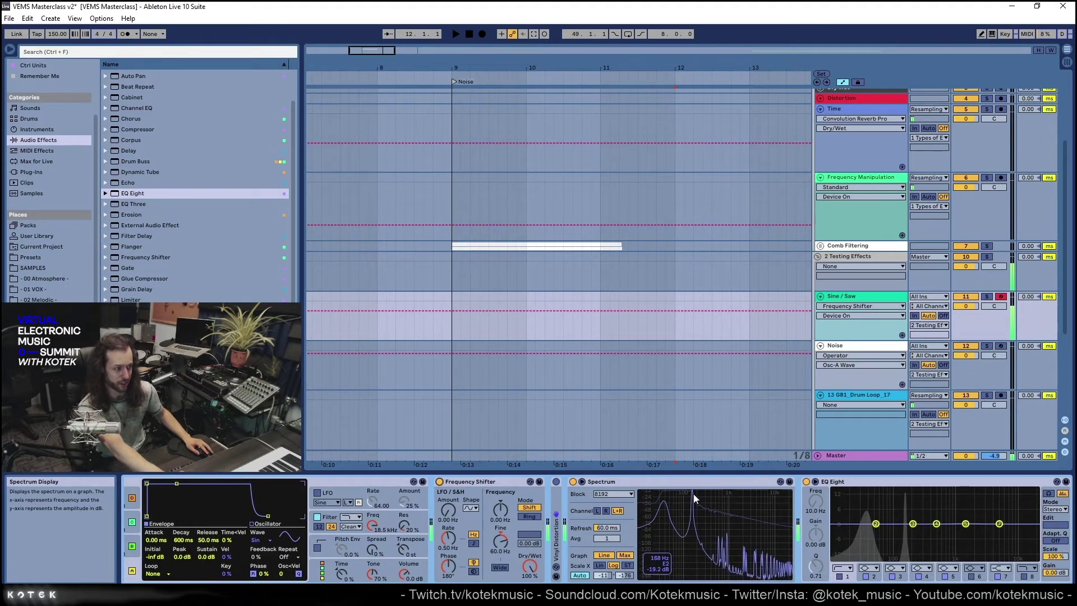
double_click(694, 494)
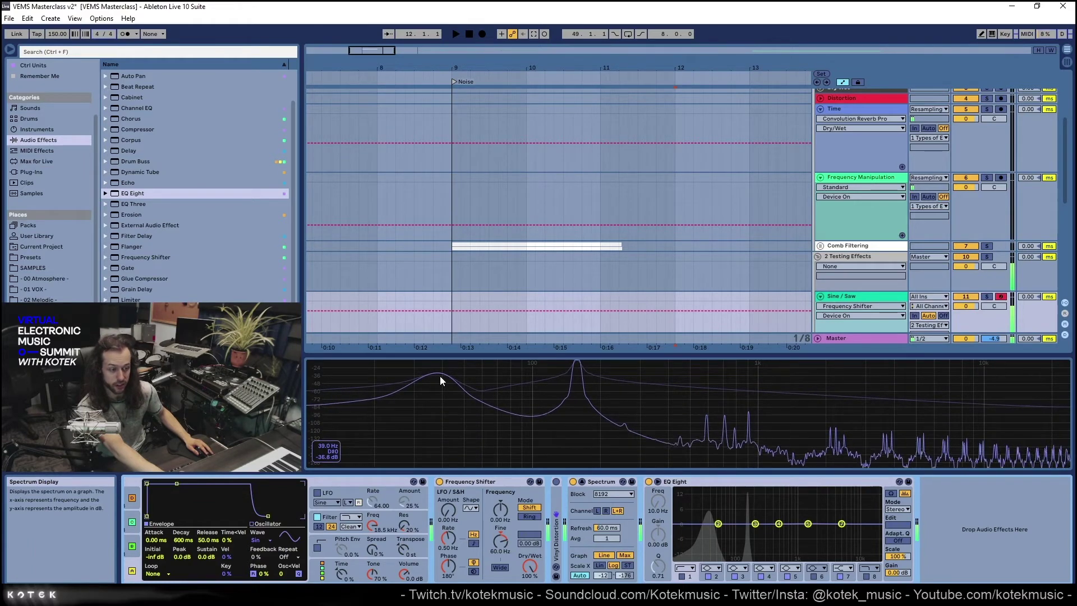
click(648, 494)
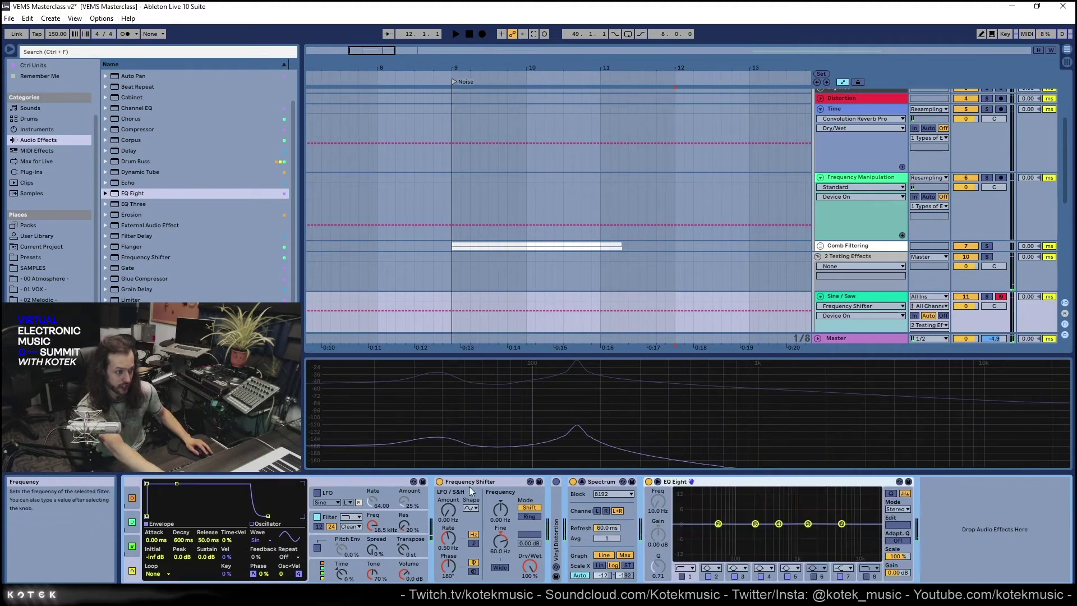
double_click(543, 412)
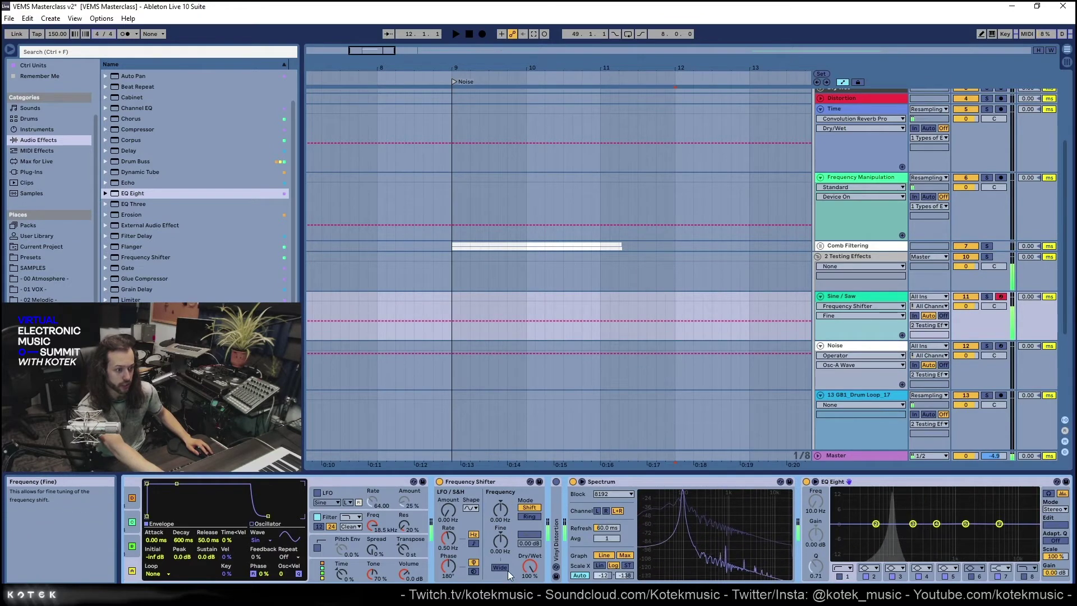
Switch Frequency Shifter to Ring mode with Coarse 6.98 Hz, Fine -40.7 Hz, LFO Amount 400 Hz and Dry/Wet 43.7%
click(528, 516)
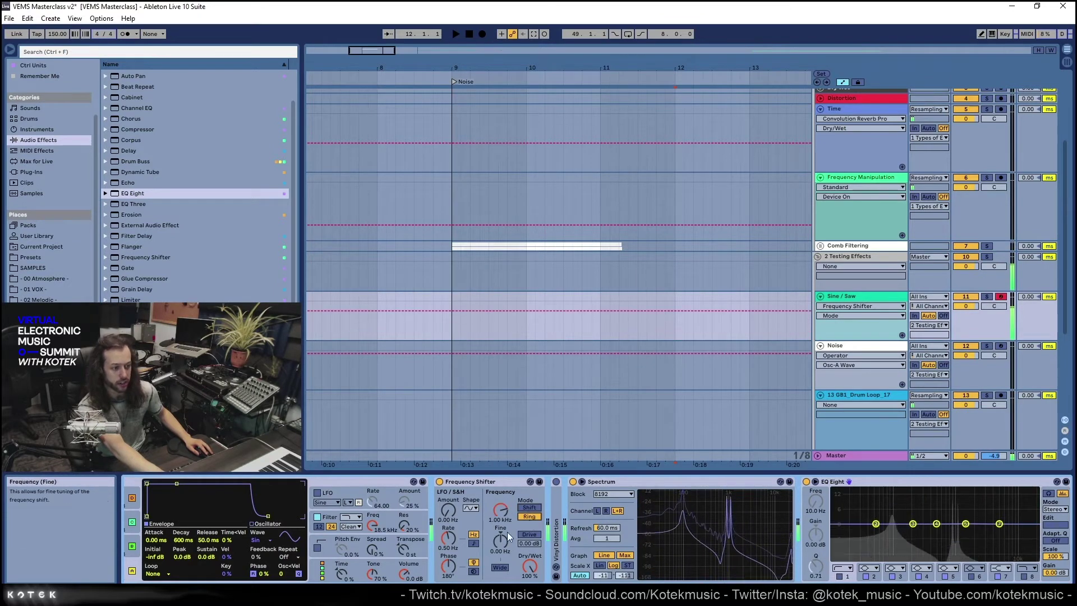
click(499, 510)
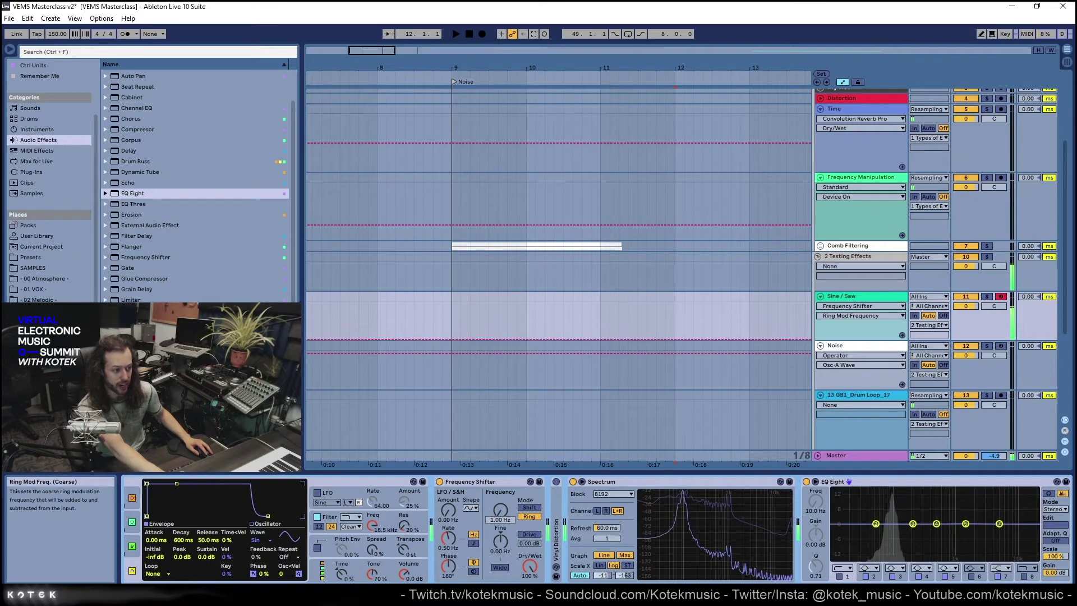
drag(500, 540, 499, 564)
drag(448, 510, 448, 477)
drag(529, 563, 527, 566)
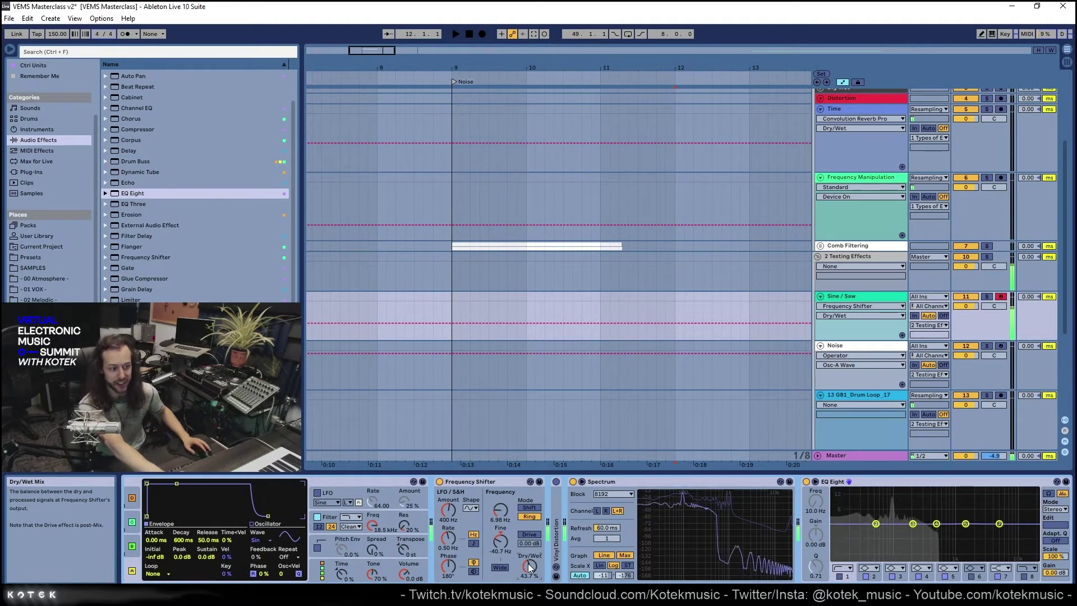
Set the ring modulation to 1.00 kHz, 74.6% mix and 147 Hz LFO Amount, with Drive at 11.4 dB and Wide enabled at 14.4 Hz Spread
drag(500, 505, 500, 457)
drag(530, 567, 530, 552)
drag(499, 510, 535, 517)
click(527, 534)
drag(448, 510, 500, 483)
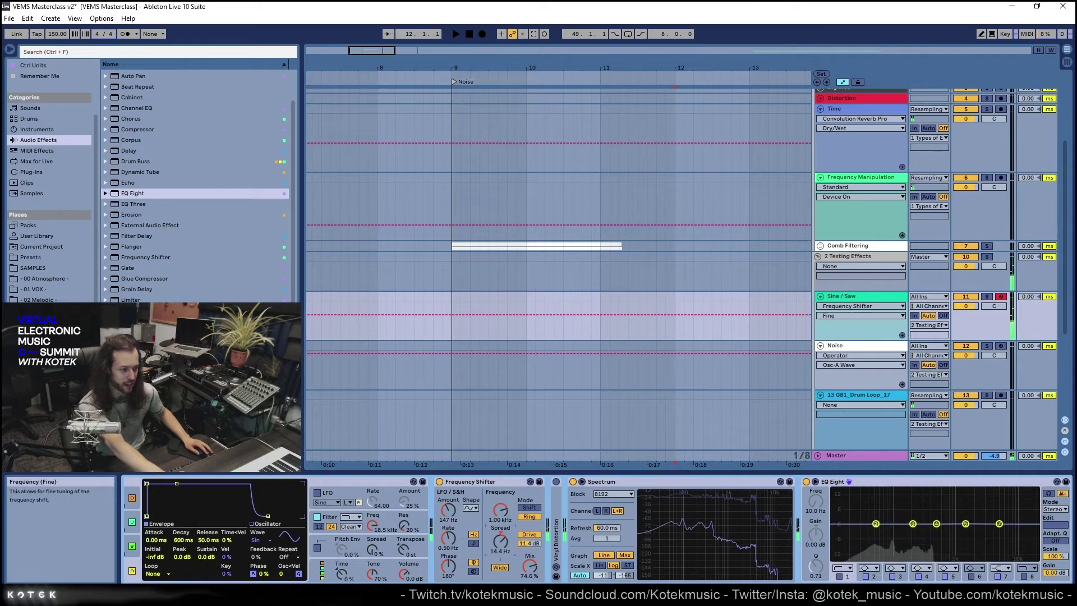
Unfold Vinyl Distortion and switch it on, and deactivate Frequency Shifter
double_click(465, 481)
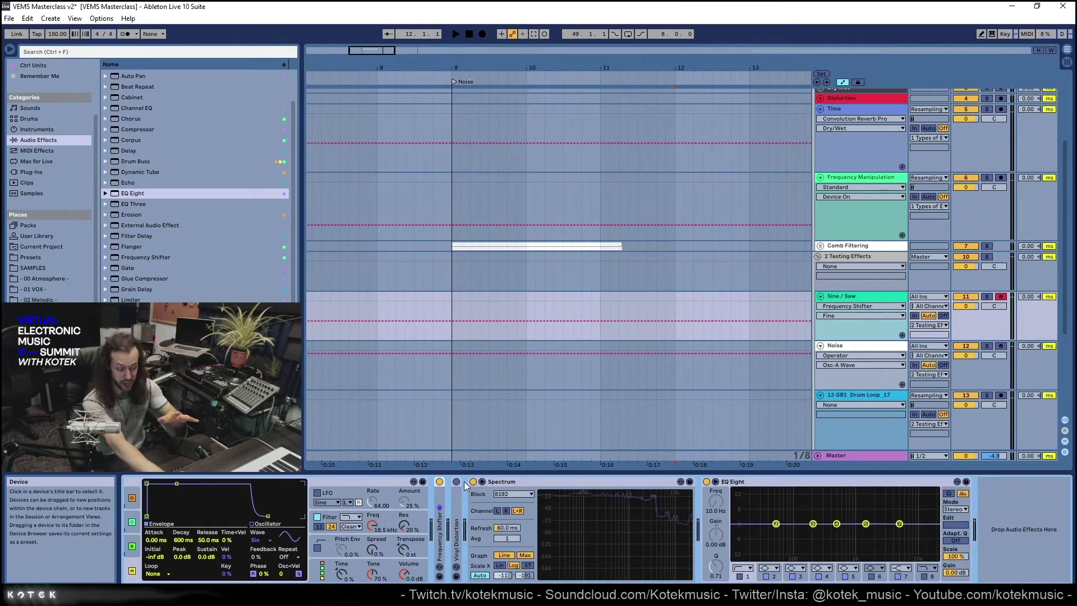
double_click(438, 502)
double_click(556, 488)
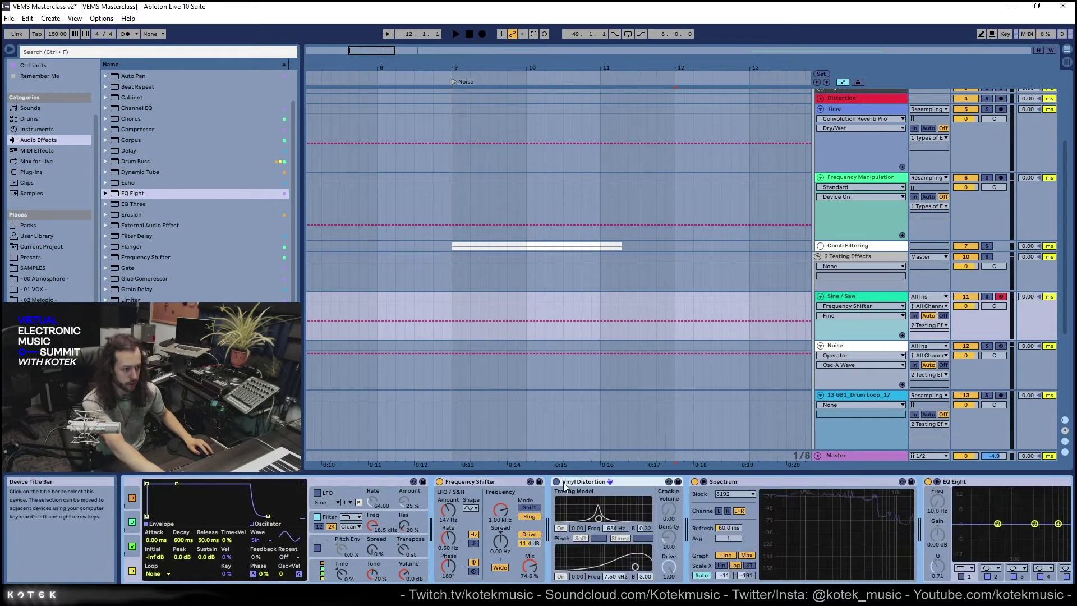
click(439, 482)
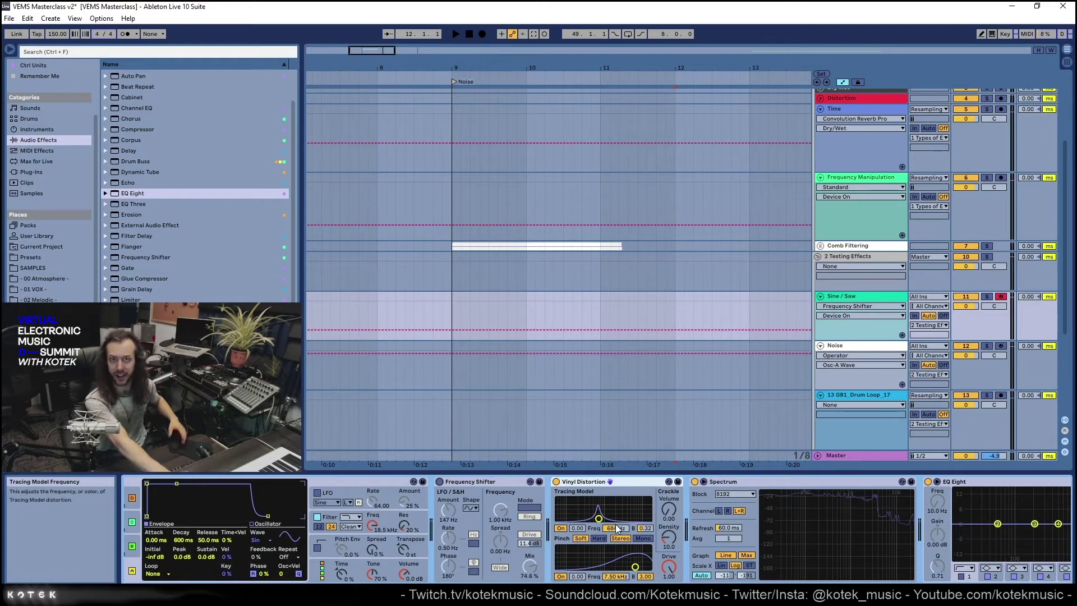
Set Vinyl Distortion's Tracing Model to 0.97 drive, 448 Hz and 3.00 bandwidth, and its Pinch to 0.62 drive at 519 Hz
drag(635, 567, 593, 555)
mouse_move(598, 518)
mouse_down()
mouse_move(619, 499)
mouse_move(592, 499)
mouse_up()
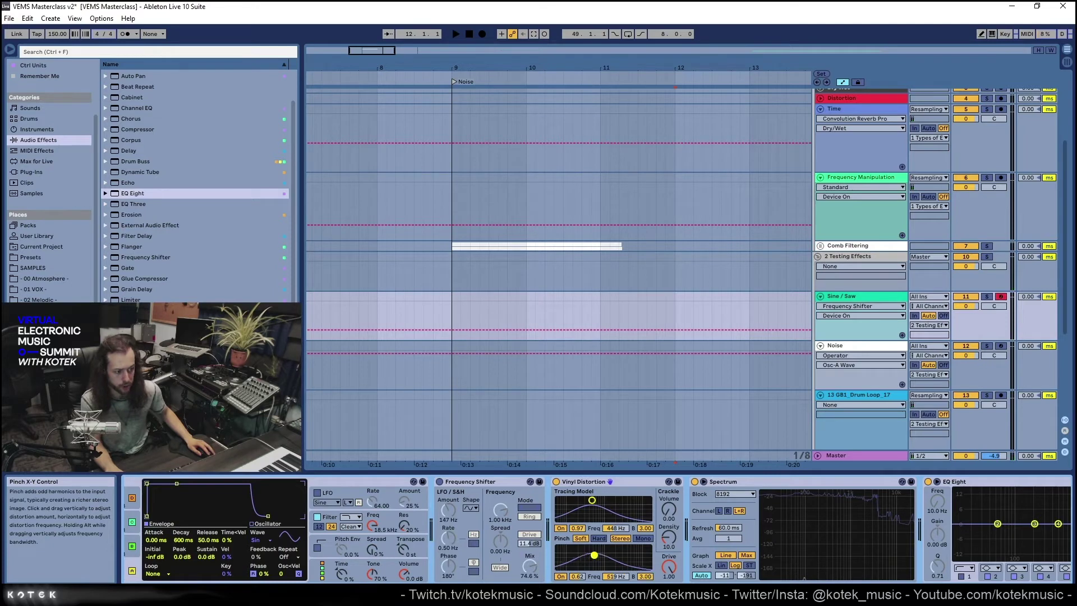
Set Vinyl Distortion on the Sine / Saw track to Tracing Model 0.32 at 4.33 kHz and Pinch 1.00 at 180 Hz with width 0.57
mouse_move(591, 499)
mouse_down()
mouse_move(624, 499)
mouse_move(613, 499)
mouse_up()
drag(594, 554, 583, 551)
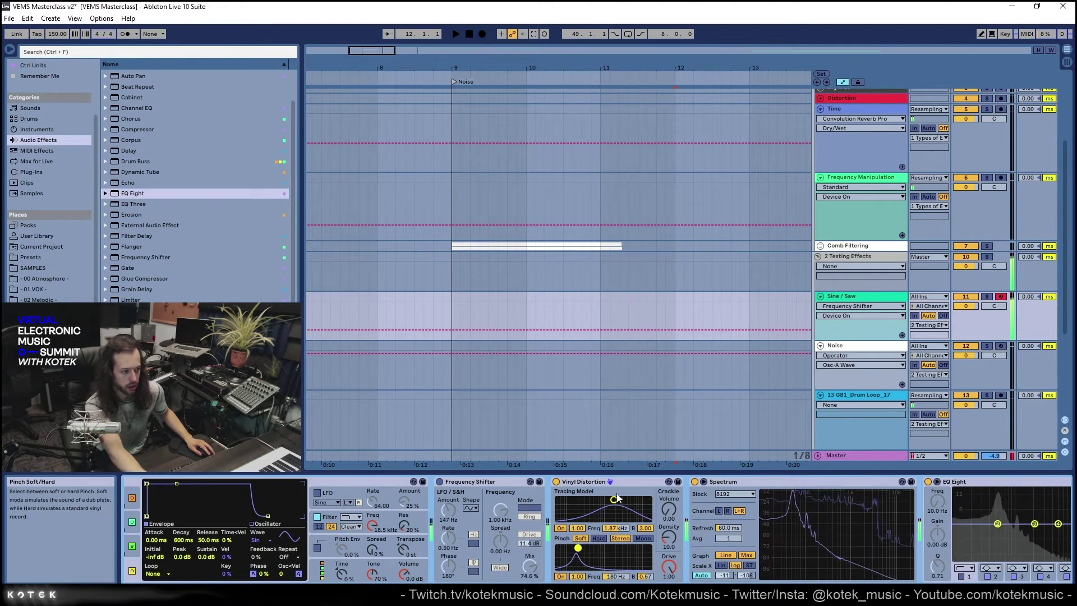
drag(614, 499, 593, 500)
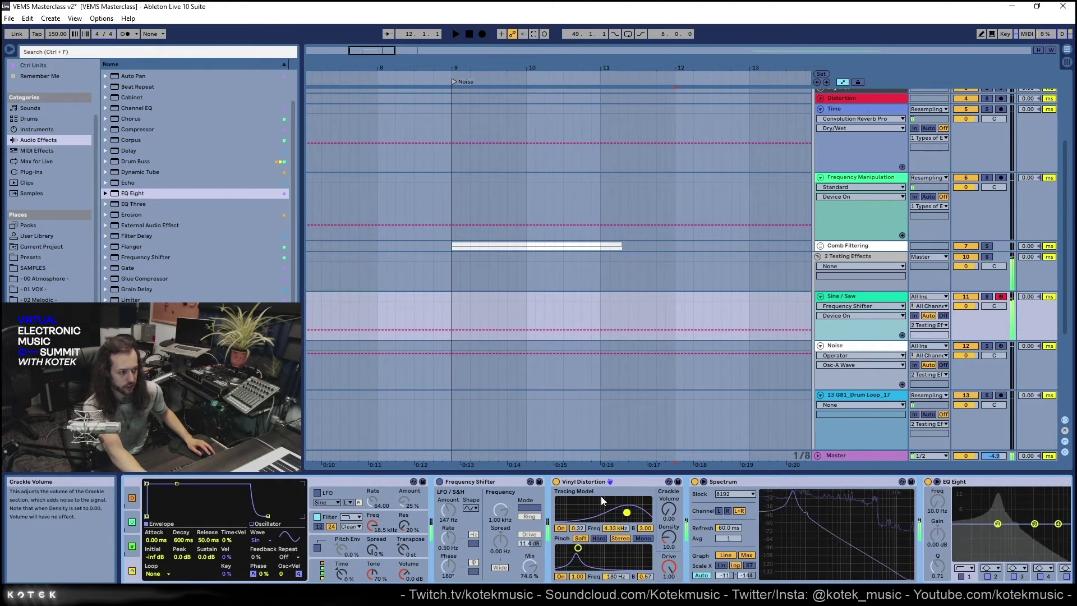
Switch Operator's oscillator A to the SwD wave and set Vinyl Distortion's Tracing Model to 0.44 at 1.04 kHz and Pinch to 0.62 at 866 Hz
drag(985, 596, 970, 596)
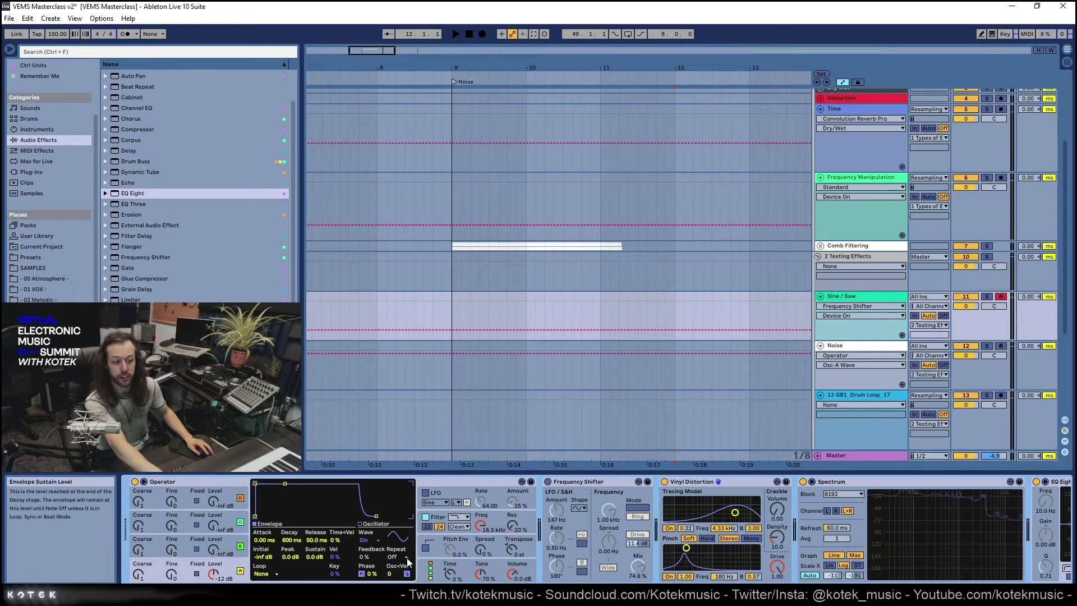
click(364, 539)
click(383, 431)
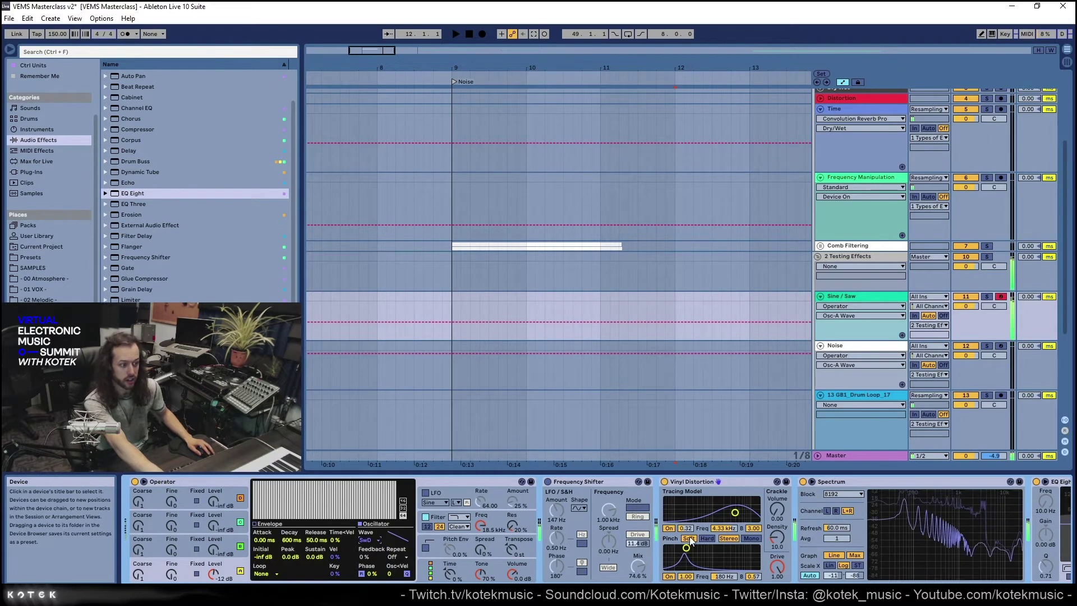
drag(688, 552, 707, 547)
drag(734, 512, 712, 510)
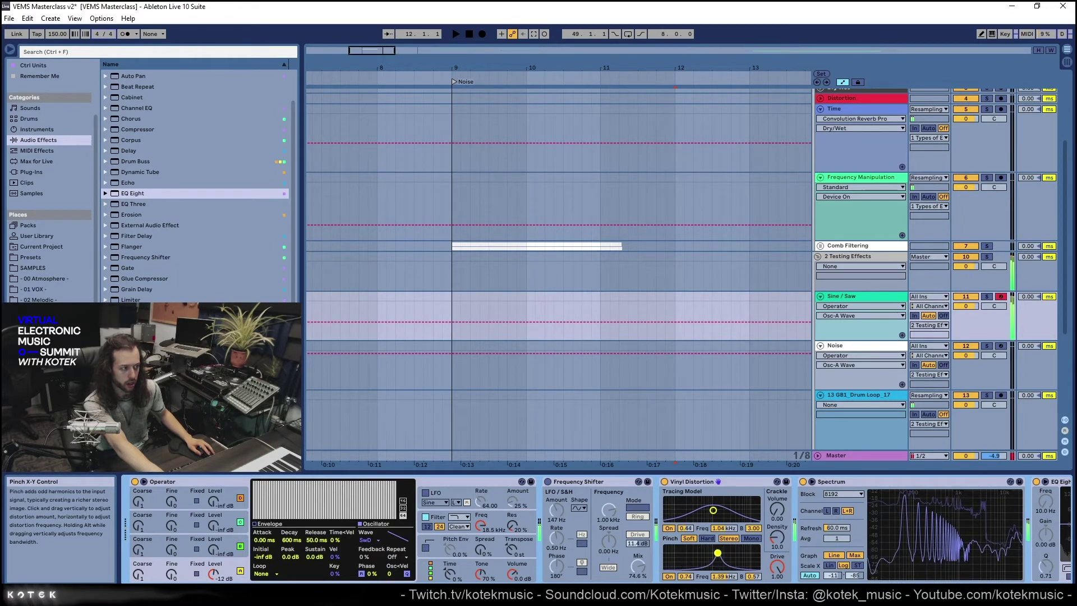
drag(686, 566, 710, 555)
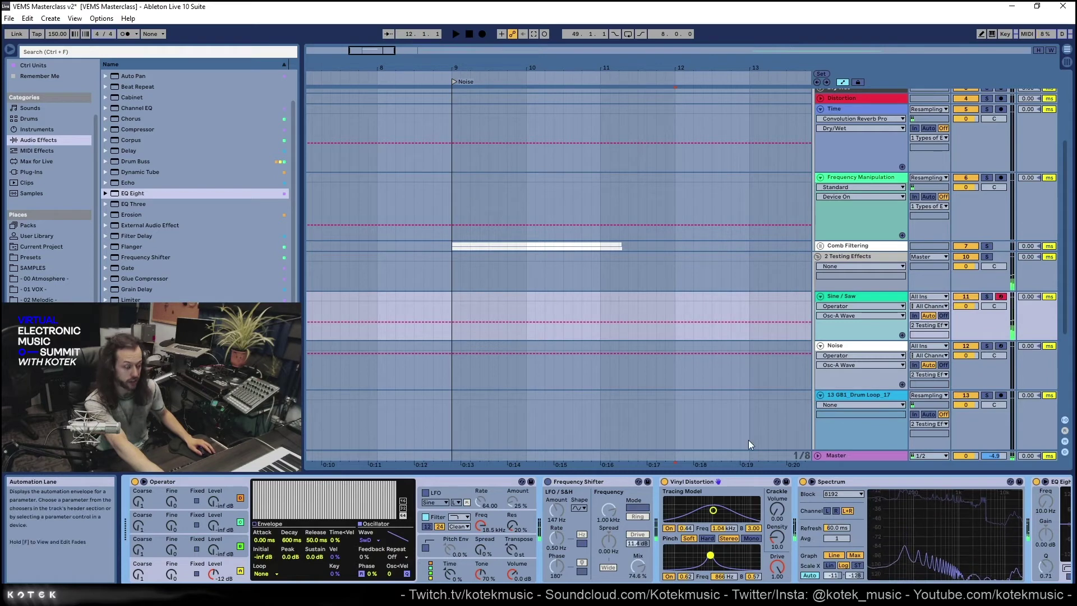
Raise Vinyl Distortion's Pinch amount to 1.00 and lower its frequency to 208 Hz
scroll(810, 557, right, 2)
mouse_move(766, 574)
mouse_down()
mouse_move(775, 580)
mouse_move(775, 560)
mouse_up()
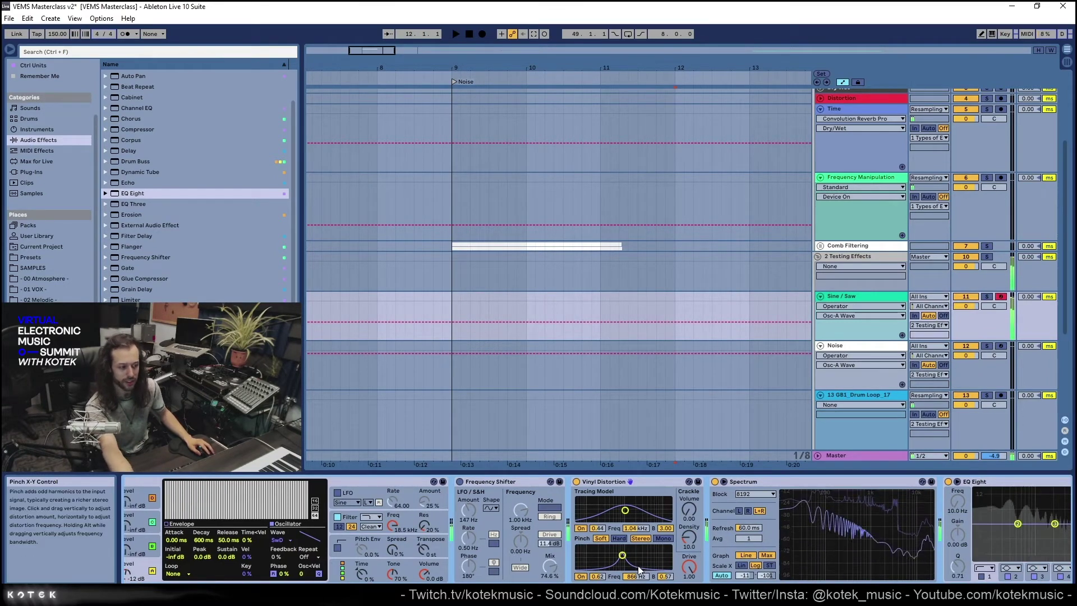
drag(621, 564, 614, 560)
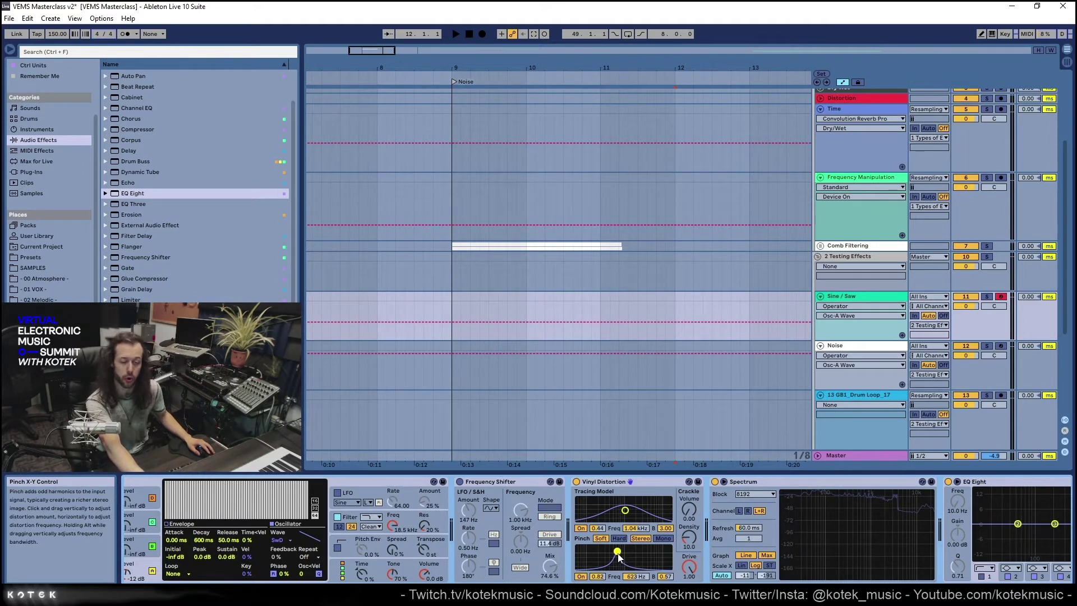
drag(618, 555, 600, 547)
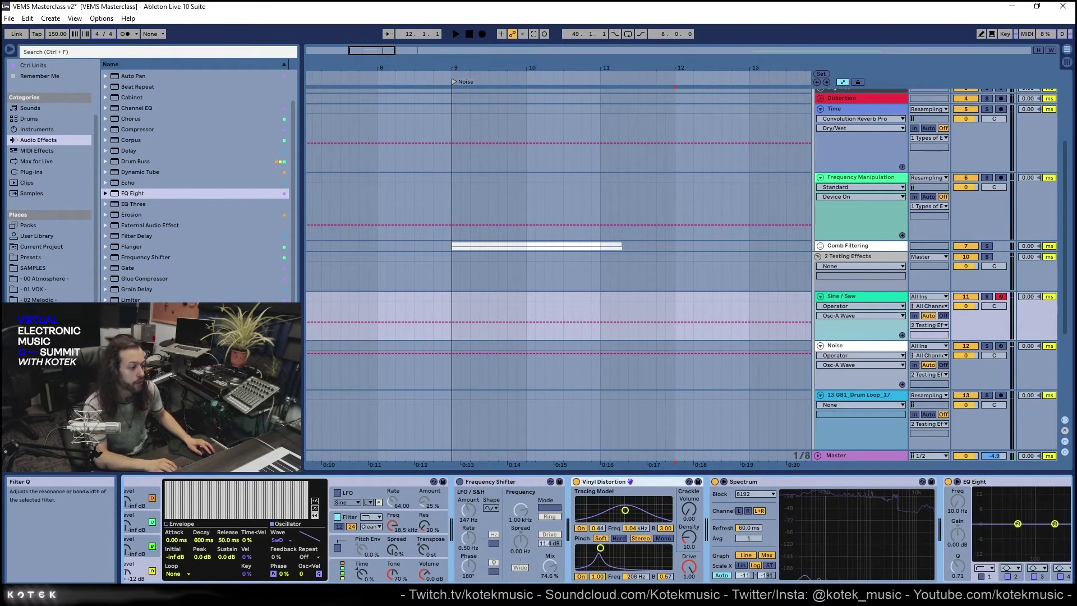
Copy the Frequency Shifter from the Sine / Saw track to the Noise track, placing it after Operator
scroll(987, 532, down, 2)
scroll(832, 328, down, 4)
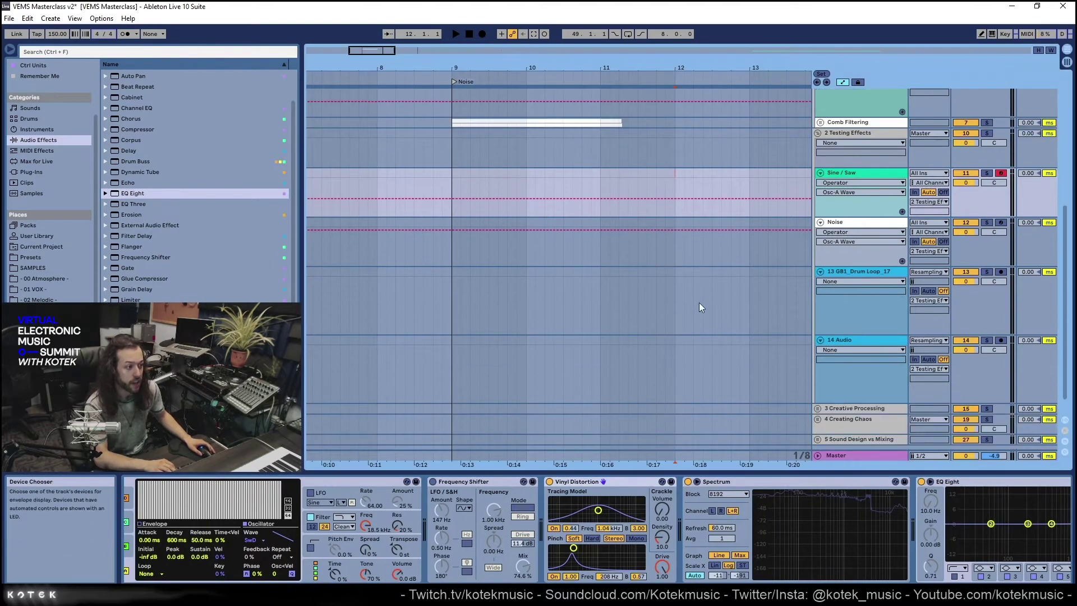
click(853, 223)
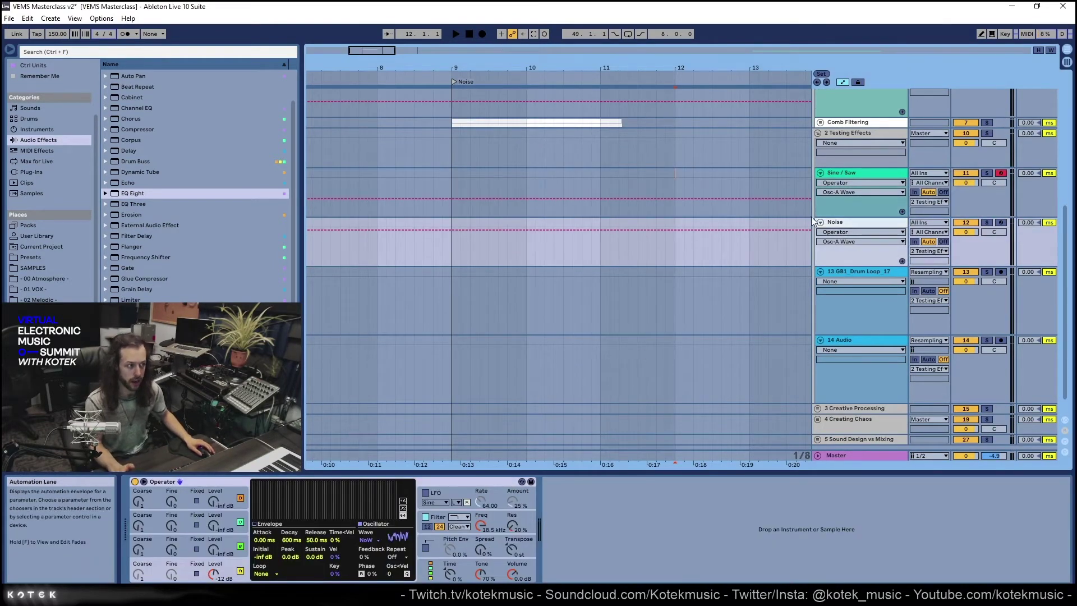
scroll(806, 222, up, 2)
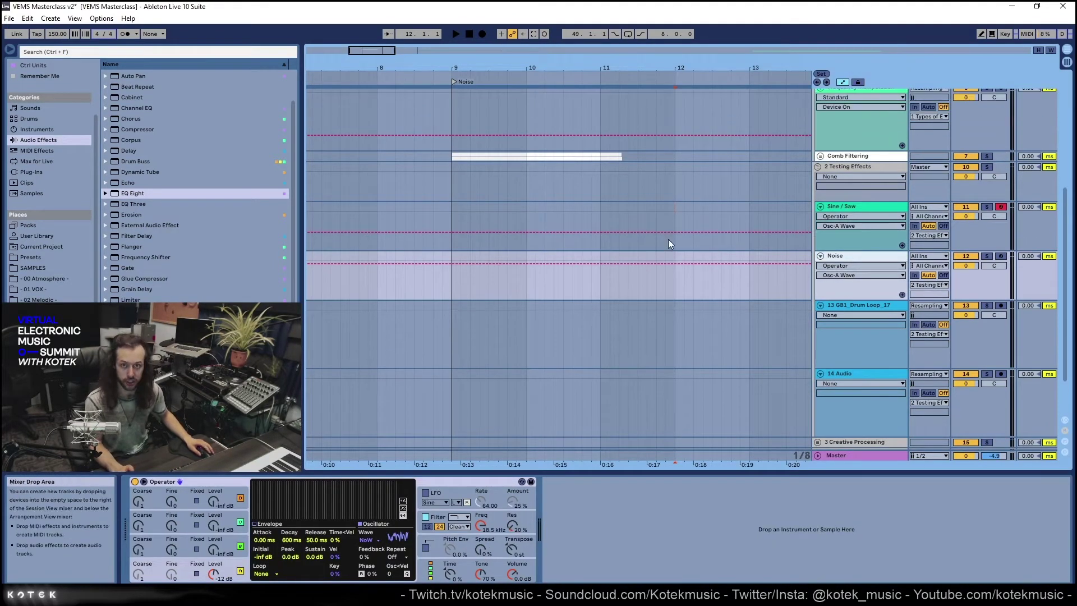
click(843, 222)
click(479, 481)
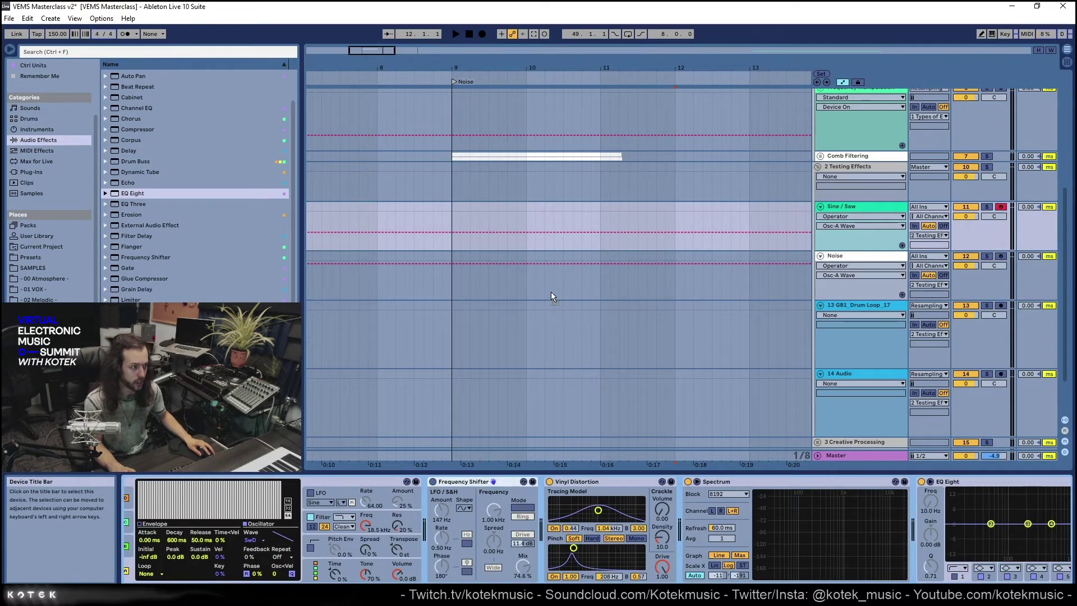
click(823, 283)
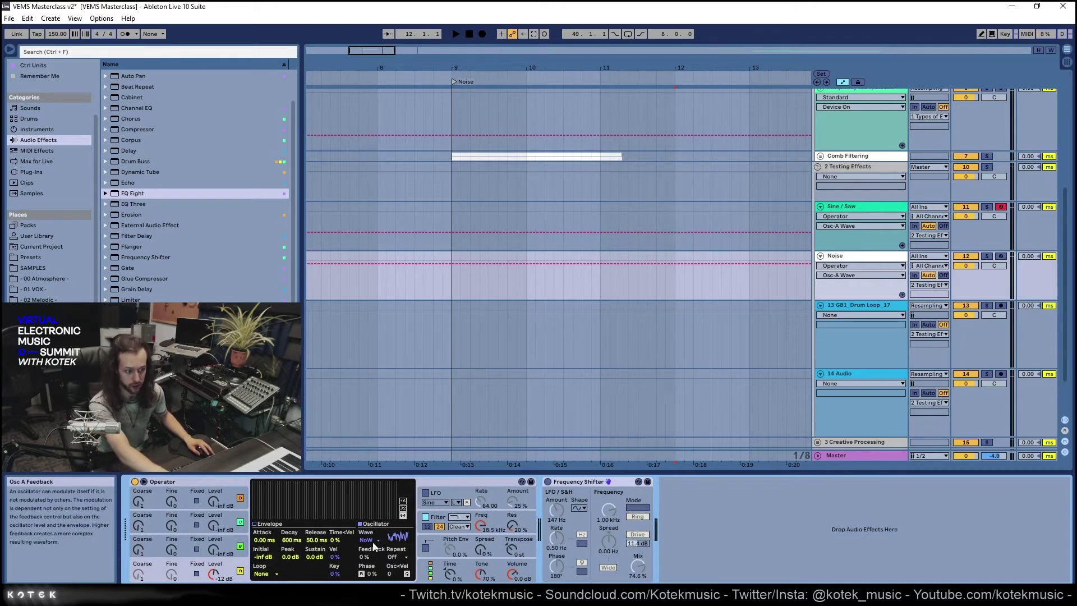
Arm the Noise track for recording and lower its volume to -5.3 dB
click(1000, 256)
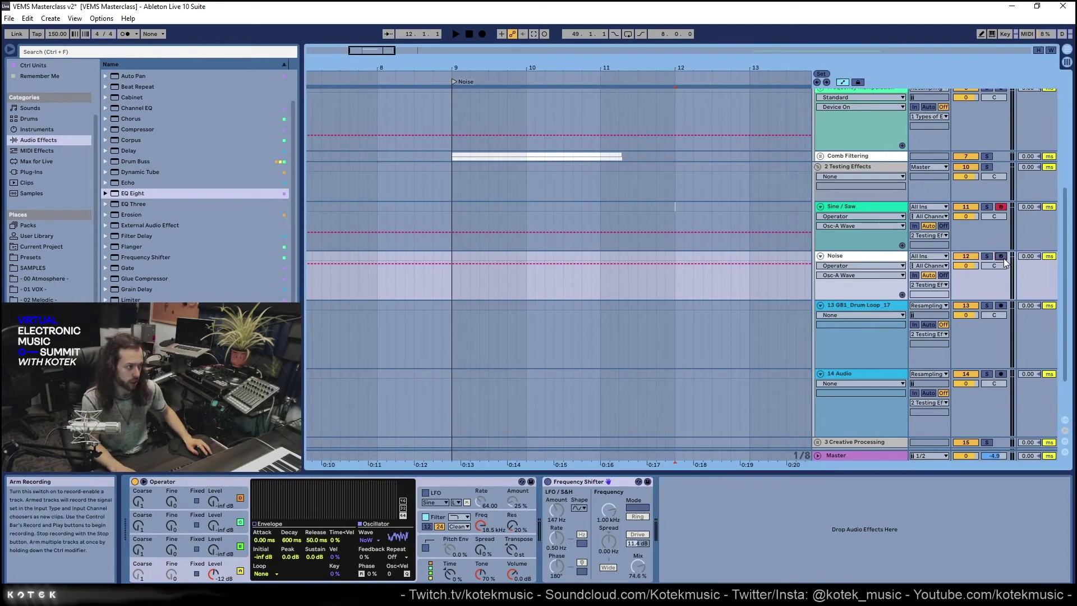
drag(965, 266, 965, 275)
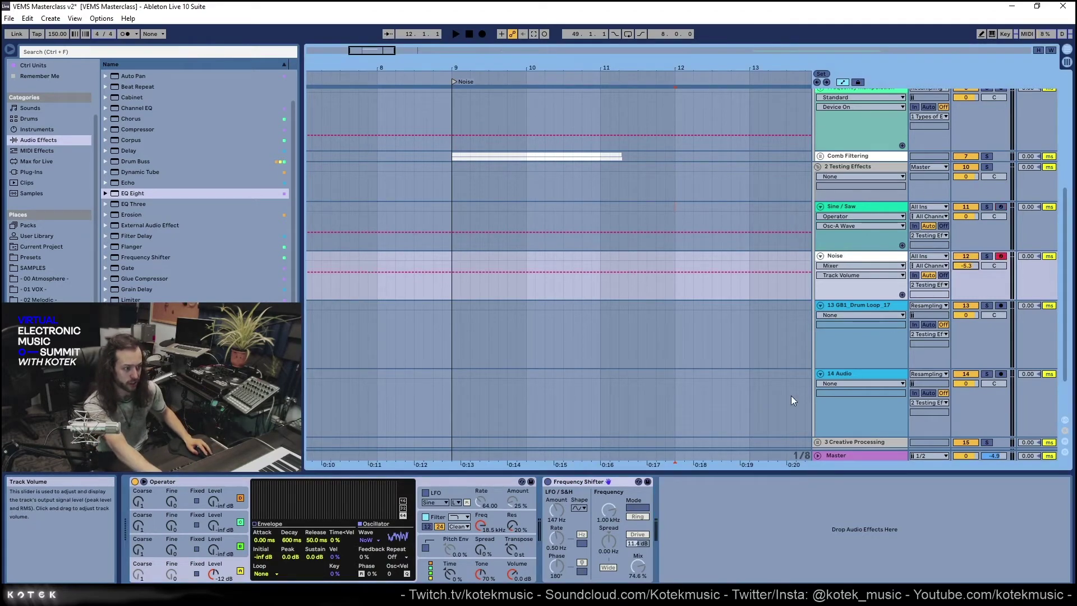
Try the Noise track's Frequency Shifter in Shift mode with zero LFO amount, Wide on and 46.0 % Dry/Wet, and delete the device
click(609, 511)
click(636, 508)
mouse_move(608, 540)
mouse_down()
mouse_move(608, 566)
mouse_move(609, 511)
mouse_move(608, 531)
mouse_up()
drag(637, 567, 637, 592)
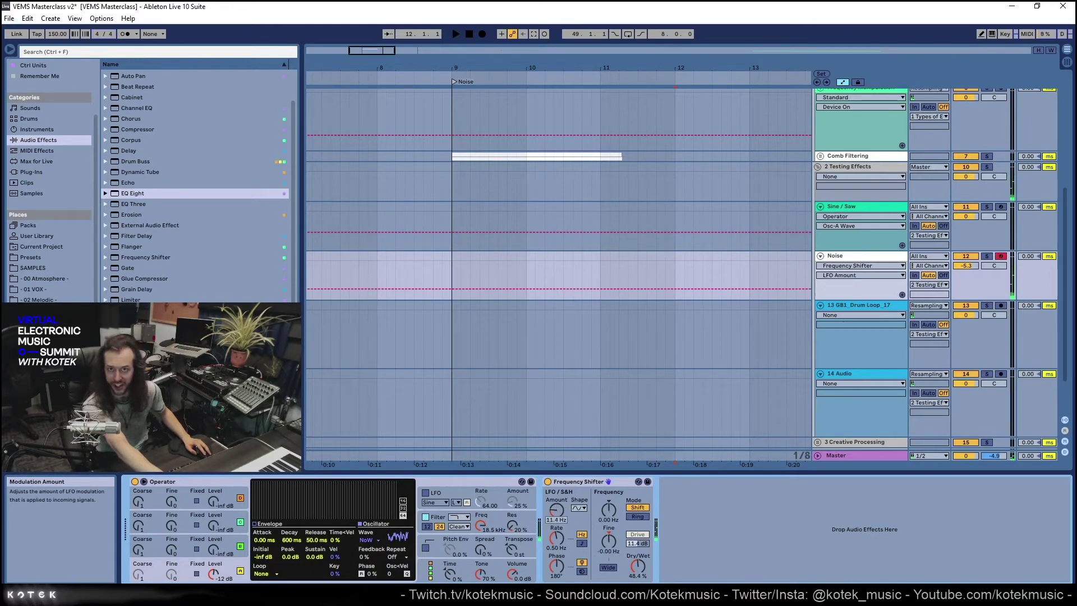
click(619, 551)
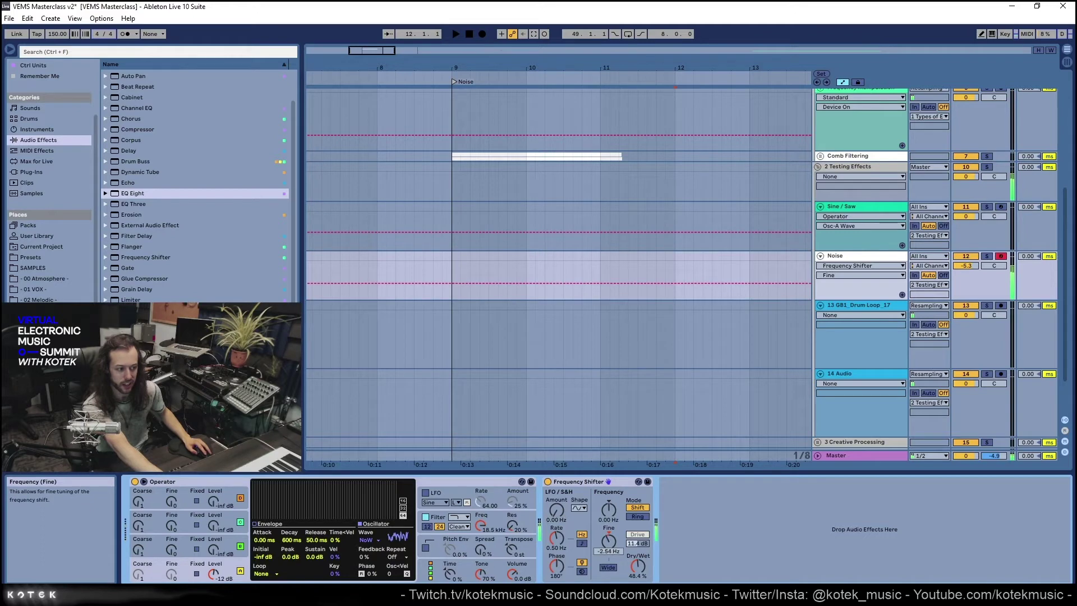
mouse_move(610, 544)
mouse_down()
mouse_move(610, 572)
mouse_move(608, 541)
mouse_move(619, 544)
mouse_up()
click(607, 568)
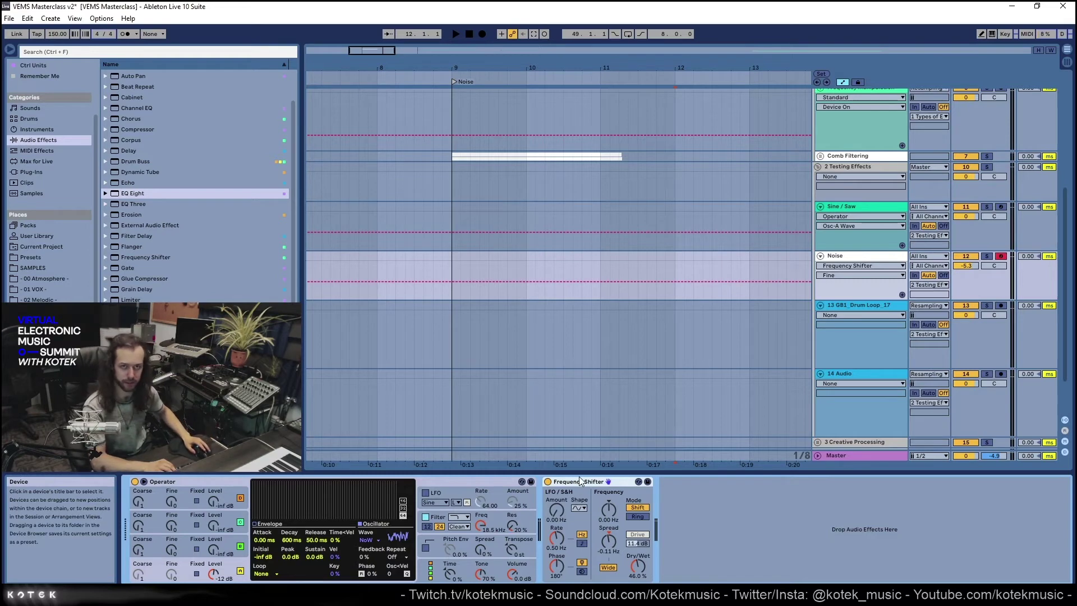
key(Delete)
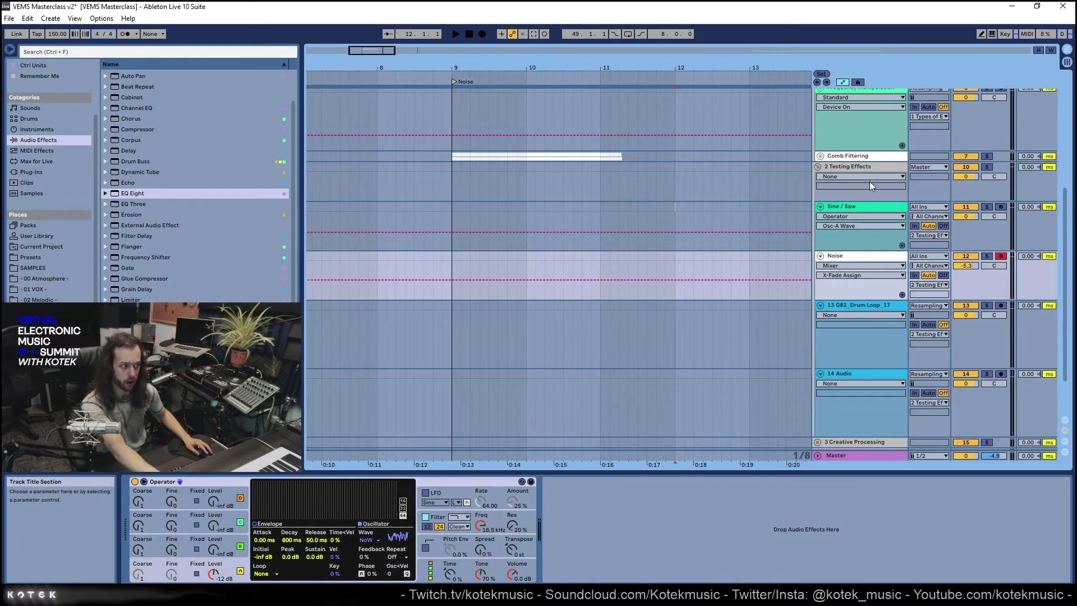
Check the effect chains of the Distortion and Noise tracks and locate the Drum Loop 144 BPM clip at bar 17
click(867, 166)
scroll(877, 203, up, 1)
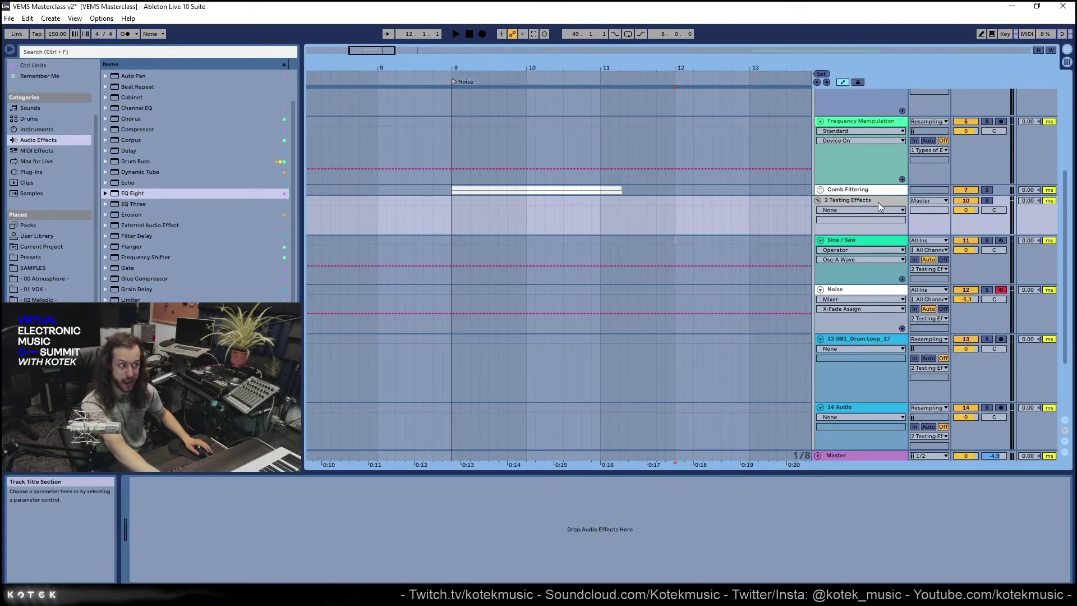
scroll(869, 179, up, 5)
click(861, 164)
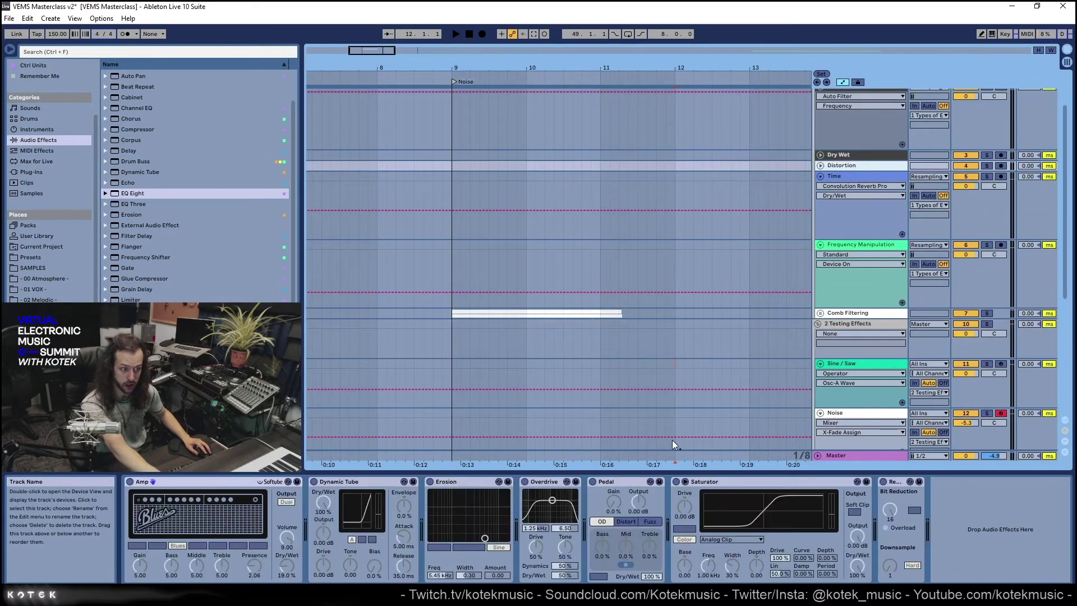
scroll(853, 369, down, 8)
click(880, 213)
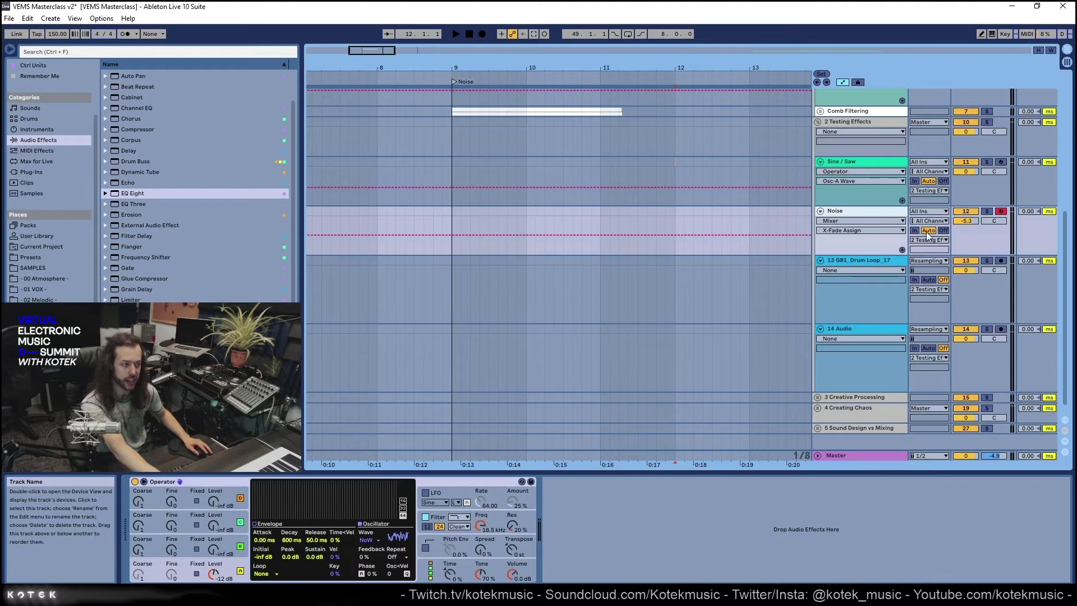
click(869, 261)
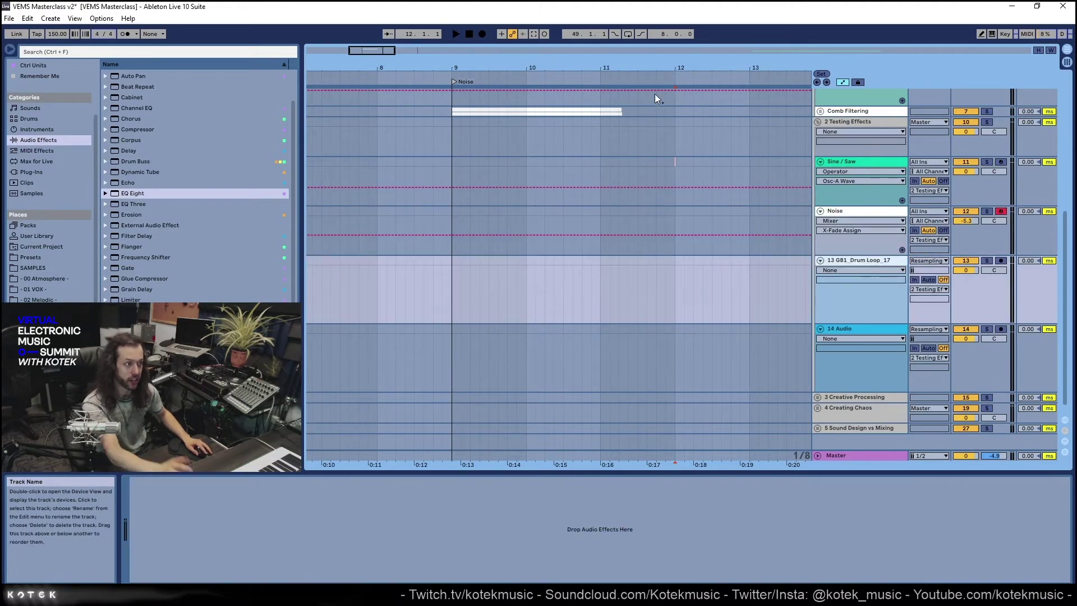
drag(617, 67, 381, 28)
click(577, 260)
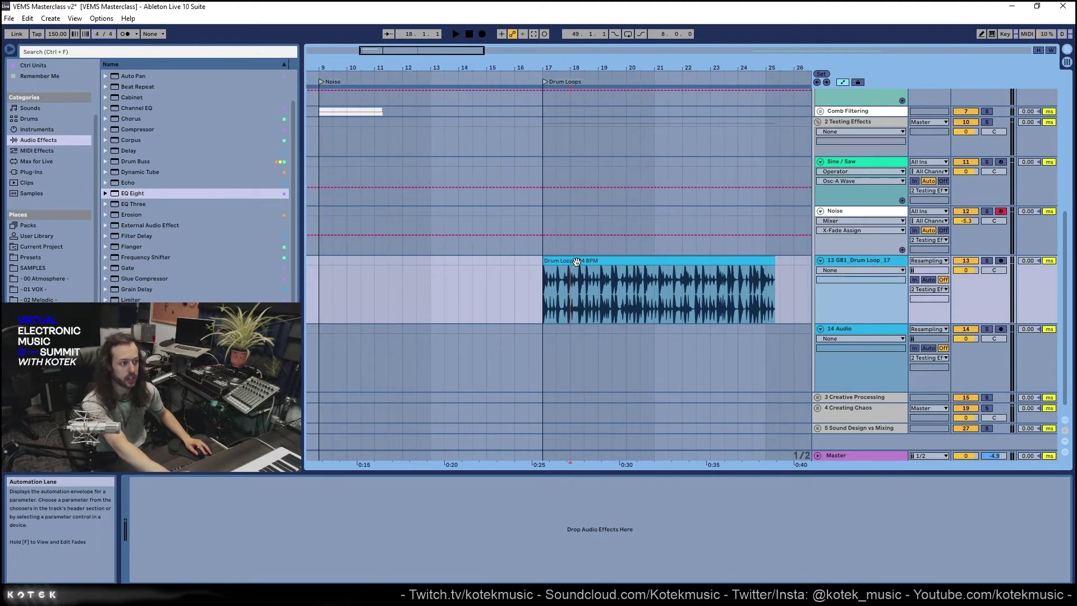
Move the Flanger from the Frequency Manipulation track onto the 13 GB1_Drum Loop_17 track
scroll(680, 274, up, 2)
scroll(681, 277, up, 6)
click(859, 268)
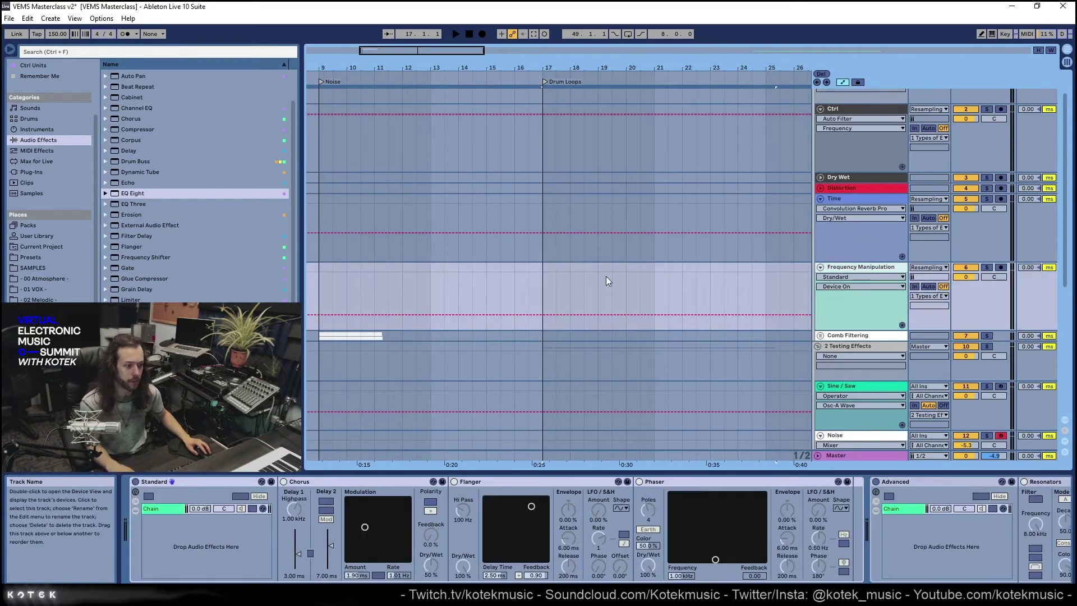
click(505, 480)
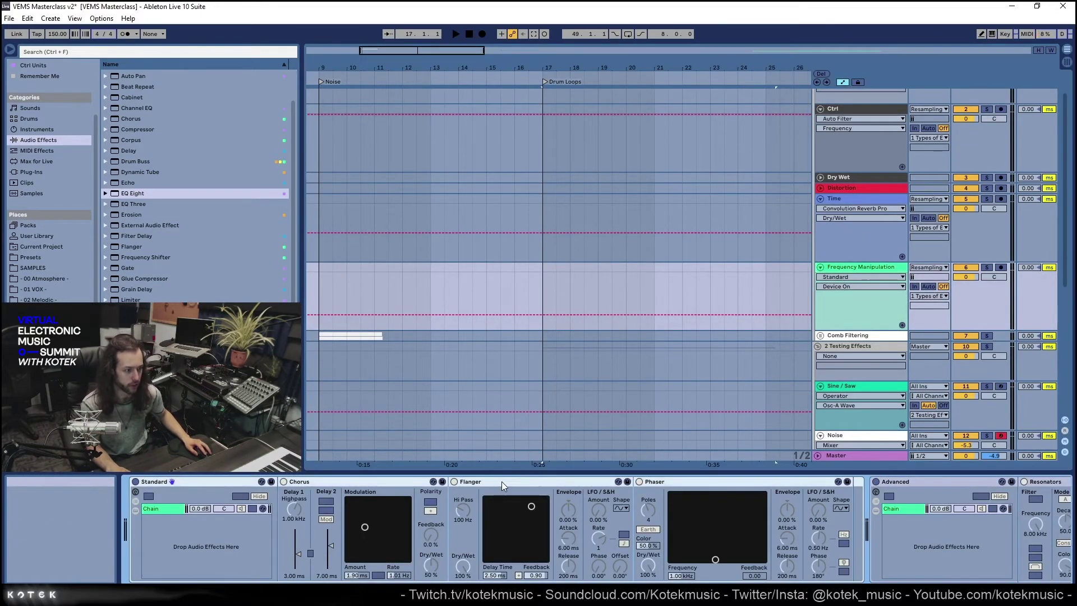
scroll(574, 375, down, 4)
scroll(575, 375, down, 1)
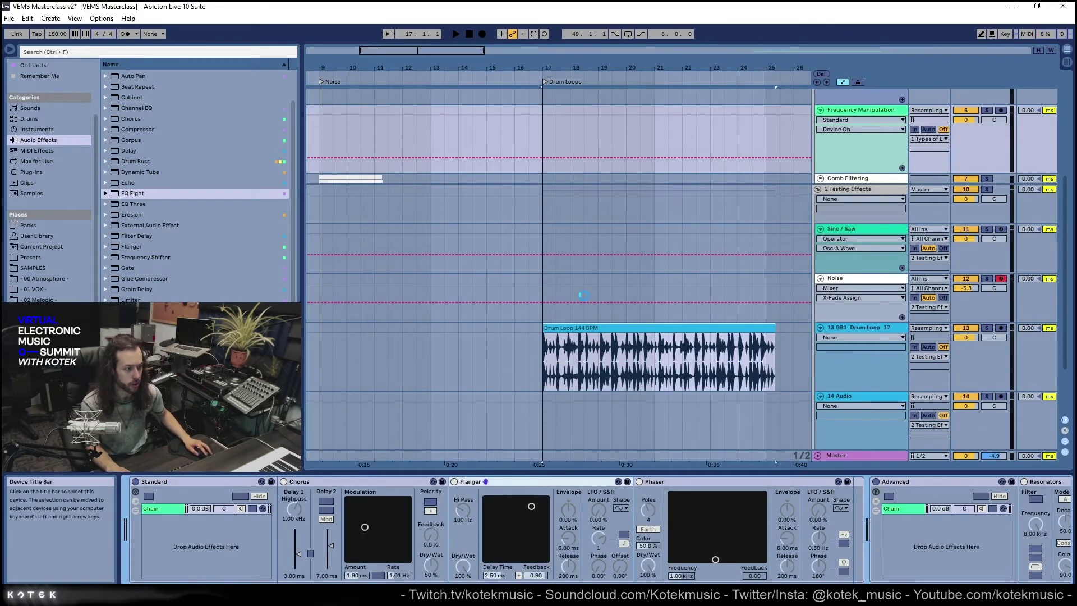
click(550, 302)
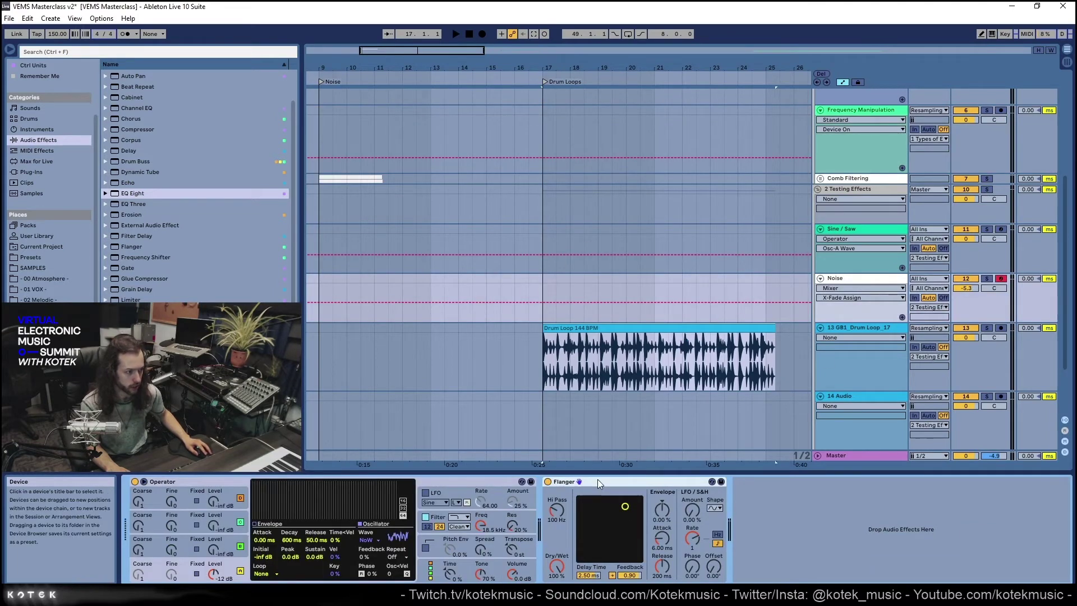
click(611, 343)
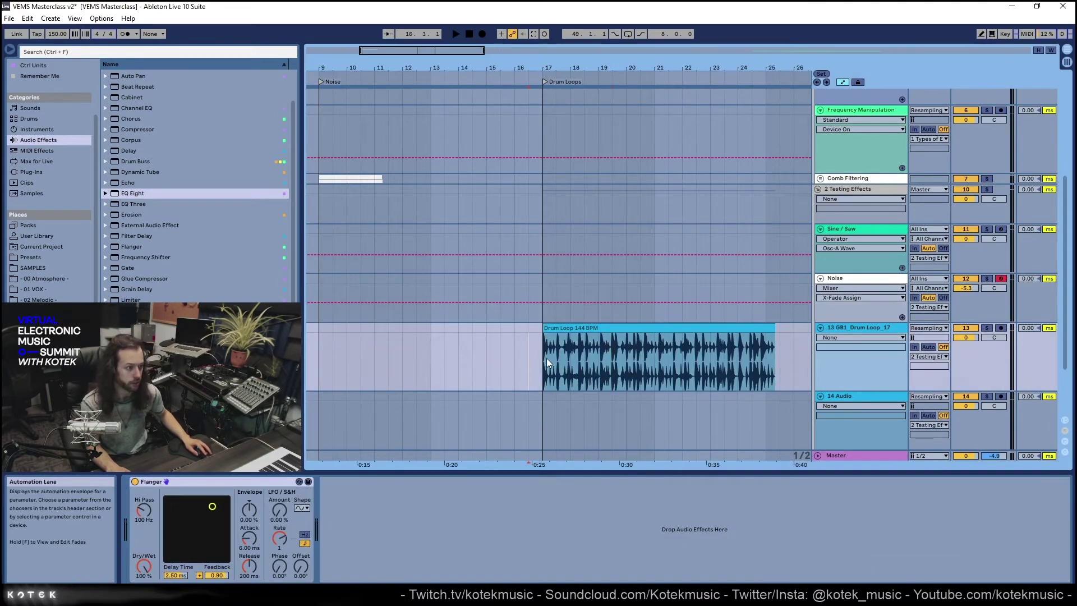
Solo and play the drum loop, comparing its sound with the Flanger bypassed and enabled
click(135, 481)
key(space)
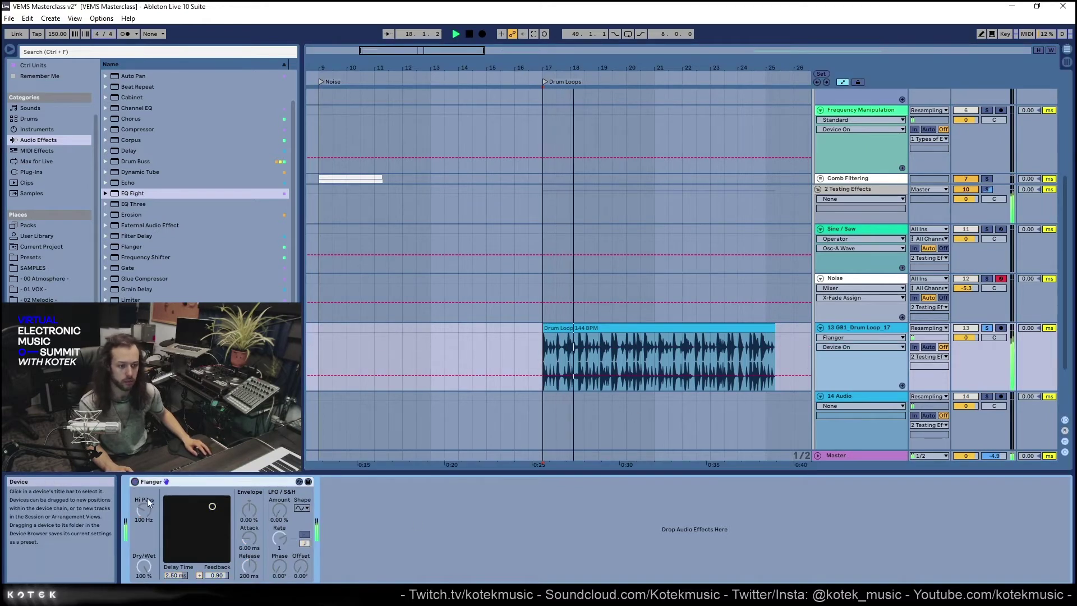
click(135, 481)
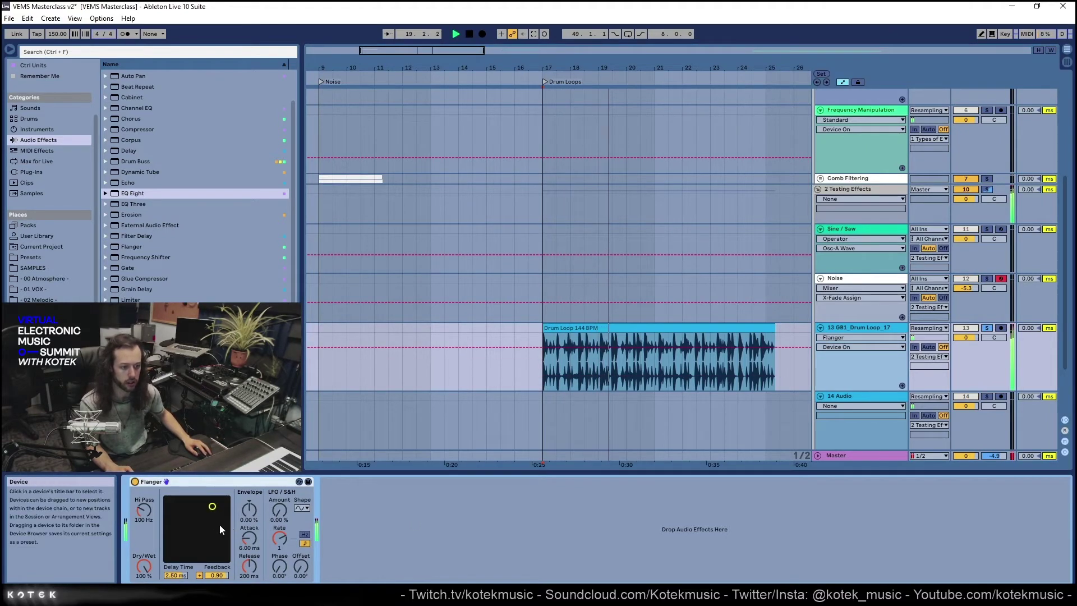
Set the Flanger's LFO Amount to 54.8 %, Delay Time to 1.81 ms and Feedback to 0.86, and bypass the device
drag(279, 510, 279, 493)
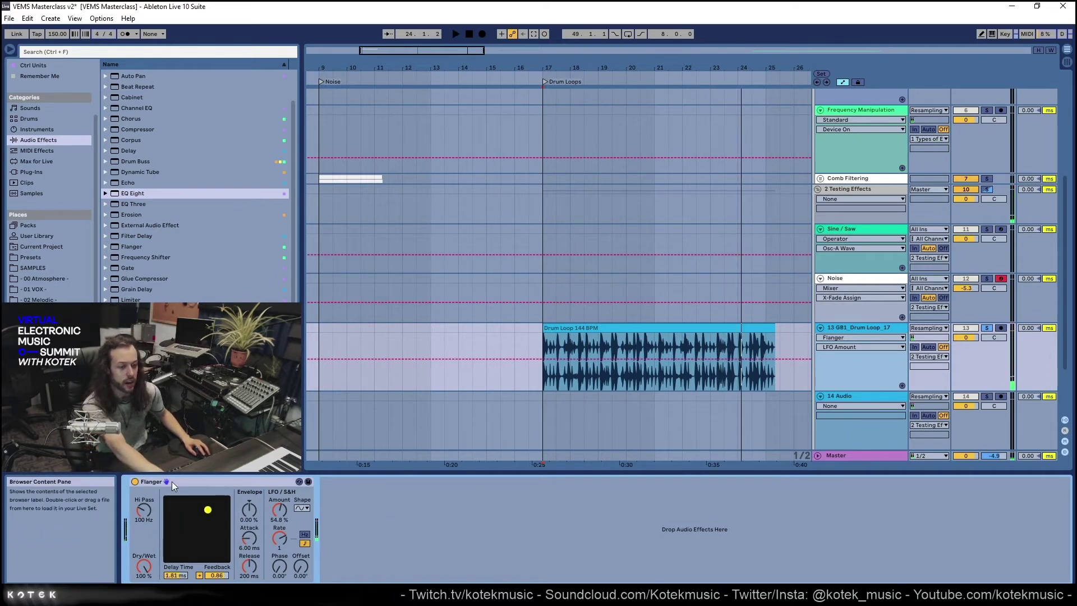
click(134, 481)
key(space)
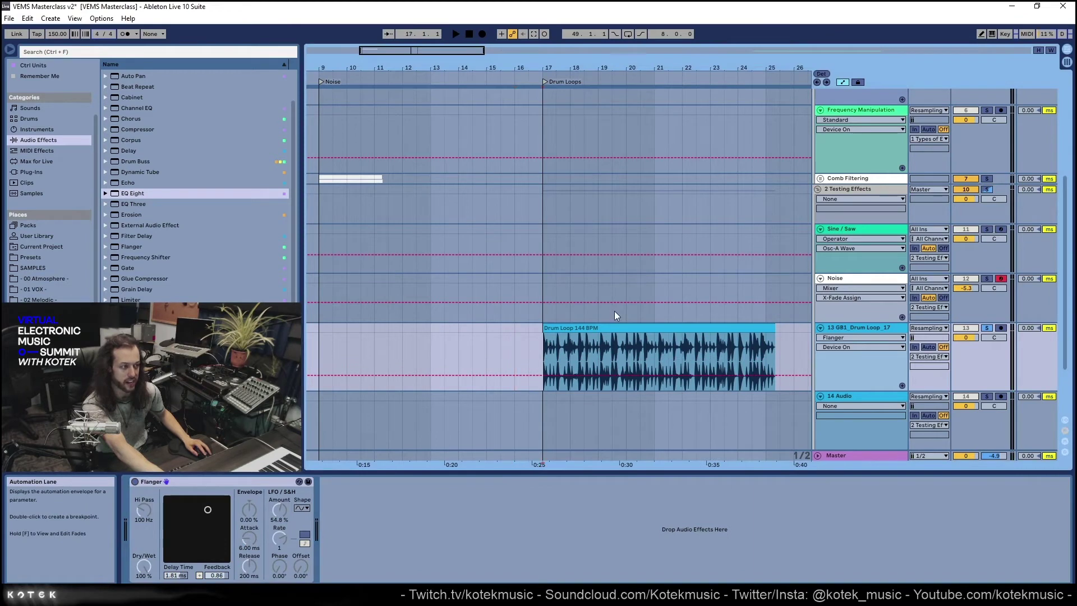
Copy the Dynamic Tube from the Distortion track onto the 13 GB1_Drum Loop_17 track, after the Flanger
scroll(832, 257, up, 5)
click(849, 245)
scroll(849, 241, up, 1)
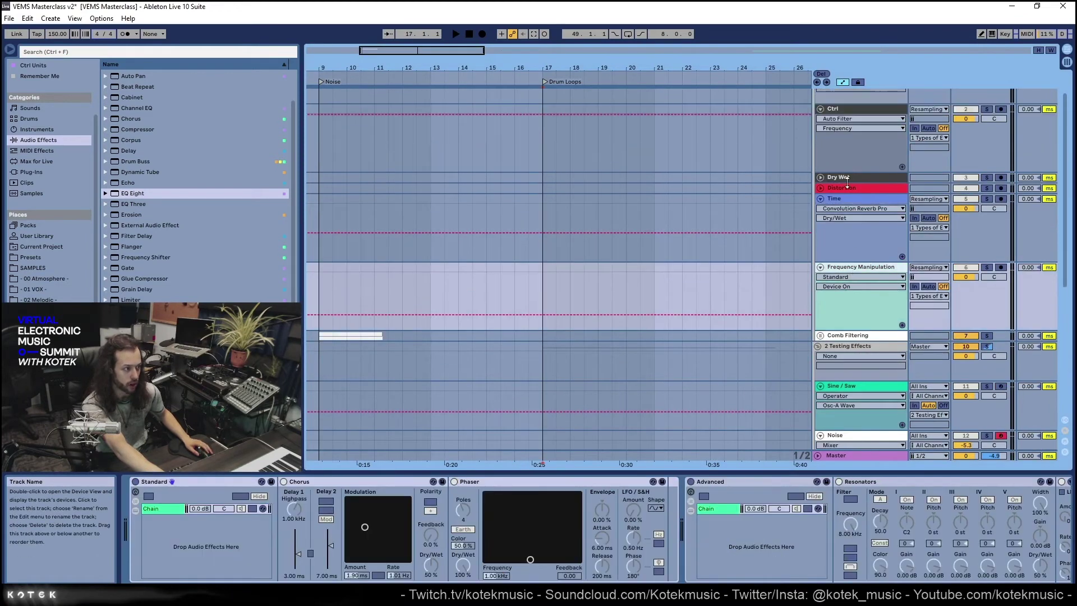
click(853, 189)
scroll(731, 401, down, 2)
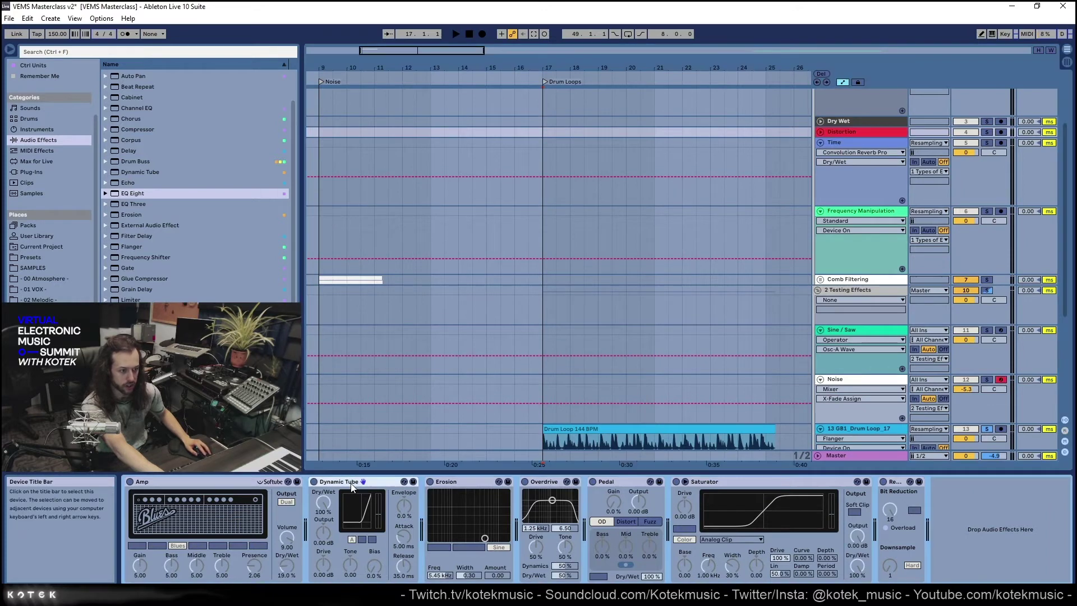
scroll(365, 443, down, 3)
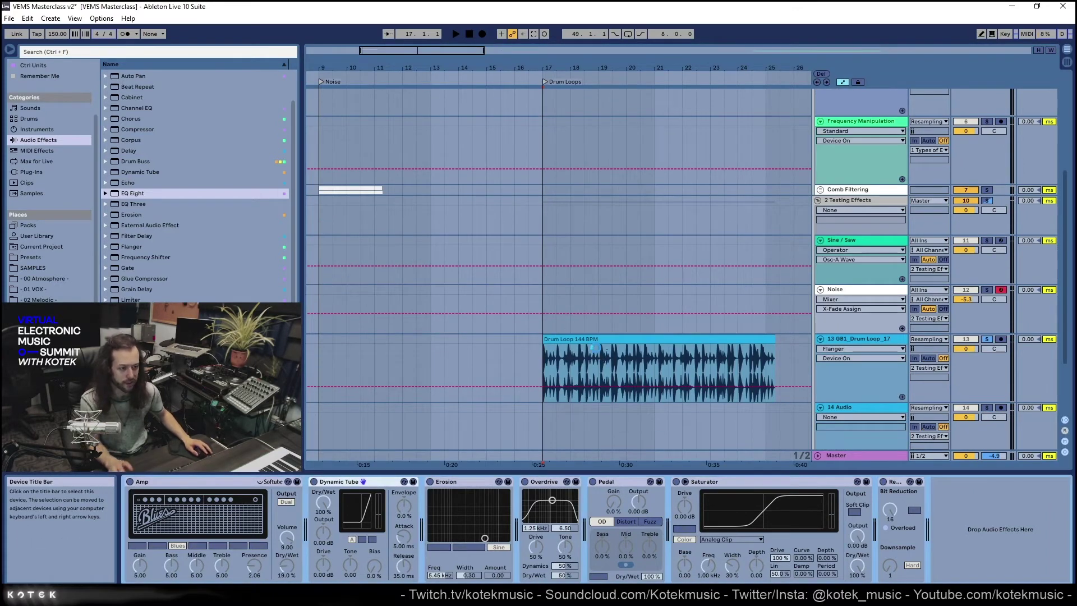
click(596, 347)
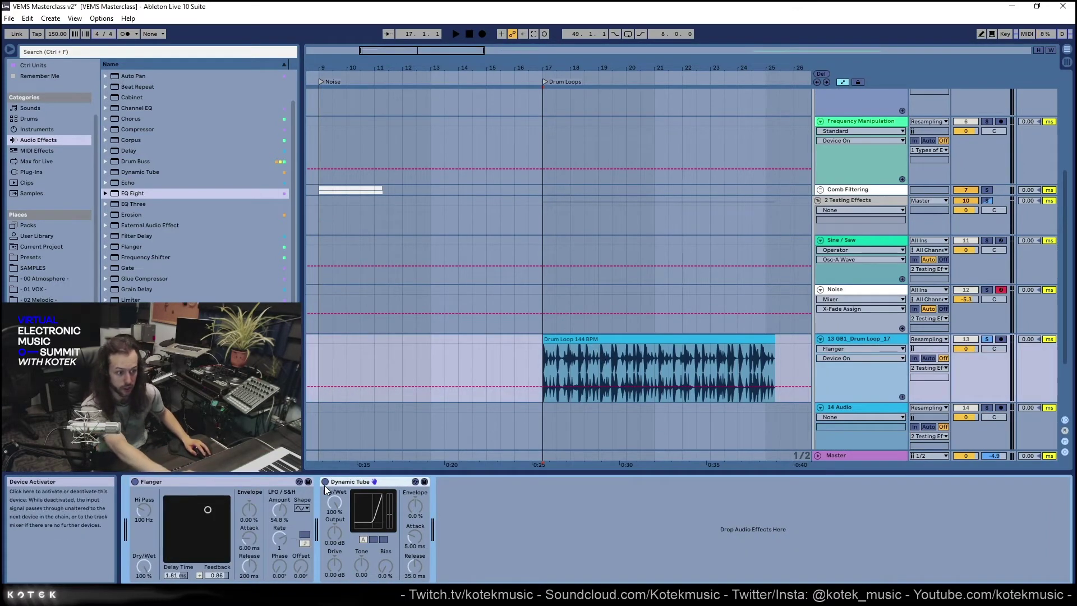
Enable the Dynamic Tube and, during playback, set its Output to 10.2 dB, Drive to 11.4, Tone to -0.75 and Bias to 84 %
click(361, 499)
key(space)
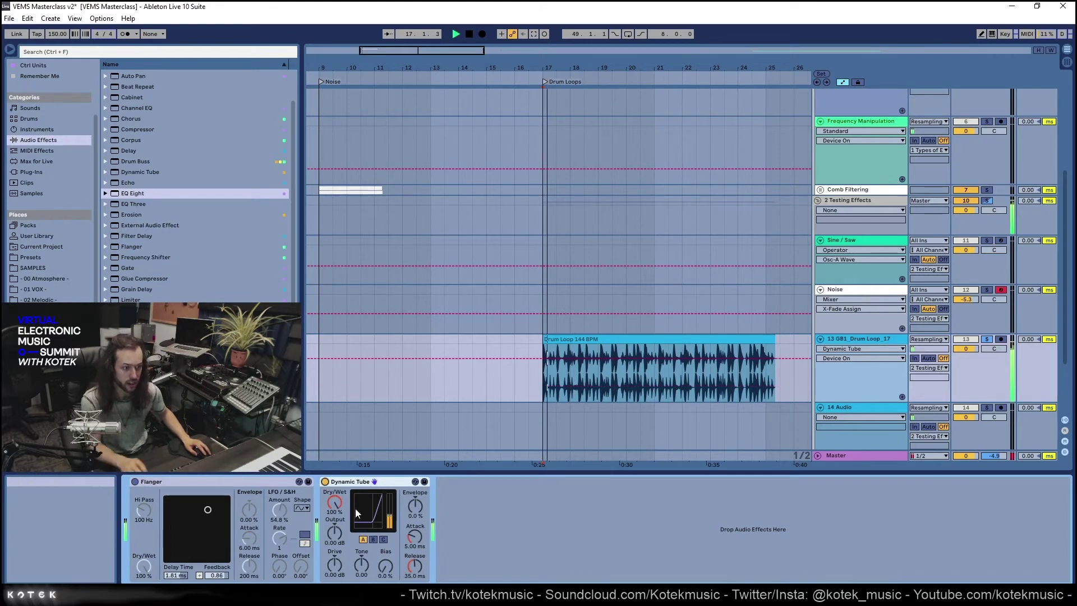
drag(415, 506, 385, 556)
drag(338, 531, 338, 514)
drag(335, 565, 362, 576)
mouse_move(385, 565)
mouse_down()
mouse_move(385, 592)
mouse_move(385, 554)
mouse_up()
Set the Dynamic Tube's Envelope to 105 %, Attack to 2.14 ms and Release to 6.79 ms, and stop playback
drag(415, 505, 415, 452)
key(space)
drag(414, 507, 414, 518)
drag(415, 567, 415, 595)
mouse_move(419, 534)
mouse_down()
mouse_move(418, 553)
mouse_move(419, 519)
mouse_up()
key(space)
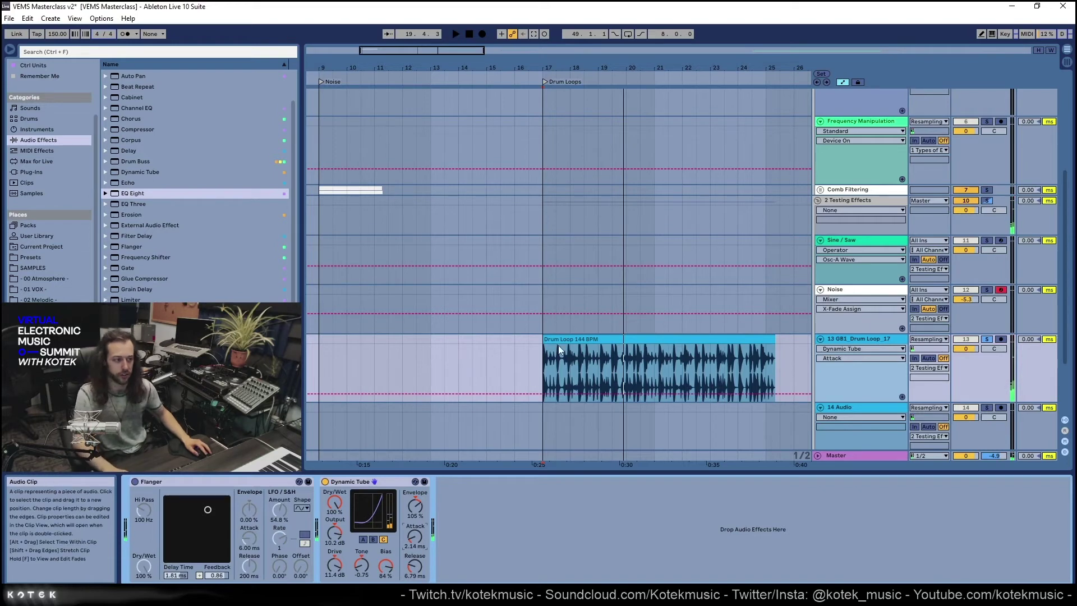
scroll(691, 354, down, 2)
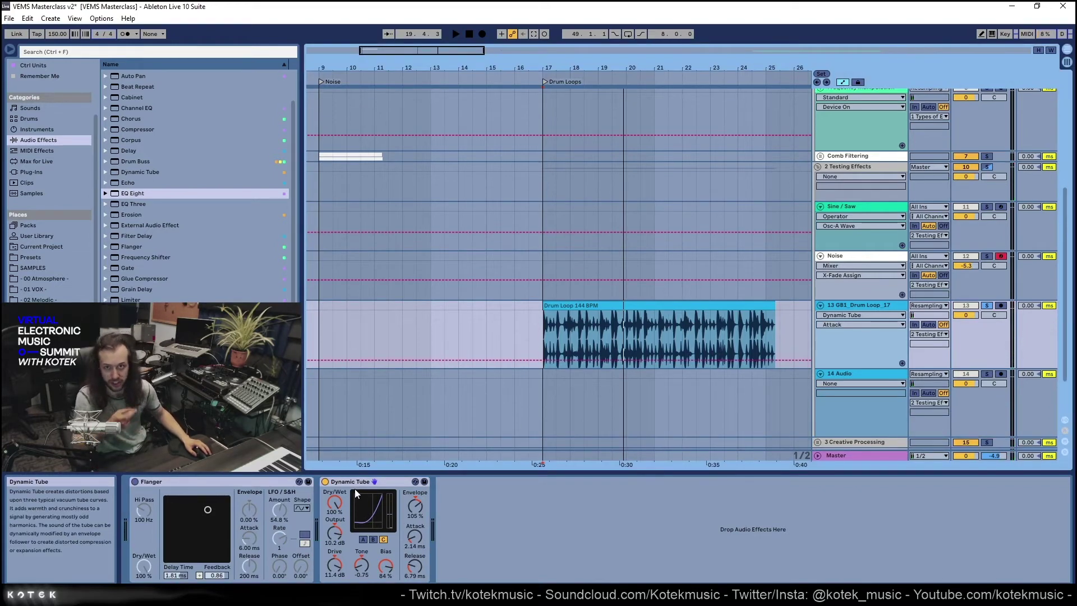
click(655, 310)
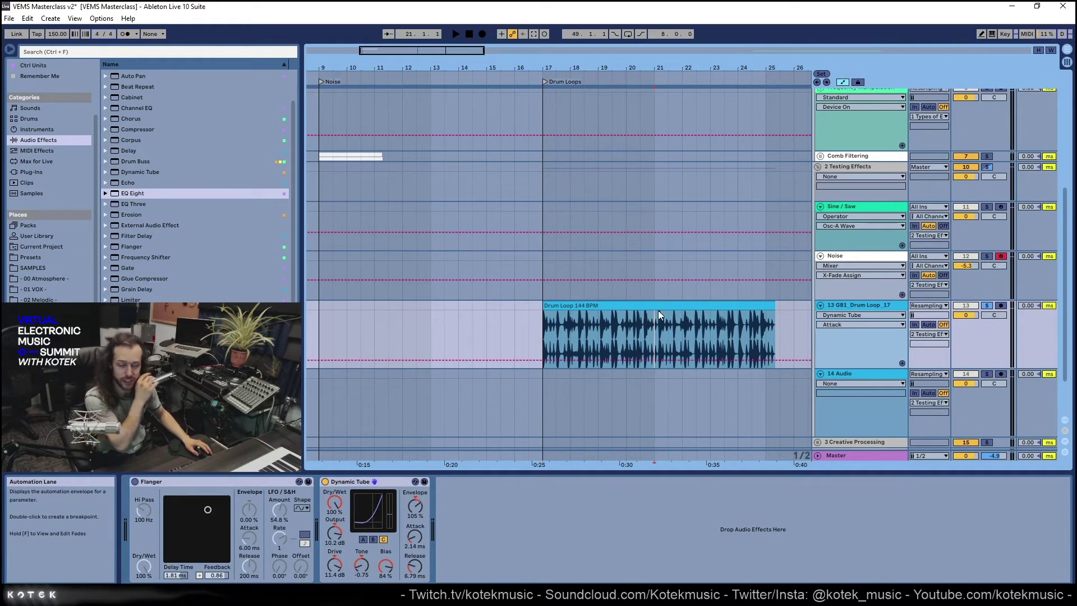
scroll(810, 344, down, 2)
double_click(655, 69)
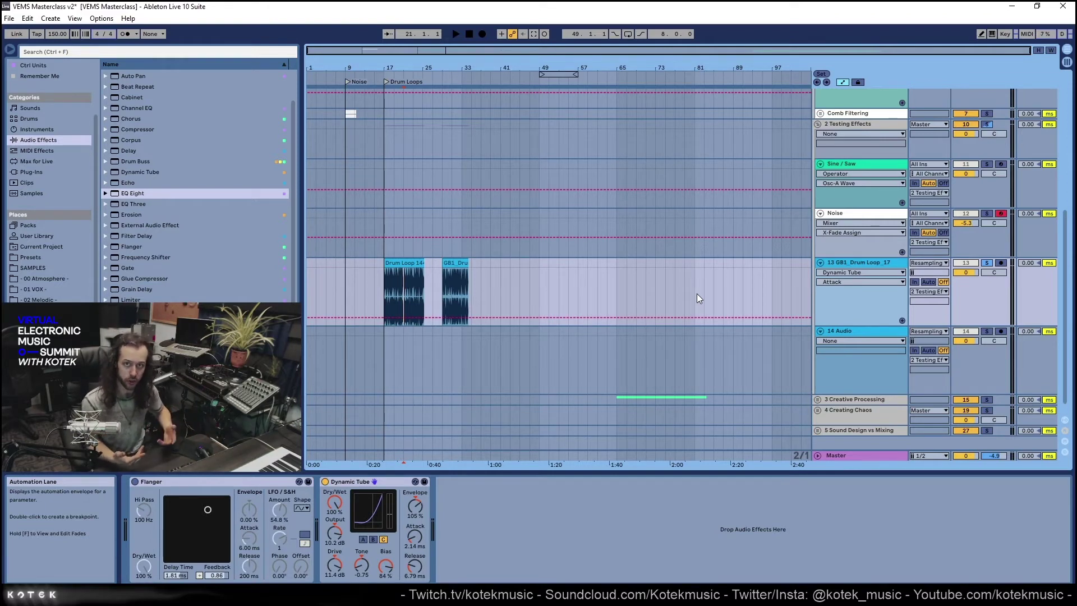
click(407, 520)
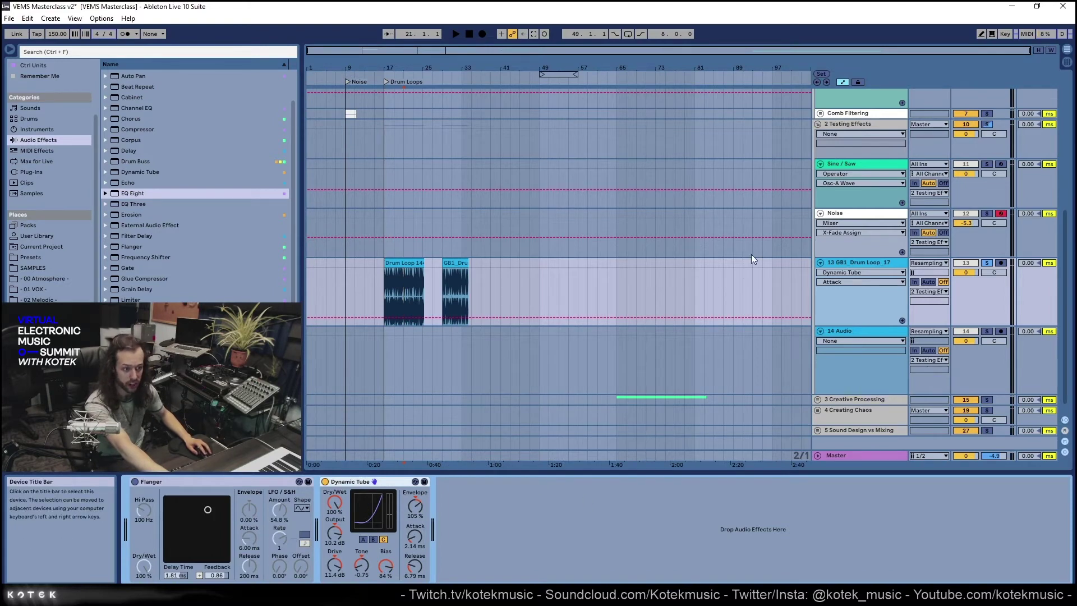
scroll(425, 358, down, 1)
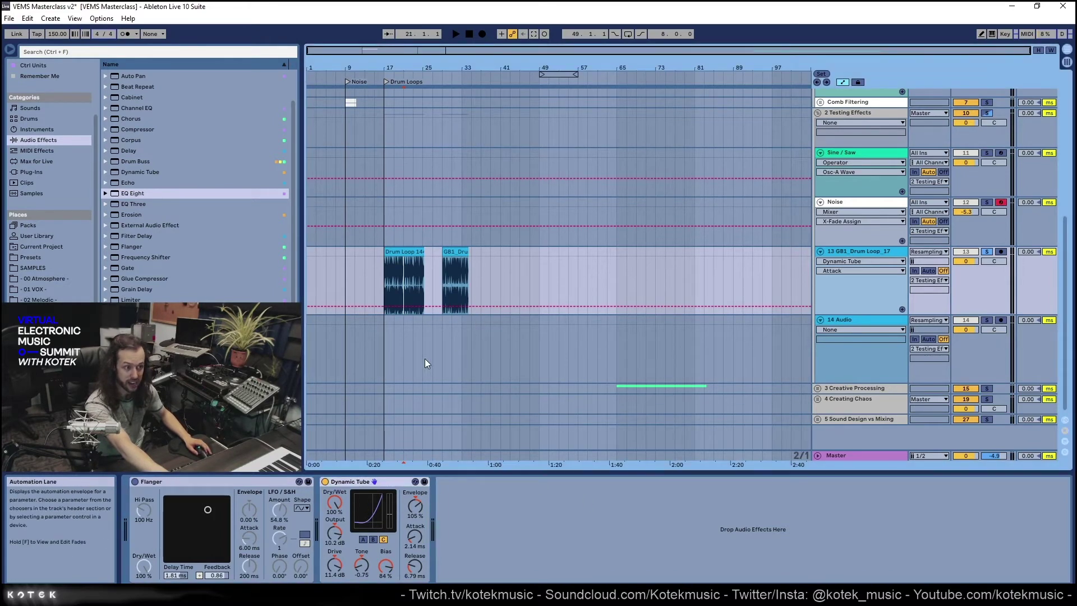
click(459, 273)
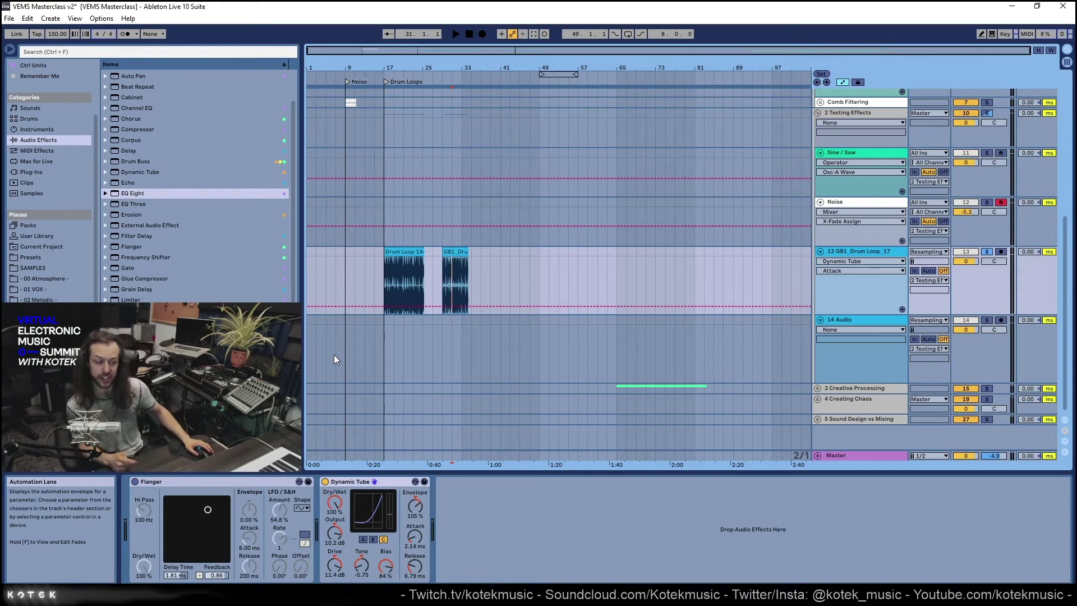
click(488, 257)
click(518, 295)
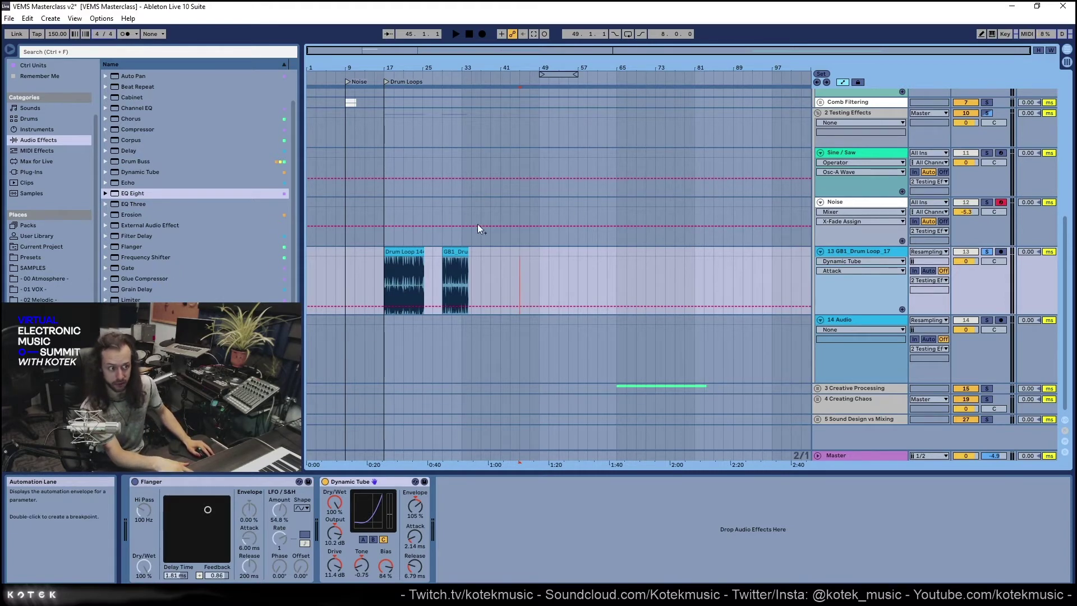
click(386, 207)
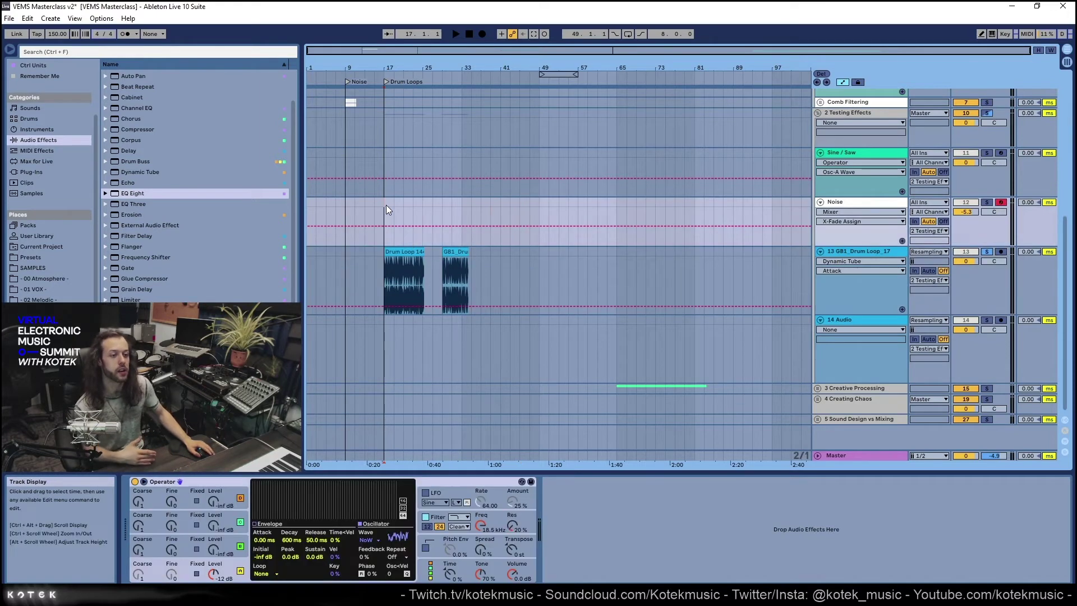
click(385, 281)
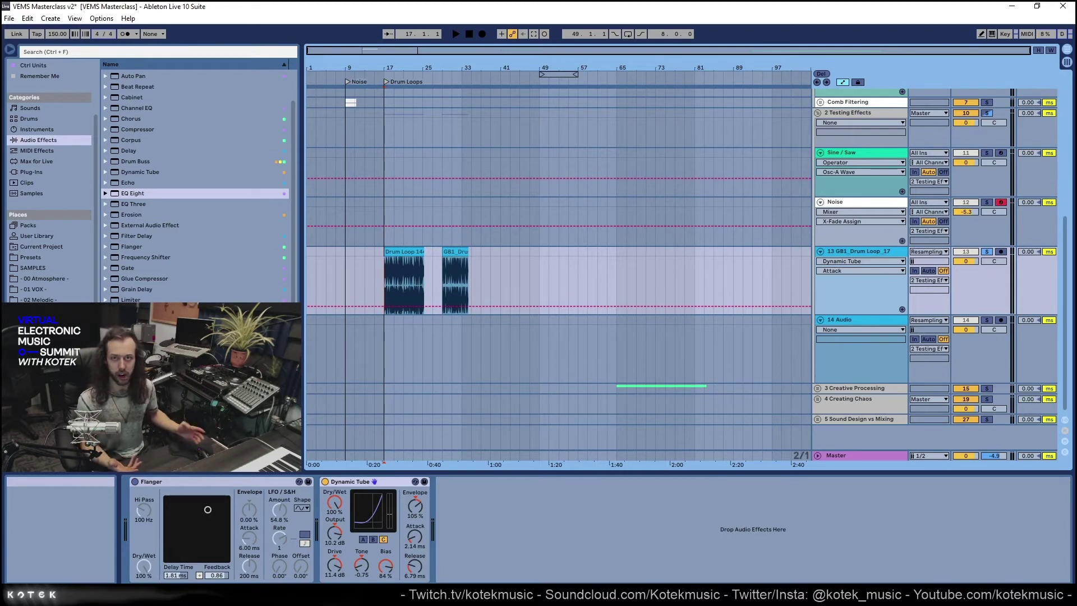
click(394, 262)
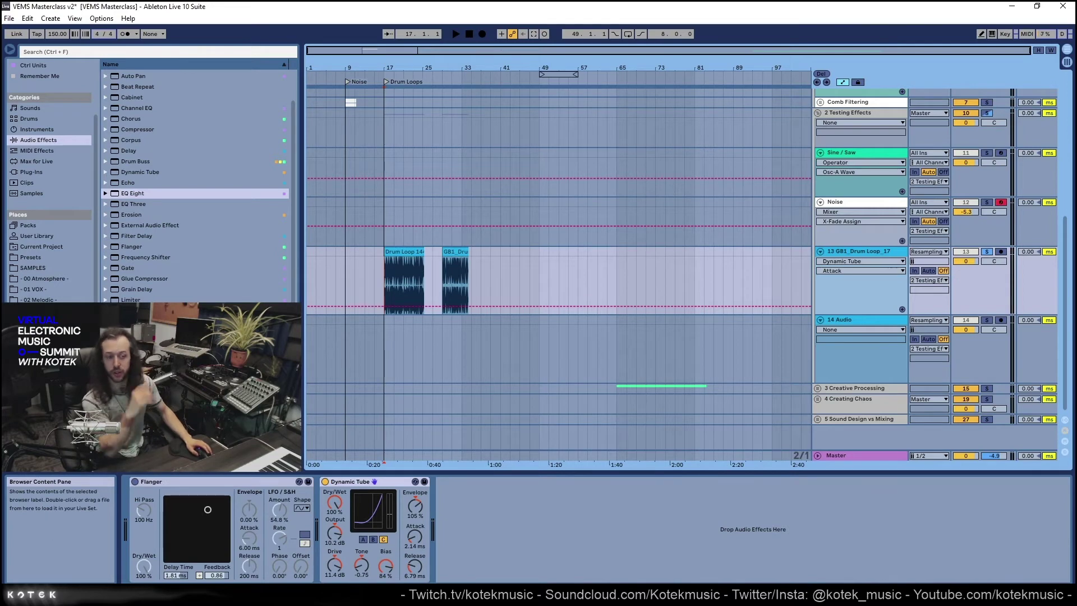
click(492, 268)
drag(496, 271, 500, 273)
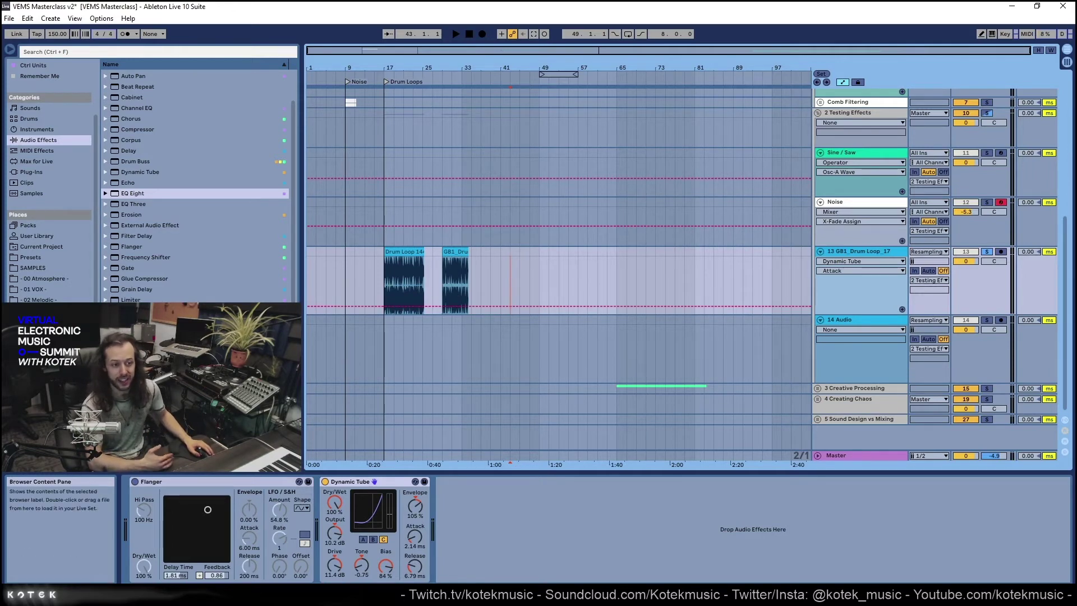
click(130, 299)
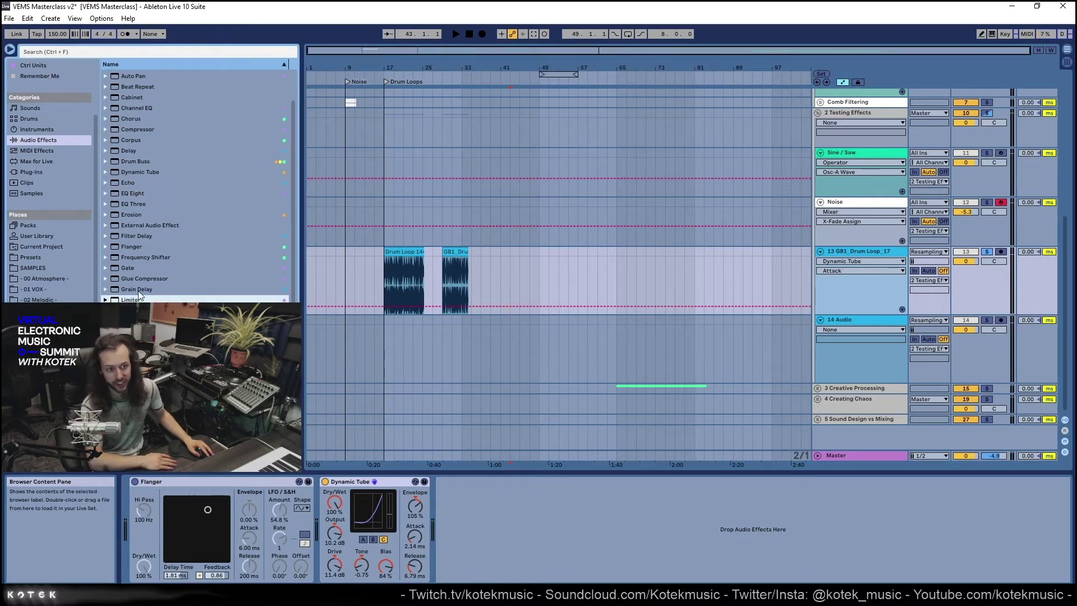
drag(130, 299, 421, 509)
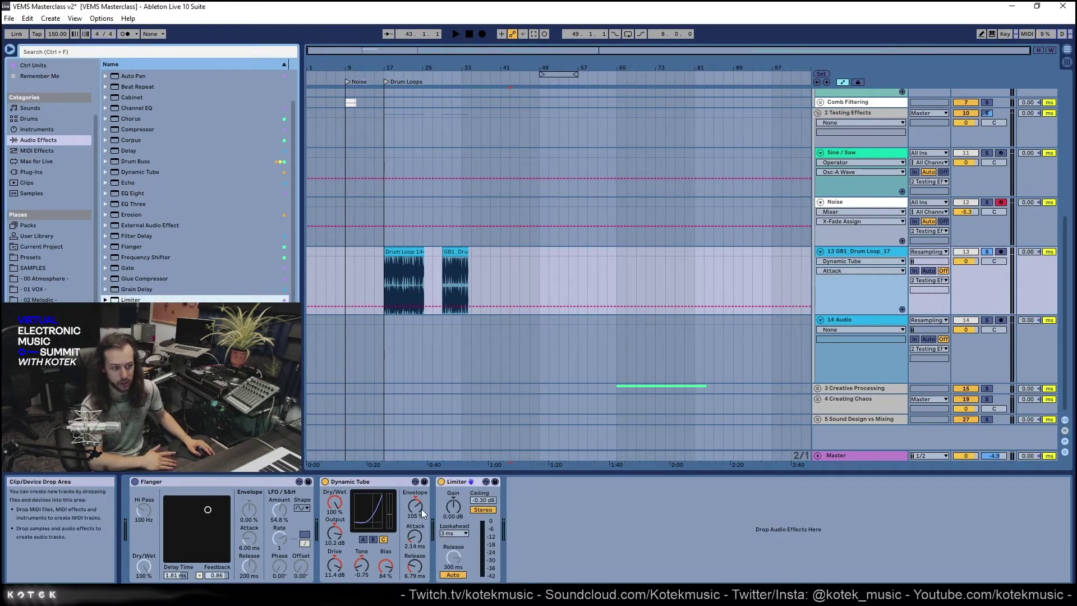
click(456, 482)
key(Delete)
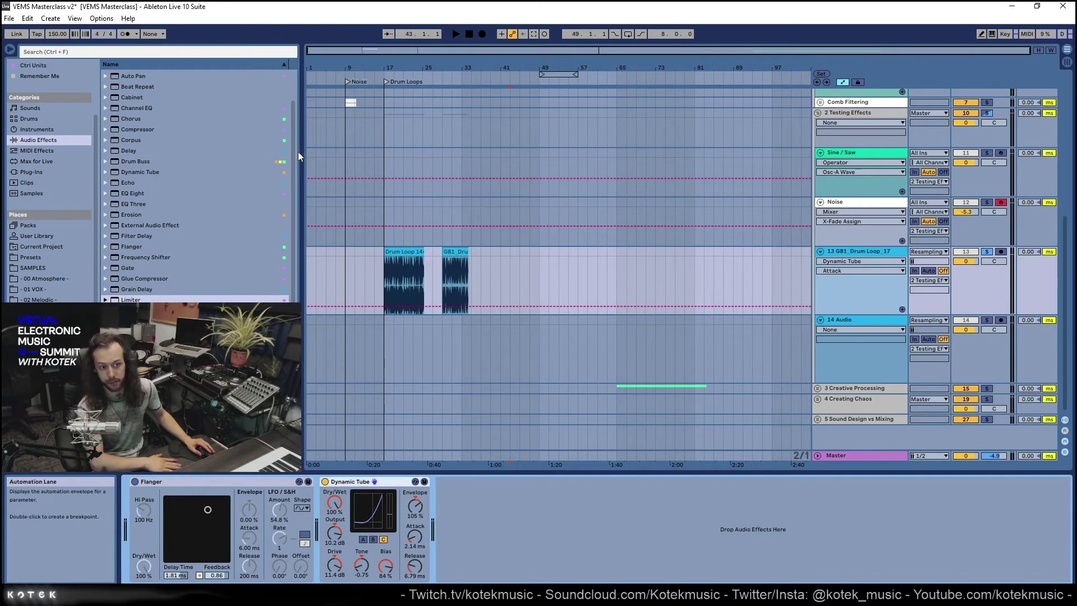
Add an EQ Eight after the Dynamic Tube and check the Oversampling setting in its device options
double_click(146, 193)
click(512, 483)
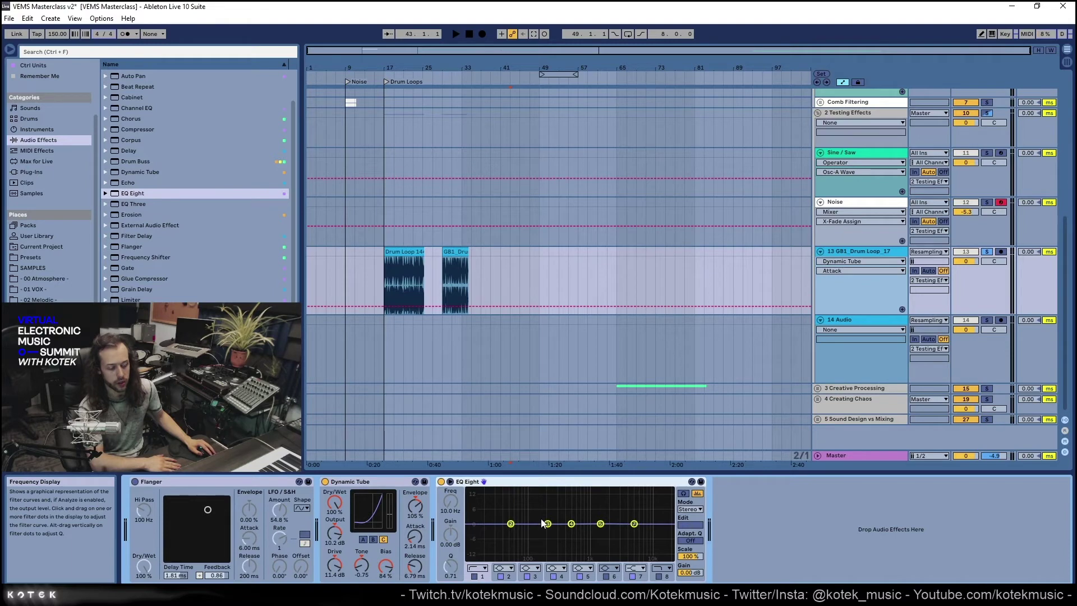
right_click(540, 481)
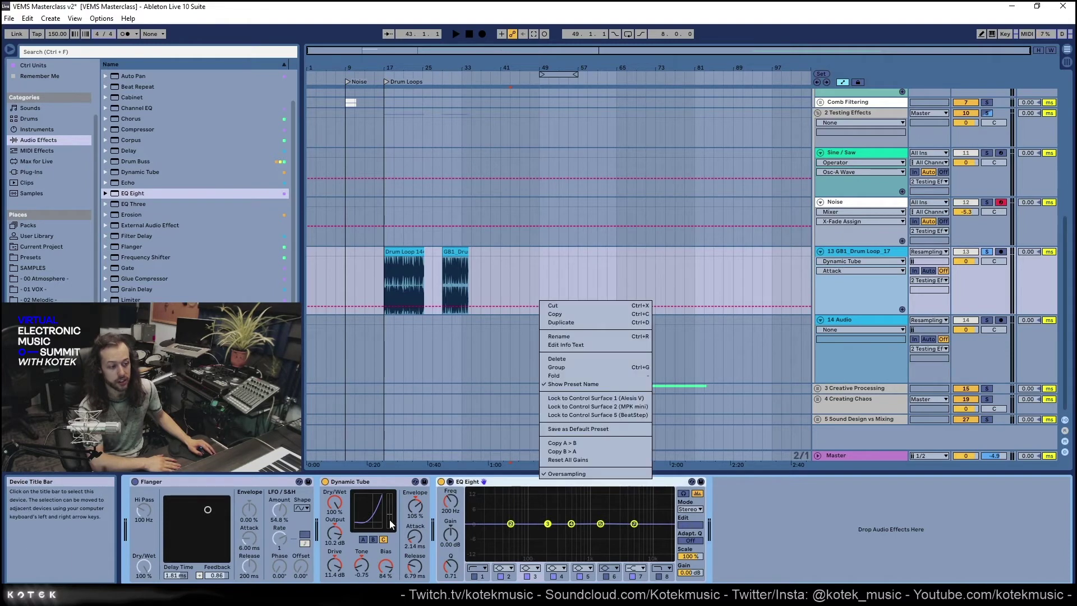
click(497, 486)
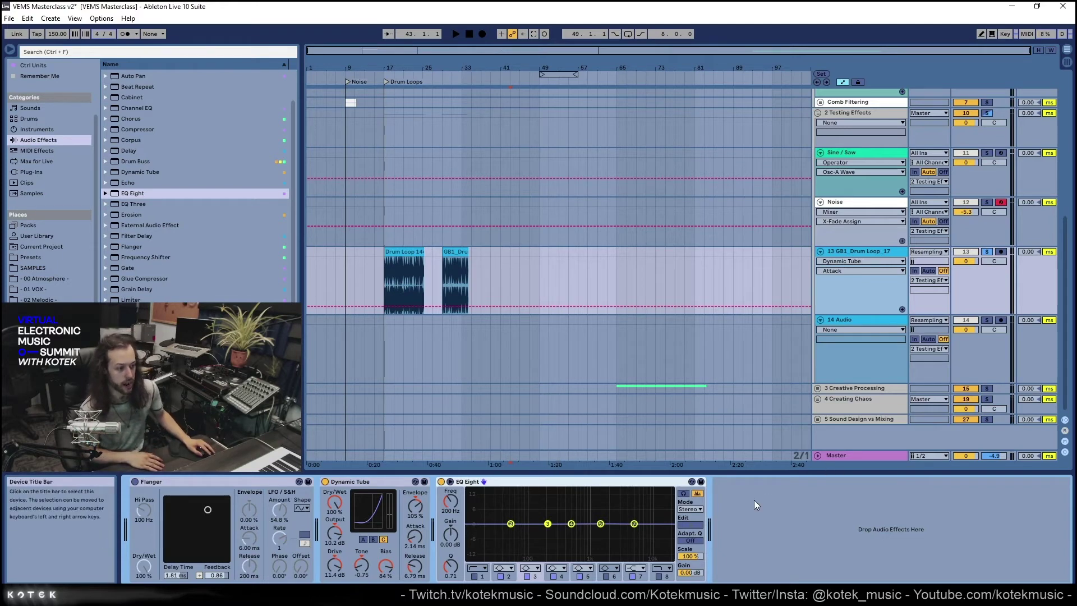
right_click(619, 485)
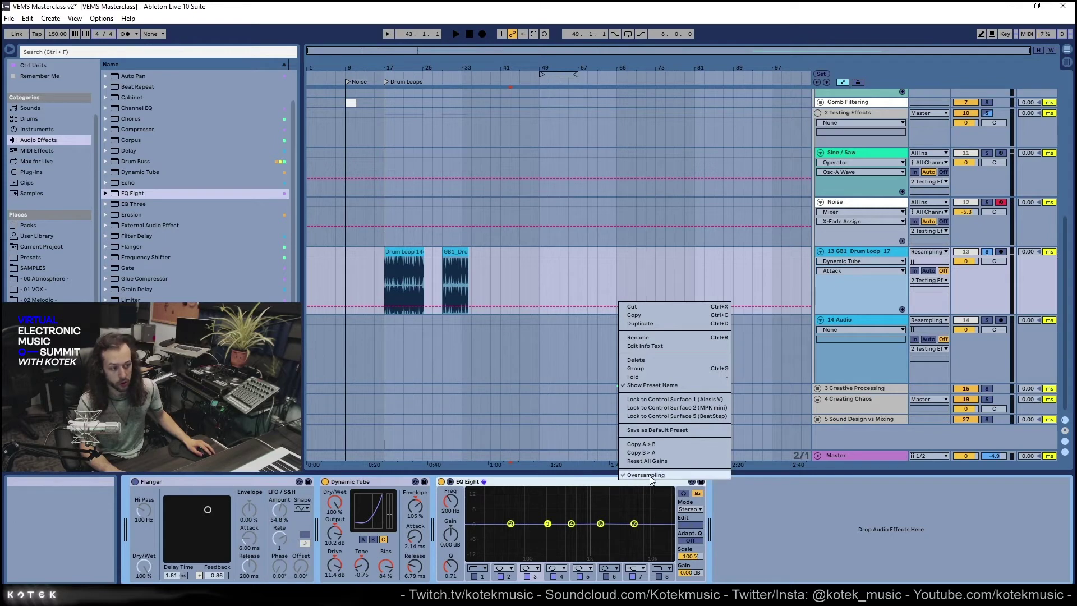
Add a Glue Compressor after the EQ Eight and compare the Oversampling setting of both devices
click(147, 278)
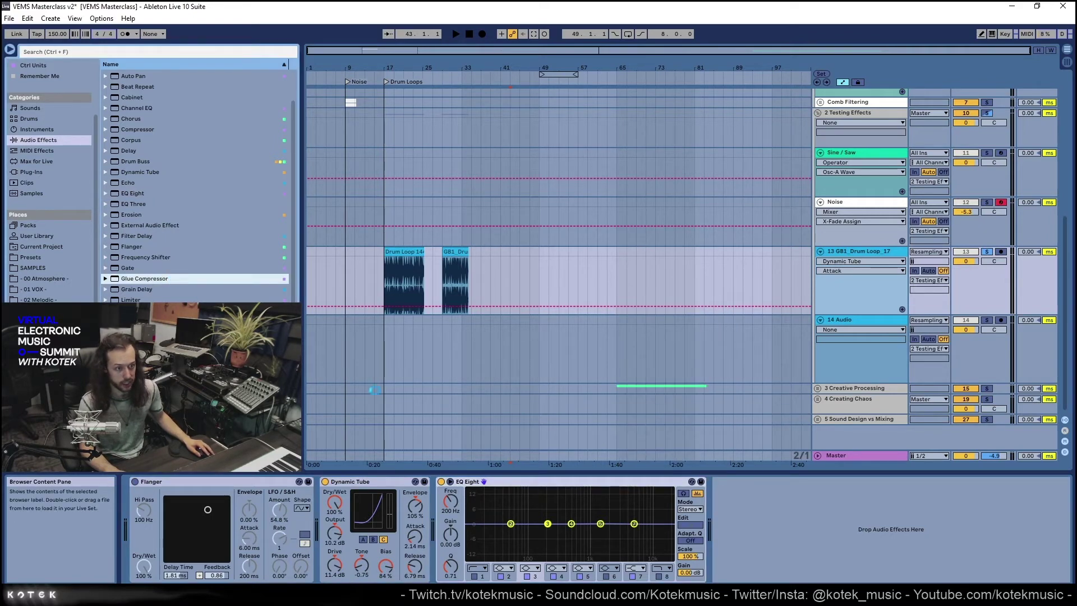
key(Return)
right_click(744, 483)
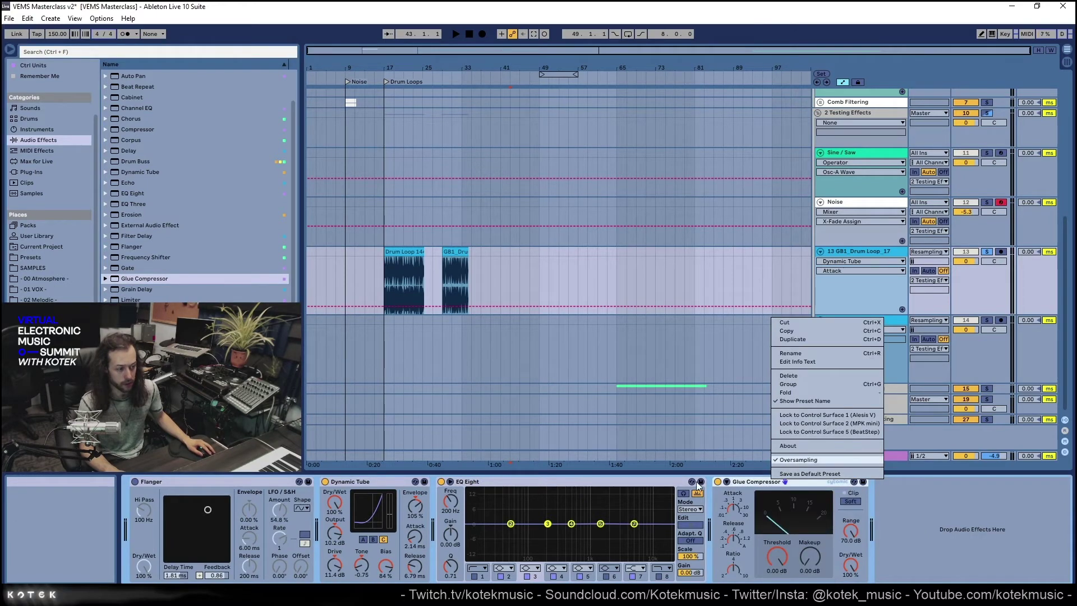
click(608, 480)
right_click(612, 481)
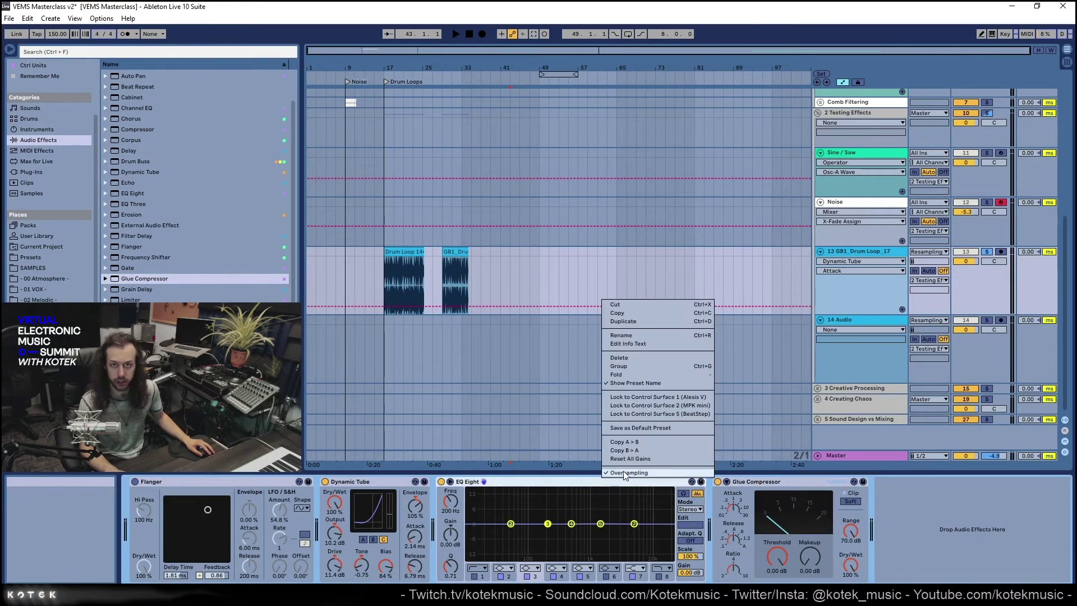
click(625, 472)
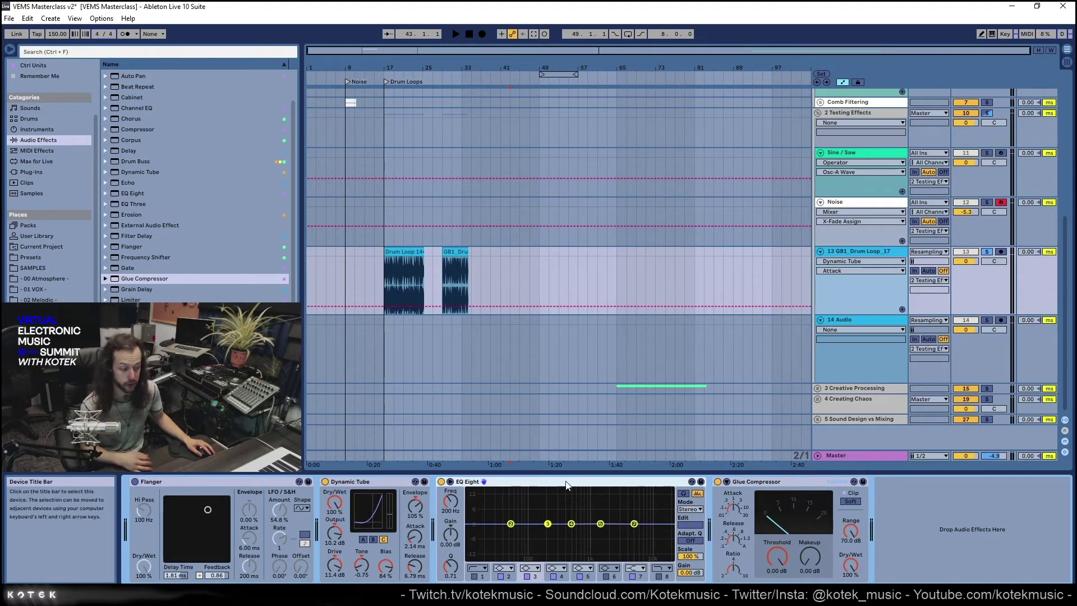
Set EQ Eight's band 4 to 711 Hz at -1.61 dB and check the Oversampling setting again
click(743, 483)
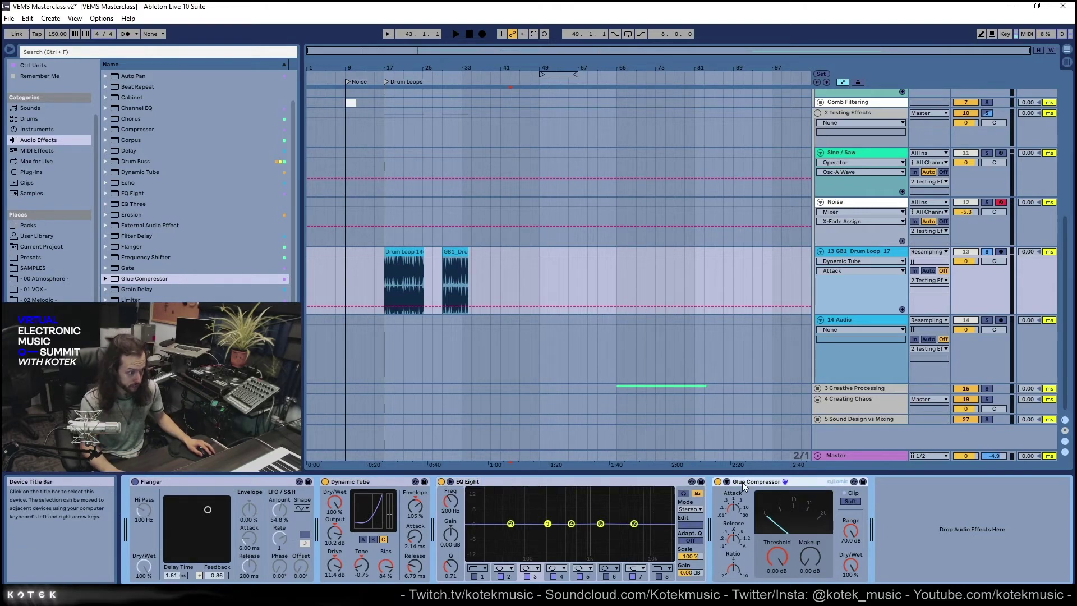
click(573, 486)
right_click(573, 486)
click(571, 529)
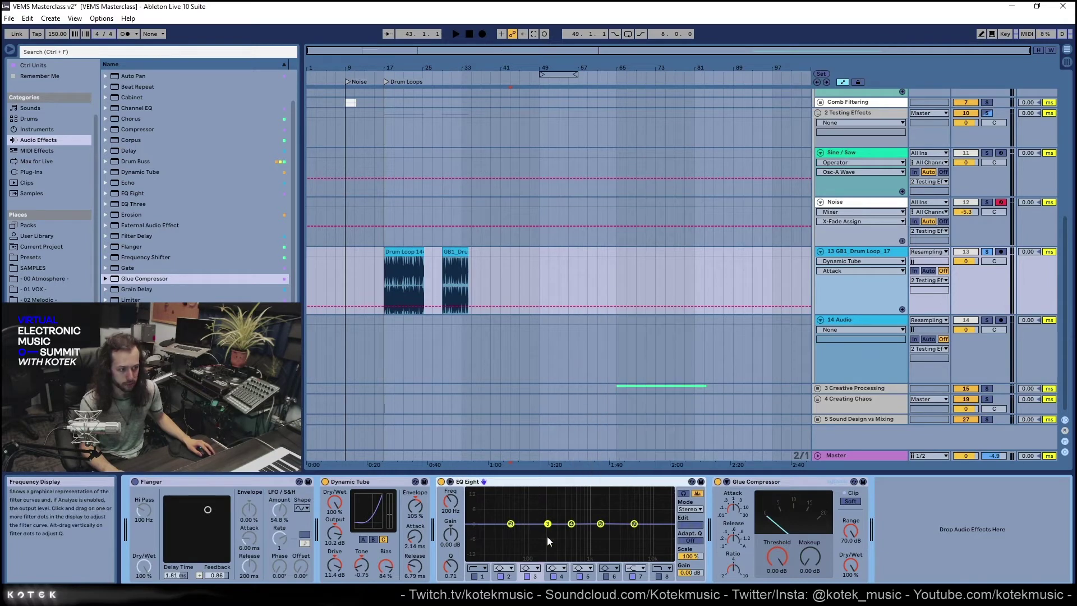
mouse_move(571, 523)
mouse_down()
mouse_move(585, 517)
mouse_move(580, 527)
mouse_up()
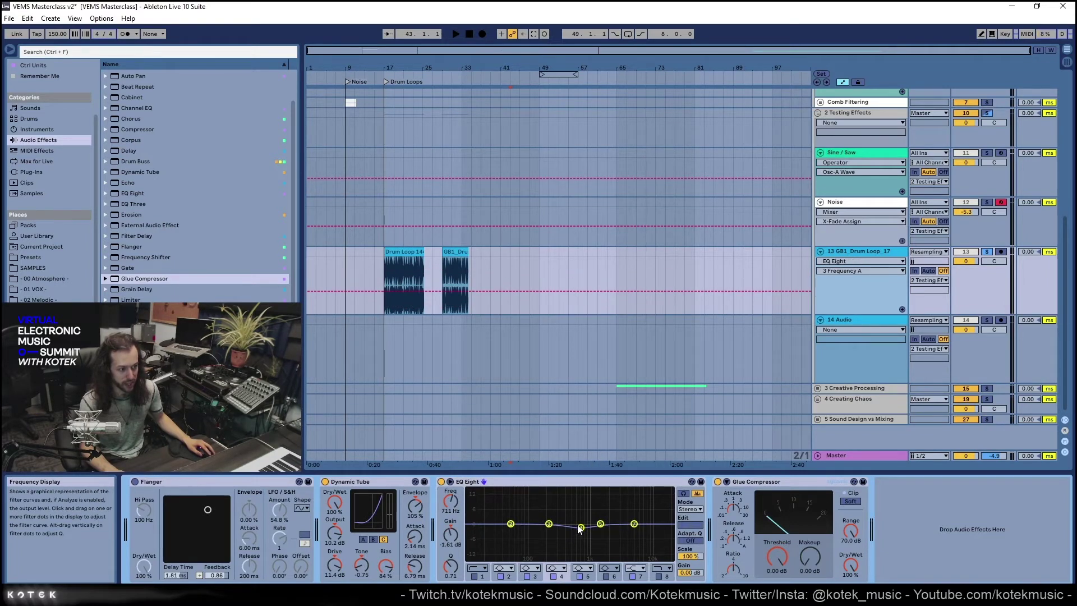
right_click(584, 487)
right_click(563, 481)
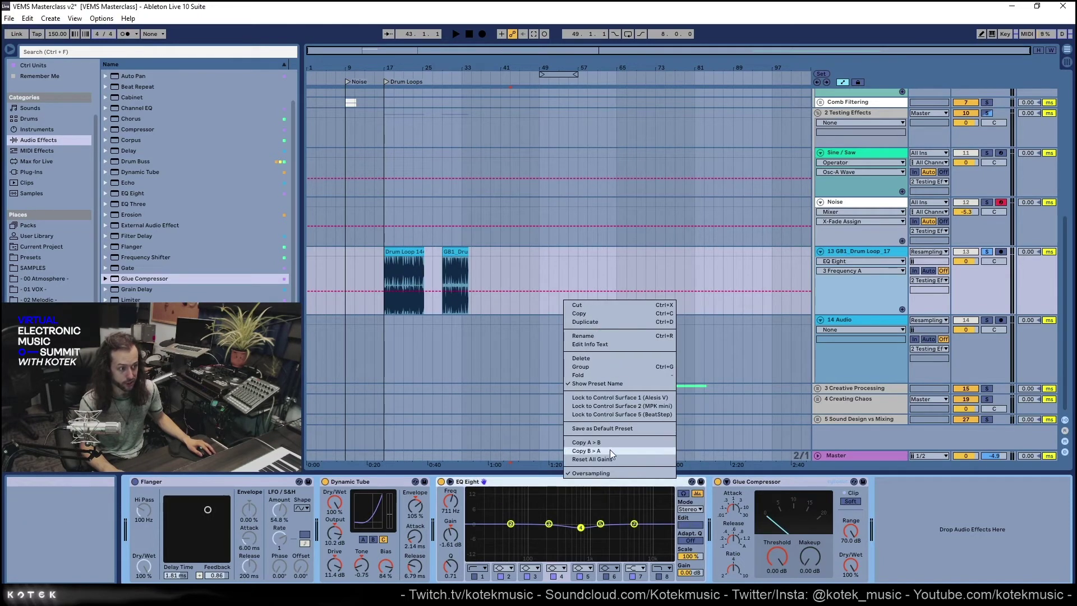
click(153, 278)
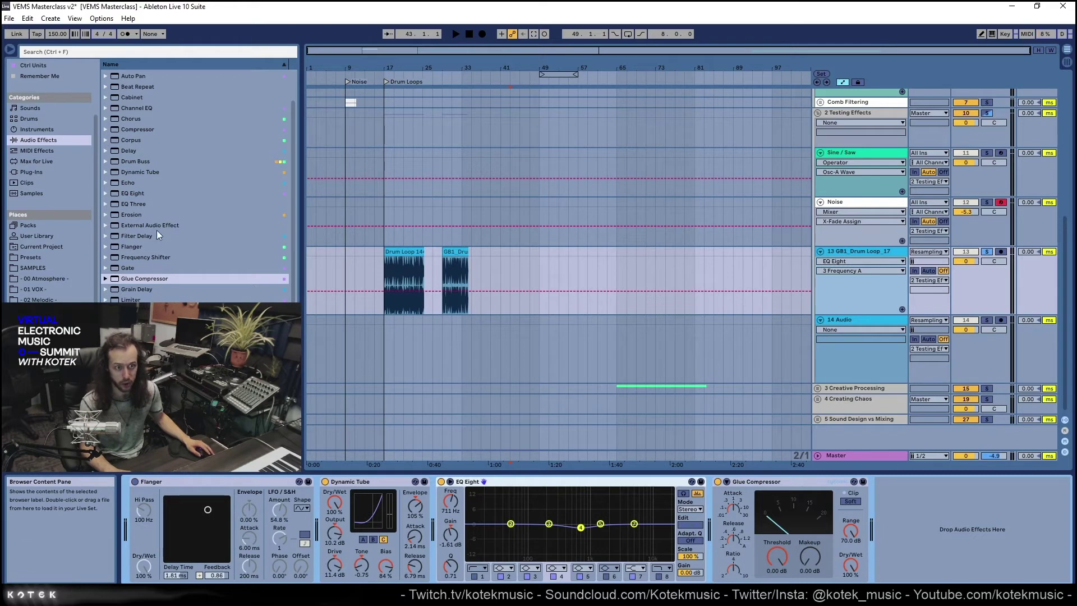
drag(146, 247, 1024, 455)
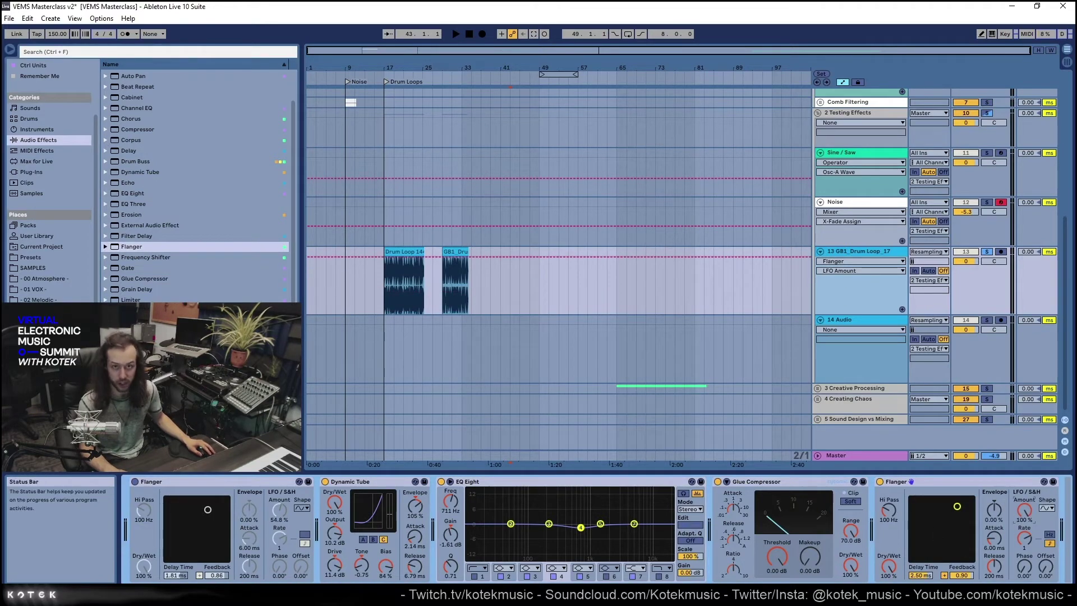
key(Delete)
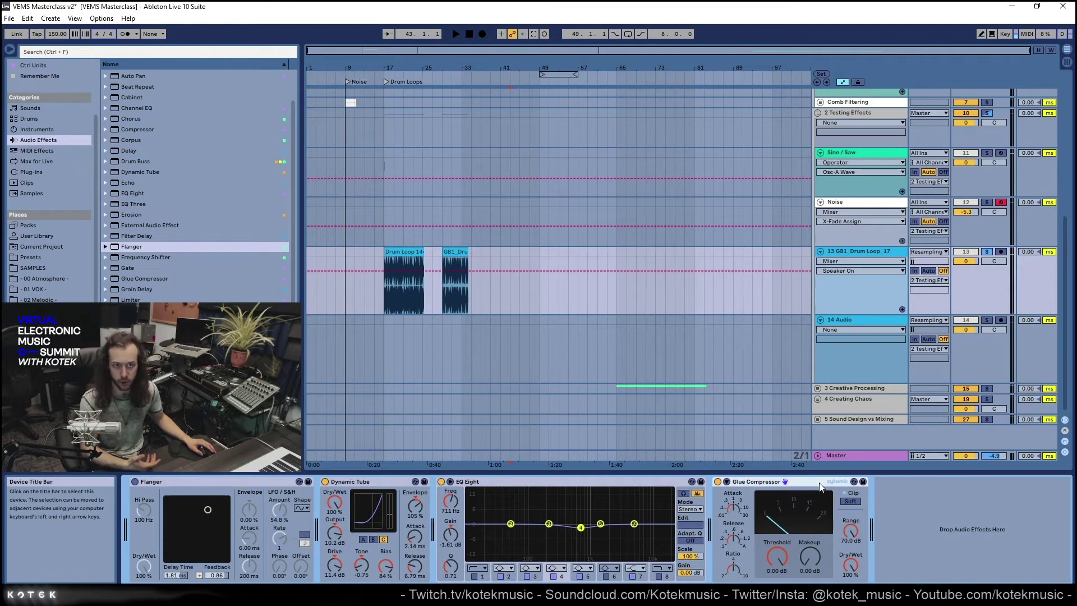
Add an Amp after the Glue Compressor, switch its output from Dual to Mono, and delete the device again
scroll(120, 86, up, 2)
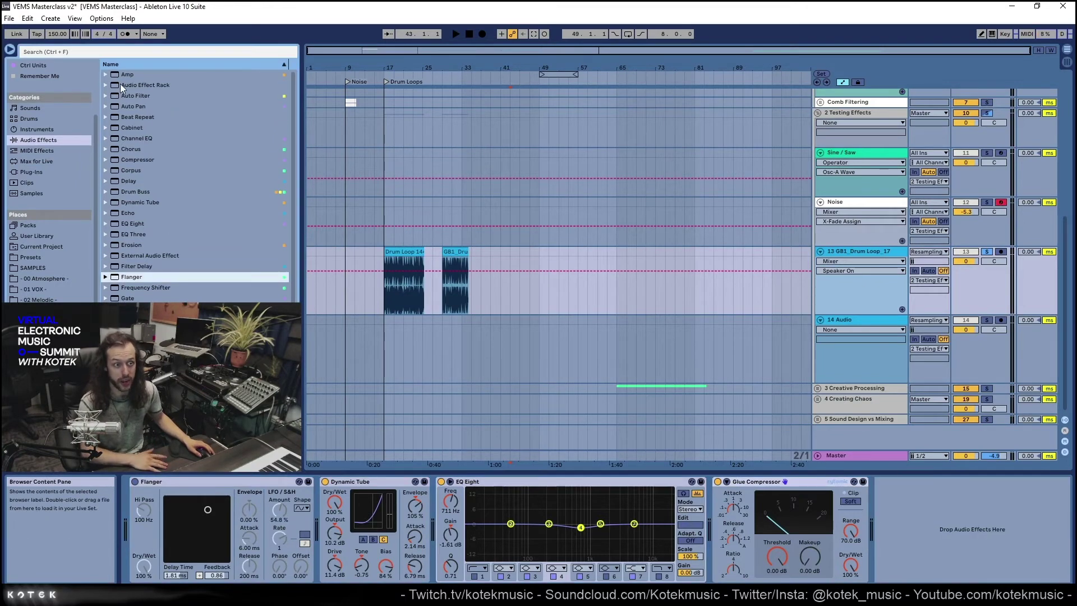
click(134, 75)
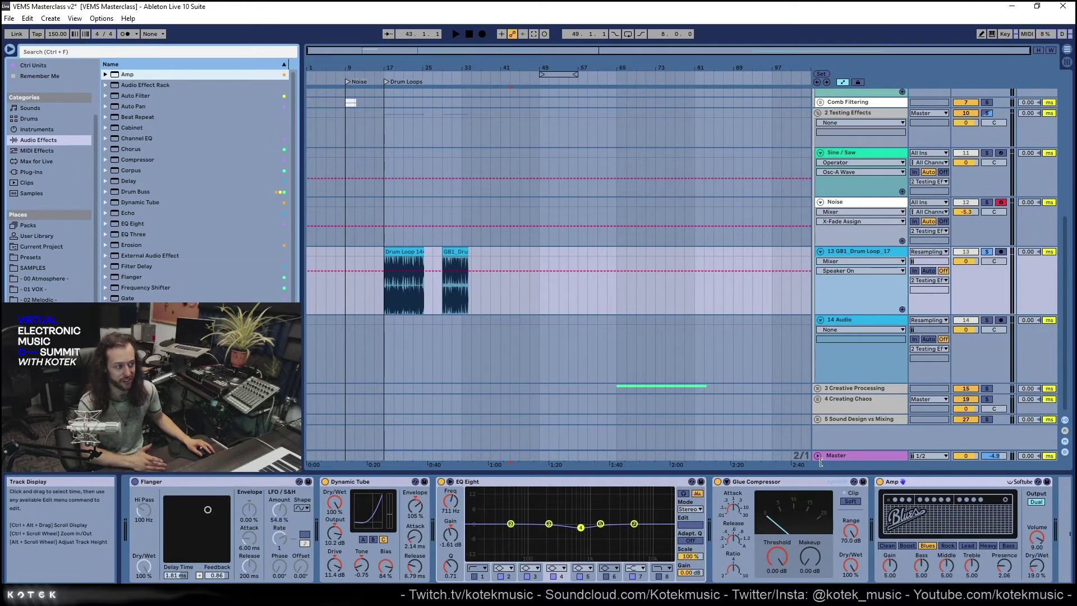
double_click(1041, 572)
click(1035, 501)
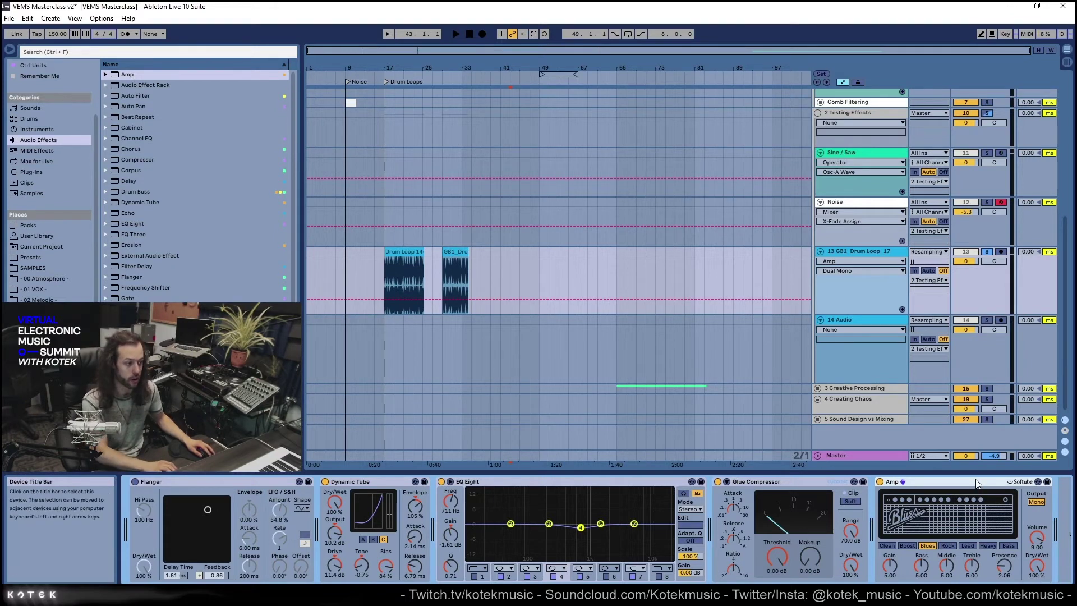
key(Delete)
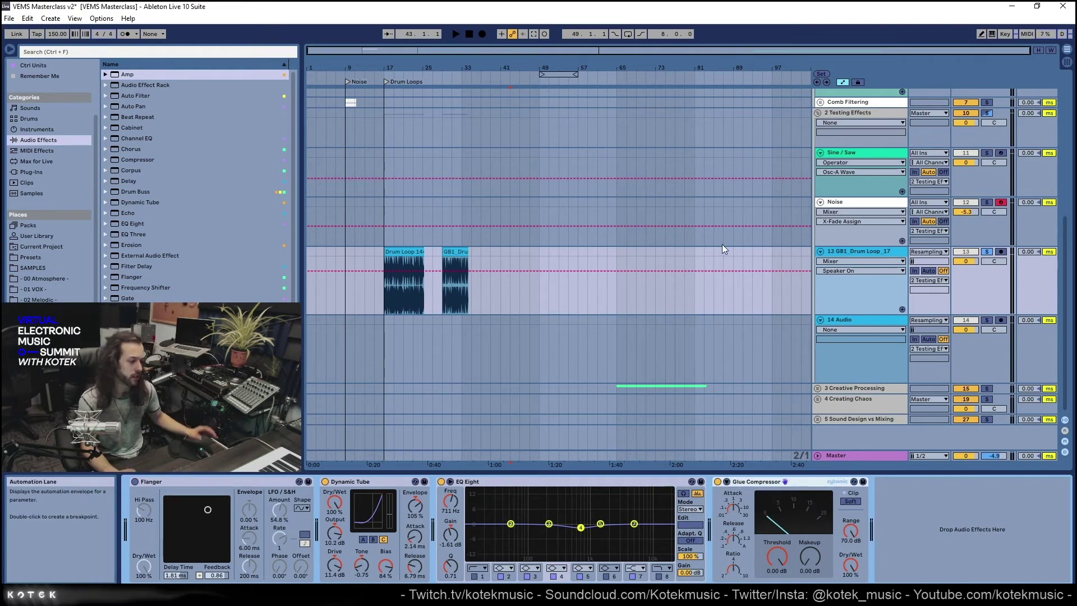
click(564, 271)
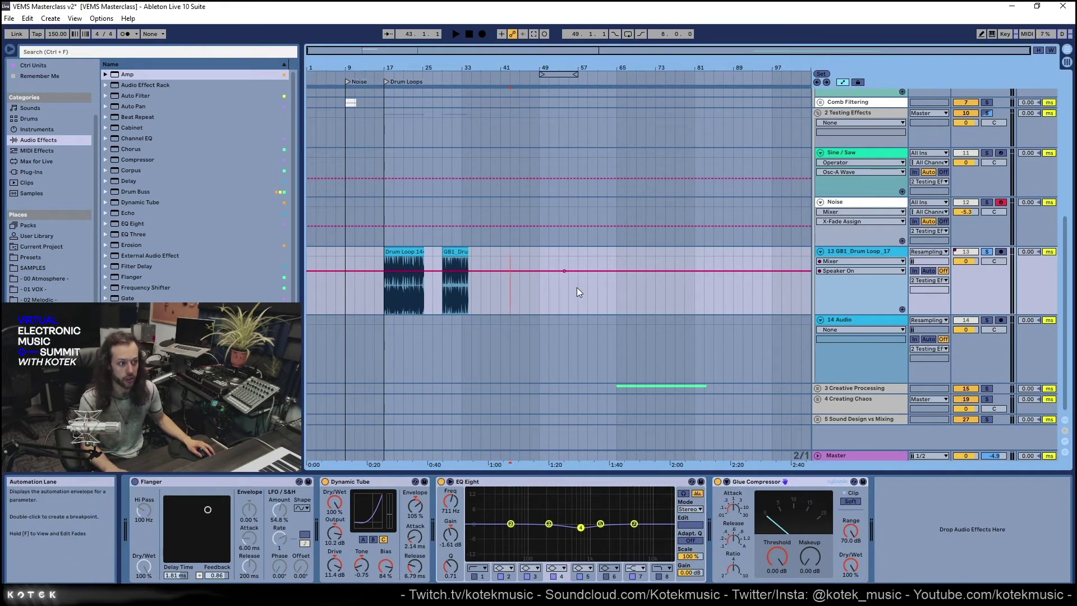
key(ctrl+z)
Open the User Library in the browser and check its Presets folder
scroll(50, 269, up, 2)
click(42, 259)
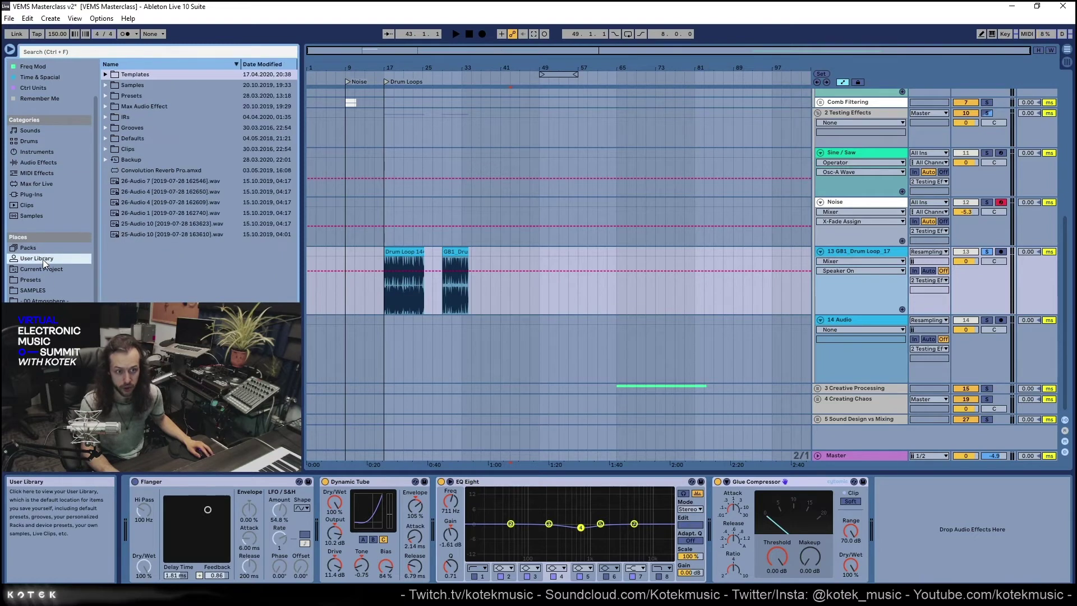
click(136, 95)
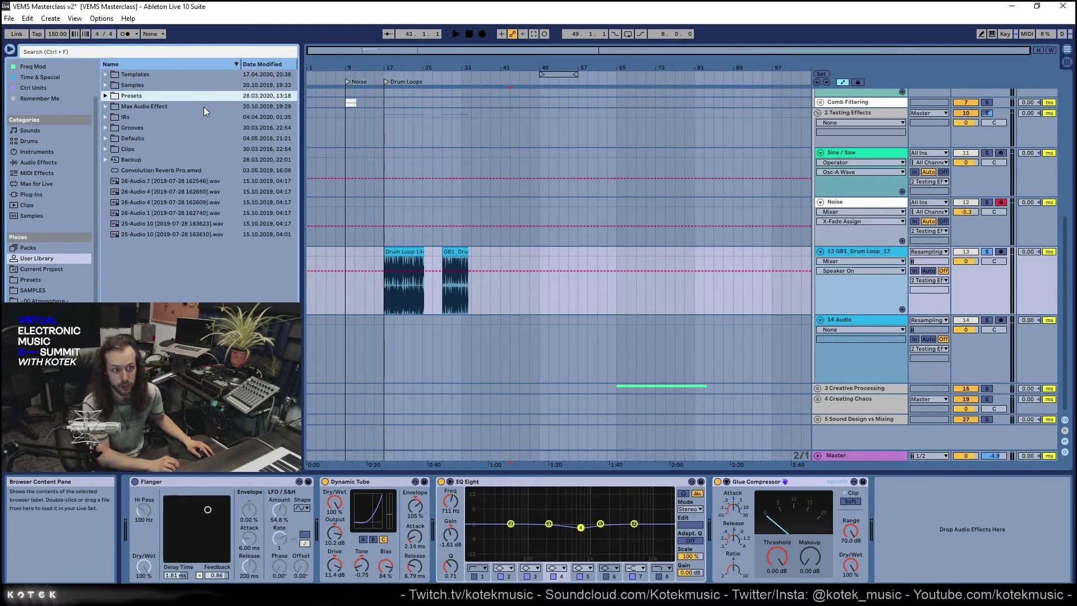
key(Right)
key(Left)
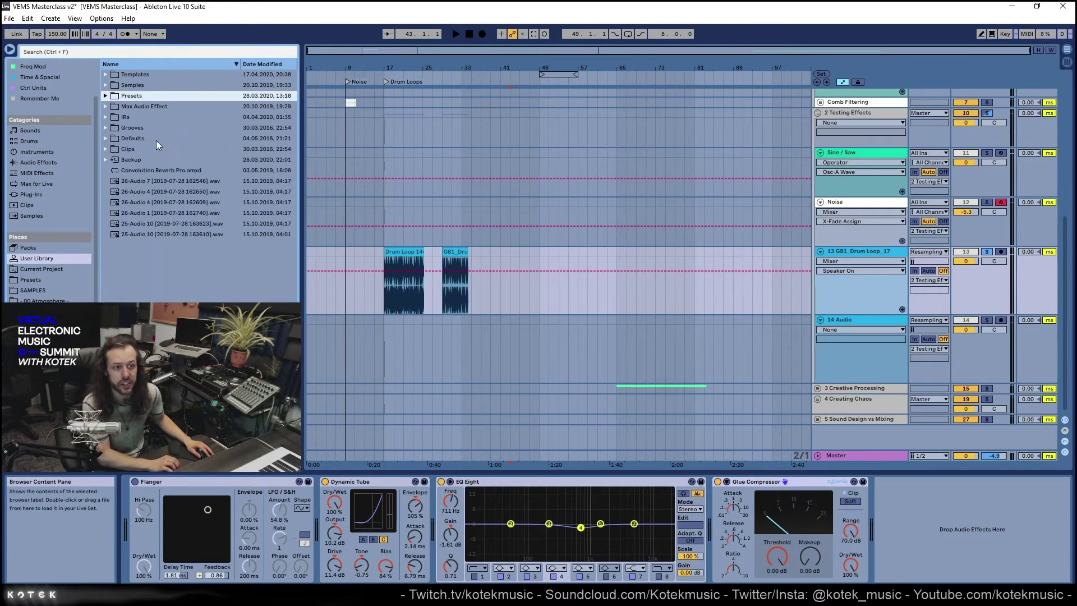
Look through the User Library's Defaults folder, down to On Drum Rack inside Dropping Samples
click(153, 137)
key(Right)
key(Down)
key(Down)
key(Right)
key(Left)
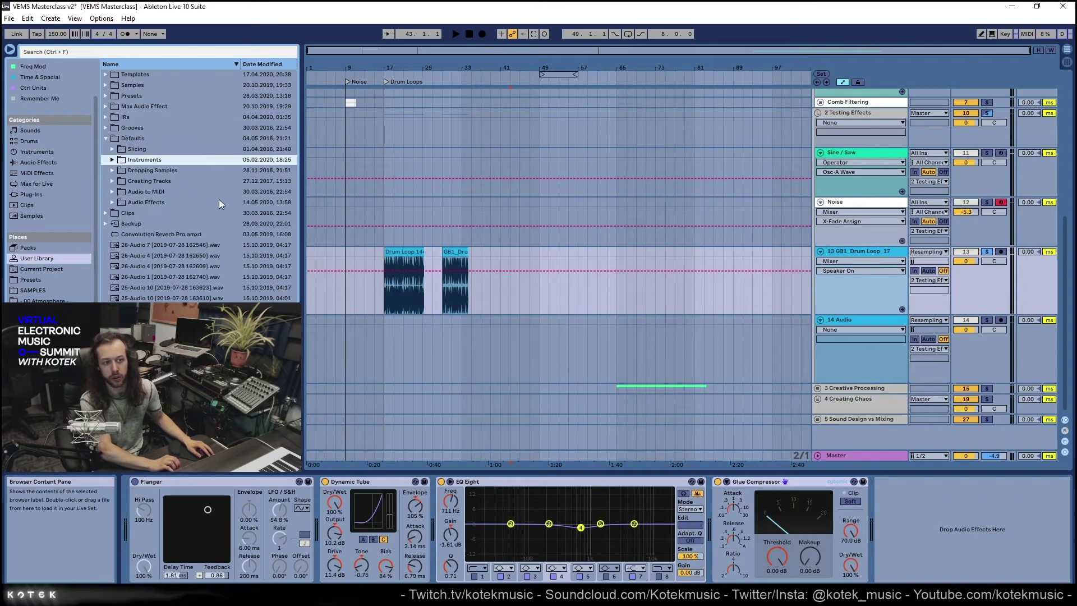
key(Down)
key(Right)
click(153, 184)
key(Right)
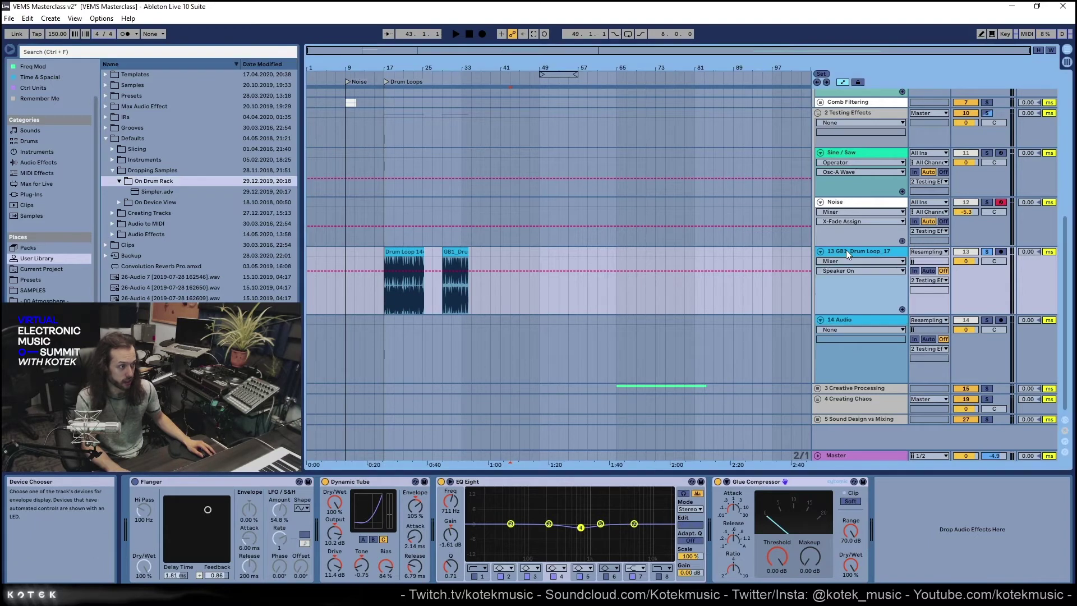
Insert a MIDI track below the drum loop track, remove its Operator, and load the GB1_Drum Loop clip as its instrument
key(ctrl+shift+t)
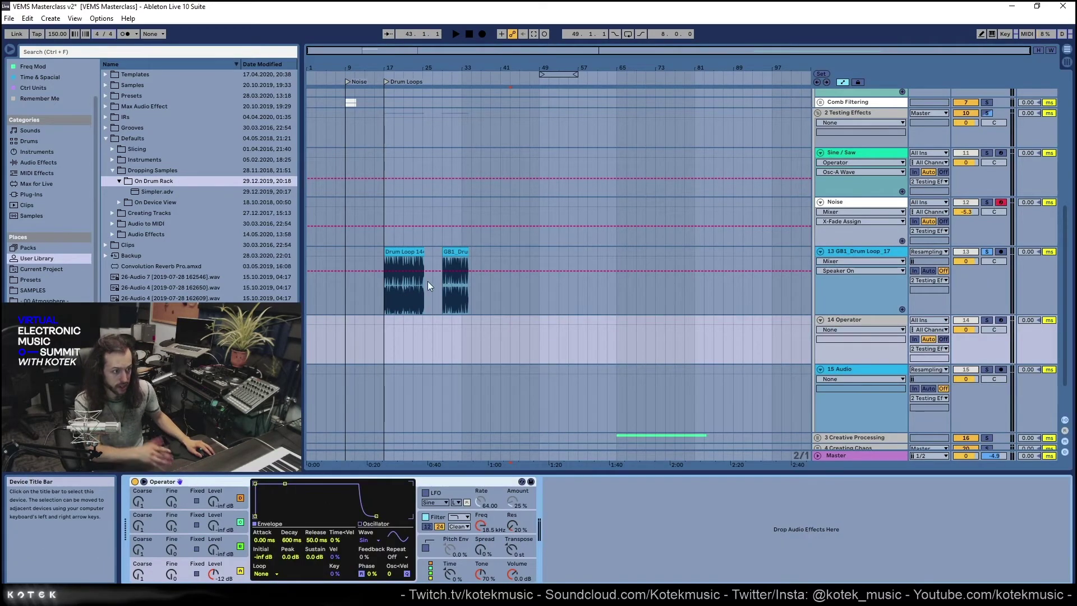
key(Delete)
drag(464, 251, 504, 481)
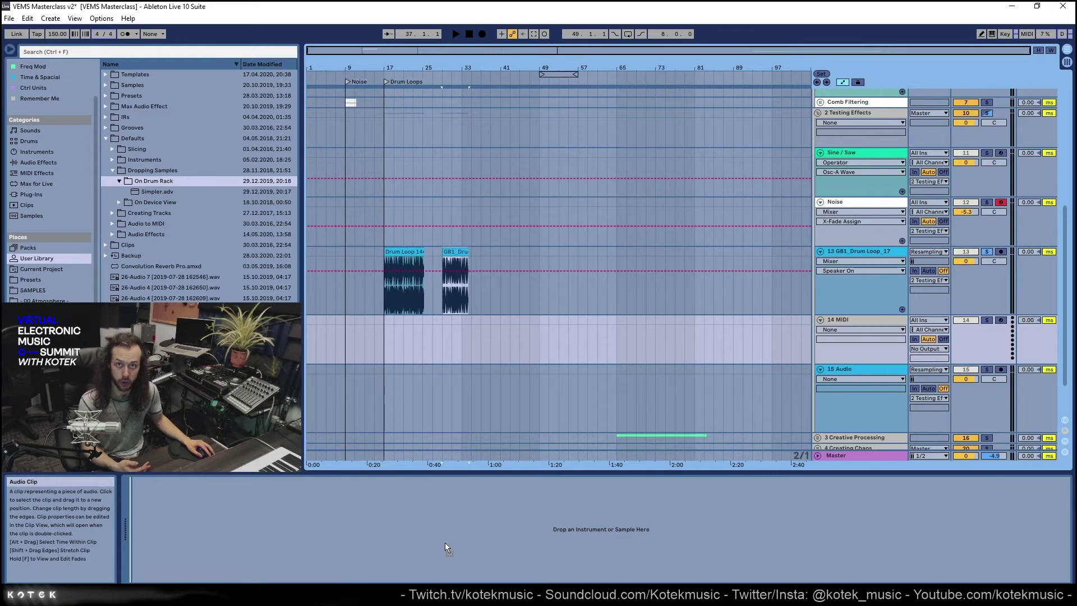
drag(445, 542, 445, 542)
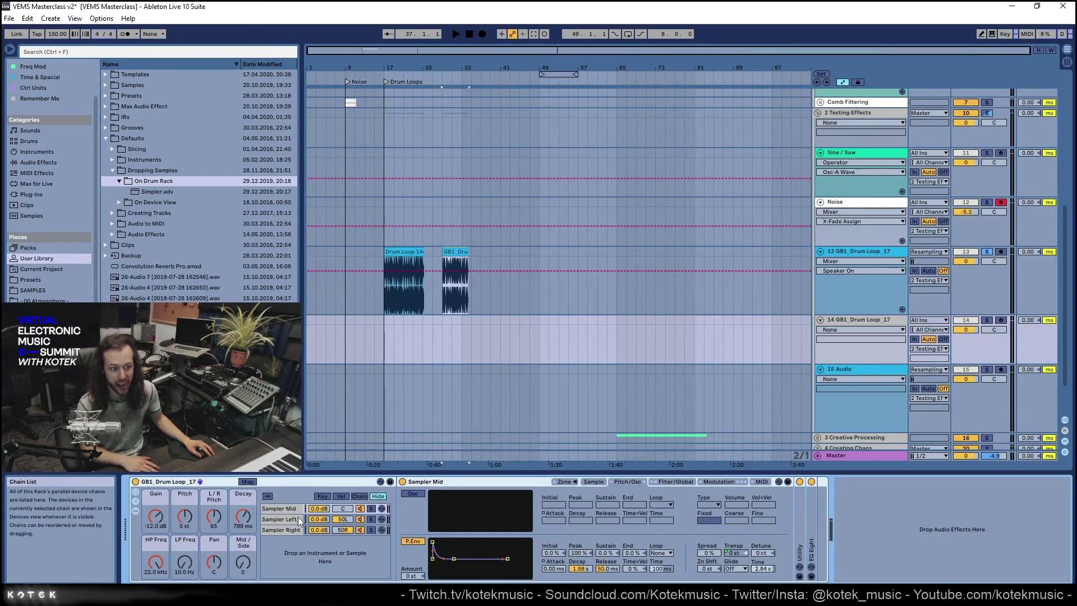
Compare the sample settings of the Sampler Mid, Sampler Left and Sampler Right chains in the drum loop rack
click(280, 510)
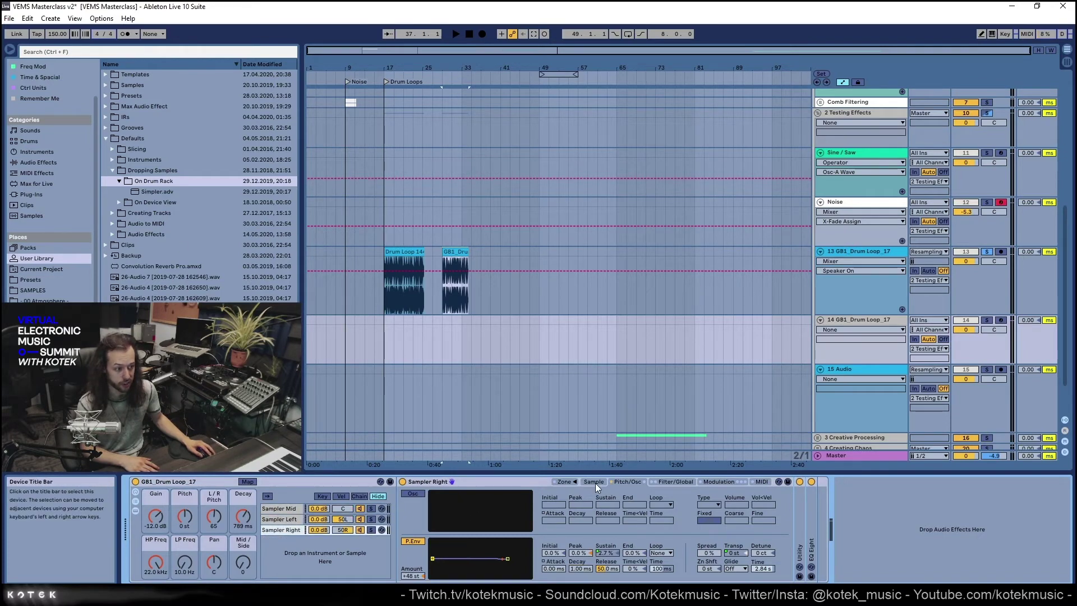
click(300, 529)
click(294, 519)
click(294, 508)
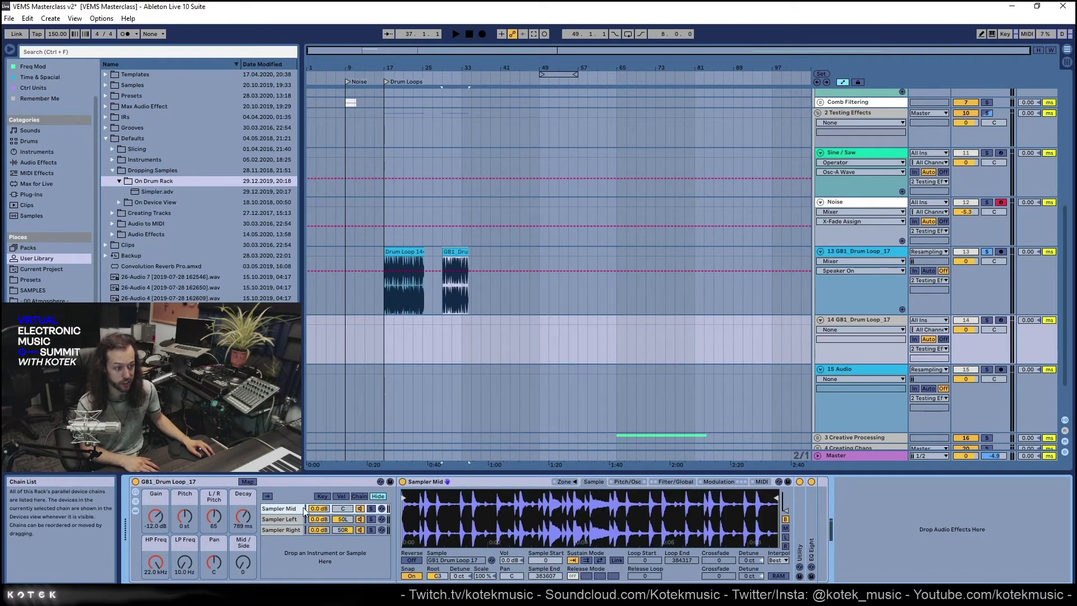
click(274, 519)
click(288, 508)
click(284, 519)
click(284, 529)
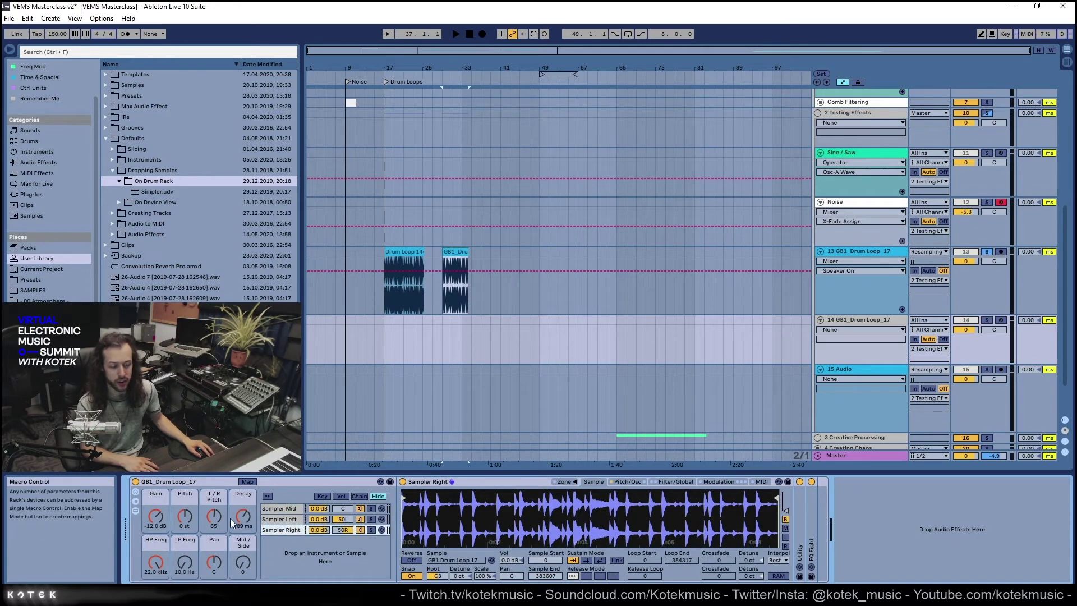
Arm the sampler track and set the rack's L/R Pitch to 105, Mid/Side to 66, Pitch to -31 st and Gain to -17.9 dB
drag(214, 516, 213, 509)
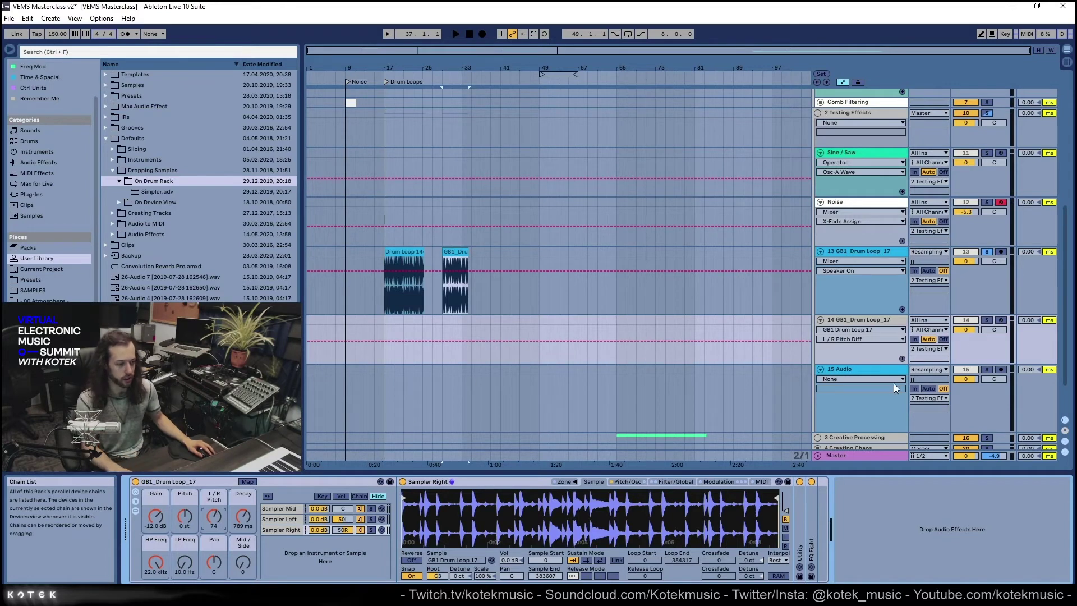
click(1002, 321)
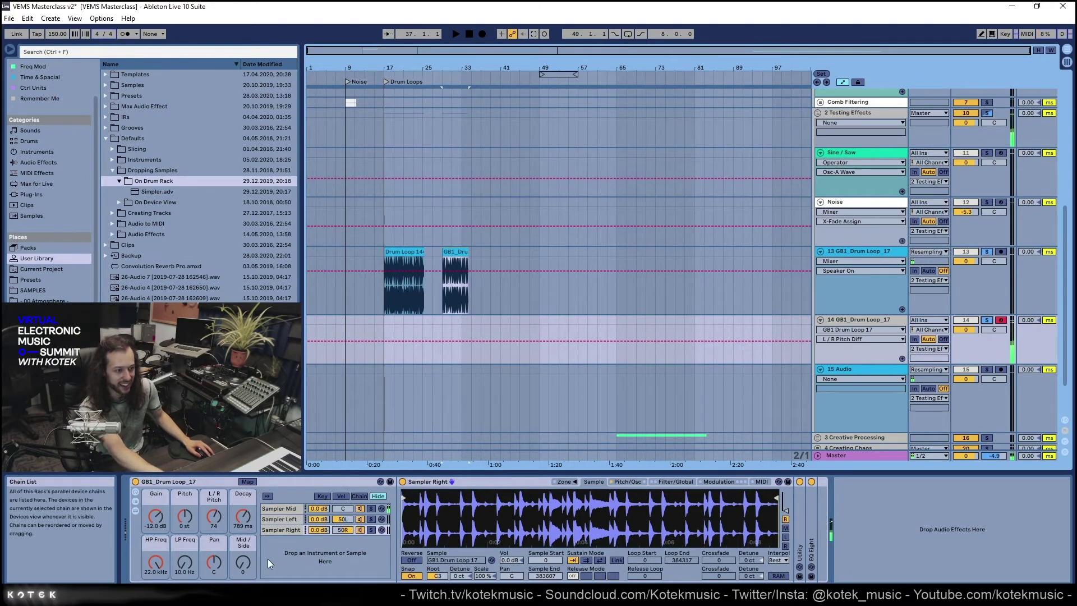
drag(241, 558, 155, 532)
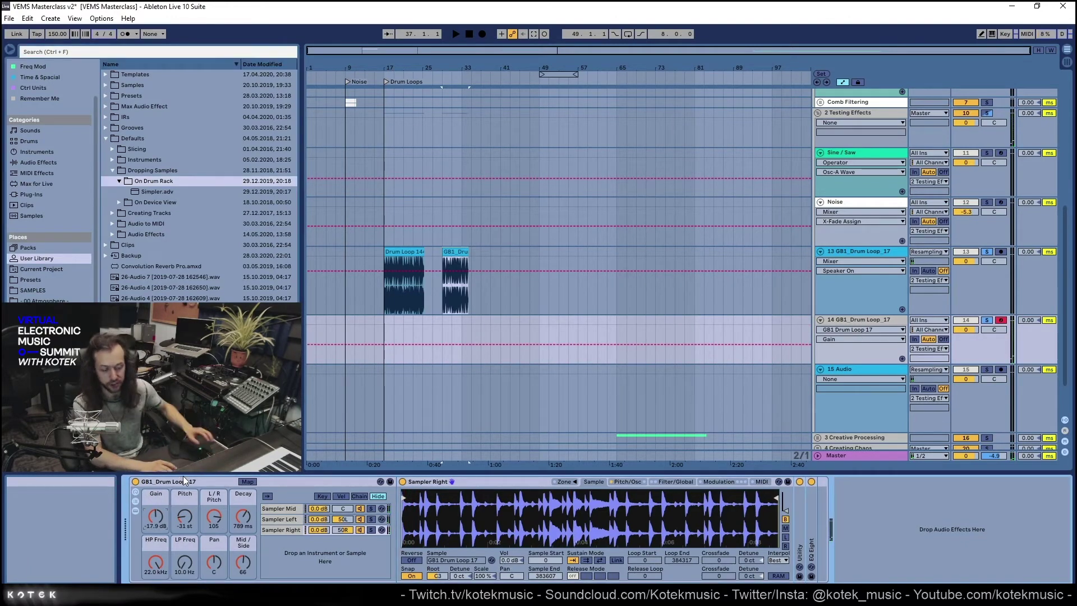
Collapse the On Drum Rack folder and find Default Sampler.adg inside the On Device View folder
click(149, 182)
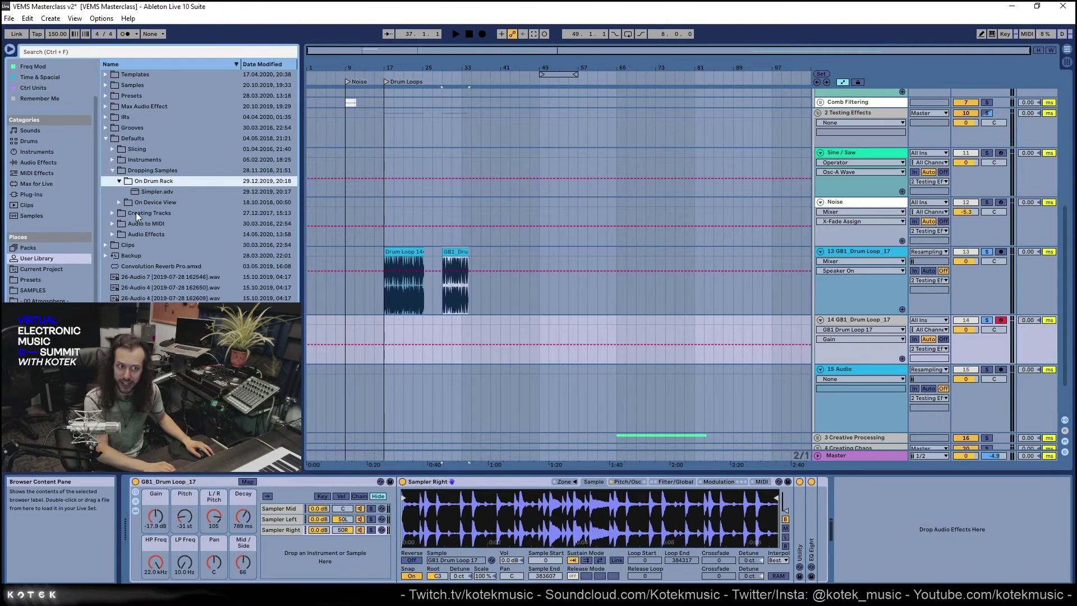
click(144, 200)
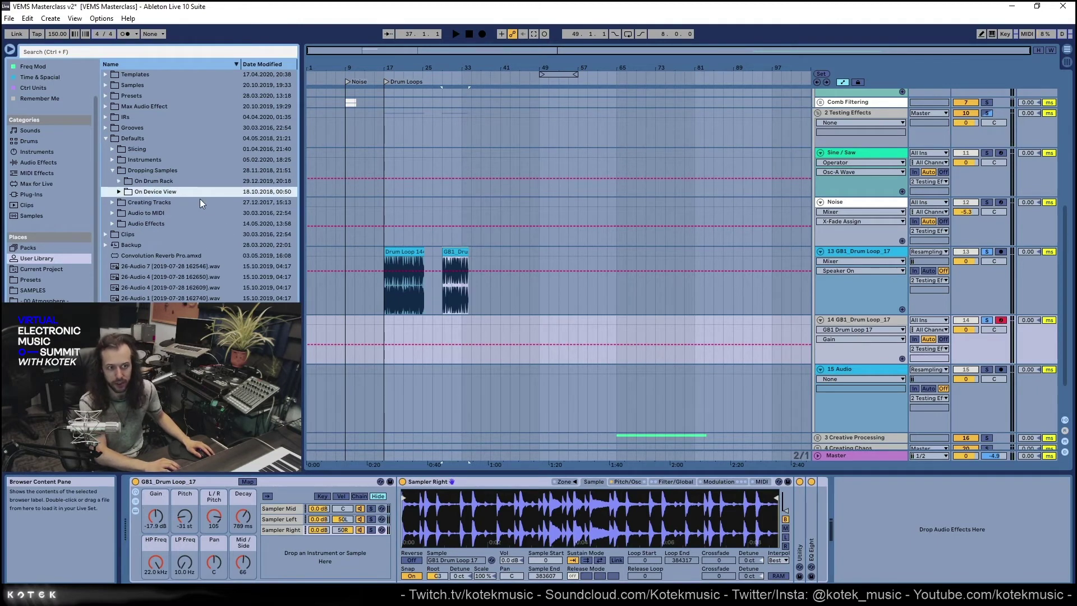
double_click(186, 194)
click(168, 201)
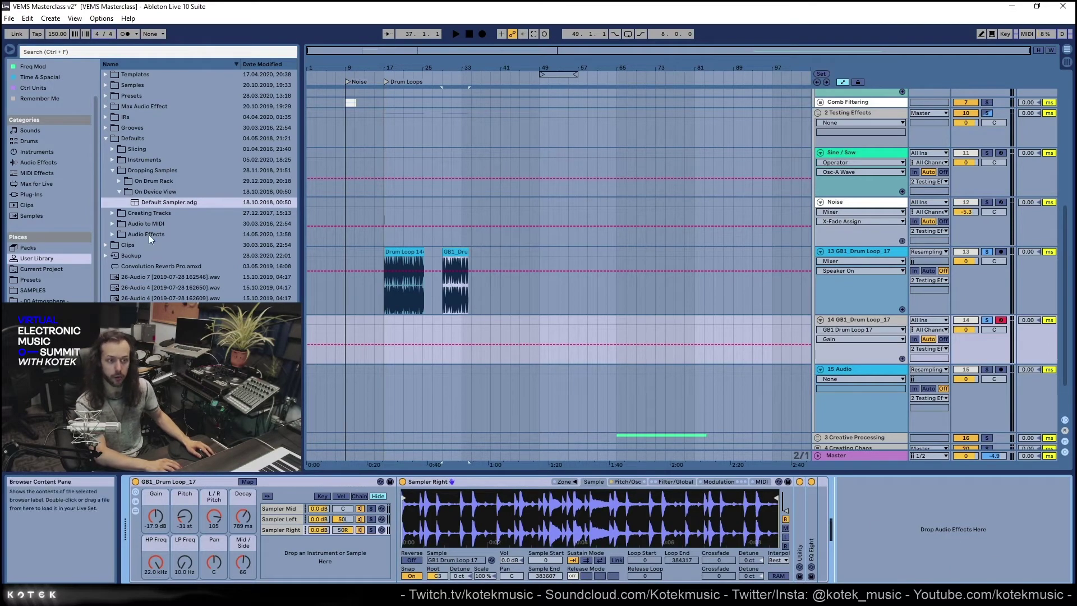
Delete both GB1_Drum Loop_17 tracks, the audio track 13 and the sampler track 14
click(791, 286)
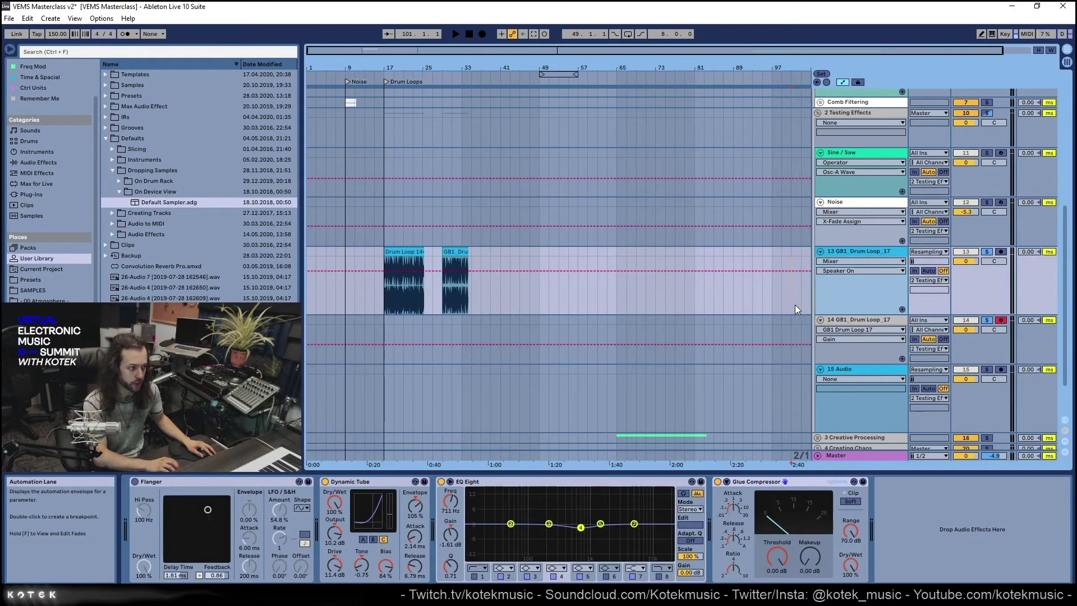
click(877, 321)
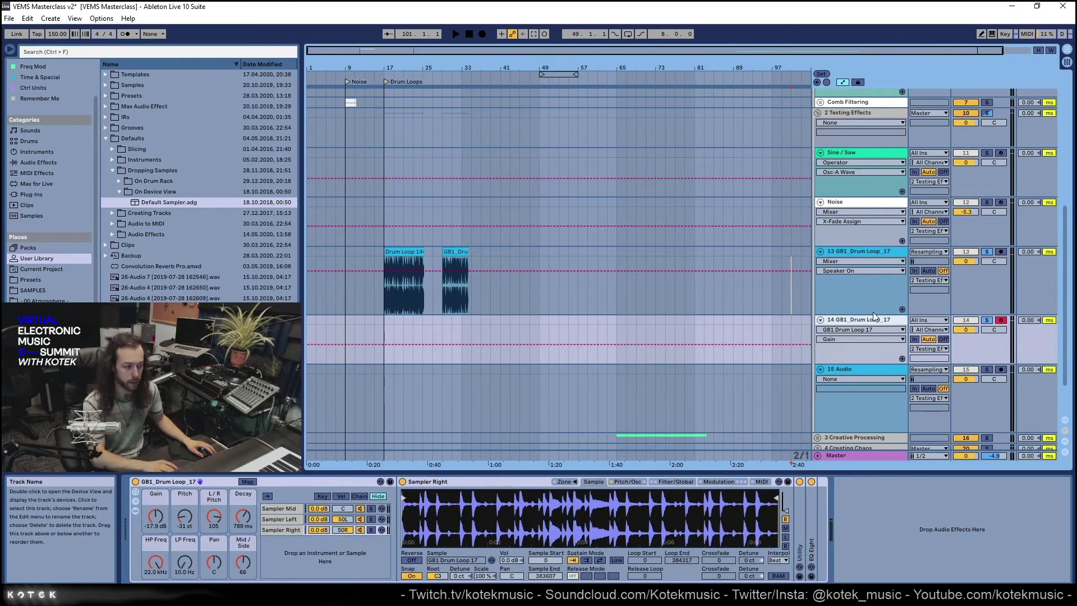
click(866, 303)
scroll(872, 297, down, 2)
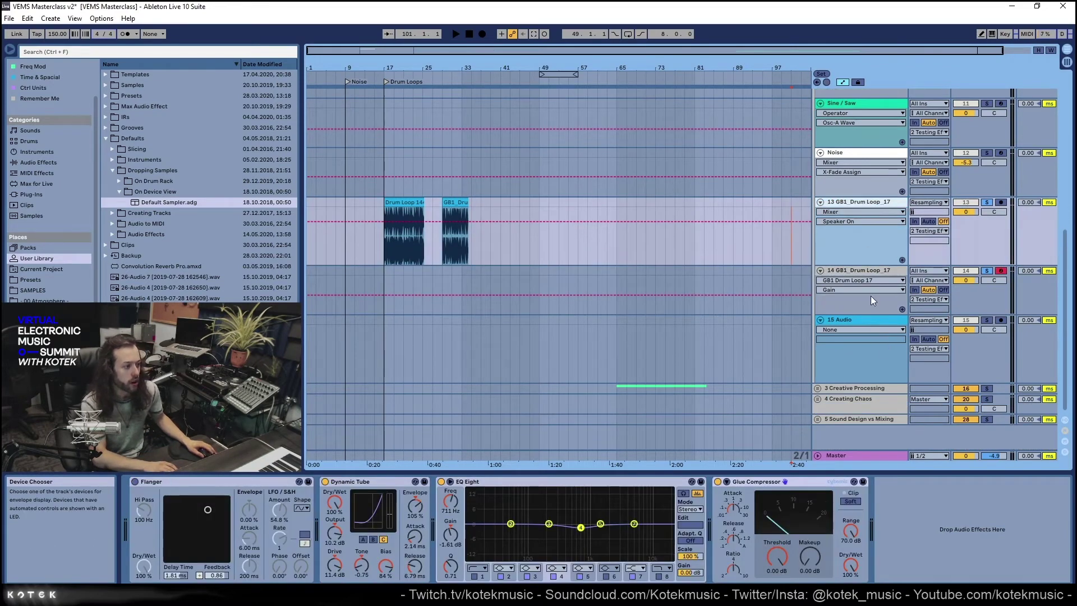
click(848, 298)
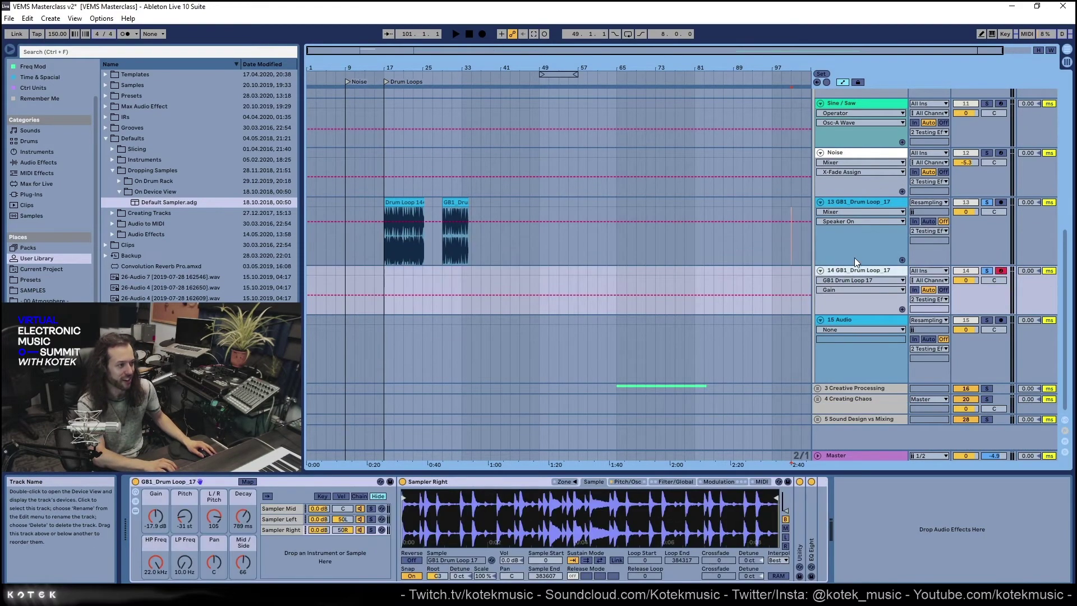
shift+click(860, 200)
key(Delete)
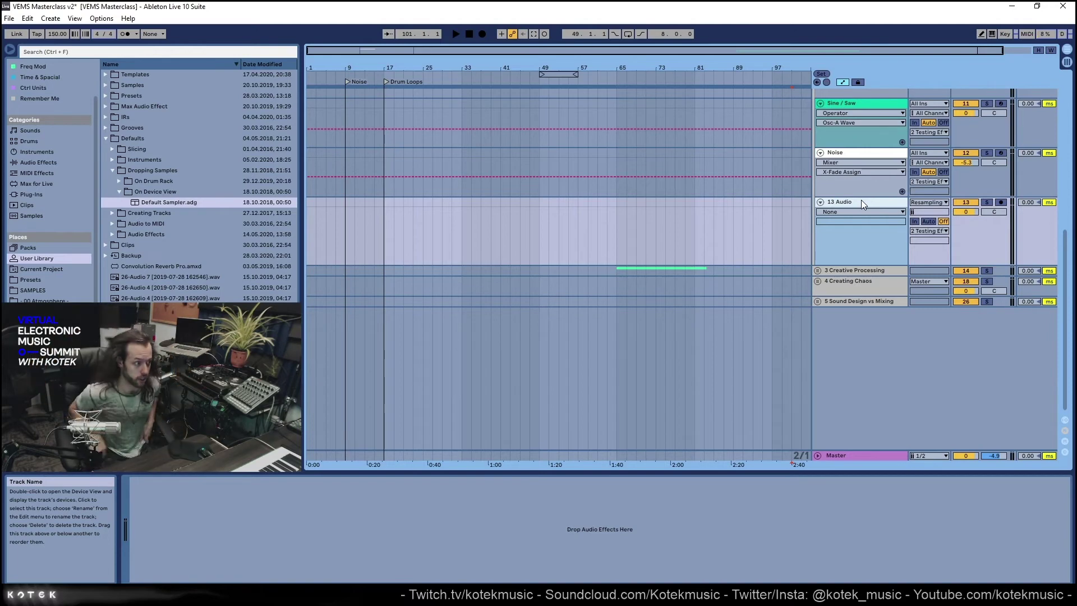
Unfold the Creative Processing group and the Parallel Process group inside it
click(858, 271)
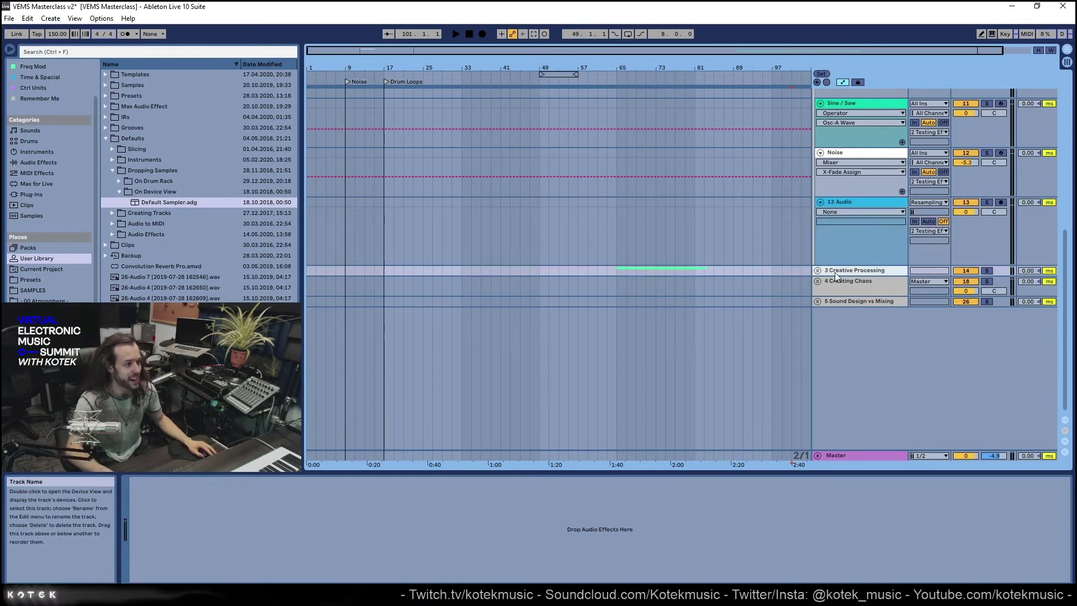
click(817, 271)
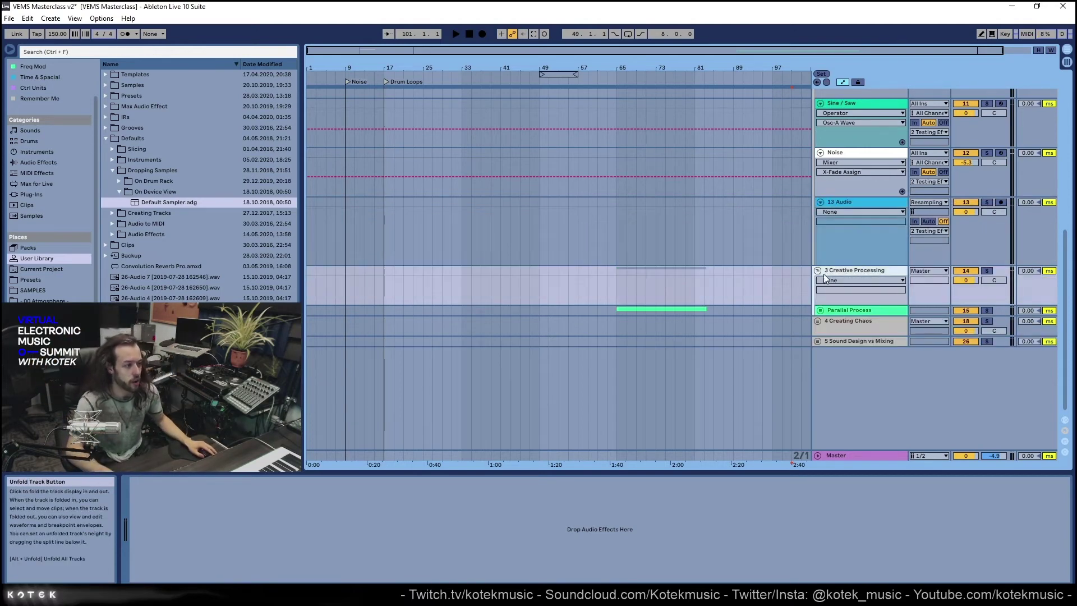
click(847, 311)
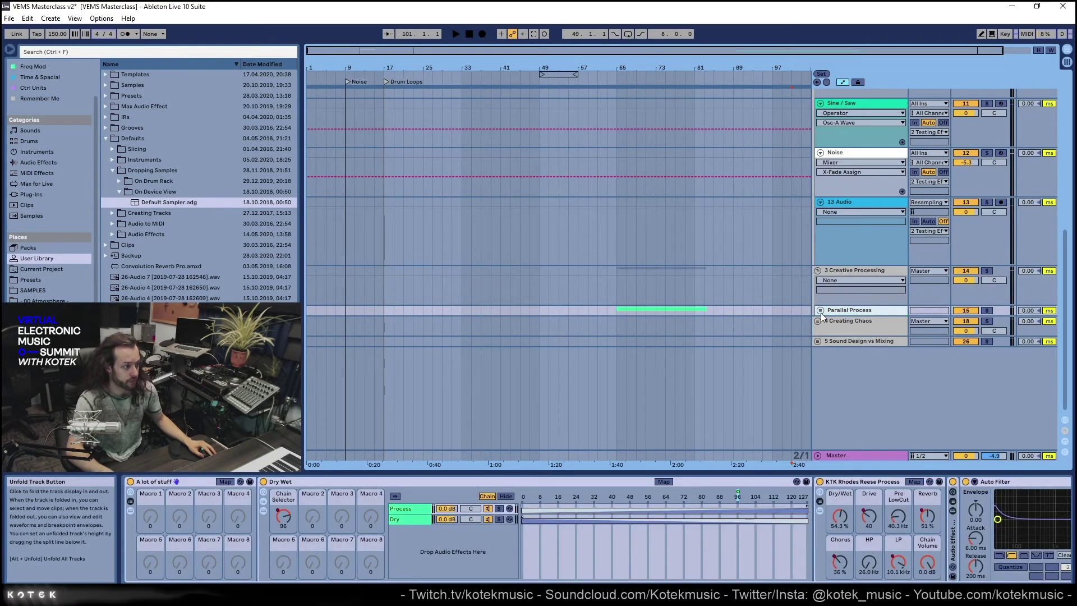
click(820, 311)
scroll(697, 297, down, 1)
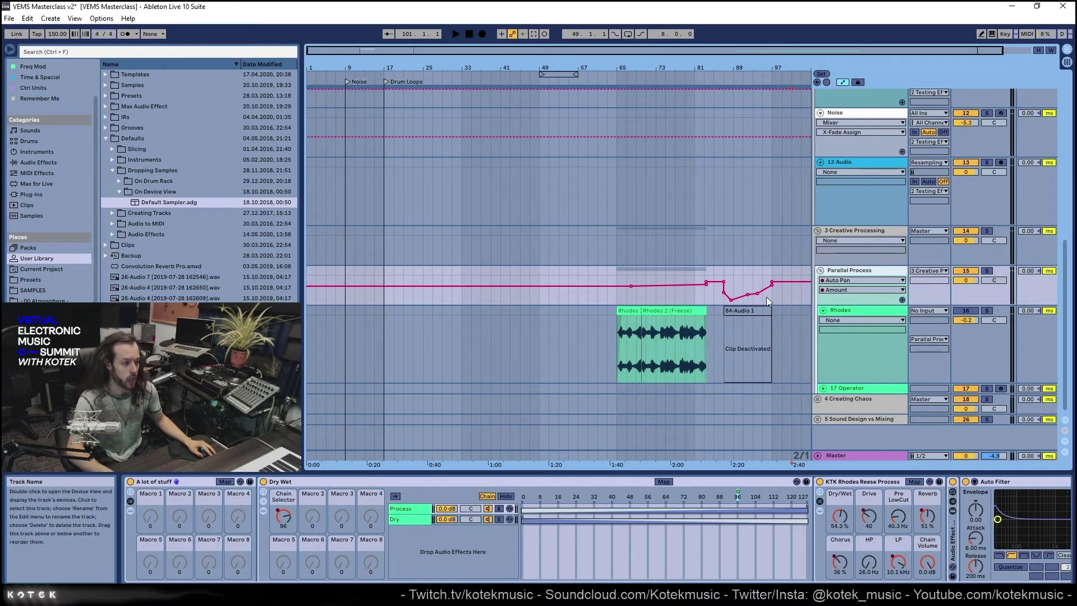
Select the first Rhodes clip at bar 65 and solo the Rhodes track
click(612, 351)
scroll(616, 355, right, 2)
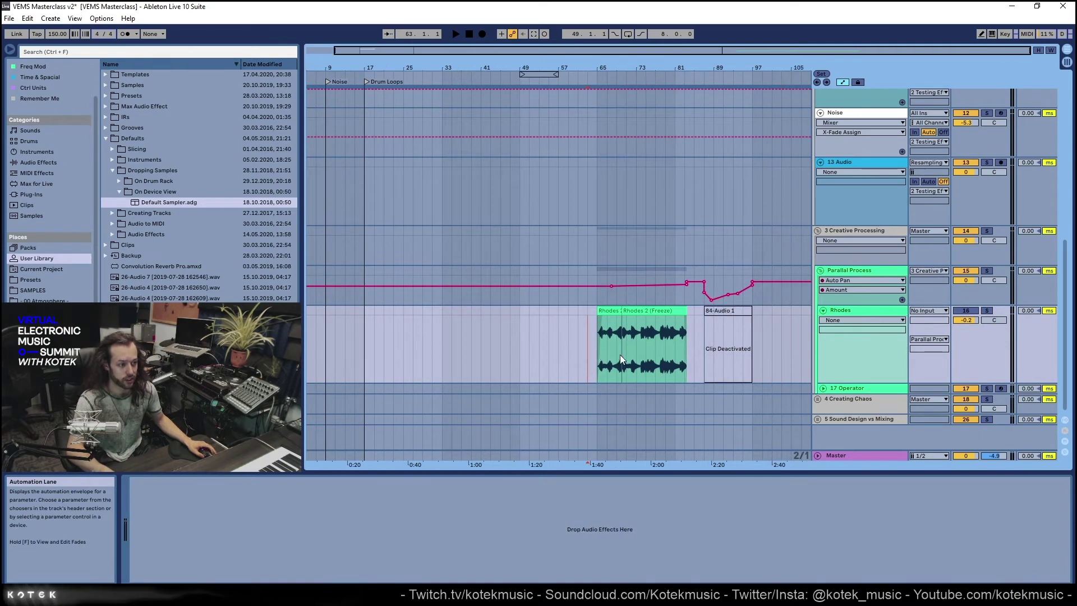
click(616, 312)
click(987, 310)
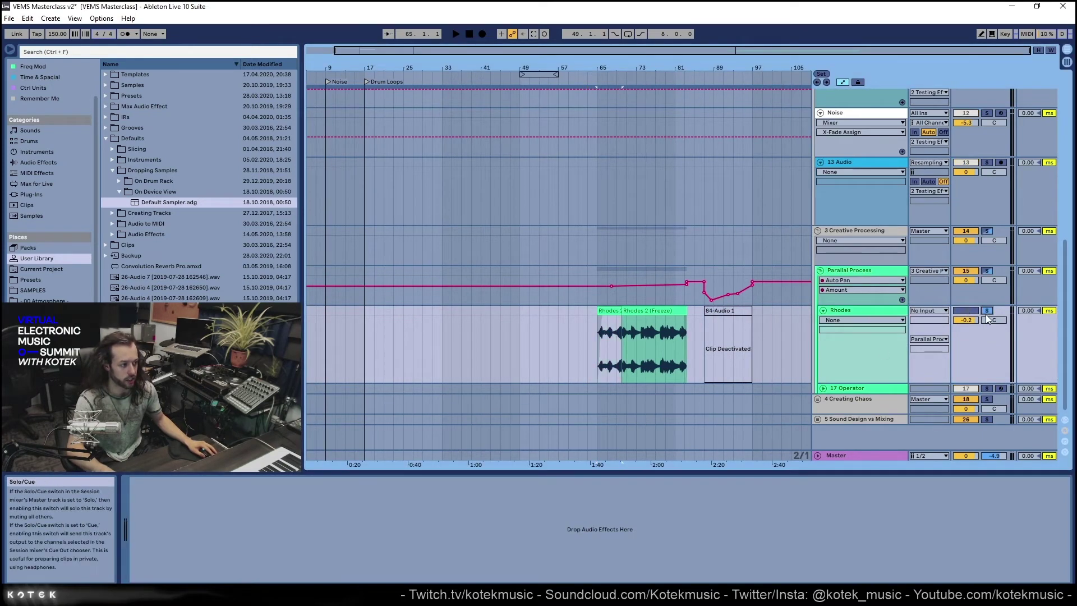
Show the Parallel Process group's device chain and deactivate the A lot of stuff rack
click(839, 283)
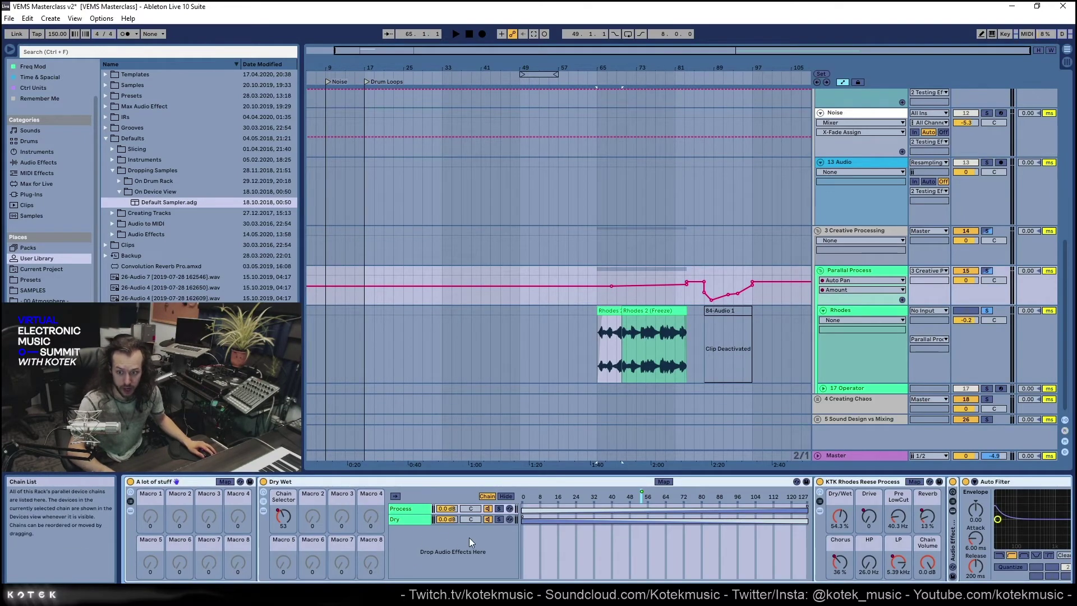
click(973, 591)
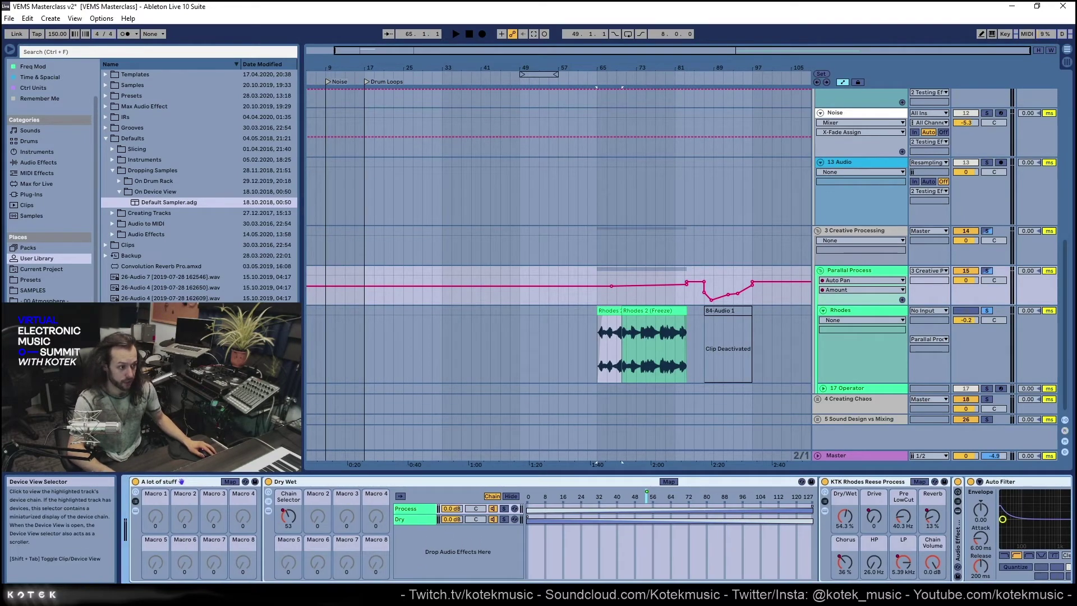
click(841, 310)
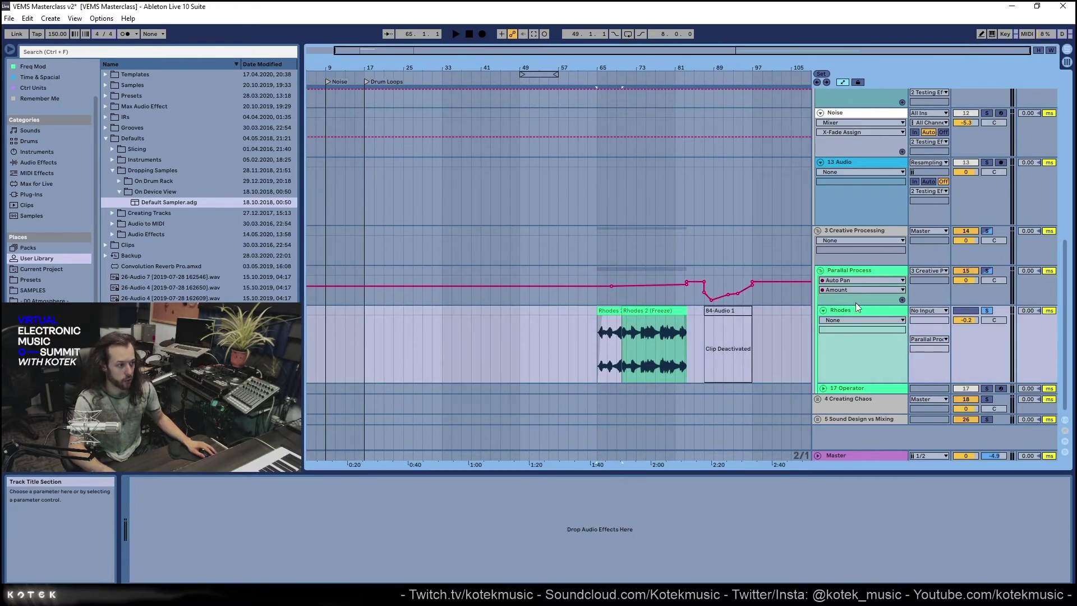
click(841, 270)
click(135, 482)
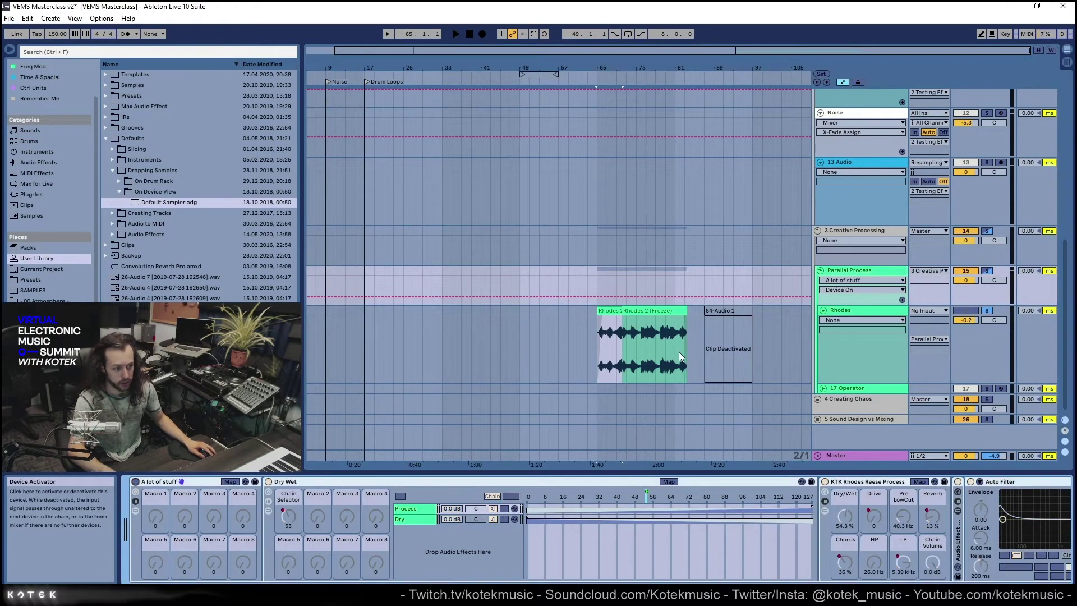
Play the Rhodes track from the start of its first clip to hear it dry, then stop
click(604, 305)
key(space)
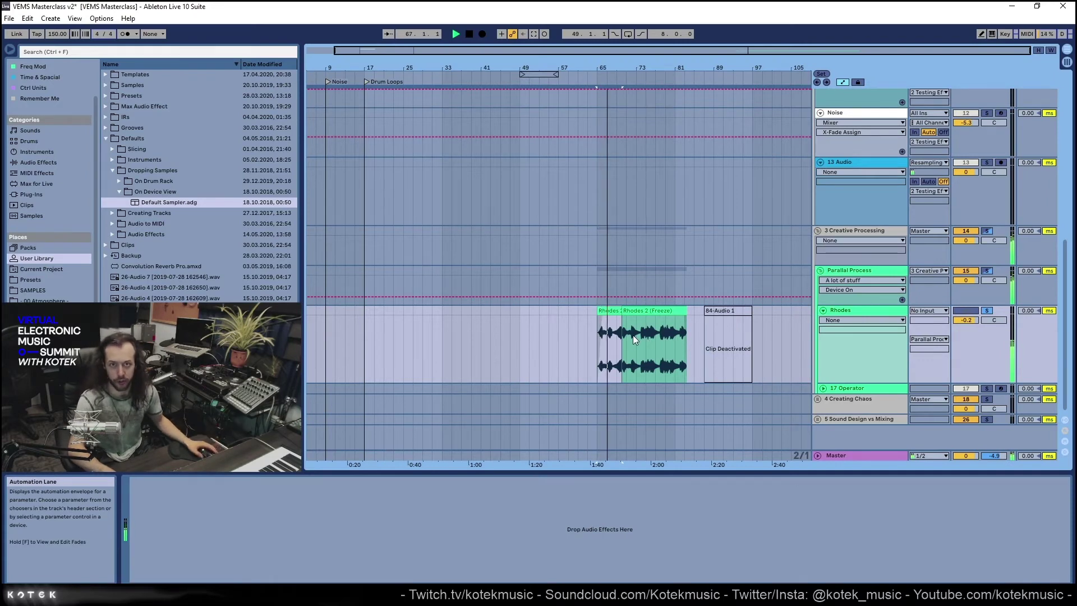
key(space)
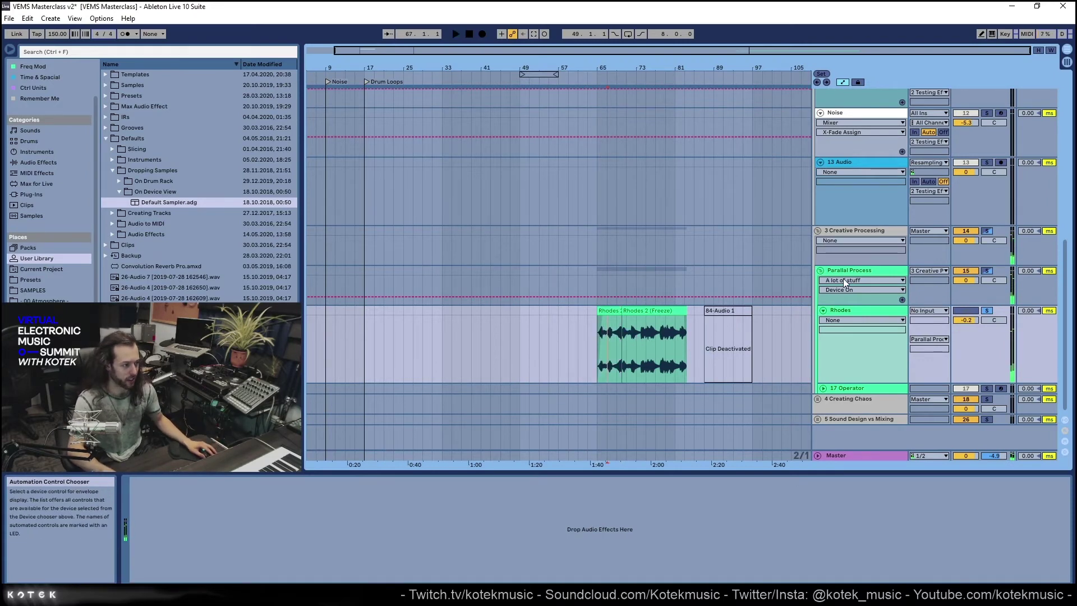
Reactivate the A lot of stuff rack on Parallel Process and compare the Dry and Process chains of the Dry Wet rack
click(845, 274)
click(134, 481)
scroll(331, 481, down, 2)
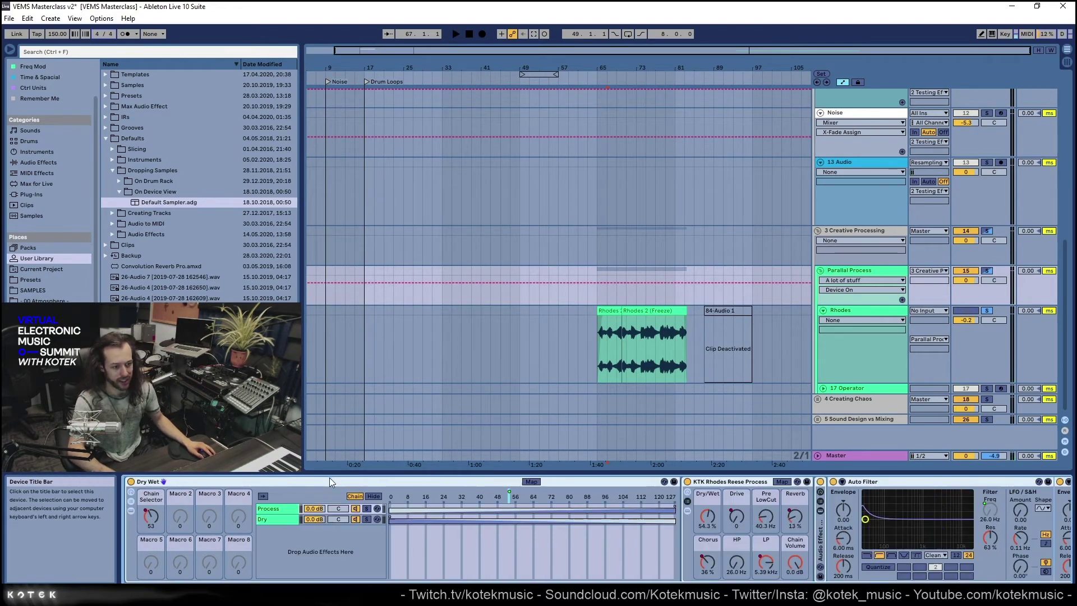
scroll(331, 481, down, 5)
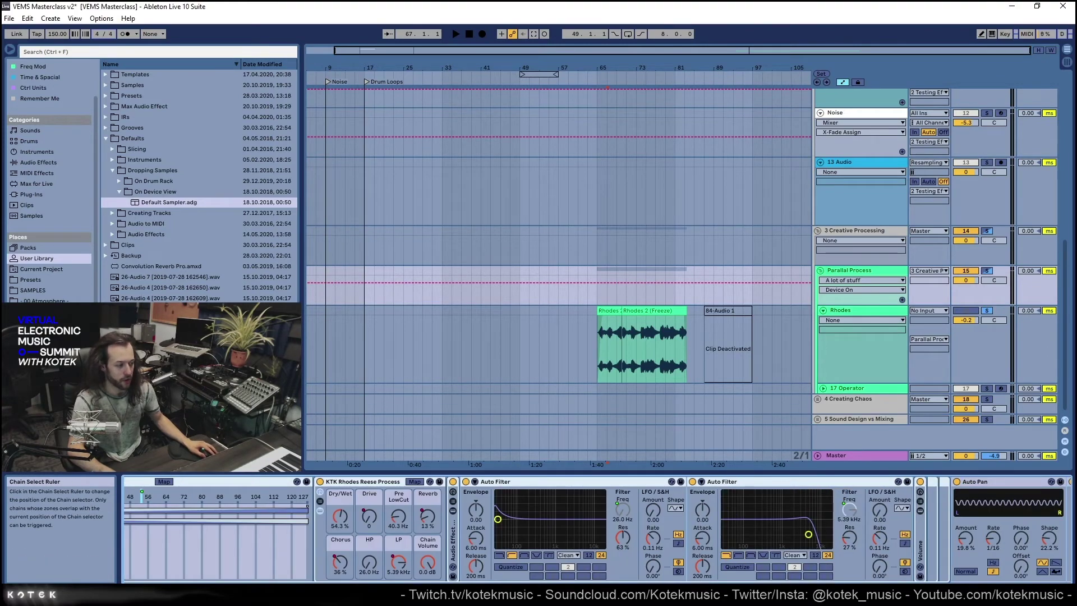
scroll(248, 550, up, 5)
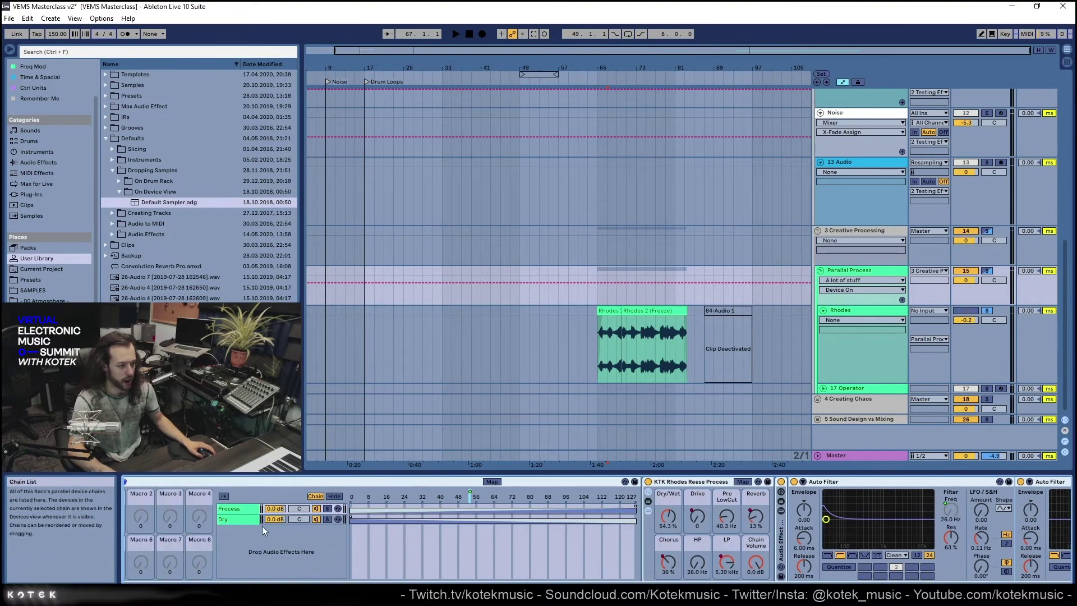
scroll(264, 526, up, 2)
click(308, 520)
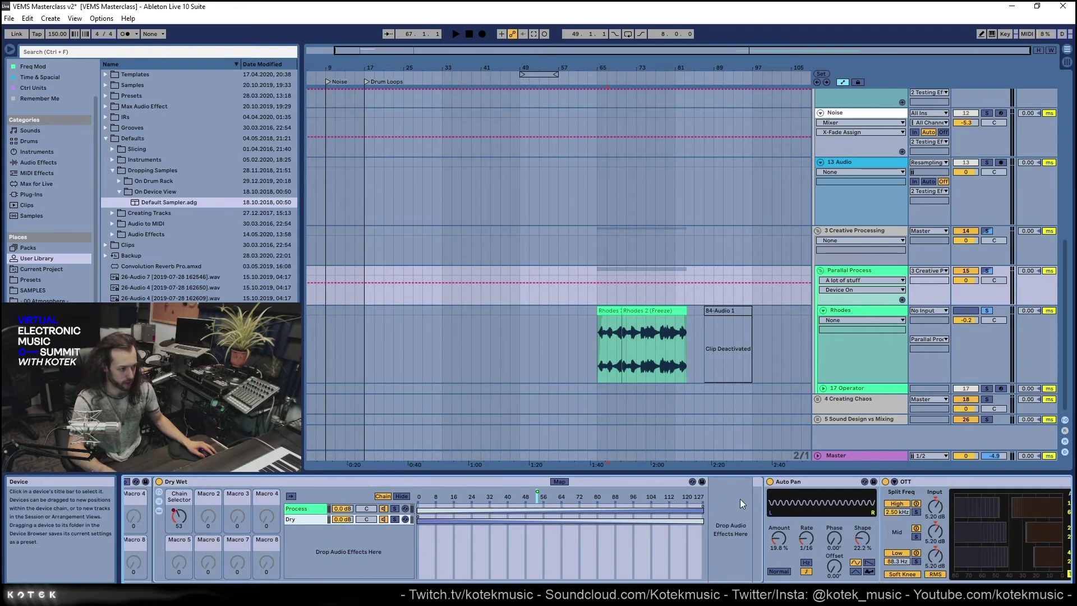
click(299, 509)
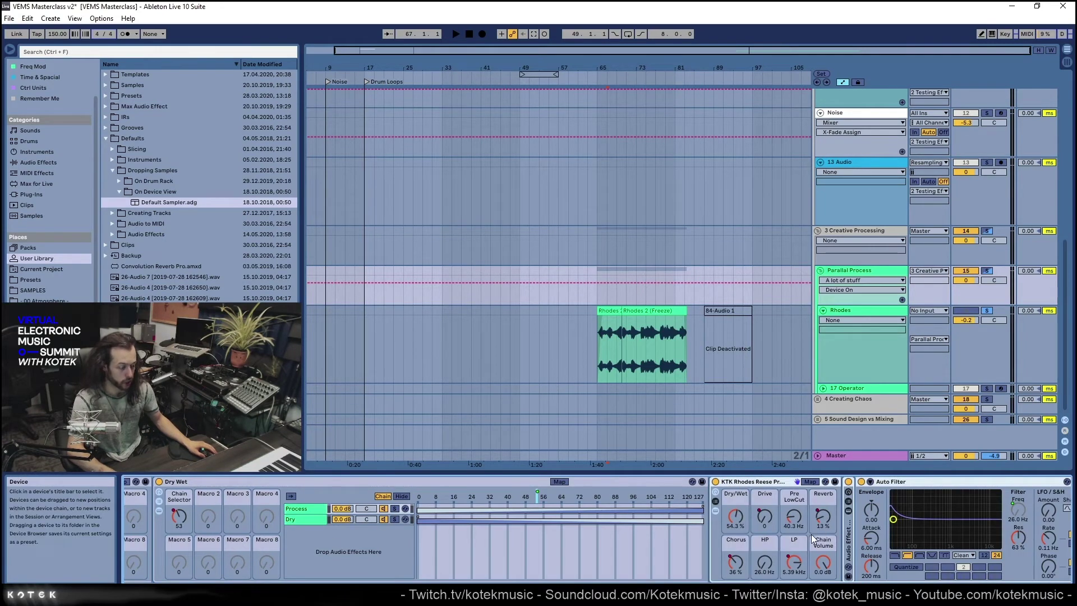
Unfold the Audio Effect Rack inside KTK Rhodes Reese Process, along with its EQ Eight and Amp devices
scroll(810, 532, down, 5)
scroll(483, 528, down, 2)
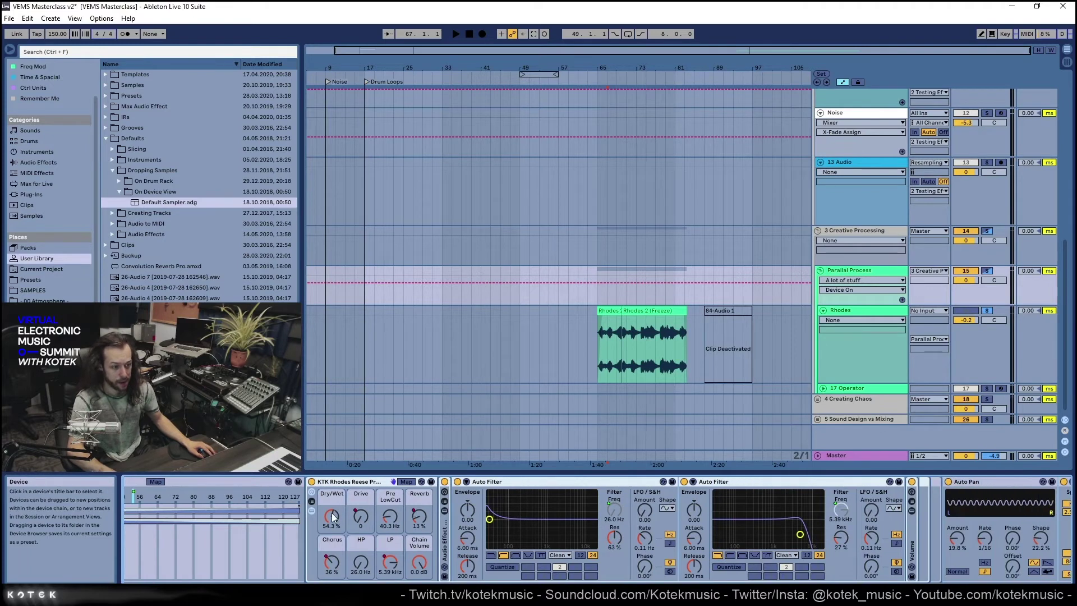
double_click(444, 522)
click(487, 509)
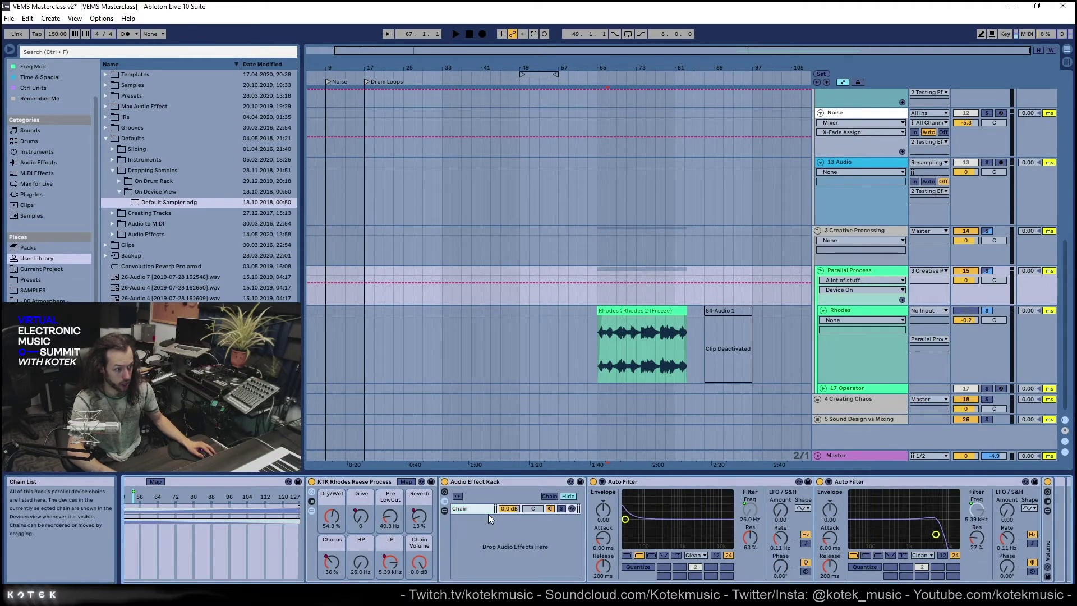
scroll(634, 547, down, 2)
scroll(634, 546, down, 1)
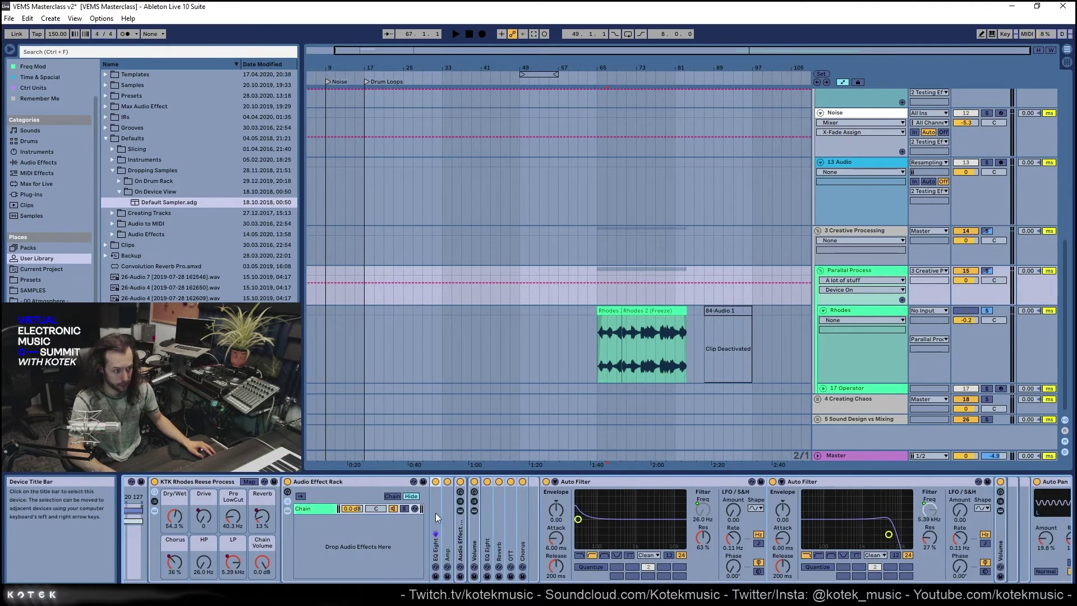
double_click(435, 512)
double_click(710, 531)
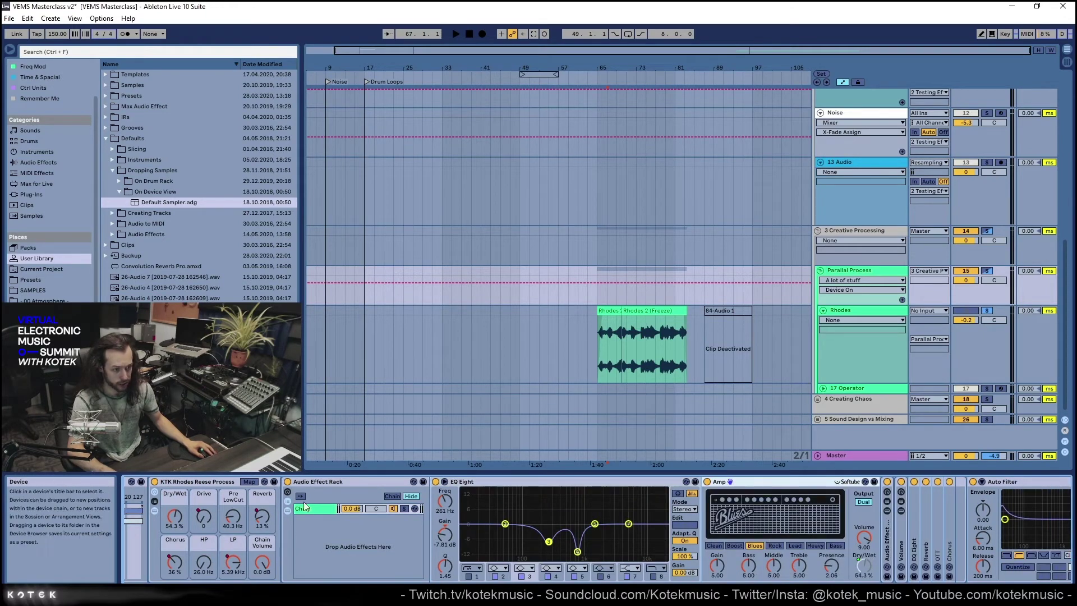
Examine the rest of the Process chain, from the Auto Filters through Auto Pan and OTT to the Frequency Shifters and Glue Compressor
scroll(536, 527, down, 7)
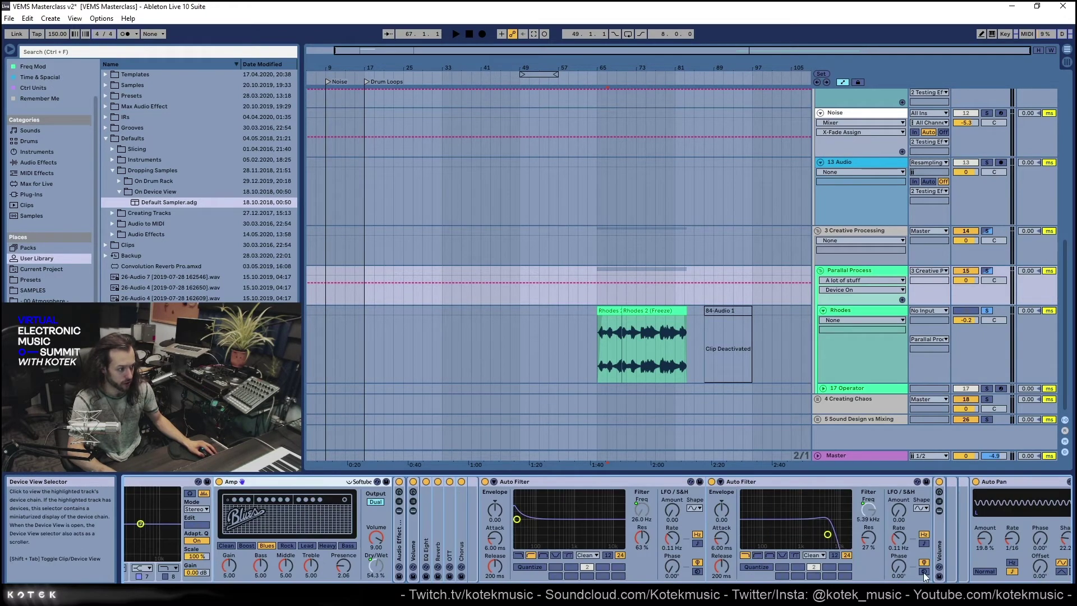
click(536, 485)
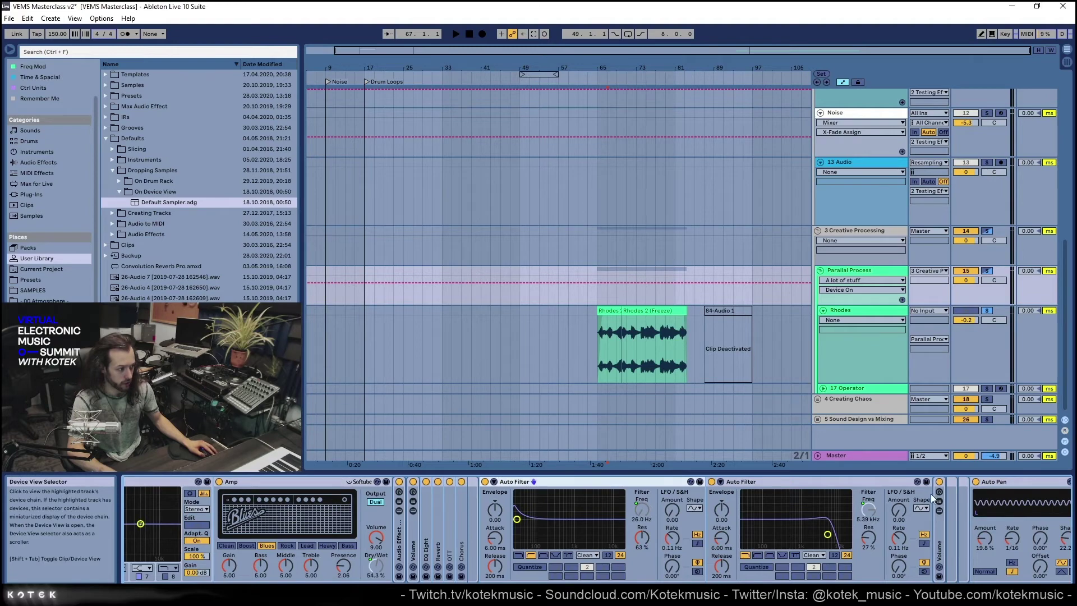
scroll(944, 554, down, 10)
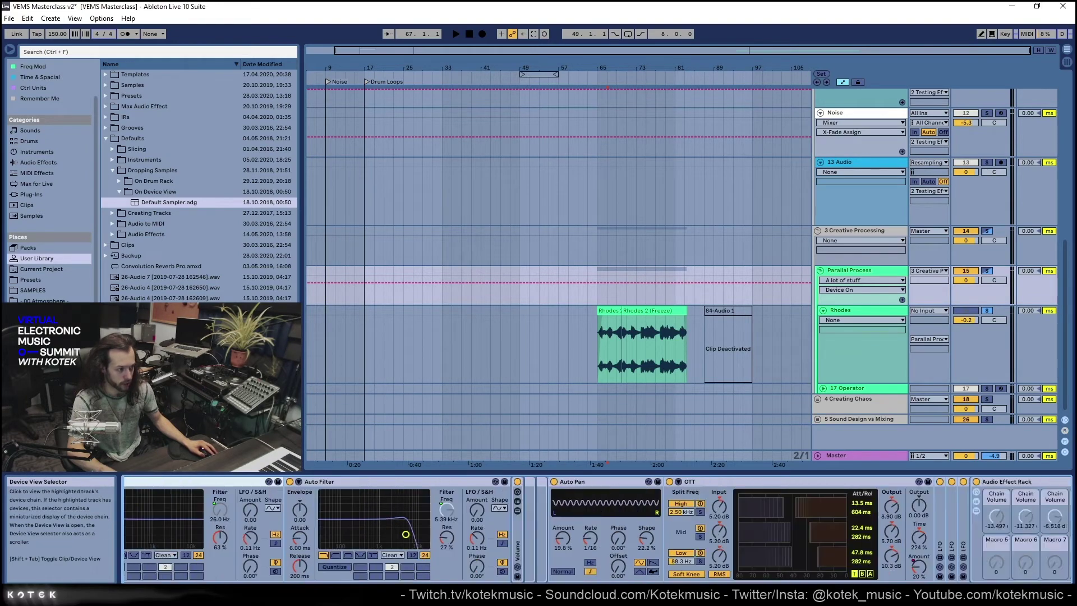
scroll(725, 535, up, 10)
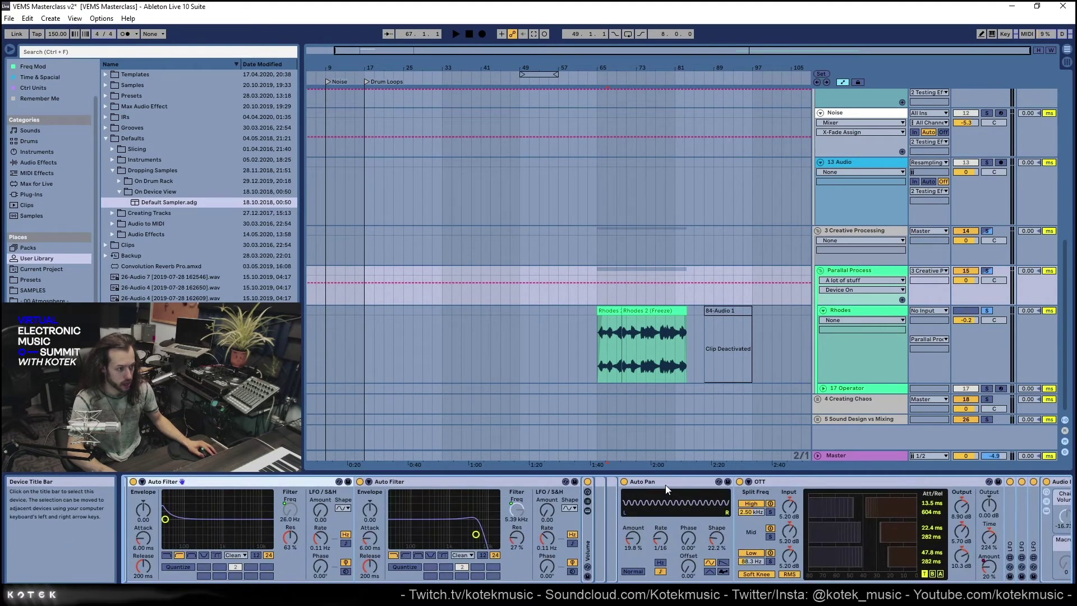
click(665, 485)
scroll(1027, 503, down, 5)
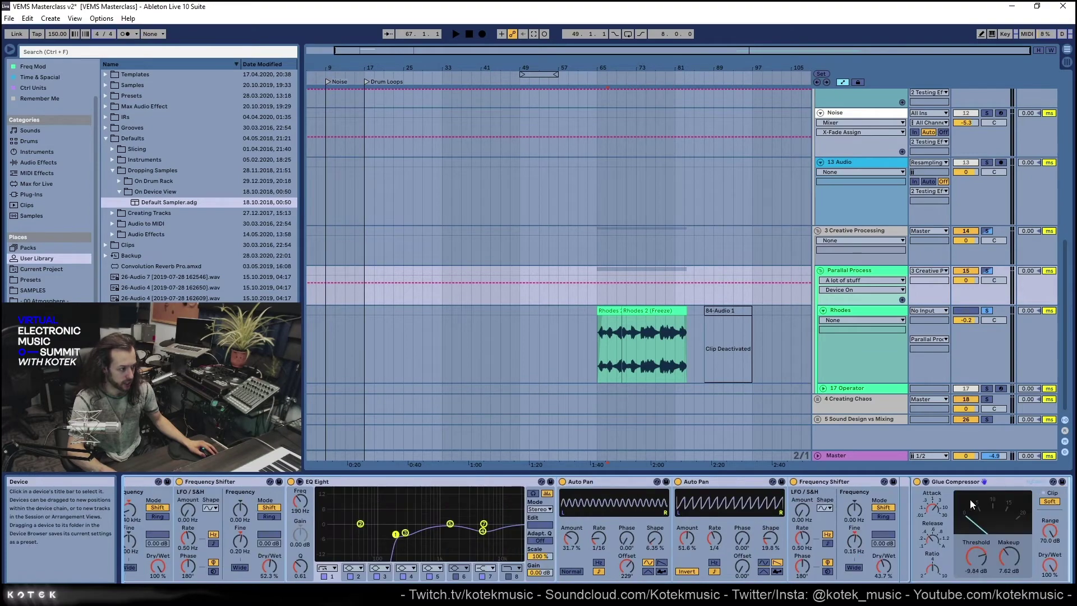
click(544, 490)
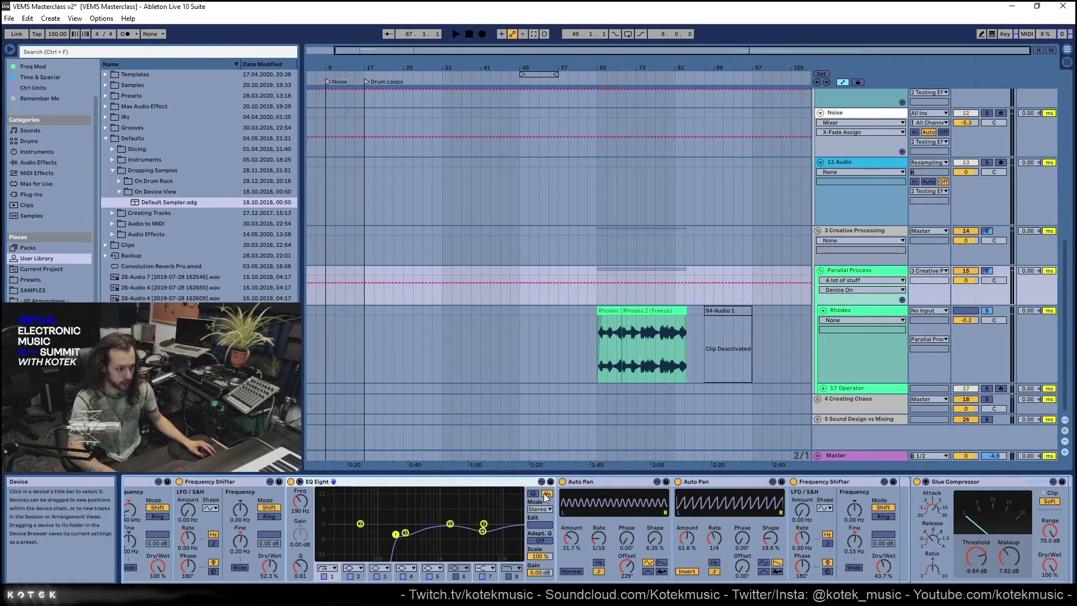
scroll(598, 528, down, 10)
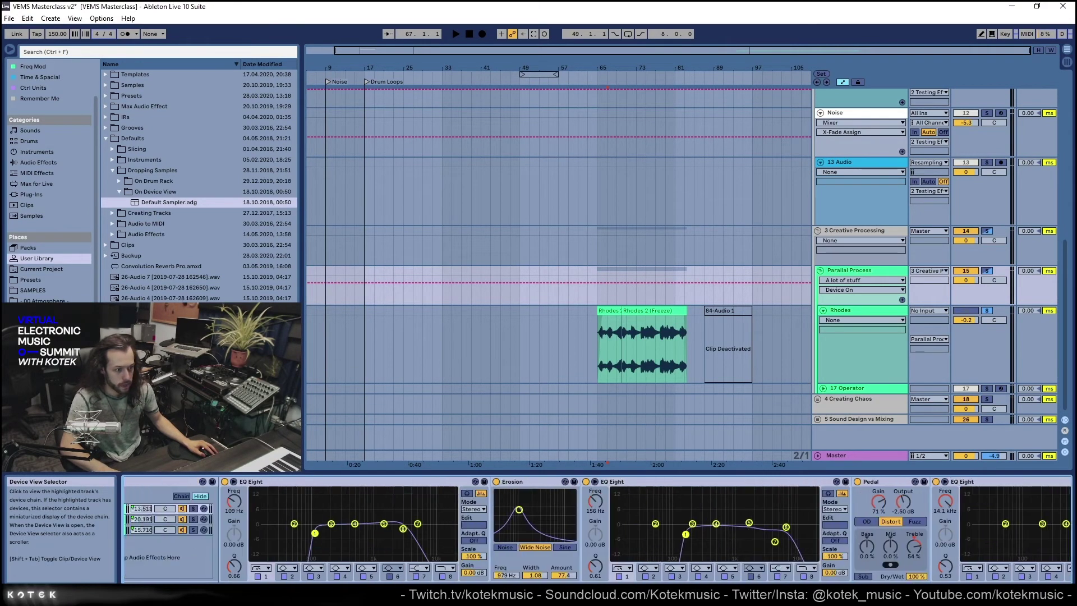
scroll(597, 529, up, 10)
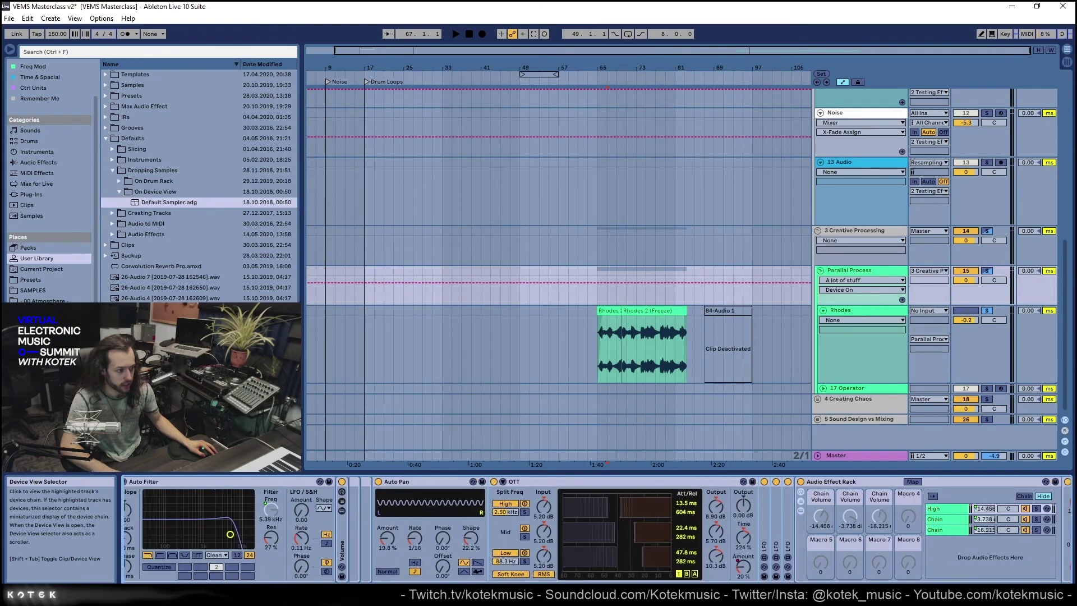
Deactivate the devices from Auto Pan and OTT through the LFOs, and the three-chain Audio Effect Rack following them
click(612, 489)
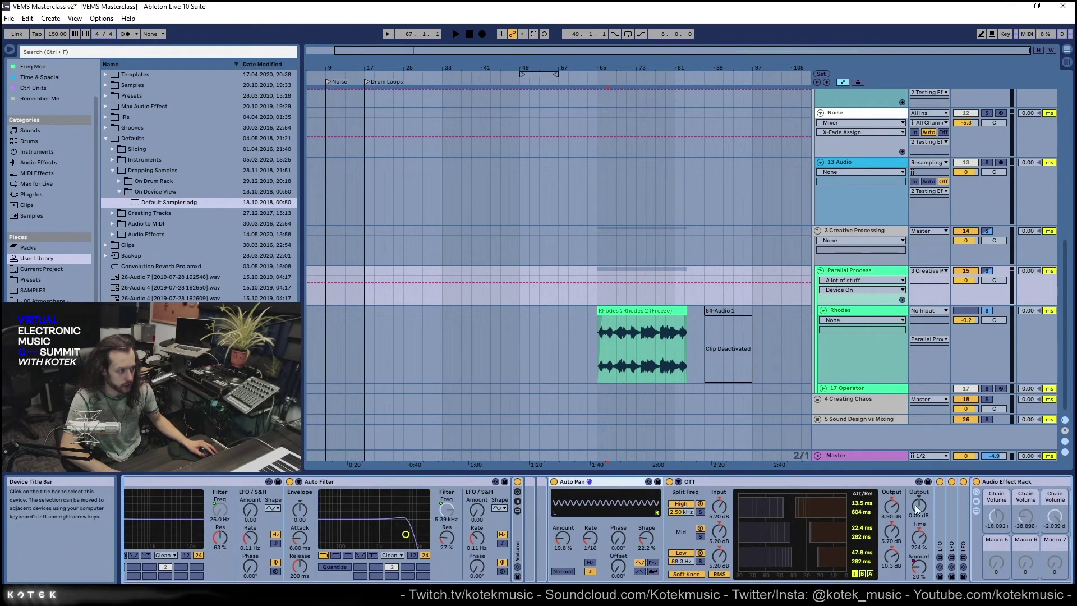
shift+click(966, 514)
key(0)
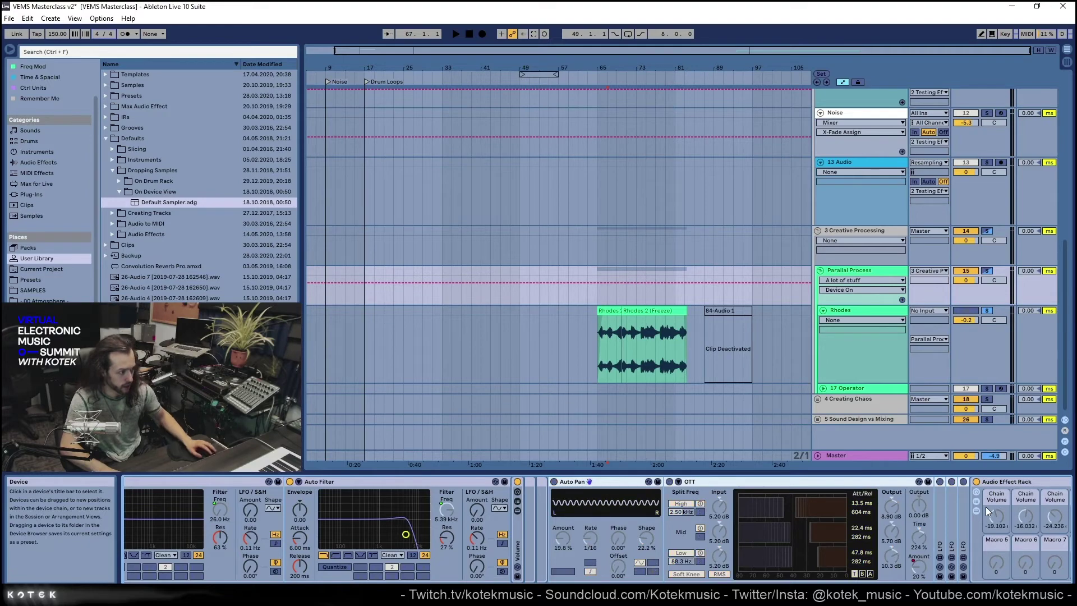
click(976, 482)
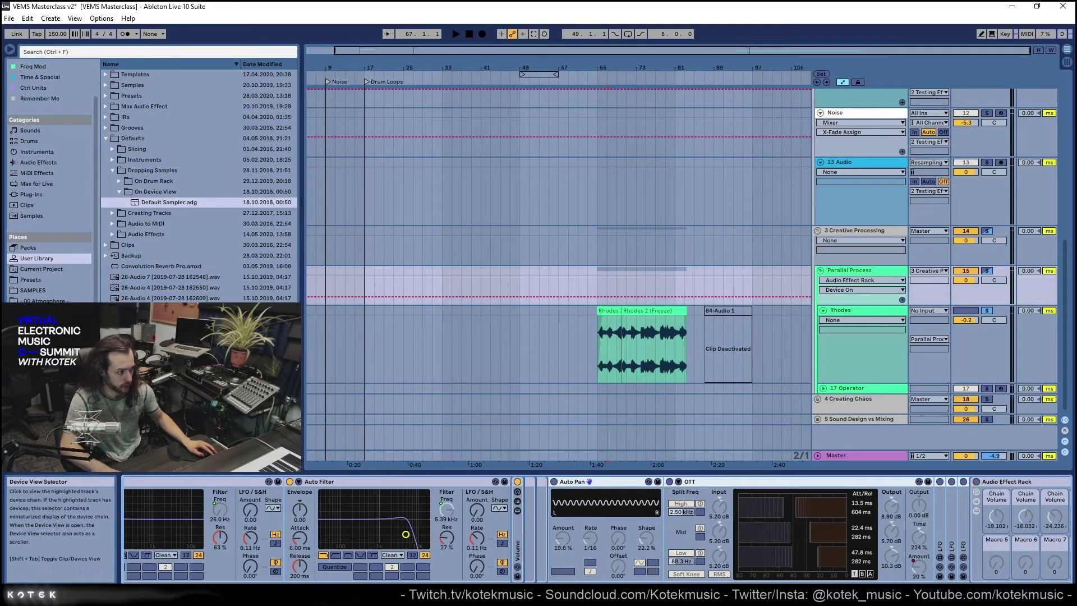
Fold the three-chain Audio Effect Rack and deactivate the run of devices that starts at the Auto Pan after it
drag(1009, 590, 1026, 590)
click(682, 481)
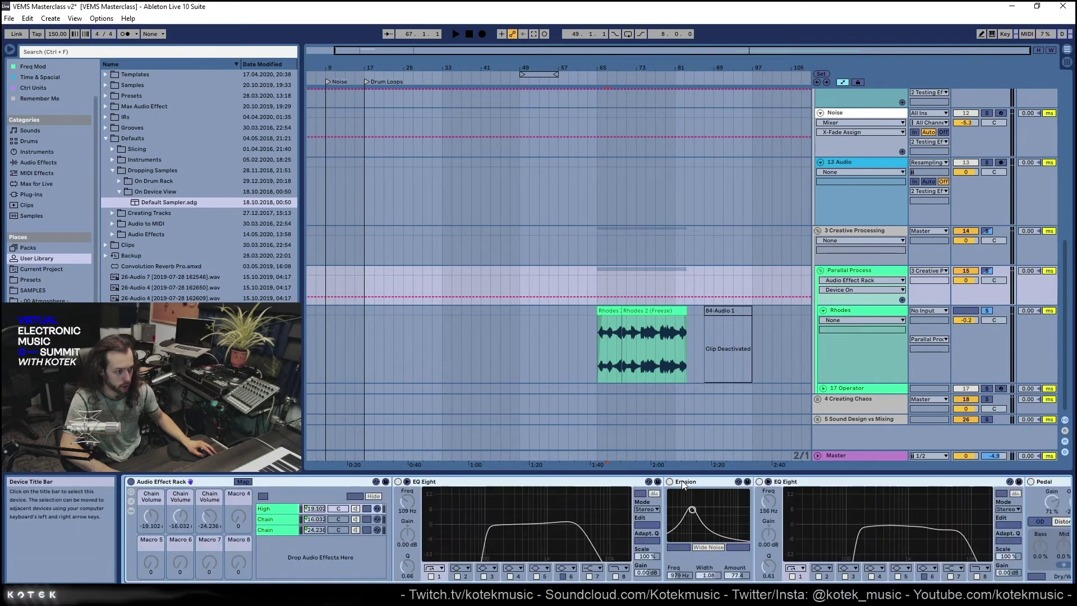
double_click(209, 480)
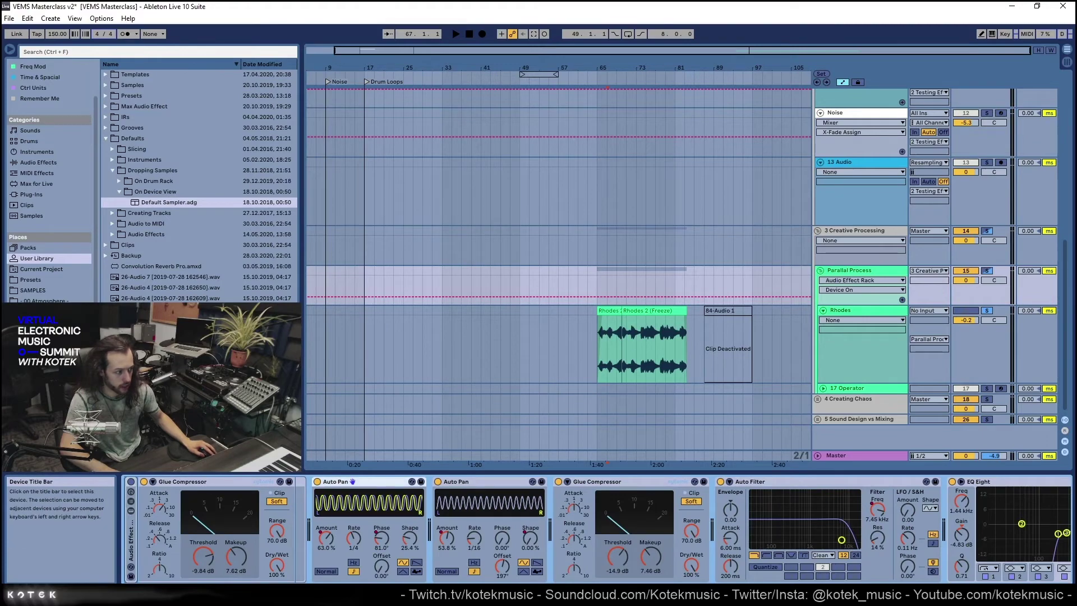
mouse_move(1004, 590)
mouse_down()
mouse_move(1037, 589)
mouse_move(1002, 590)
mouse_up()
shift+click(955, 482)
key(0)
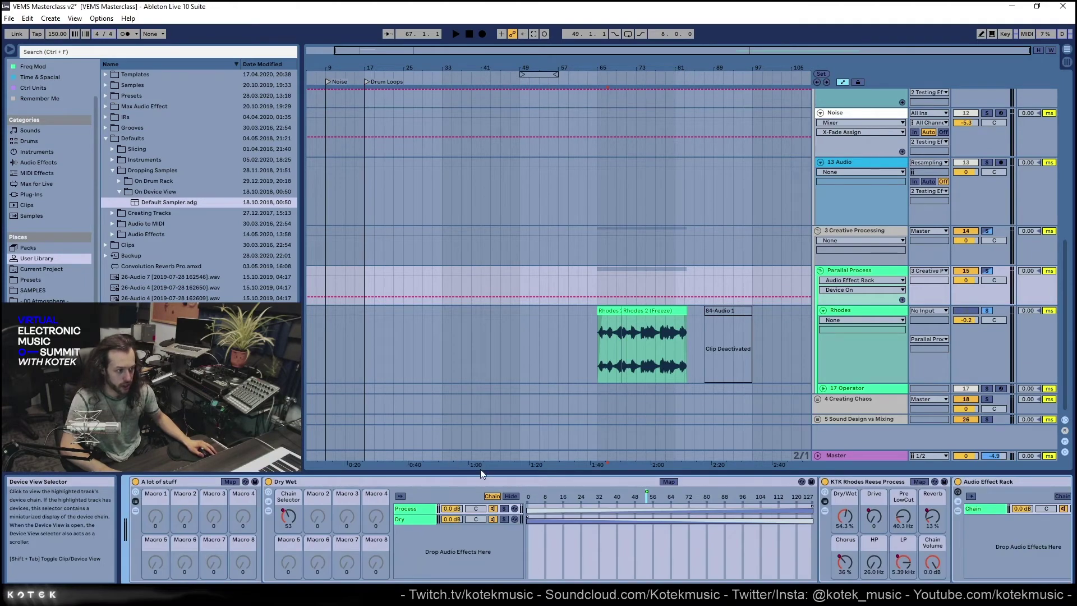
Audition the Rhodes with the KTK Rhodes Reese Process rack bypassed, then switch the rack back on
scroll(778, 504, right, 10)
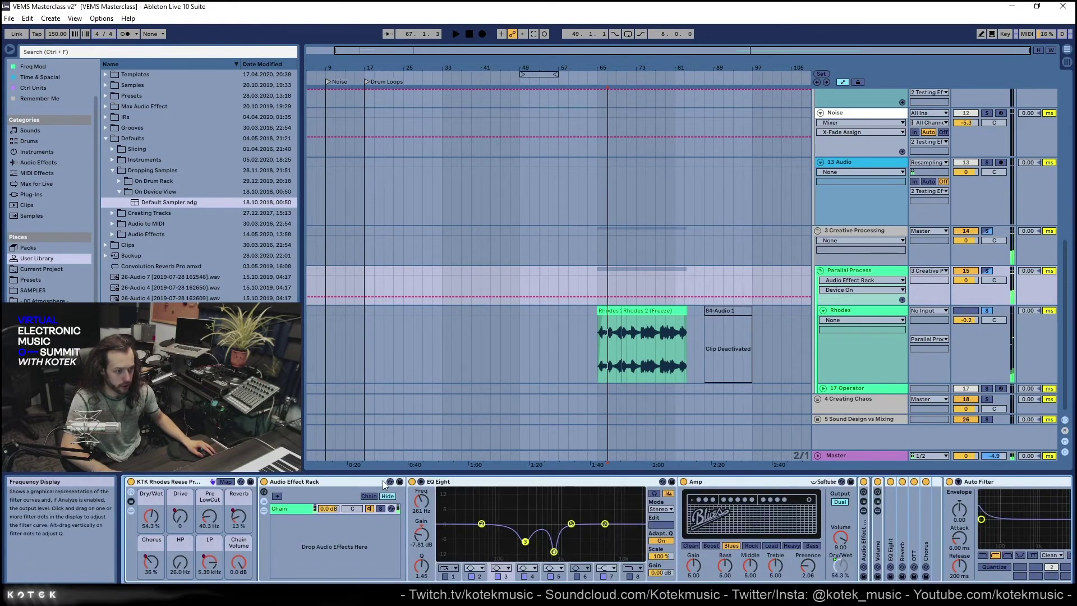
click(130, 483)
key(space)
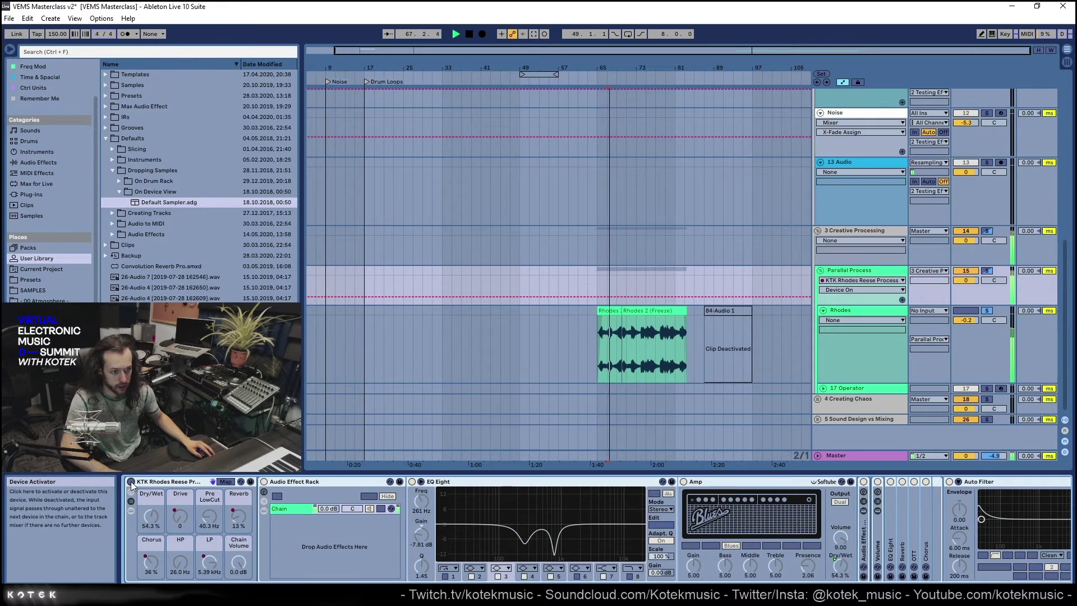
click(130, 481)
Set the KTK Rhodes Reese Process rack's Dry/Wet to 55.1 % and its Reverb to 27 %
mouse_move(149, 517)
mouse_down()
mouse_move(149, 501)
mouse_move(150, 517)
mouse_up()
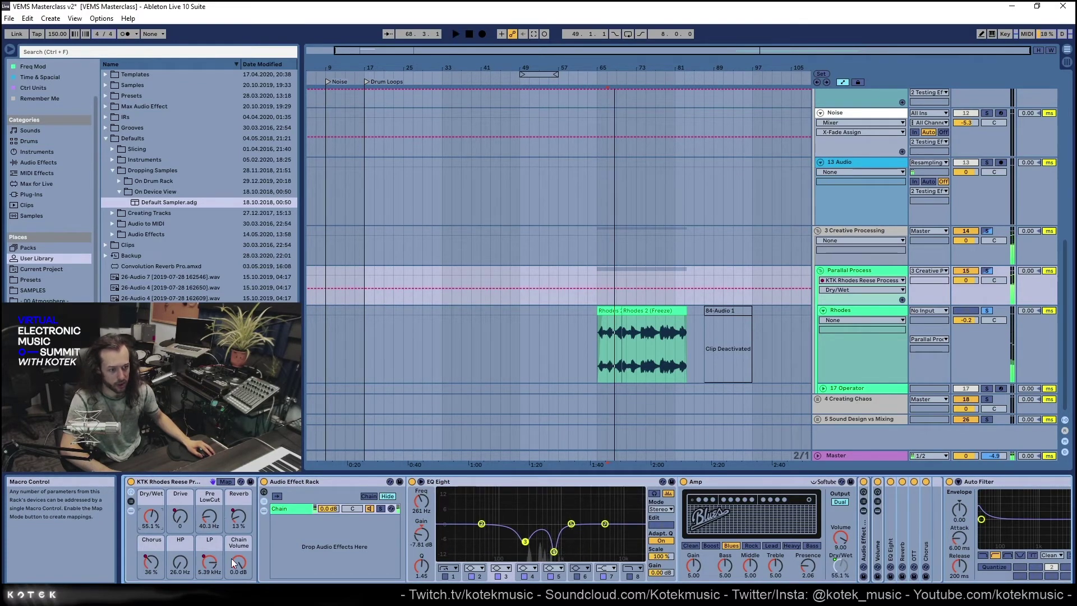
drag(241, 517, 242, 511)
key(space)
Set the Dry Wet rack's Chain Selector to 127 and audition the result
click(569, 466)
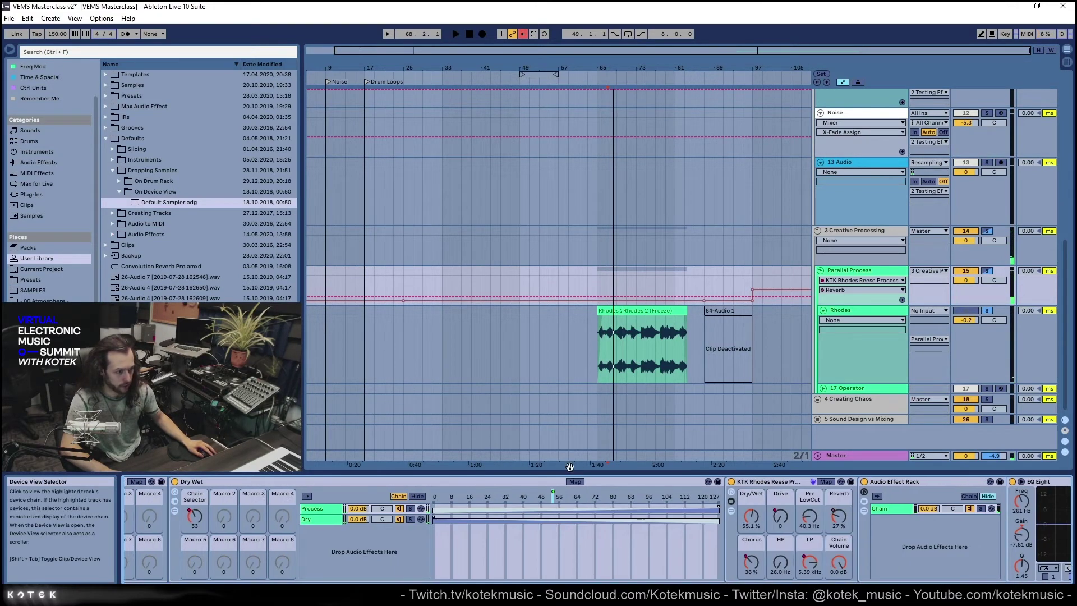
click(194, 516)
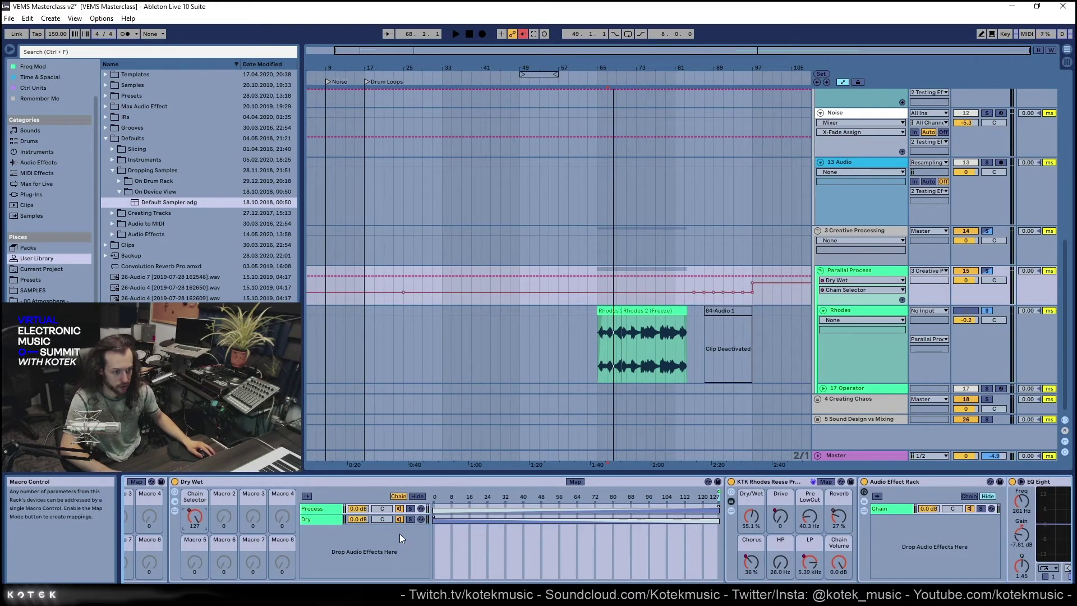
key(space)
Raise the KTK Rhodes Reese Process rack's Reverb to 87 % and Dry/Wet to 100 %, auditioning the Rhodes
click(644, 467)
drag(1007, 594, 1010, 594)
drag(368, 516, 367, 477)
drag(309, 562, 280, 484)
key(space)
key(space)
key(space)
key(space)
Set the KTK Rhodes Reese Process rack's LP to 2.46 kHz, Chorus to 80 % and Pre LowCut to 403 Hz
drag(338, 563, 309, 597)
drag(280, 563, 280, 538)
drag(338, 562, 343, 502)
key(space)
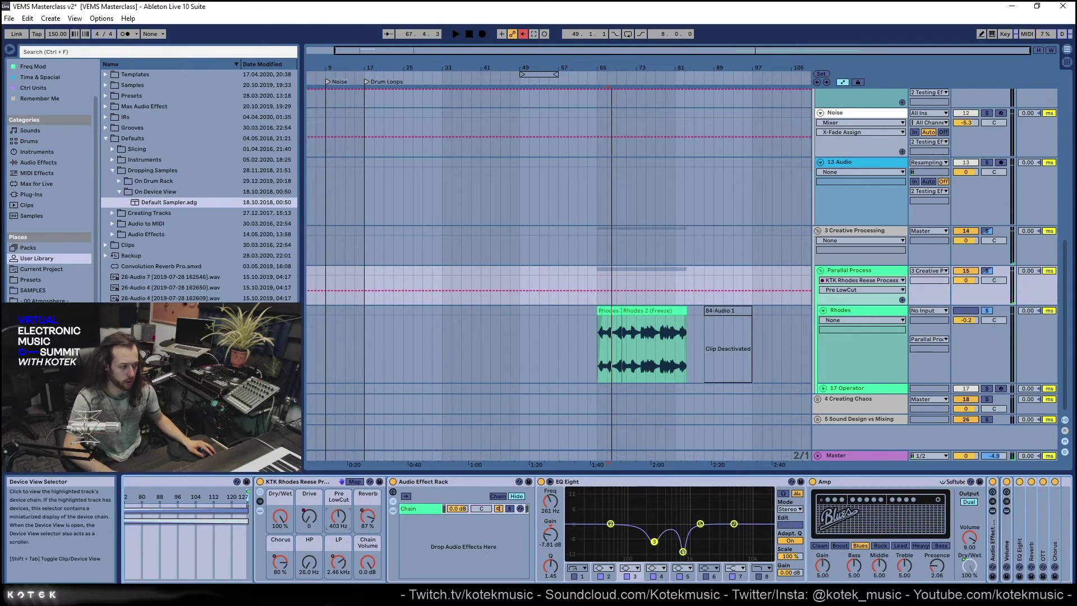
Re-enable the overridden automation and collapse the EQ Eight ahead of the Amp
scroll(1038, 572, right, 10)
scroll(597, 529, left, 10)
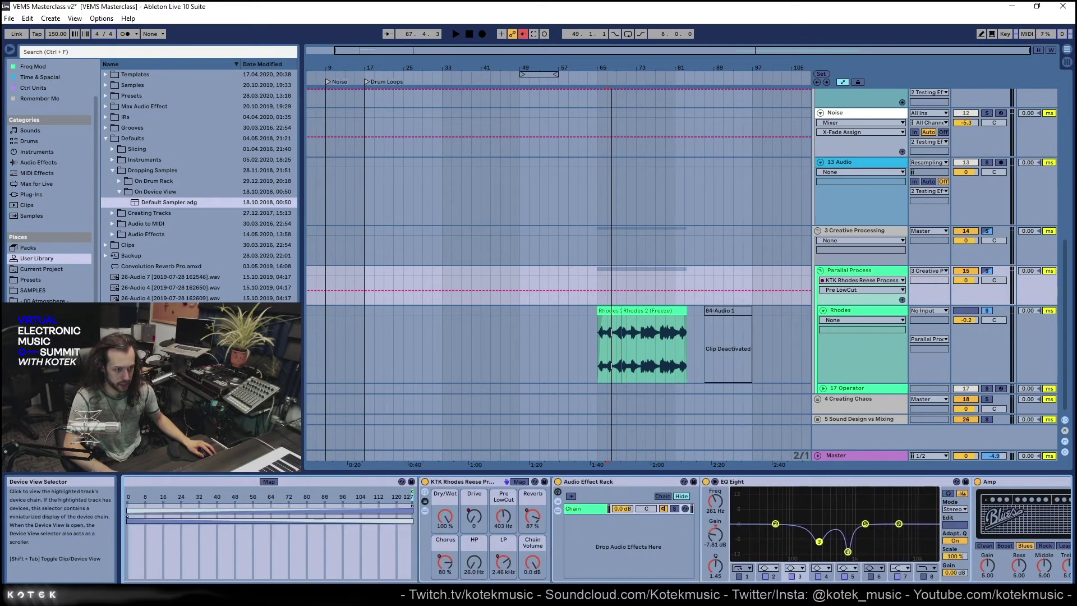
click(522, 34)
double_click(635, 481)
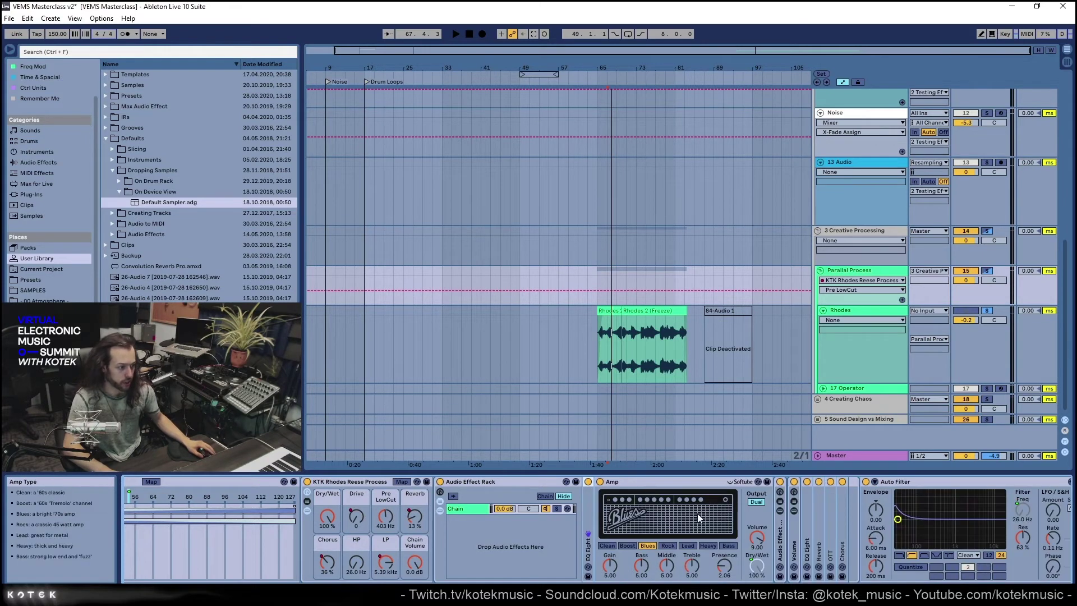
Activate the Auto Pan following the low-pass Auto Filter and set its Amount to 44.4 % while auditioning the Rhodes
scroll(691, 514, right, 5)
scroll(711, 502, right, 12)
scroll(571, 539, right, 4)
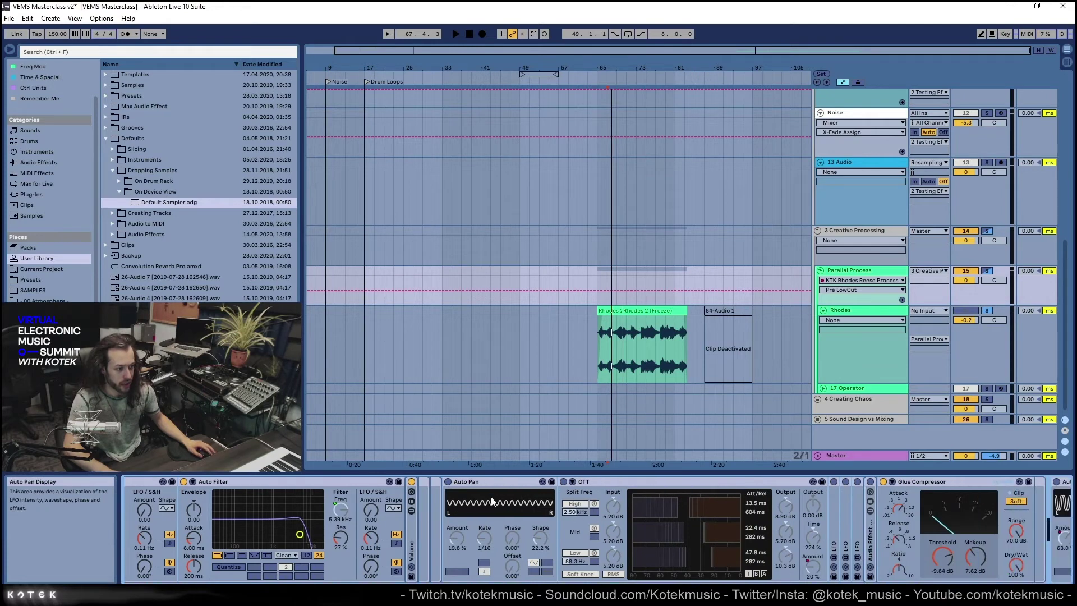
click(447, 481)
key(space)
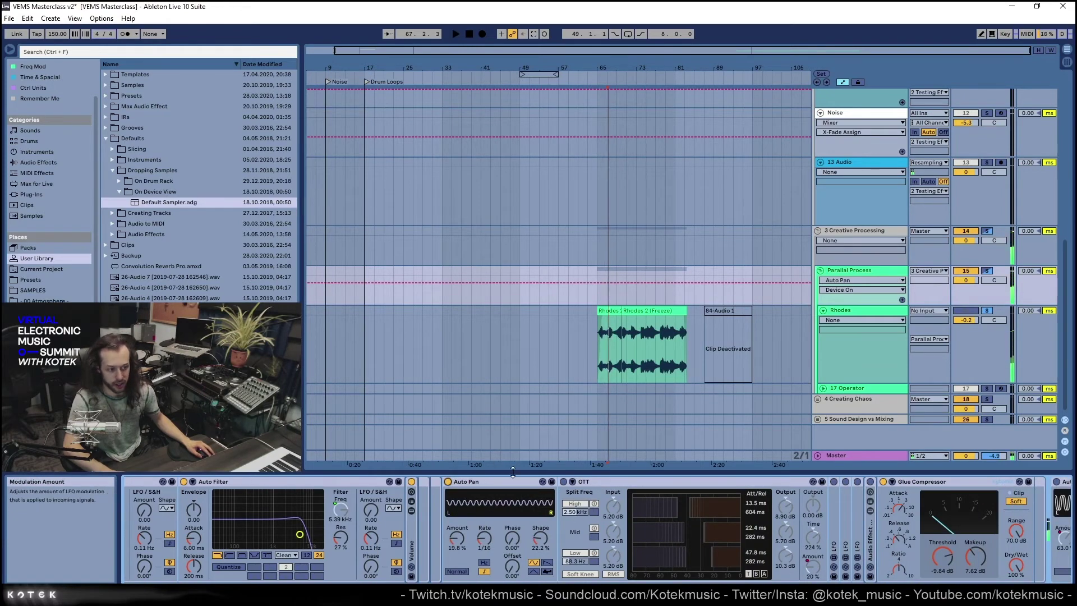
drag(457, 538, 457, 510)
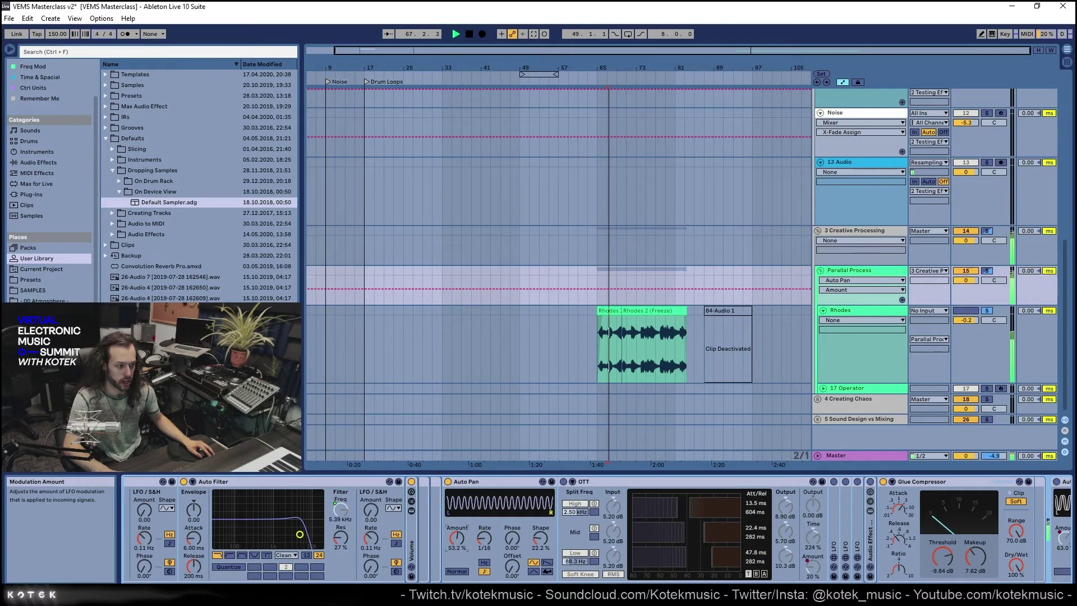
Activate the OTT next to the Auto Pan and expand the three collapsed LFO devices that follow it
click(562, 482)
scroll(815, 535, down, 5)
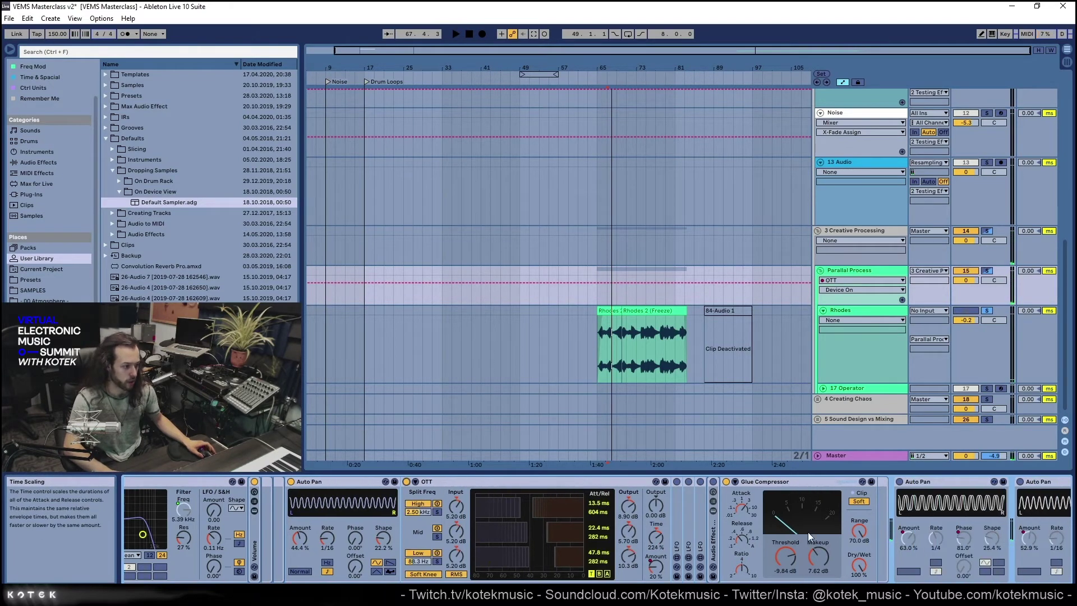
double_click(674, 490)
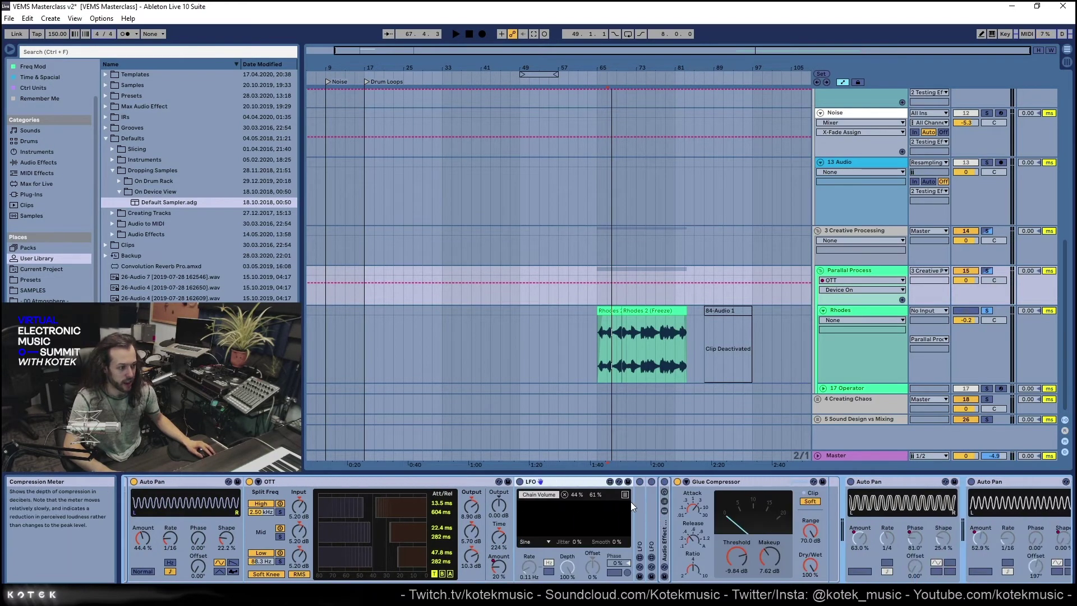
double_click(635, 500)
double_click(760, 521)
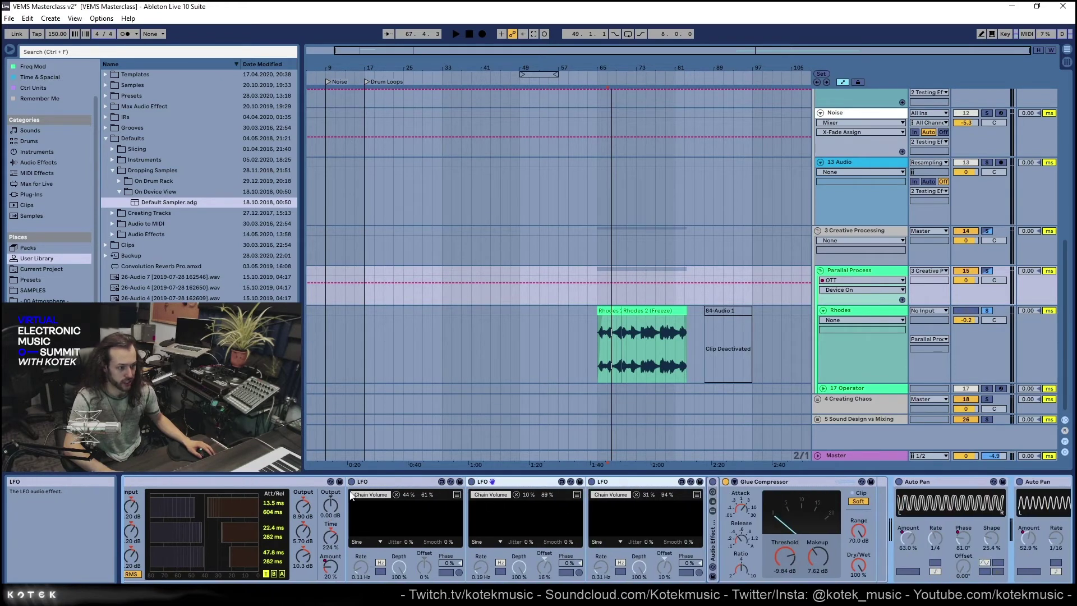
Activate all three LFO devices mapped to the Chain Volume macros
click(471, 481)
click(352, 482)
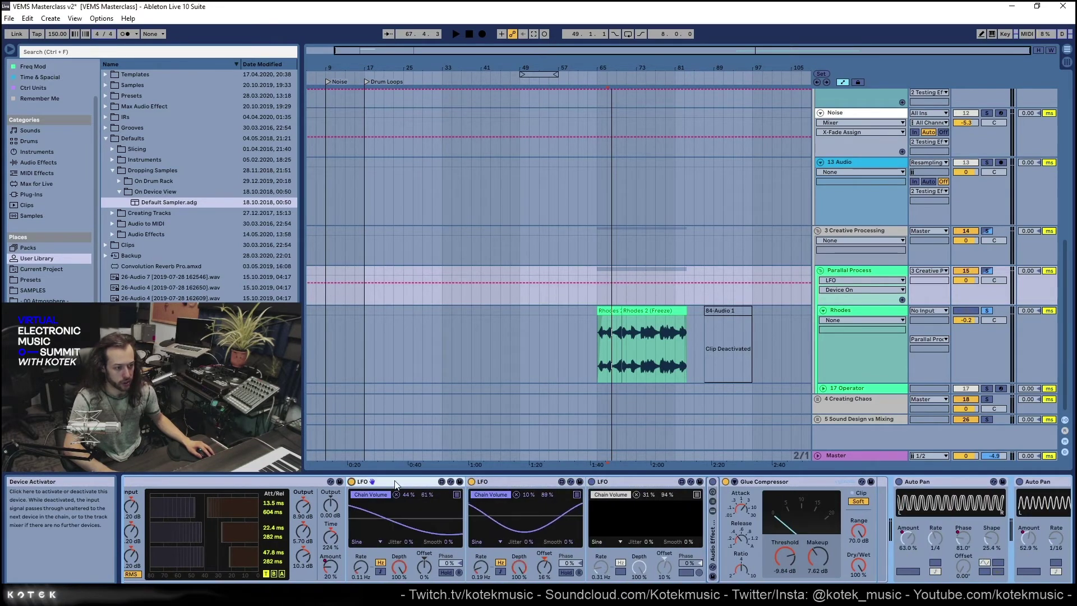
click(594, 483)
click(592, 481)
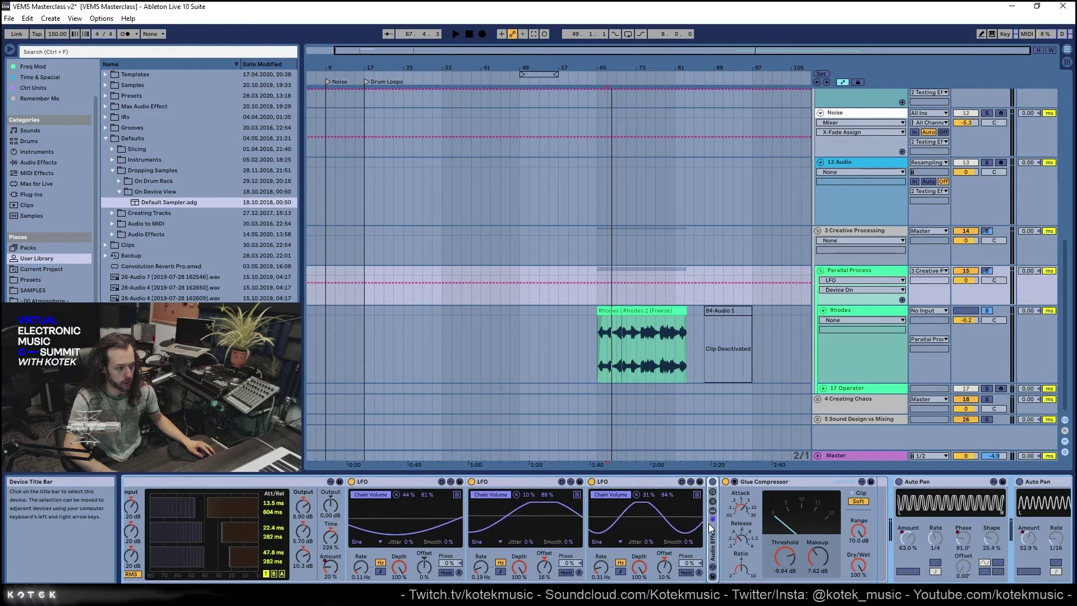
Expand and activate the Audio Effect Rack after the LFOs, inspecting the devices in its High chain and the two other chains
double_click(713, 538)
click(559, 509)
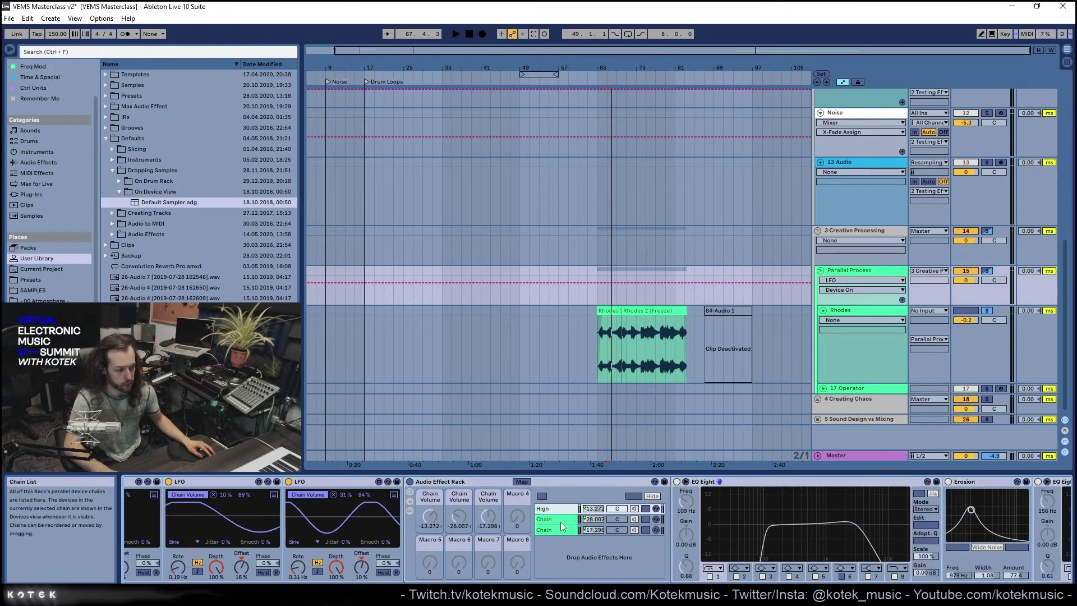
click(561, 522)
click(561, 529)
click(556, 508)
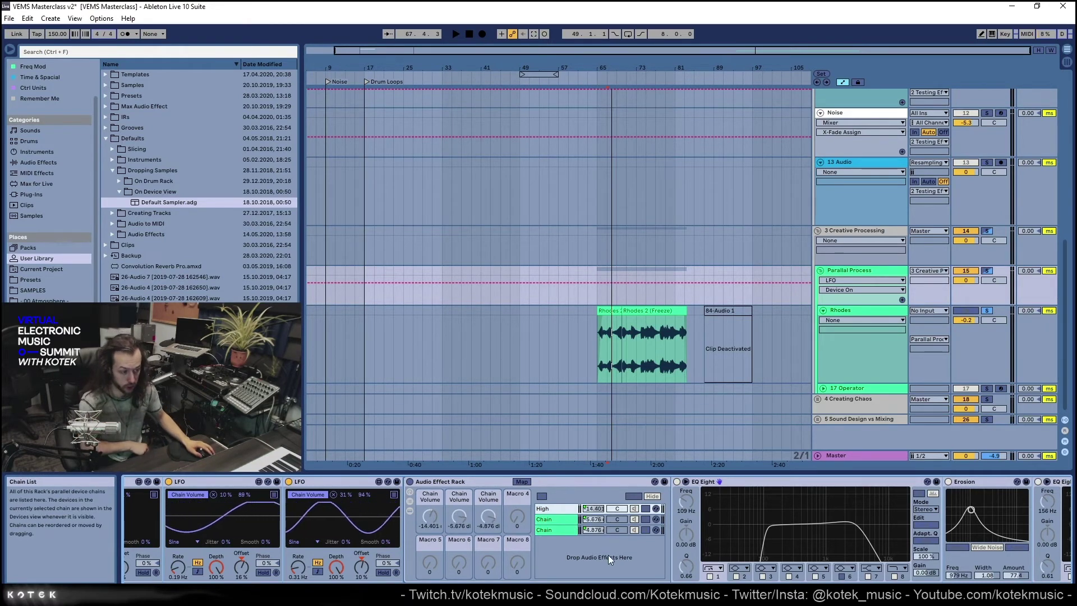
click(573, 547)
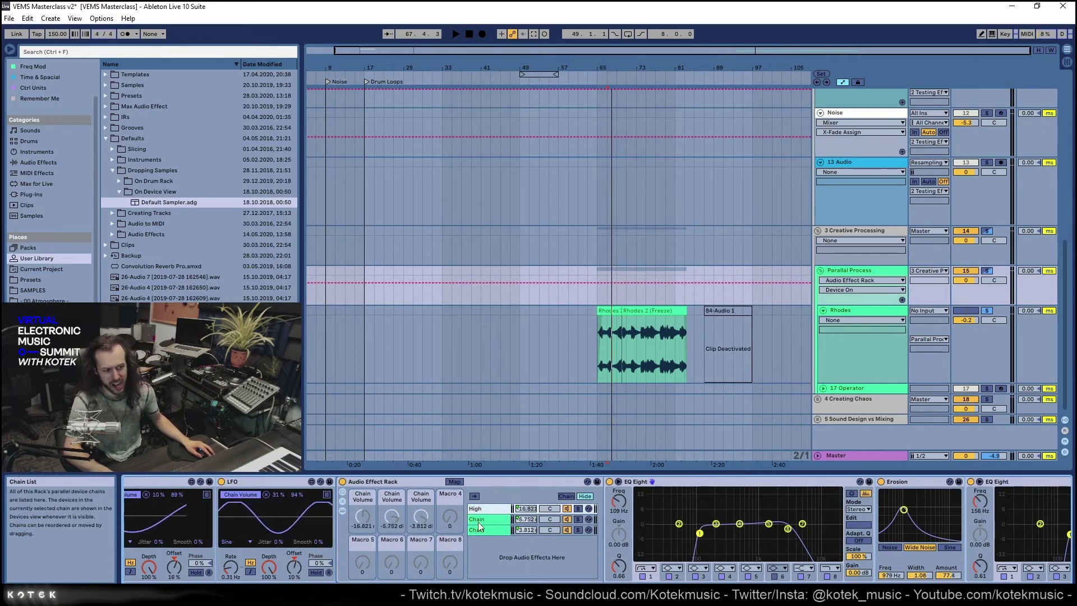
Deactivate the rack's second and third chains and audition the High chain alone
scroll(482, 561, right, 3)
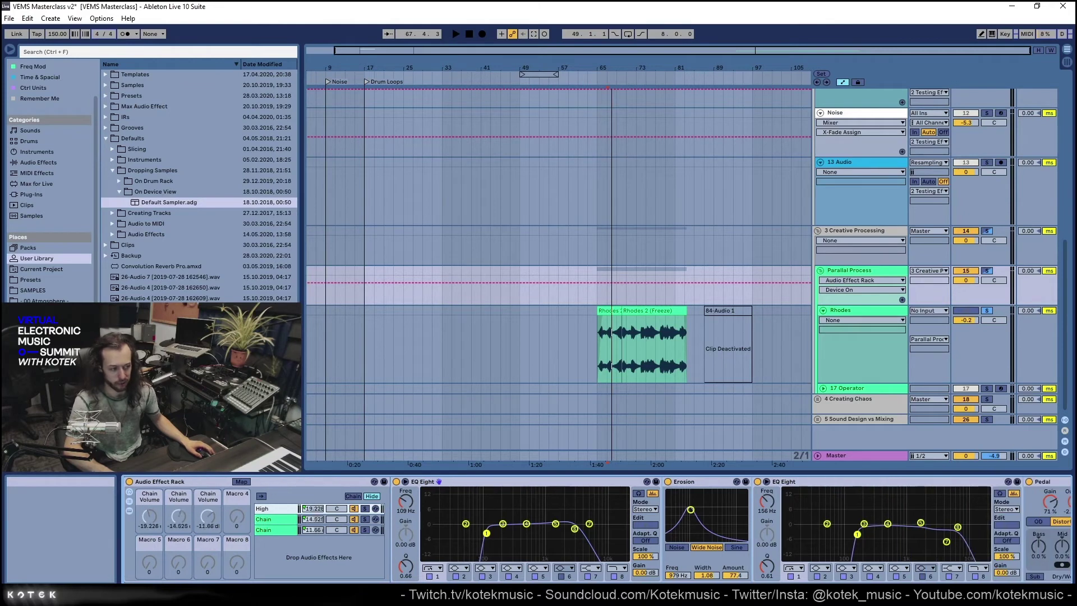
click(420, 519)
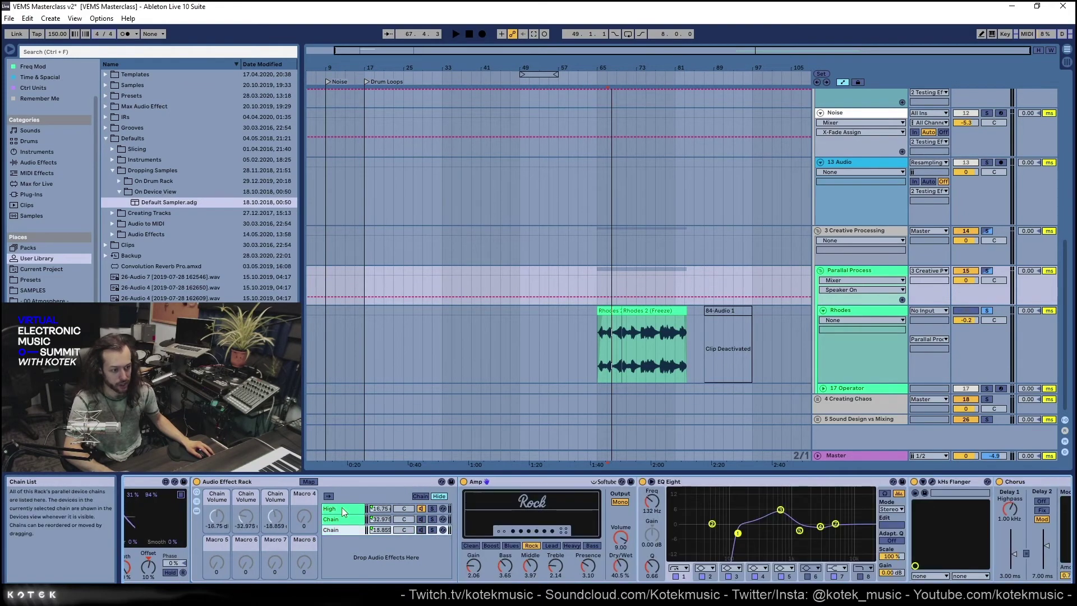
key(space)
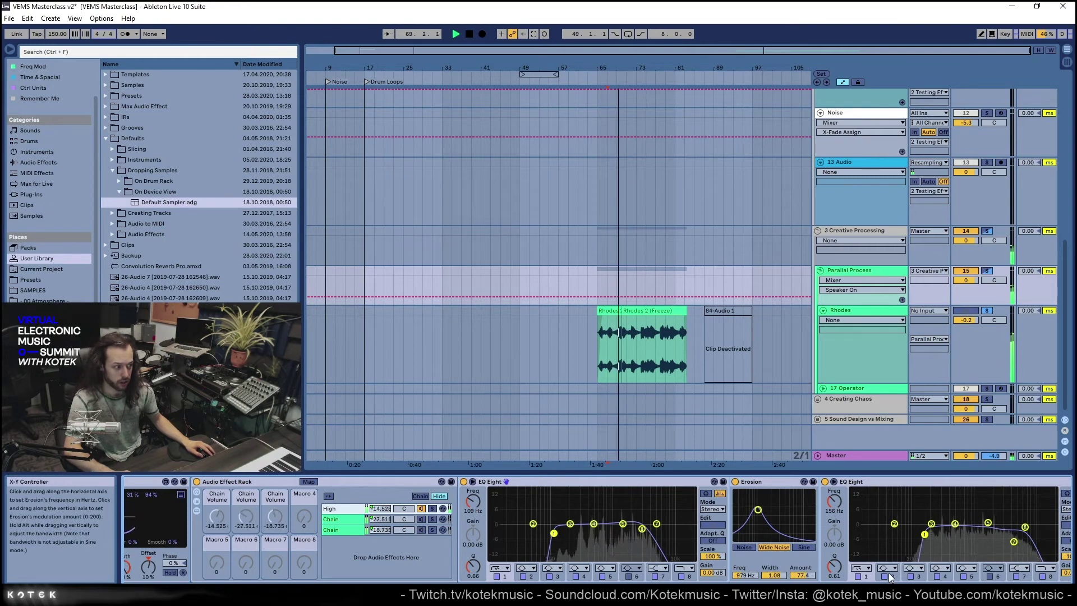
key(space)
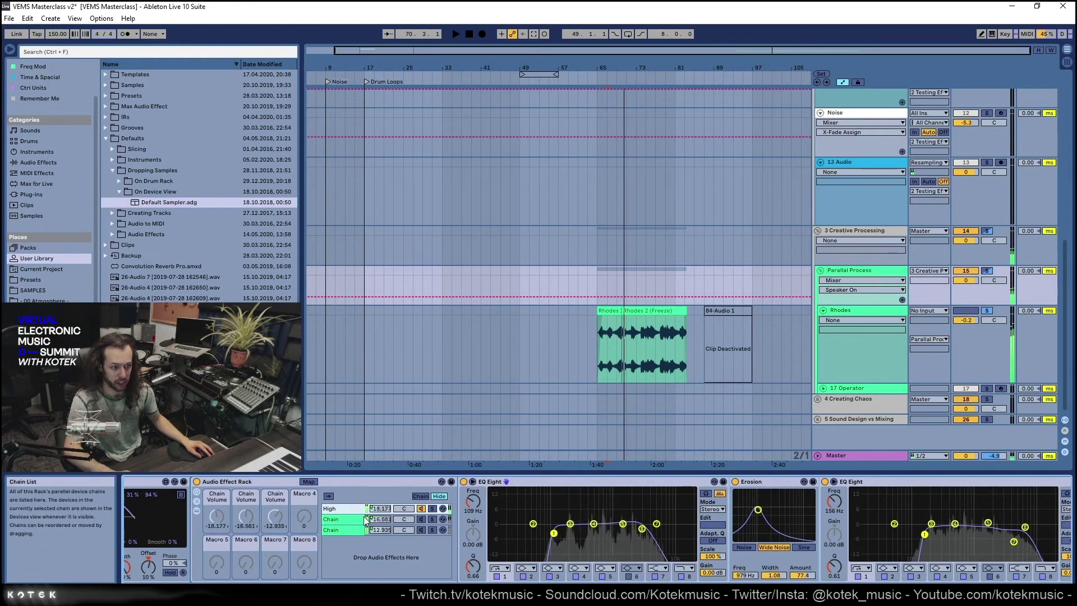
Reactivate the rack's second and third chains while auditioning them, and set the Rhodes track's volume to -2.5 dB
click(412, 521)
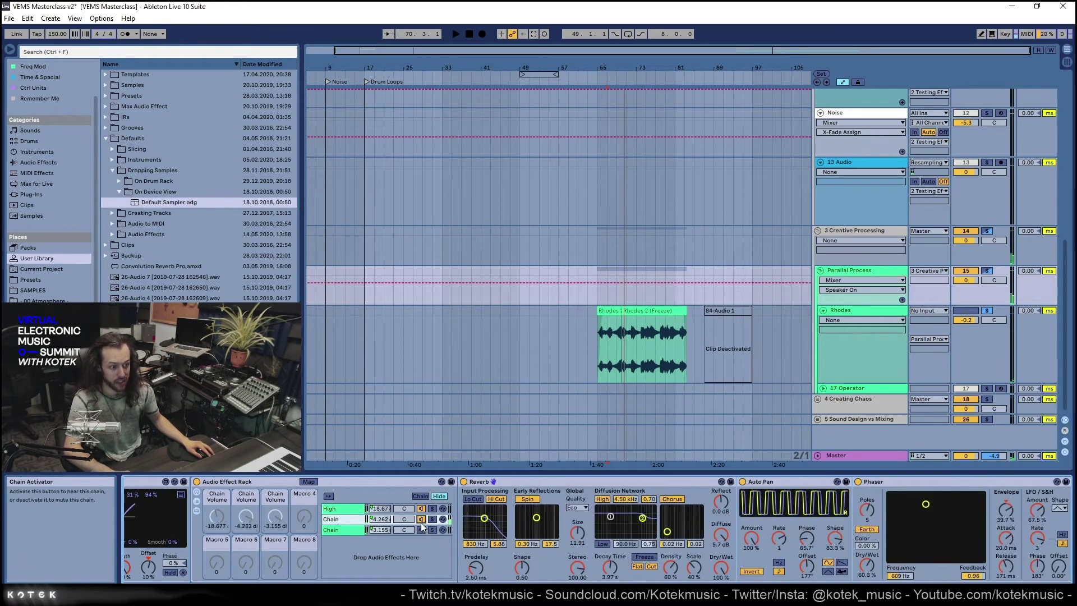
key(space)
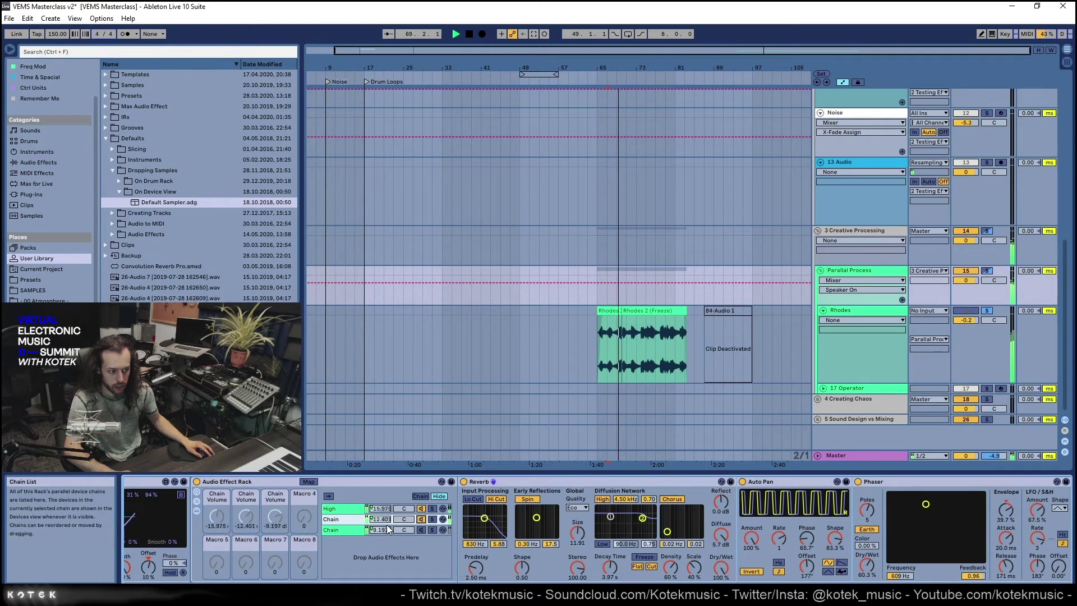
click(421, 529)
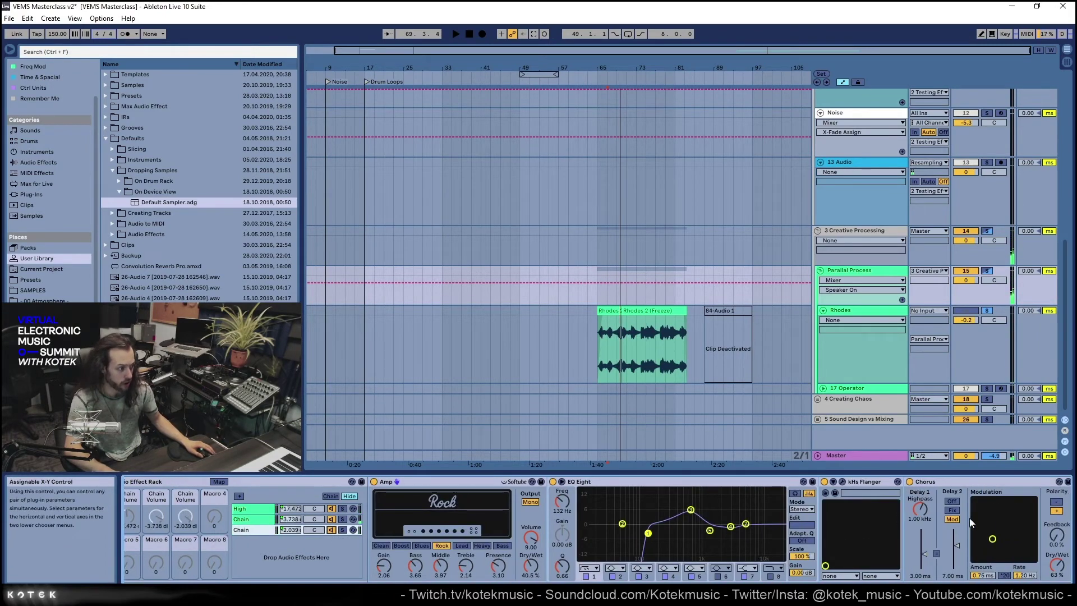
scroll(976, 550, right, 3)
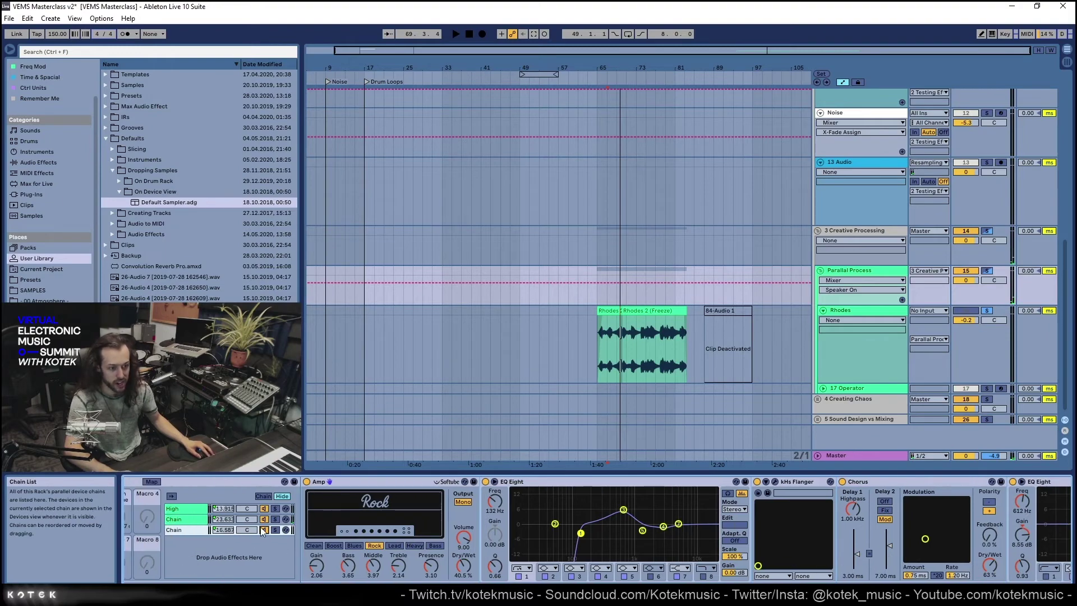
key(space)
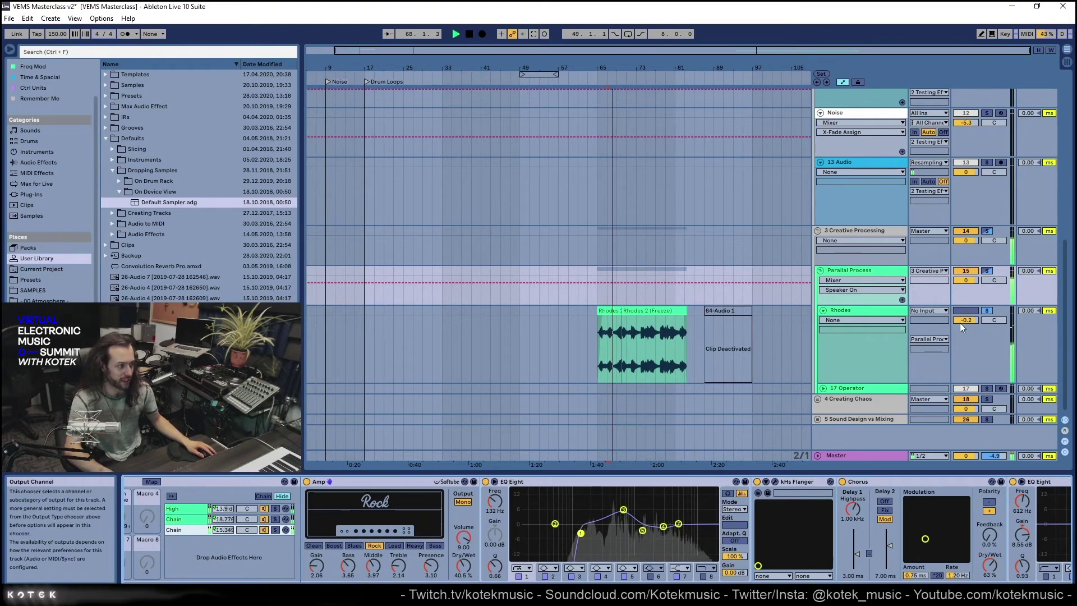
drag(960, 321, 960, 331)
Activate both Auto Pans and the second Glue Compressor after the rack during playback
drag(978, 593, 1016, 594)
click(463, 482)
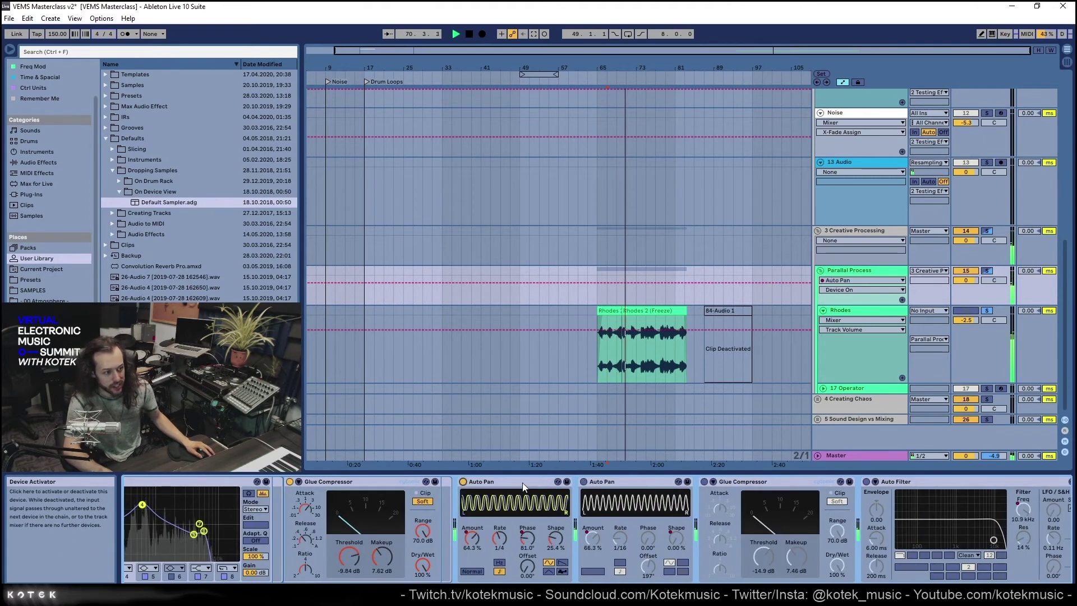
click(583, 482)
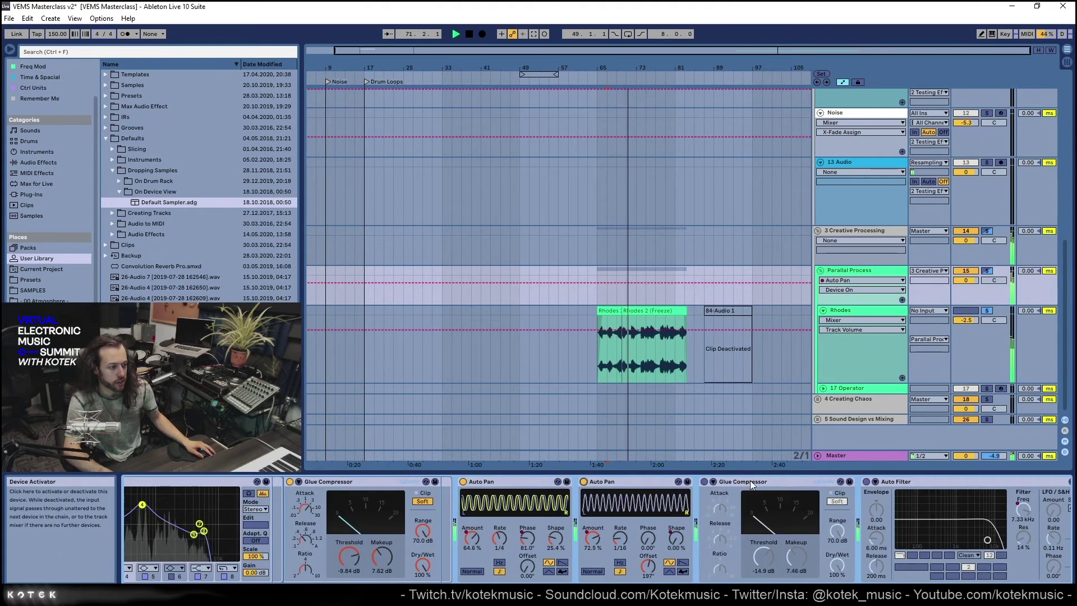
click(704, 482)
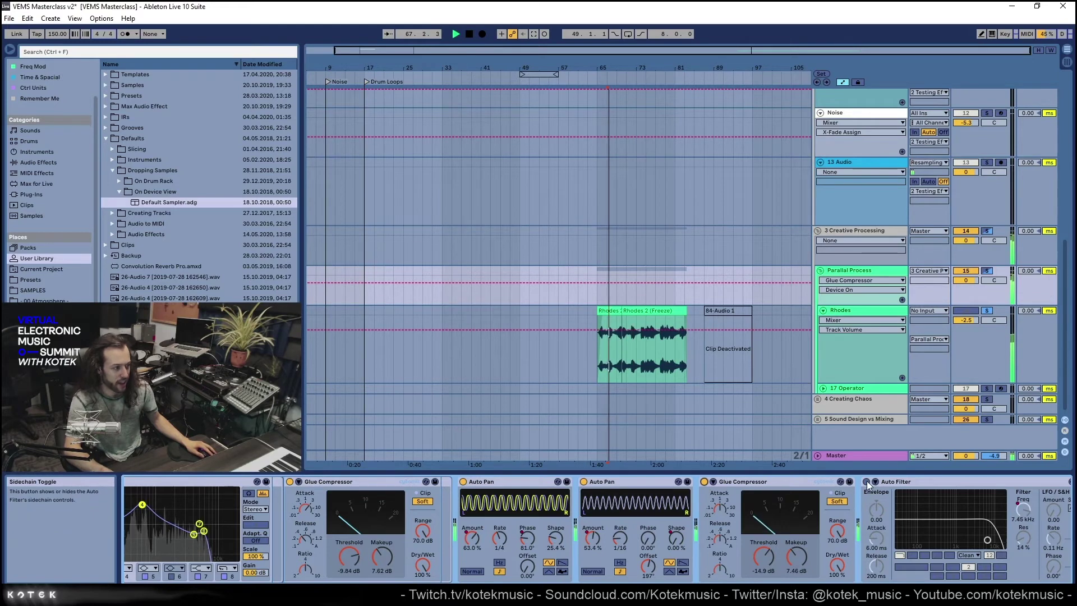
Activate the next Auto Filter, the Volume rack and the OTT towards the end of the Parallel Process chain
click(867, 482)
scroll(834, 508, right, 10)
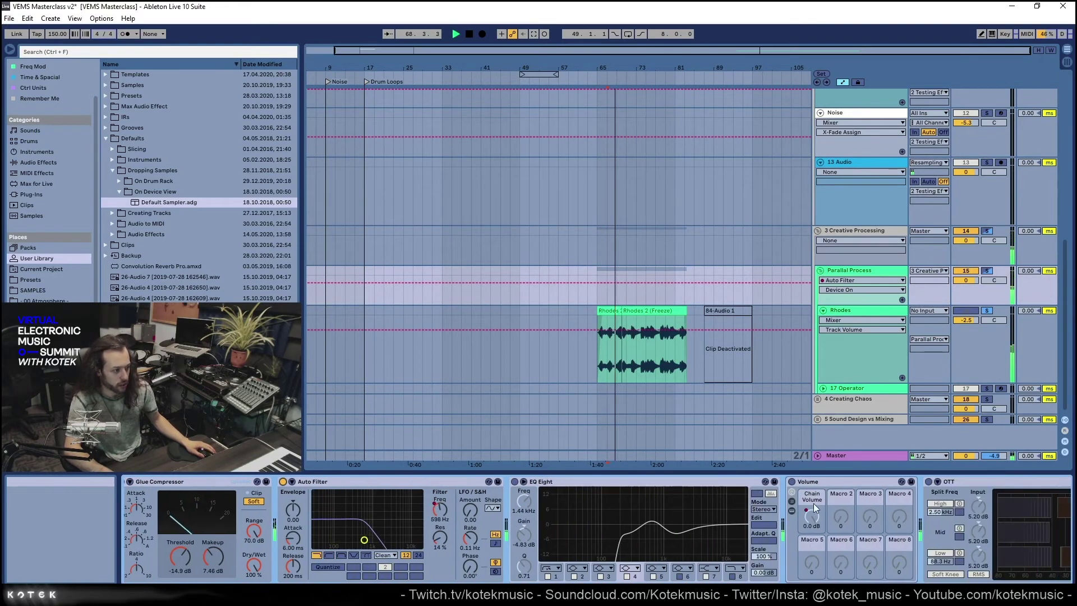
click(928, 481)
scroll(909, 510, right, 5)
scroll(909, 510, right, 3)
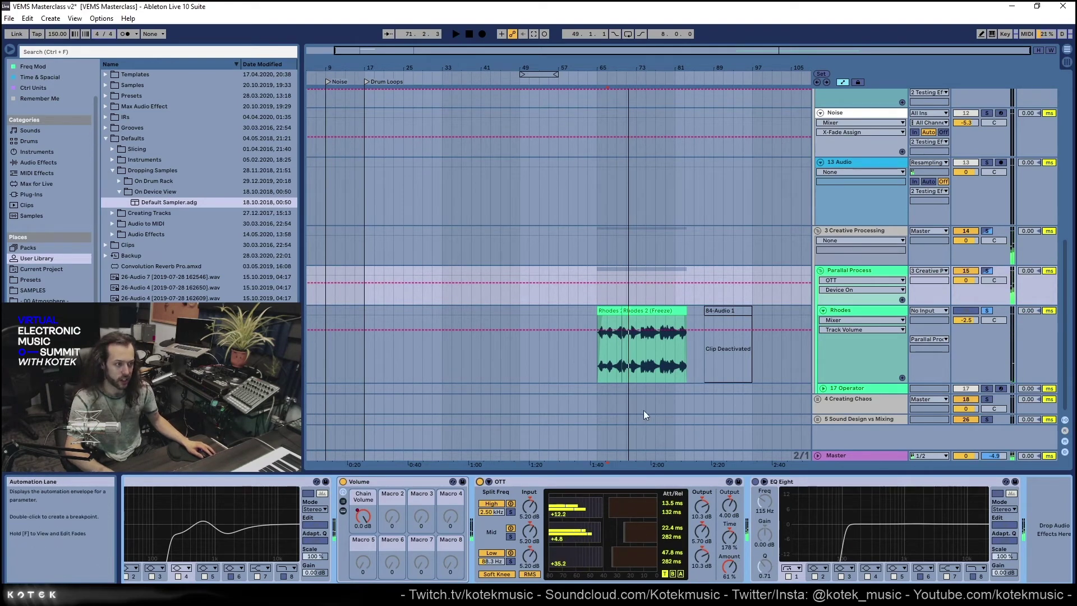
Insert an audio track below the Parallel Process group, arm it and record the resampled output from bar 69
click(633, 368)
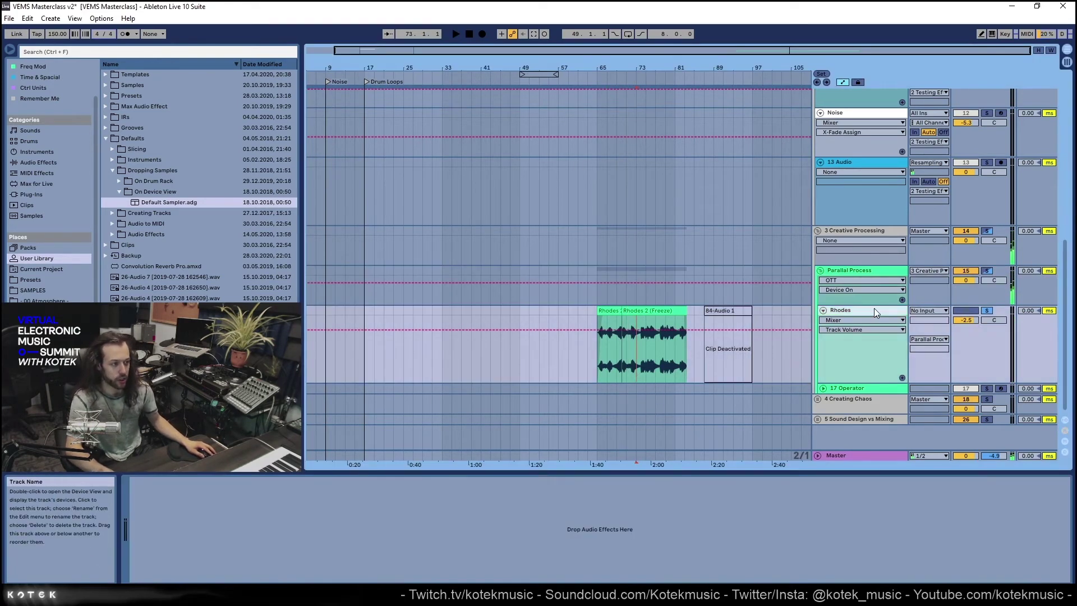
click(860, 268)
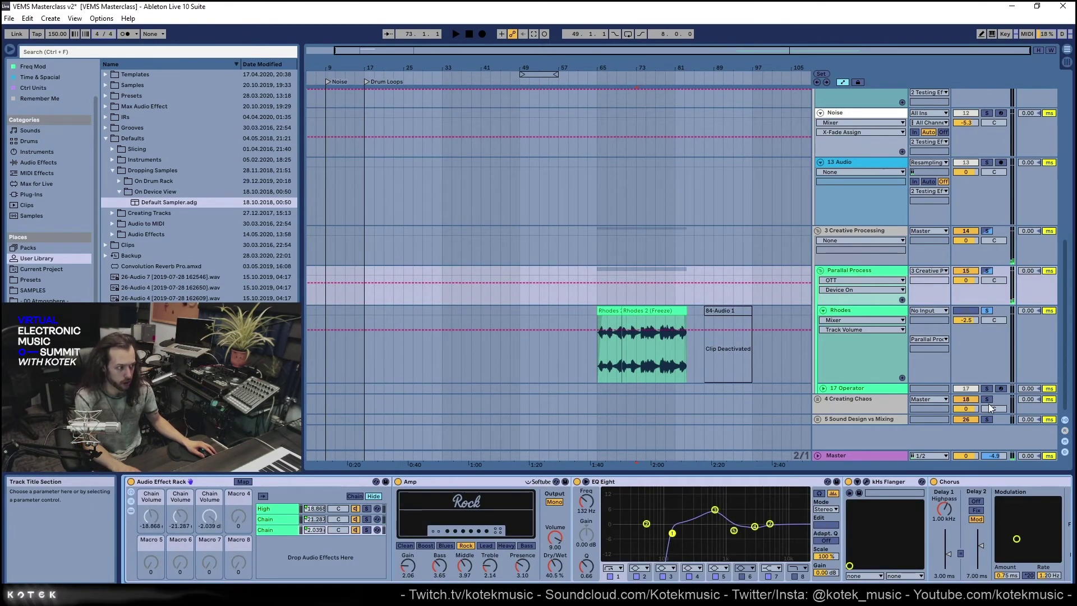
key(ctrl+t)
click(620, 391)
key(F9)
key(space)
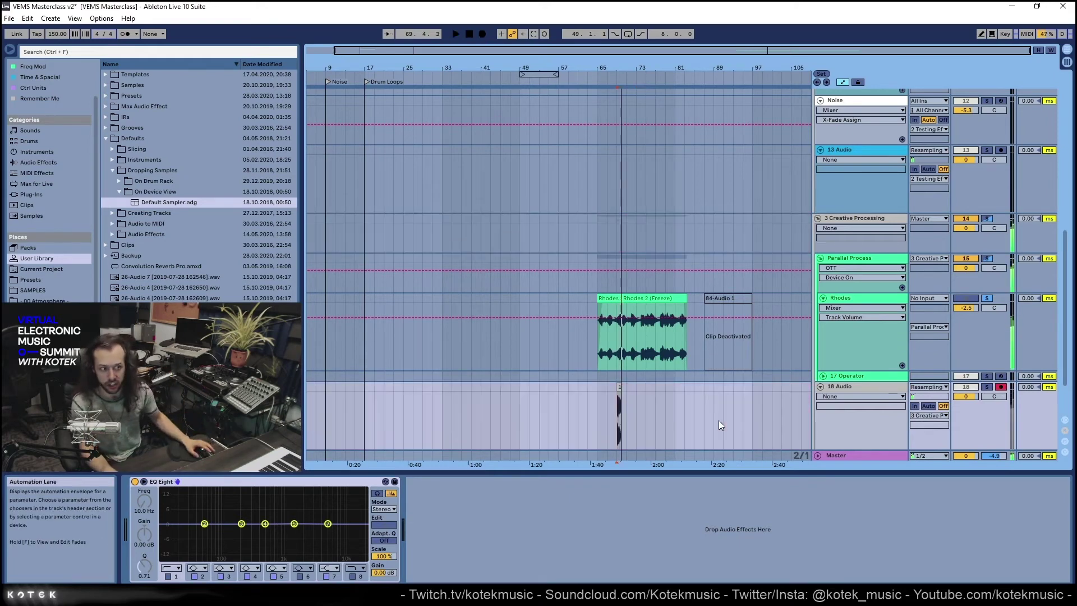
Return to the Parallel Process group's devices and activate the final EQ Eight after the OTT
click(613, 283)
click(832, 268)
click(663, 246)
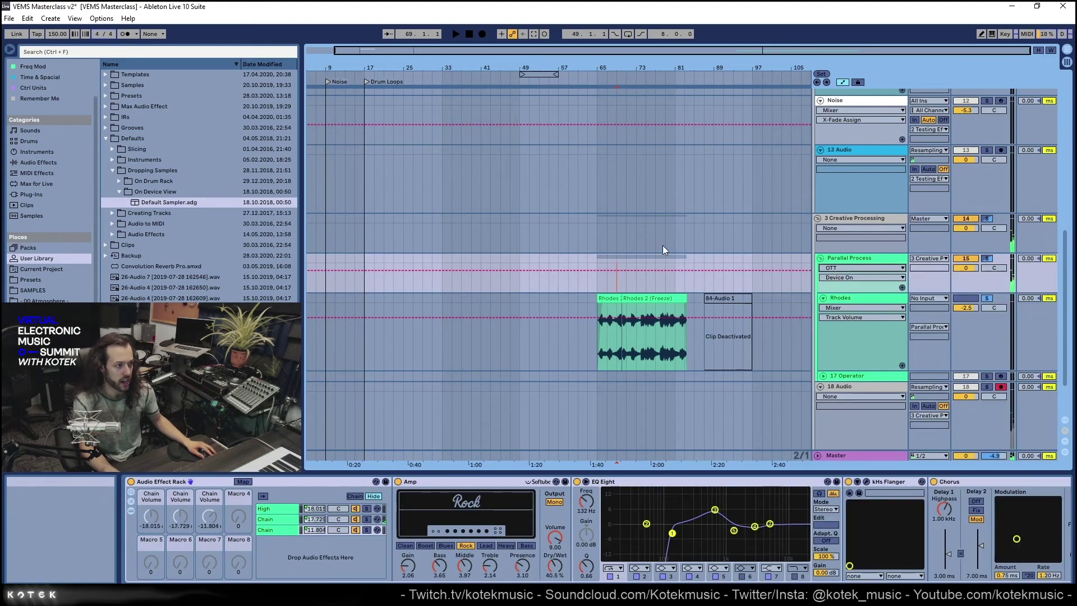
click(902, 261)
drag(1009, 593, 1055, 593)
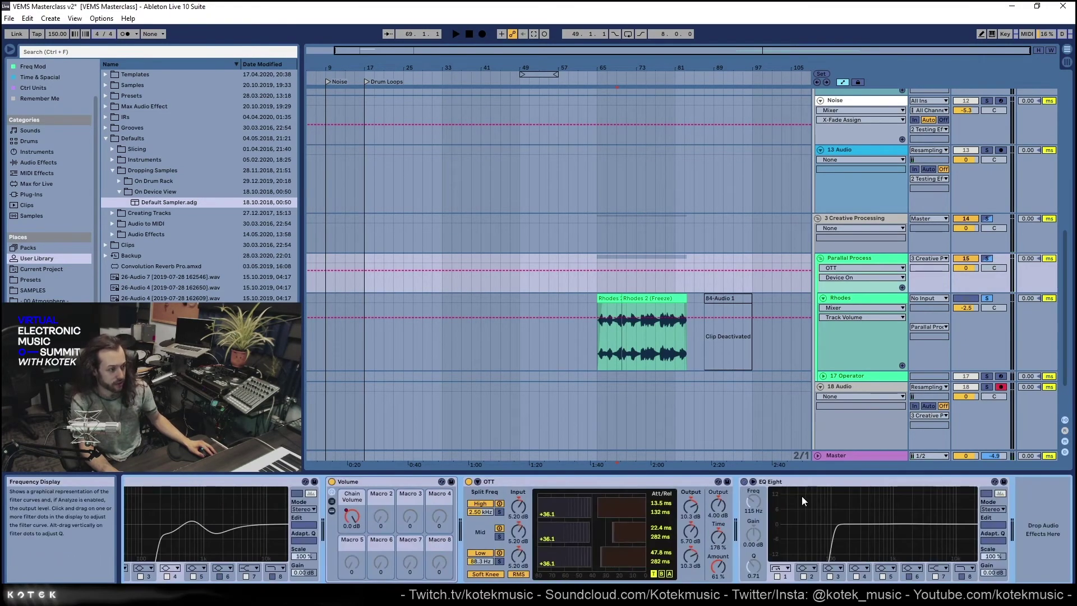
click(744, 481)
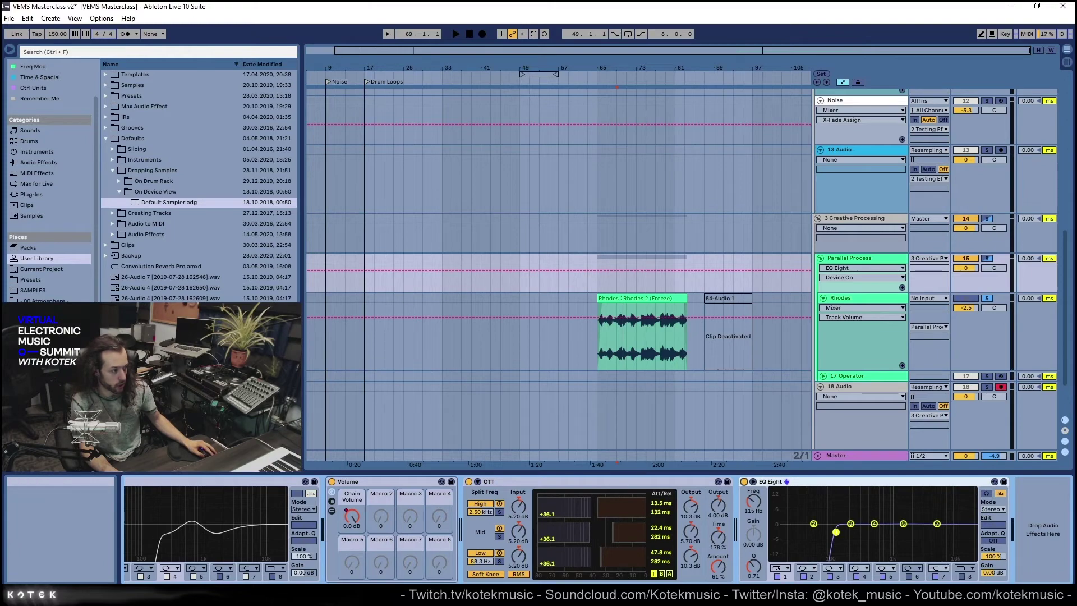
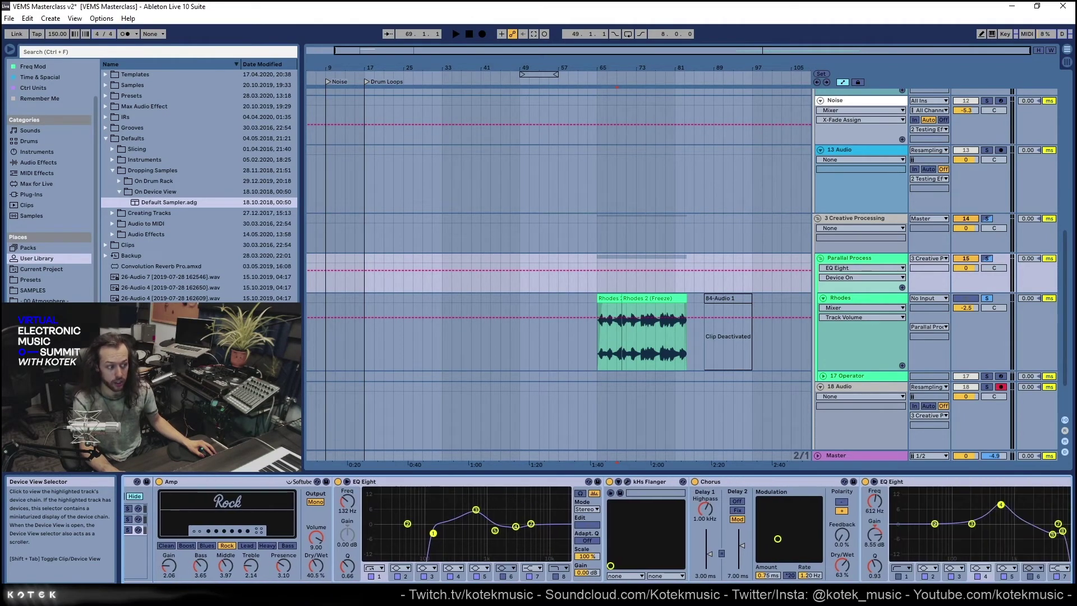
scroll(128, 527, down, 3)
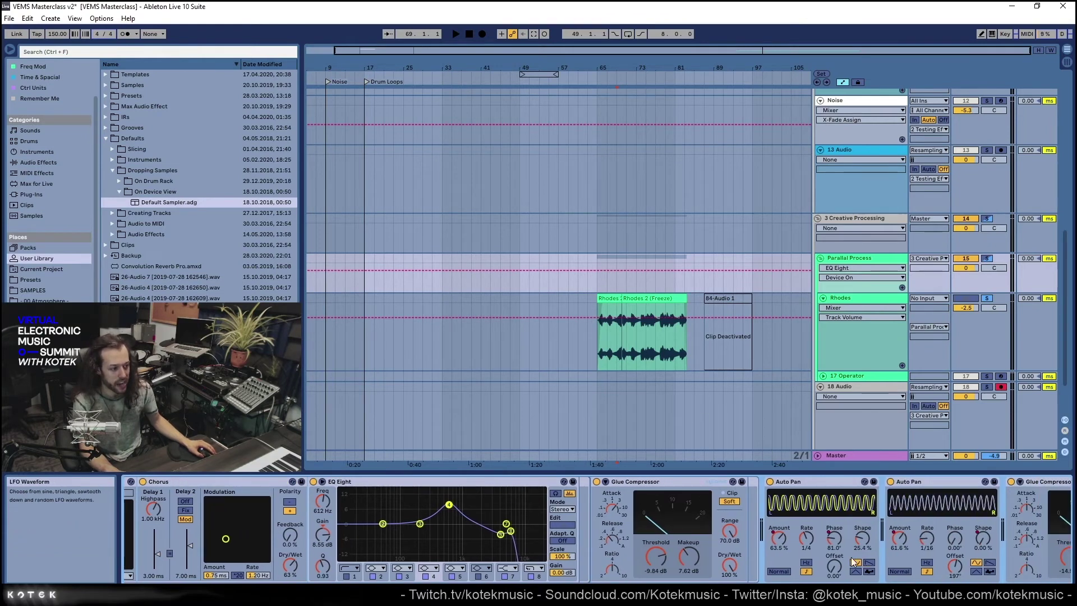
Deactivate the Rhodes clips, then unfold the 17 Operator track and arm it for playing live
click(715, 355)
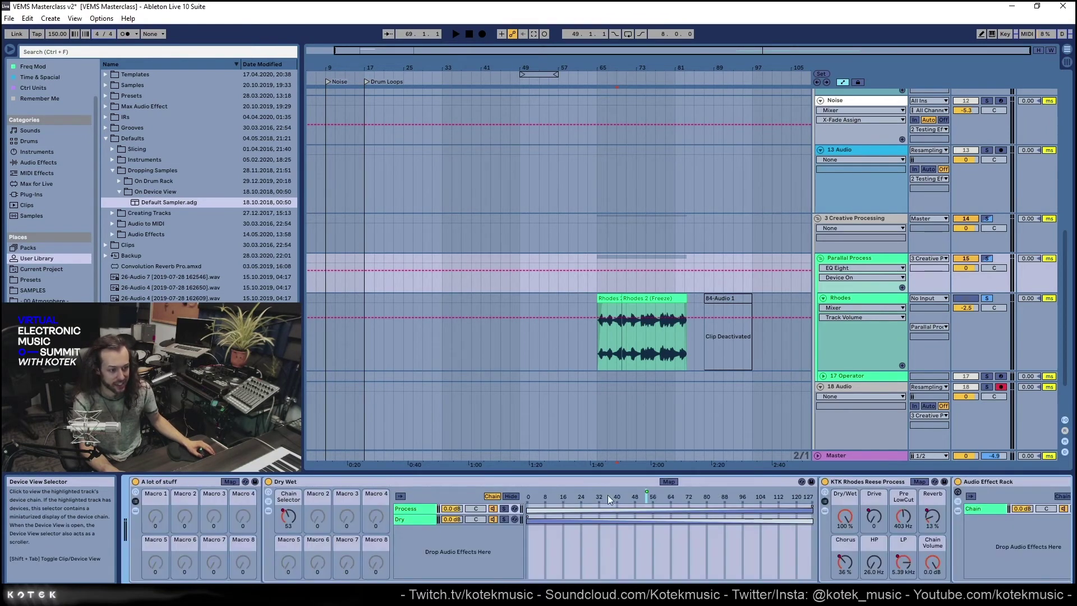
click(613, 298)
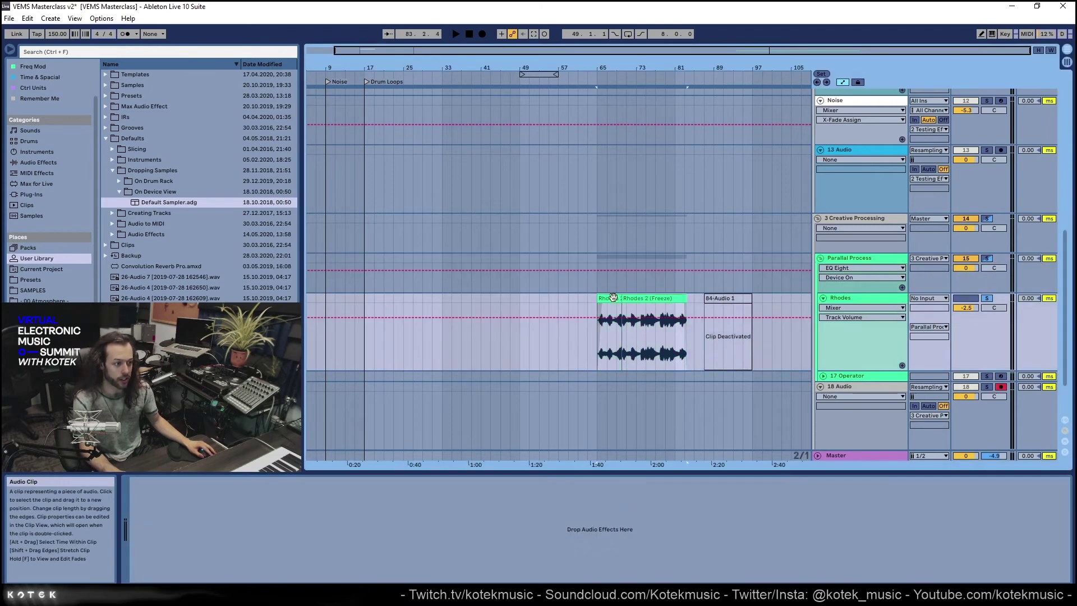
key(0)
click(823, 375)
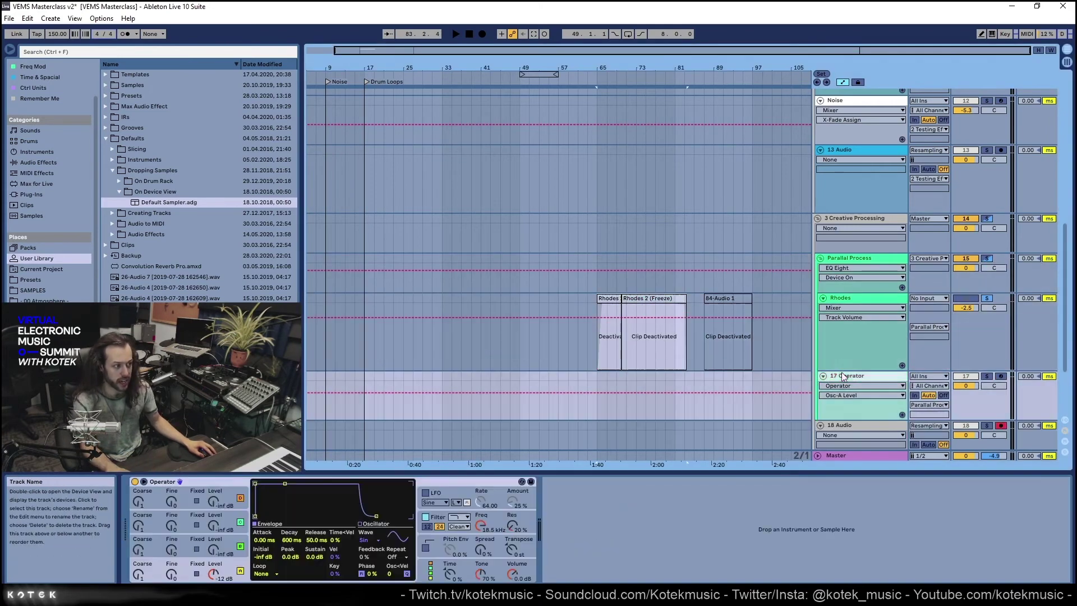
click(1000, 376)
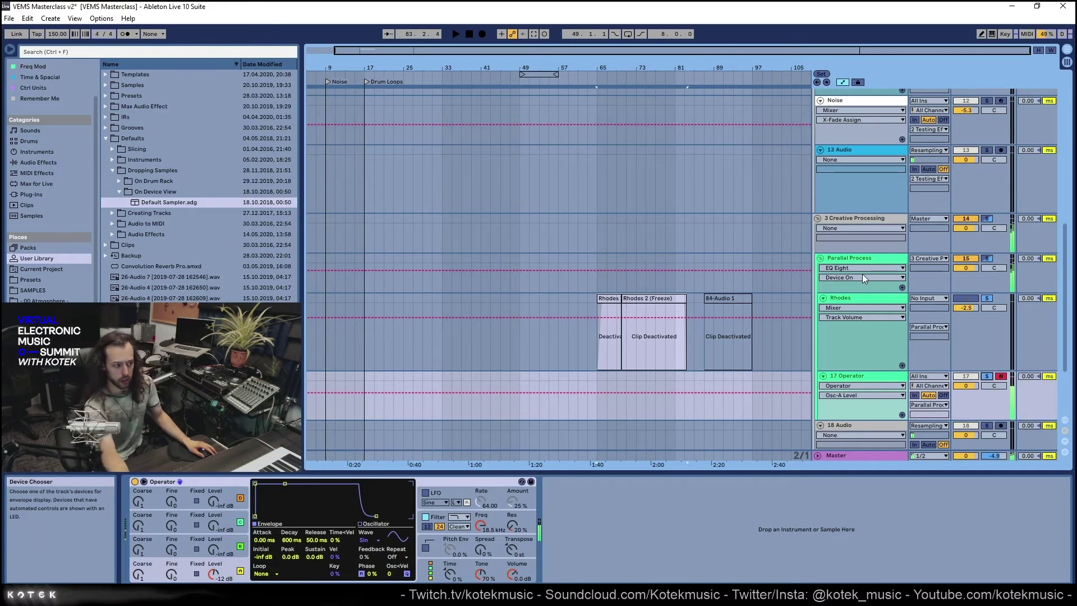
Check the two lower chains of the Parallel Process group's Audio Effect Rack and turn off the final EQ Eight after the OTT
click(888, 256)
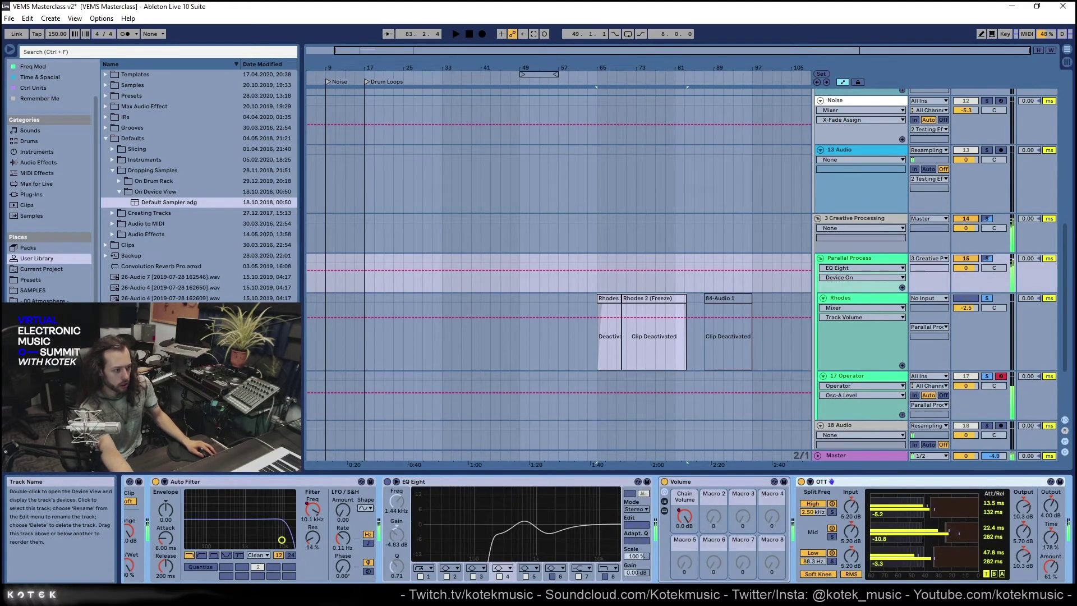
drag(1021, 596, 971, 595)
click(495, 520)
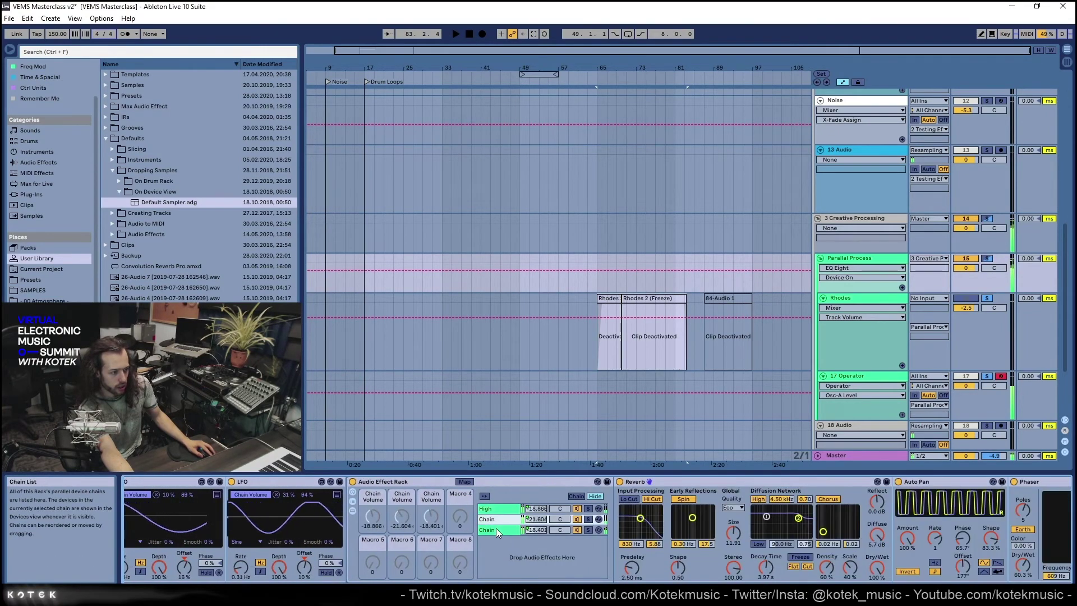
click(496, 531)
drag(973, 595, 1036, 596)
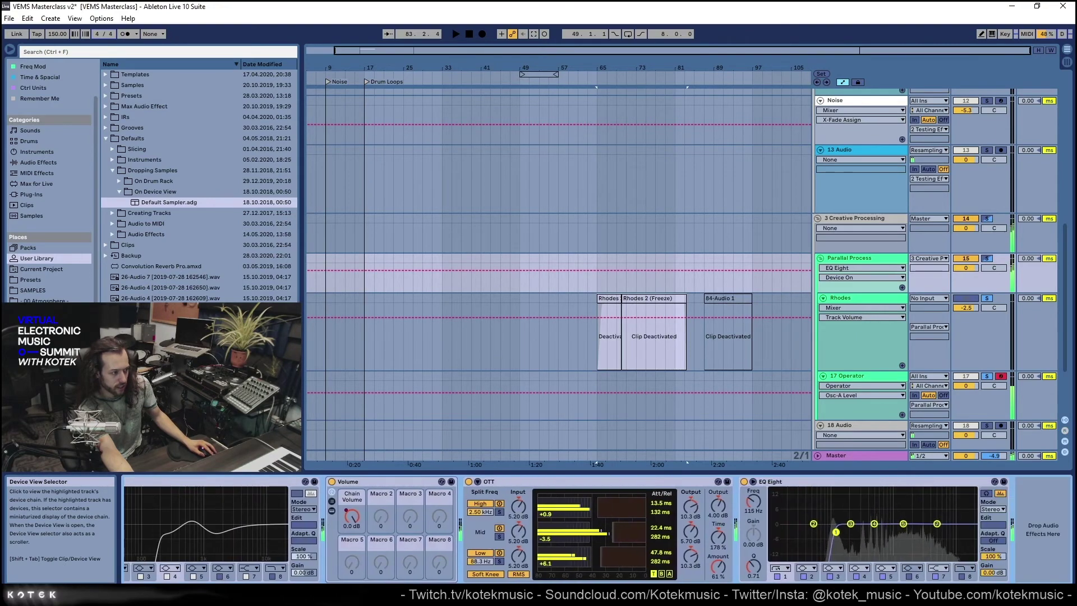
click(744, 481)
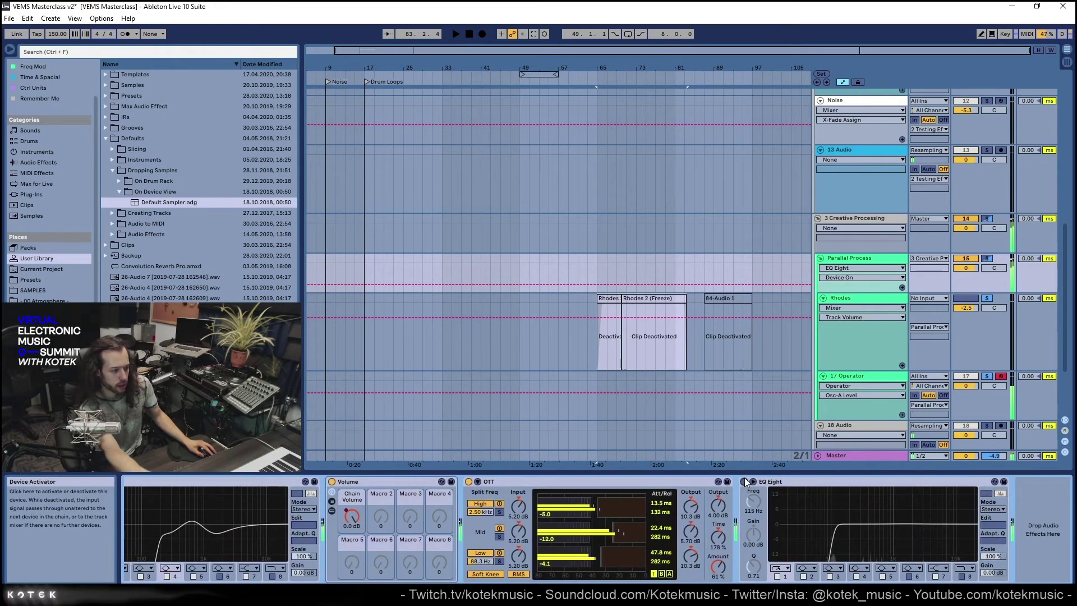
Raise the Dry Wet rack's Chain Selector and the HP and Chorus macros of the KTK Rhodes Reese Process rack
drag(1036, 596, 939, 595)
mouse_move(288, 516)
mouse_down()
mouse_move(288, 545)
mouse_move(288, 498)
mouse_up()
drag(874, 562, 873, 545)
drag(848, 569, 848, 555)
Lower the low cut on the EQ Eight after the Amp and place its second band at about 85.8 Hz and 0.37 dB
scroll(847, 562, right, 10)
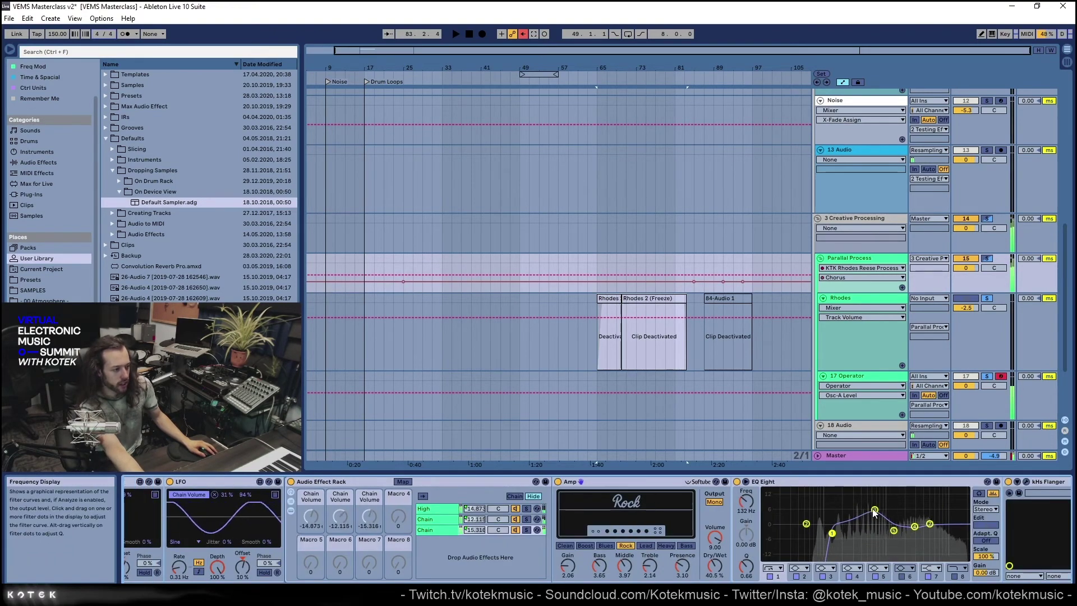
drag(831, 533, 815, 502)
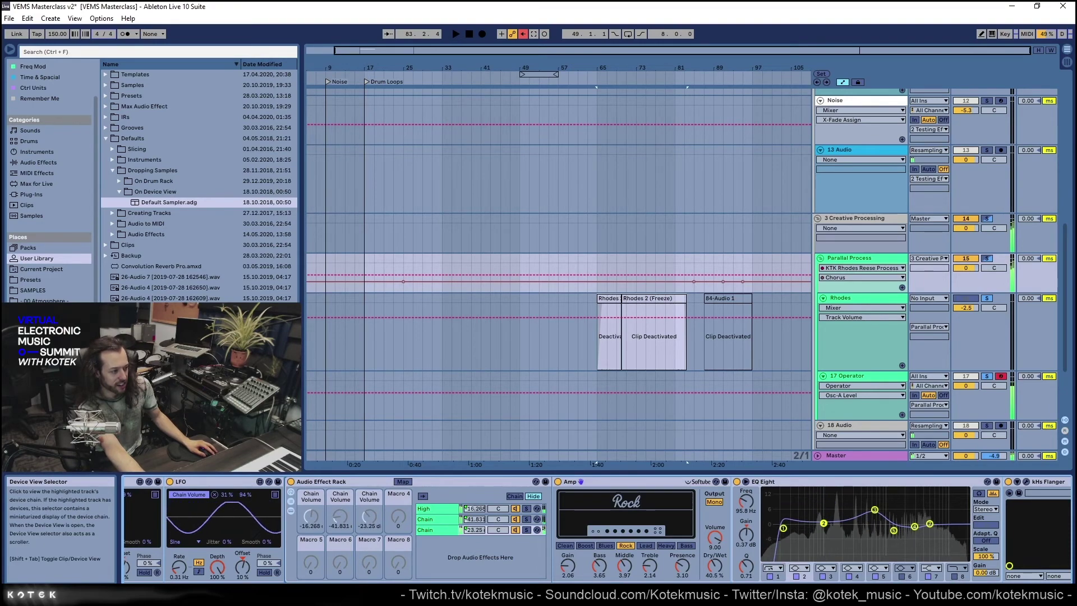
scroll(597, 530, left, 10)
scroll(725, 523, left, 2)
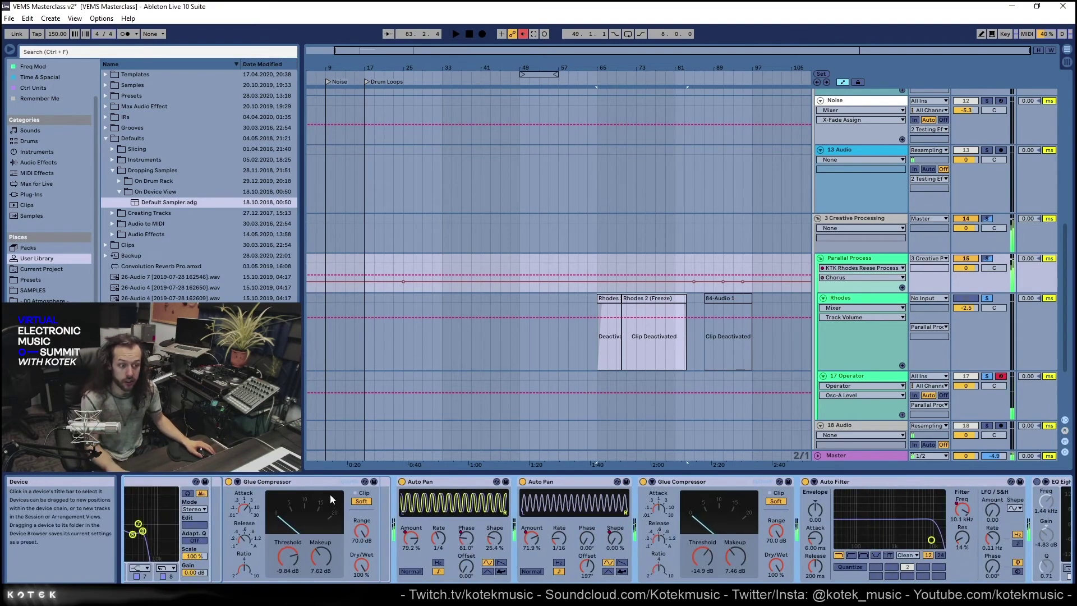
Change Operator's oscillator A wave to Saw D and return to the Parallel Process group's devices
click(912, 373)
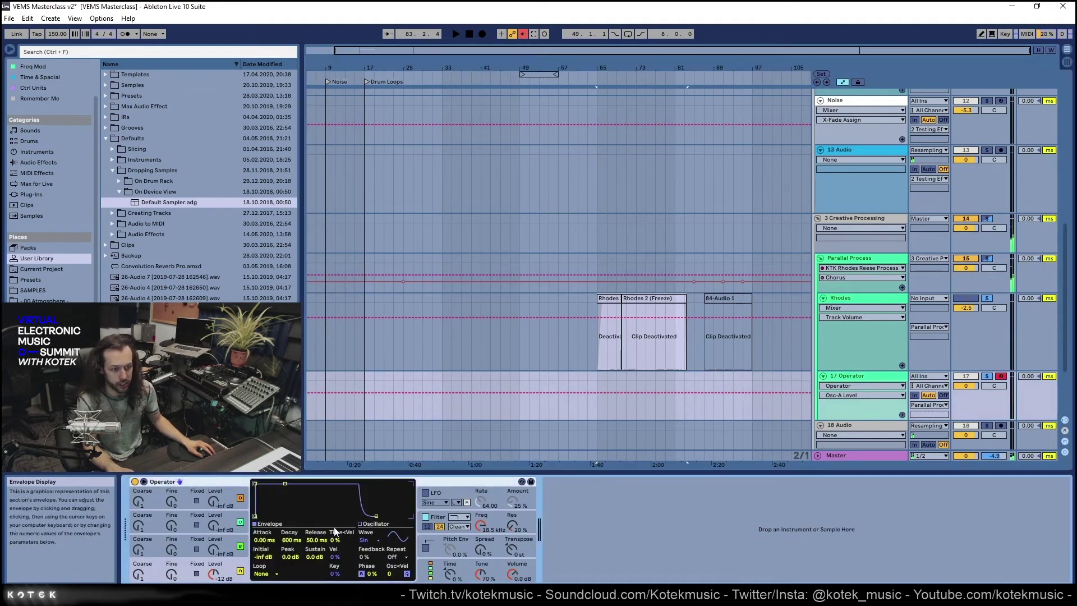
click(366, 539)
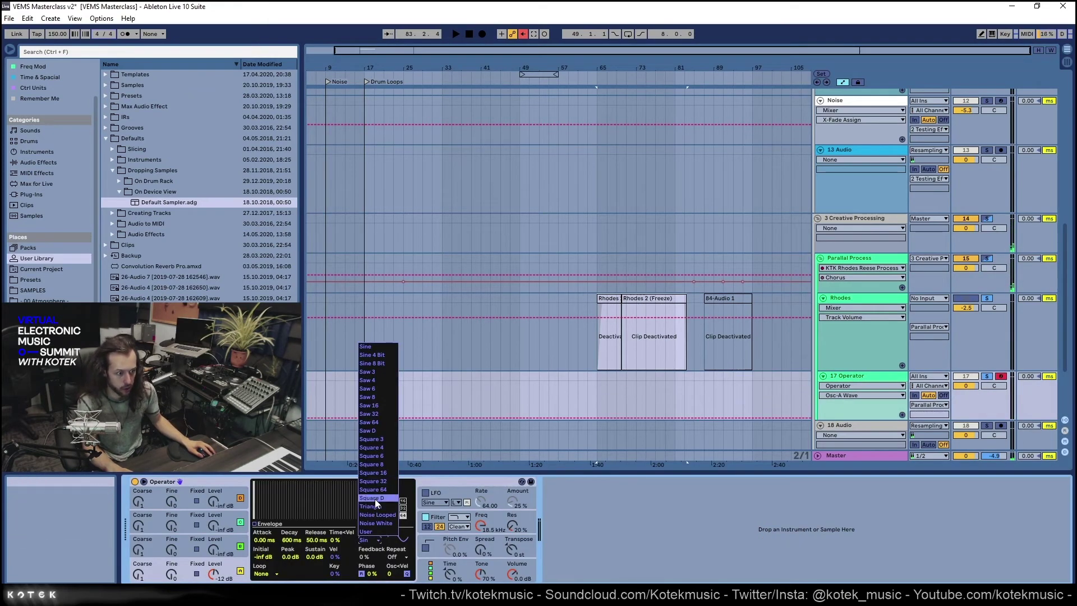
click(379, 430)
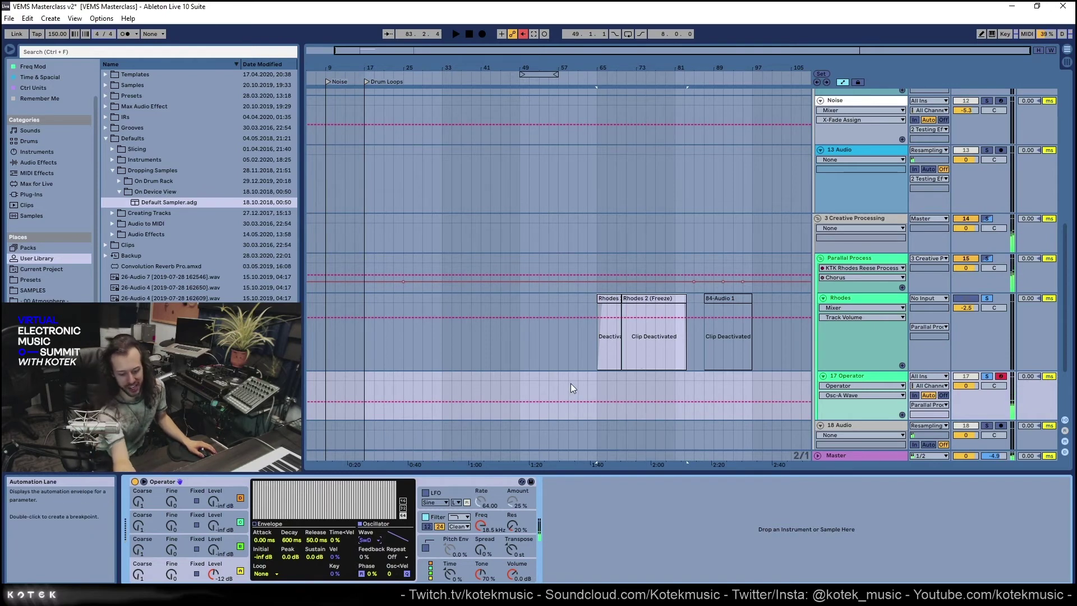
click(868, 295)
click(852, 258)
Record the processed Operator performance onto the 18 Audio track from bar 65 and move the recorded clip to bar 49
scroll(719, 406, down, 3)
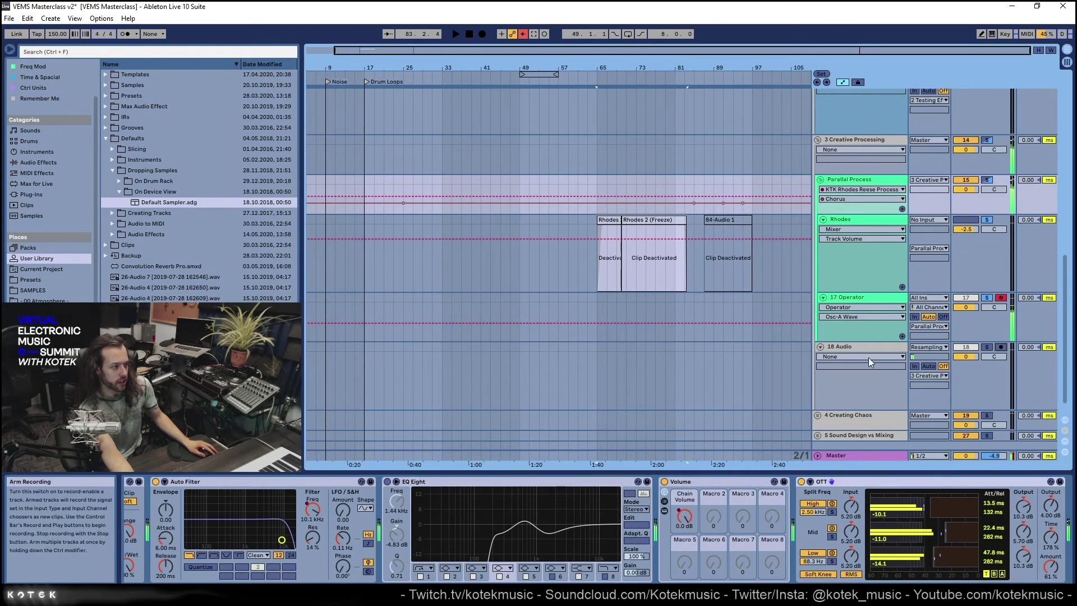
click(844, 356)
key(F9)
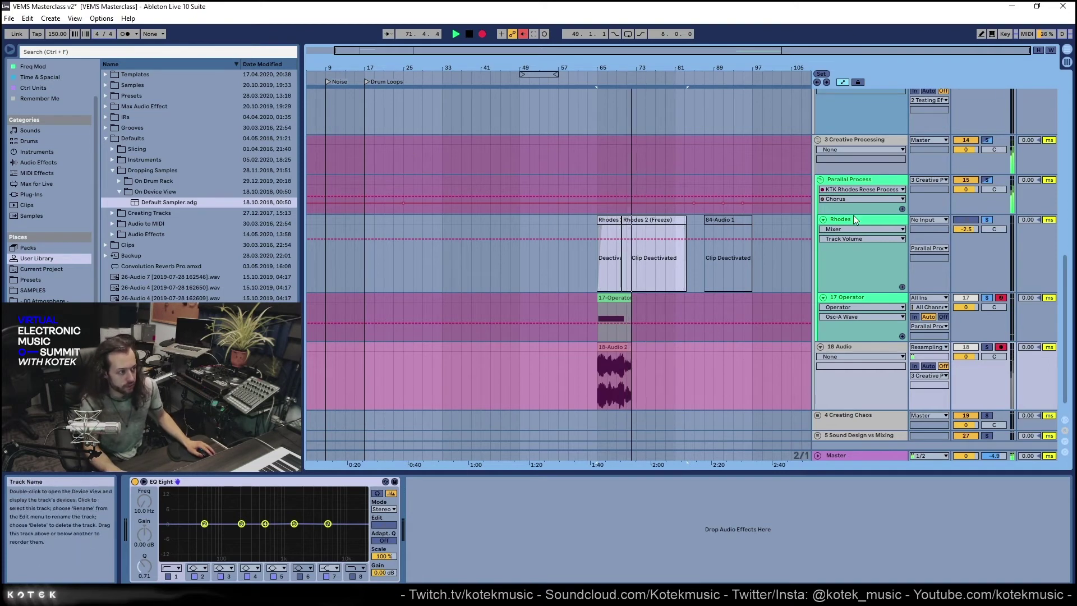
click(849, 181)
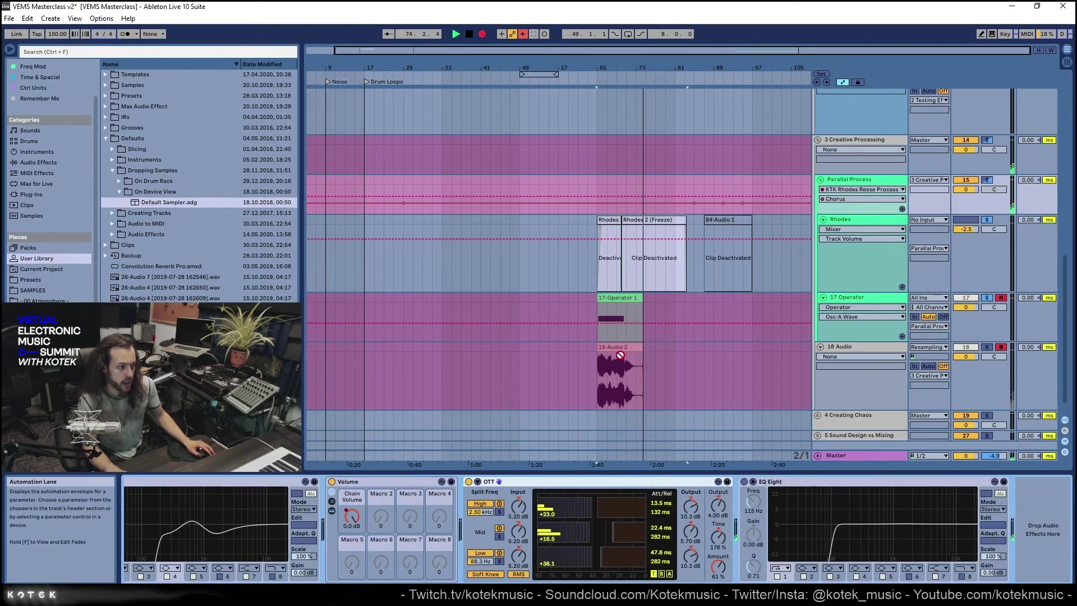
key(space)
drag(615, 369, 544, 351)
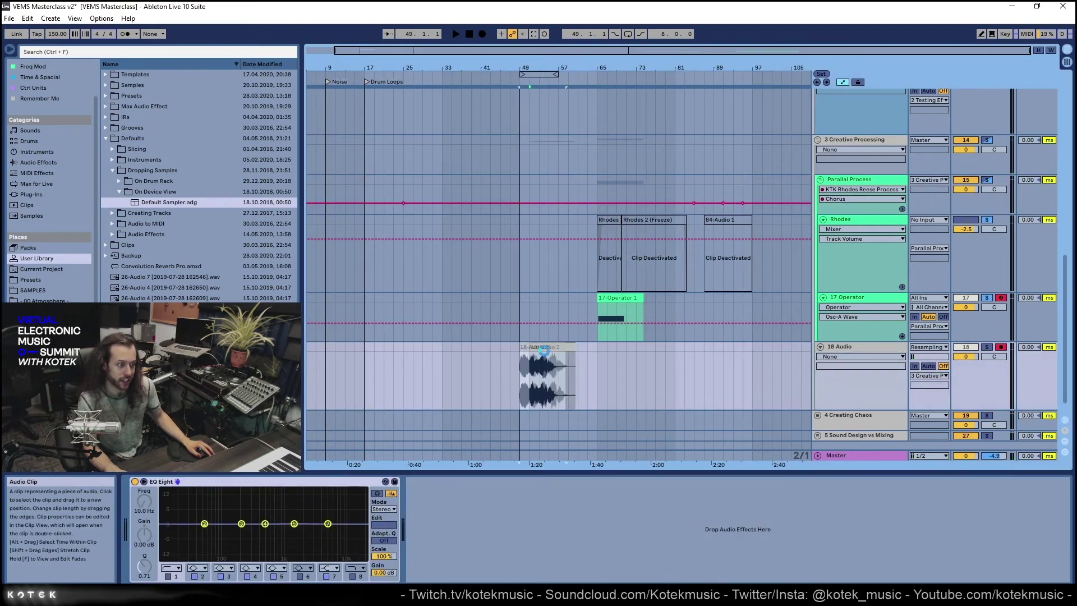
Reactivate the final EQ Eight in the Parallel Process group and set its low cut to 95.8 Hz
click(867, 294)
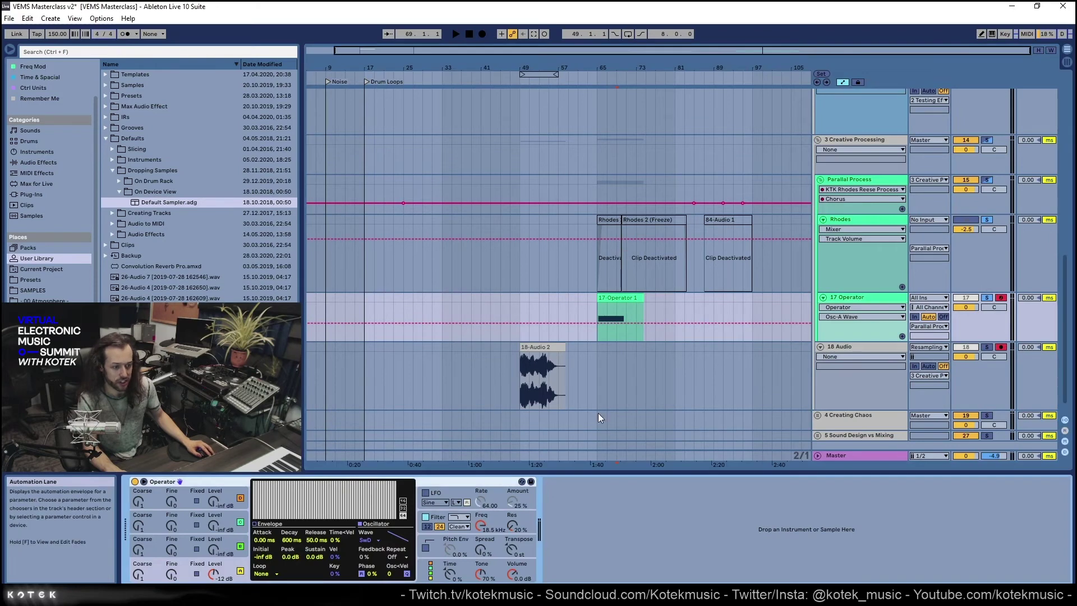
click(859, 227)
click(856, 181)
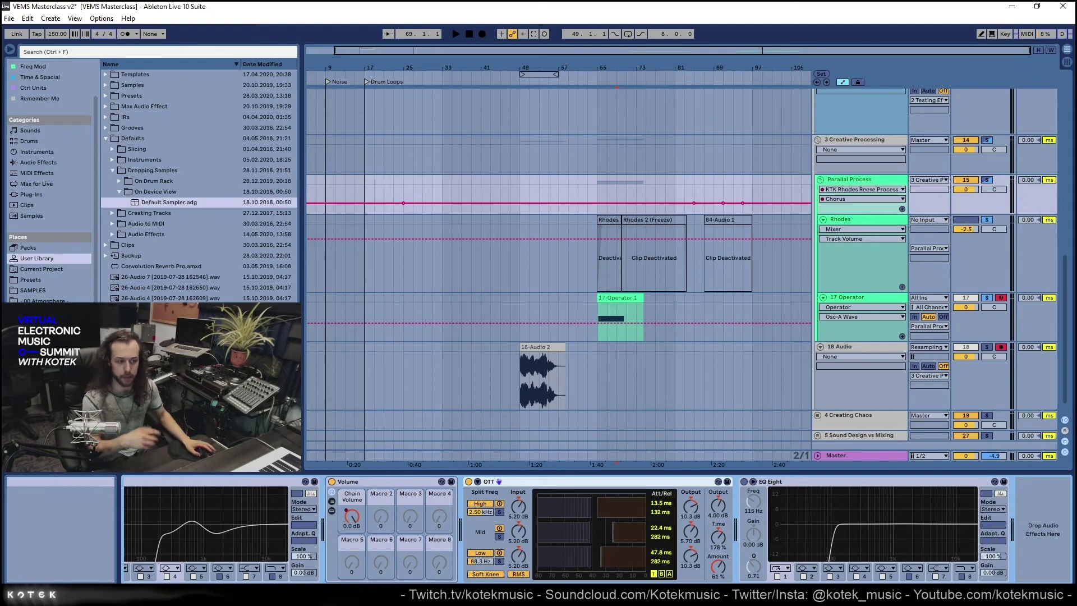
click(615, 343)
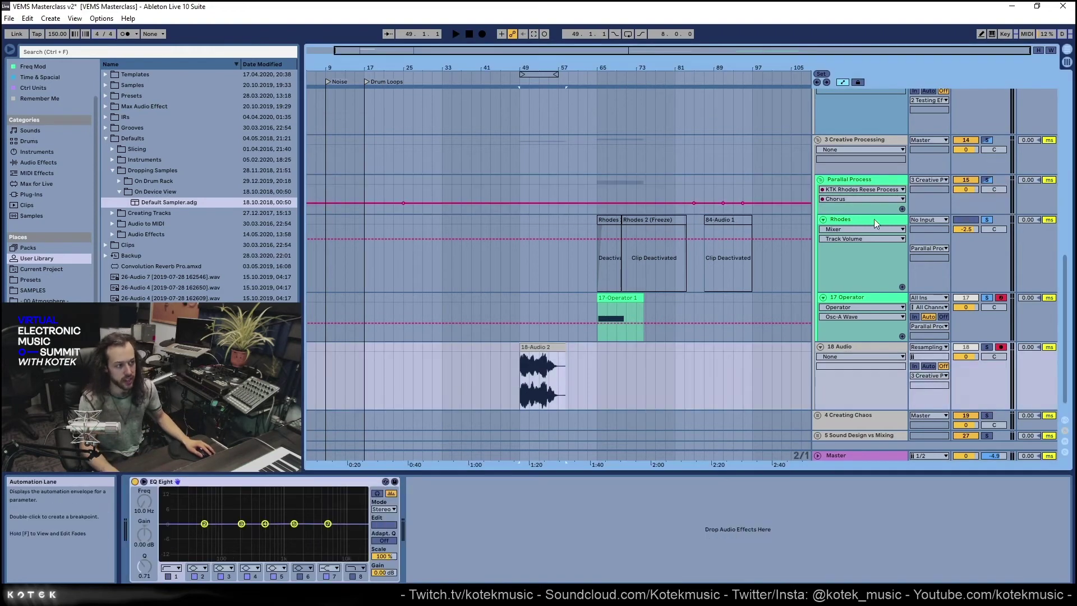
click(870, 192)
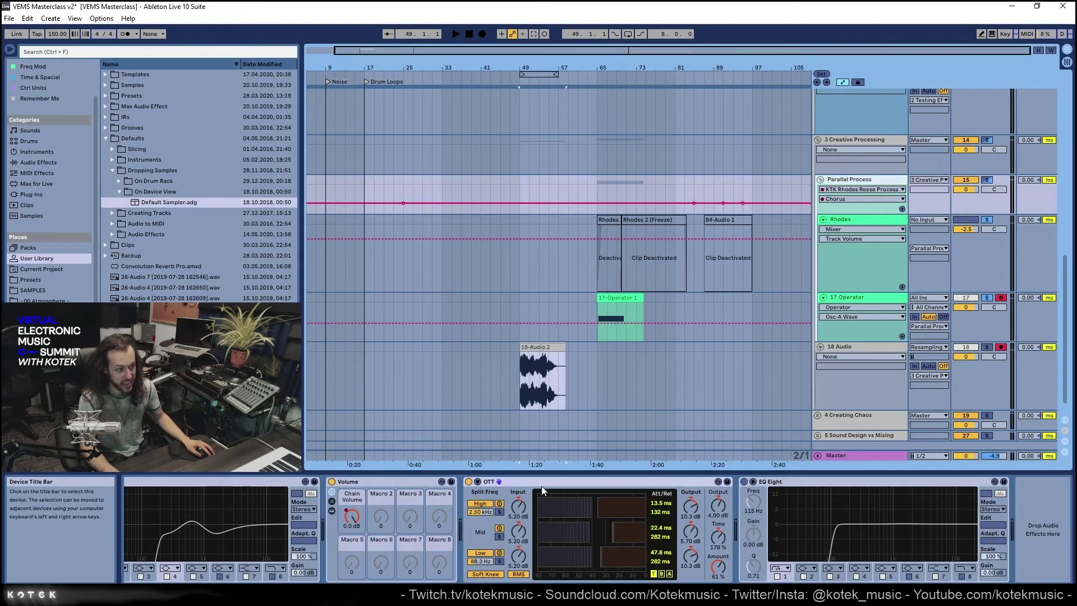
click(819, 481)
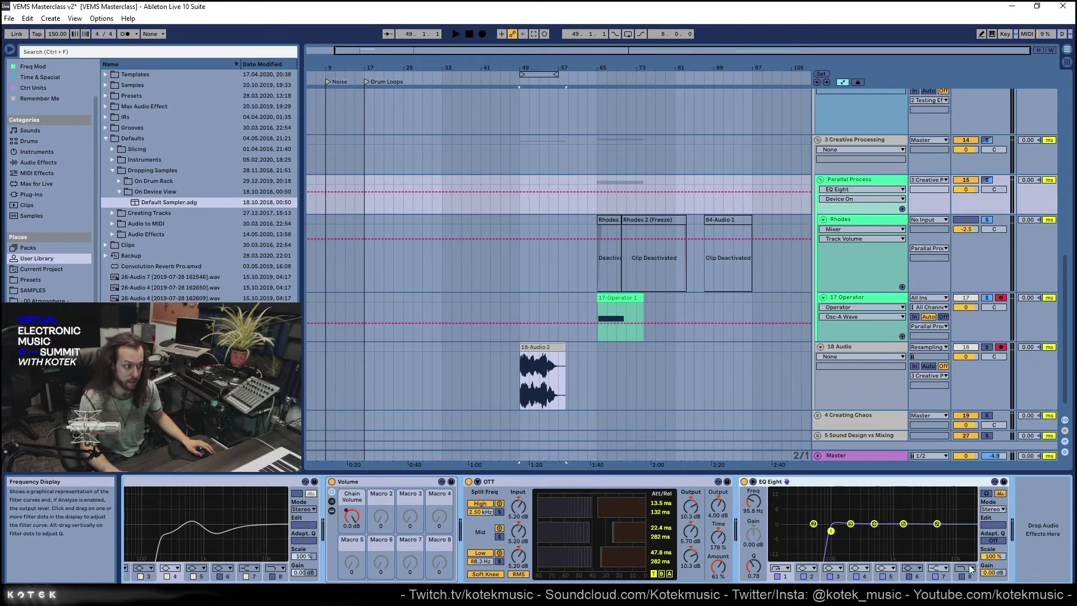
Look back through the Parallel Process device chain and collapse the OTT near its end
mouse_move(1032, 593)
mouse_down()
mouse_move(982, 593)
mouse_move(1037, 593)
mouse_up()
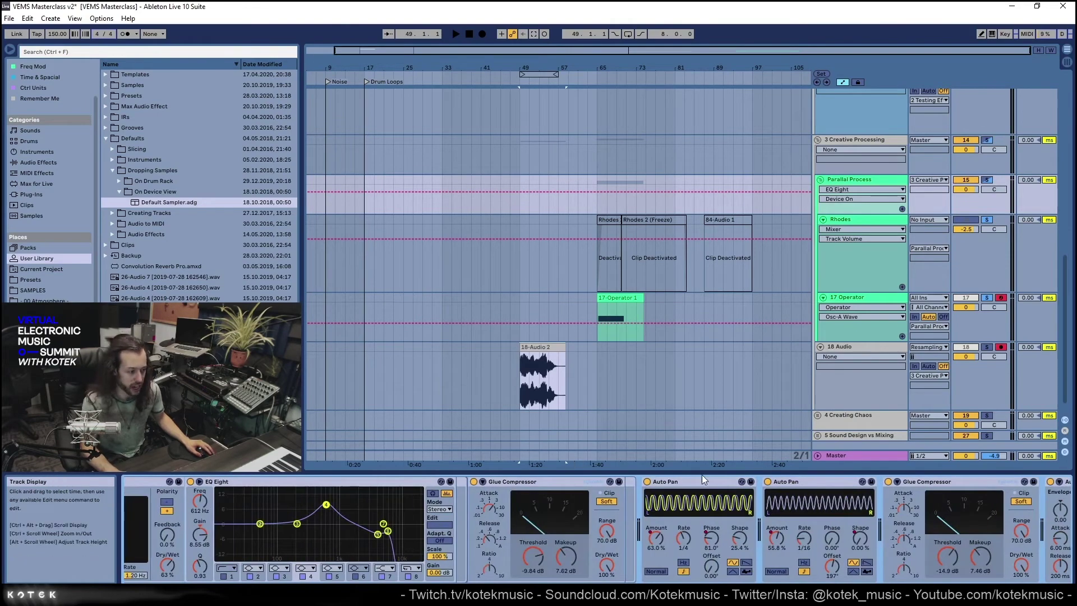
scroll(558, 482, right, 3)
scroll(558, 482, right, 5)
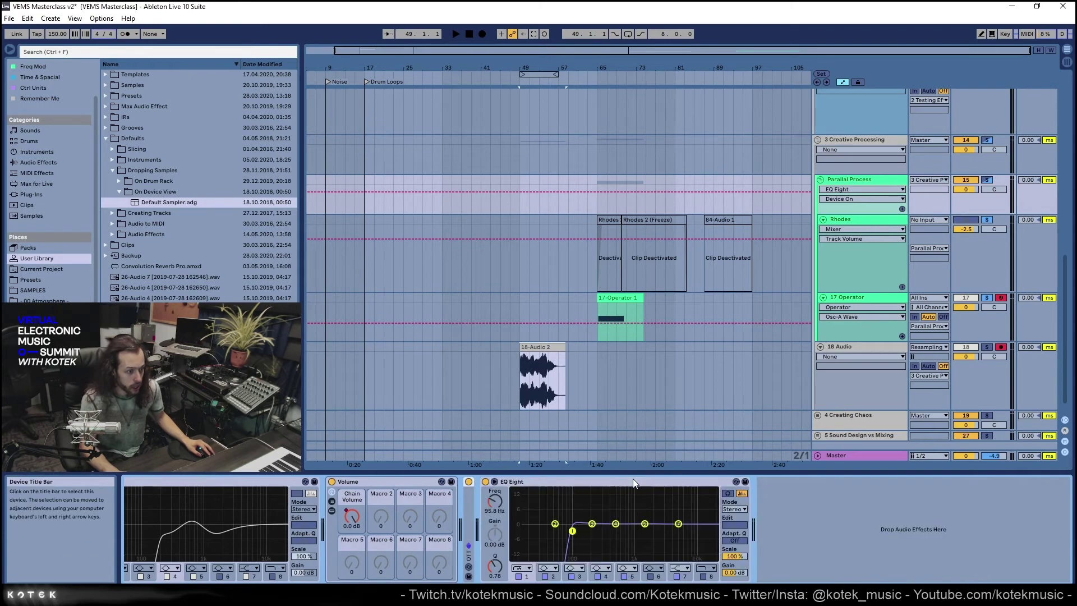
double_click(381, 481)
Unfold the 4 Creating Chaos group below the 18 Audio track to reach its tracks
scroll(656, 367, down, 1)
click(573, 382)
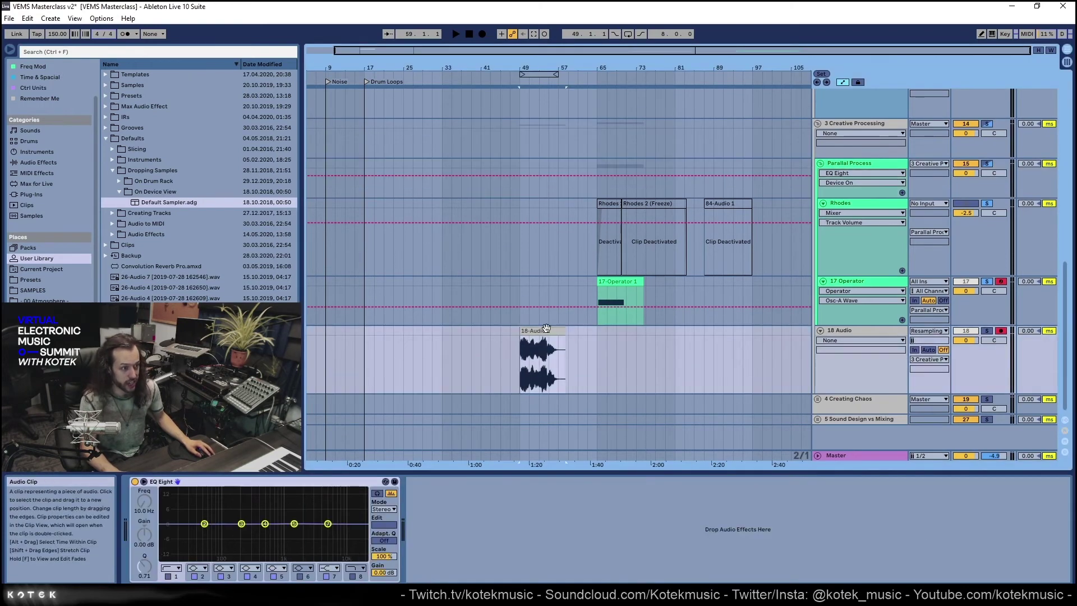
click(782, 374)
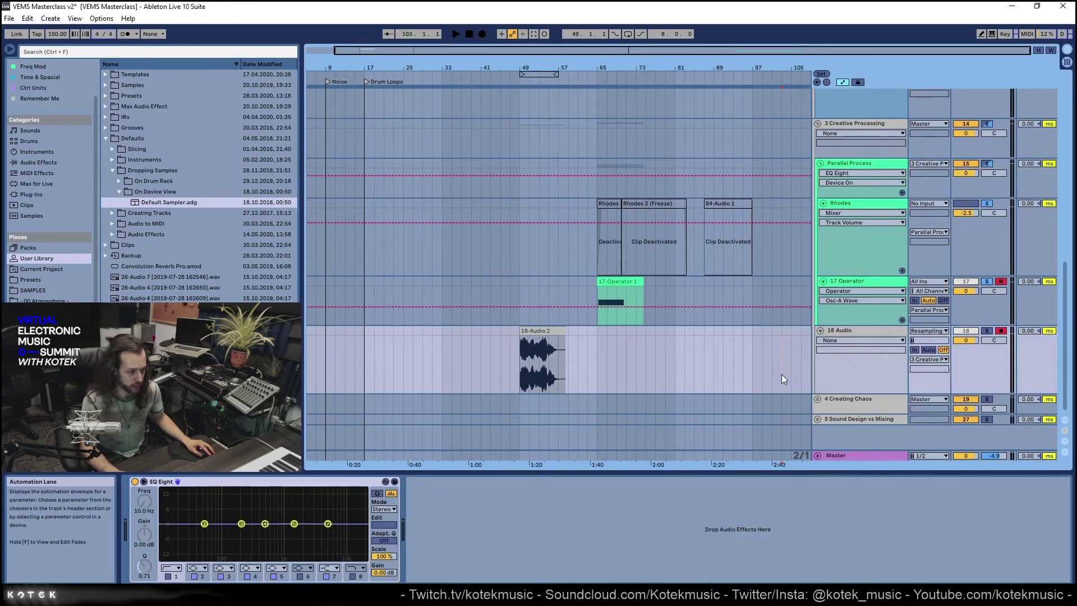
click(849, 401)
click(817, 400)
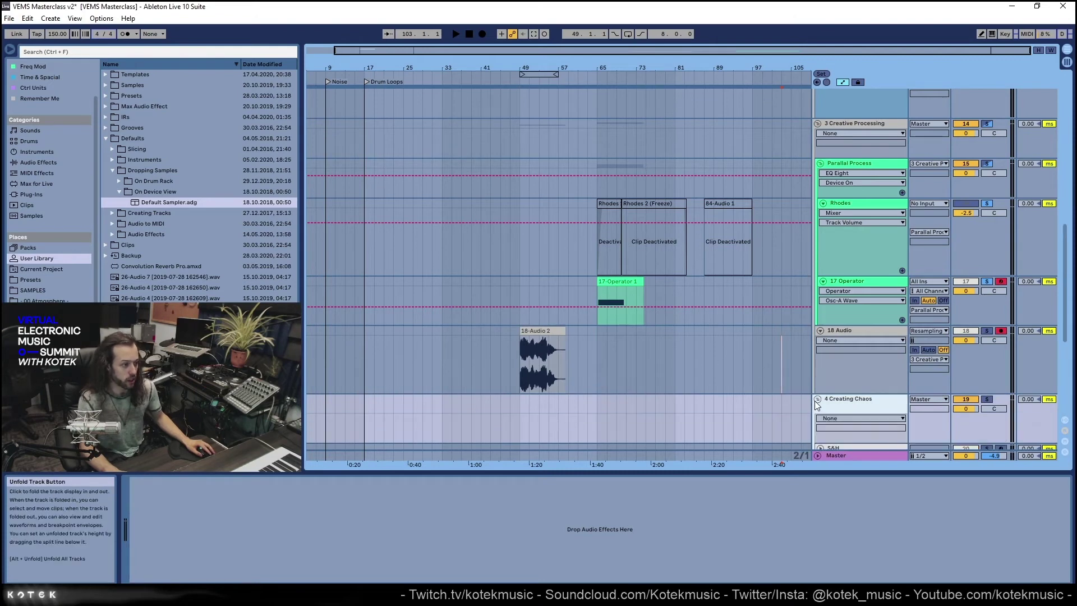
scroll(657, 357, down, 1)
click(438, 369)
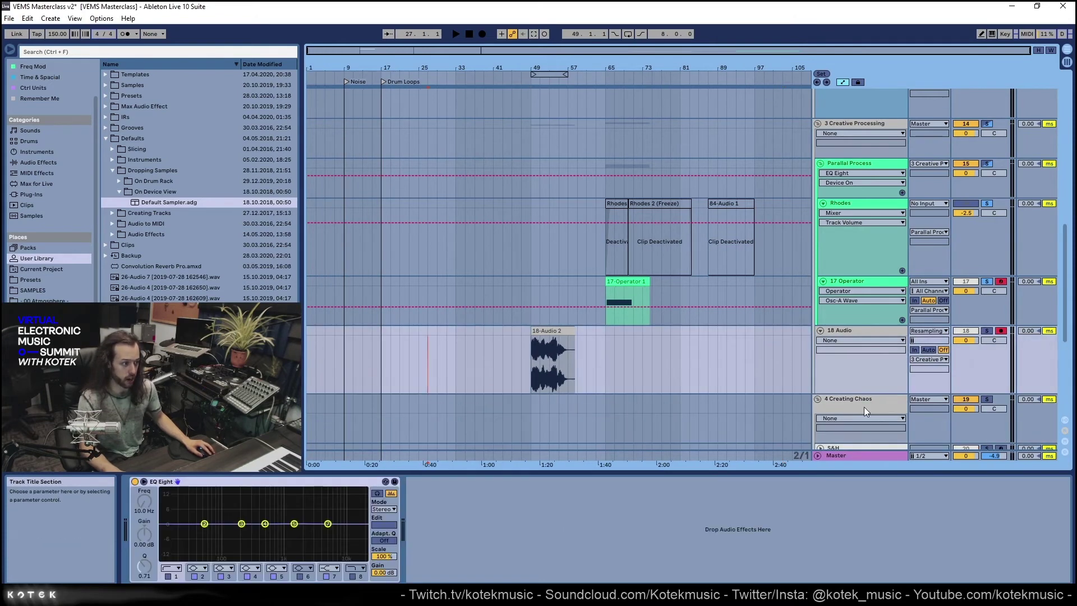
click(816, 405)
scroll(873, 311, down, 3)
Arm the first S&H track in the 4 Creating Chaos group and select its LFO device
click(873, 301)
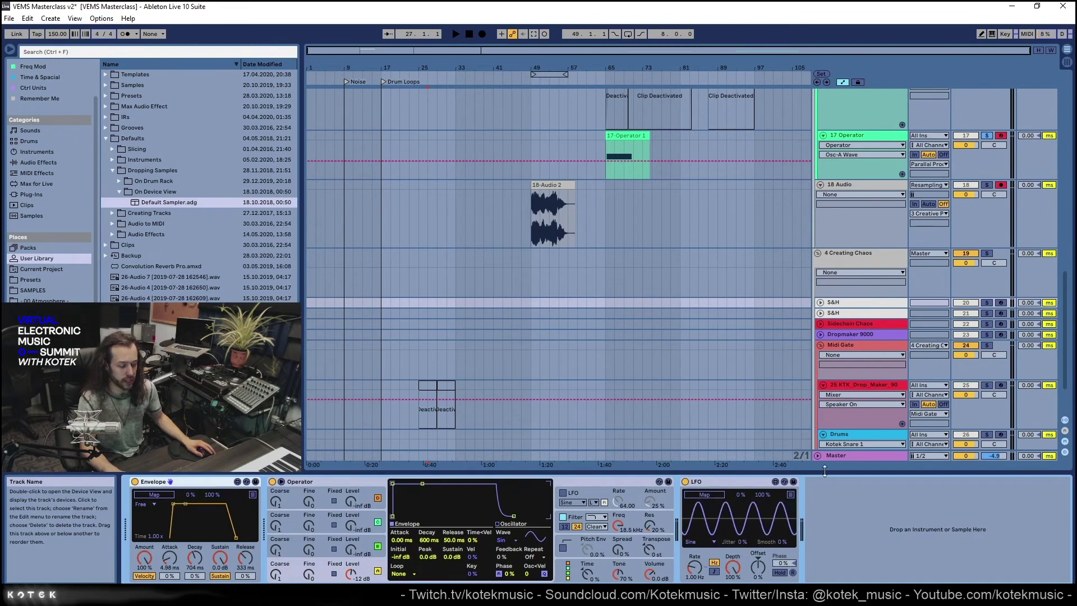
click(1000, 302)
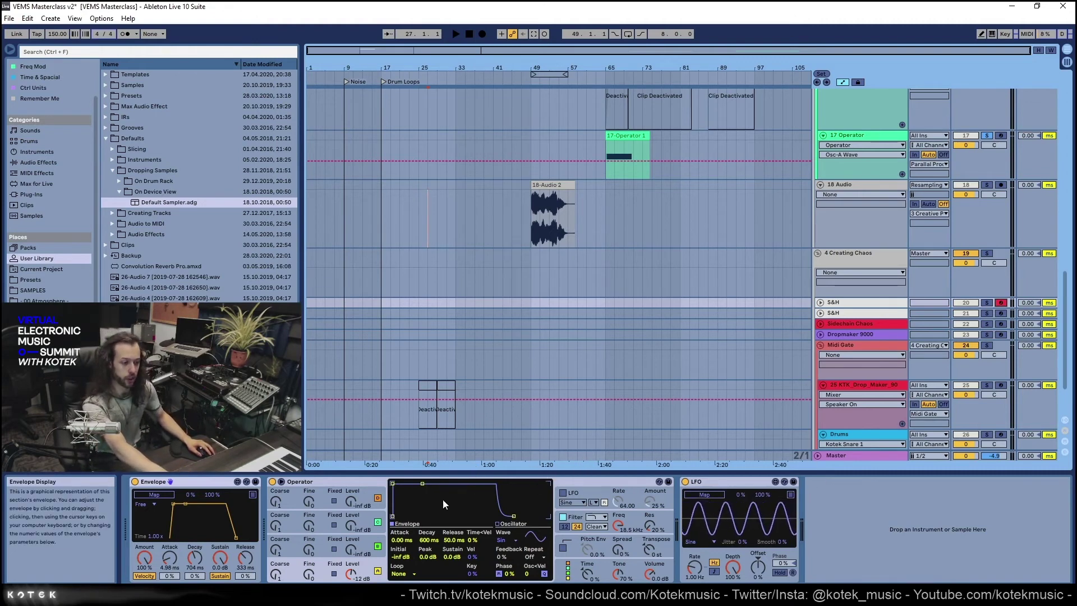
click(711, 494)
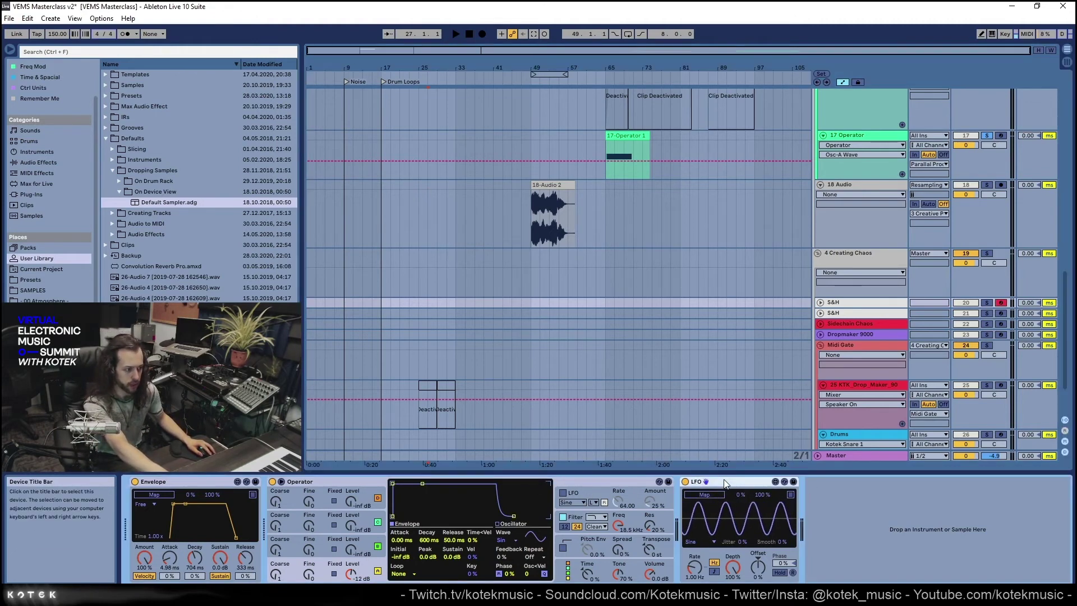
Shorten the Envelope device's attack to 0.10 ms and add an EQ Eight after the LFO on the first S&H track
drag(172, 499, 162, 499)
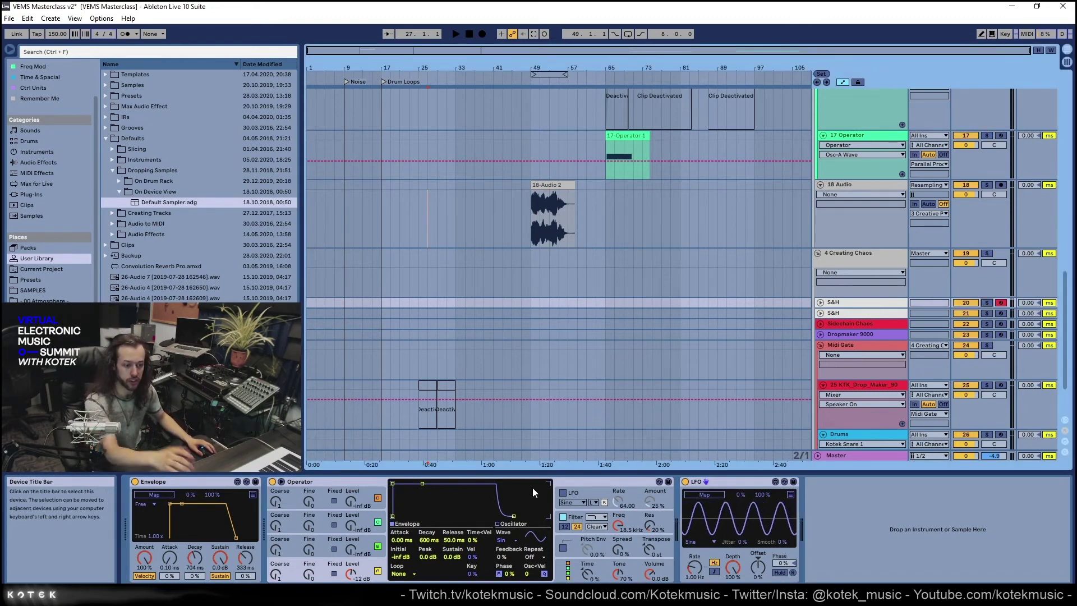
click(73, 161)
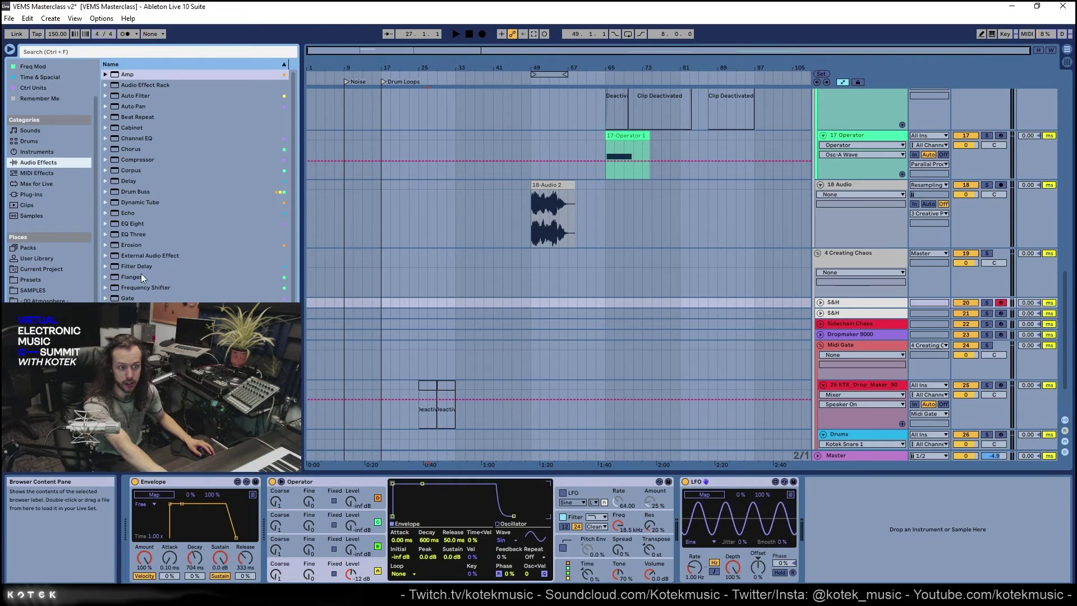
double_click(133, 223)
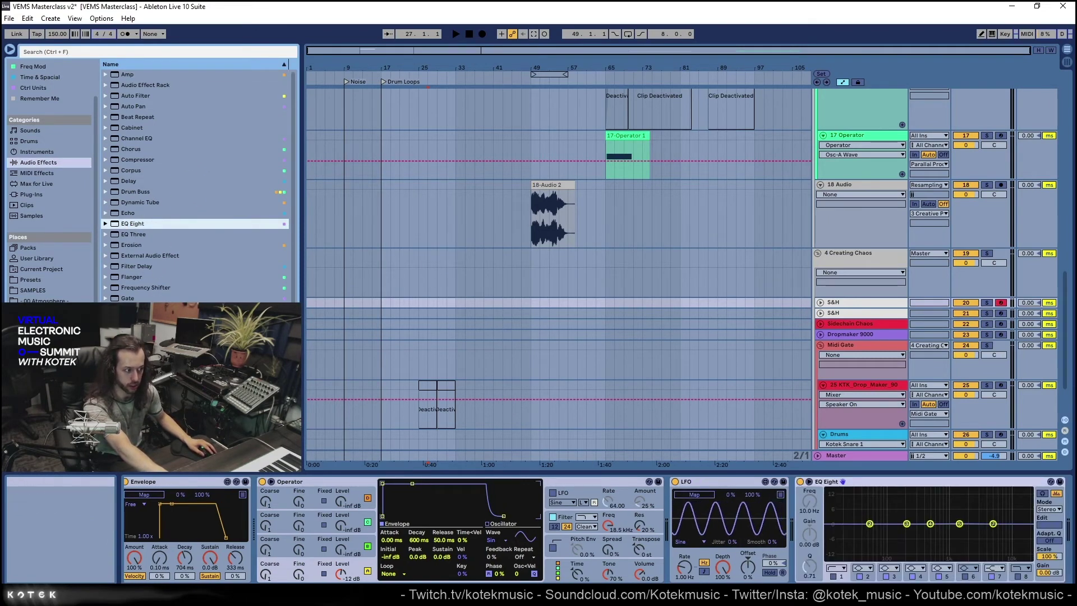
Set the LFO's waveform to Random and map it to Operator's oscillator B level over a 26–87% range
click(420, 503)
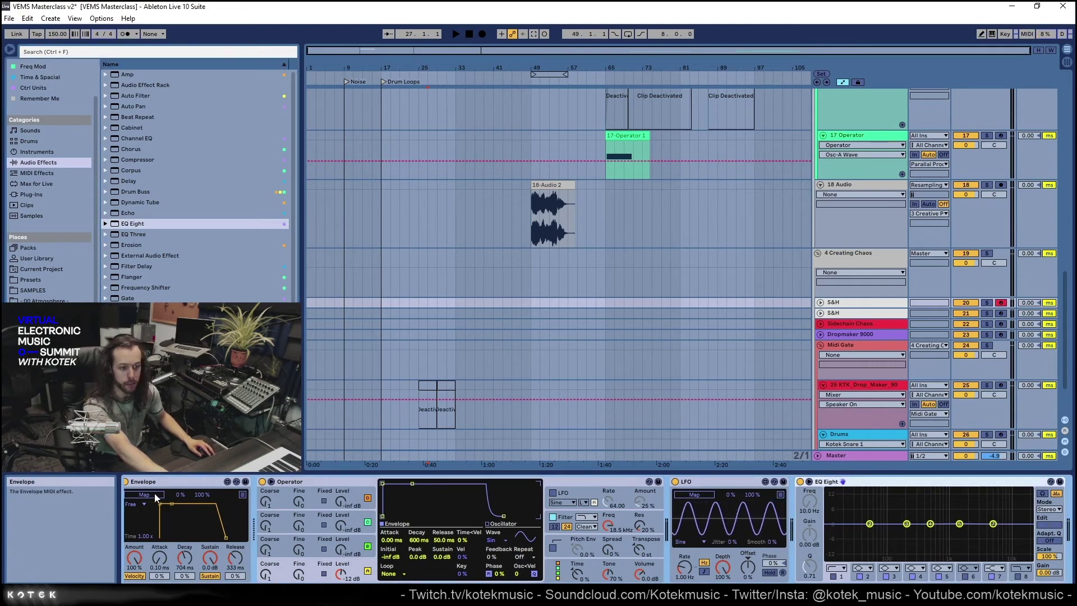
click(714, 486)
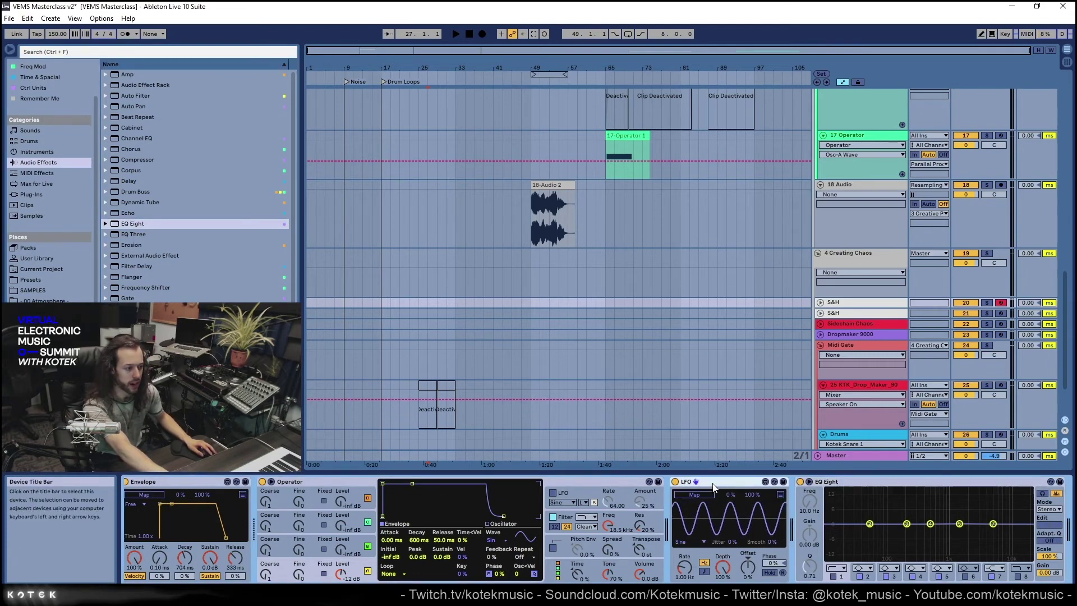
click(688, 540)
click(699, 525)
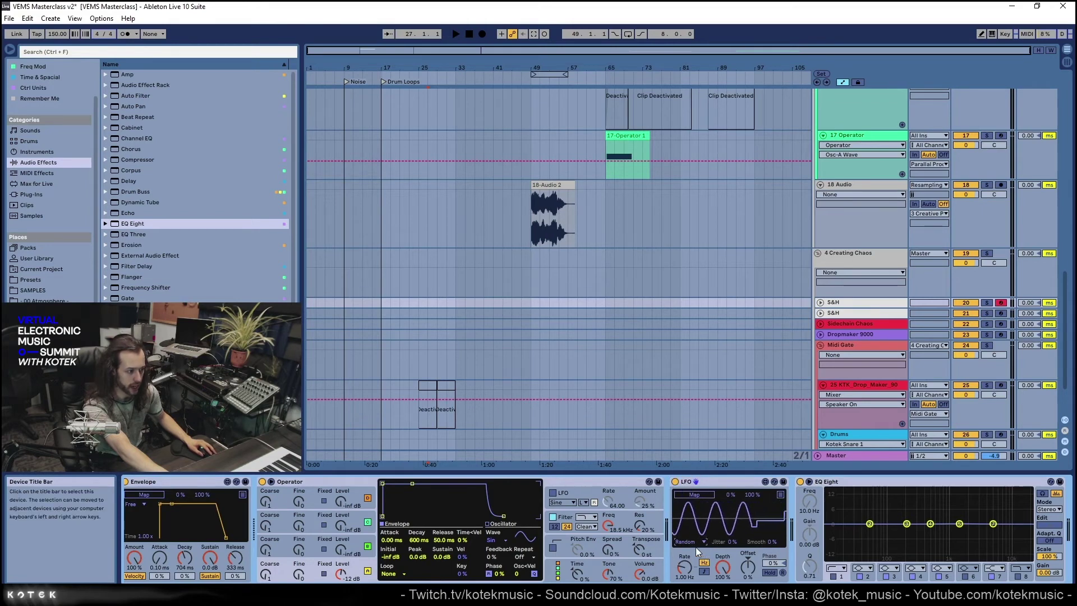
click(713, 495)
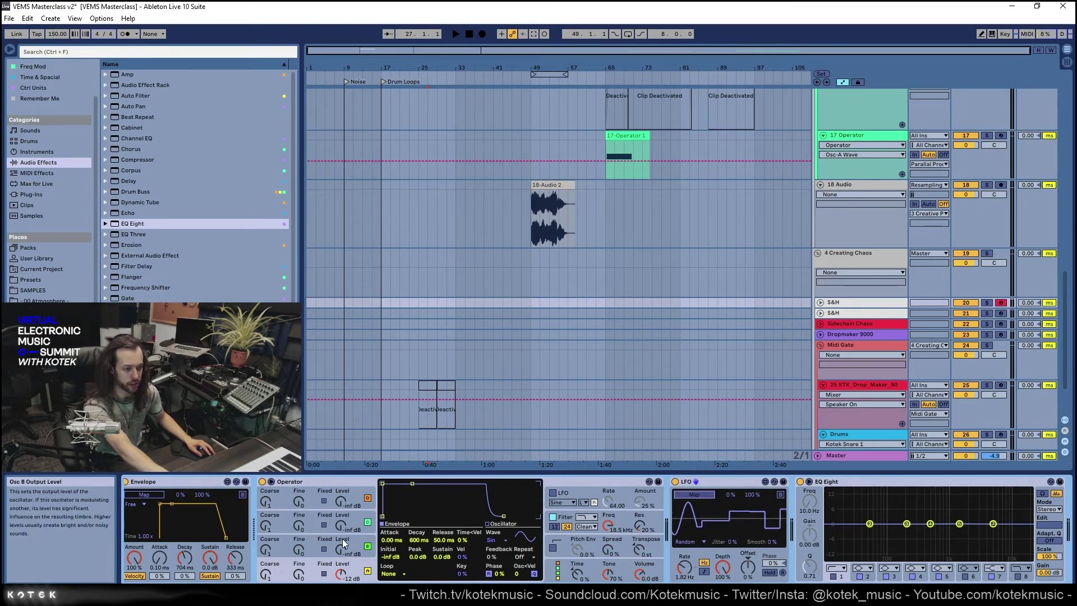
click(339, 553)
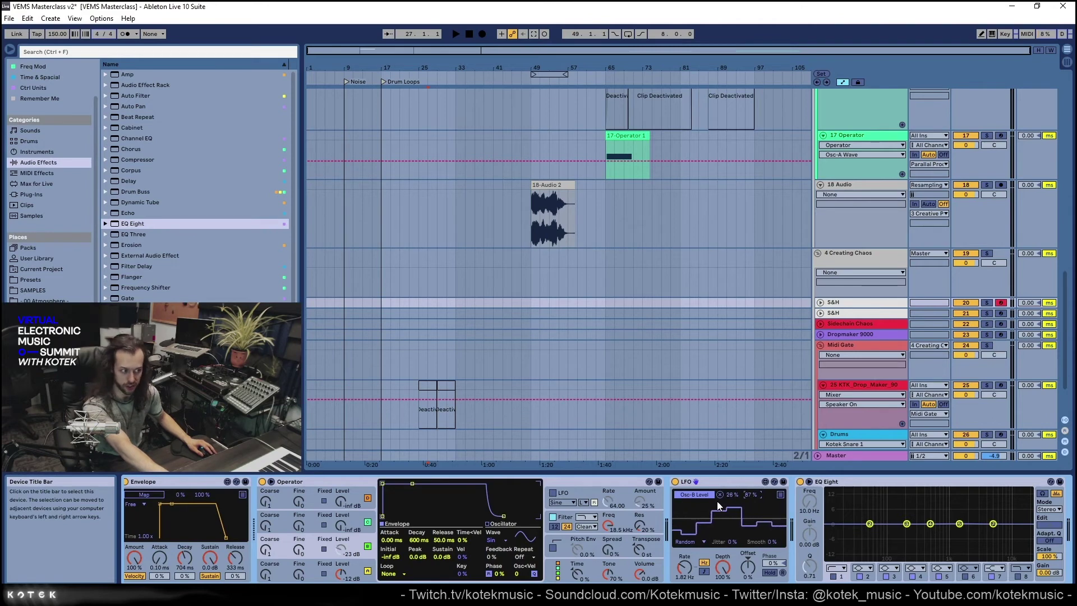
Set the LFO rate to about 6.94 Hz and switch on its Hold
drag(684, 568, 684, 558)
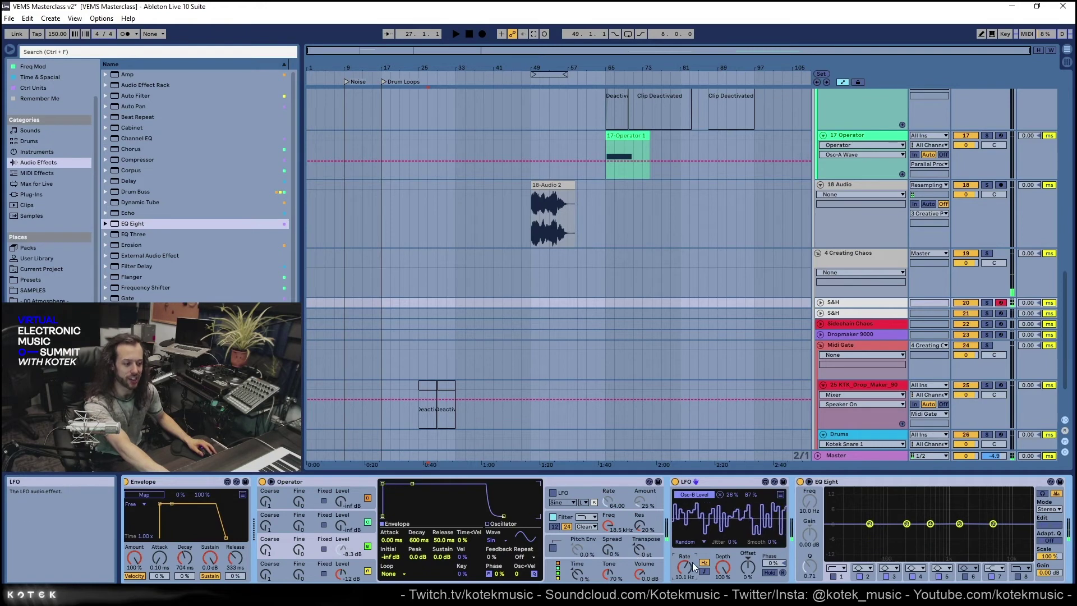
drag(685, 565, 688, 569)
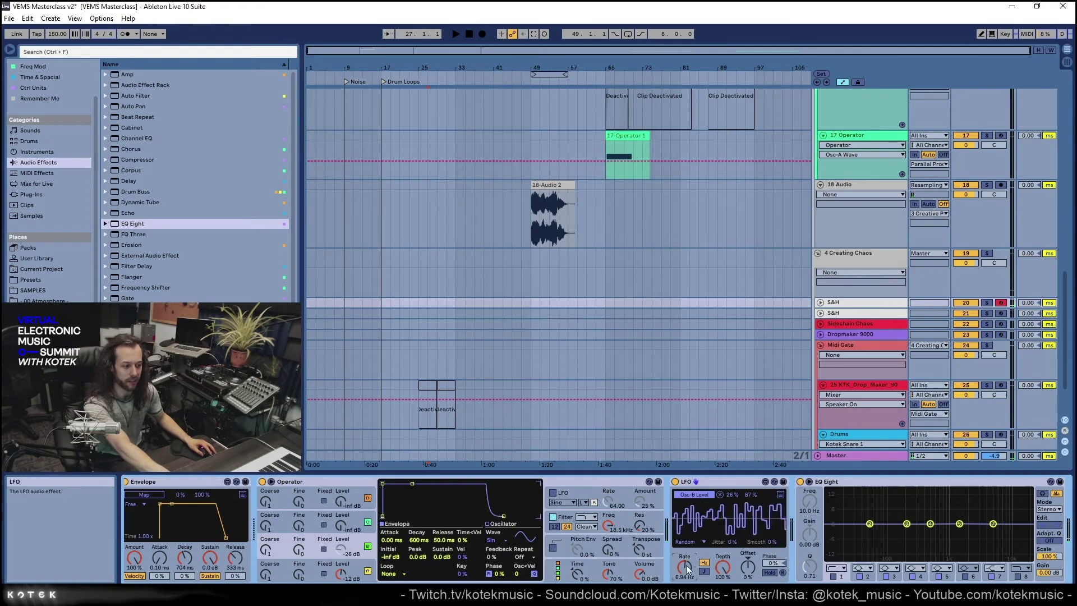
click(770, 572)
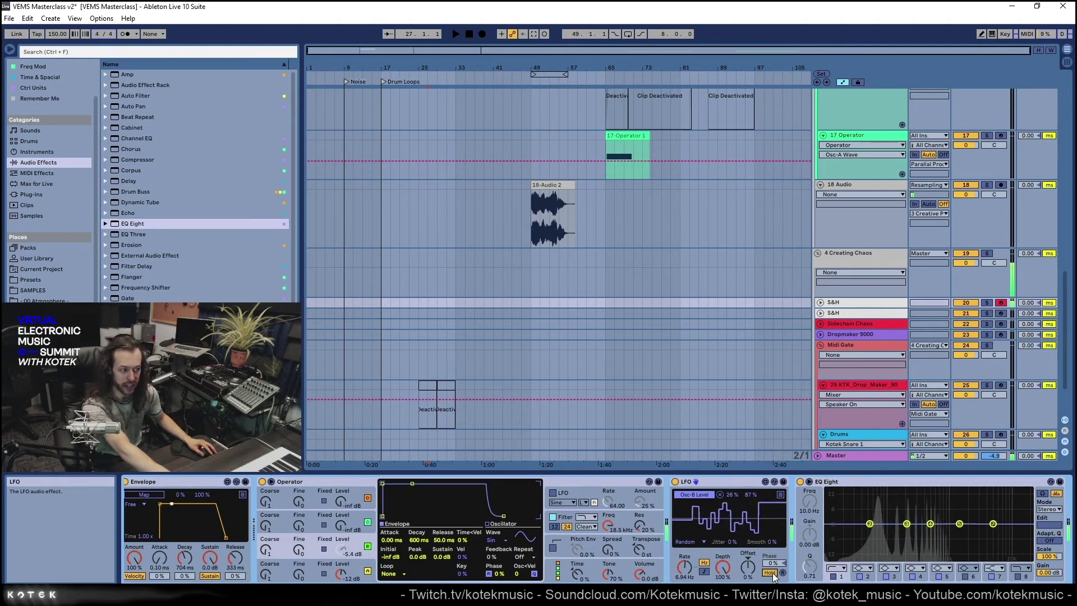
Add LFO mappings to Operator's oscillator C level, oscillator C coarse tuning and Spread, limiting Spread to 11–93%
click(780, 495)
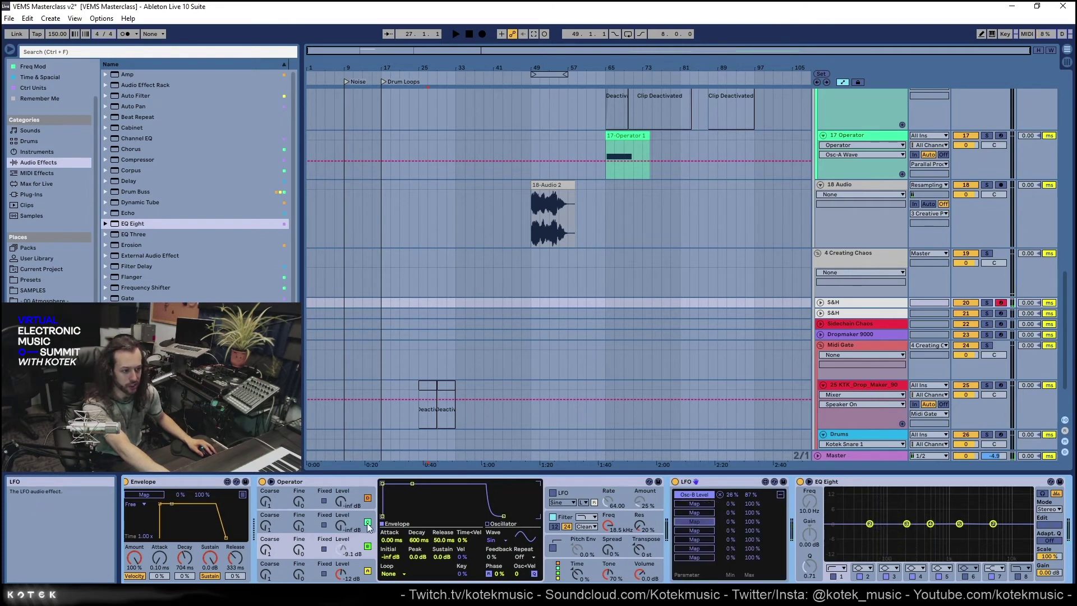
click(341, 524)
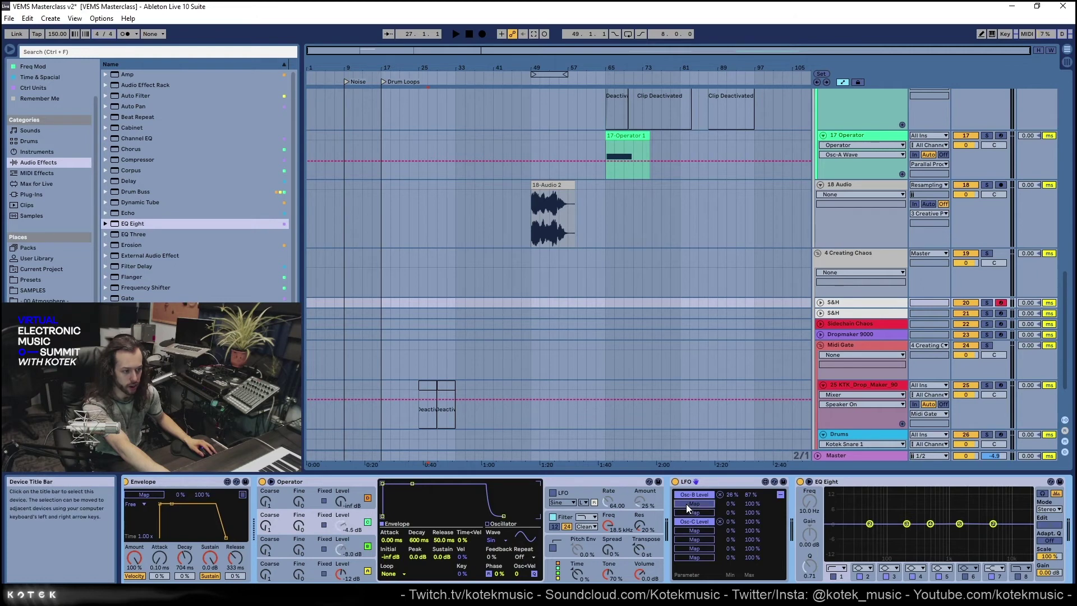
click(267, 527)
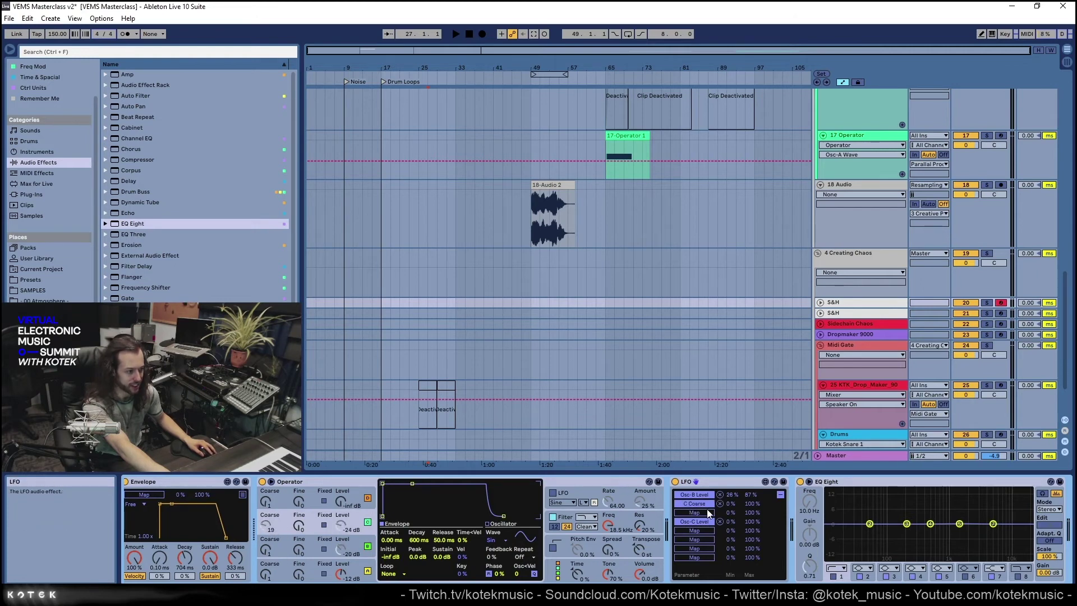
click(609, 545)
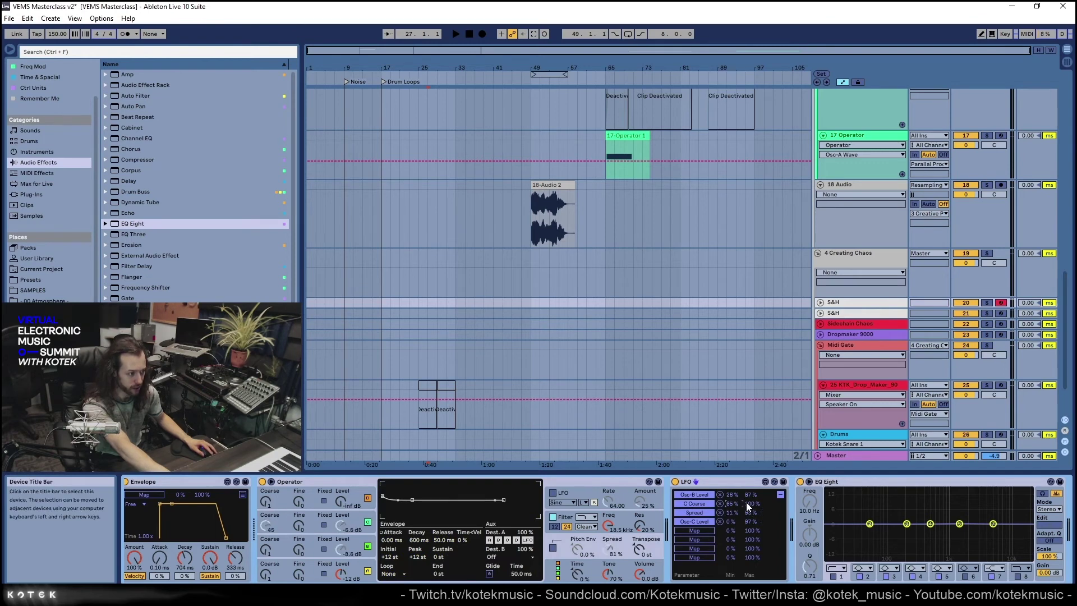
click(781, 494)
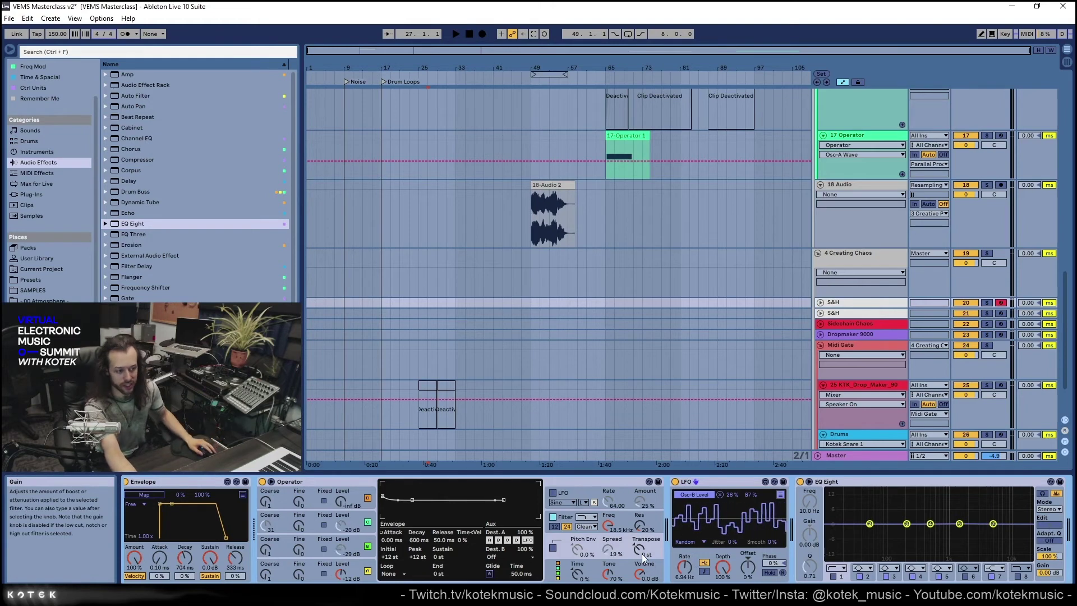
Map the Envelope device to the LFO's Hold, with its release at 1.00 ms and Velocity switched off
scroll(486, 567, up, 1)
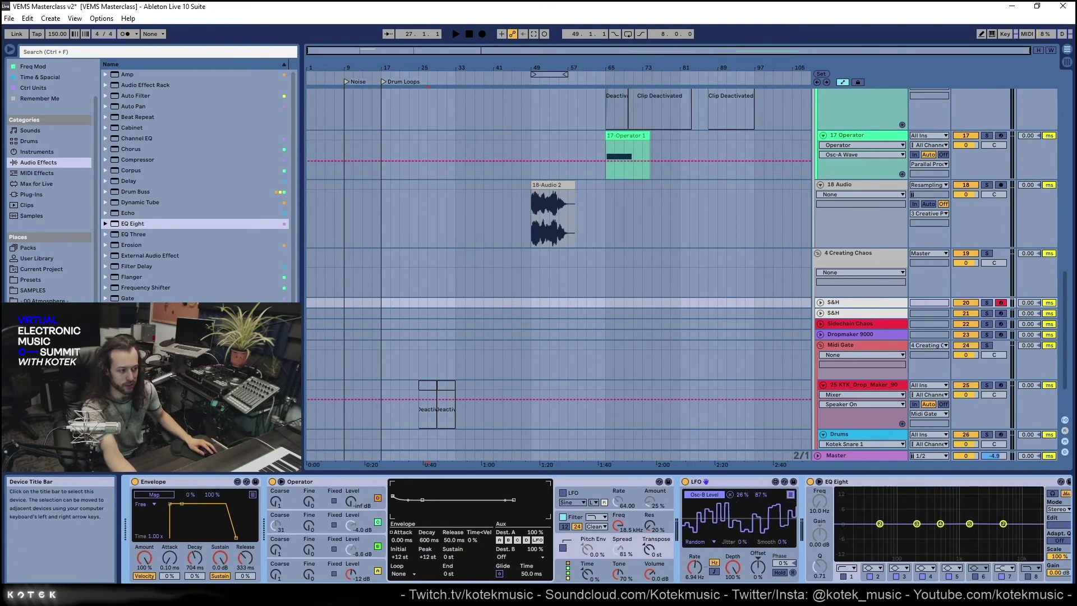
click(165, 495)
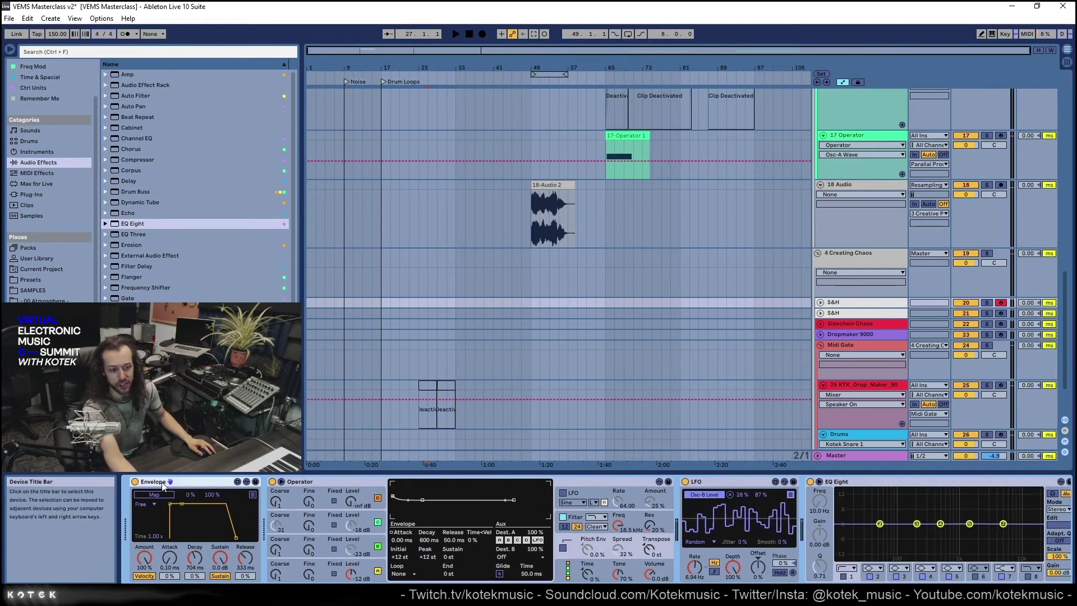
click(779, 572)
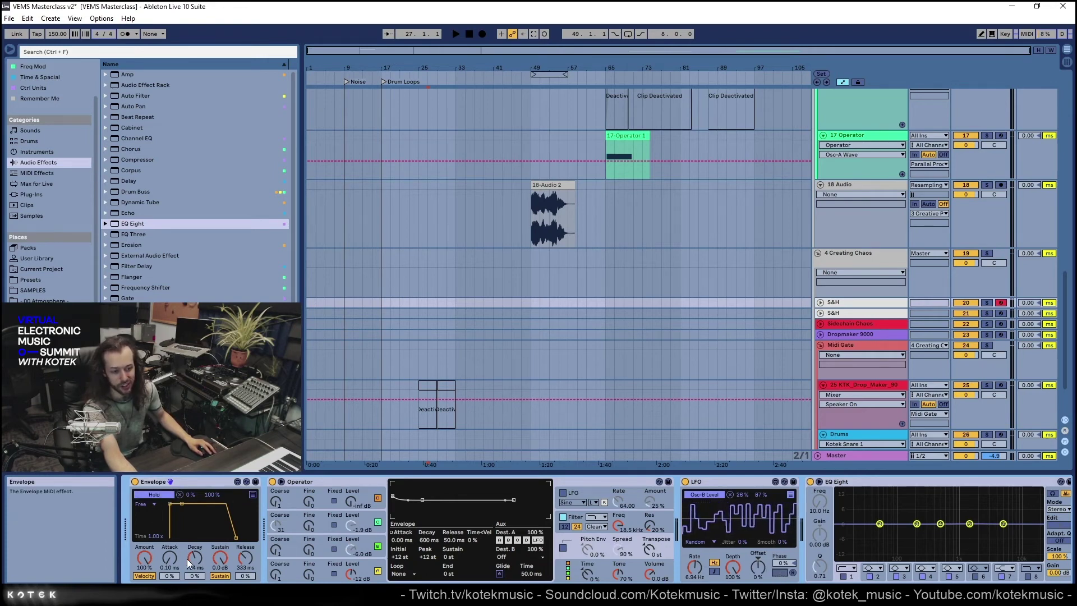
drag(245, 558, 246, 598)
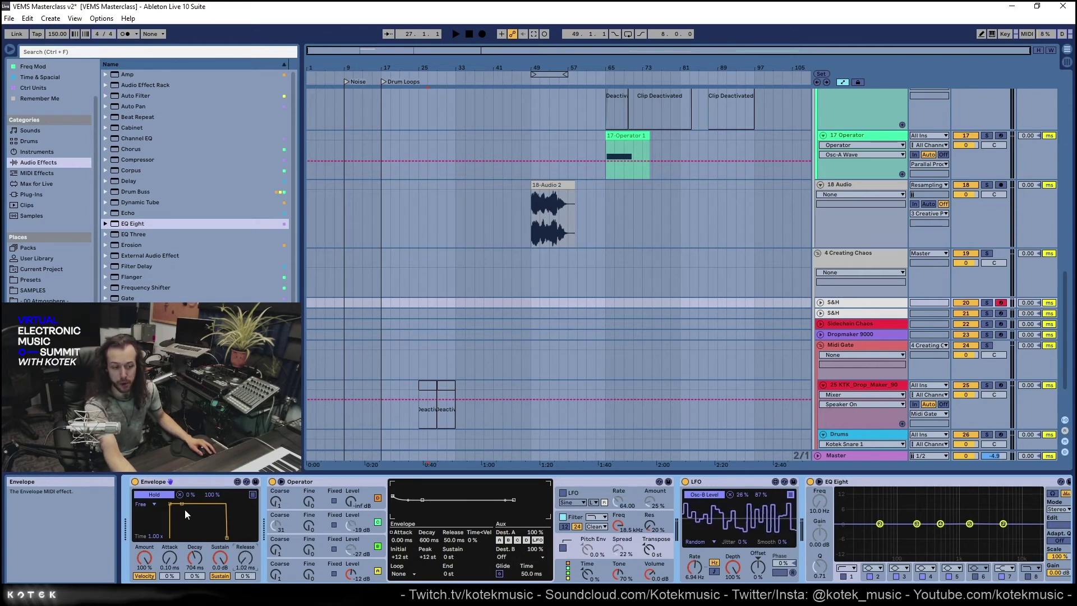
click(144, 575)
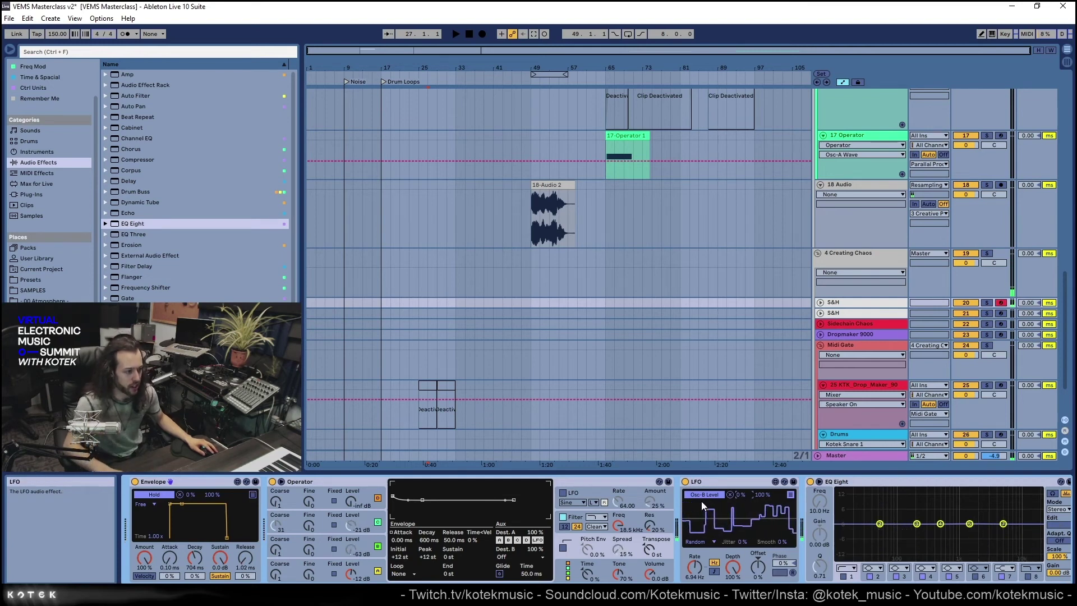
Map the LFO to the gain and frequency of band 4 in the EQ Eight
click(790, 494)
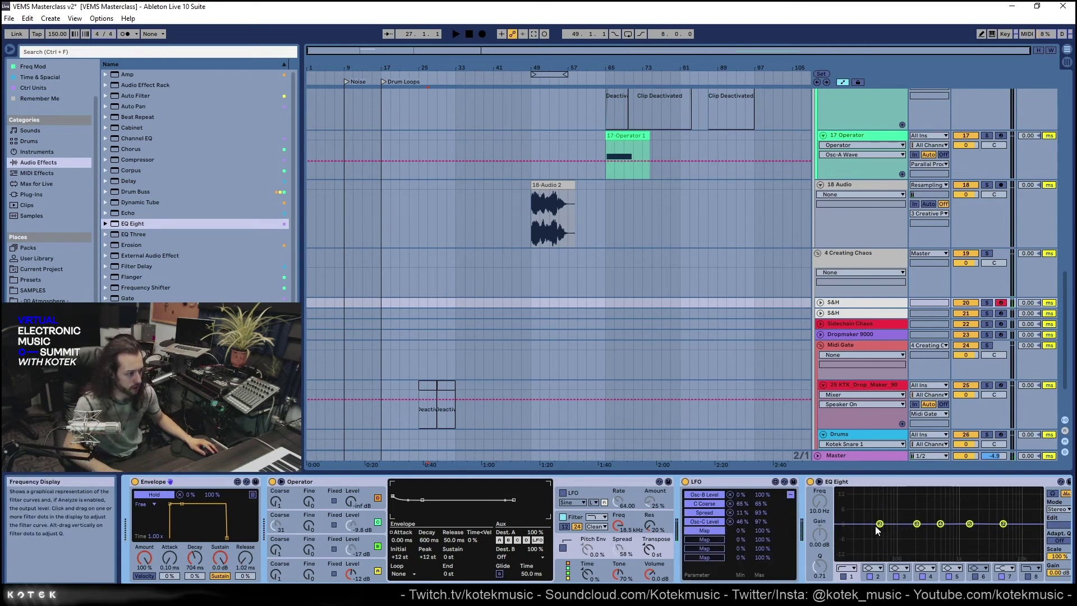
click(925, 576)
click(820, 535)
click(704, 539)
click(819, 500)
Map the LFO to the frequency and gain of EQ Eight band 6 and raise that band's Q to 5.23
click(975, 576)
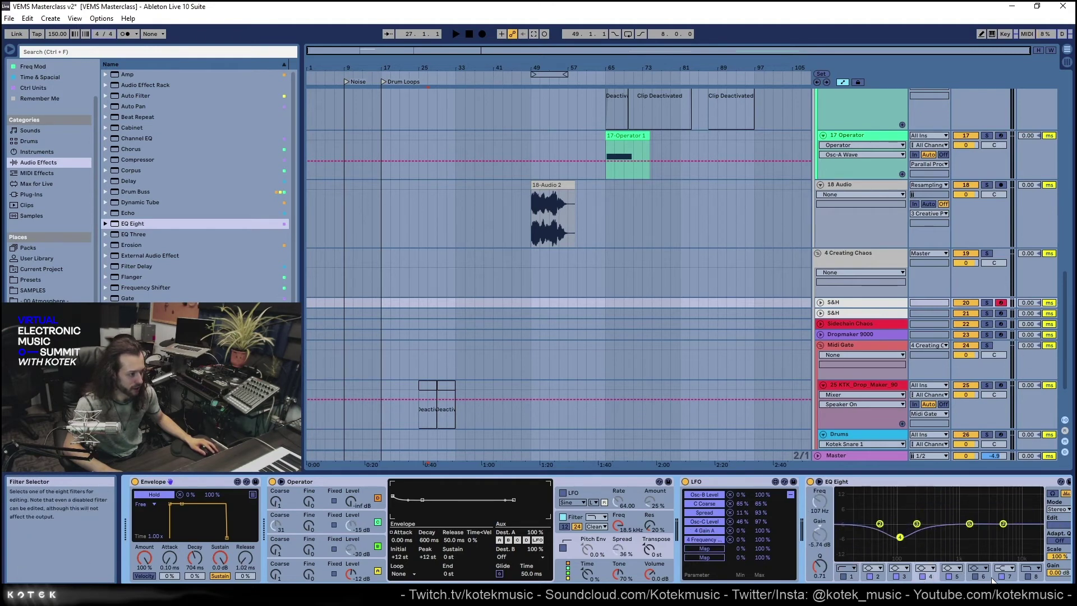
click(704, 547)
click(819, 501)
drag(745, 547, 760, 552)
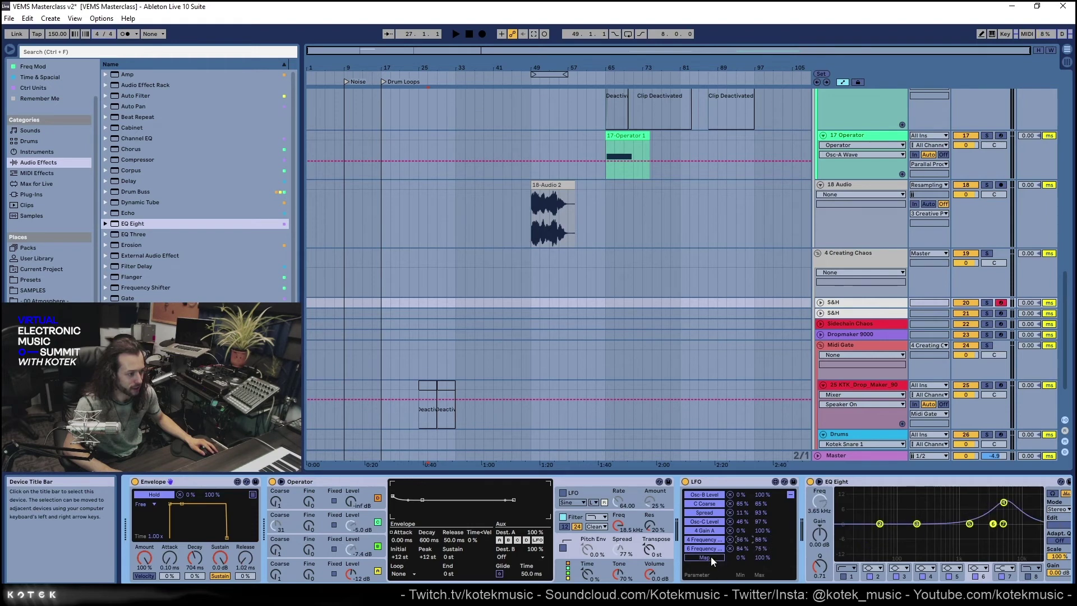
click(822, 535)
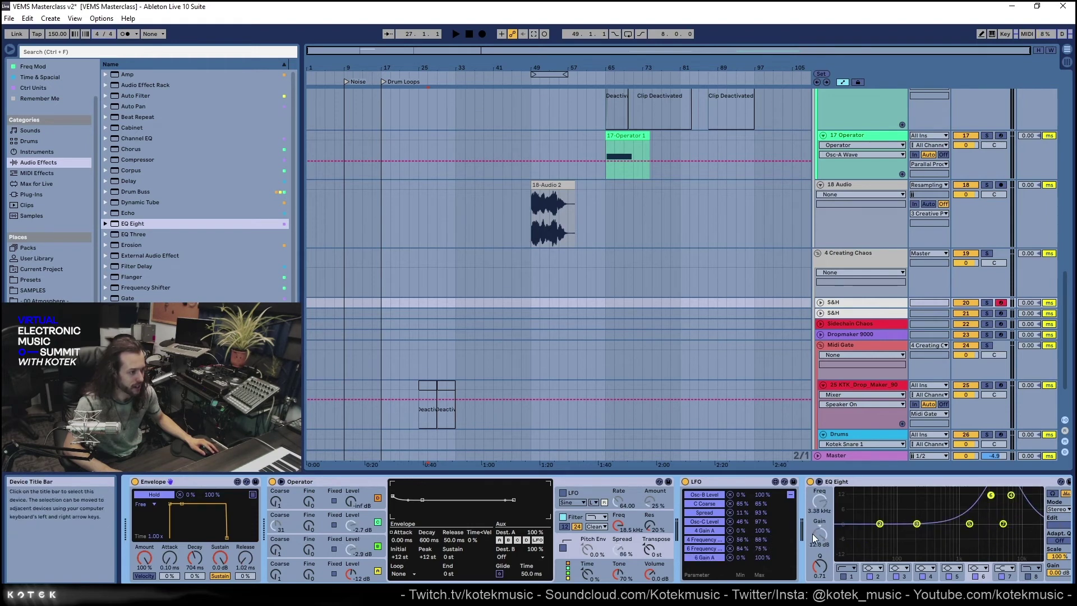
drag(819, 567, 819, 527)
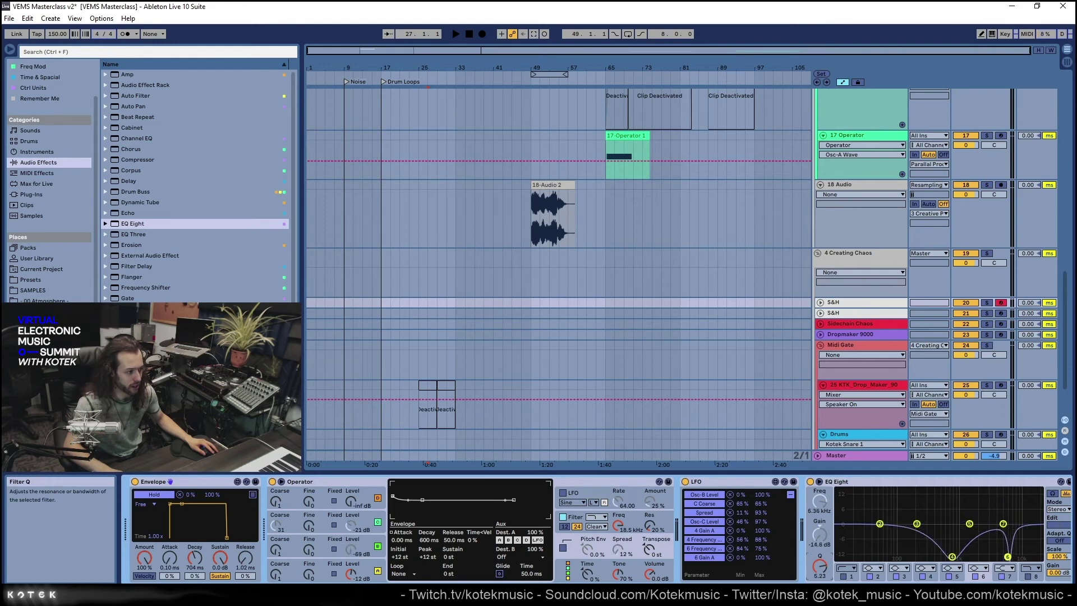
click(790, 494)
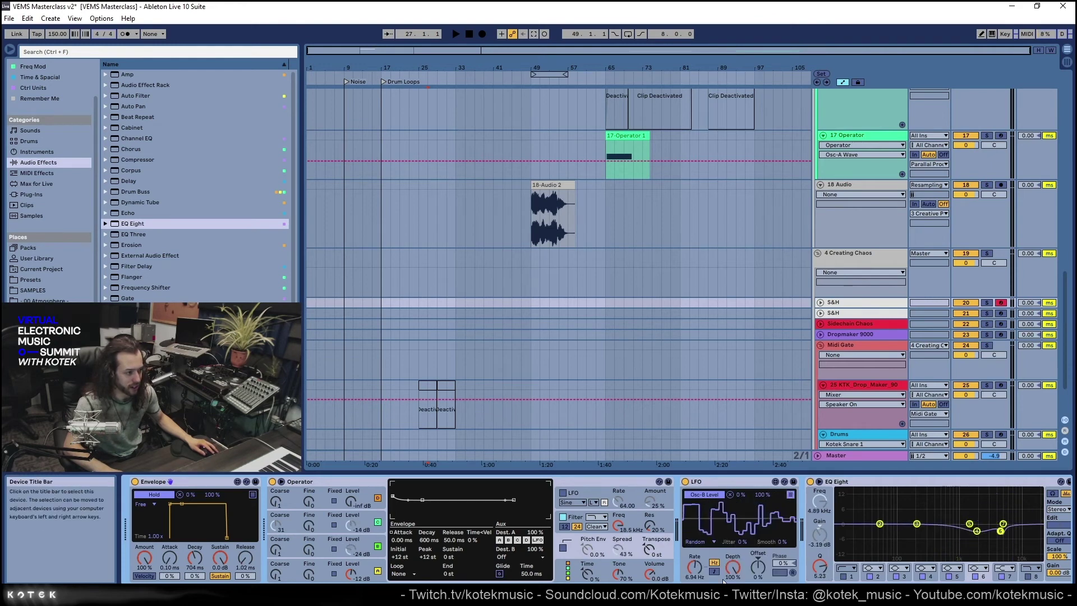
Lower the LFO depth to 77.3% and adjust the modulation ranges of its EQ frequency mappings
drag(732, 567, 732, 586)
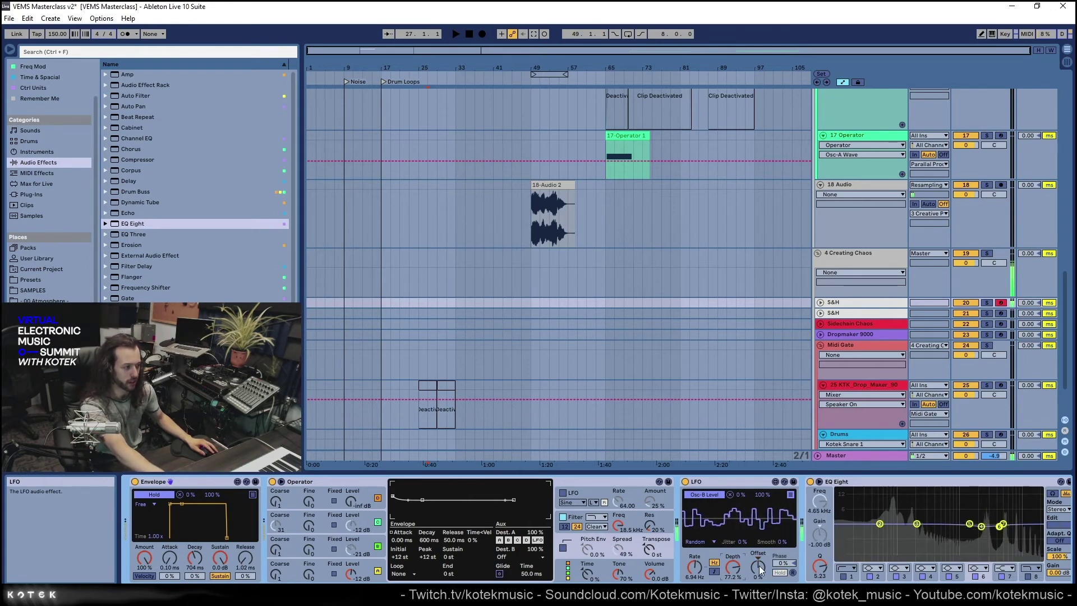
click(790, 494)
drag(751, 539, 745, 556)
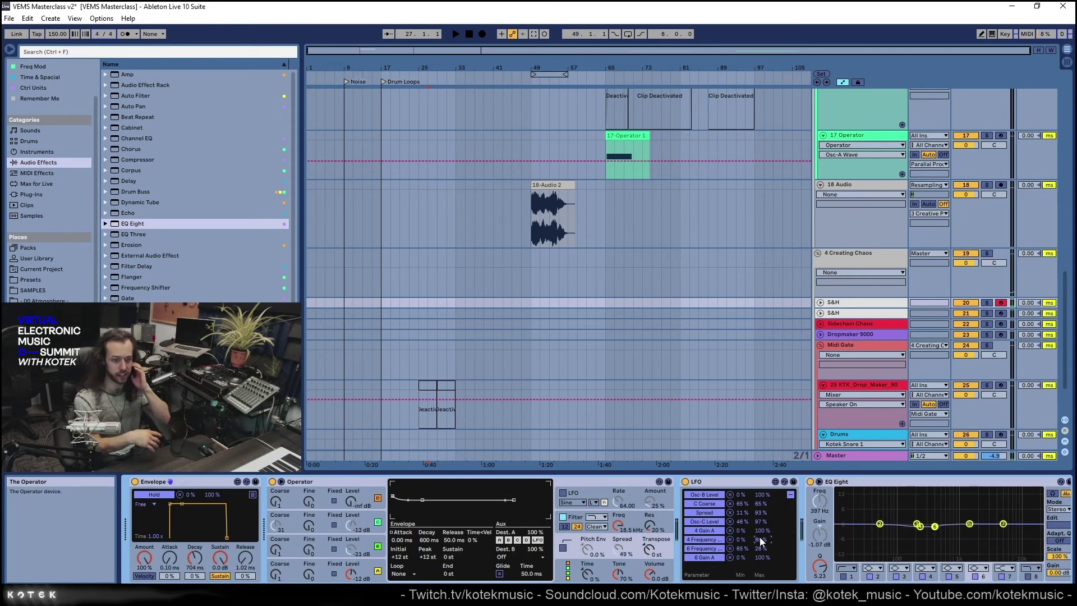
drag(759, 537, 759, 519)
Delete the EQ Eight and the LFO from the first S&H track's device chain
click(836, 485)
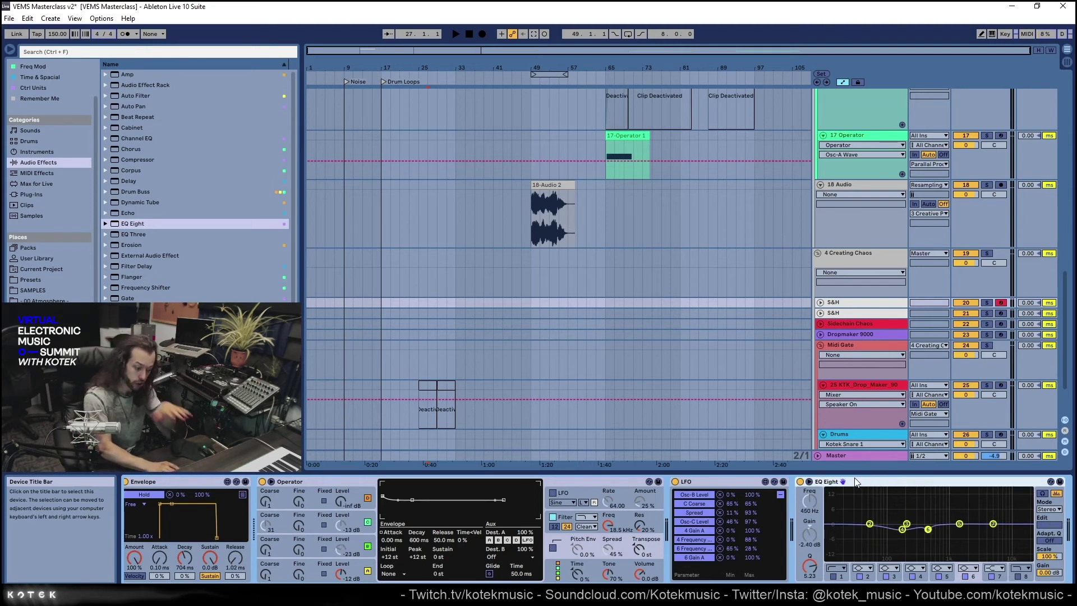
key(Delete)
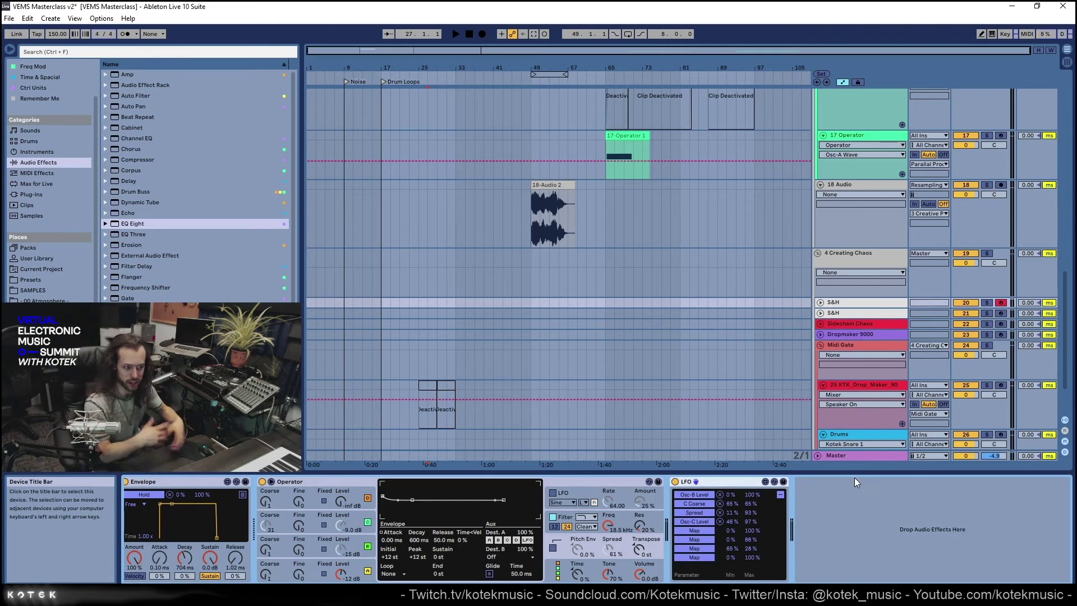
click(728, 486)
key(Delete)
key(q)
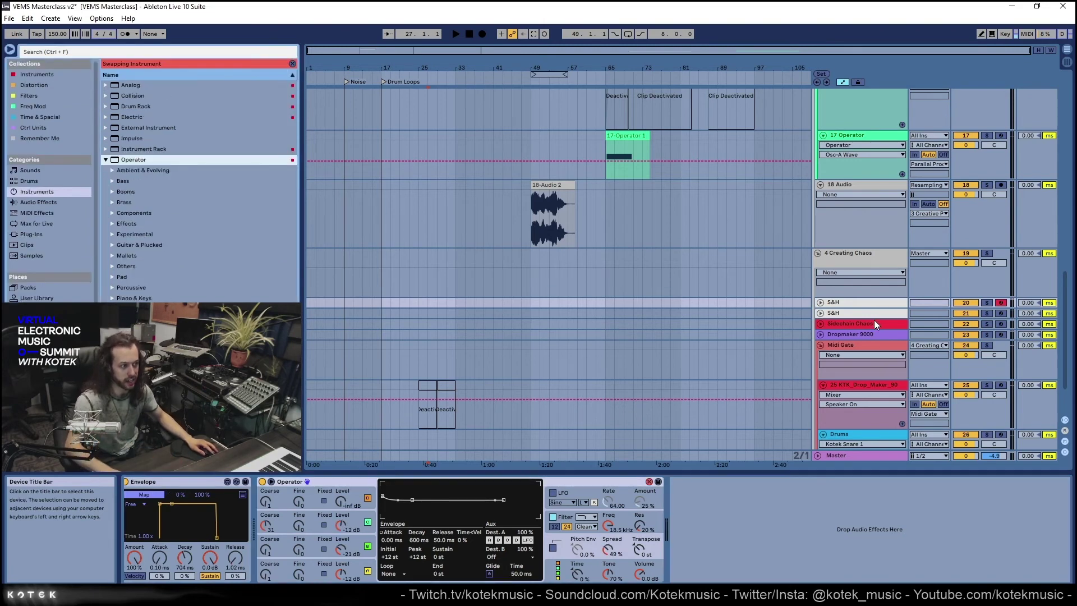
Select the second S&H track to bring up its device chain with the KTK Universal Pluck rack
click(872, 322)
click(861, 313)
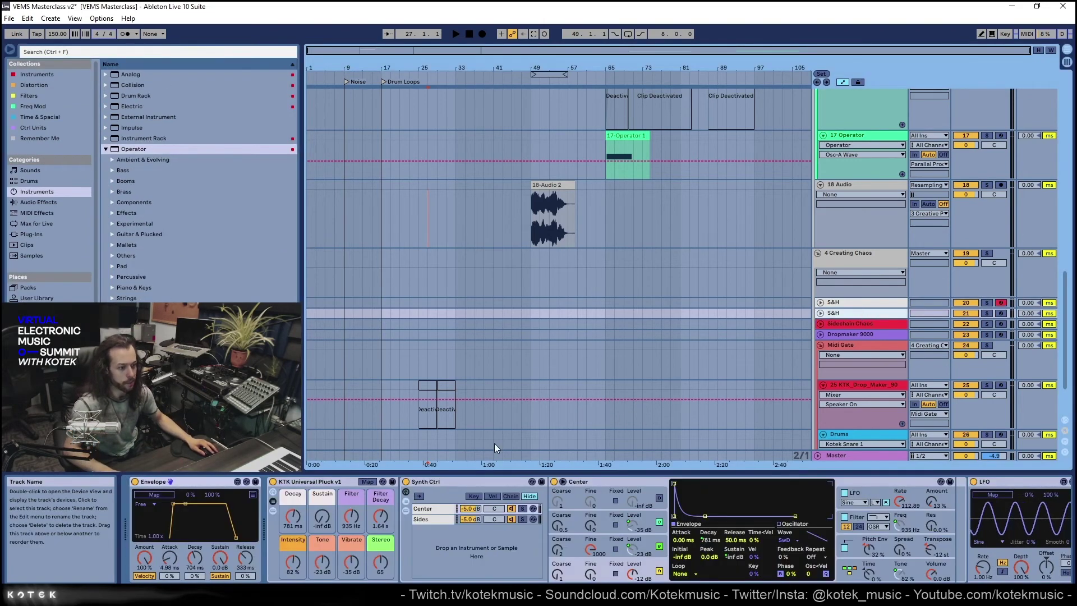
click(859, 323)
click(824, 314)
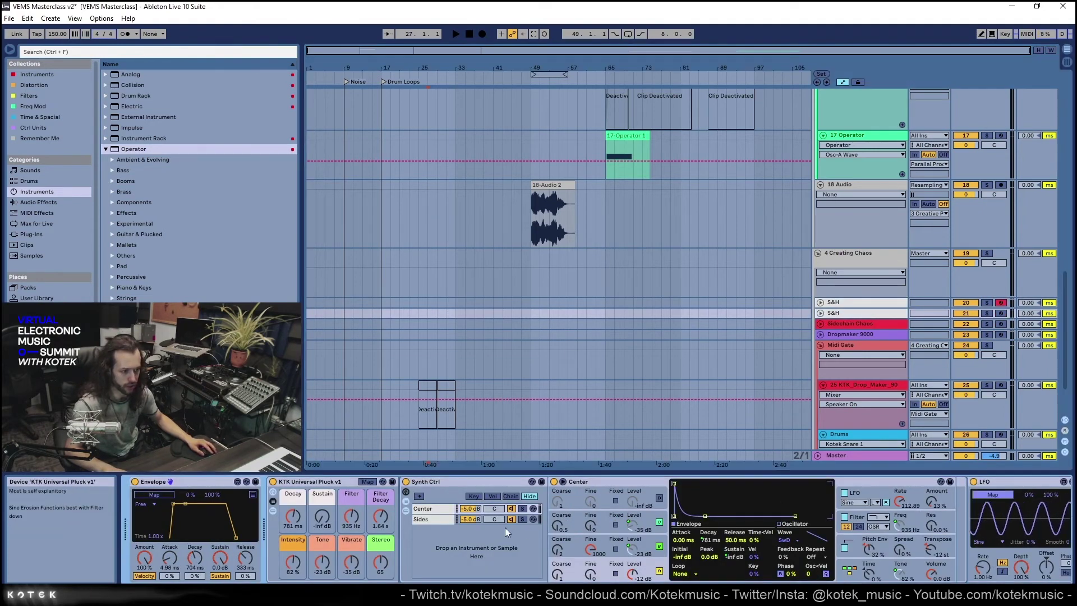
Look through the second S&H track's device chain from the Synth Ctrl rack past the LFO to the Modulation rack
scroll(620, 530, right, 3)
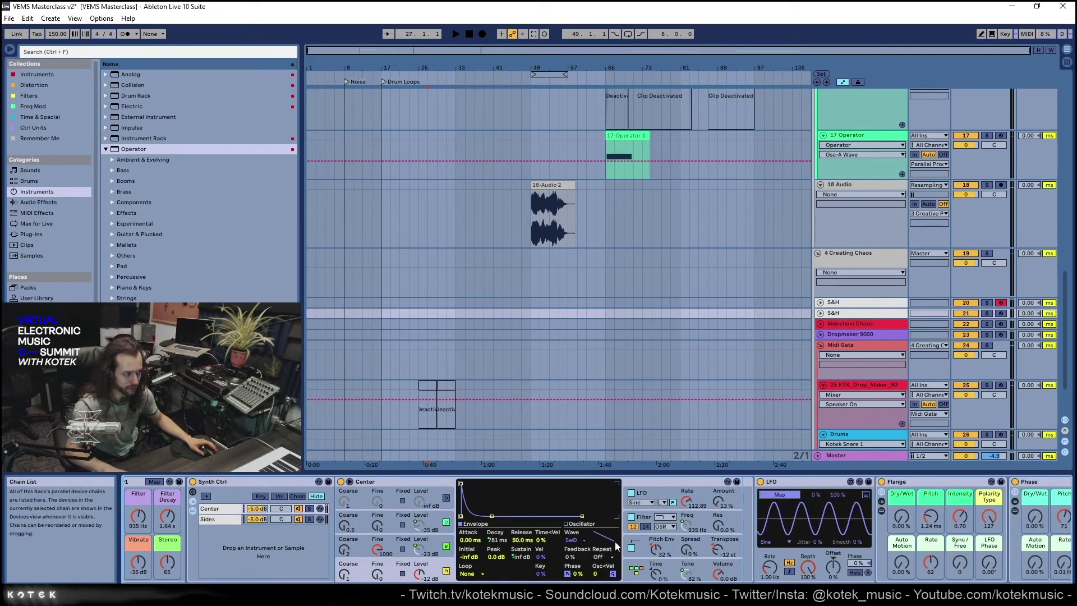
double_click(869, 478)
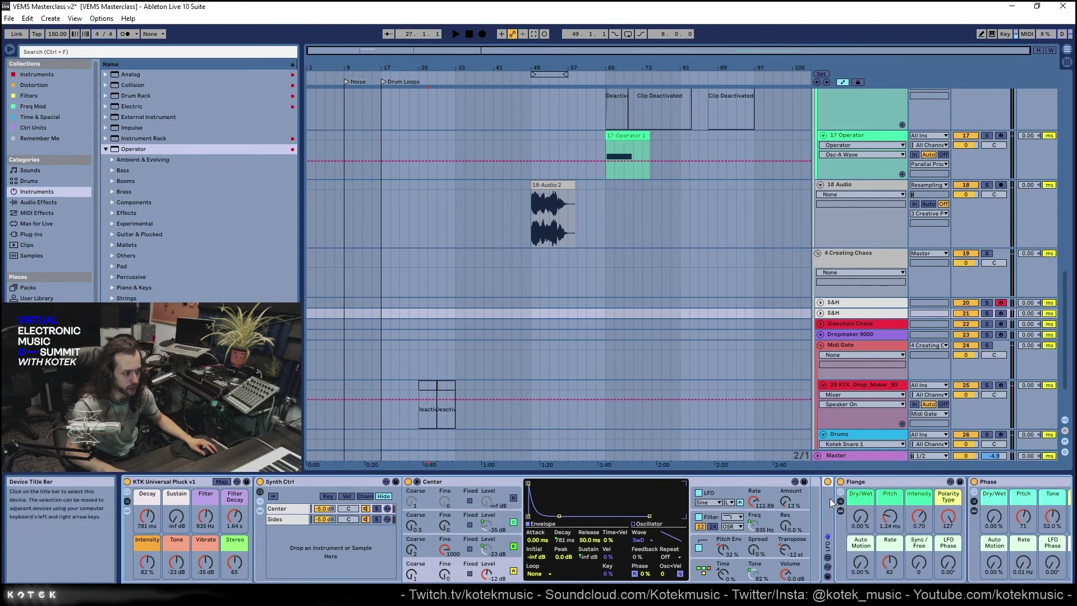
double_click(829, 498)
scroll(242, 535, left, 3)
scroll(242, 535, right, 6)
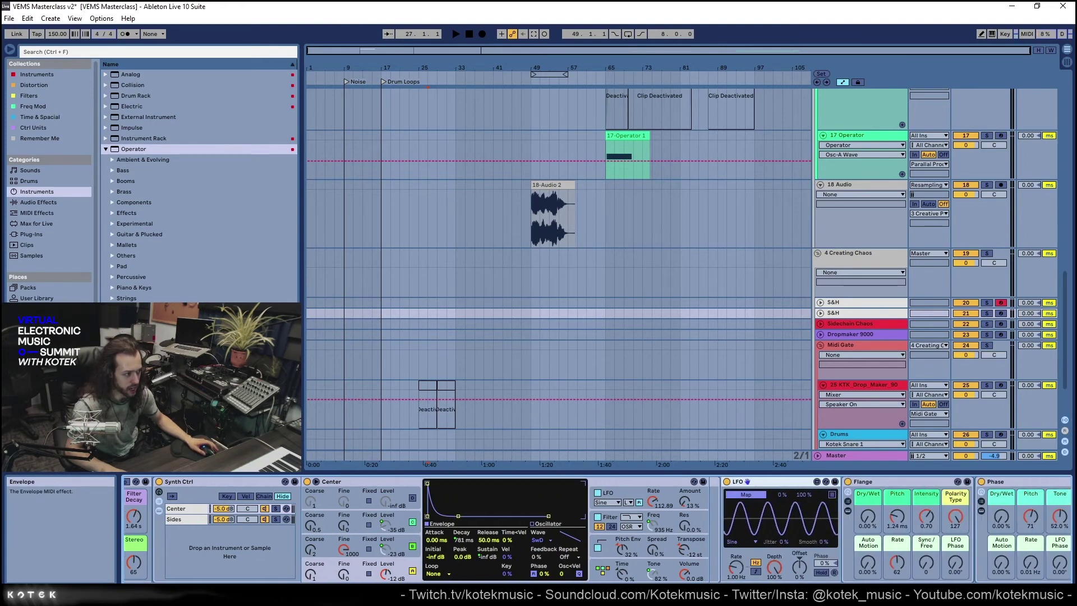
scroll(724, 552, right, 2)
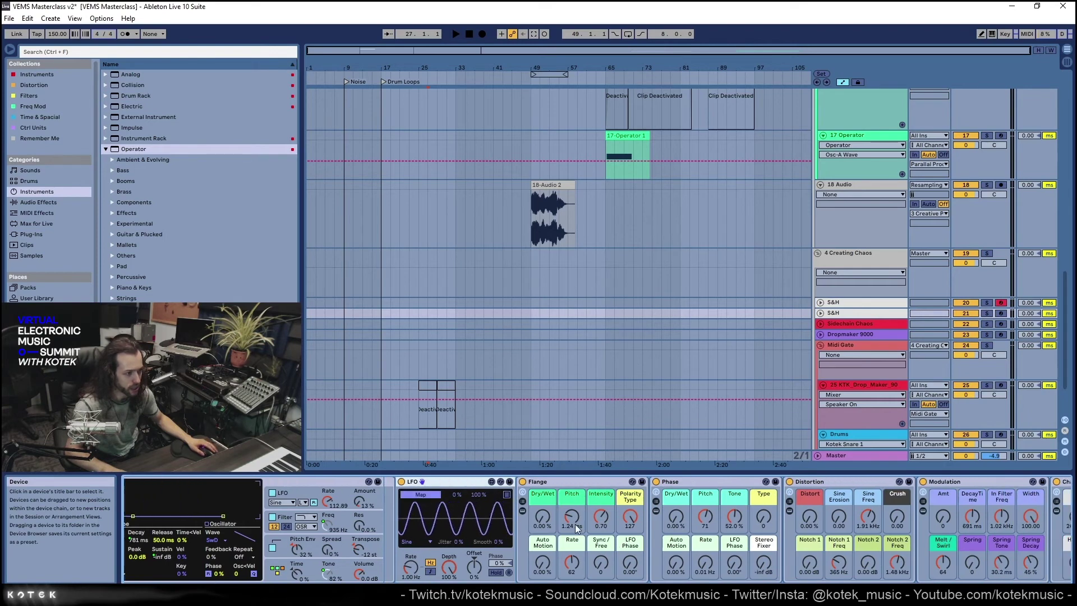
Map the LFO to the Flange rack's Dry/Wet with a 20% minimum, and to its Pitch from 0% to 83%
click(549, 515)
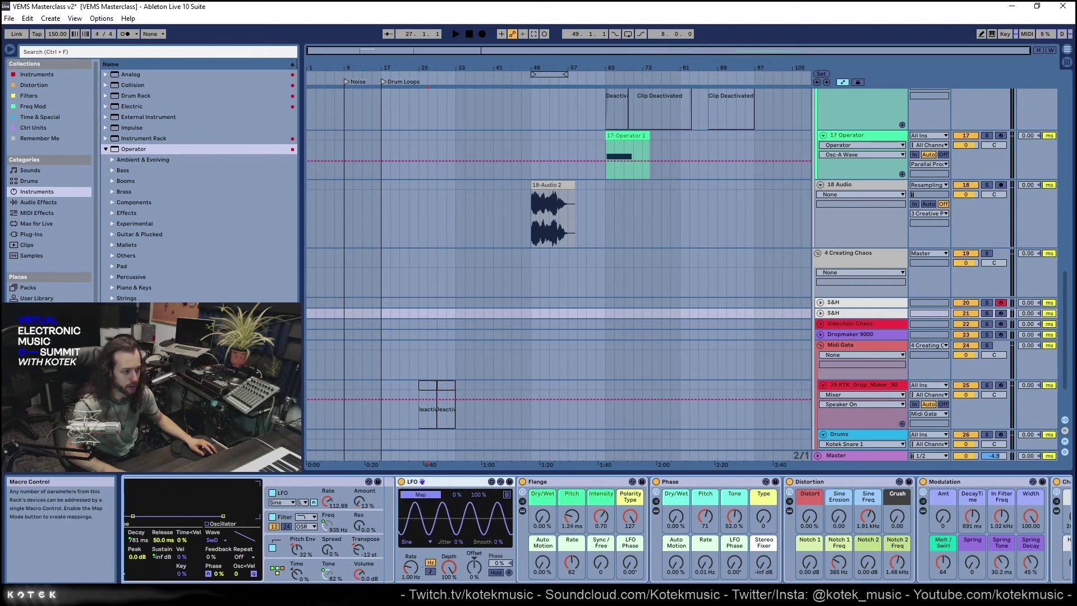
click(507, 494)
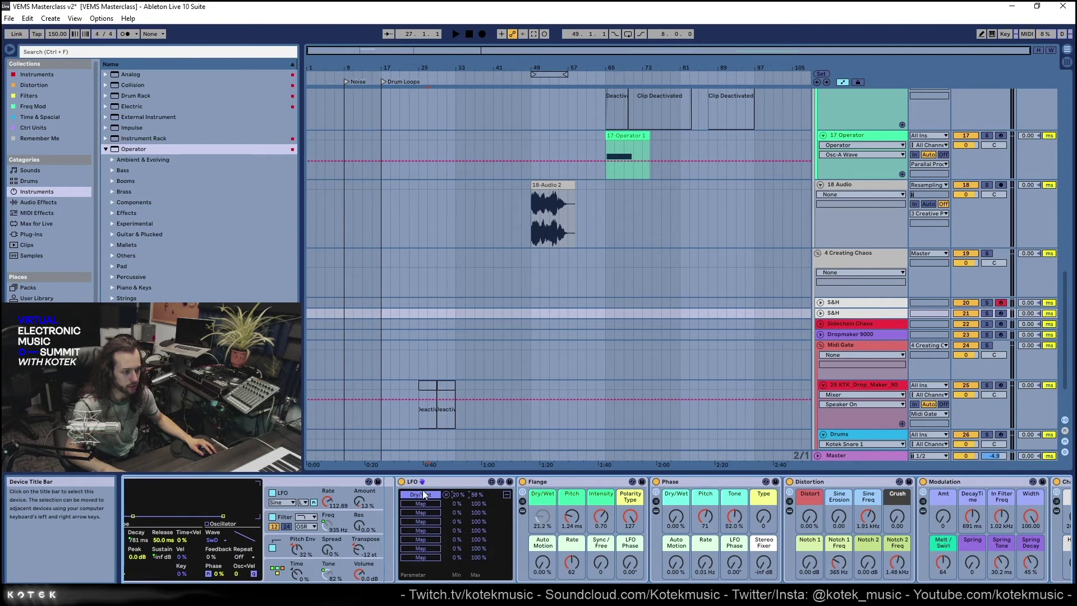
click(564, 516)
drag(478, 512, 478, 522)
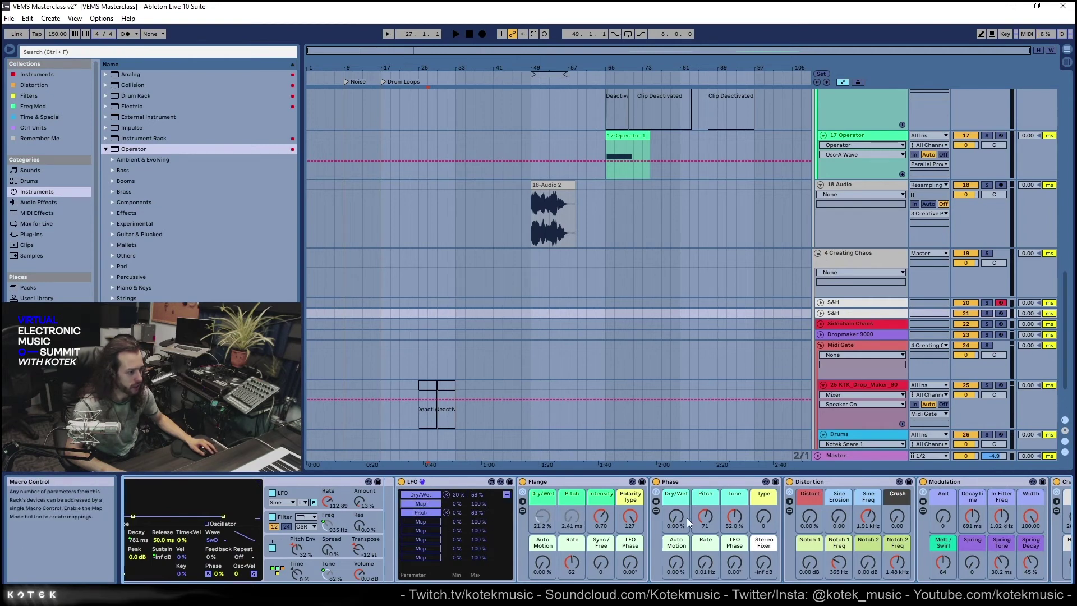
Map the LFO to the Distortion rack's Distort, the Phase rack's Auto Motion, and the Modulation rack's Amt and Spring, limiting their ranges
click(810, 517)
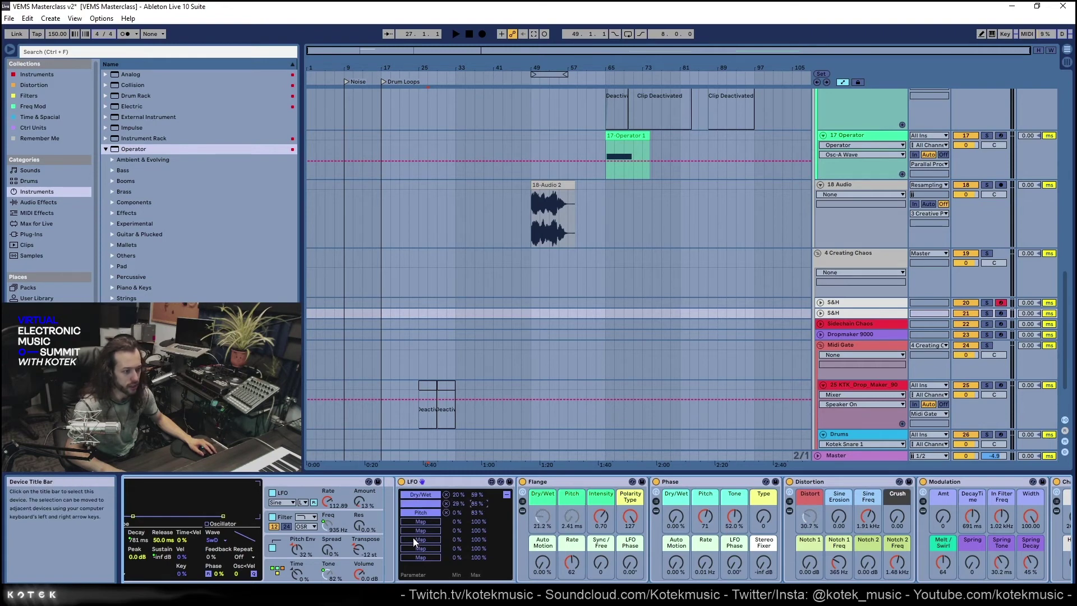
click(945, 517)
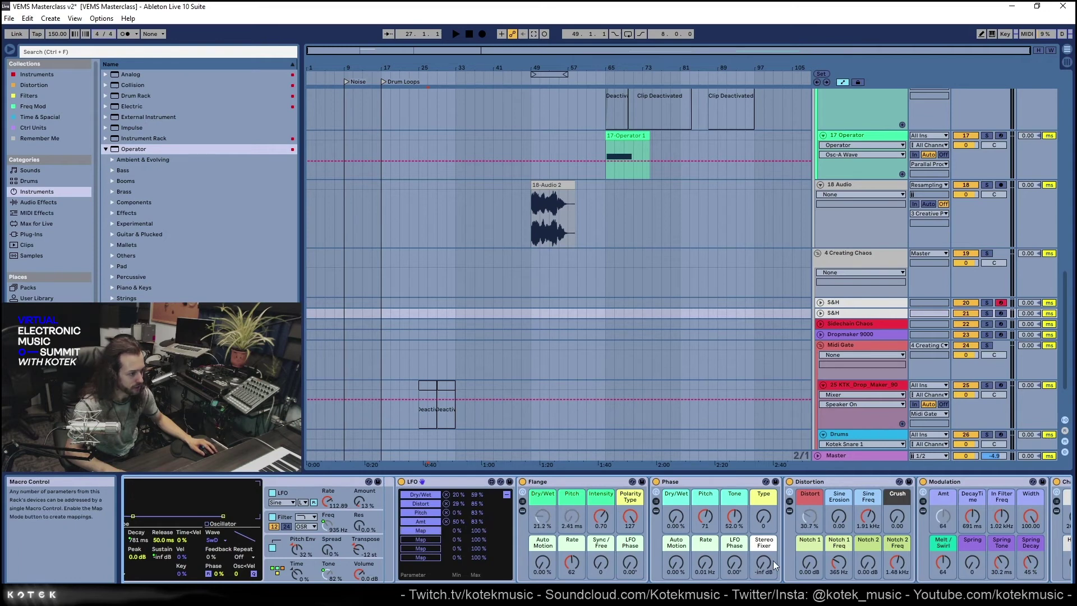
click(678, 565)
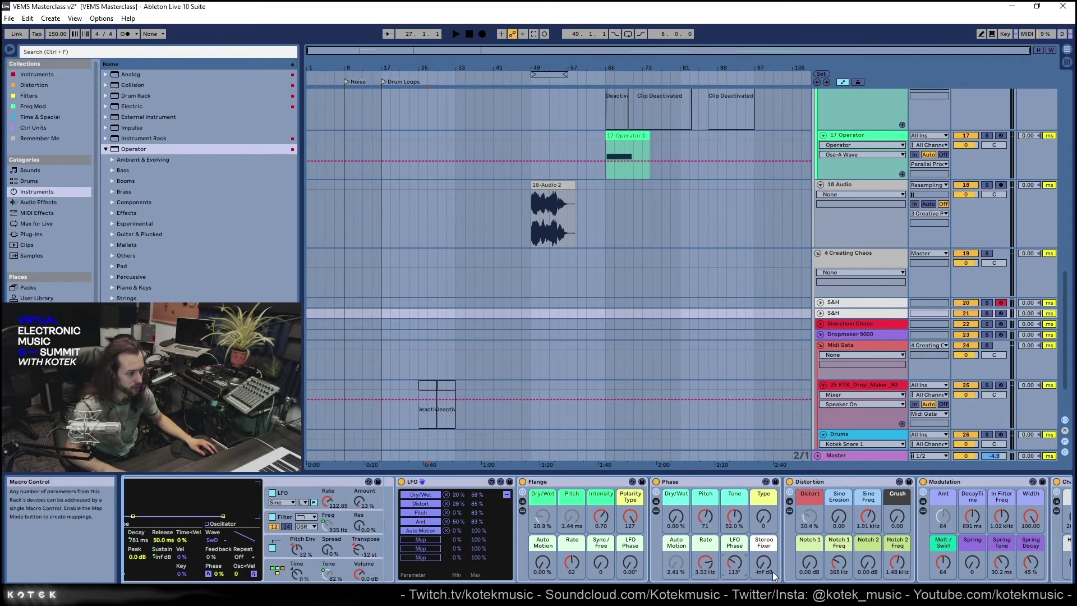
click(421, 540)
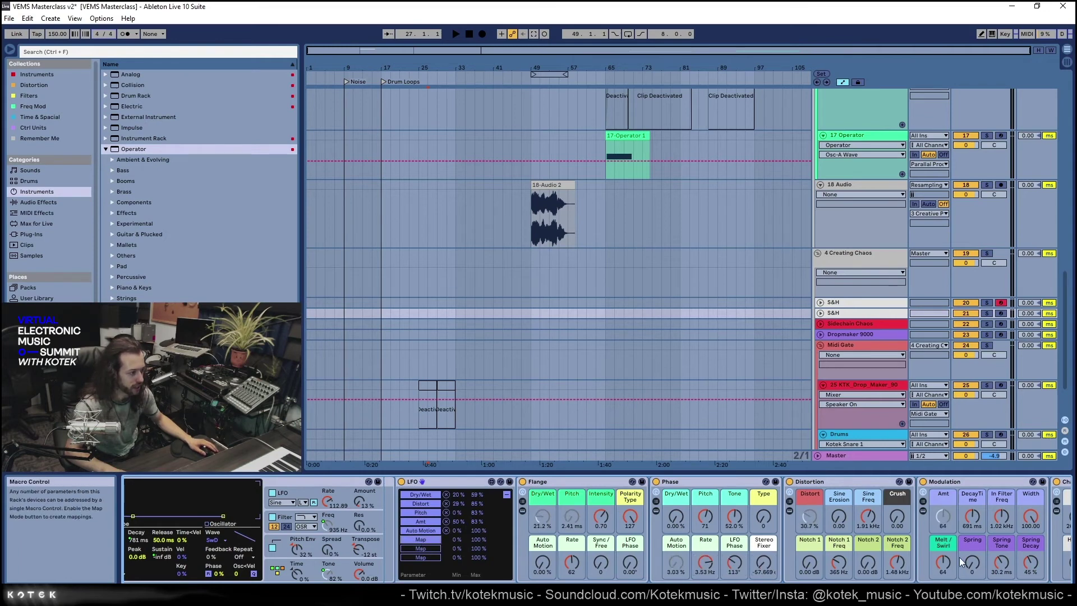
scroll(867, 557, right, 3)
drag(370, 540, 370, 522)
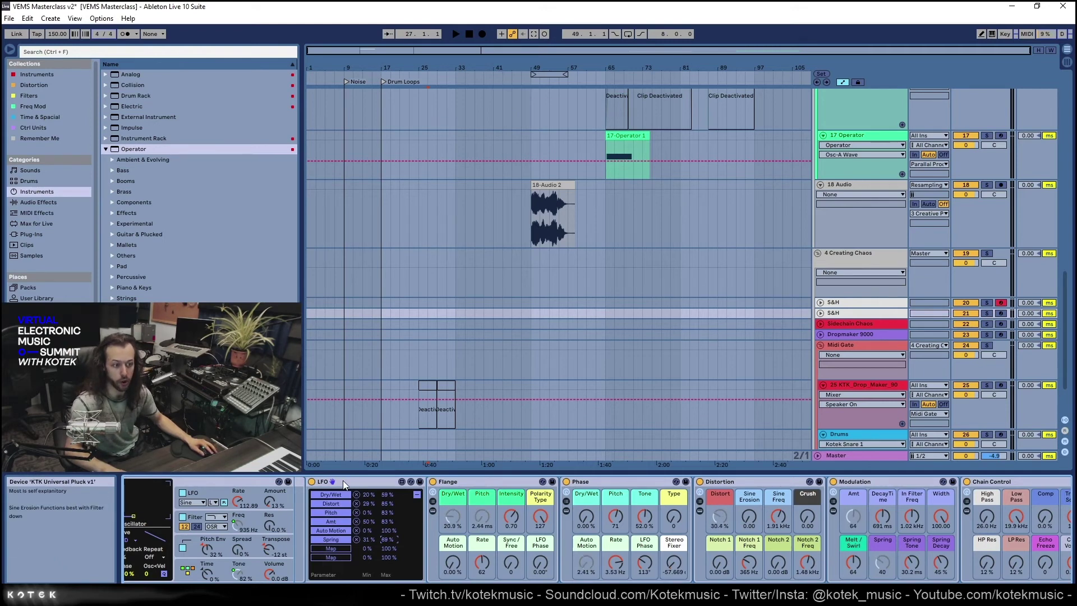
Close the LFO's mapping list, switch its waveform to Random and set its rate to 4.91 Hz
click(418, 495)
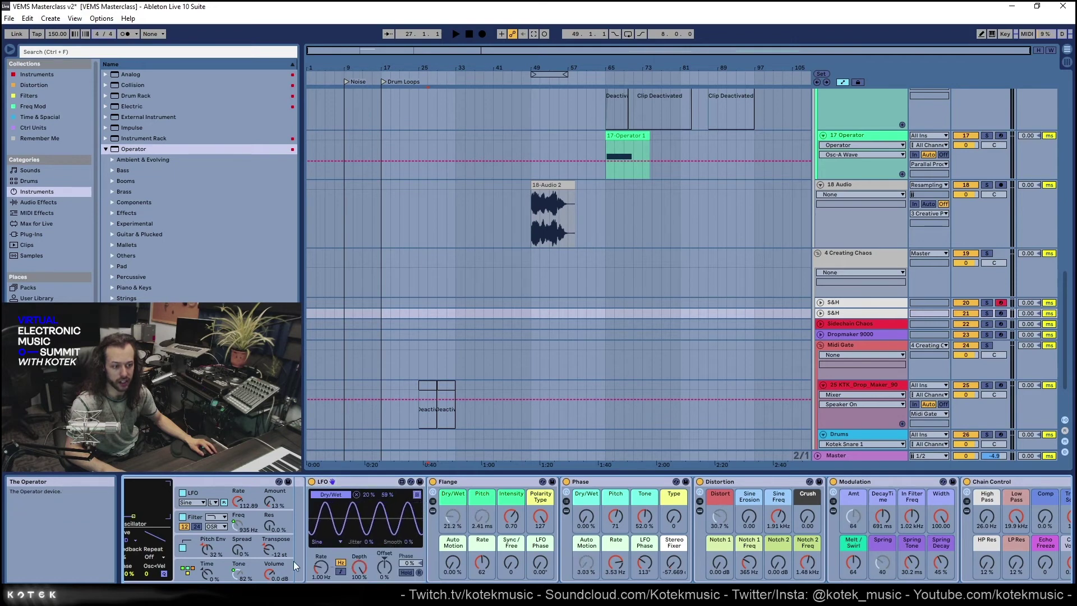
click(324, 542)
click(330, 527)
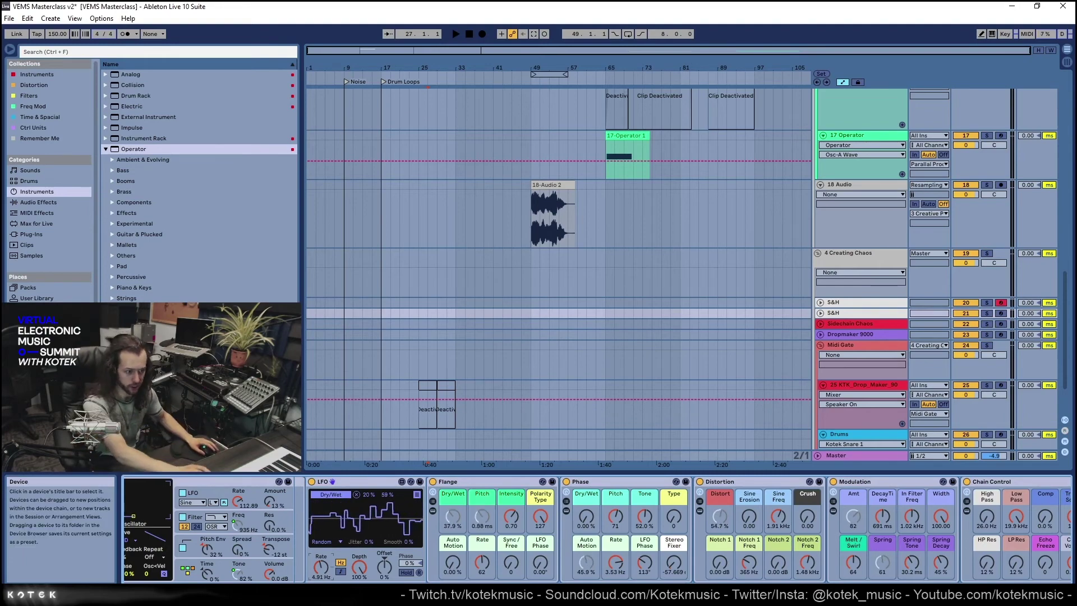
Map the Envelope device to the LFO's Hold, toggle the Envelope's Velocity option and adjust its curve
scroll(643, 577, left, 5)
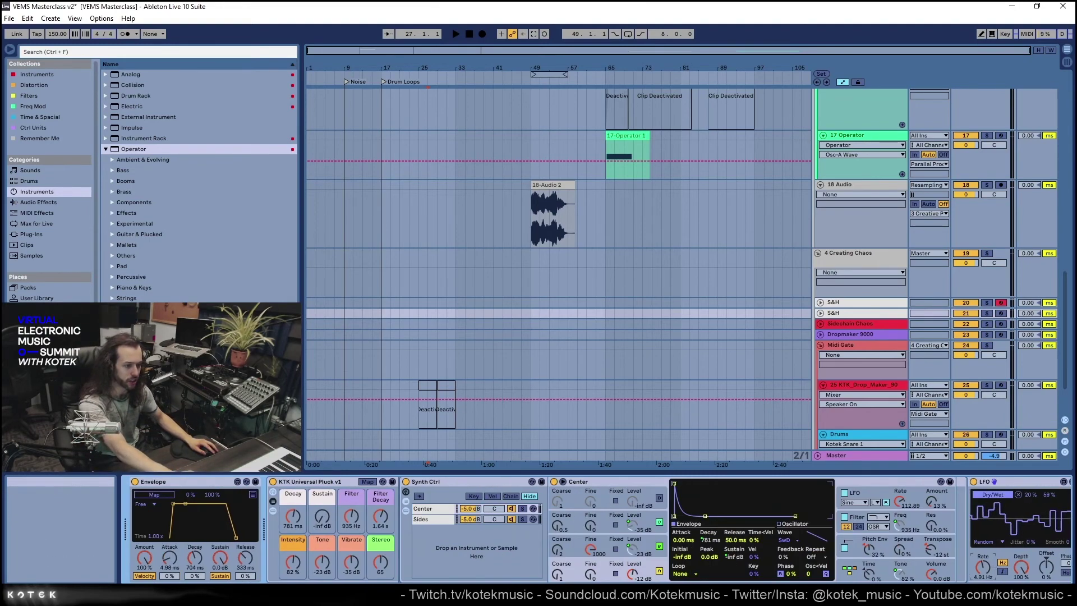
drag(171, 503, 154, 501)
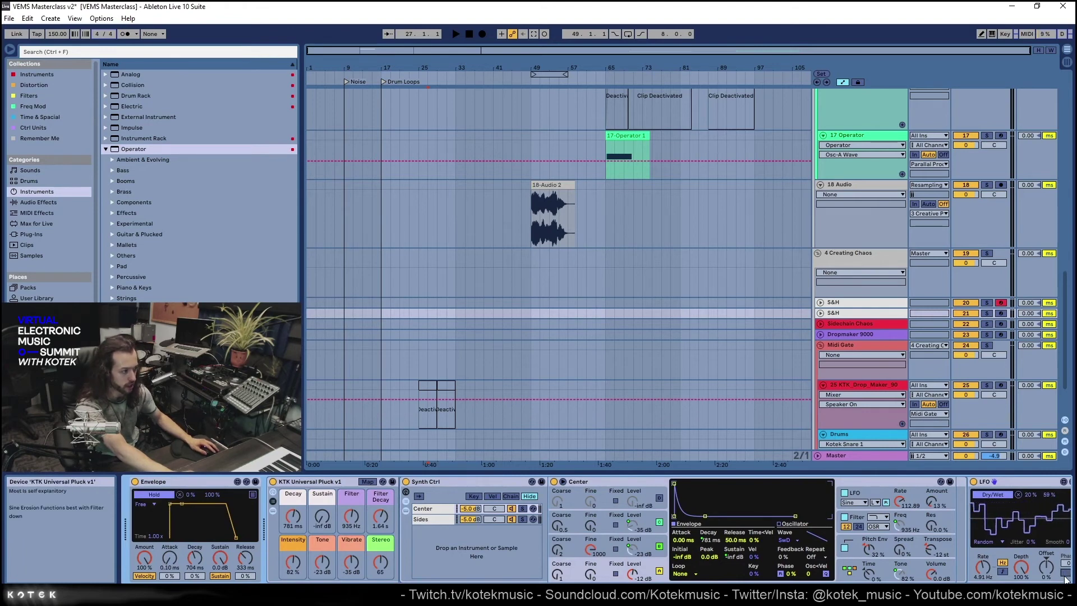
drag(953, 593, 963, 593)
scroll(203, 537, left, 5)
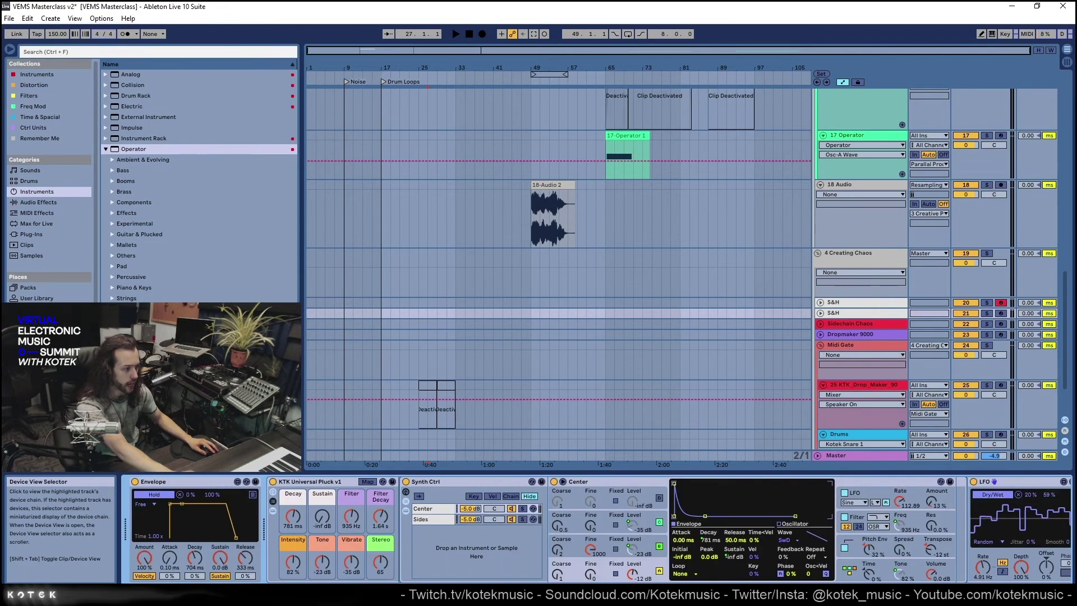
click(144, 575)
drag(236, 537, 229, 537)
Arm the second S&H track and lower the Modulation rack's In Filter Freq to 100 Hz
scroll(522, 578, right, 3)
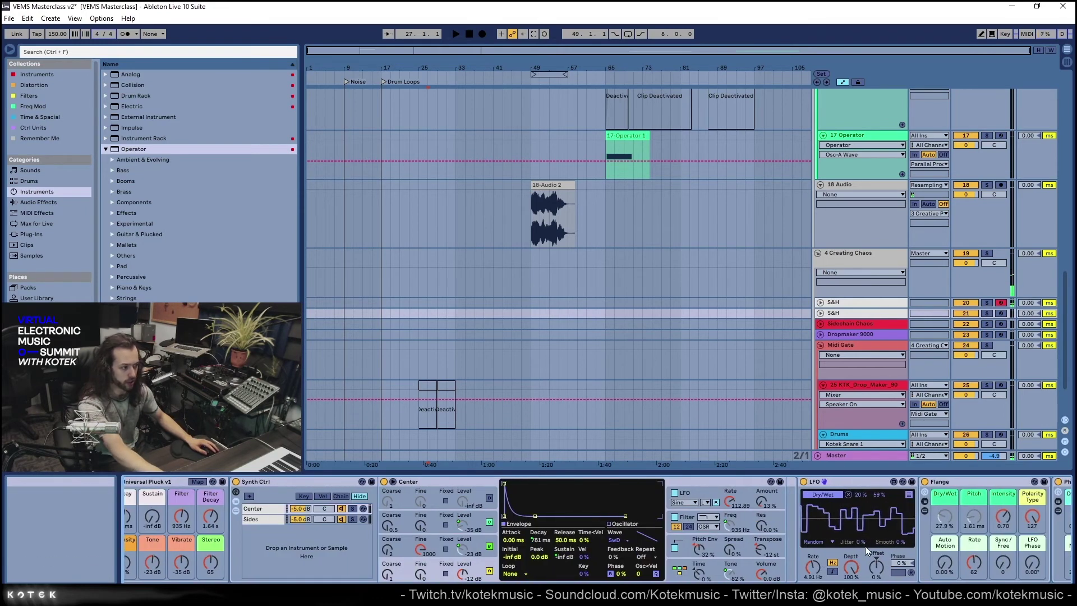
click(1001, 313)
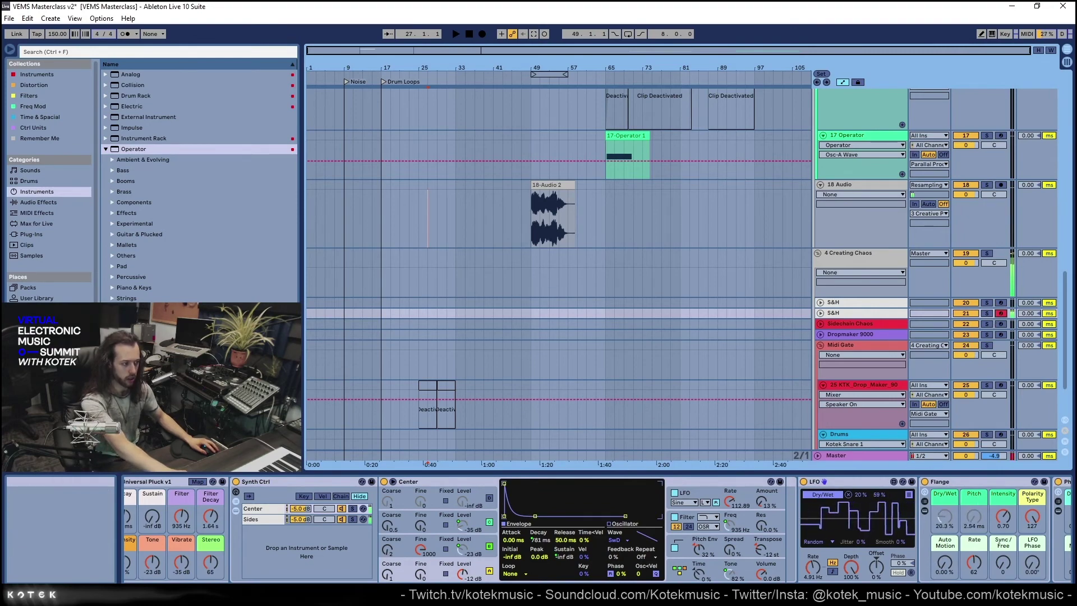
drag(928, 594, 947, 593)
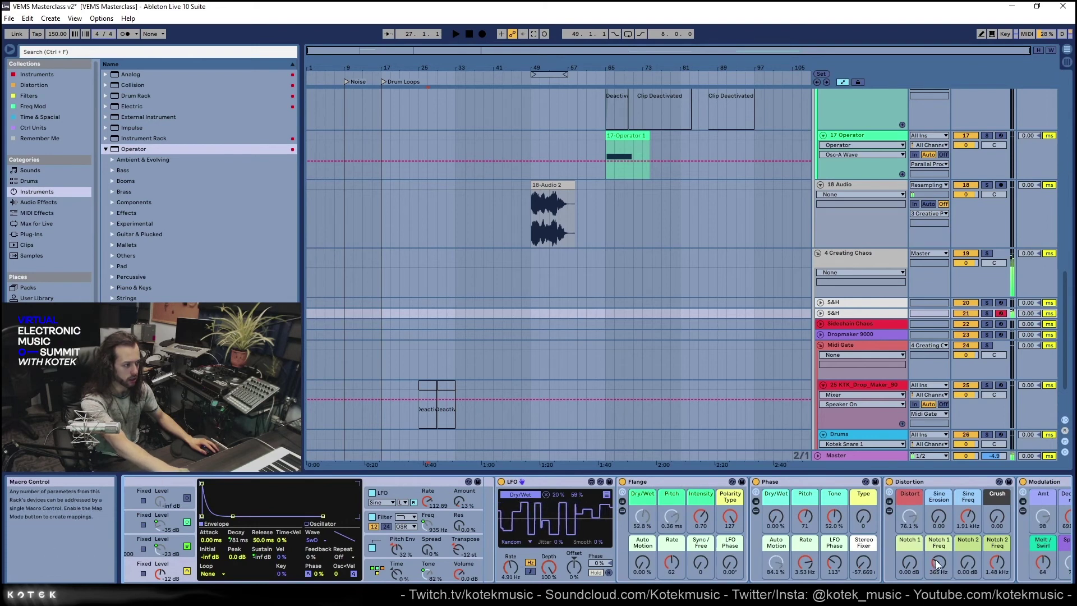
scroll(1028, 515, down, 3)
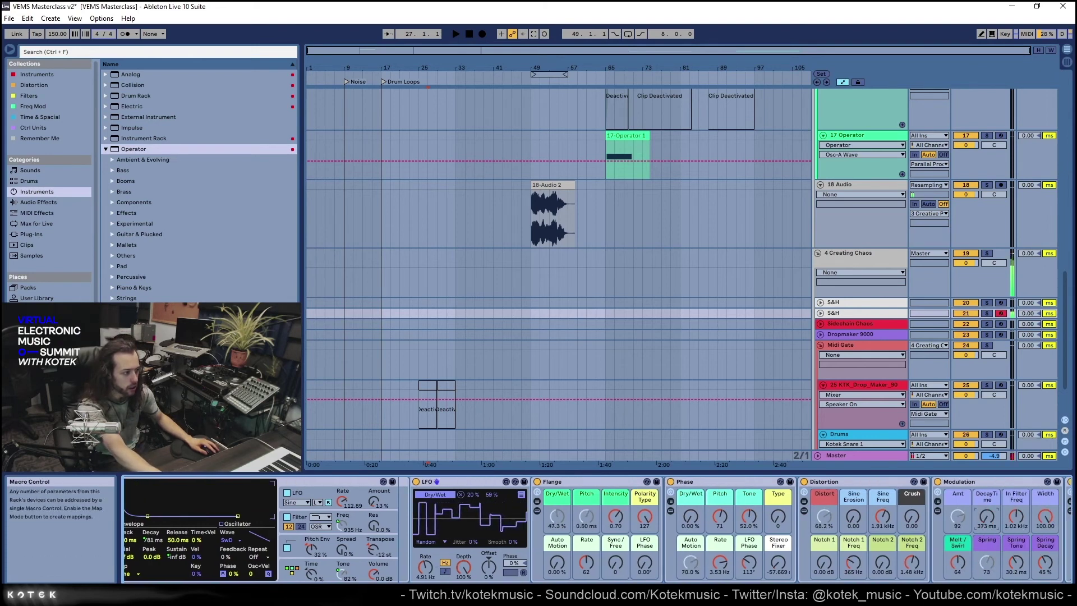
drag(1027, 516, 1037, 529)
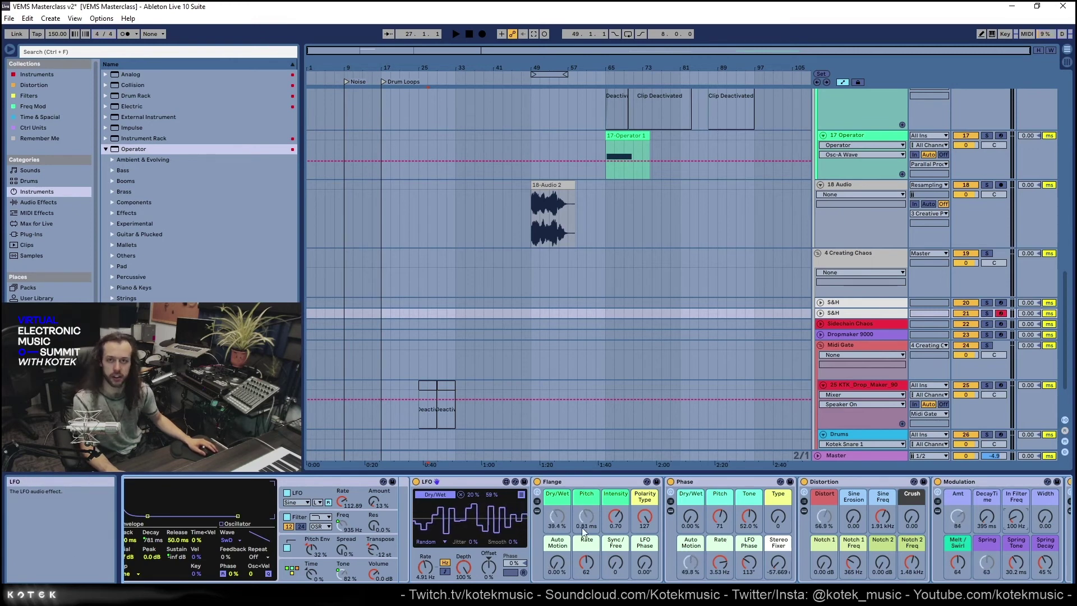
Collapse the LFO device in the second S&H track's chain
scroll(433, 538, left, 5)
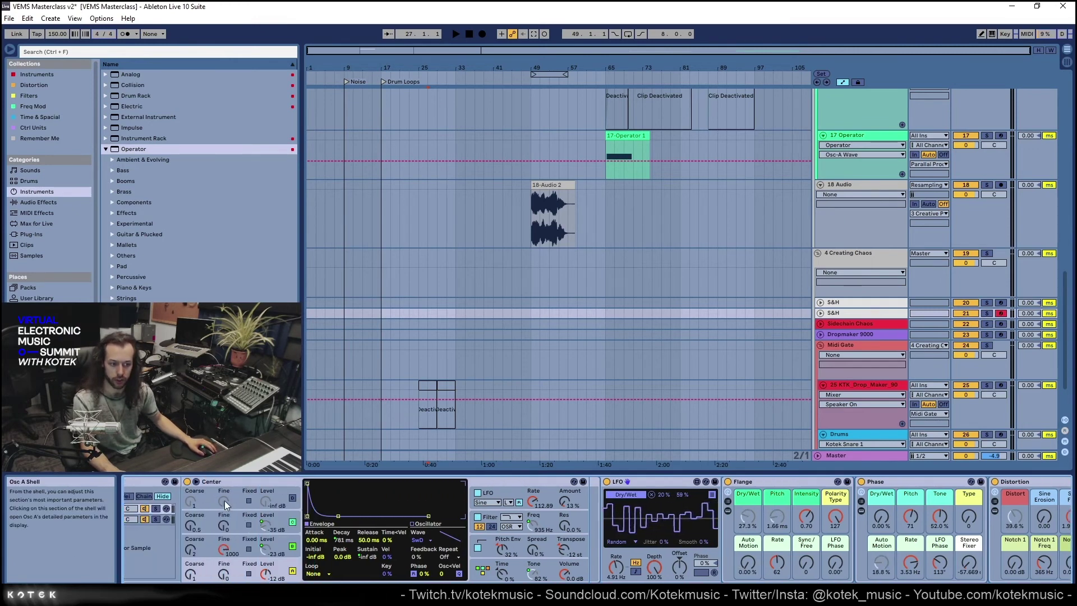
scroll(629, 546, right, 2)
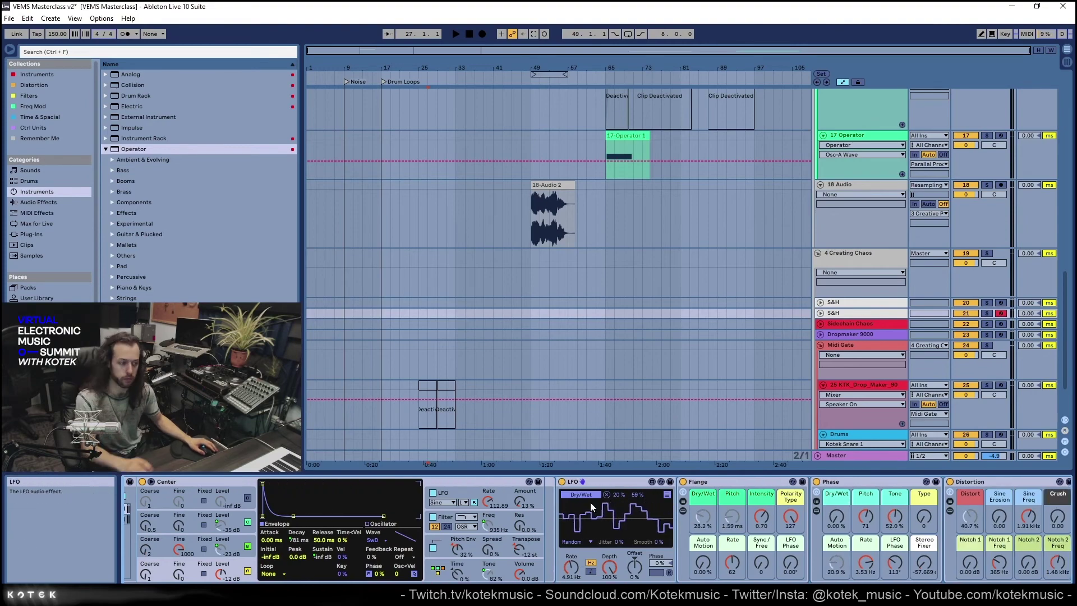
double_click(593, 482)
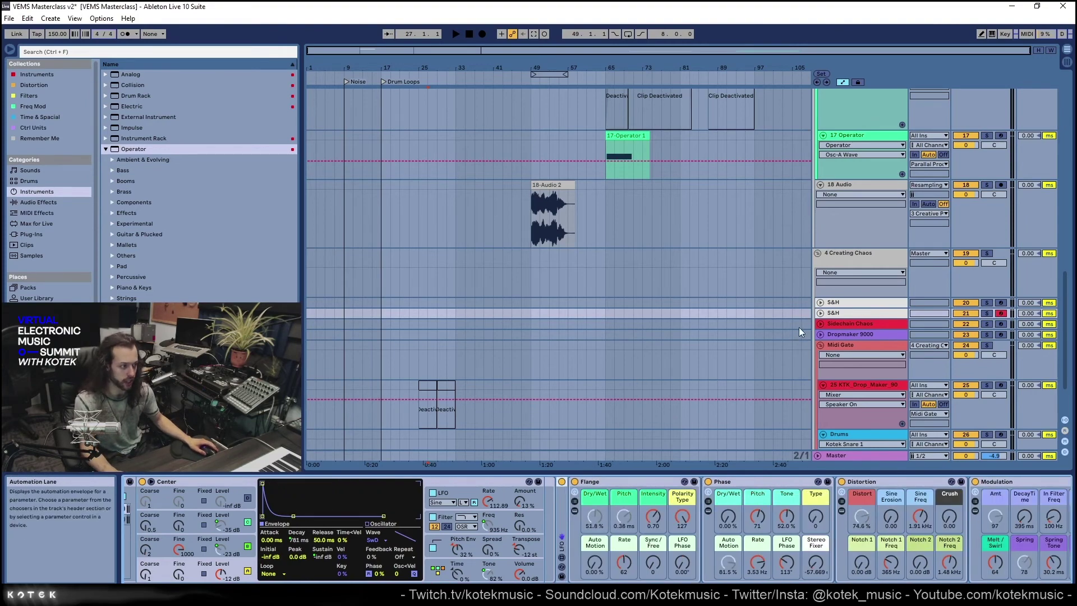
Disarm the second S&H track and select the Sidechain Chaos track to show its device chain
scroll(830, 303, down, 2)
click(874, 260)
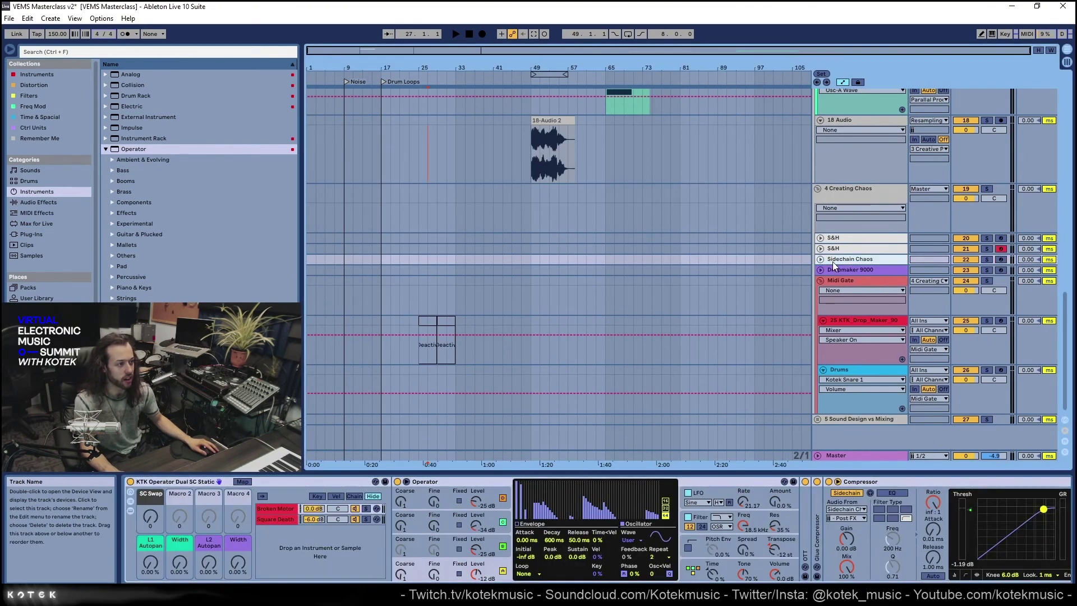
click(999, 249)
double_click(881, 260)
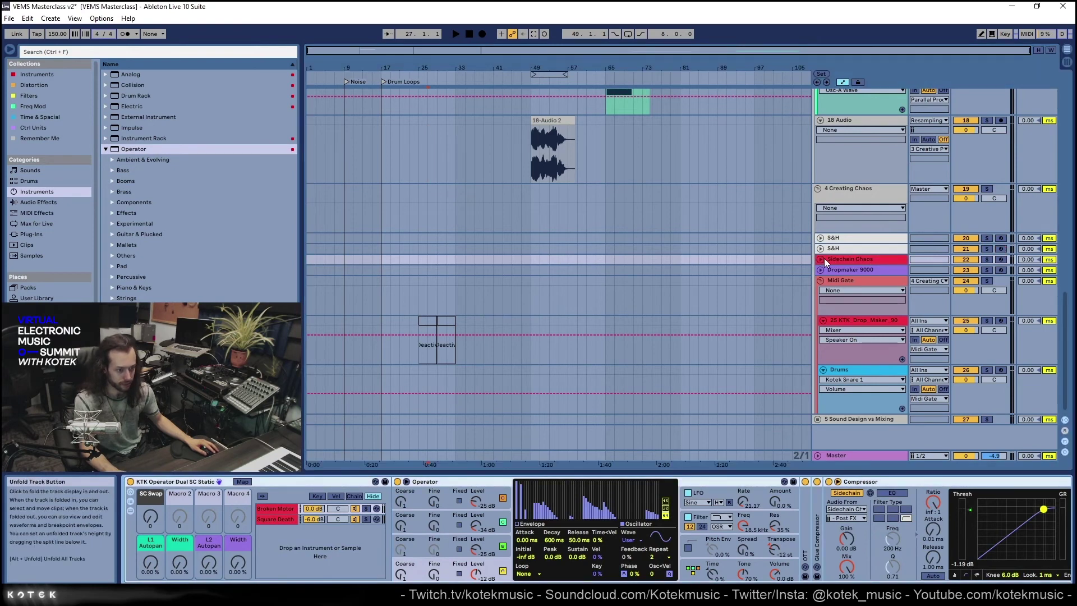
click(825, 258)
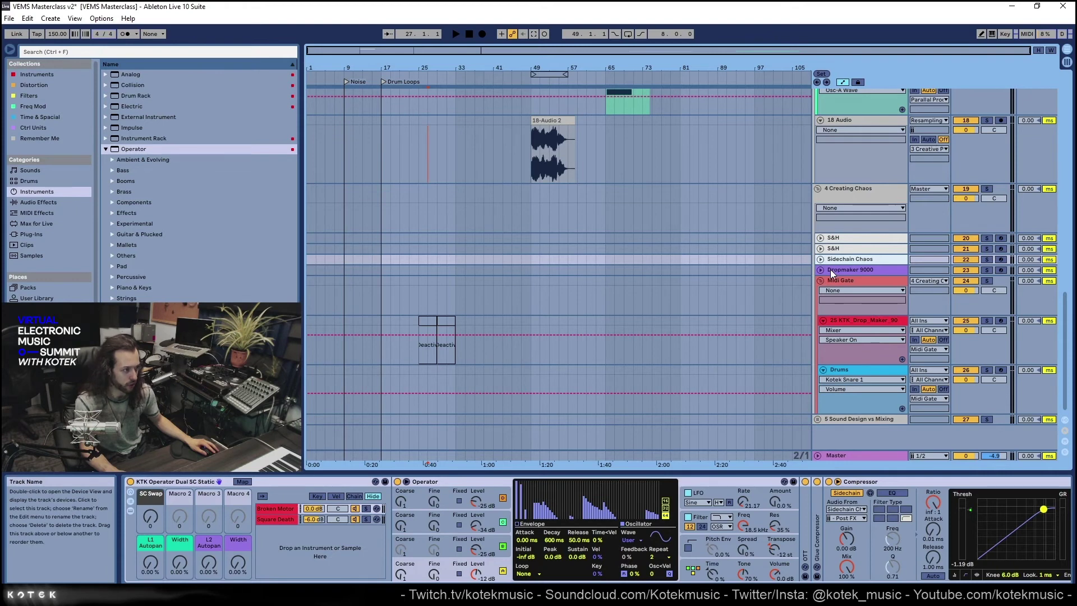
Select the Dropmaker 9000 track, unfold it and arm it for recording
click(878, 268)
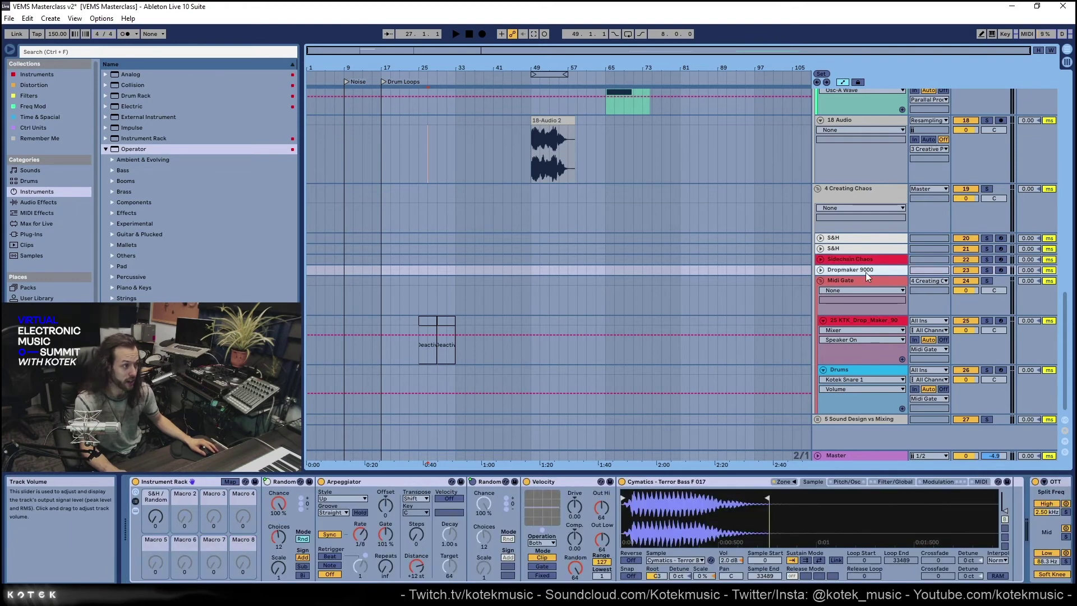
click(820, 269)
click(1000, 270)
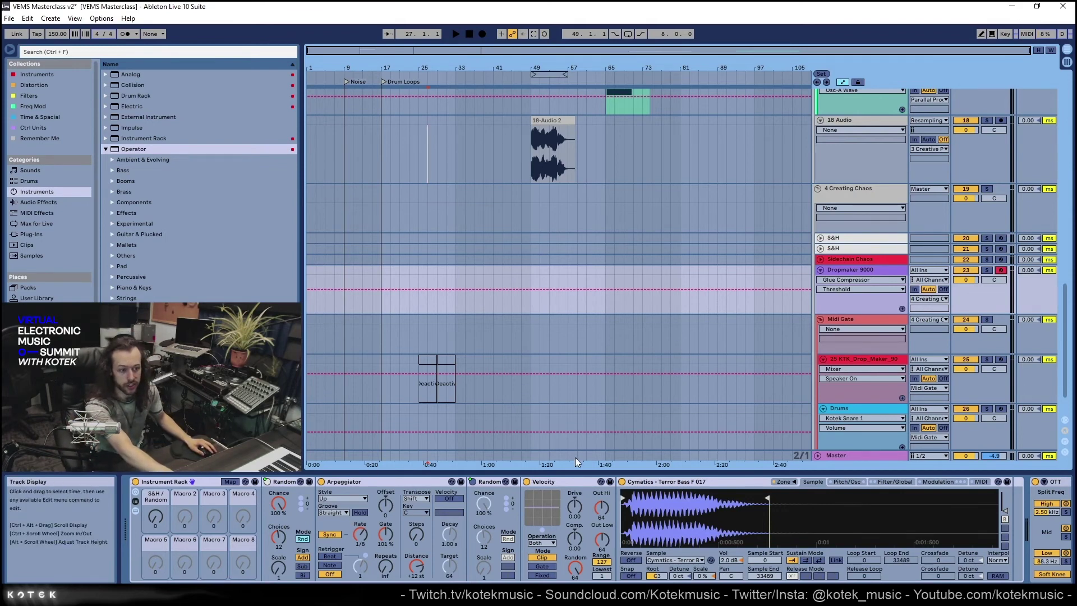
Open the zone editor of the Dropmaker 9000 track's Sampler and look through its list of bass samples
click(783, 461)
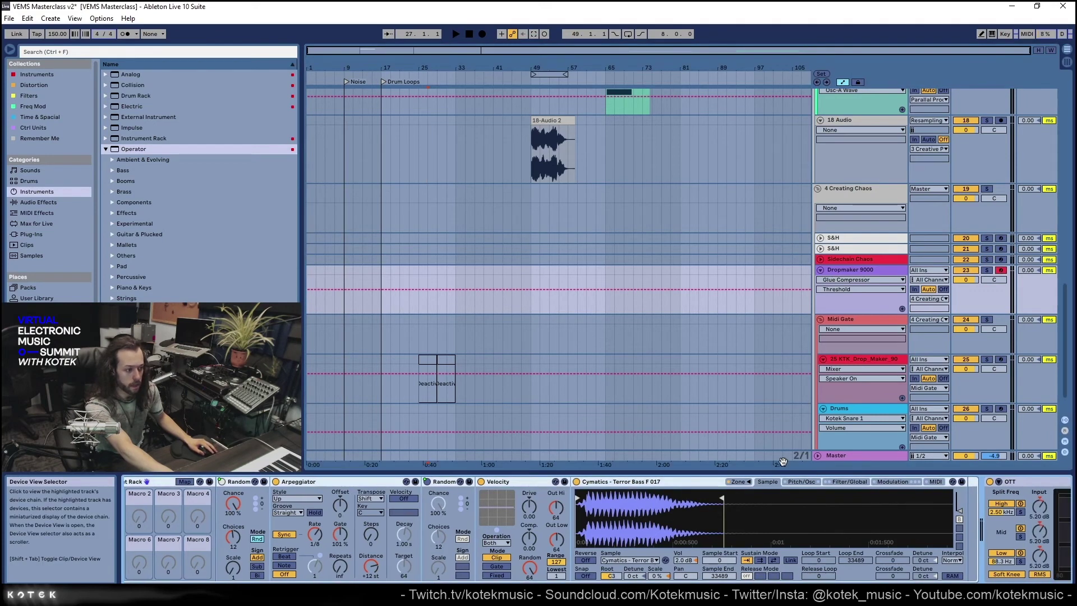
click(738, 481)
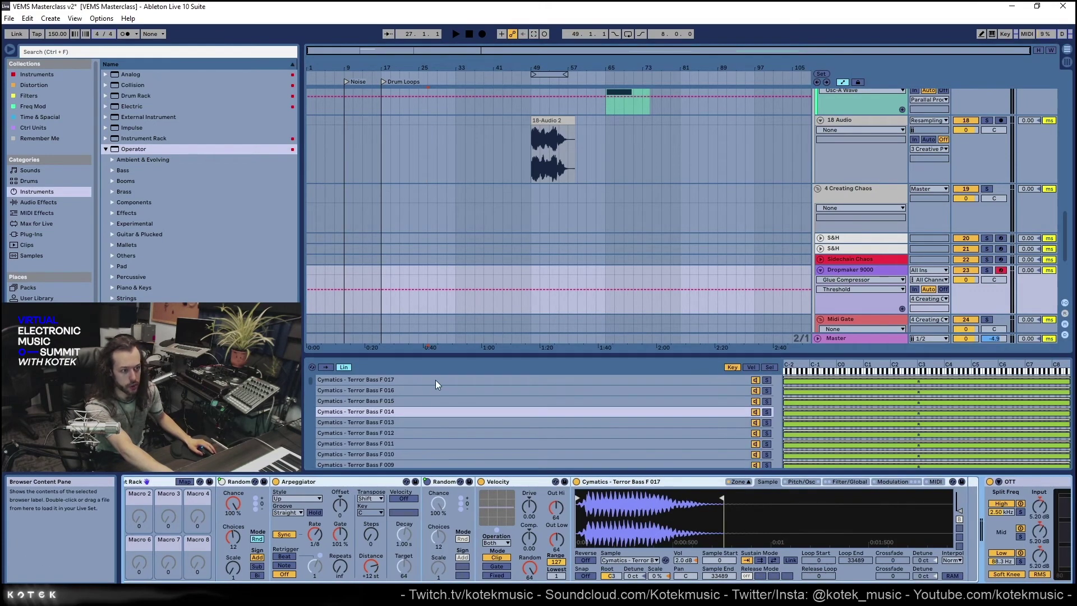
scroll(422, 392, down, 10)
scroll(405, 395, down, 7)
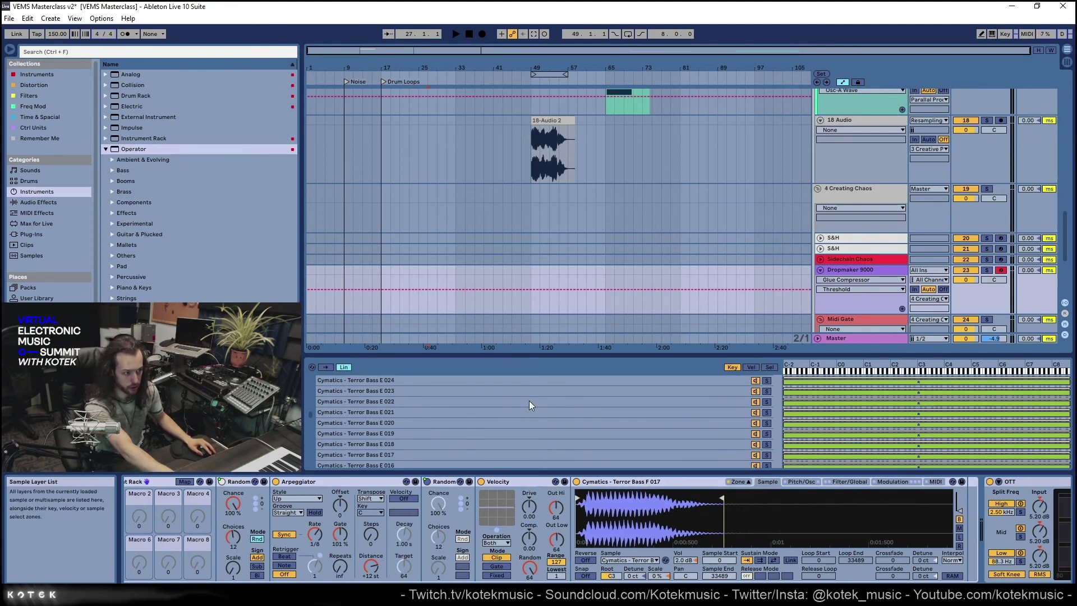
right_click(469, 394)
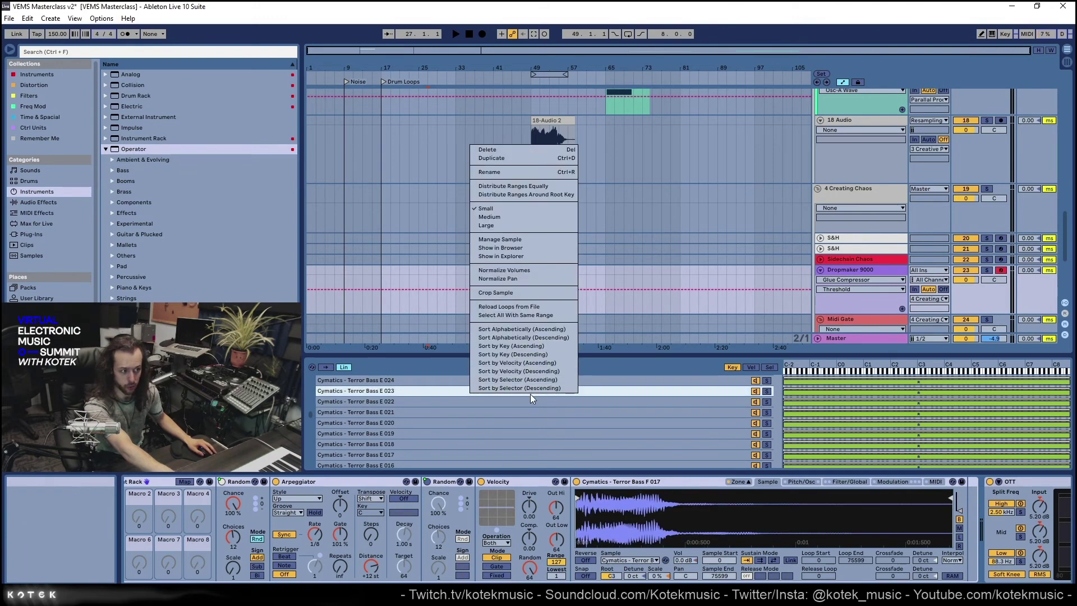
click(551, 272)
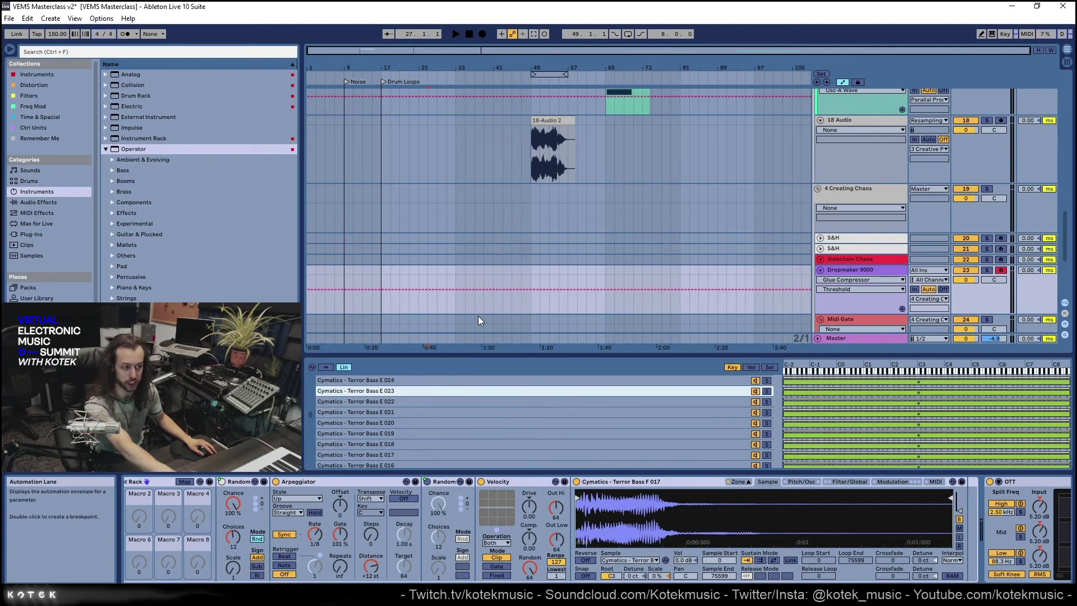
click(464, 434)
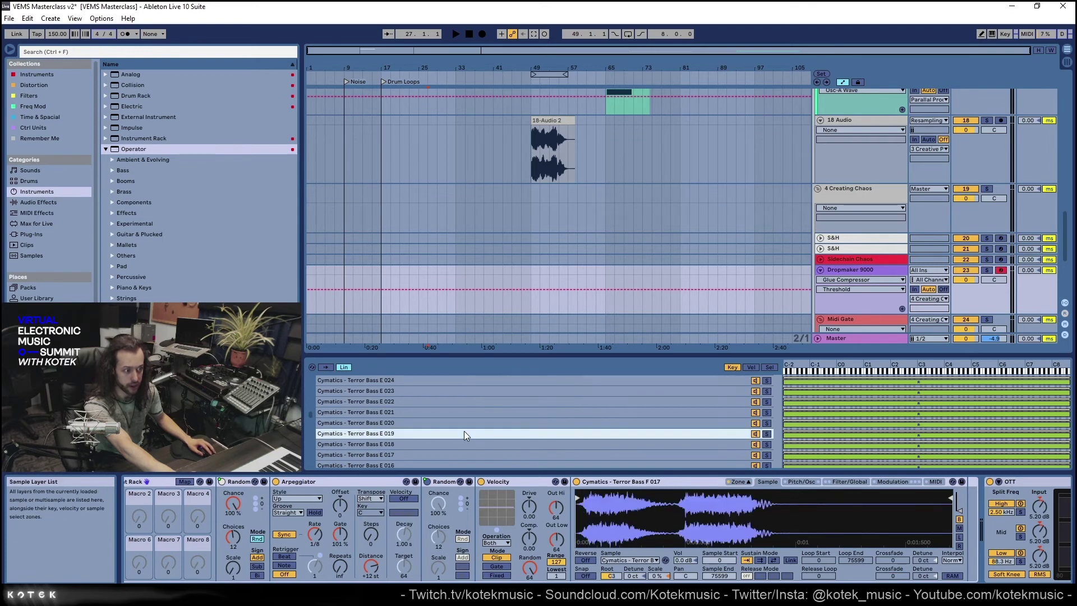
click(445, 391)
right_click(446, 391)
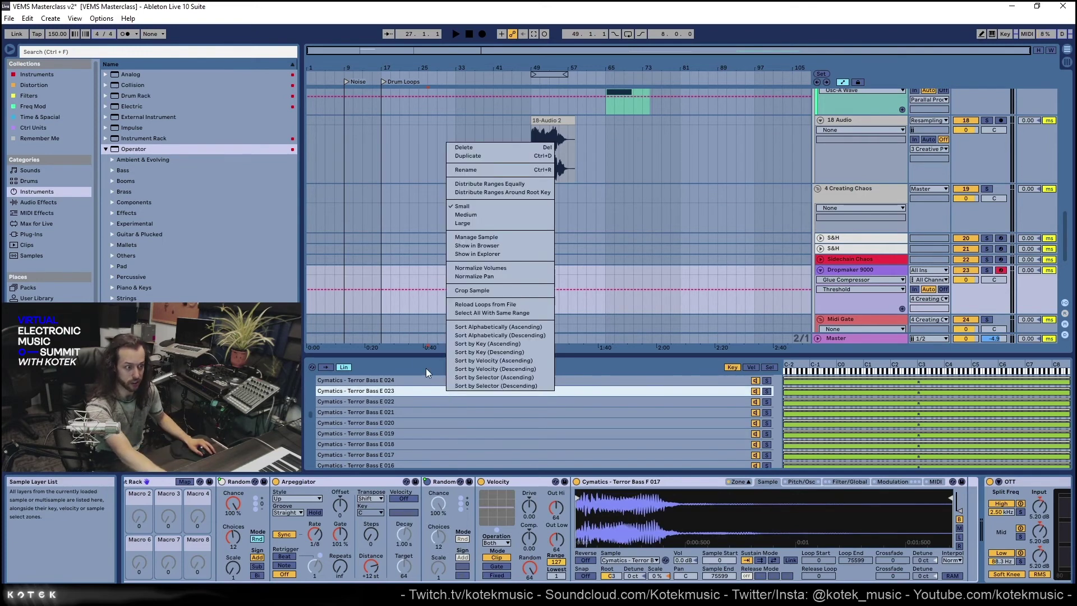
click(413, 373)
Select all samples in the Sampler's zone list and normalize their volumes
key(ctrl+a)
right_click(437, 390)
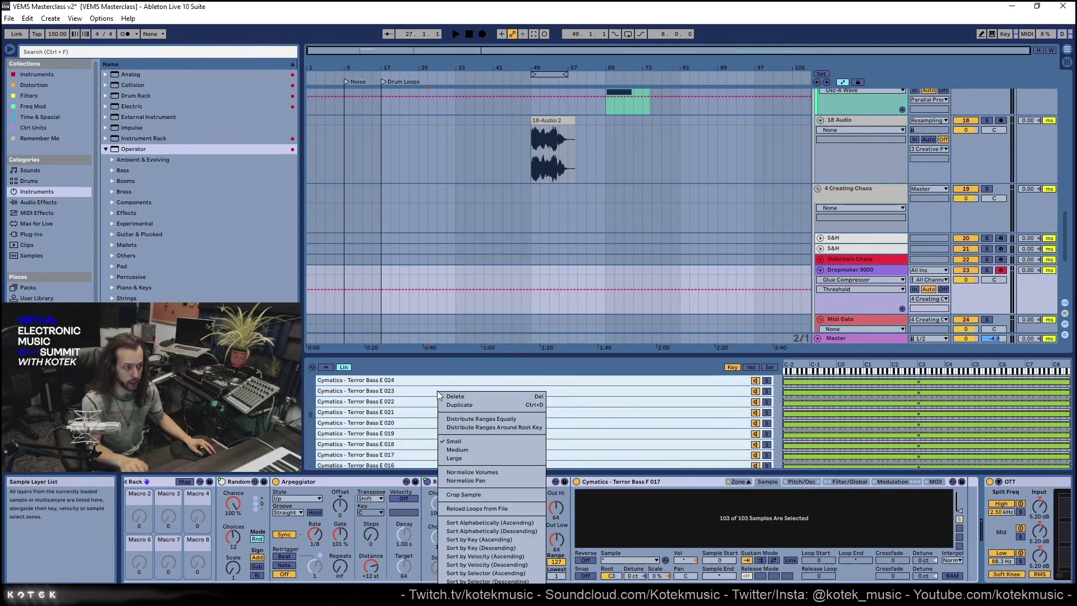
click(470, 471)
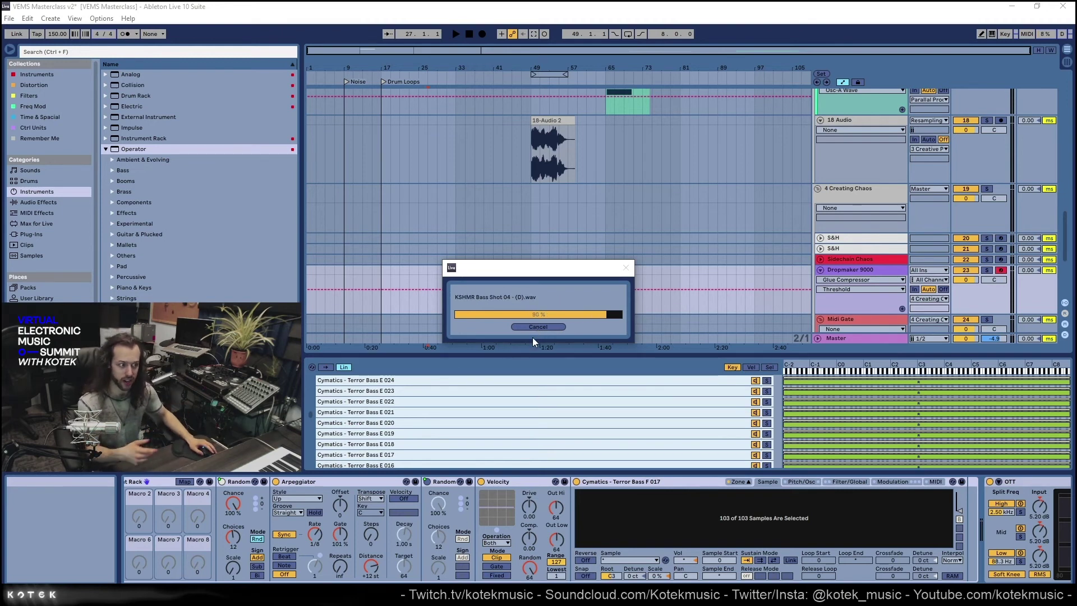
Display the velocity zones of the Sampler's samples and look at the range distribution options
click(769, 367)
click(751, 367)
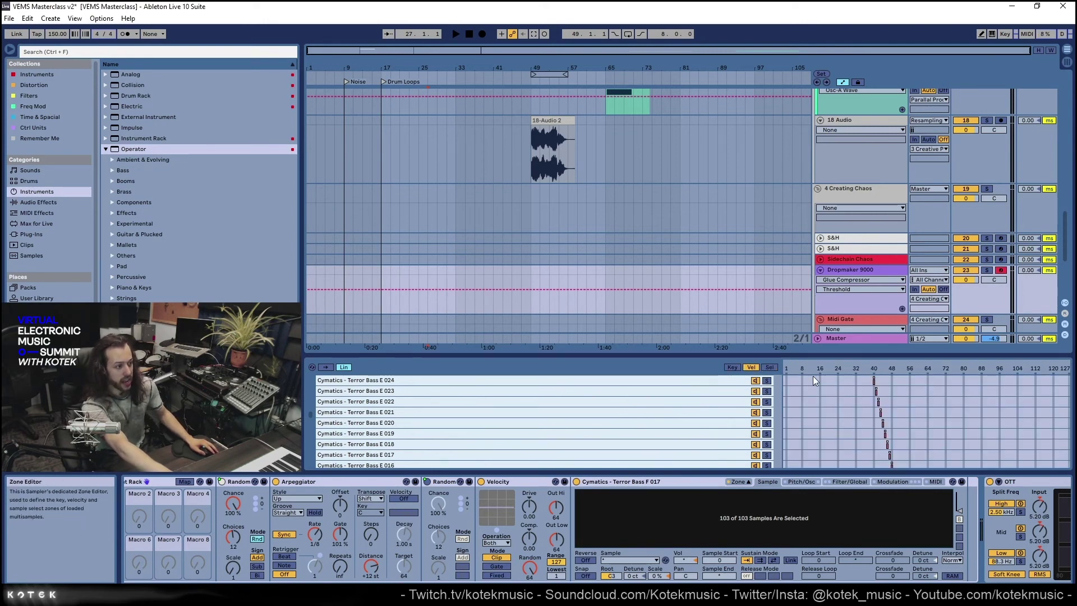
right_click(848, 371)
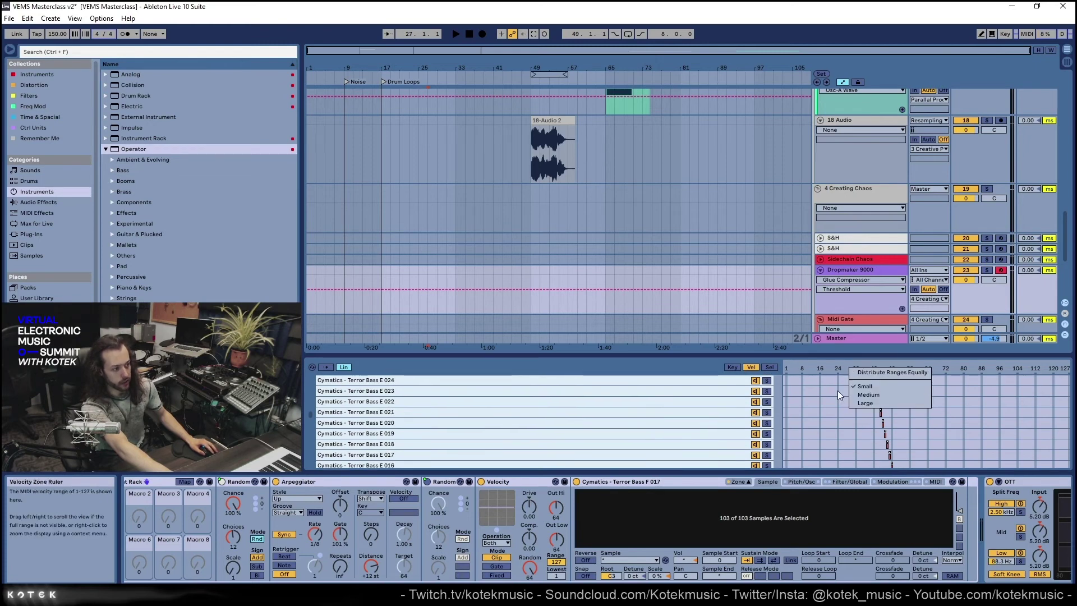
click(728, 414)
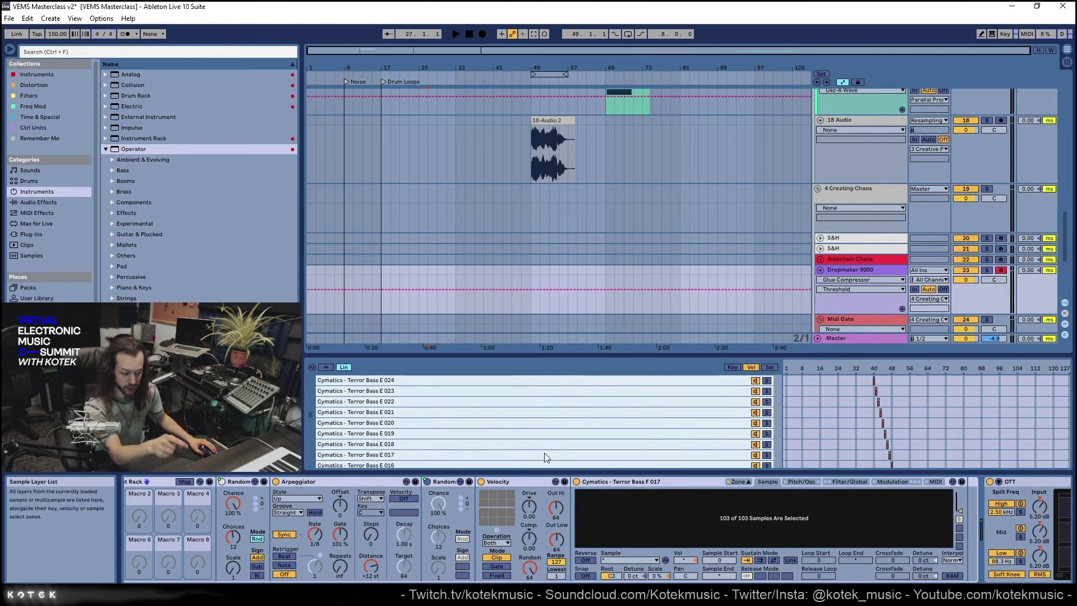
Check the Sampler's Modulation settings and the Vol<Vel amount in its Filter/Global section, and return to the sample view
click(893, 481)
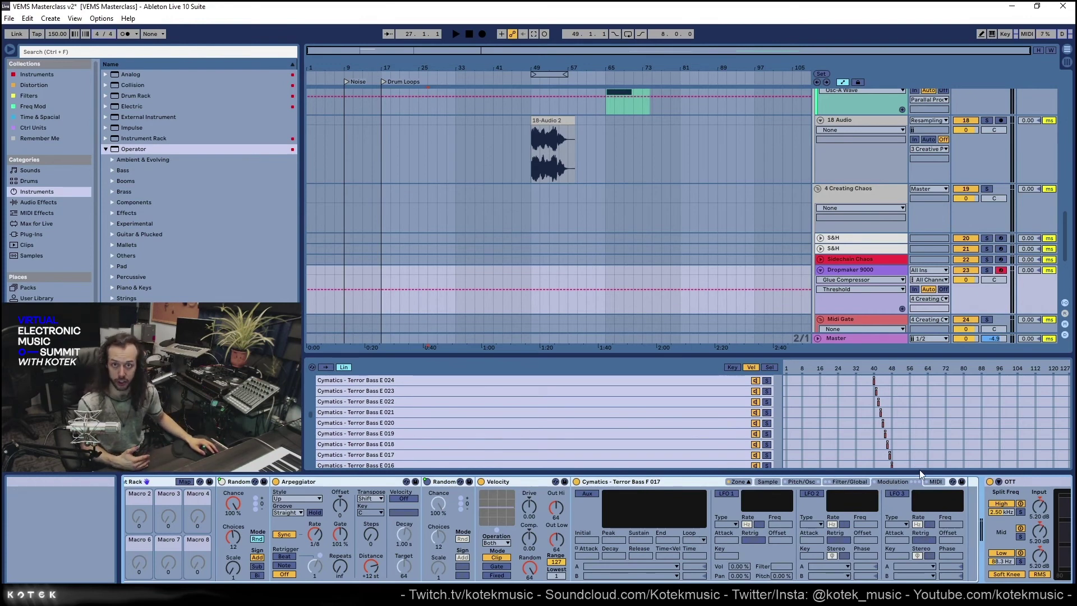
click(863, 481)
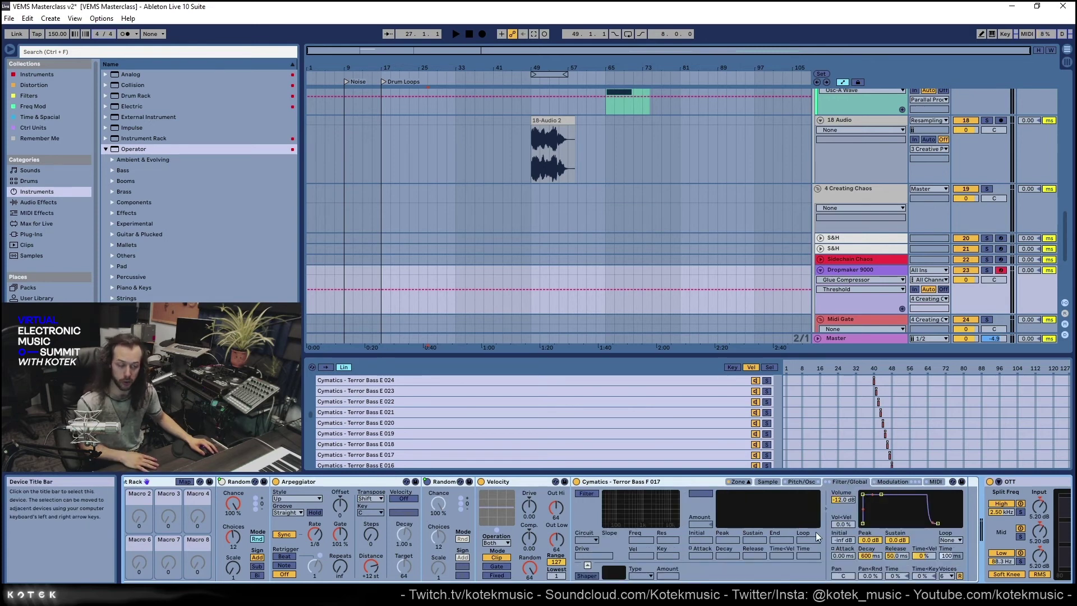
click(839, 525)
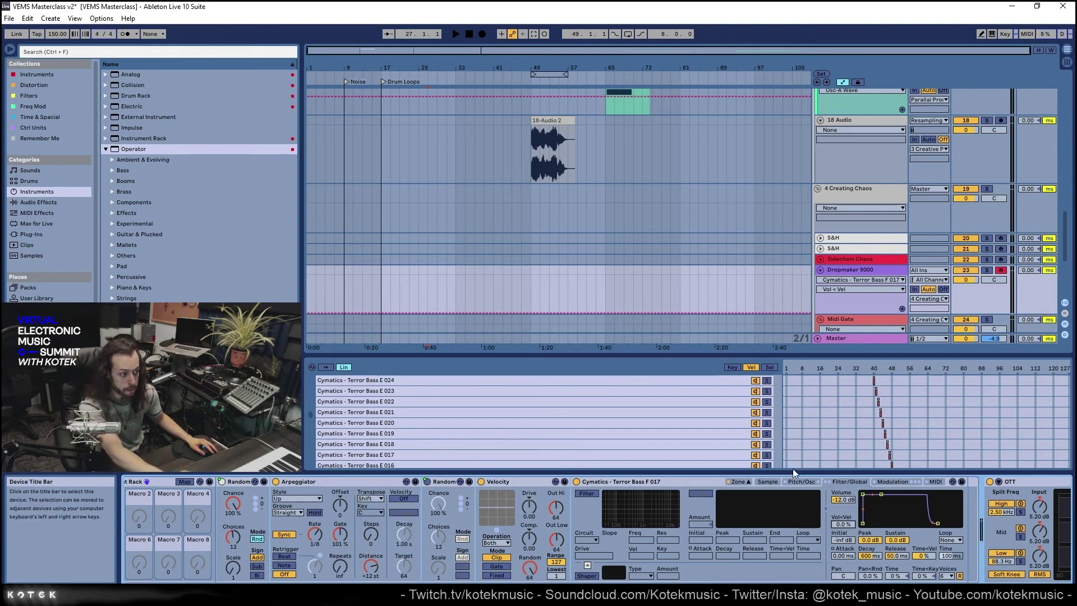
click(763, 482)
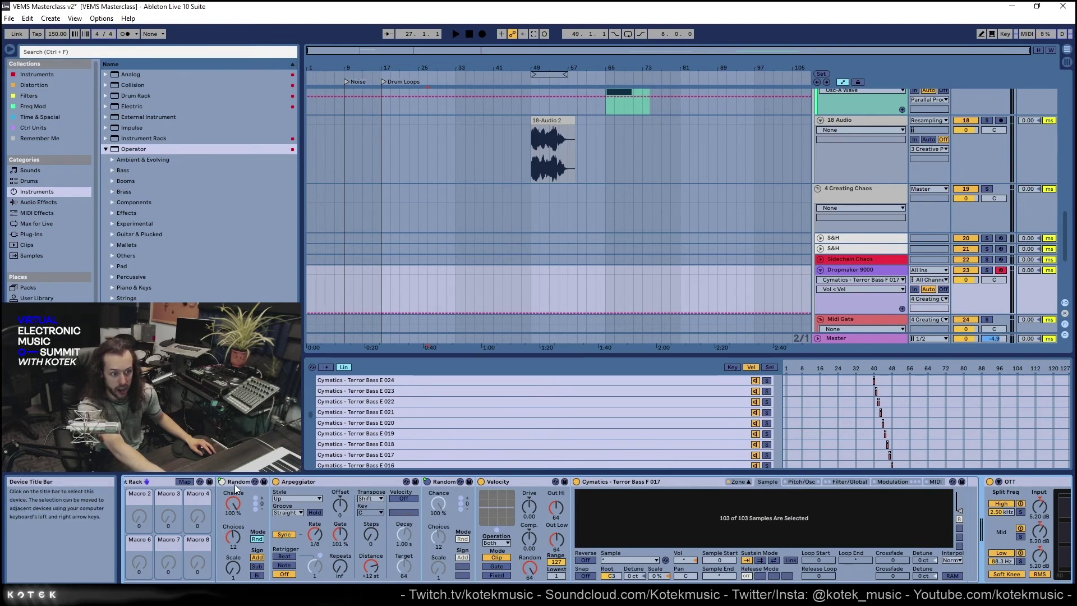
Look through the Random, Arpeggiator and Velocity devices that feed the Dropmaker 9000 Sampler
click(137, 481)
click(402, 479)
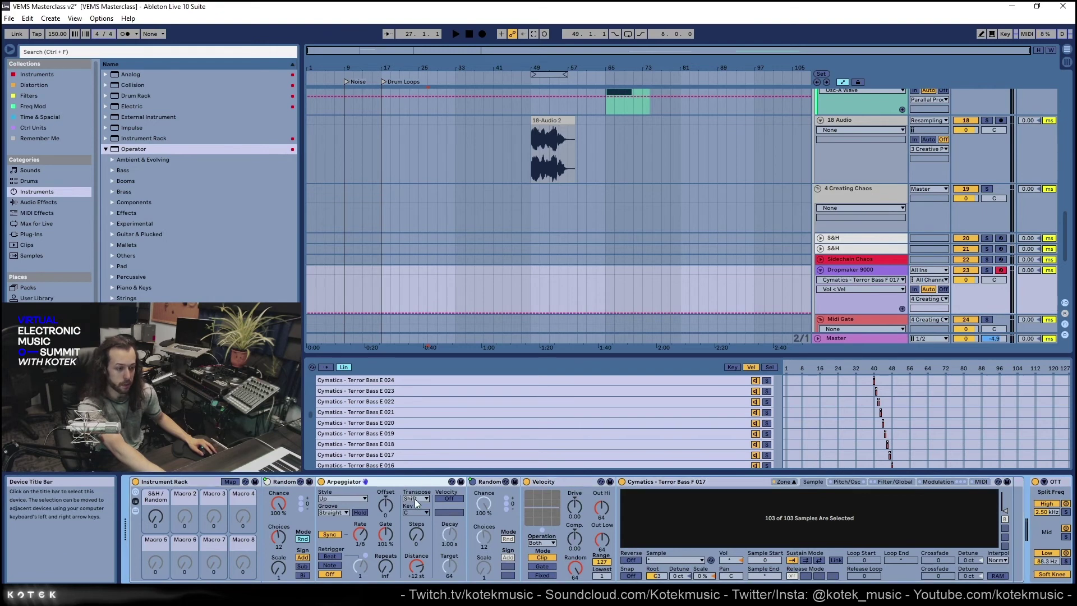
click(542, 482)
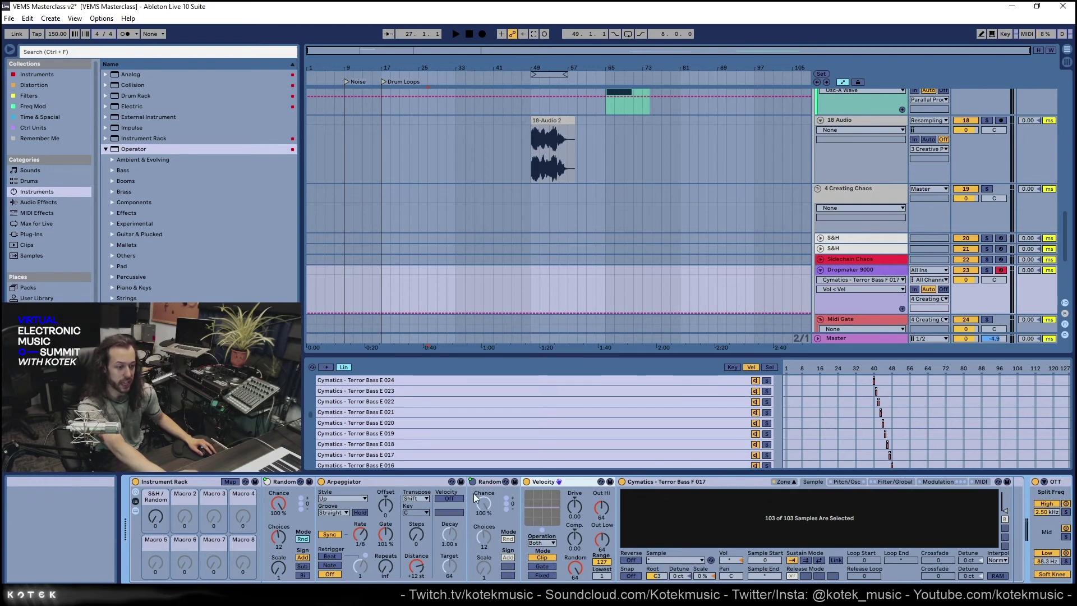
click(284, 480)
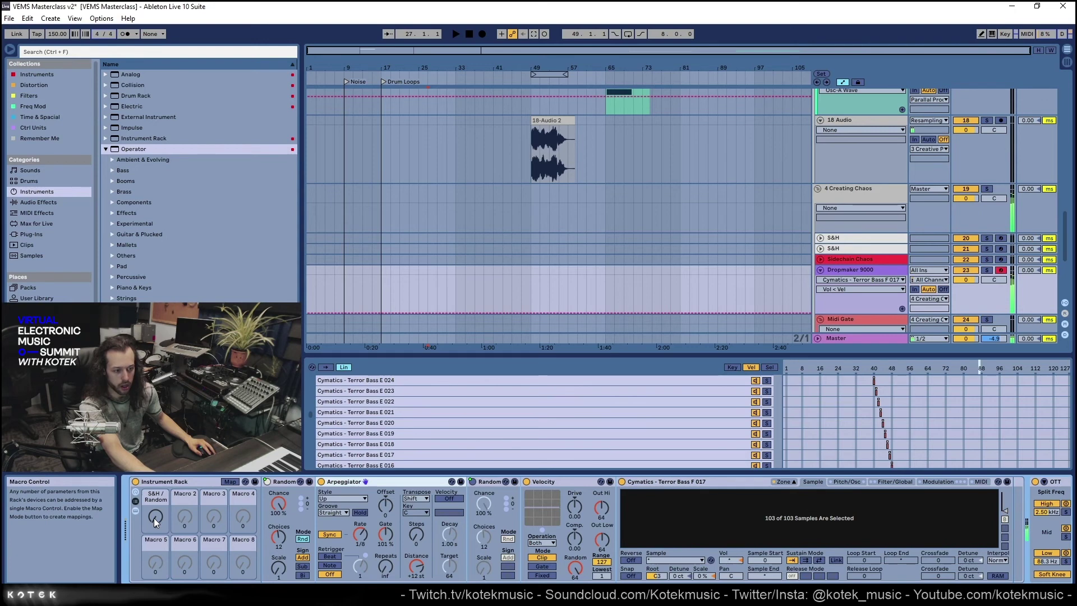
Set the Instrument Rack's S&H / Random macro to 127 and compare the samples' key and velocity zones
drag(156, 519, 156, 482)
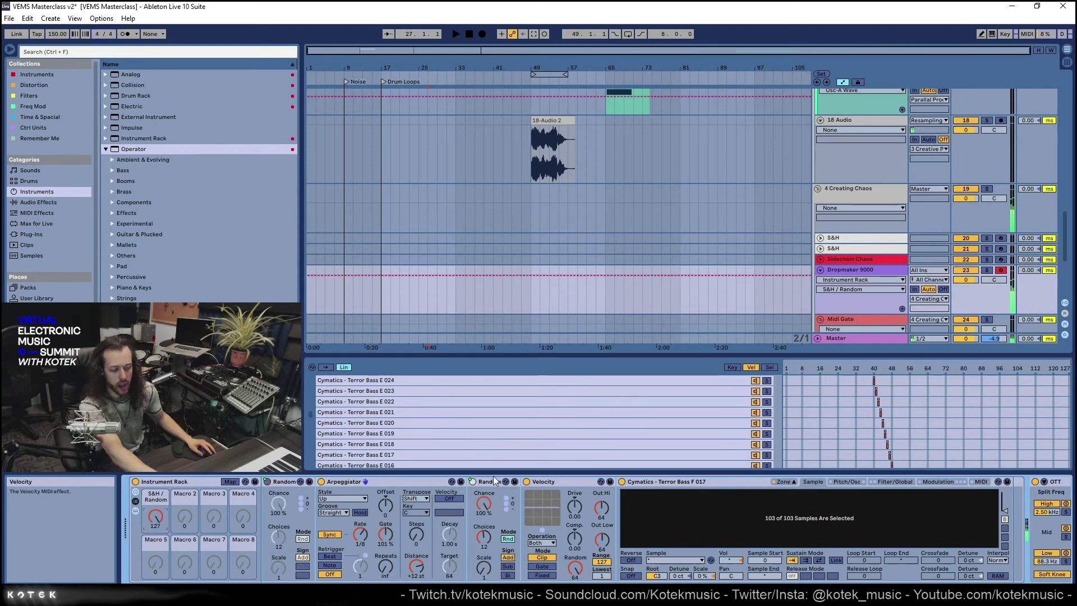
click(734, 366)
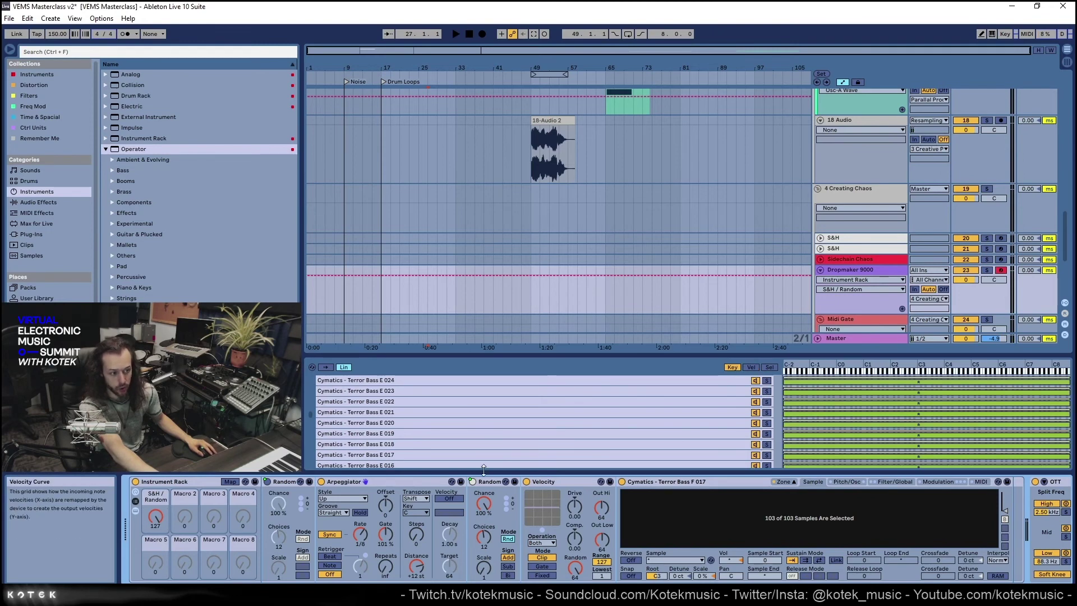
click(751, 366)
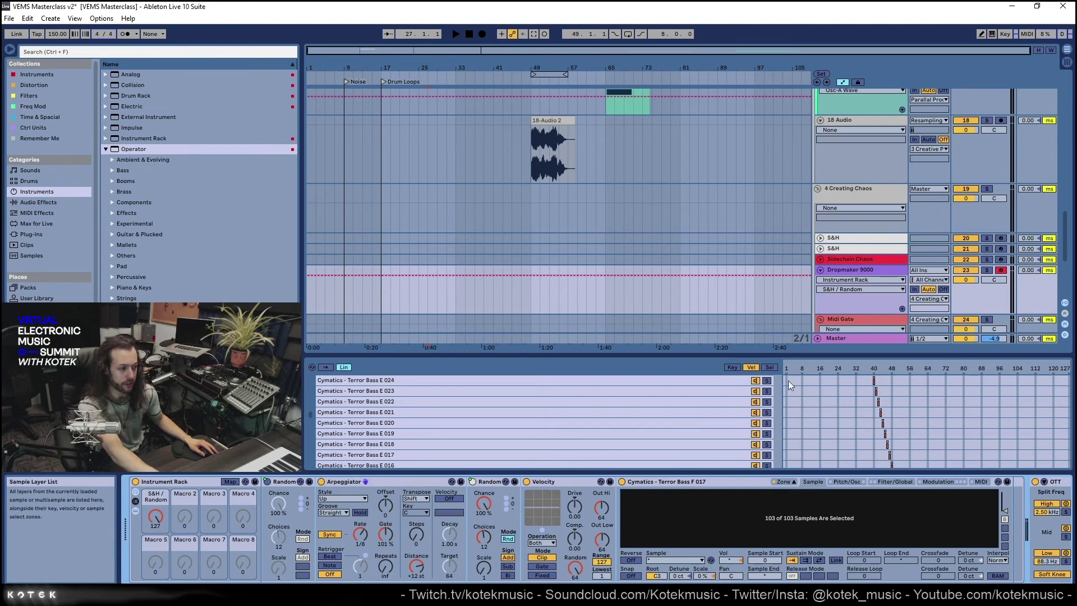
click(733, 366)
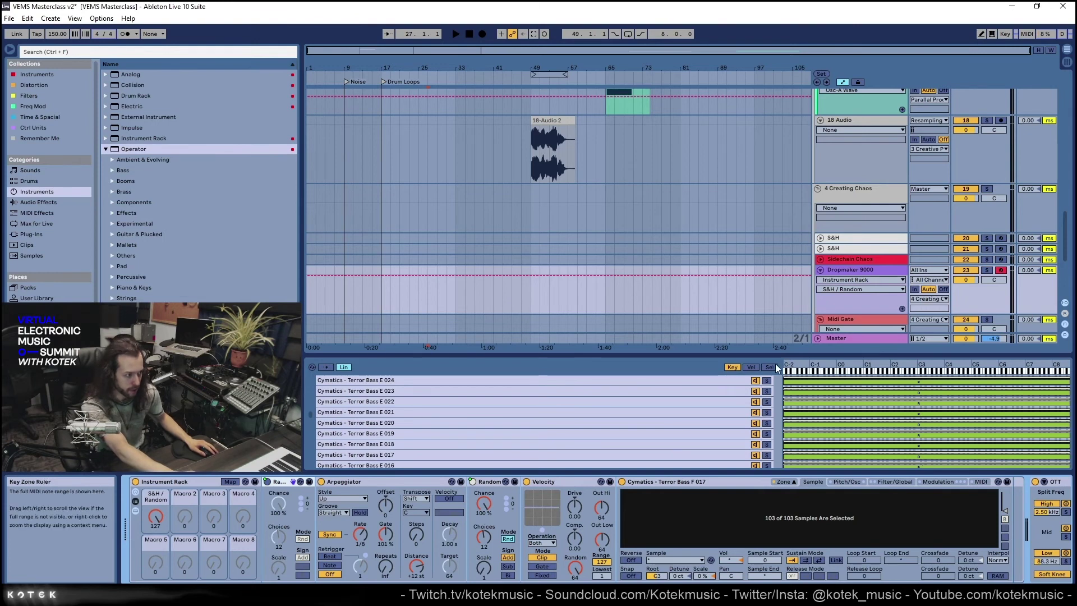
Select all samples in the zone list and extend their velocity ranges to the full 1 to 127
click(713, 382)
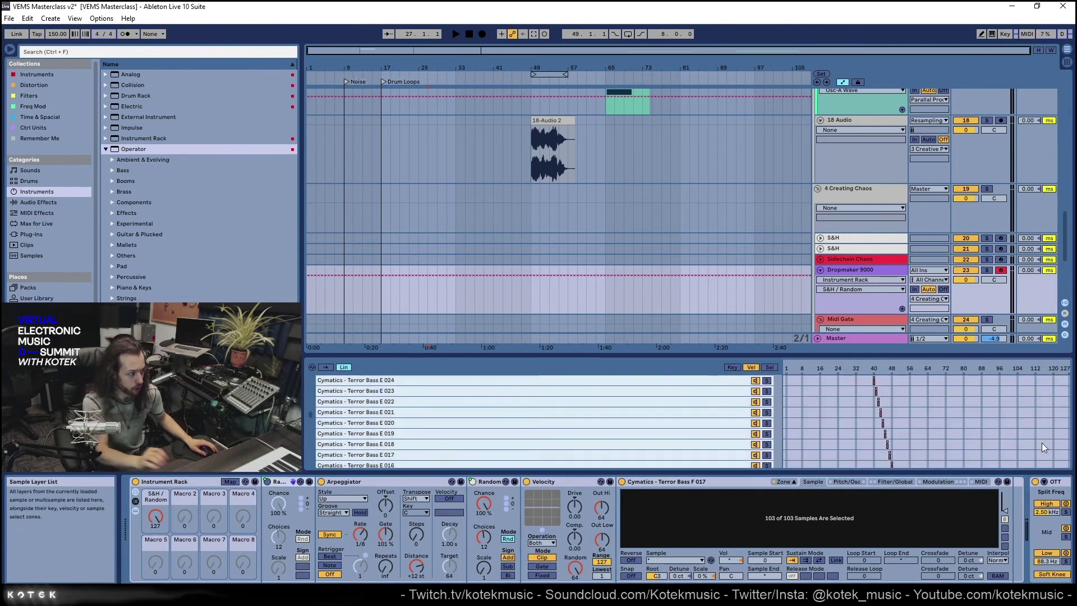
scroll(679, 393, up, 2)
click(647, 401)
key(ctrl+a)
scroll(694, 402, up, 3)
scroll(694, 402, up, 10)
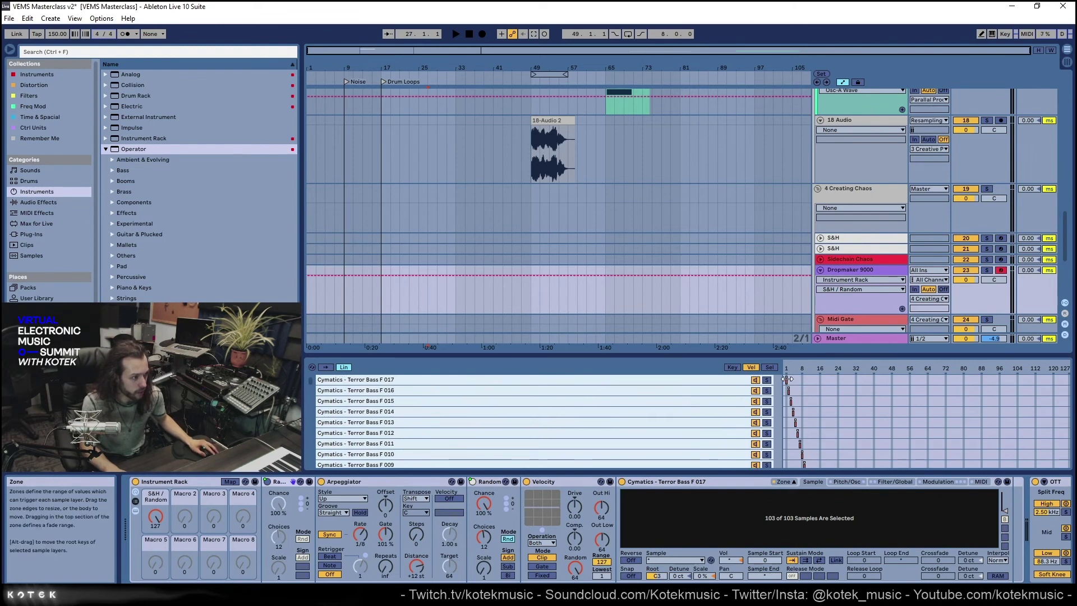
drag(787, 381, 1065, 389)
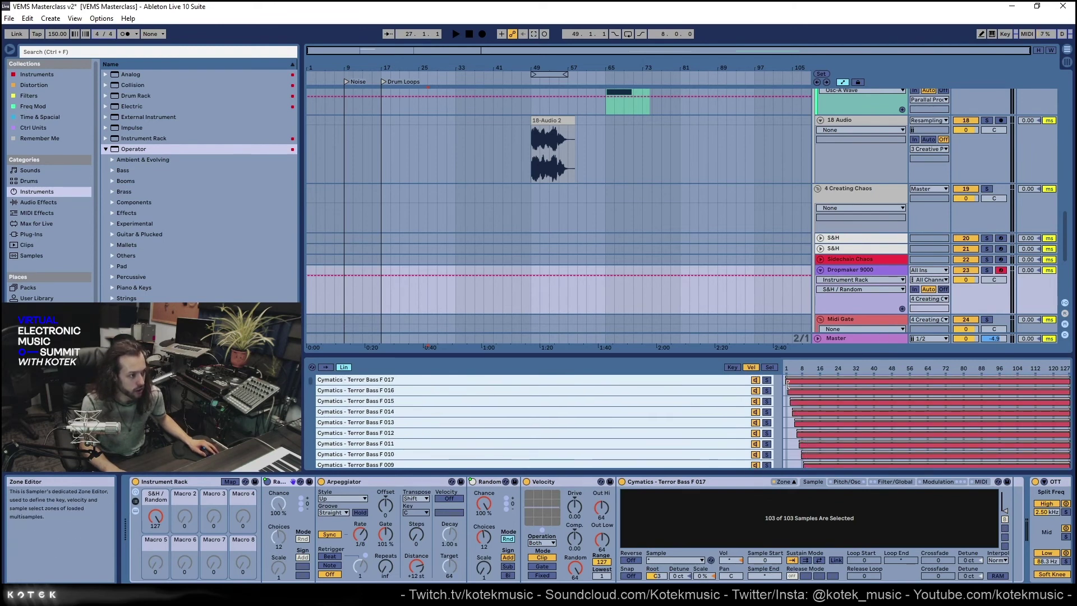
drag(788, 385, 757, 390)
scroll(783, 426, down, 15)
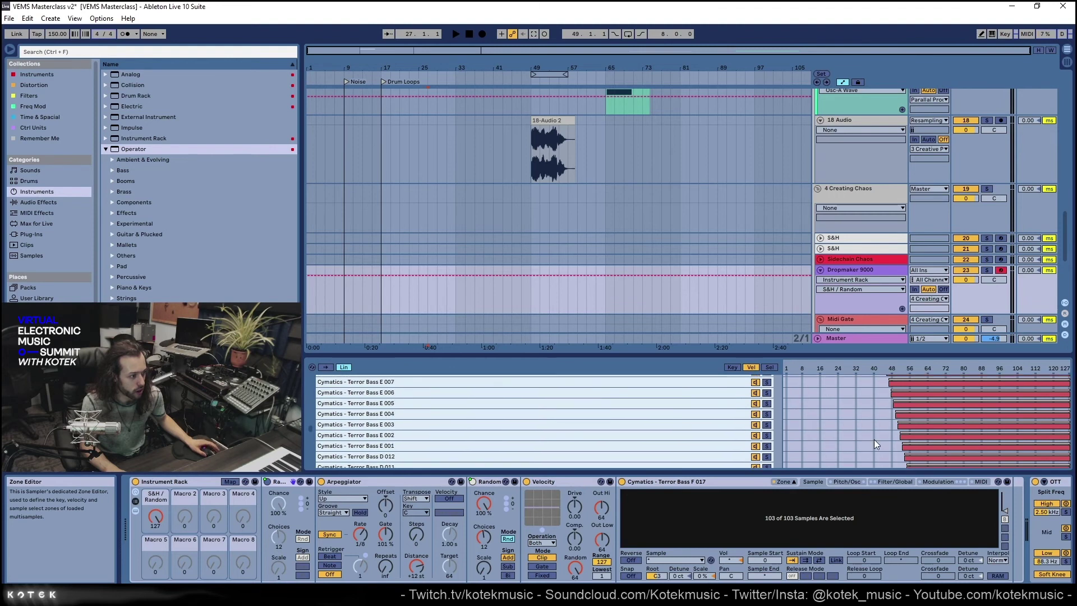
drag(1045, 464, 785, 466)
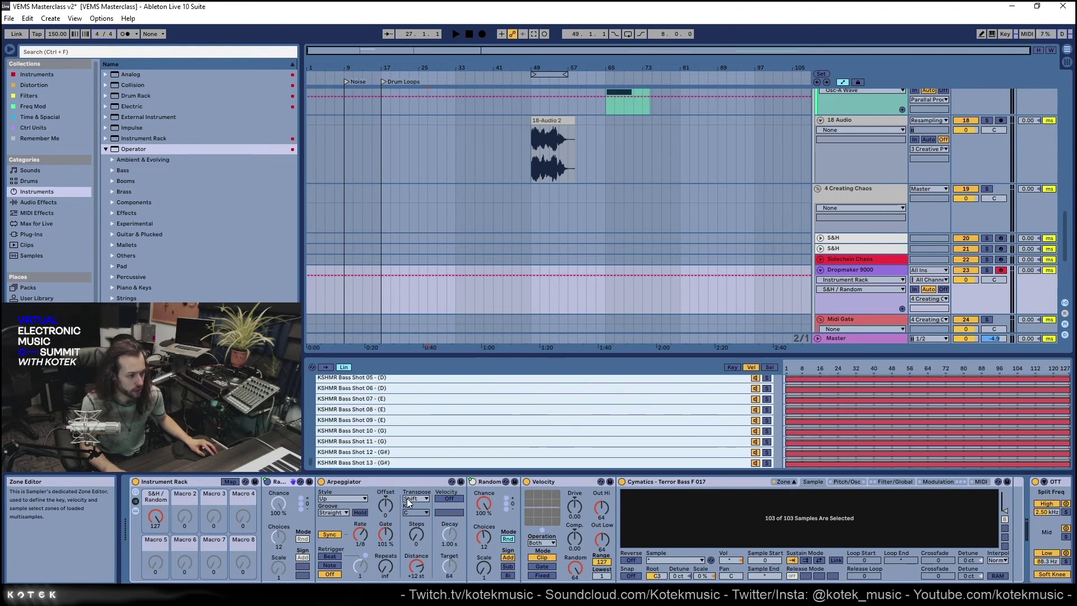
Turn off the Velocity device and distribute the key ranges of all samples equally across the keyboard
click(527, 481)
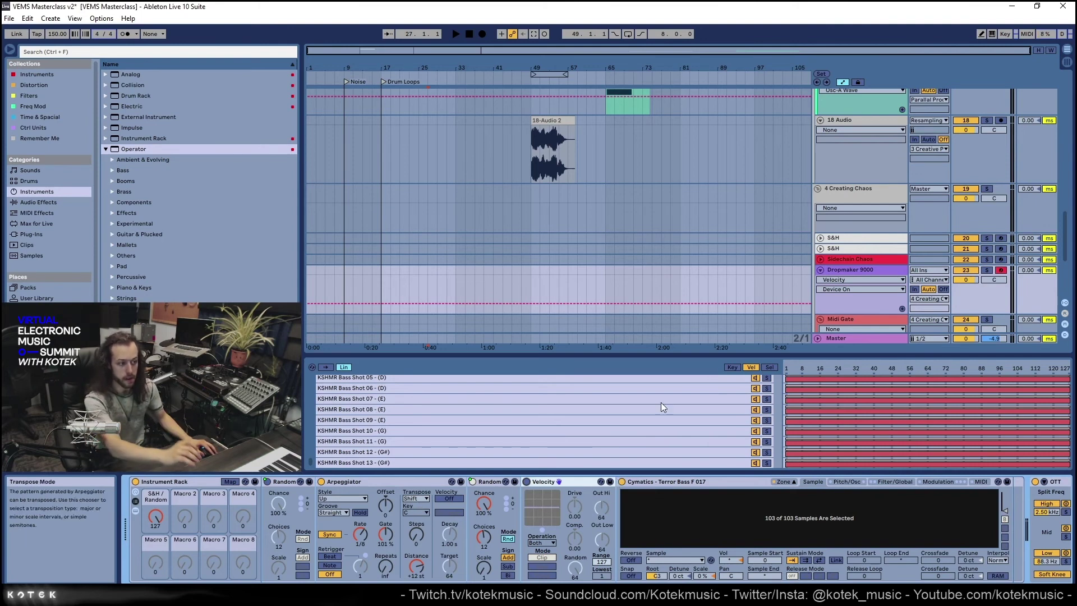
click(732, 367)
right_click(821, 371)
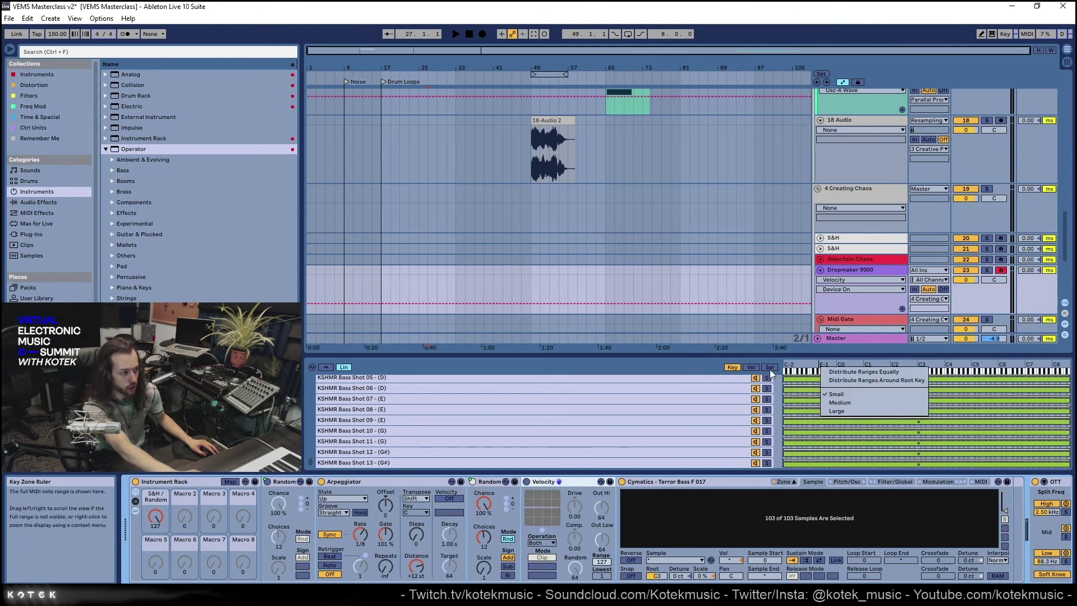
click(893, 372)
scroll(698, 413, up, 8)
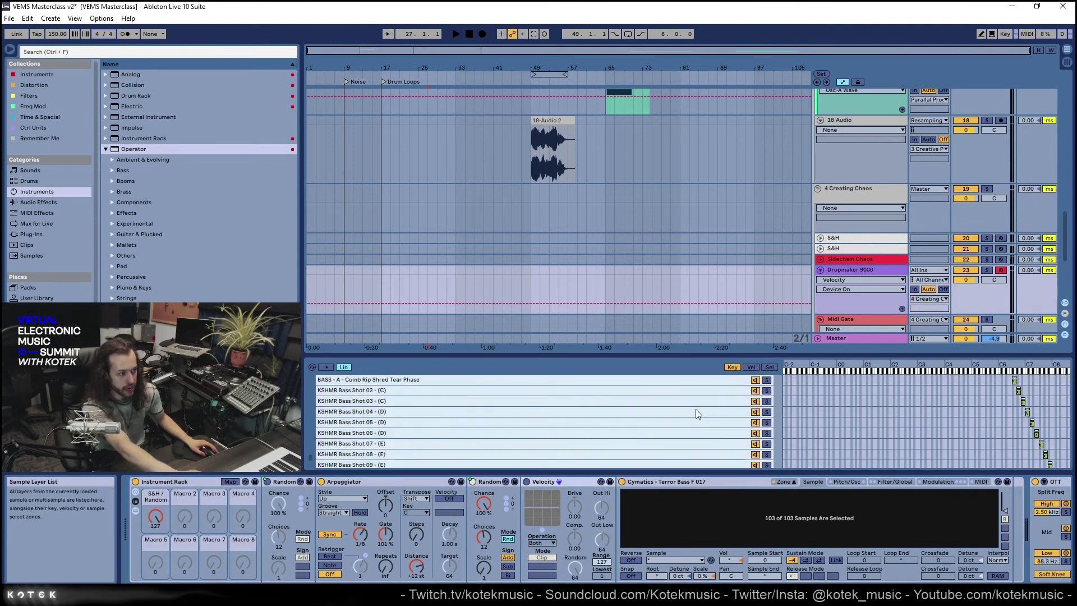
scroll(501, 462, up, 5)
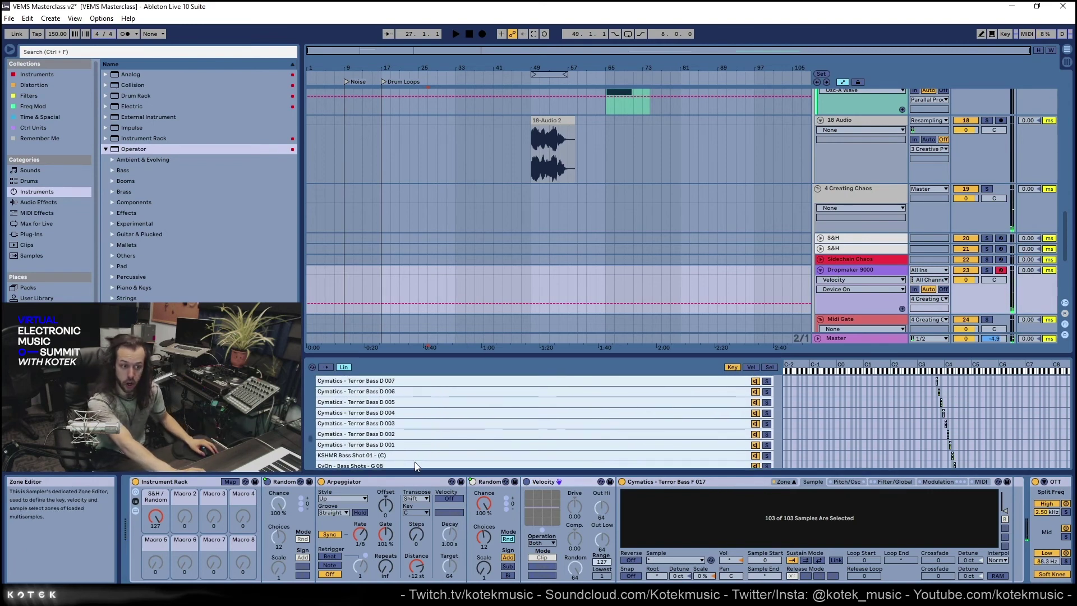
Set the S&H / Random macro to 0 and the Arpeggiator's synced rate to 1/6
click(493, 482)
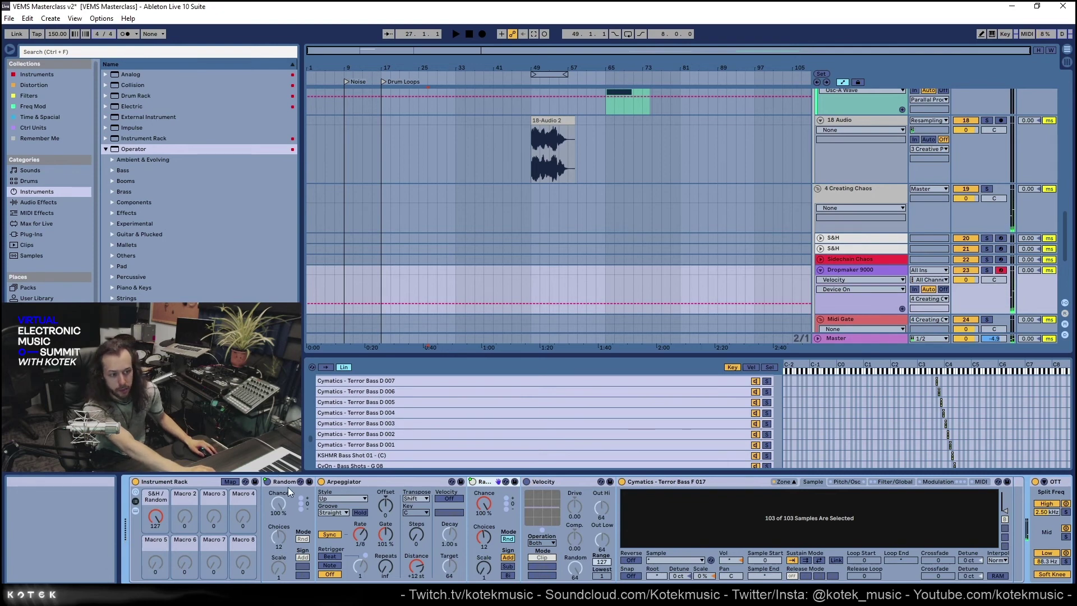
click(157, 520)
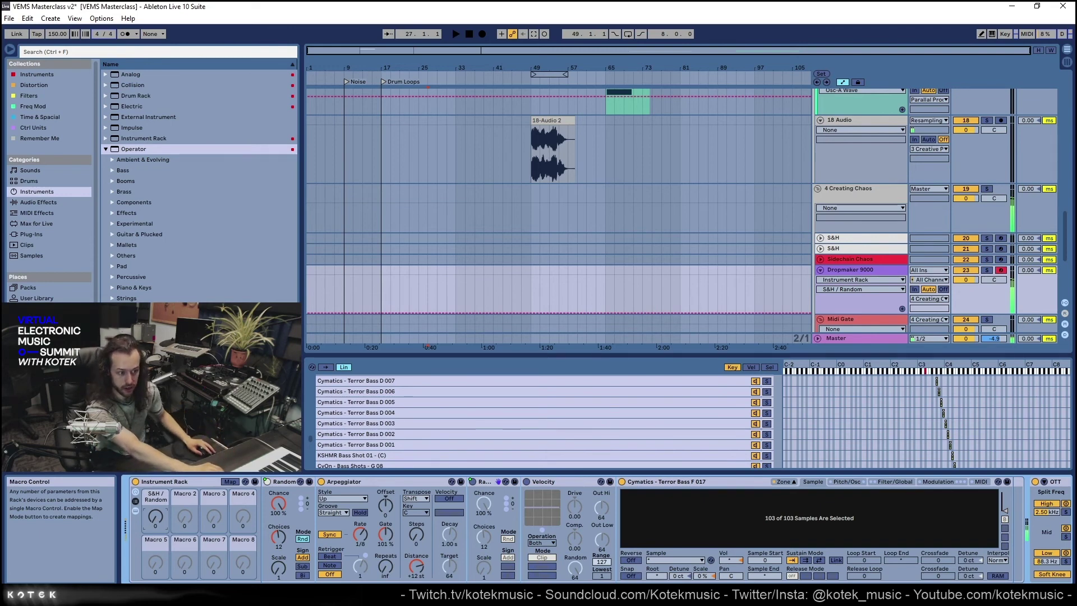
mouse_move(360, 528)
mouse_down()
mouse_move(359, 516)
mouse_move(359, 528)
mouse_up()
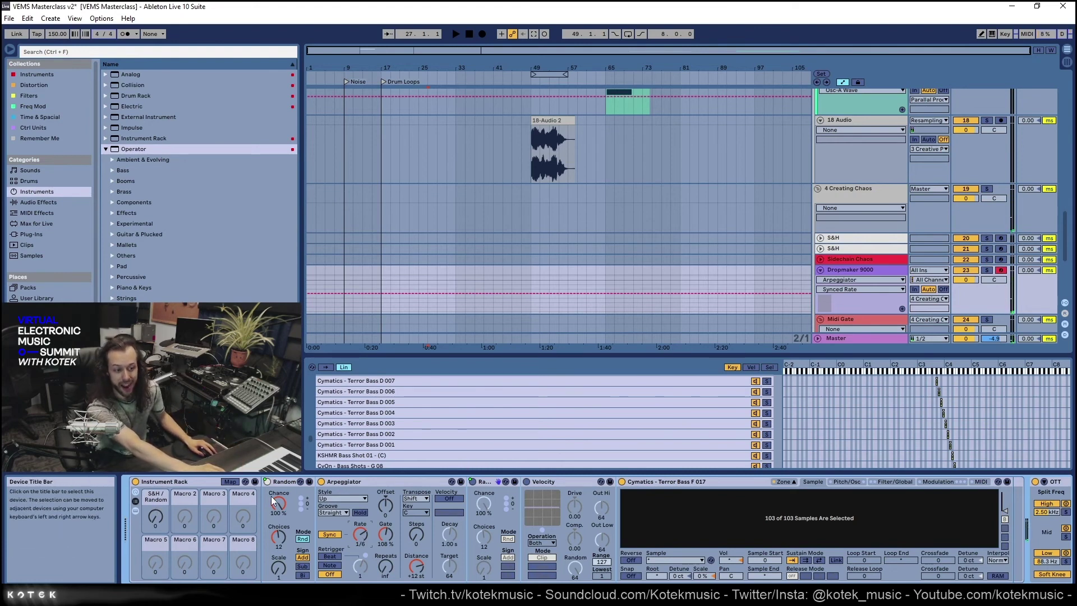
Set the S&H / Random macro to 127 and the Arpeggiator's synced rate to 1/12
drag(167, 513, 160, 497)
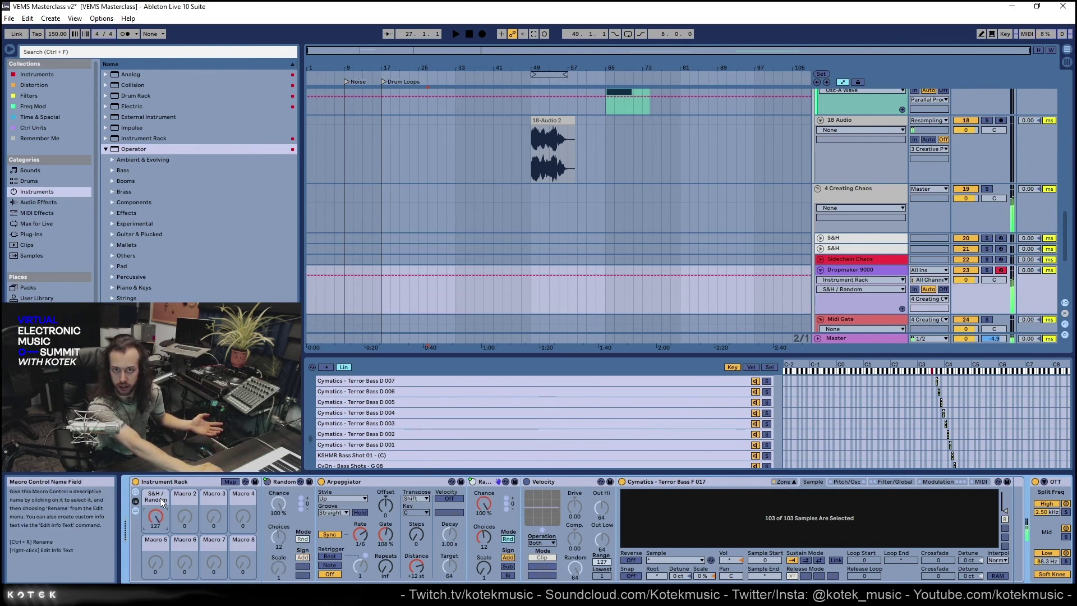
drag(360, 534, 360, 526)
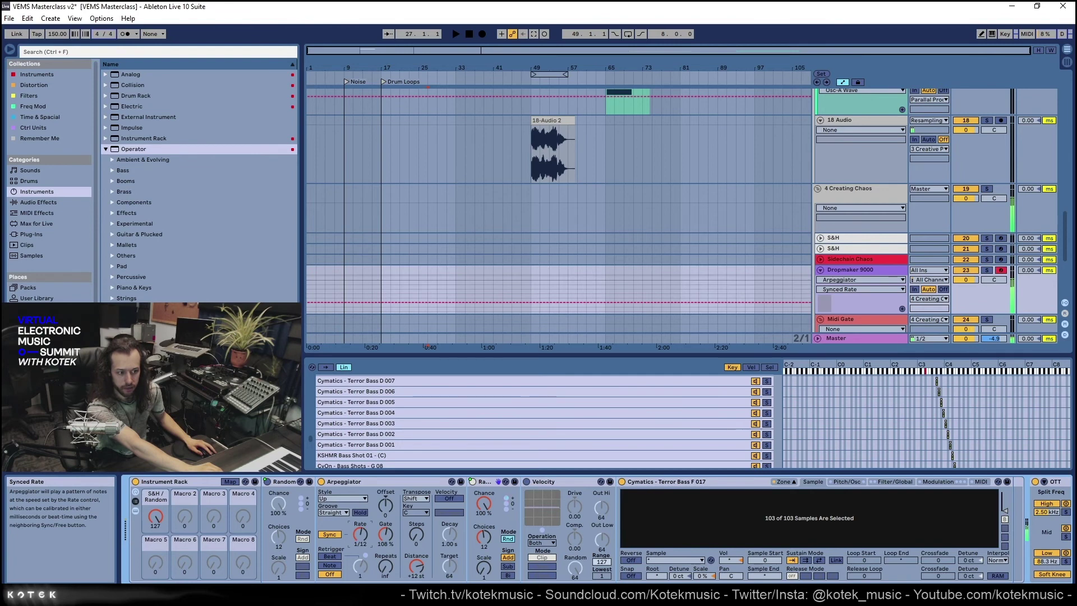
mouse_move(155, 516)
mouse_down()
mouse_move(155, 555)
mouse_move(155, 516)
mouse_up()
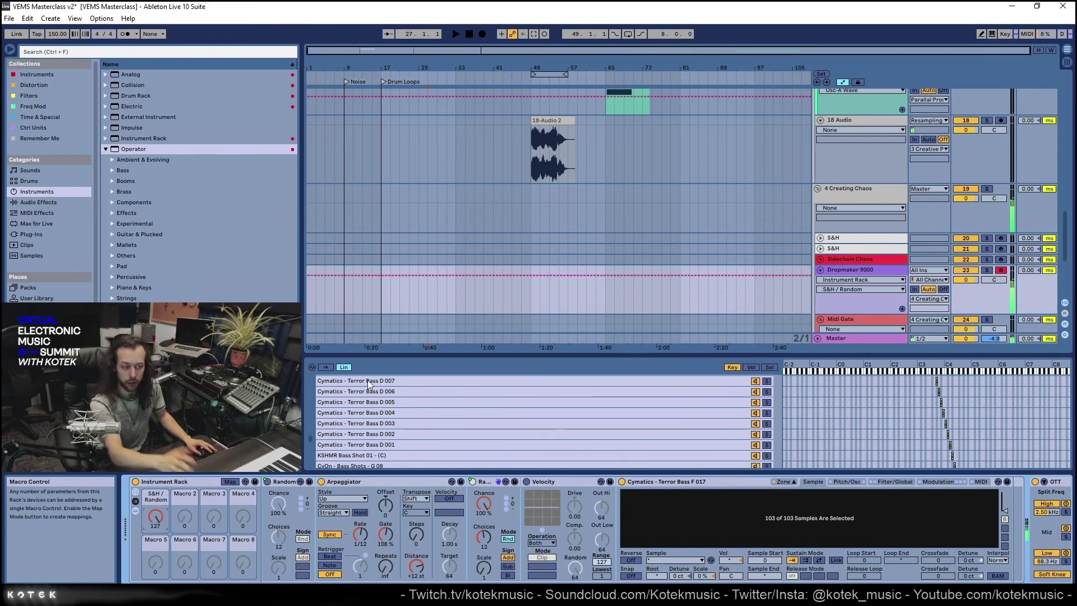
Move the Sidechain Chaos track above the two S&H tracks in the 4 Creating Chaos group
scroll(468, 312, down, 3)
scroll(859, 117, up, 3)
click(850, 179)
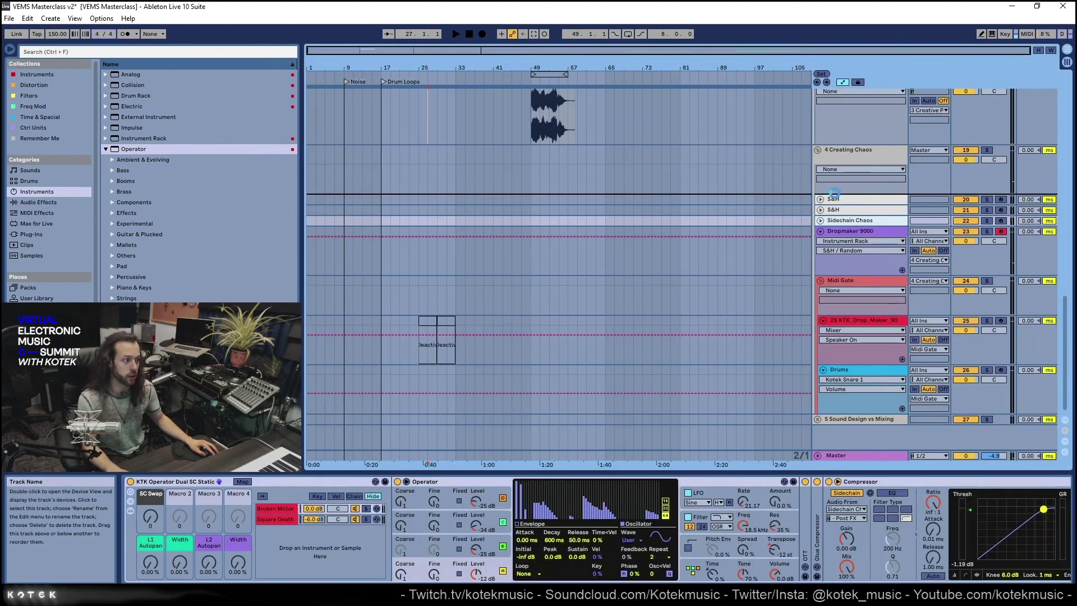
key(ctrl+z)
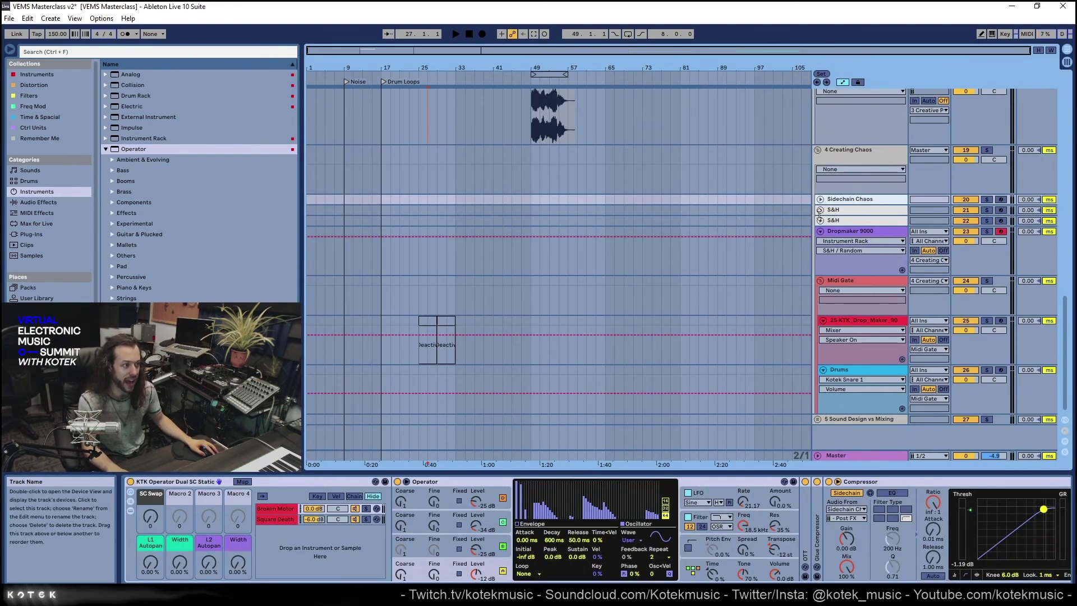
Move the Midi Gate group directly below the Sidechain Chaos track and select Sidechain Chaos to show its device chain
click(868, 230)
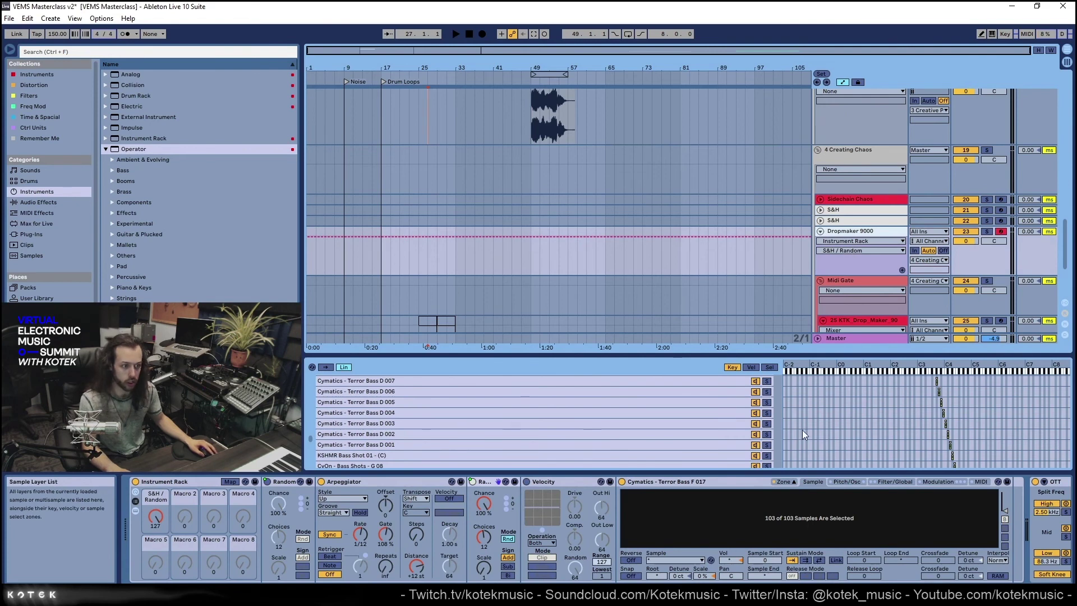
scroll(848, 252, down, 1)
scroll(847, 252, down, 2)
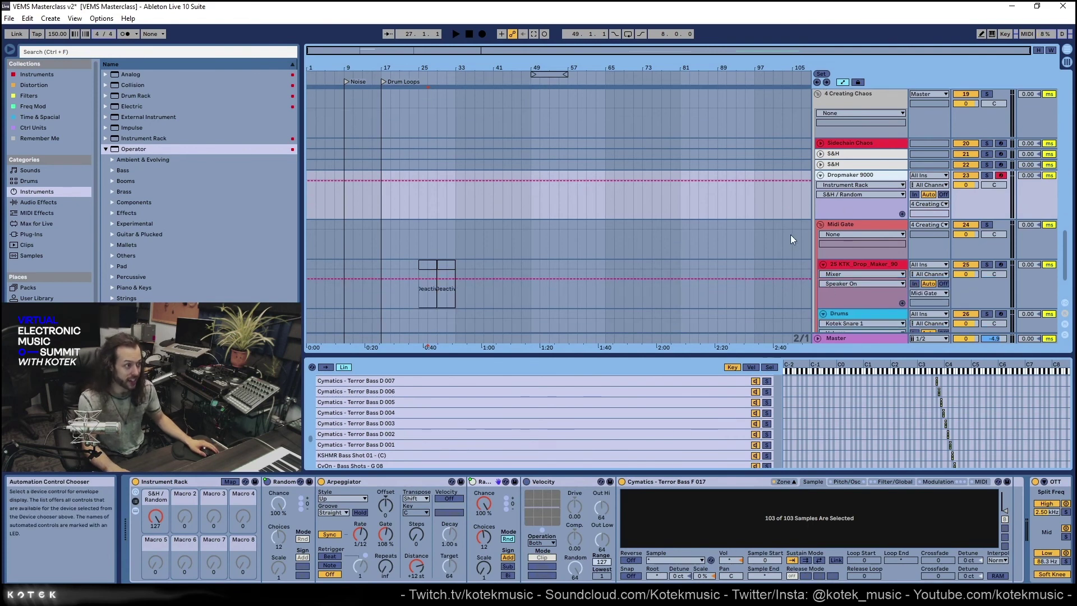
scroll(887, 210, down, 1)
click(887, 210)
key(ctrl+z)
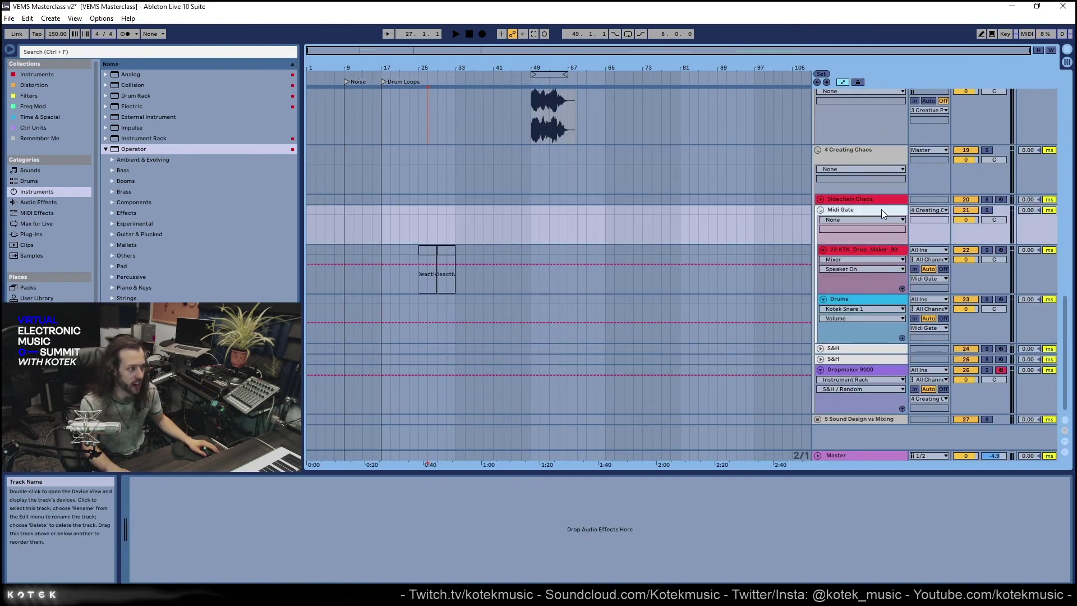
click(847, 200)
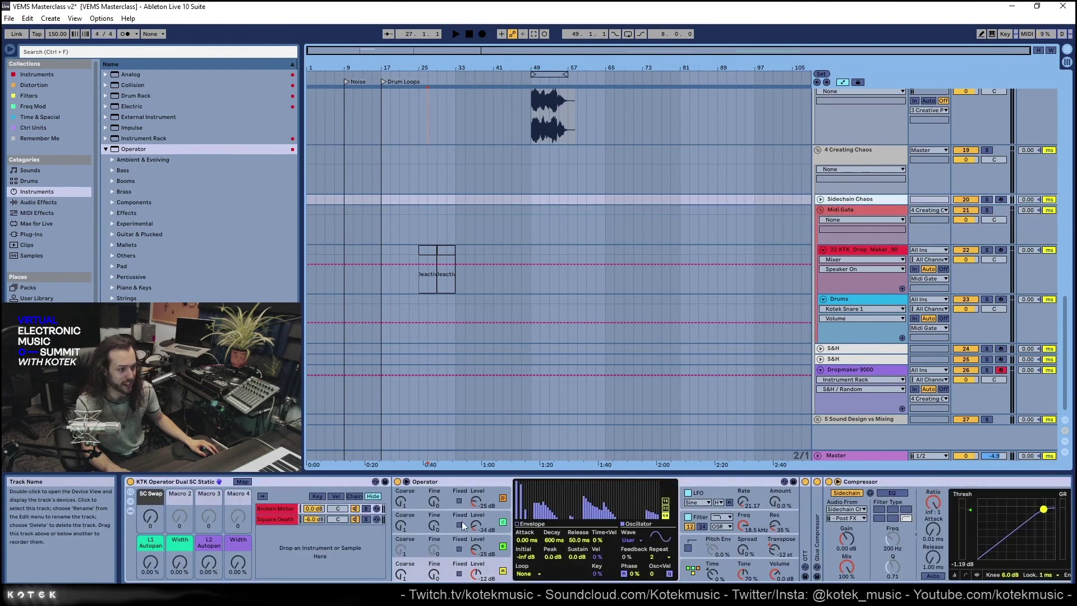
Inspect the device chains of the 22 KTK_Drop_Maker_90 and Drums tracks, unfolding the MIDI Gate receiver
click(822, 288)
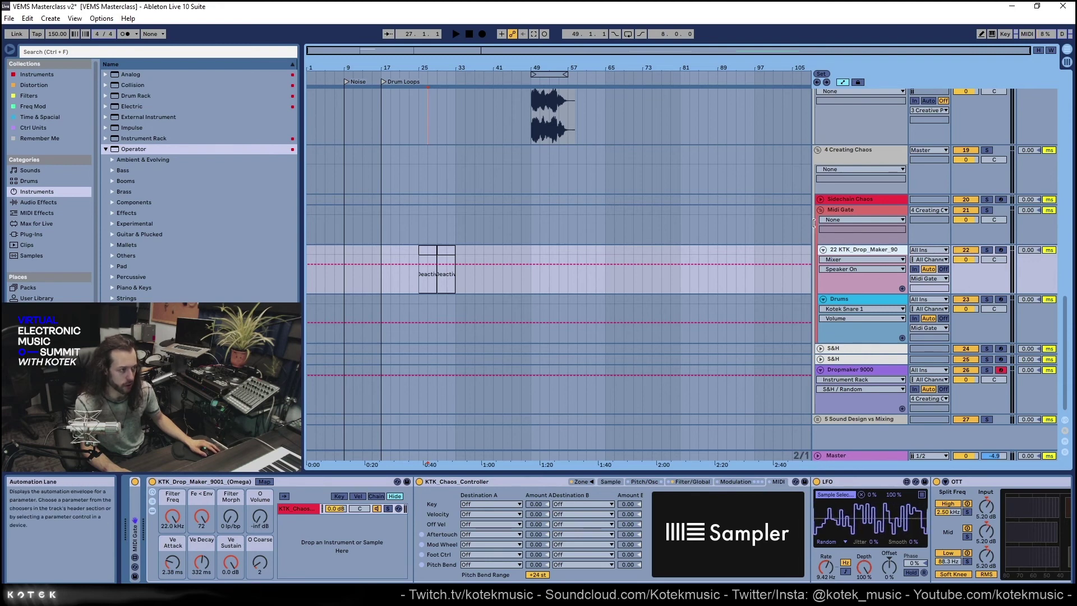
click(851, 207)
click(884, 248)
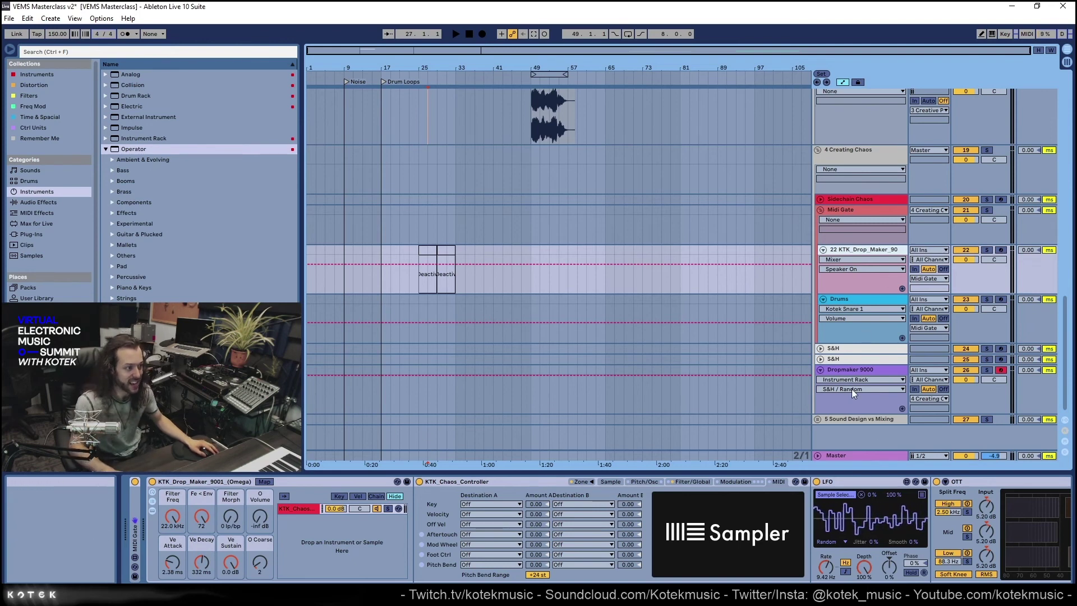
click(863, 298)
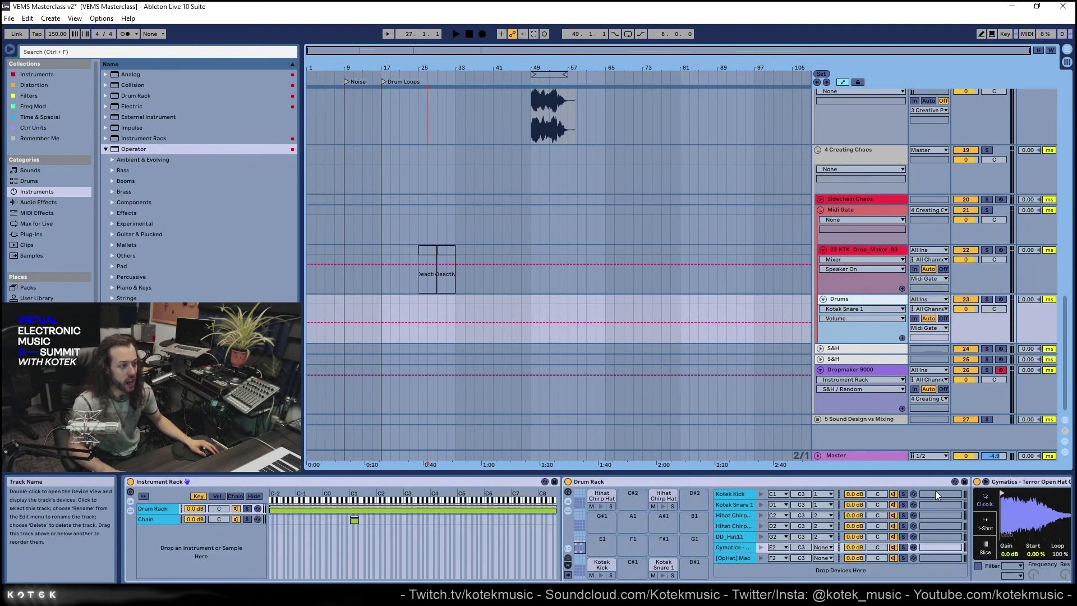
click(866, 250)
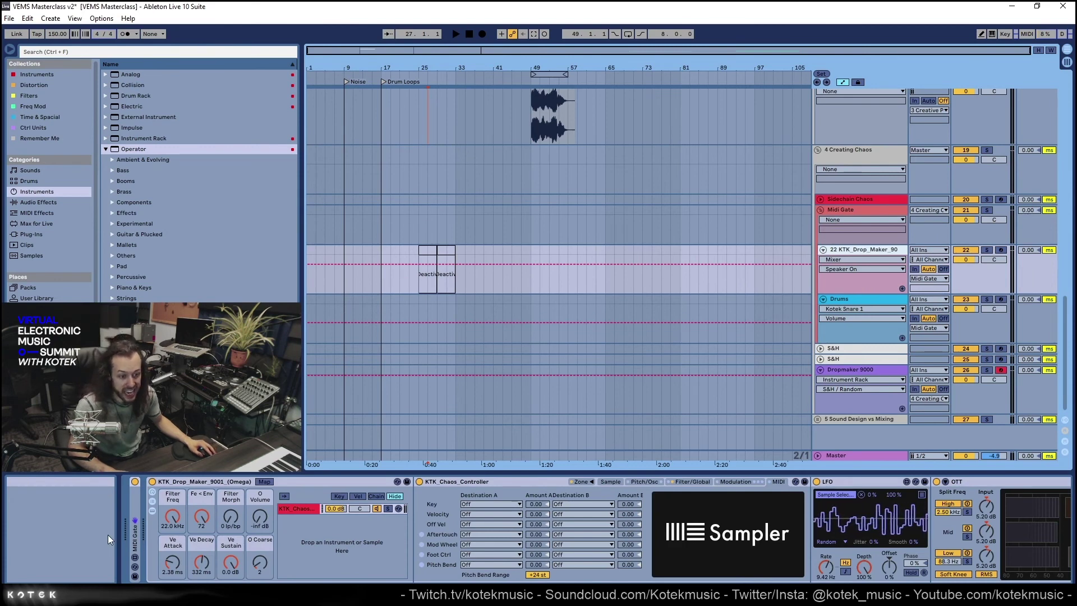
double_click(130, 509)
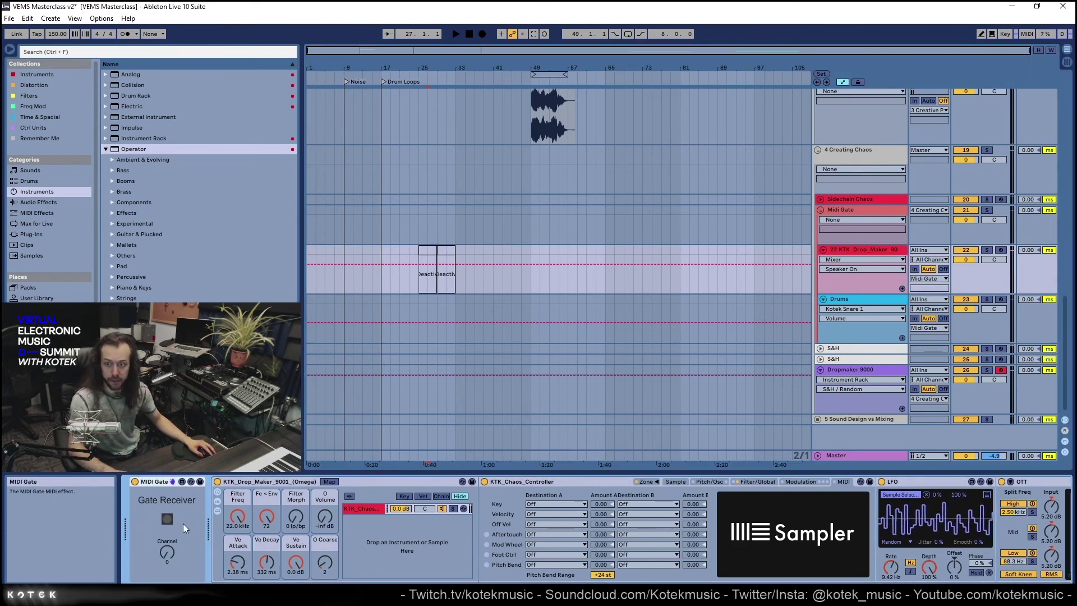
click(873, 299)
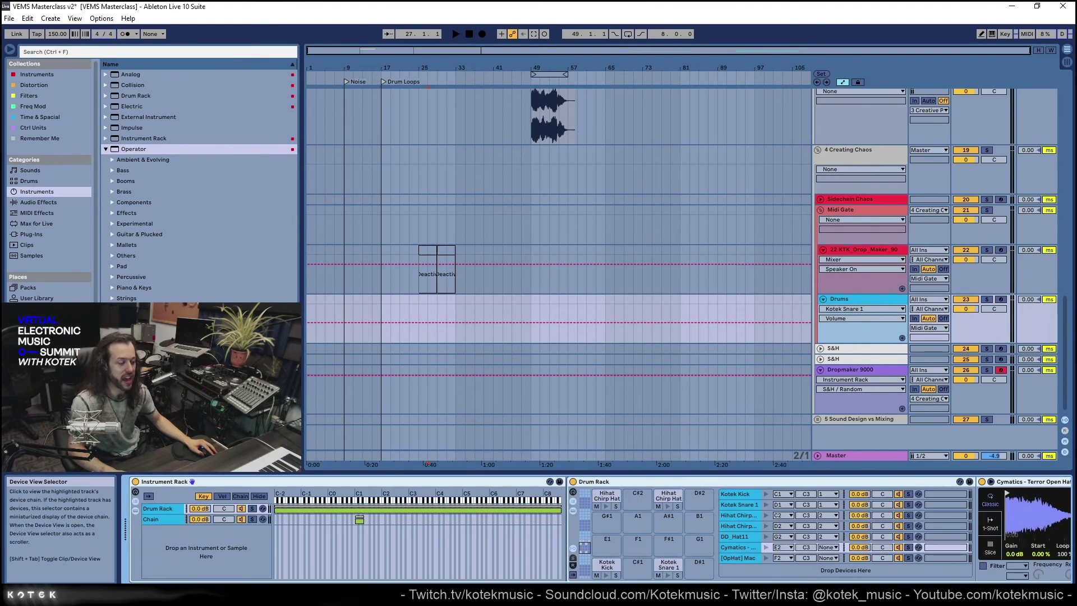
Switch off the MIDI Gate device on the 22 KTK_Drop_Maker_90 track and arm the Drums track for recording
click(428, 250)
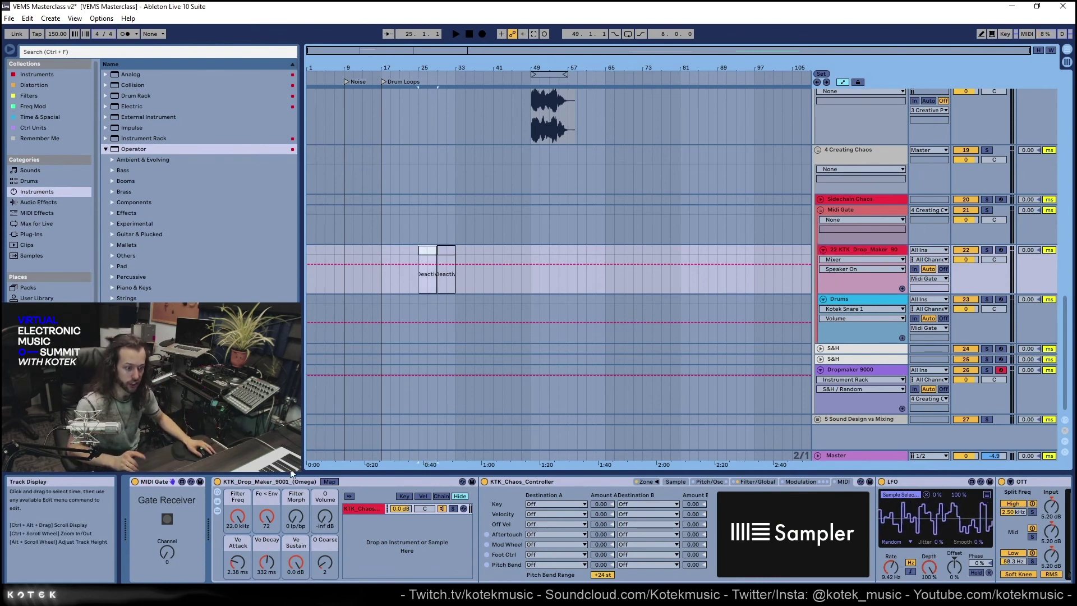
click(135, 481)
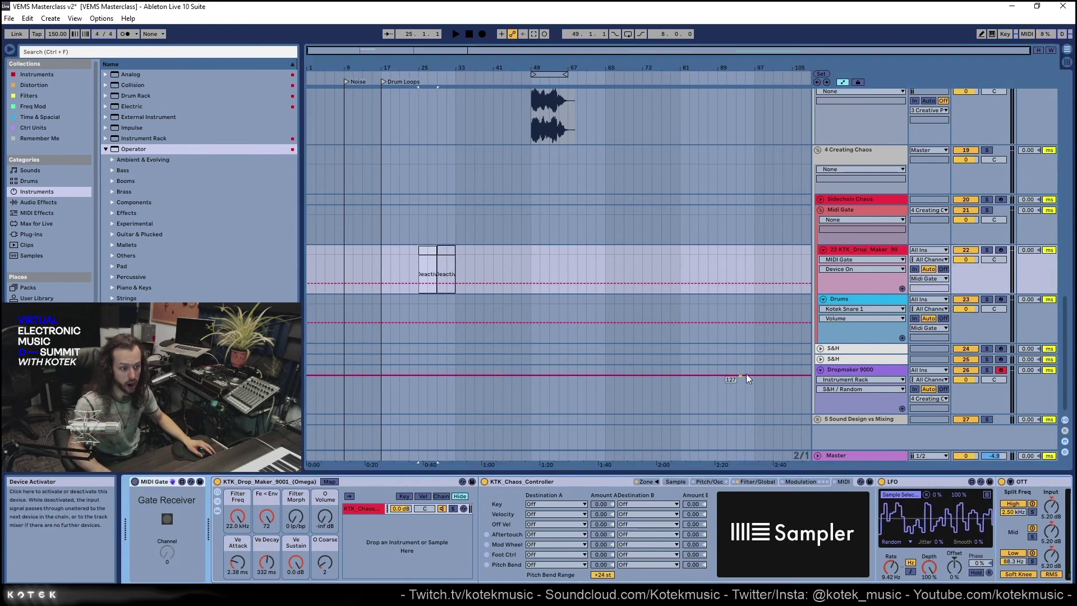
click(863, 298)
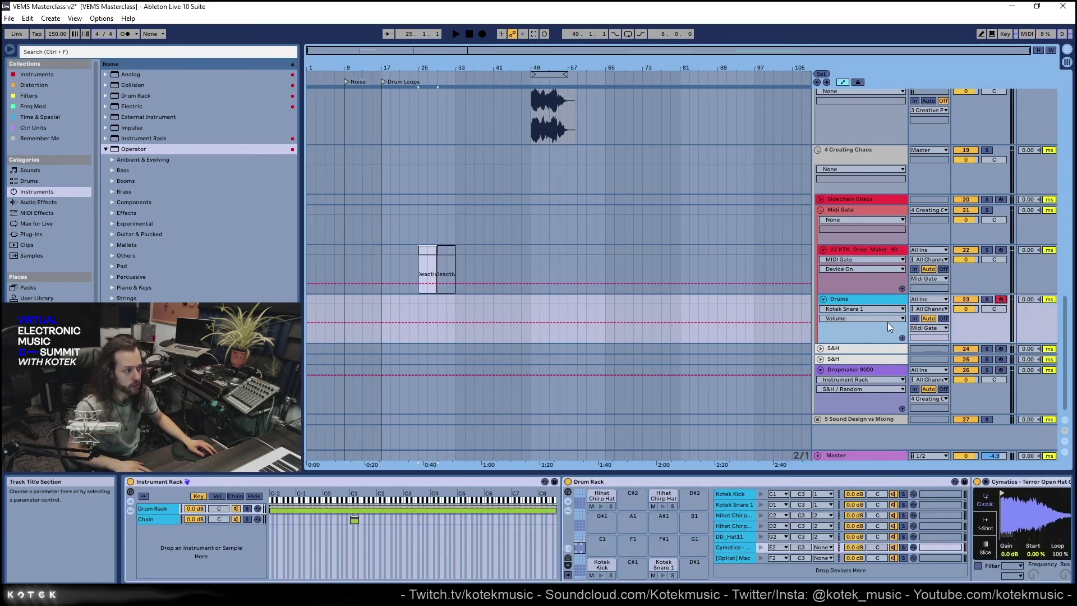
Set the MIDI input of the 22 KTK_Drop_Maker_90 track to Drums
click(875, 248)
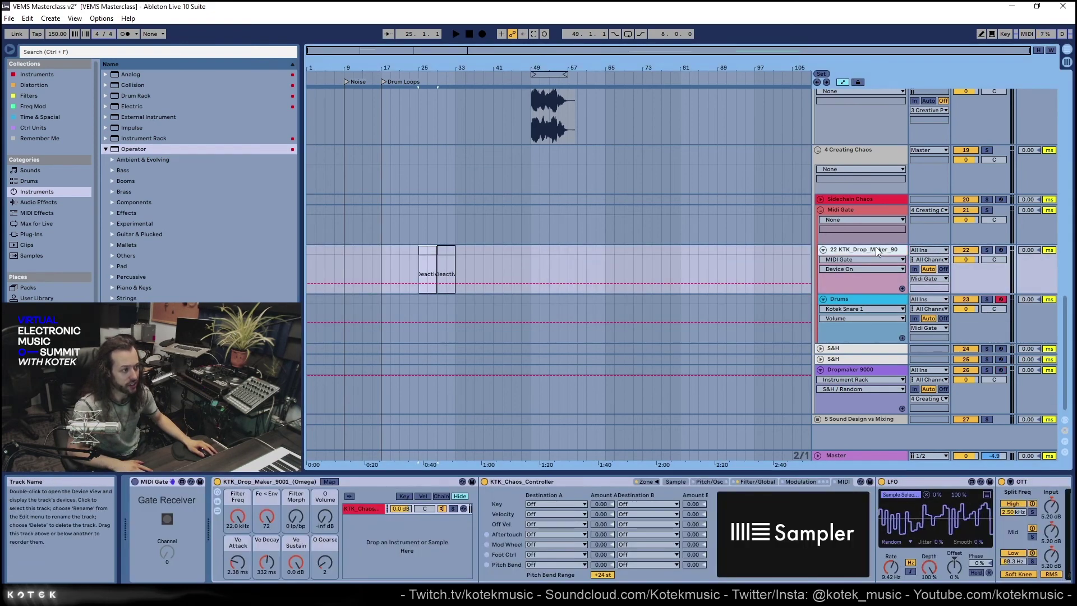
click(926, 250)
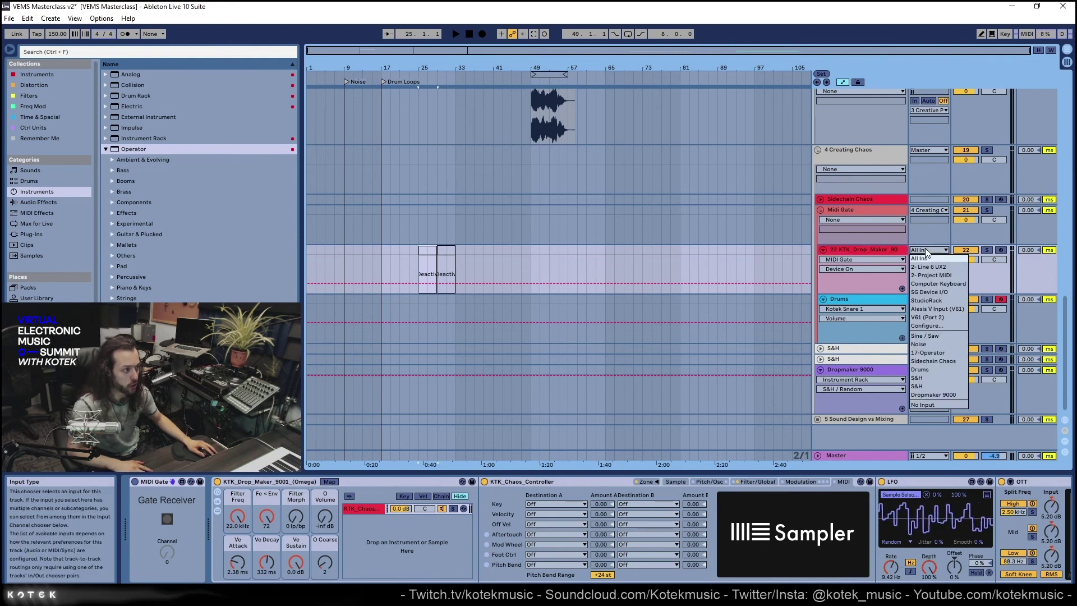
click(935, 369)
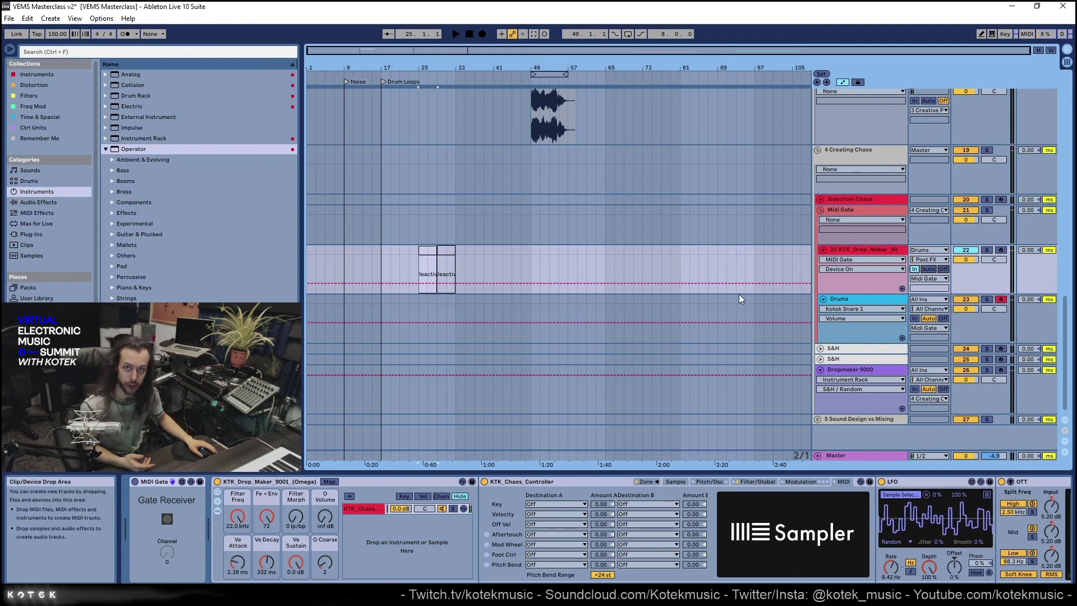
click(468, 251)
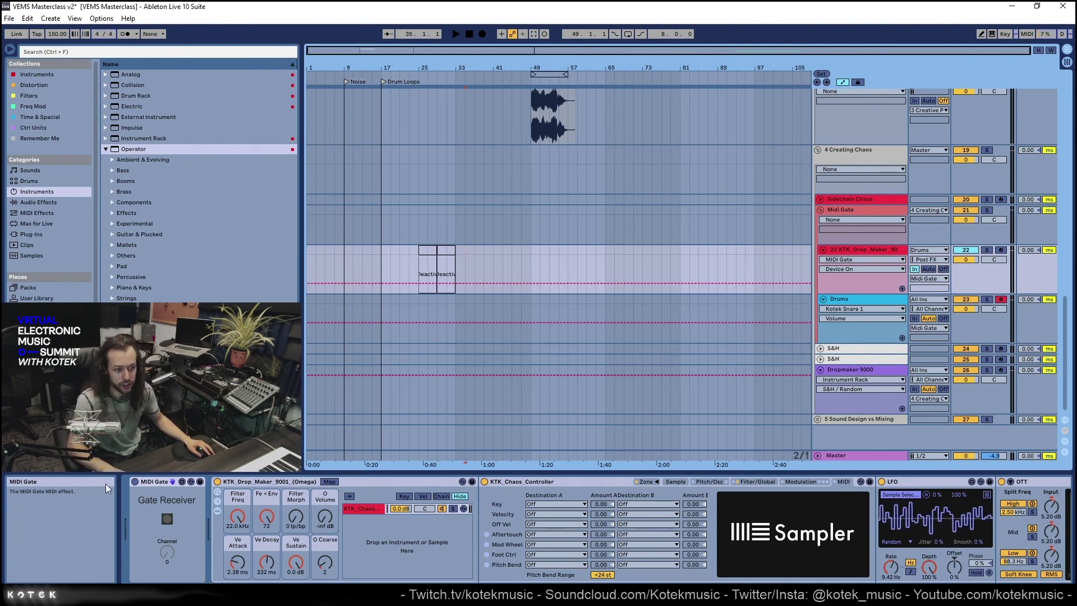
Show the devices in the second chain of the Drums track's Instrument Rack, including the MIDI Gate sender
click(864, 302)
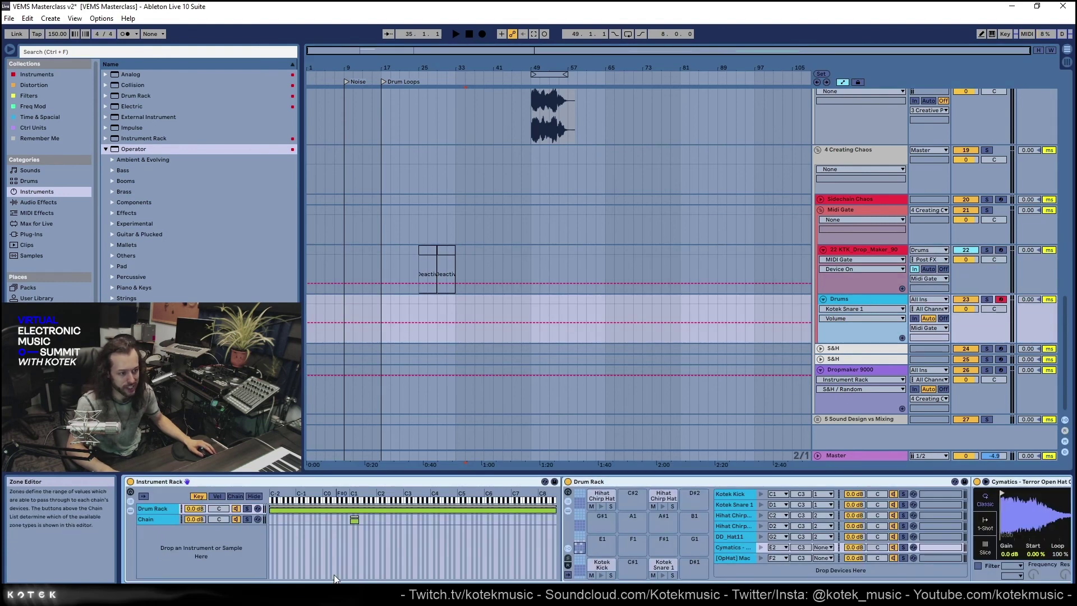
scroll(538, 541, down, 1)
scroll(538, 541, up, 2)
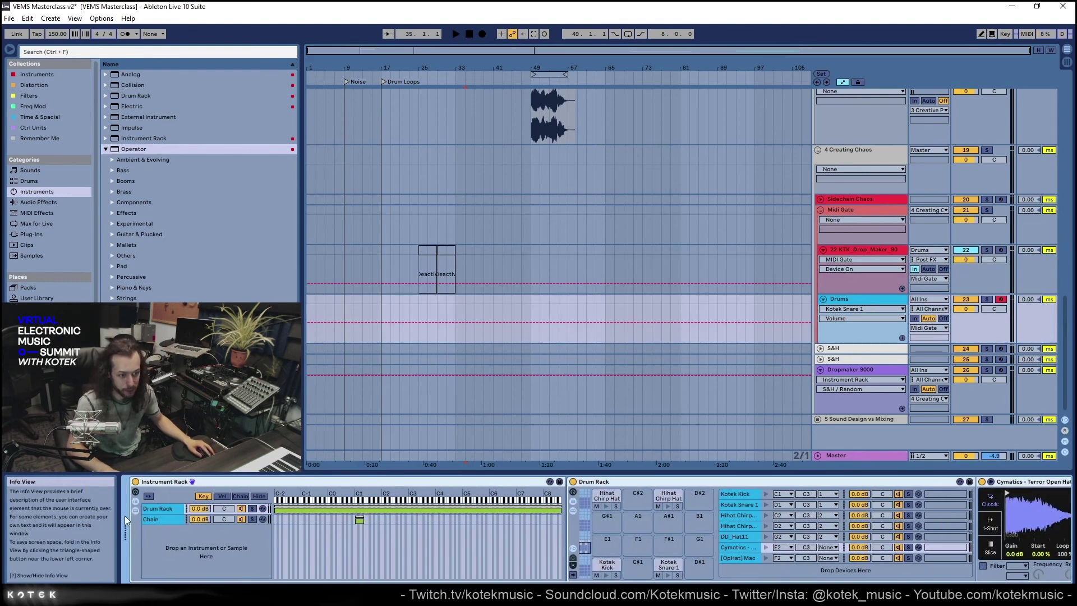
click(154, 517)
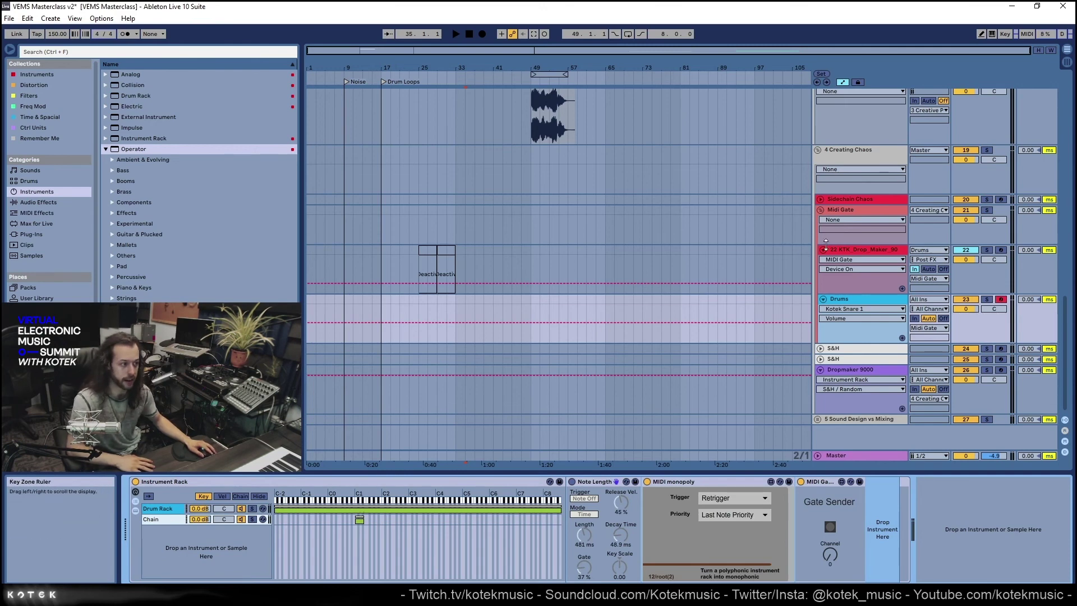
Switch the MIDI Gate device on the 22 KTK_Drop_Maker_90 track back on and set the track's MIDI input to All Ins
click(866, 248)
click(135, 482)
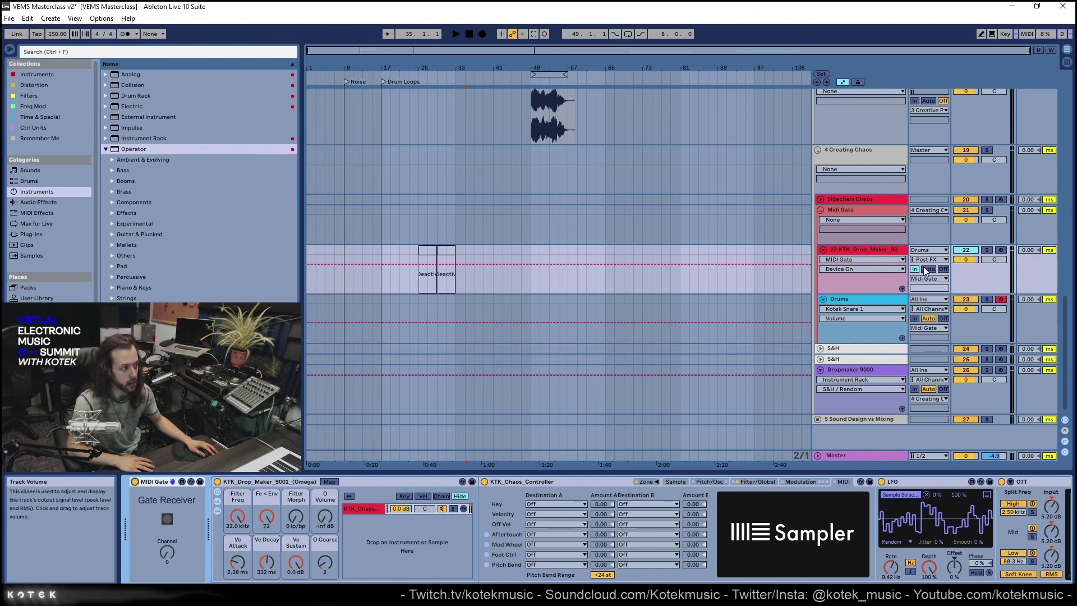
click(940, 249)
click(930, 257)
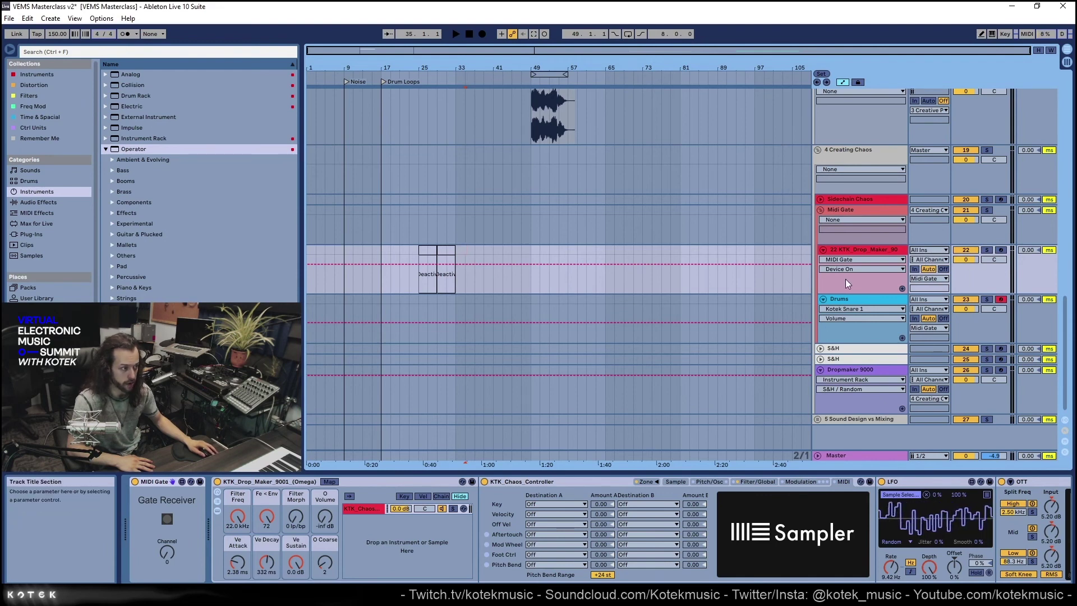
Activate the first clip on the 22 KTK_Drop_Maker_90 track, starting at bar 25, and play it briefly
click(427, 250)
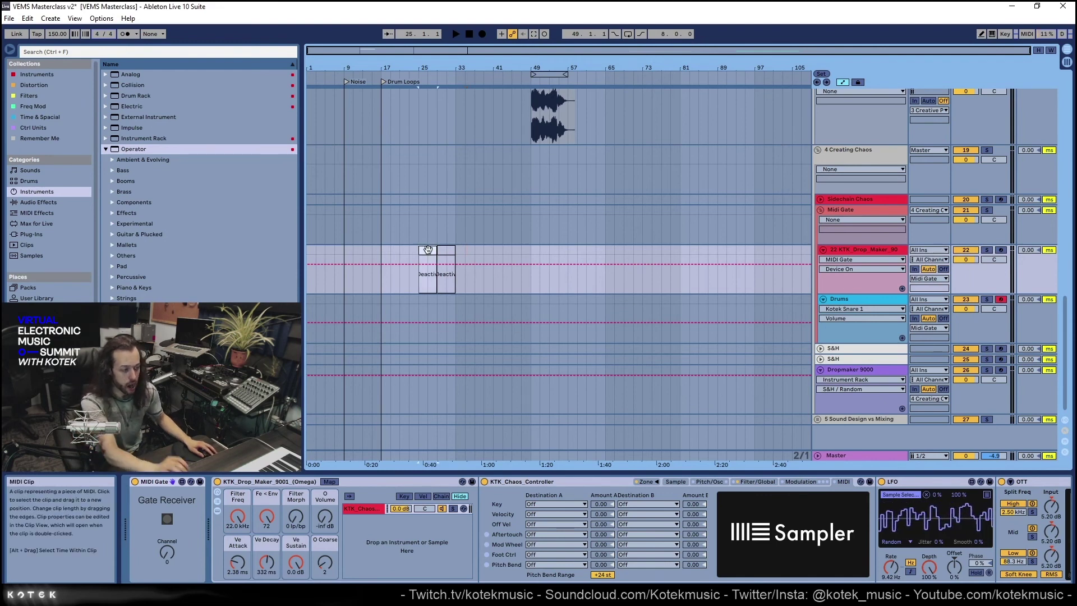
key(z)
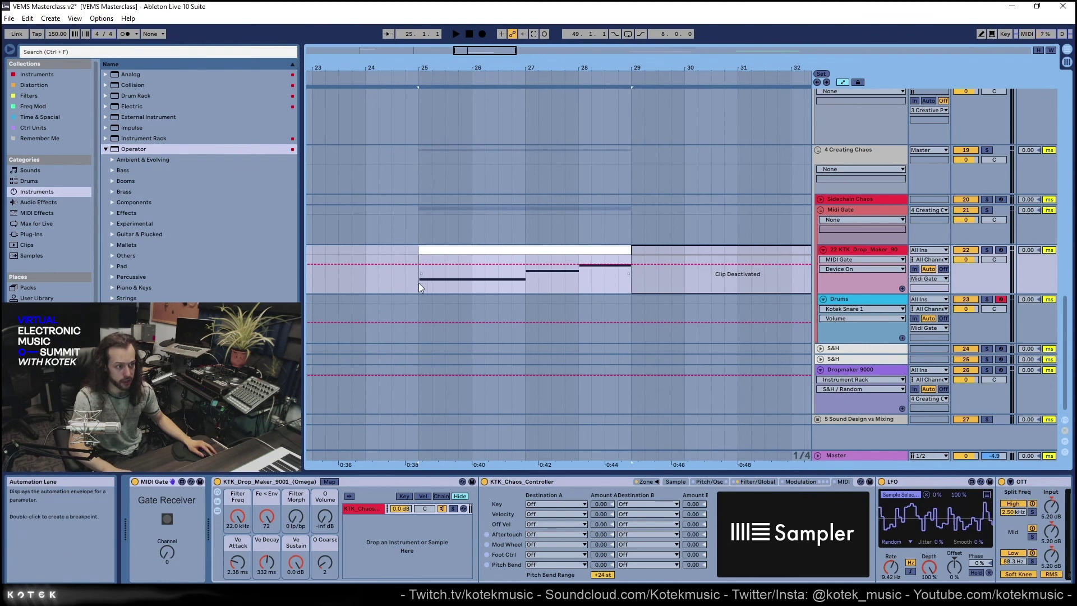
key(space)
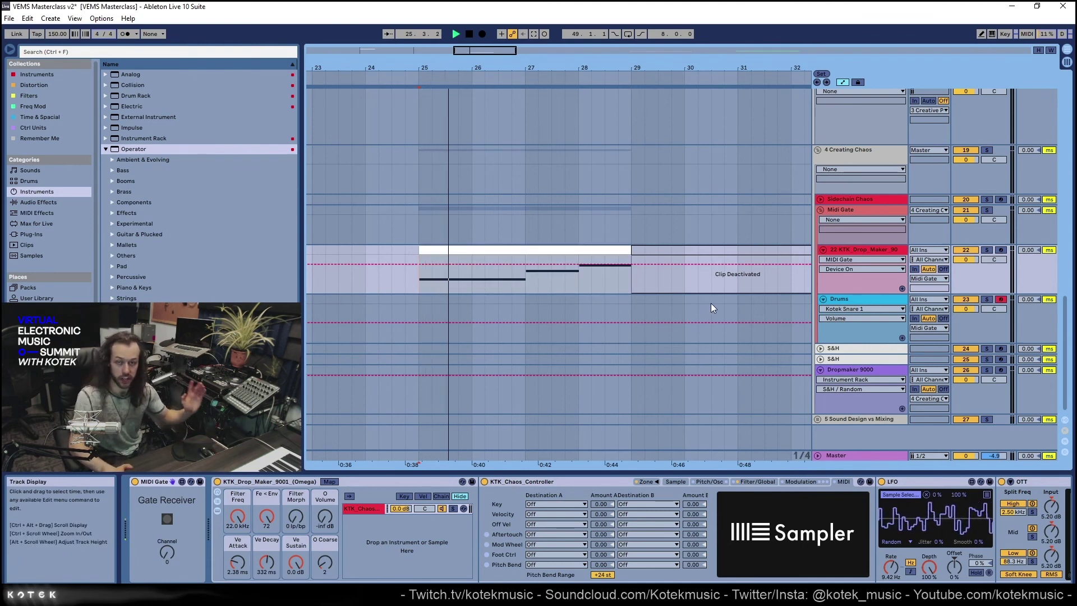
key(space)
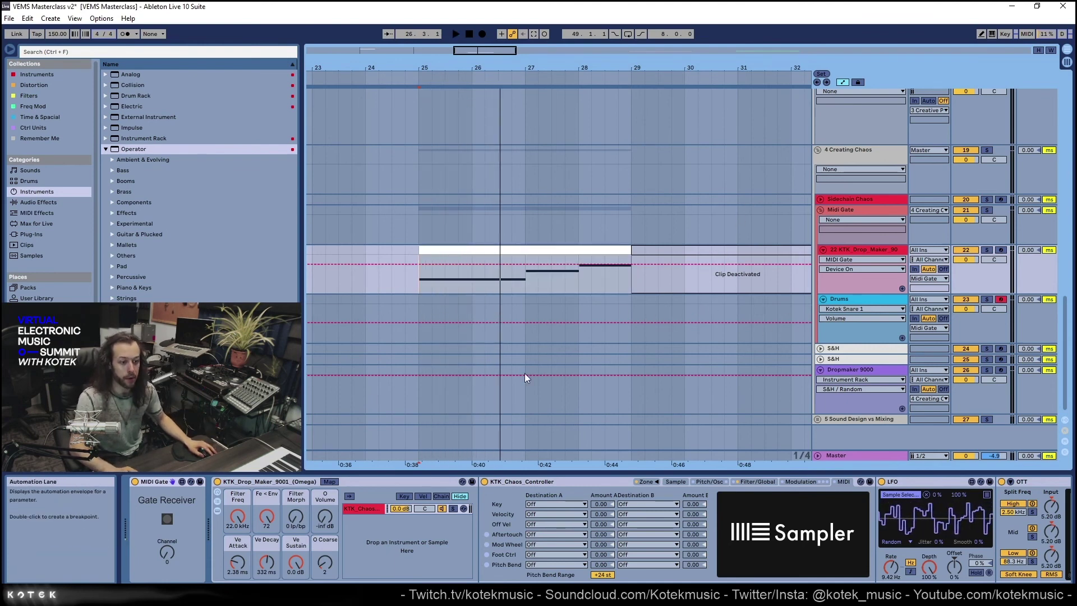
Compare the Gate Sender on the Drums track with the Gate Receiver on the 22 KTK_Drop_Maker_90 track
click(872, 294)
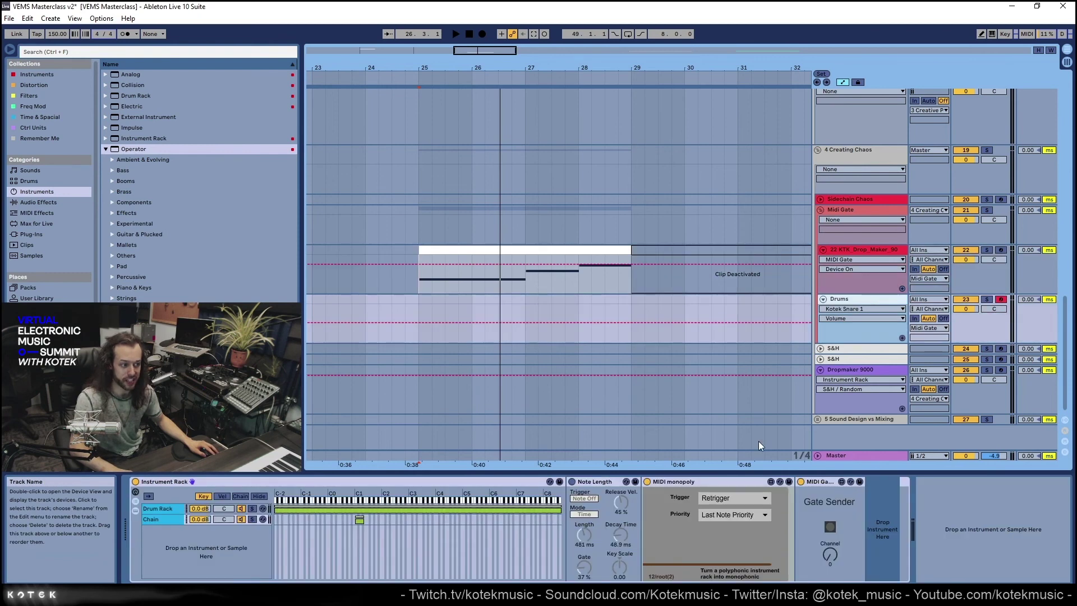
click(827, 483)
click(846, 253)
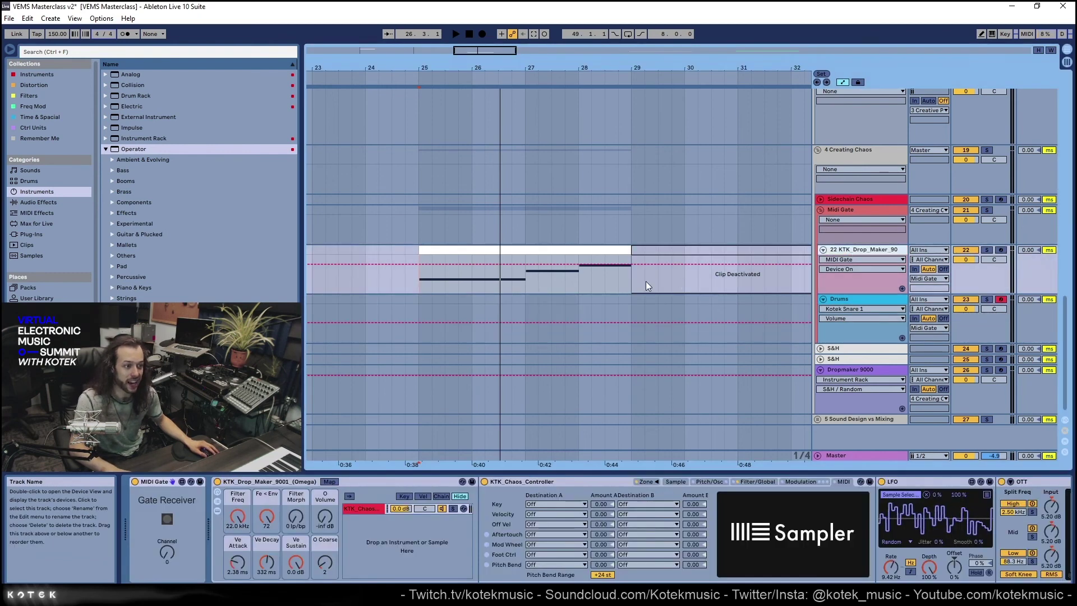
click(485, 238)
click(445, 274)
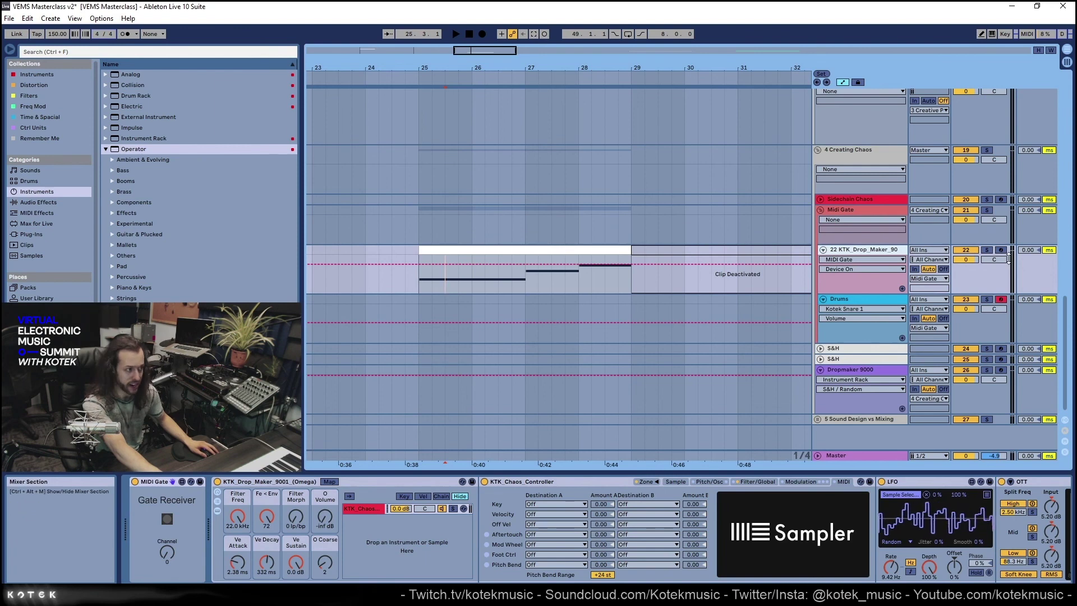
Loop bars 25 to 27 of the activated clip and start playback
click(418, 280)
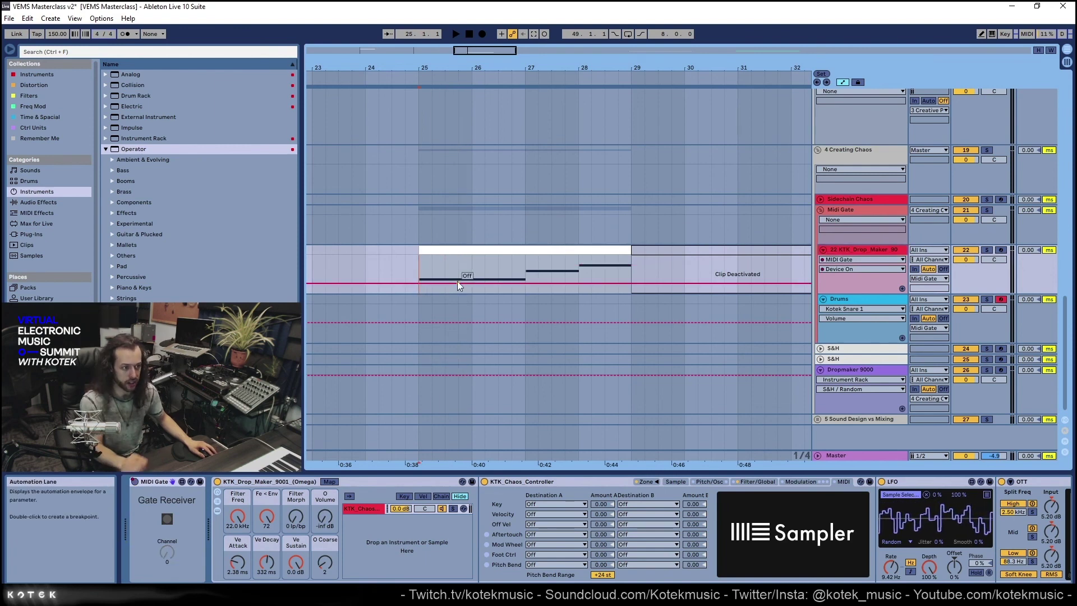
click(516, 265)
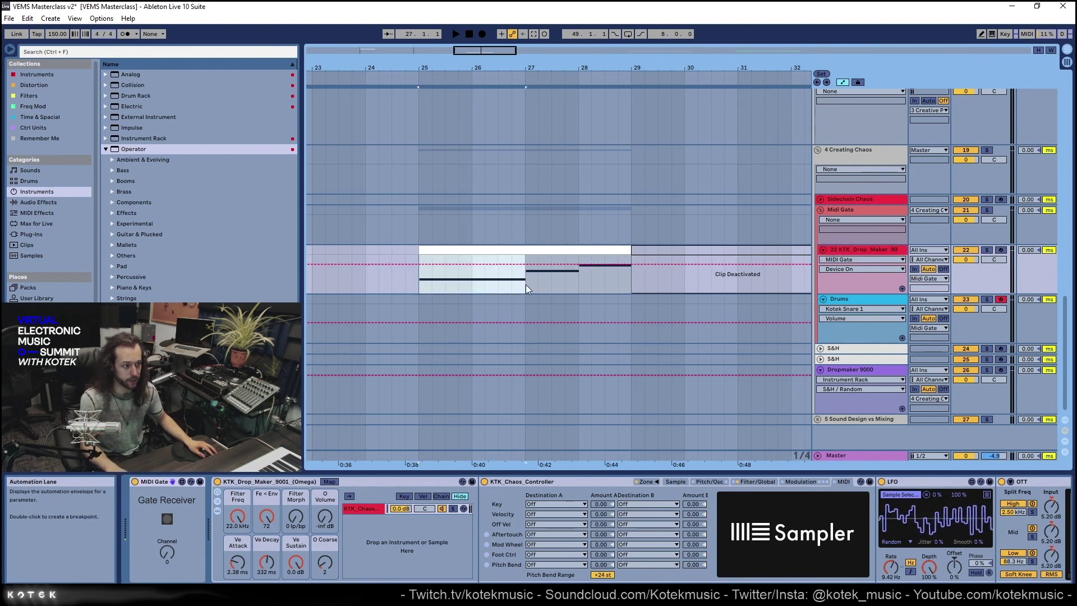
key(ctrl+l)
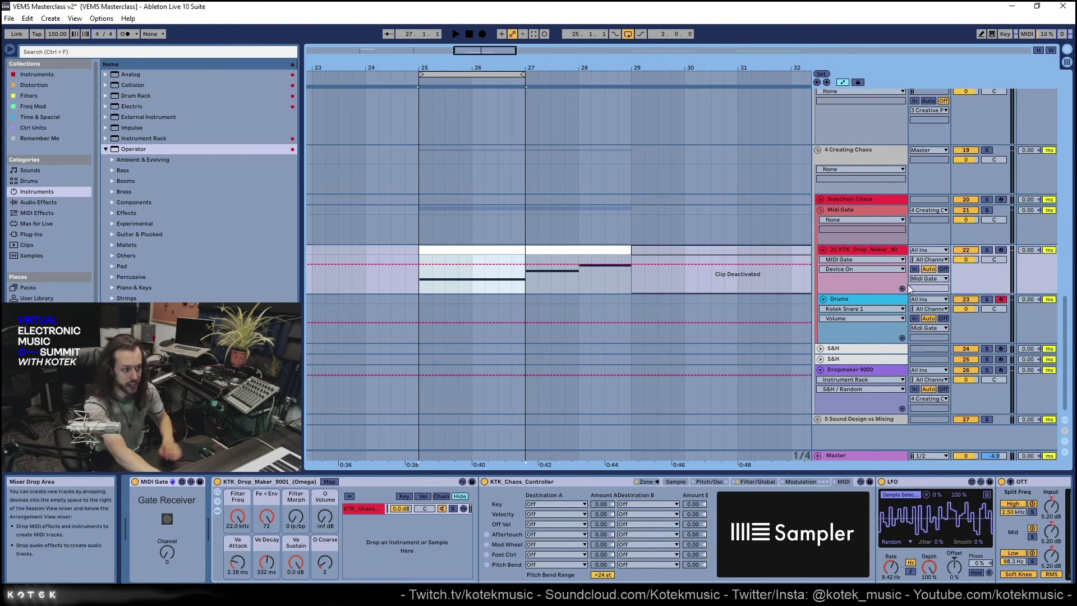
key(space)
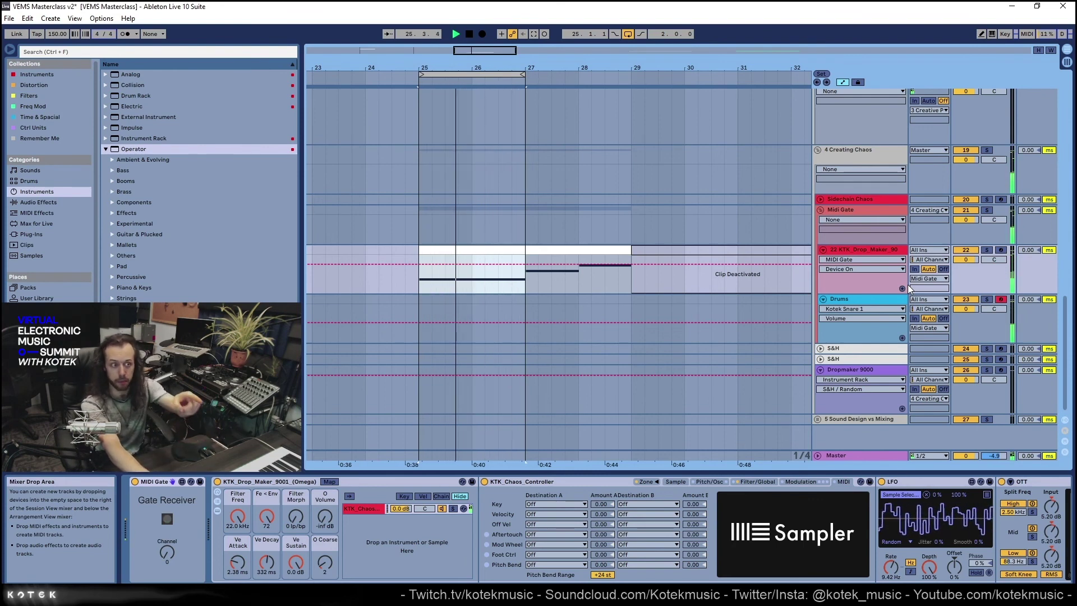
Shift and extend the loop to span bars 25 to 29, and set the 22 KTK_Drop_Maker_90 track's volume to -3.0 dB
drag(481, 74, 587, 86)
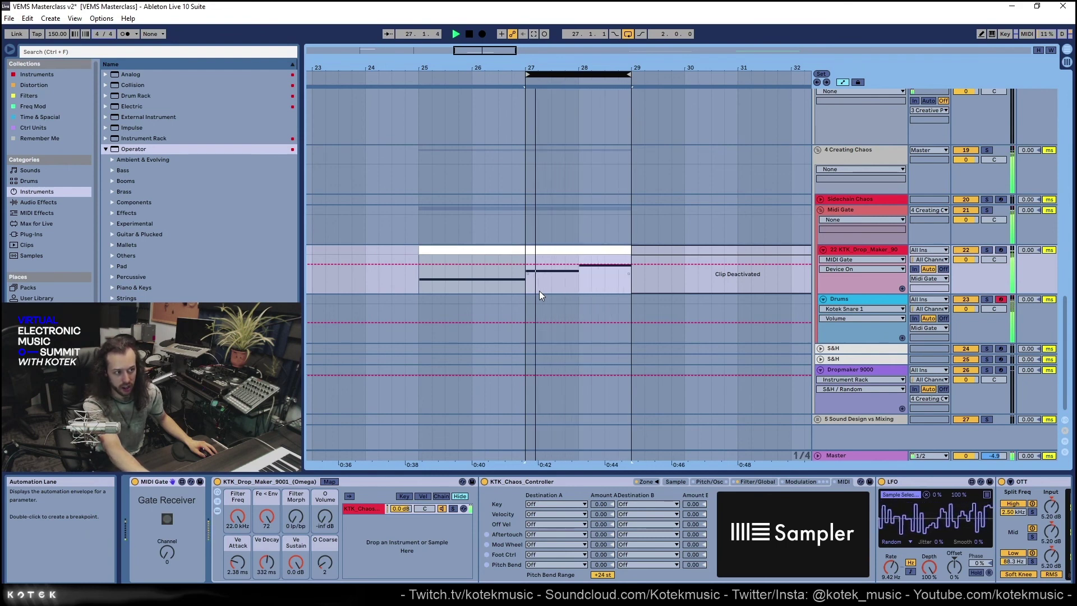
drag(528, 74, 421, 74)
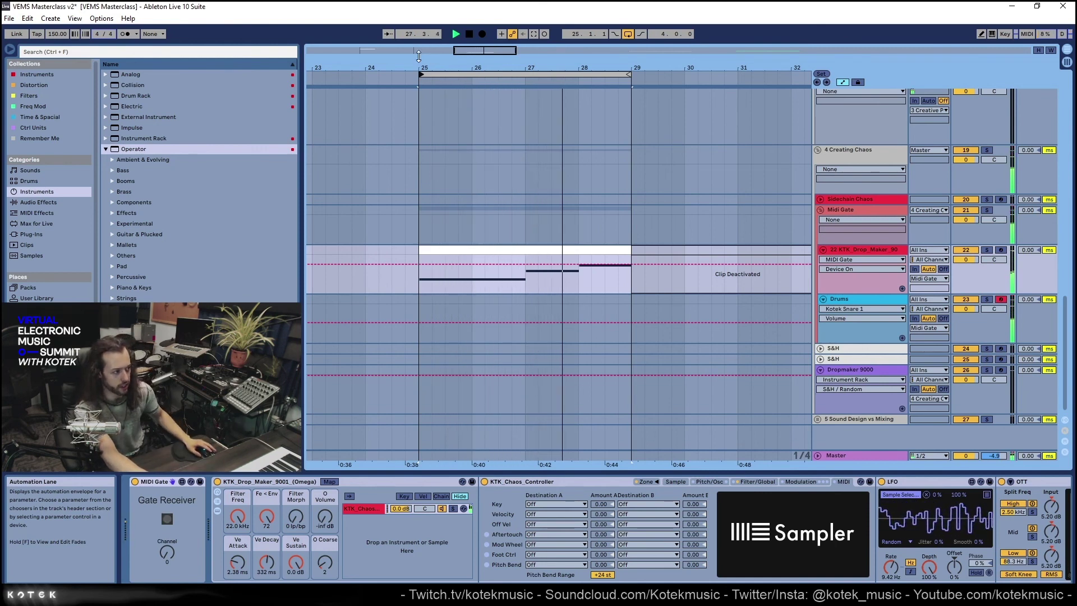
click(963, 259)
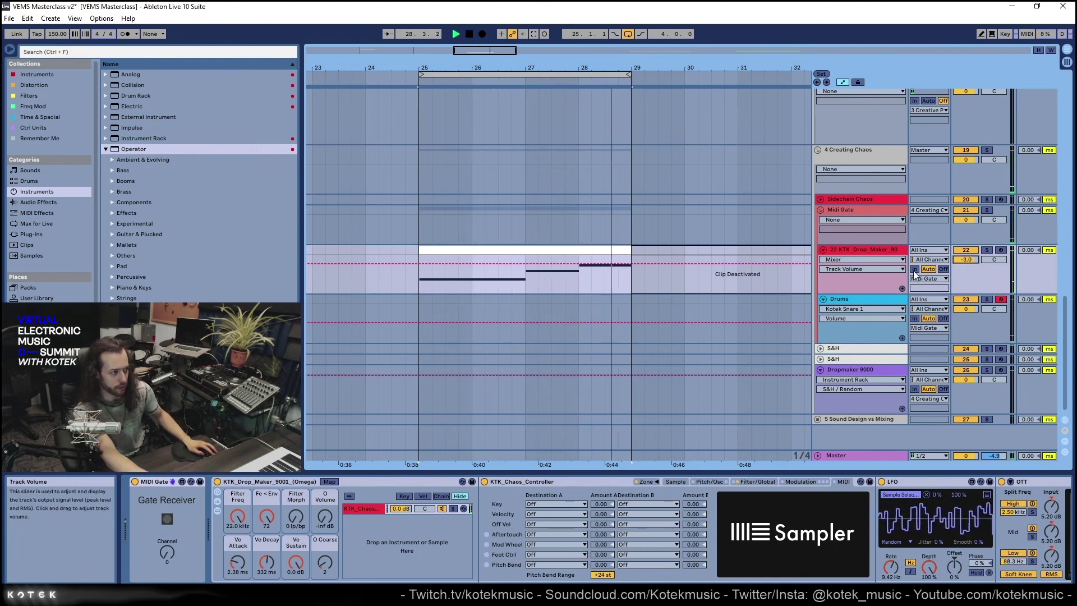
Inspect the Drum Rack on the Drums track and show the sample of its DD_Hat11 chain
click(843, 298)
click(235, 510)
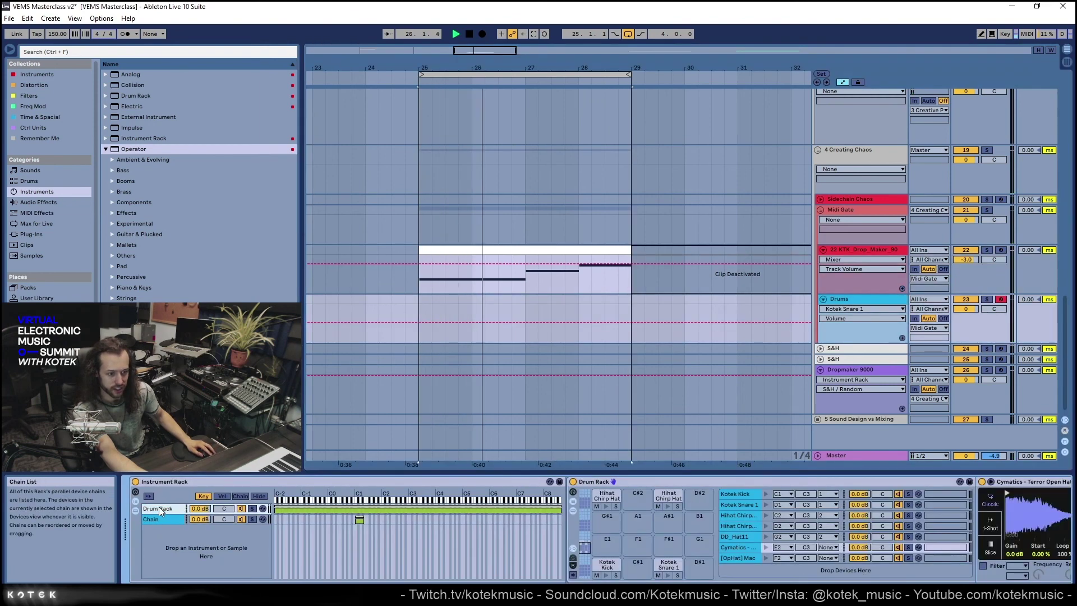
click(741, 528)
click(738, 534)
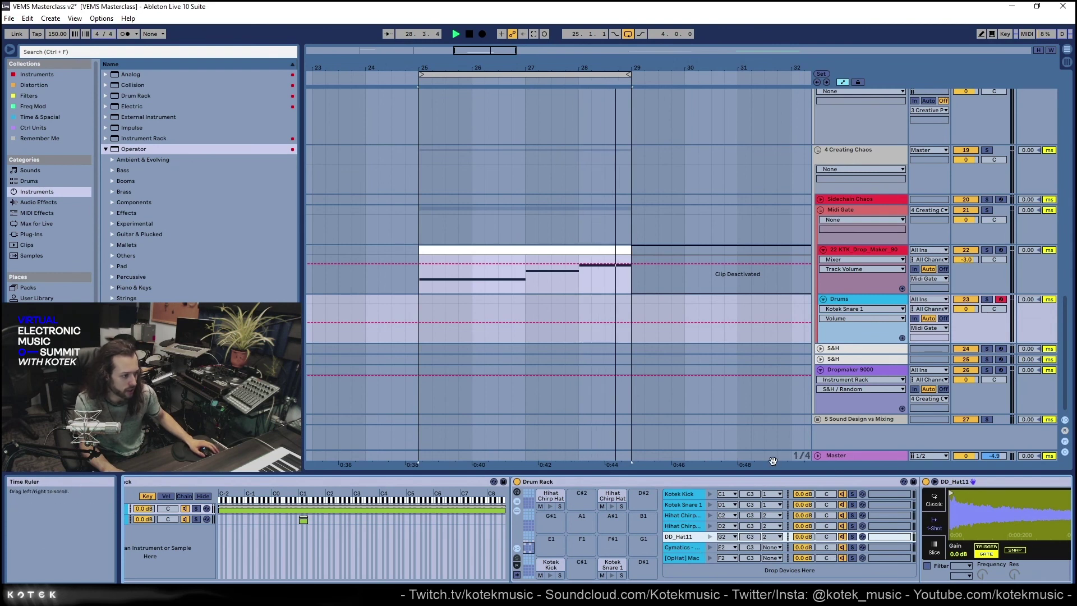
scroll(548, 527, down, 3)
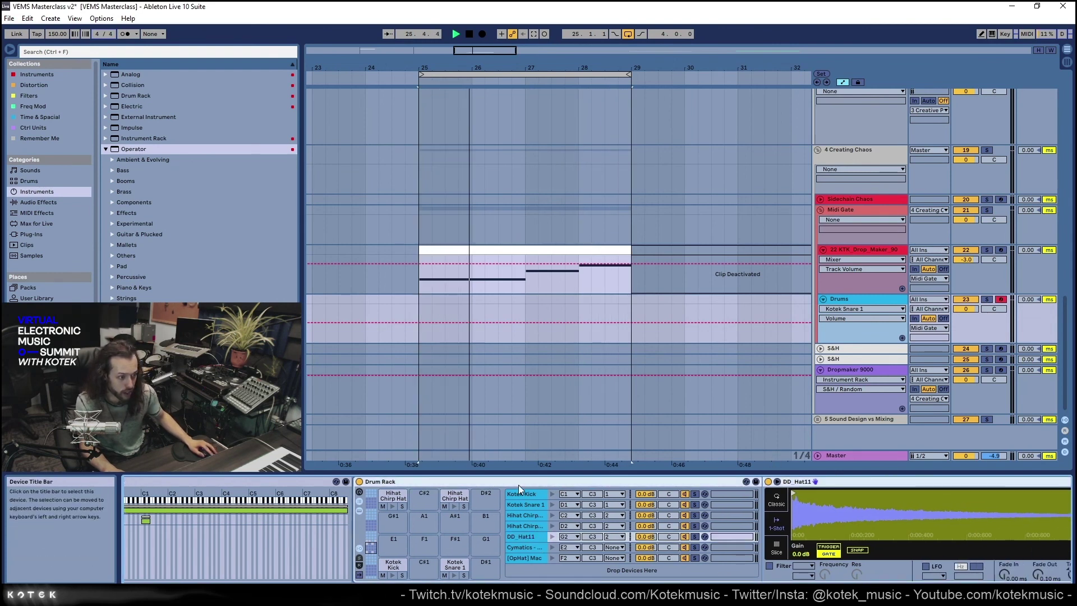
Lower the 22 KTK_Drop_Maker_90 track's volume to -3.9 dB and stop playback
drag(966, 259, 965, 275)
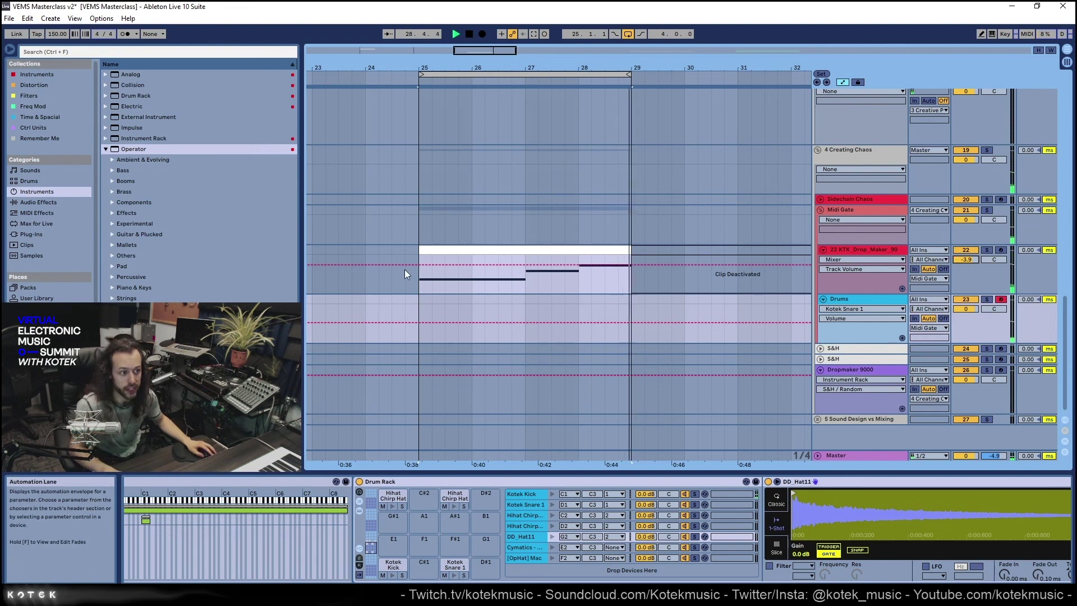
key(space)
click(431, 308)
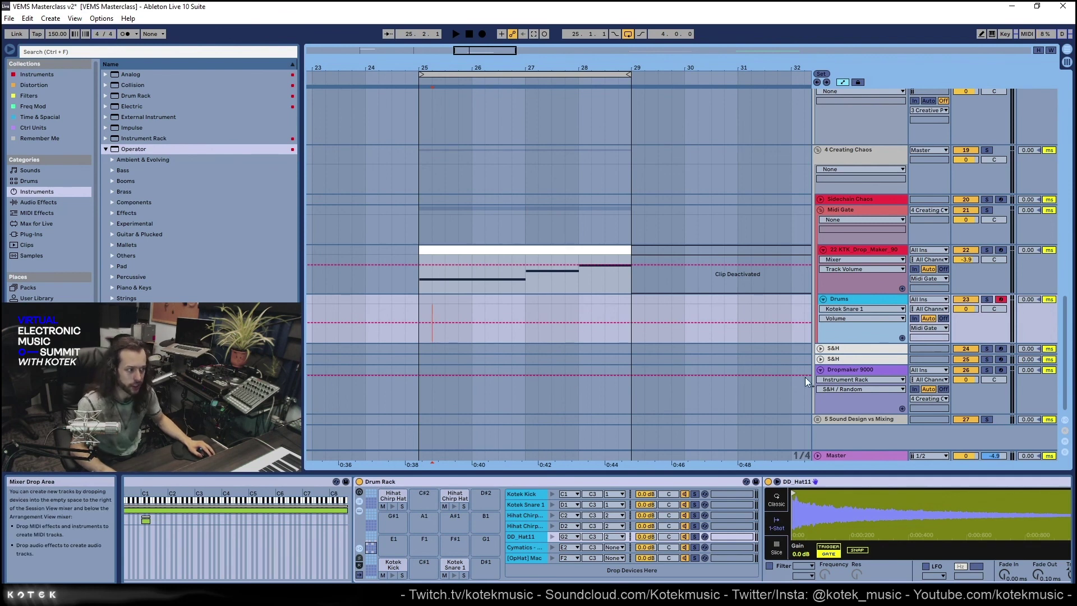
Compare the devices on the Dropmaker 9000, Drums and 22 KTK_Drop_Maker_90 tracks, hiding the Dropmaker 9000 sample zone list
click(882, 375)
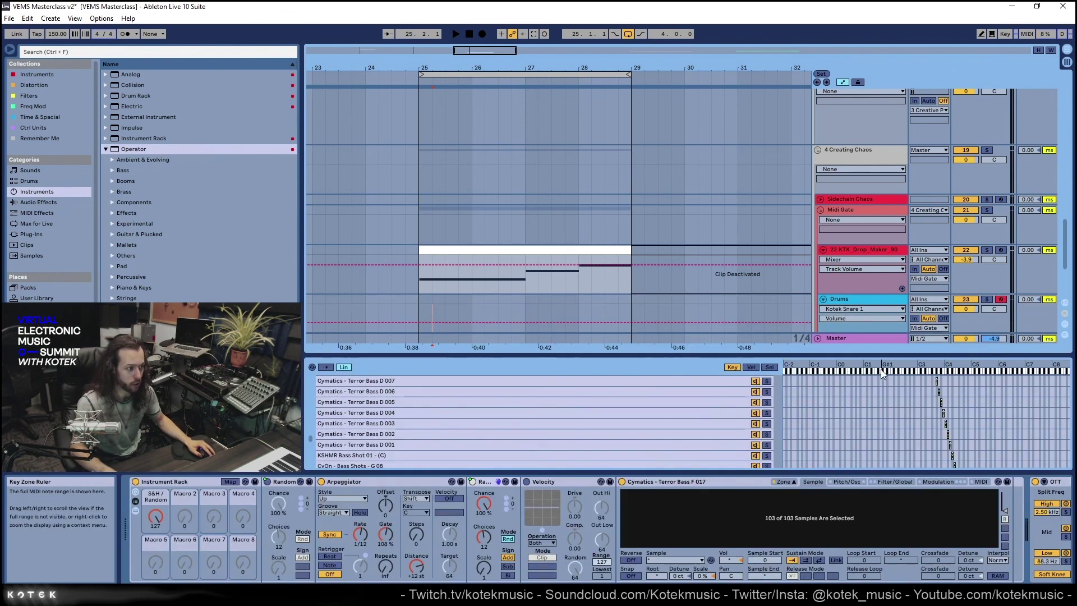
click(784, 482)
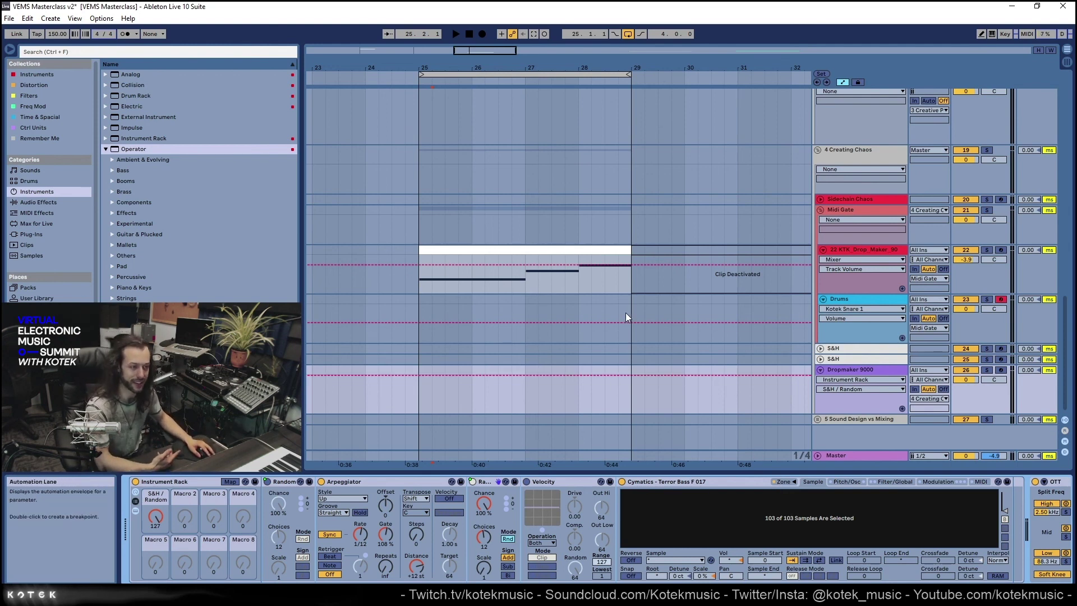
drag(631, 304, 642, 303)
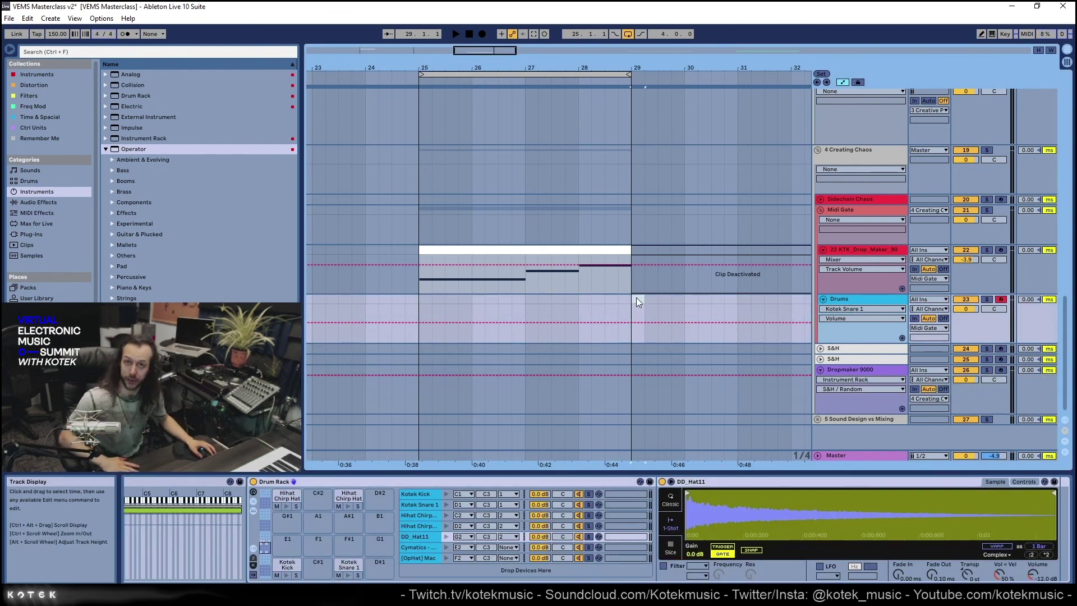
click(659, 298)
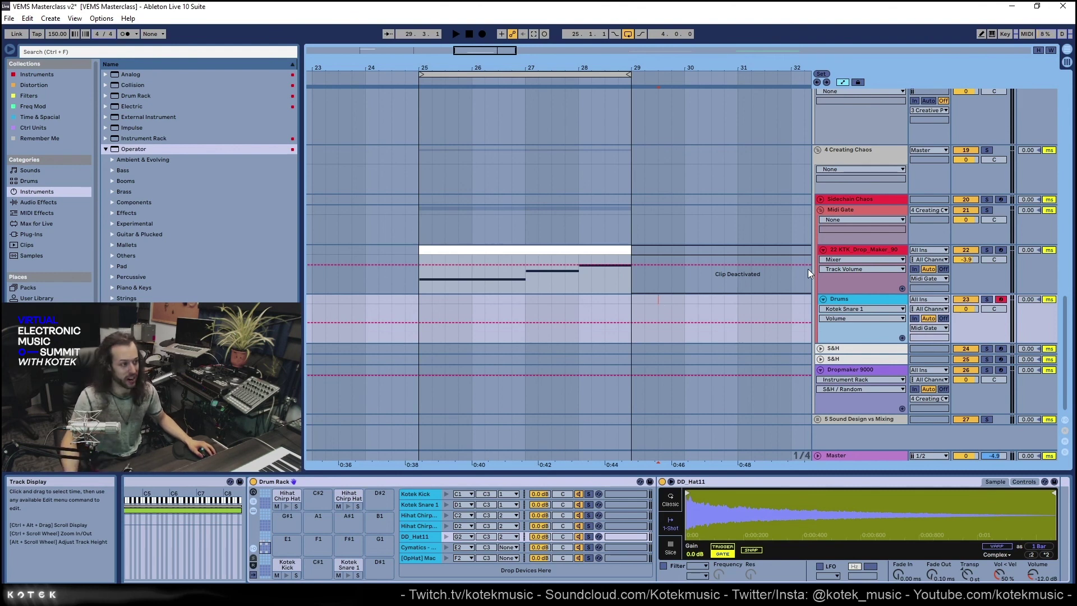
click(863, 253)
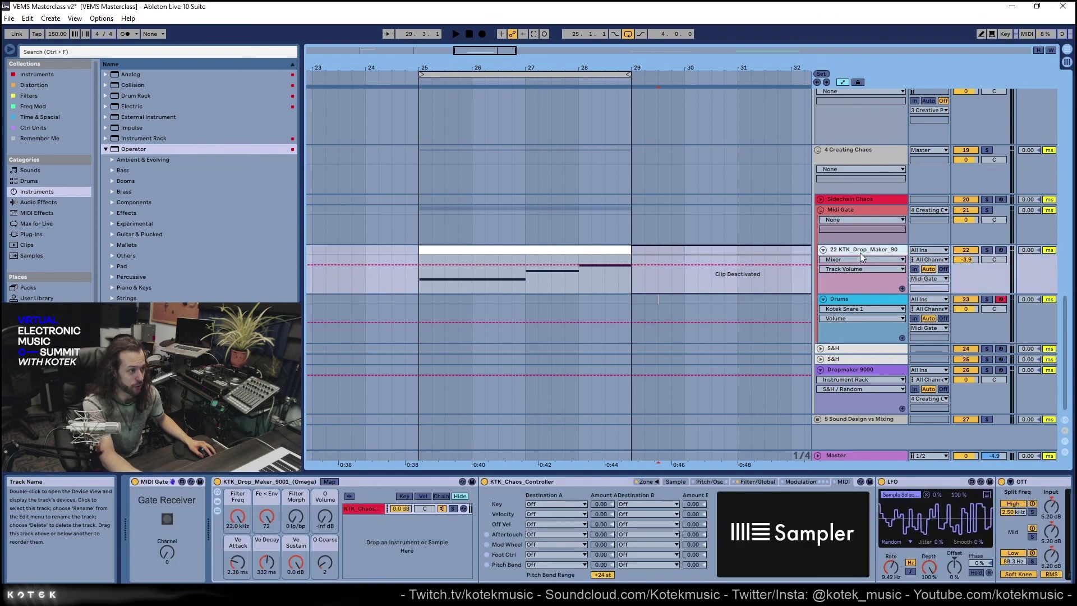
Unfold the 5 Sound Design vs Mixing group and select its 28 Audio track
click(852, 374)
click(851, 419)
key(ctrl+t)
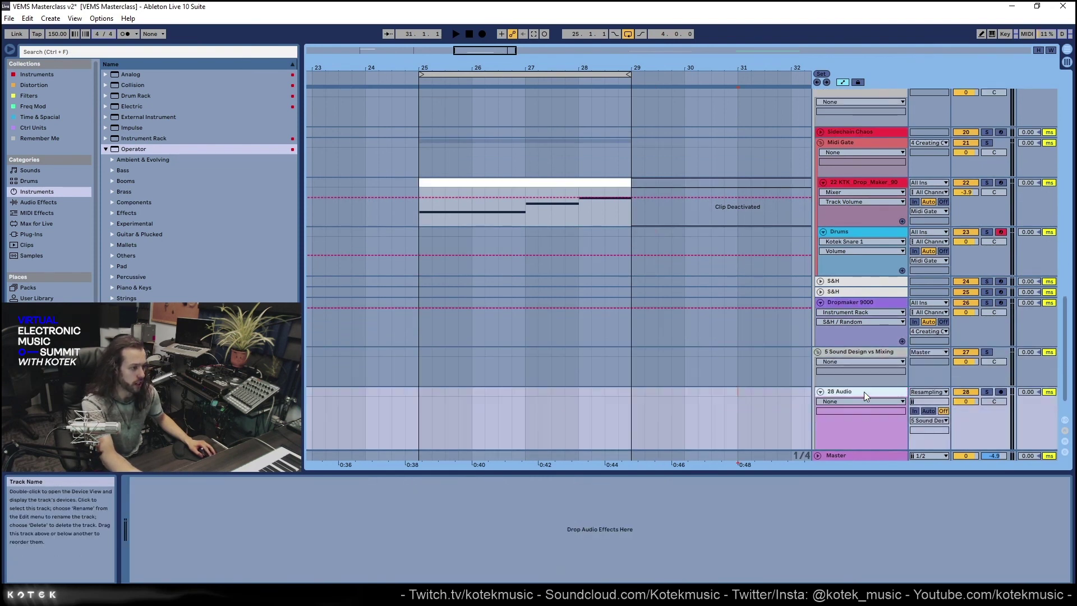
Revisit the looped clip and devices of the 22 KTK_Drop_Maker_90 track, and return to the 28 Audio track
scroll(695, 322, up, 5)
click(836, 278)
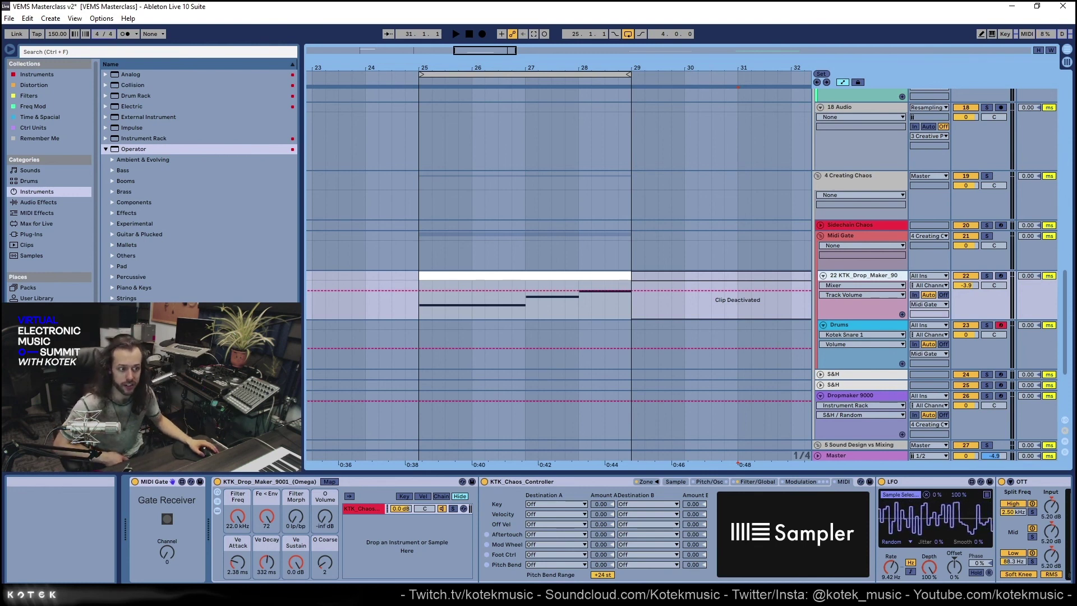
click(475, 333)
click(473, 316)
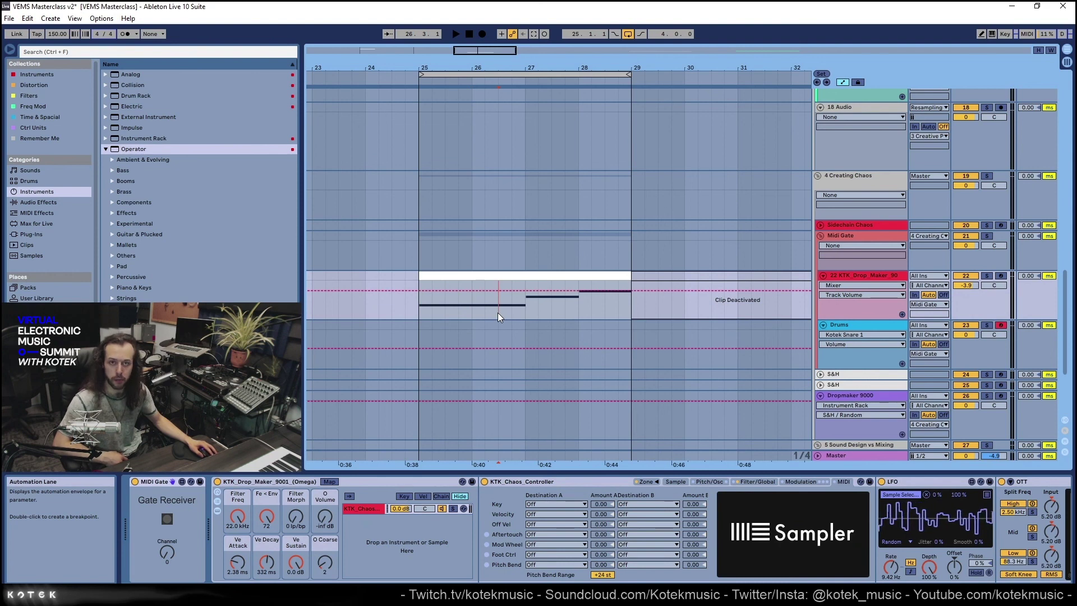
scroll(505, 381, down, 2)
scroll(499, 391, down, 3)
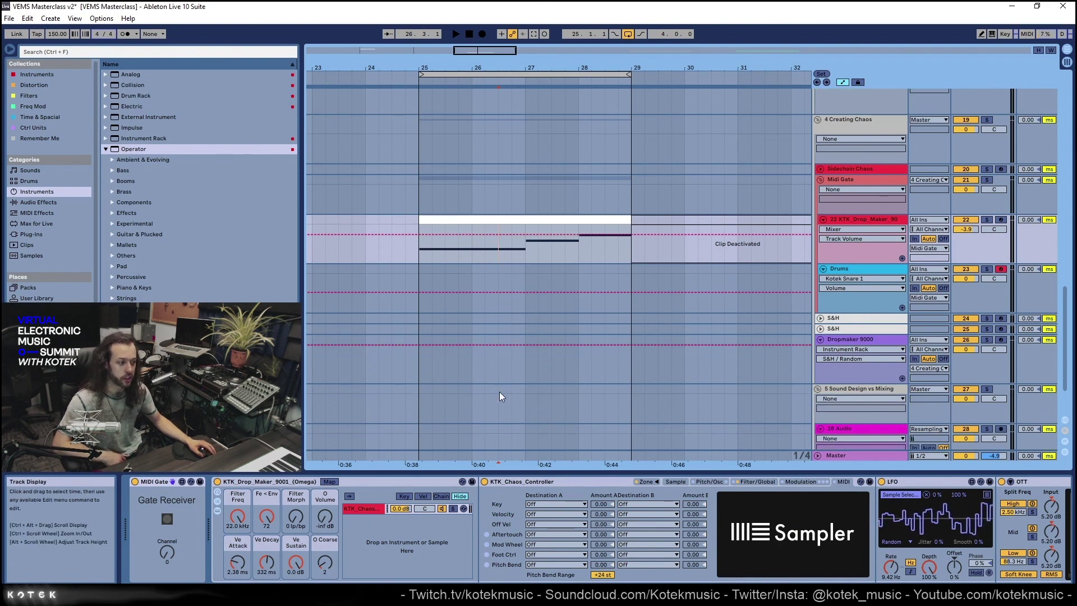
click(499, 392)
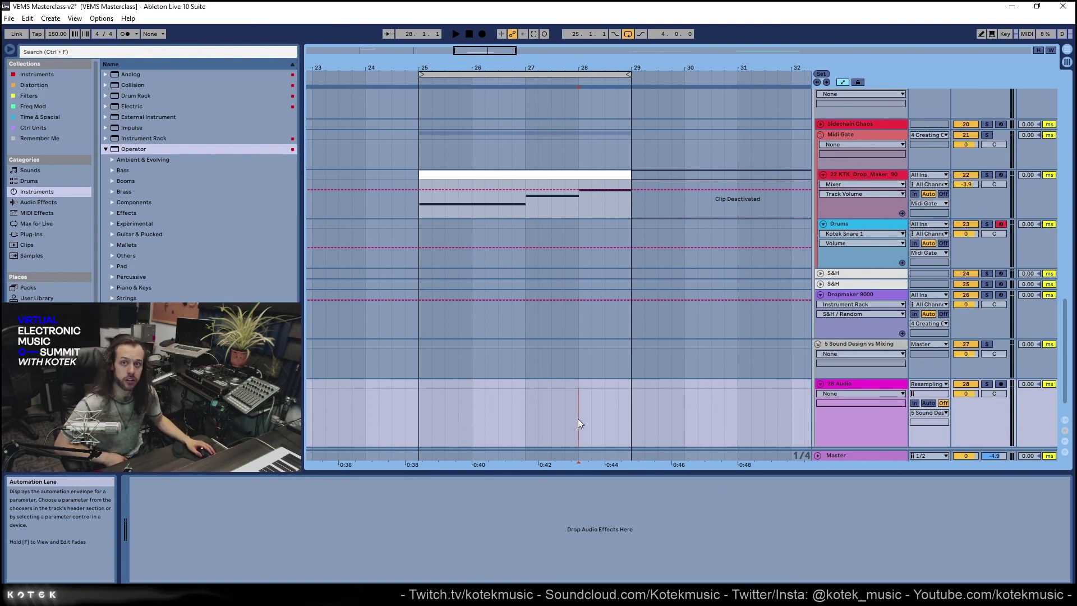
click(524, 402)
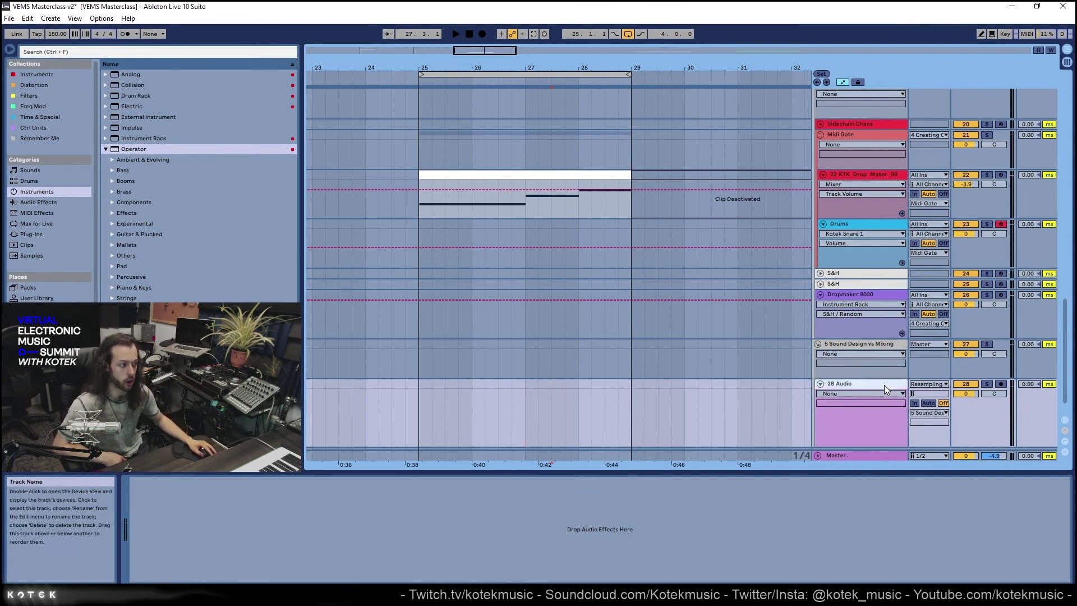
Look back over the earlier sections, from the Midi Gate group up through Creative Processing and Testing Effects to the effect-type tracks
scroll(883, 386, down, 1)
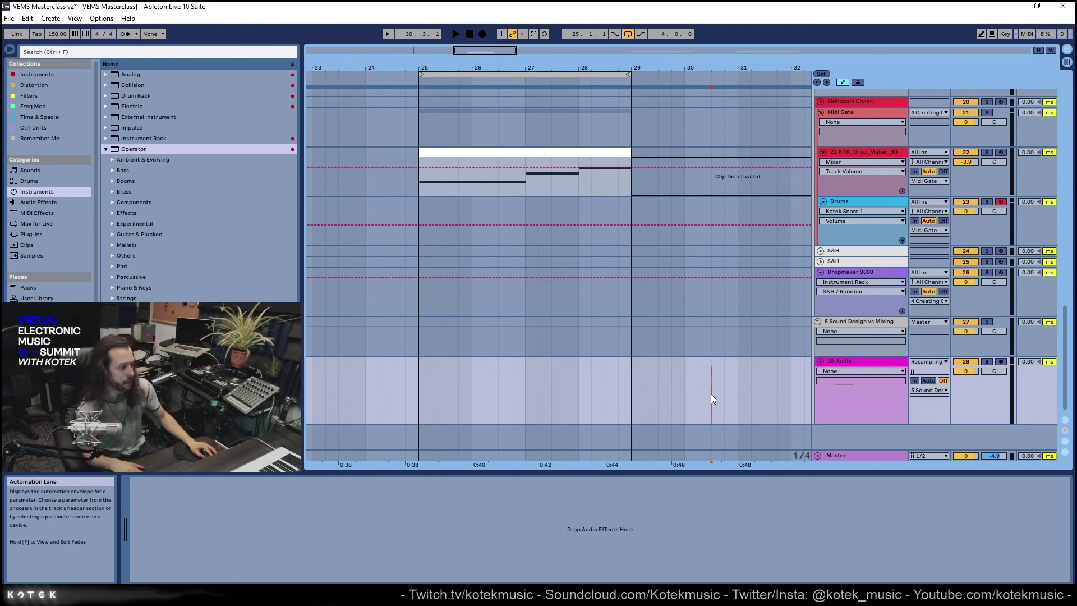
scroll(690, 307, up, 3)
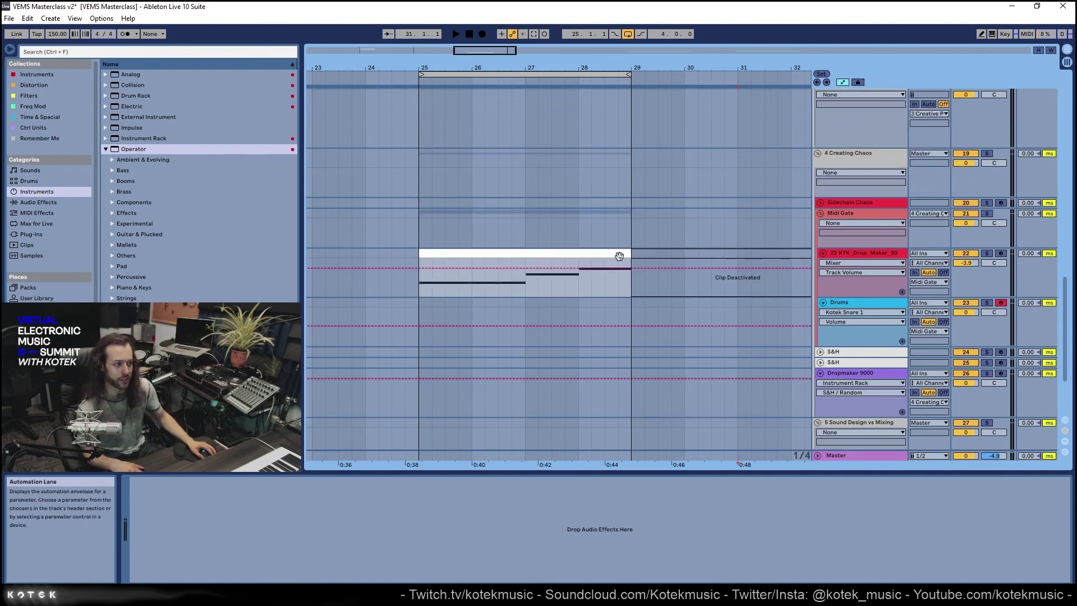
click(524, 223)
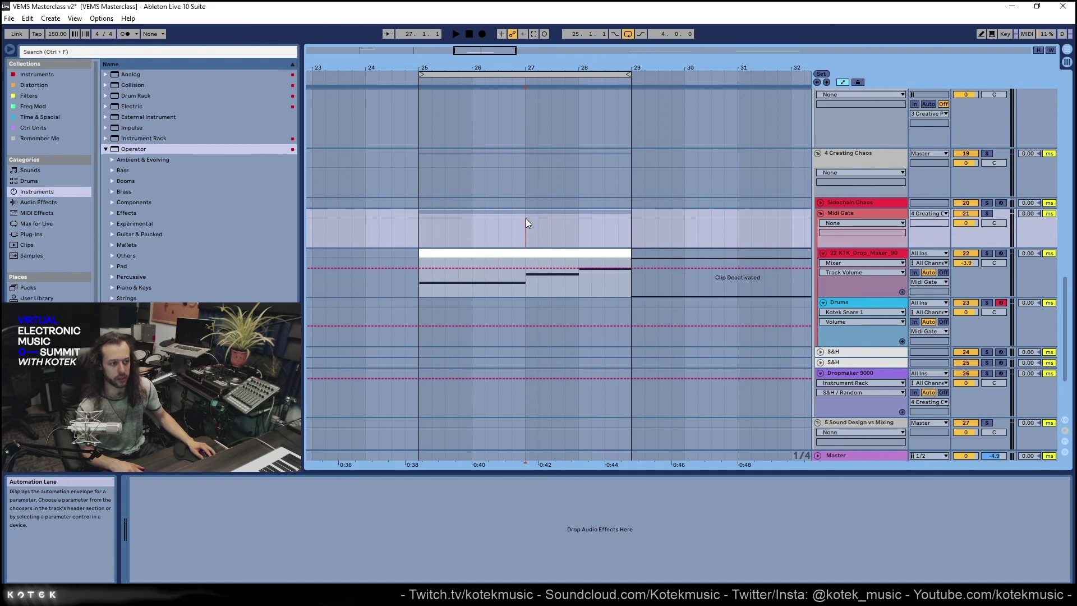
scroll(553, 241, up, 3)
scroll(576, 269, up, 4)
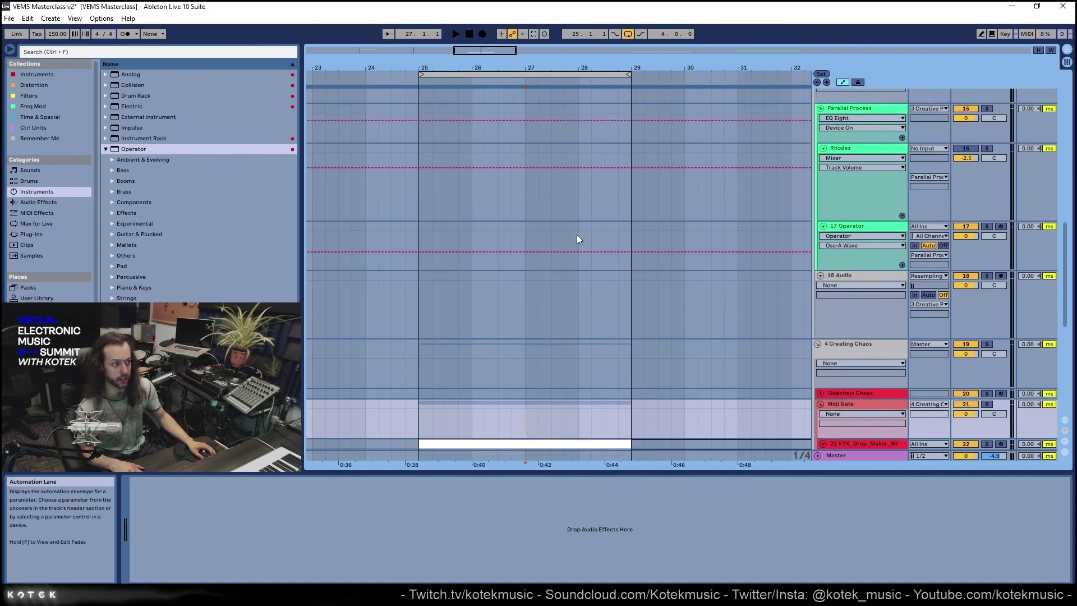
click(525, 243)
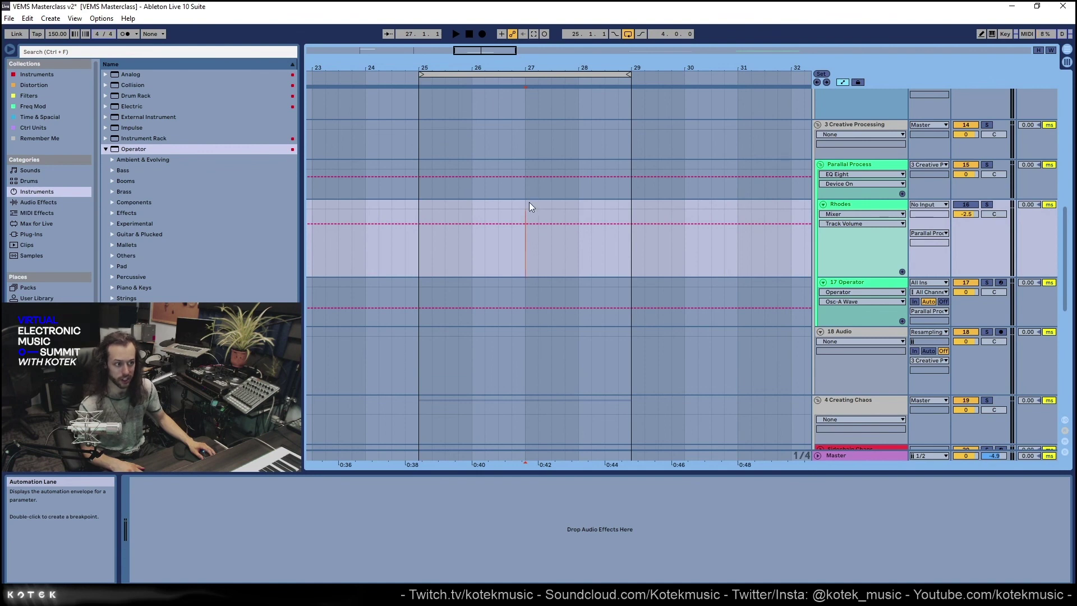
scroll(532, 202, up, 7)
scroll(624, 233, up, 5)
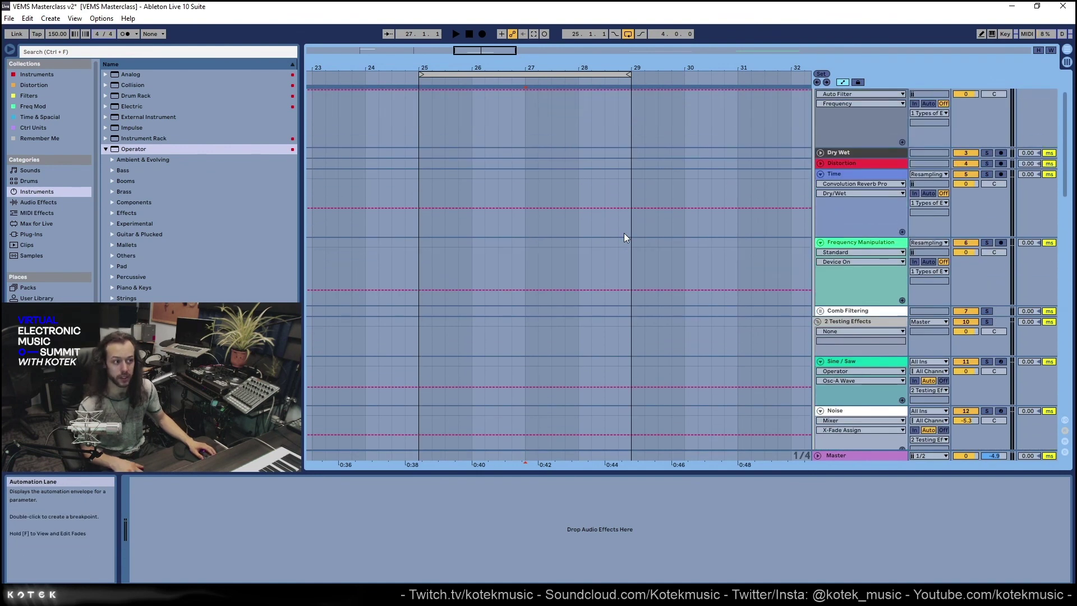